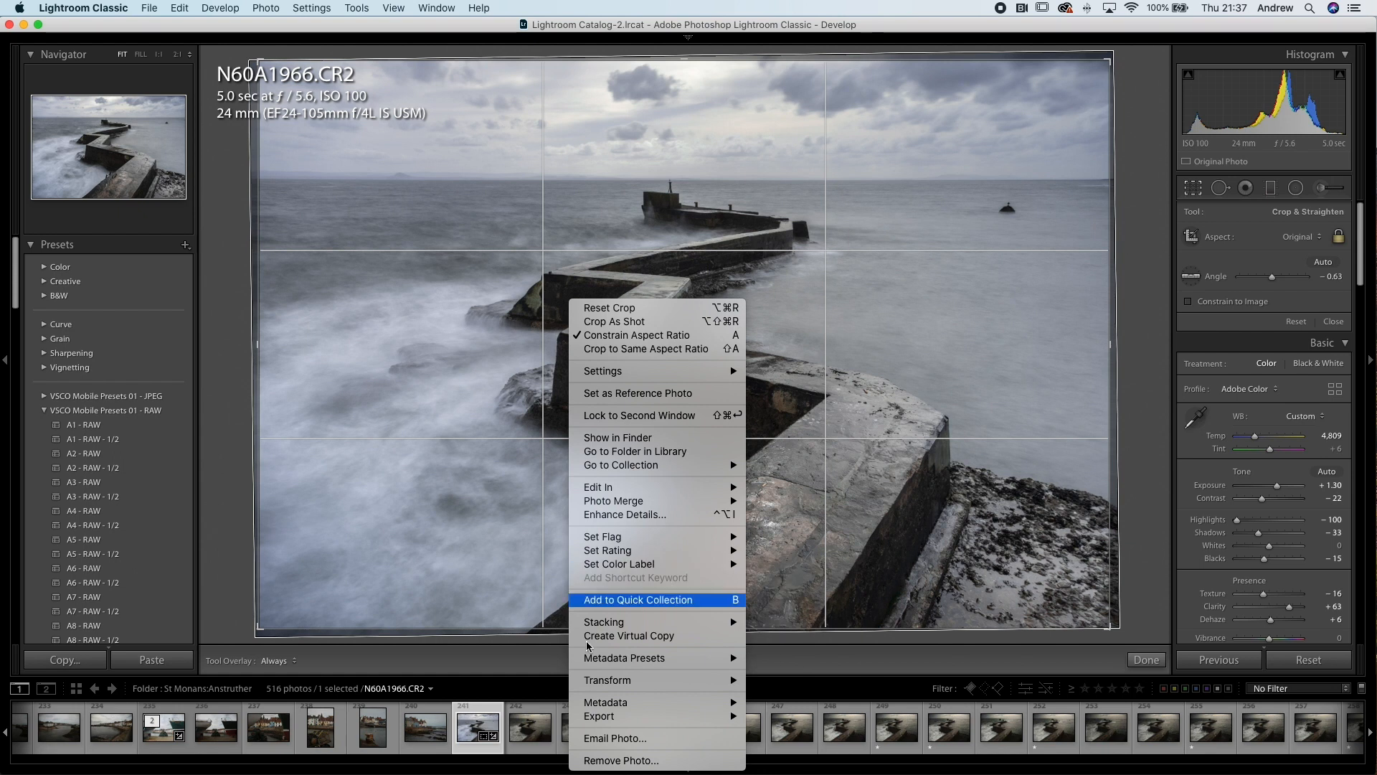
- Reset the develop settings of N60A1966.CR2, including its crop, and raise the exposure to +0.65
{"action": "right_click", "coordinate": [480, 726]}
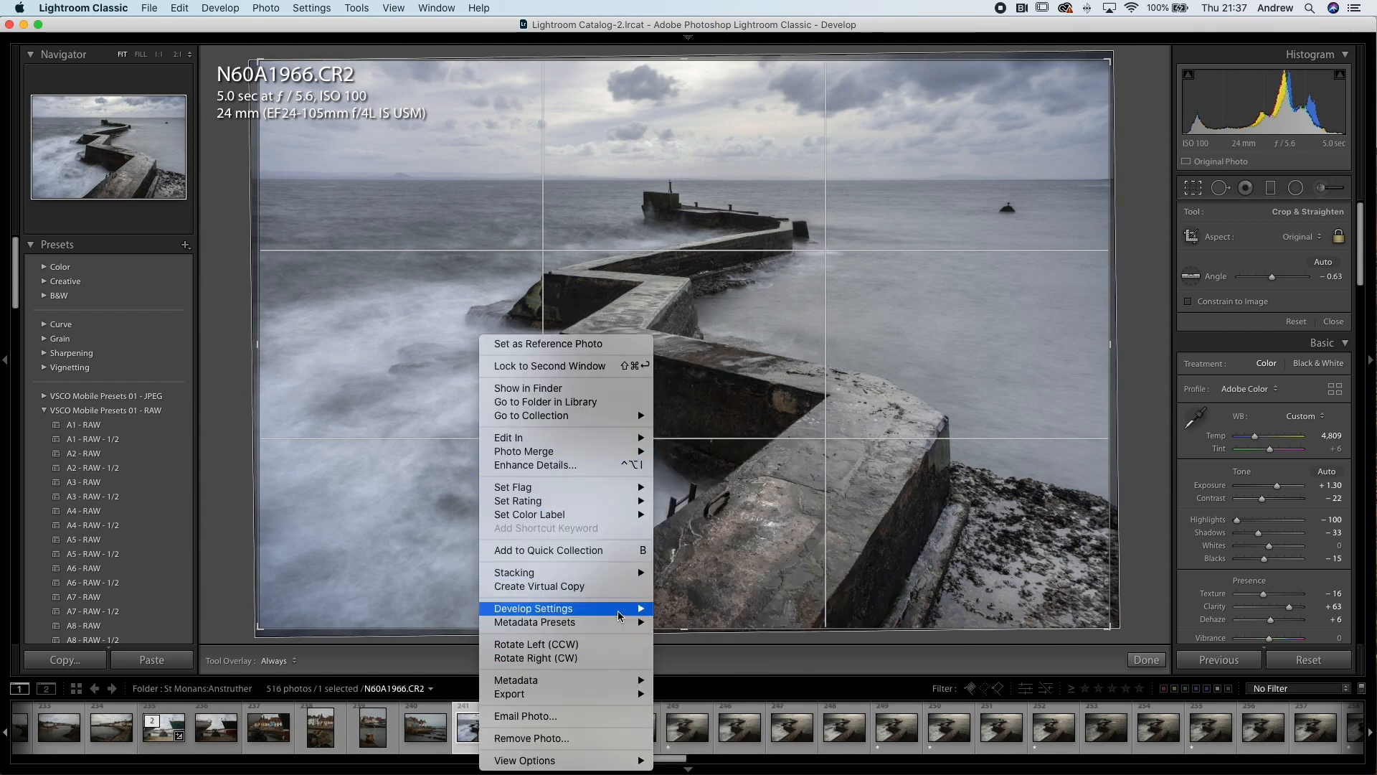
{"action": "mouse_move", "coordinate": [620, 610]}
{"action": "left_click", "coordinate": [698, 566]}
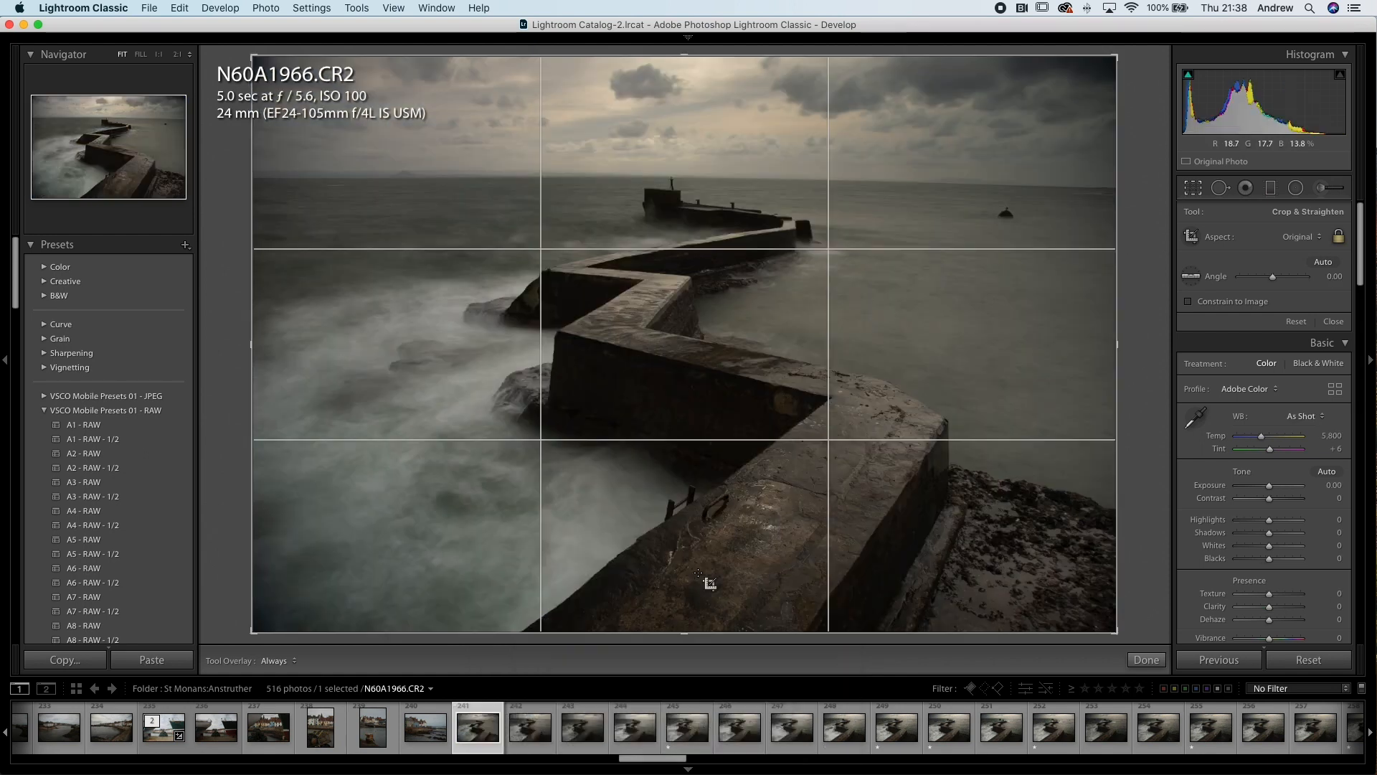
{"action": "left_click", "coordinate": [1193, 188]}
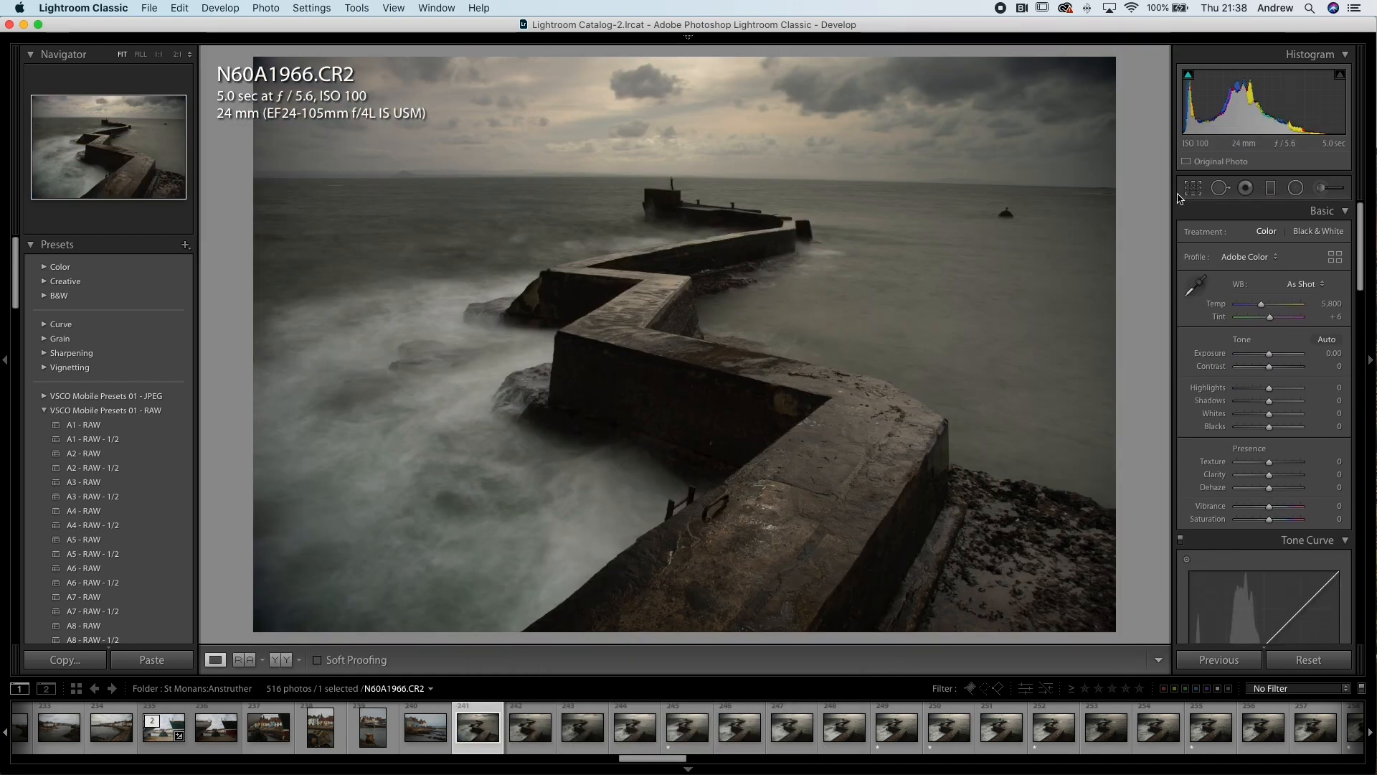
{"action": "left_click_drag", "start_coordinate": [1265, 351], "coordinate": [1275, 358]}
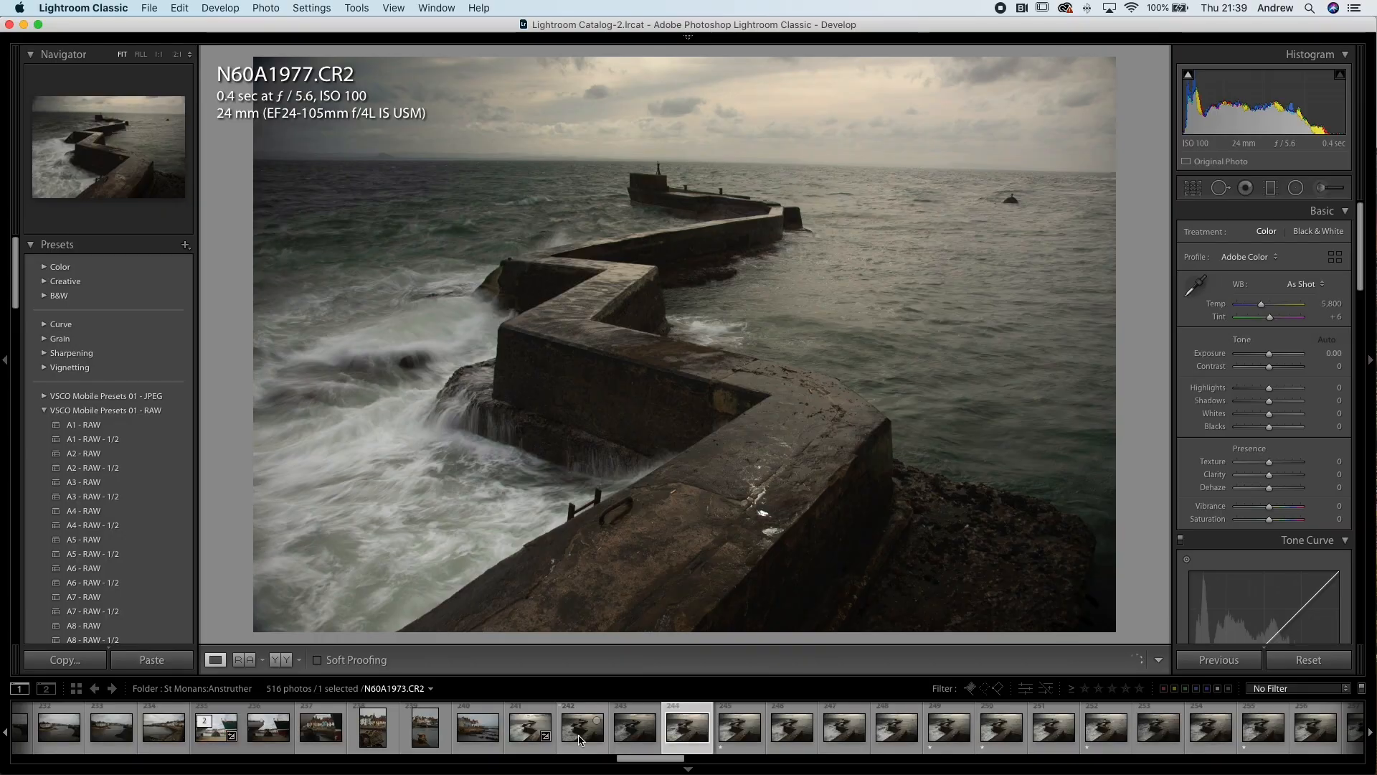
- Examine the wave and spray detail up close in N60A1977.CR2 and N60A1980.CR2
{"action": "left_click", "coordinate": [338, 394]}
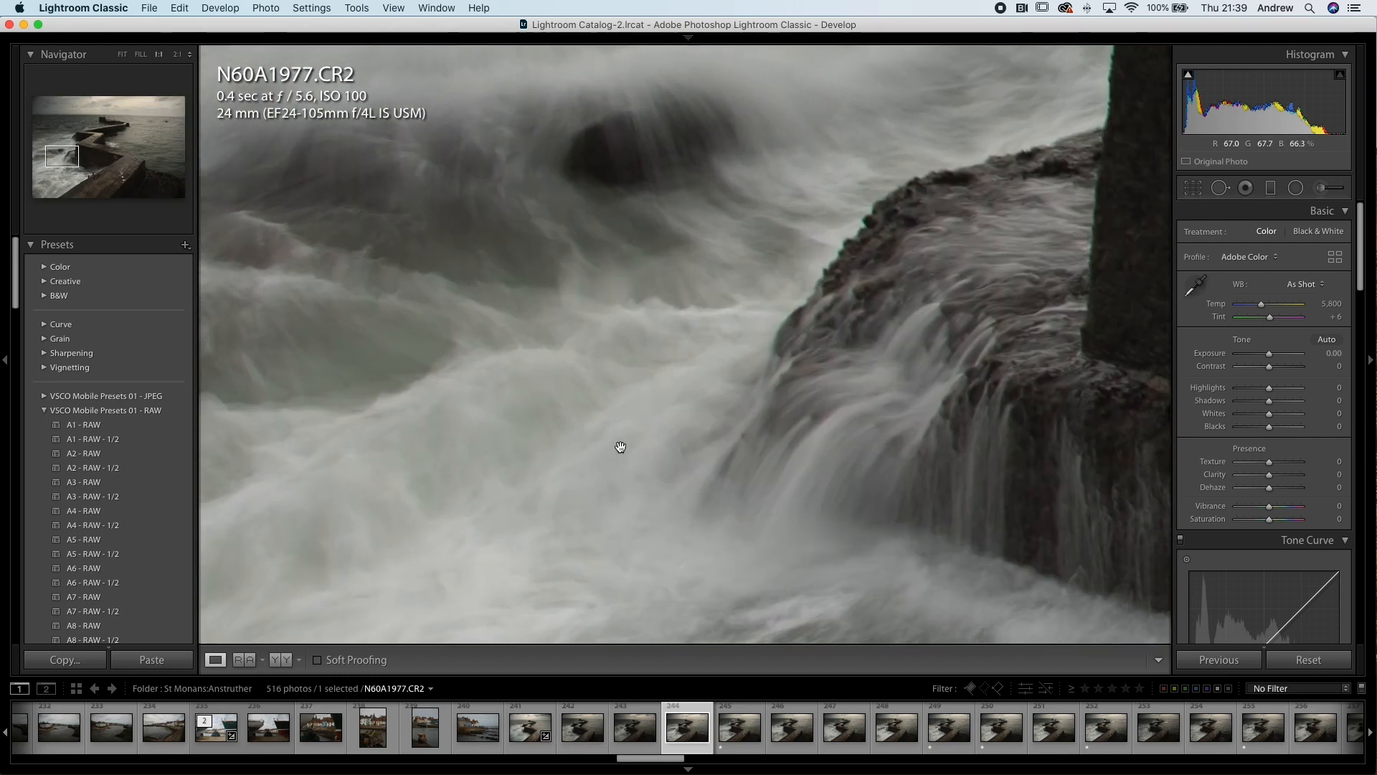
{"action": "scroll", "coordinate": [620, 447], "scroll_direction": "right", "scroll_amount": 5}
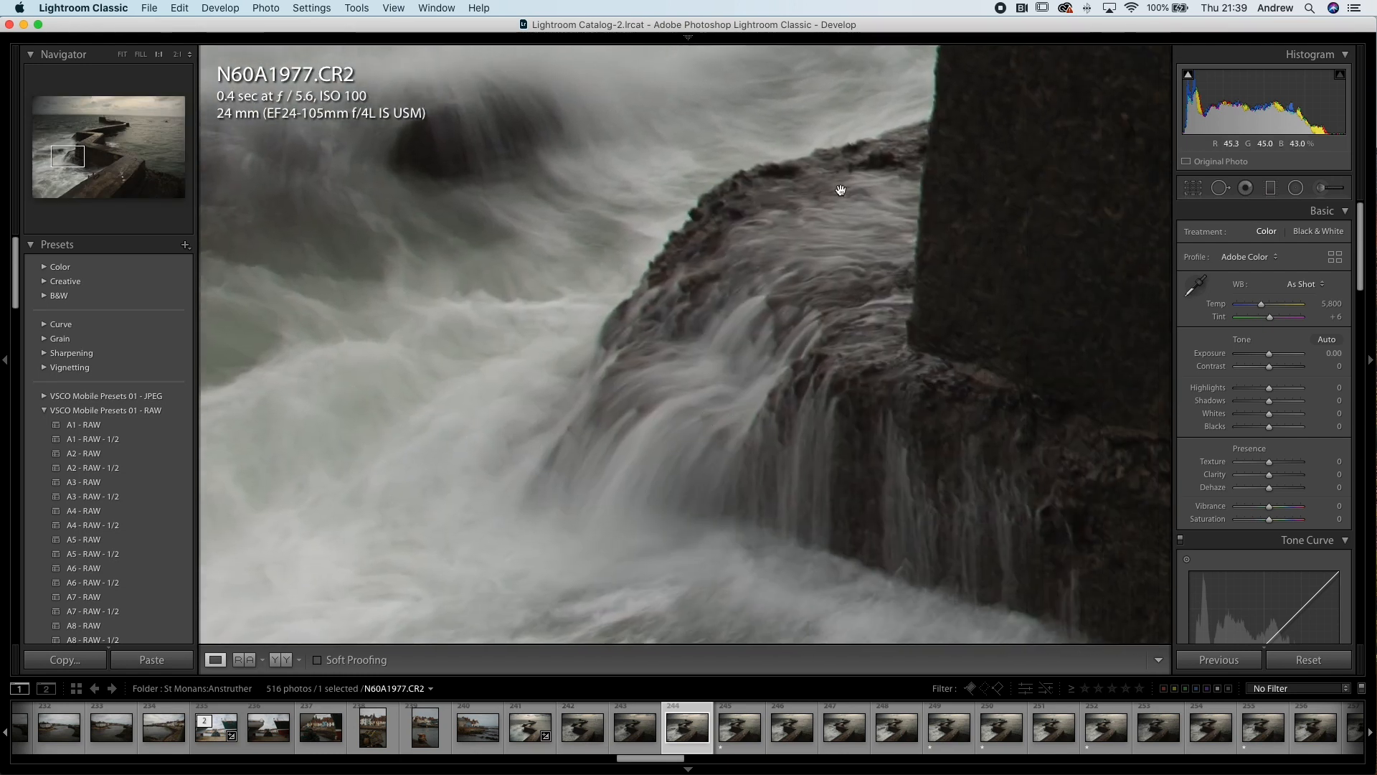
{"action": "left_click", "coordinate": [526, 420]}
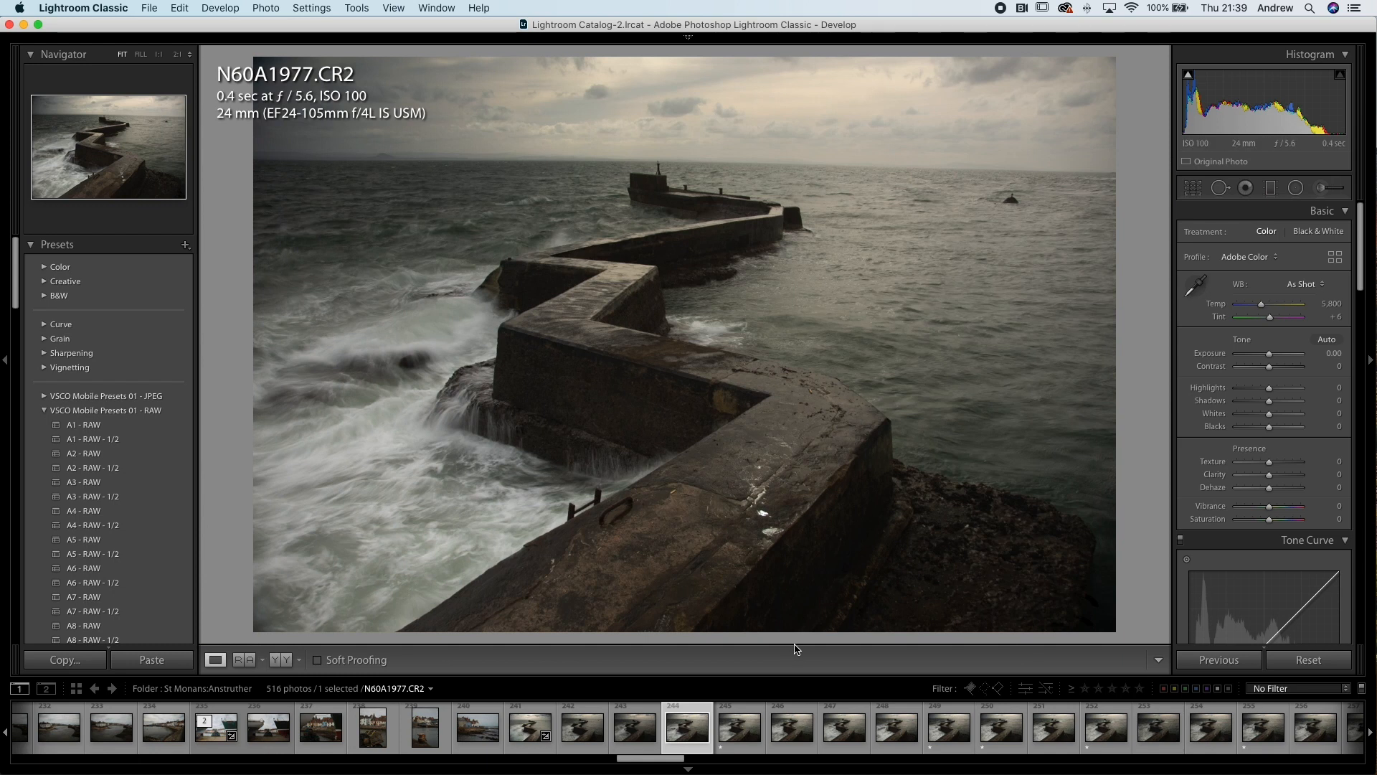
{"action": "key", "text": "Right"}
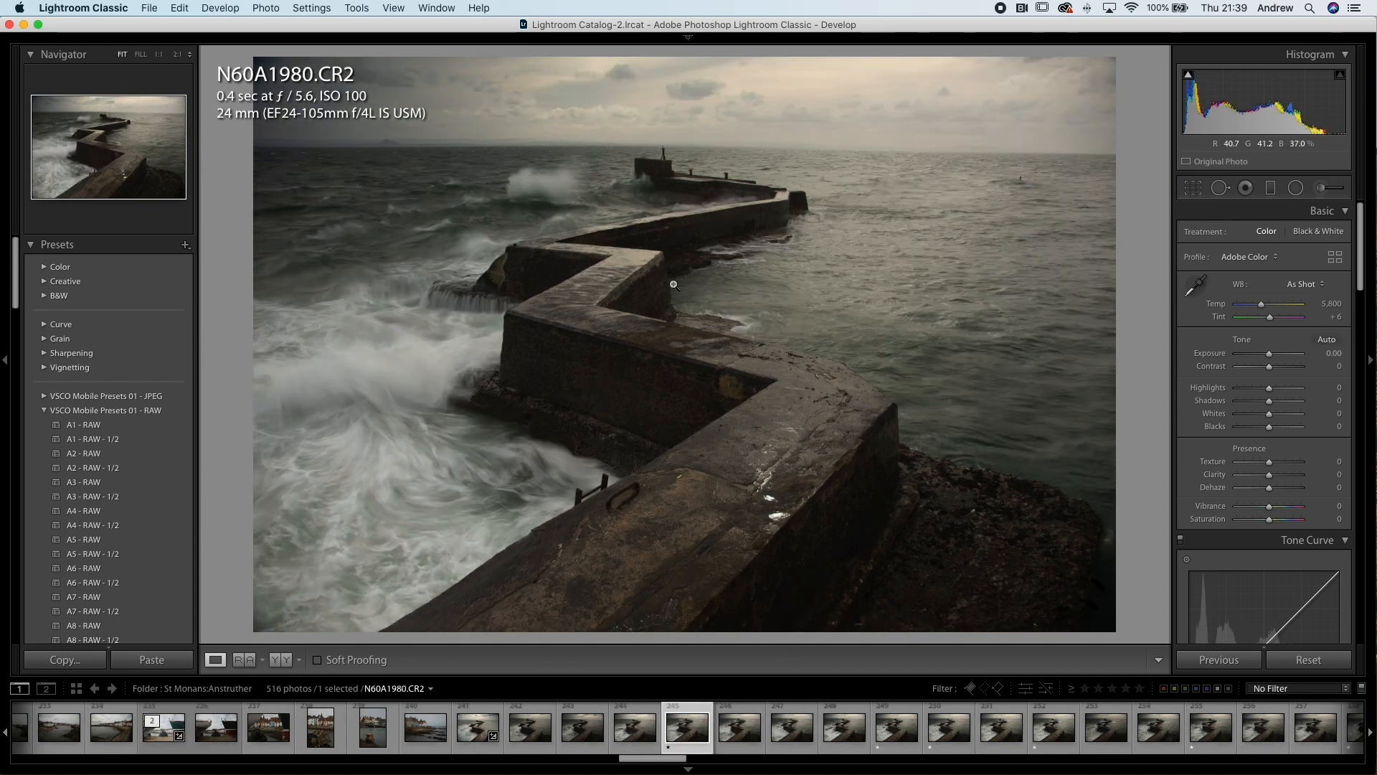
{"action": "left_click", "coordinate": [525, 187]}
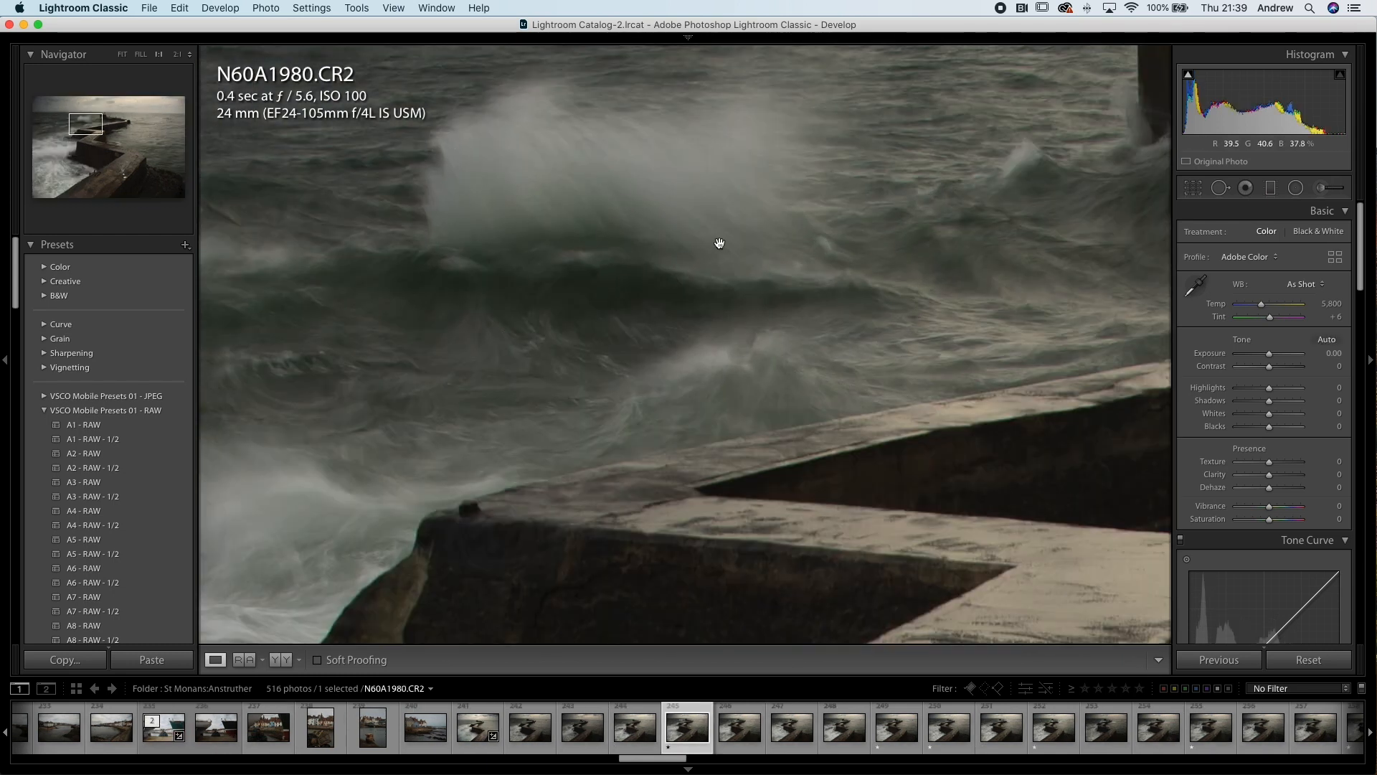
{"action": "left_click", "coordinate": [1004, 507]}
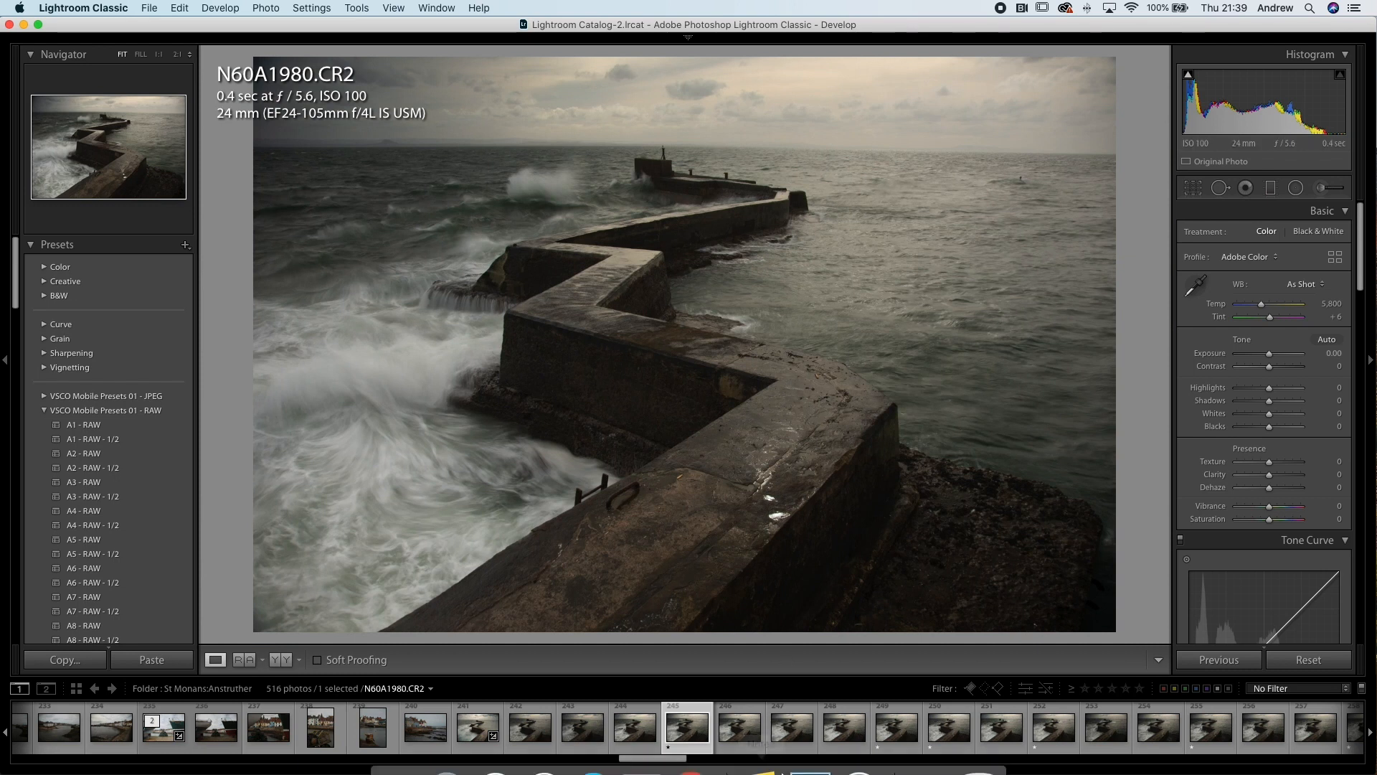
- Compare the wave movement across the consecutive pier frames from N60A1980.CR2 to N60A1986.CR2
{"action": "key", "text": "Right"}
{"action": "key", "text": "Right"}
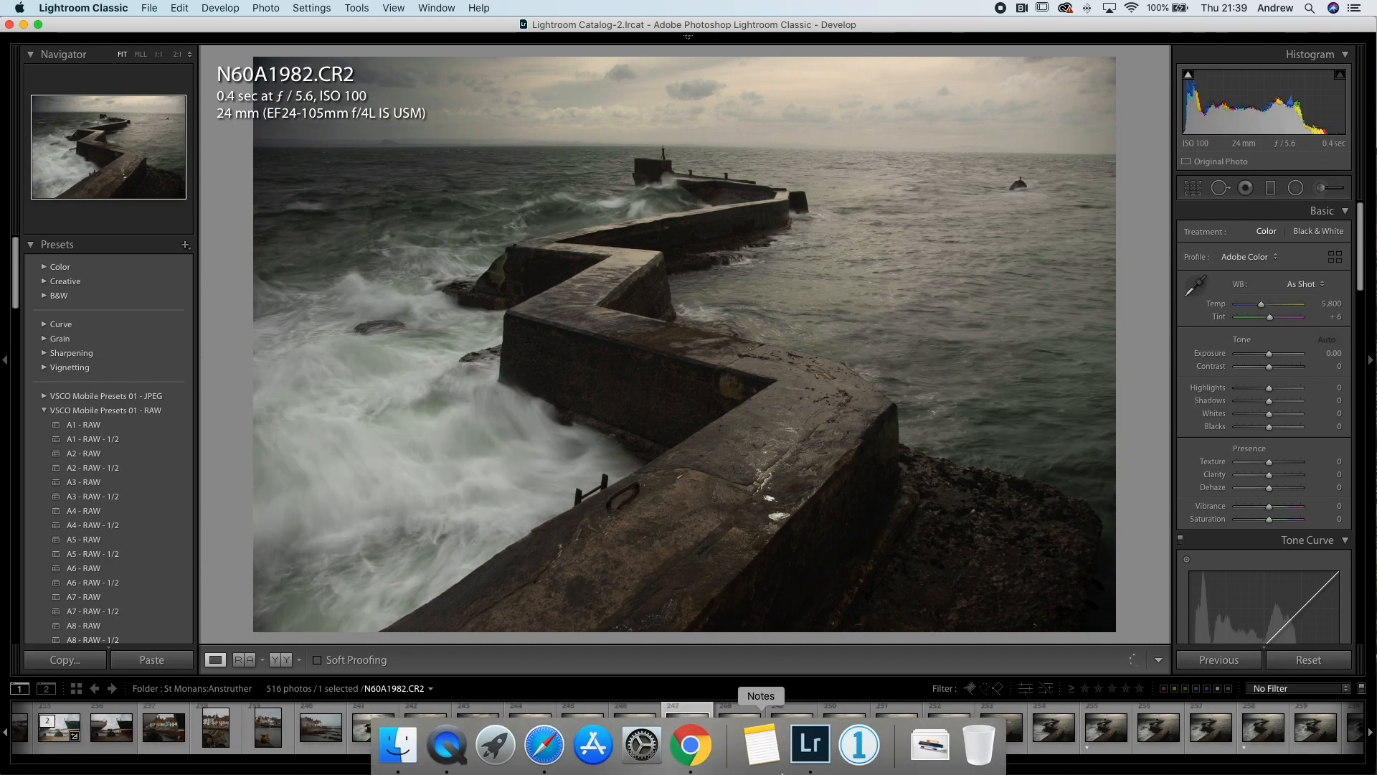
{"action": "key", "text": "Left"}
{"action": "key", "text": "Left"}
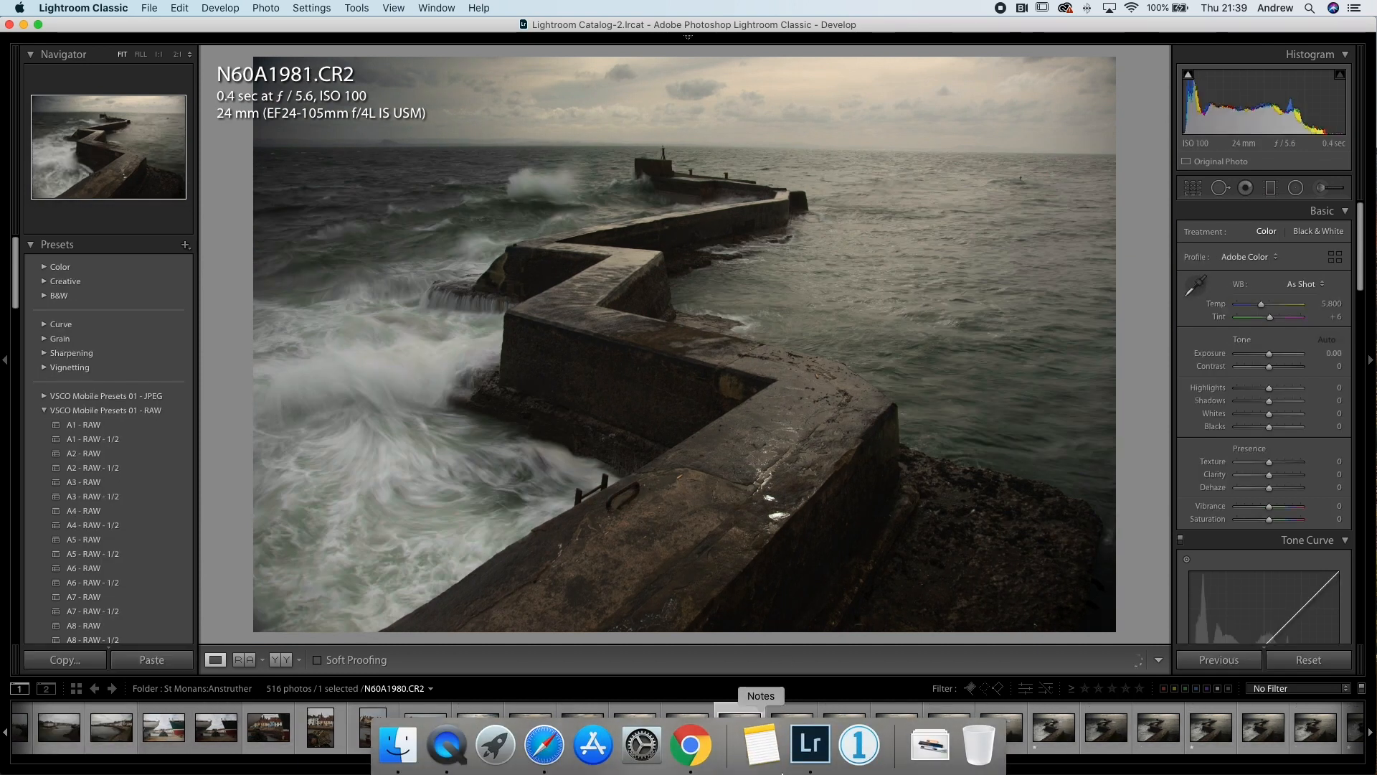
{"action": "key", "text": "Right"}
{"action": "key", "text": "Right"}
{"action": "key", "text": "Right"}
{"action": "key", "text": "Left"}
{"action": "key", "text": "Right"}
{"action": "key", "text": "Right"}
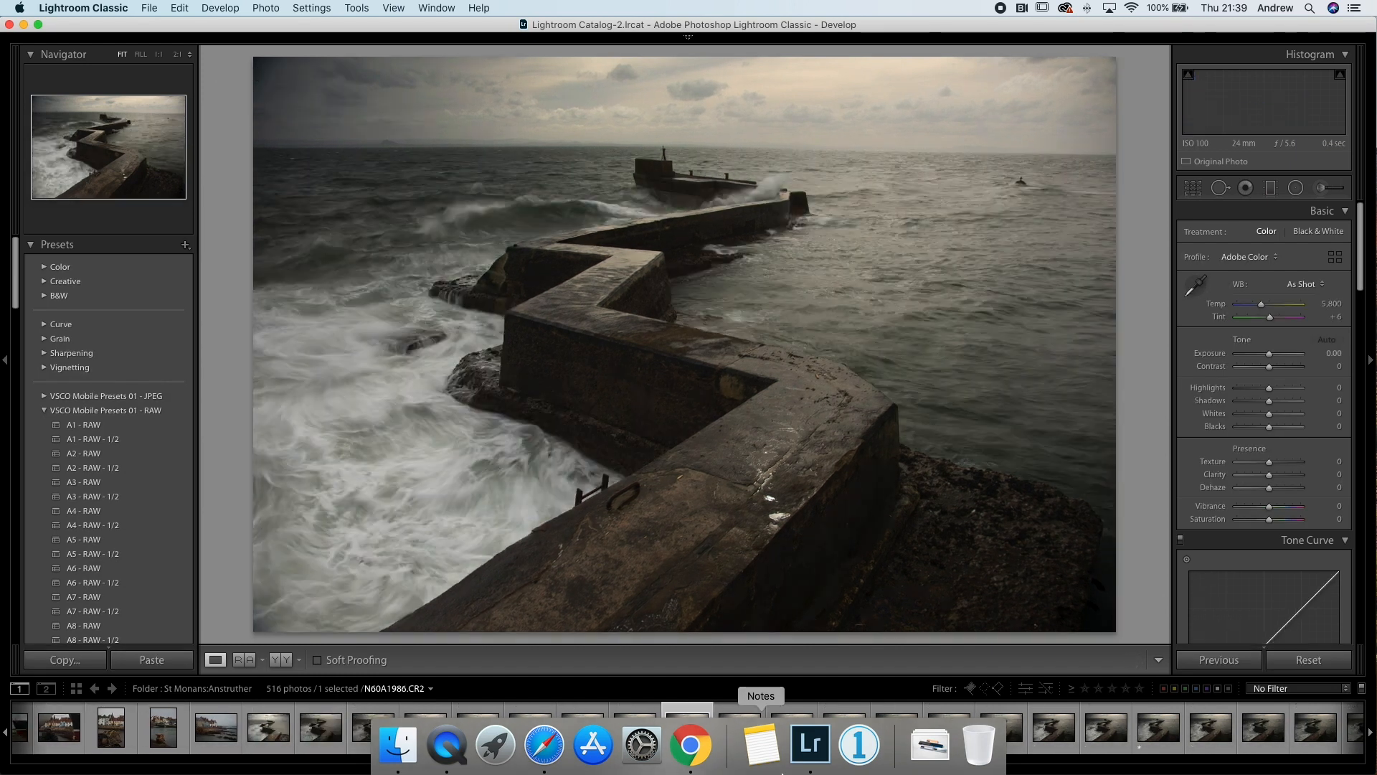
{"action": "key", "text": "Right"}
{"action": "key", "text": "Left"}
- Inspect the spray breaking over the far end of the pier in N60A1986.CR2 and N60A1987.CR2 at close zoom
{"action": "left_click", "coordinate": [775, 198]}
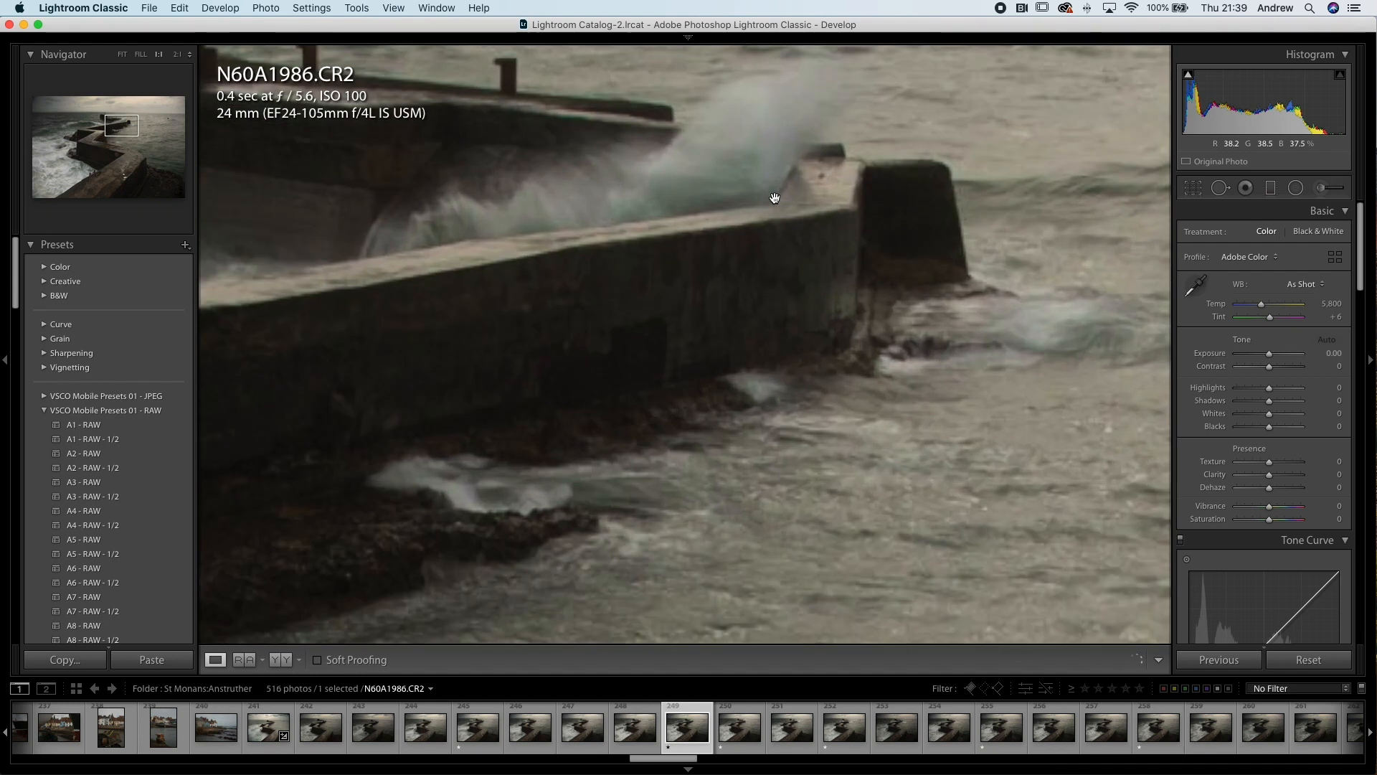
{"action": "key", "text": "Right"}
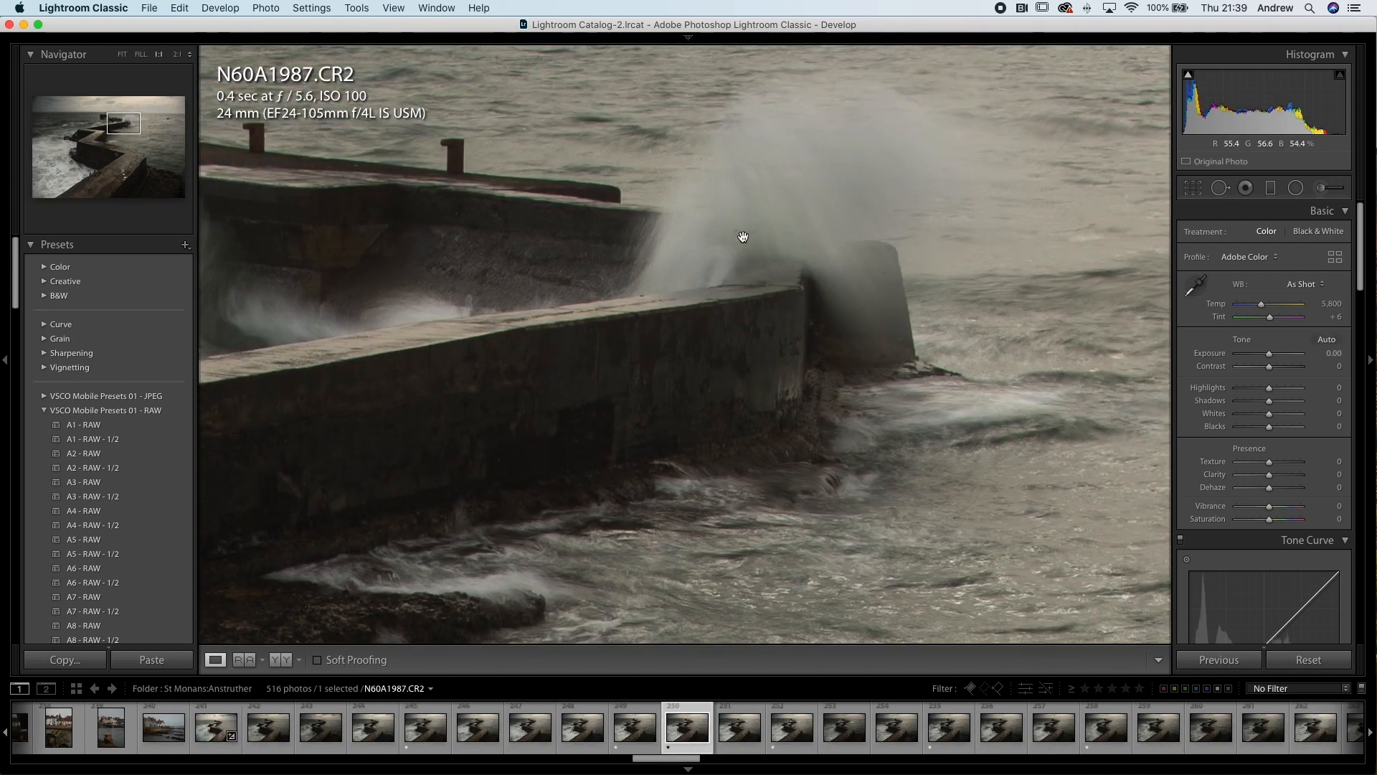
{"action": "scroll", "coordinate": [671, 339], "scroll_direction": "left", "scroll_amount": 3}
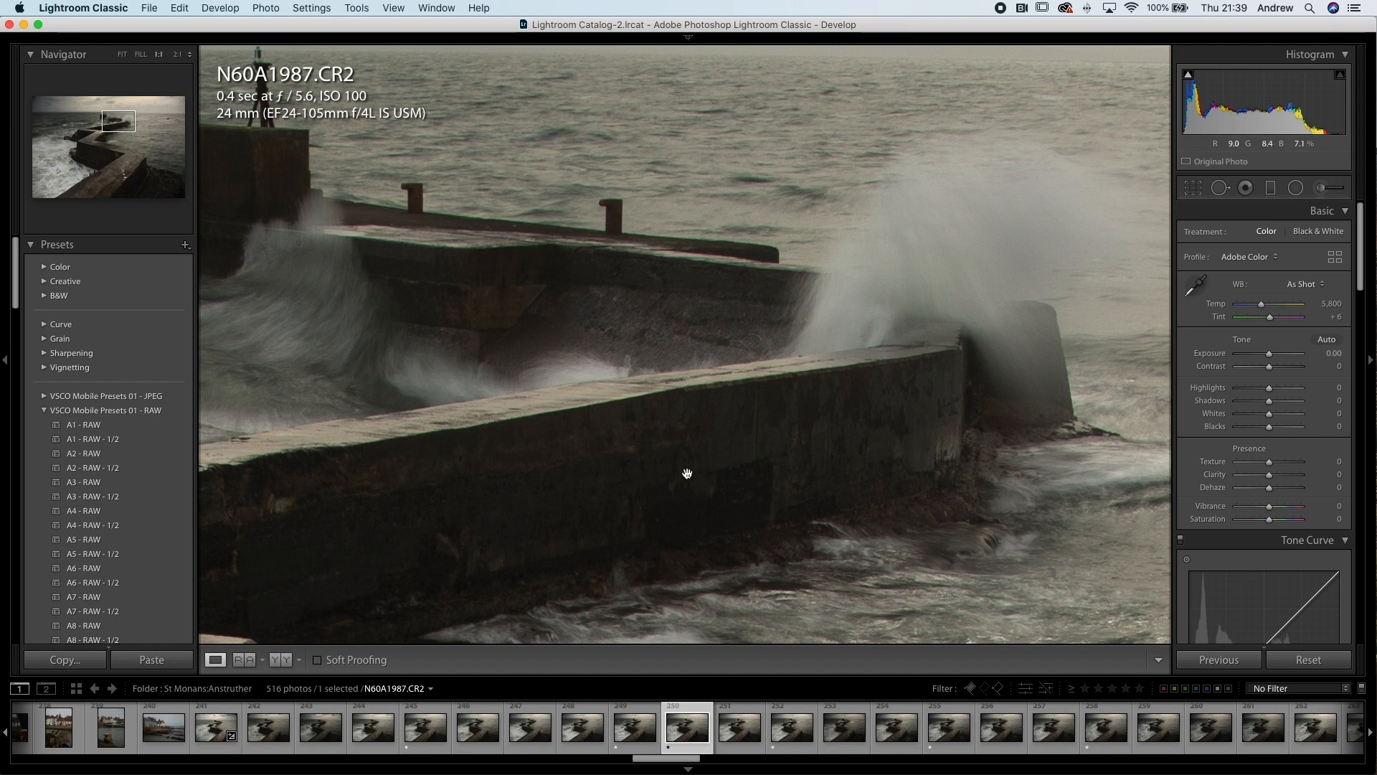
{"action": "left_click", "coordinate": [751, 335]}
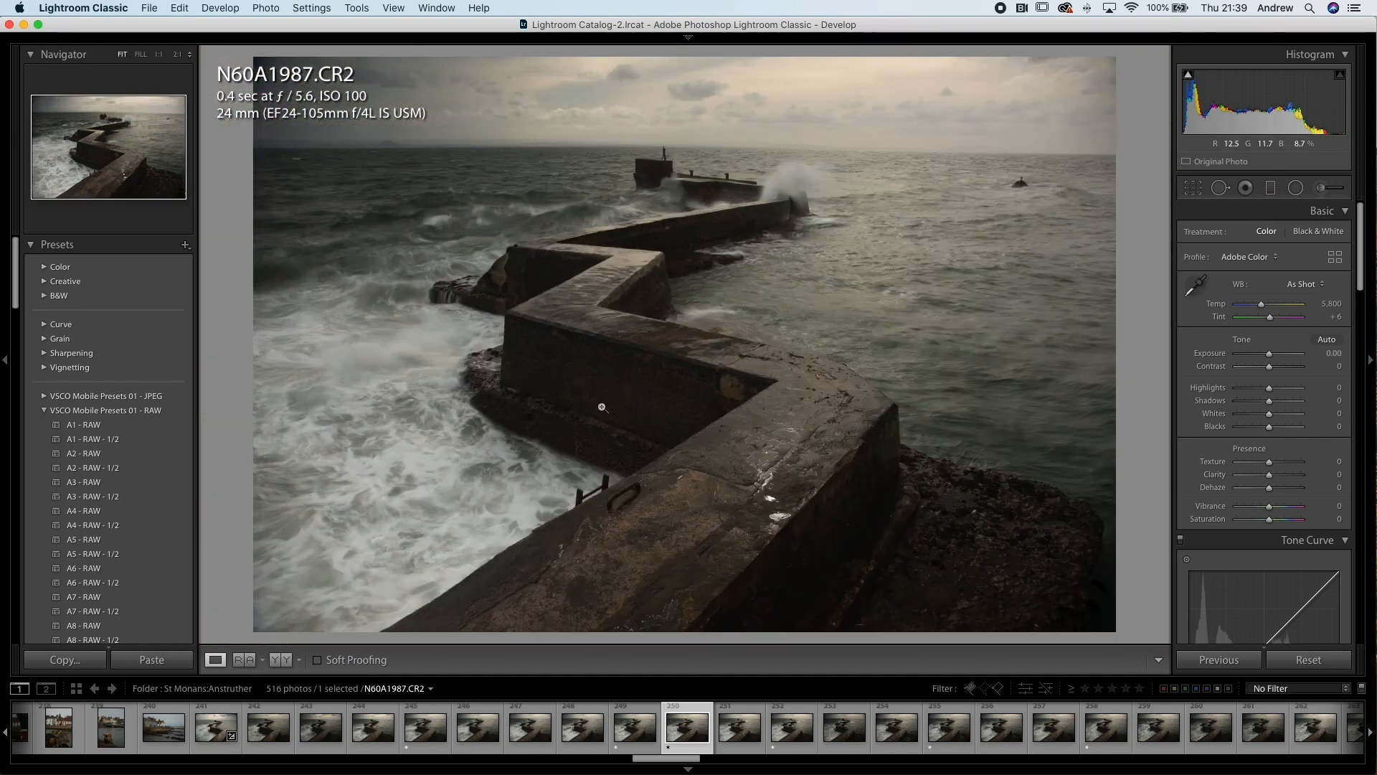
- Browse the remaining pier frames from N60A1988.CR2 up to N60A2023.CR2, comparing how the water looks at the different shutter speeds
{"action": "key", "text": "Right"}
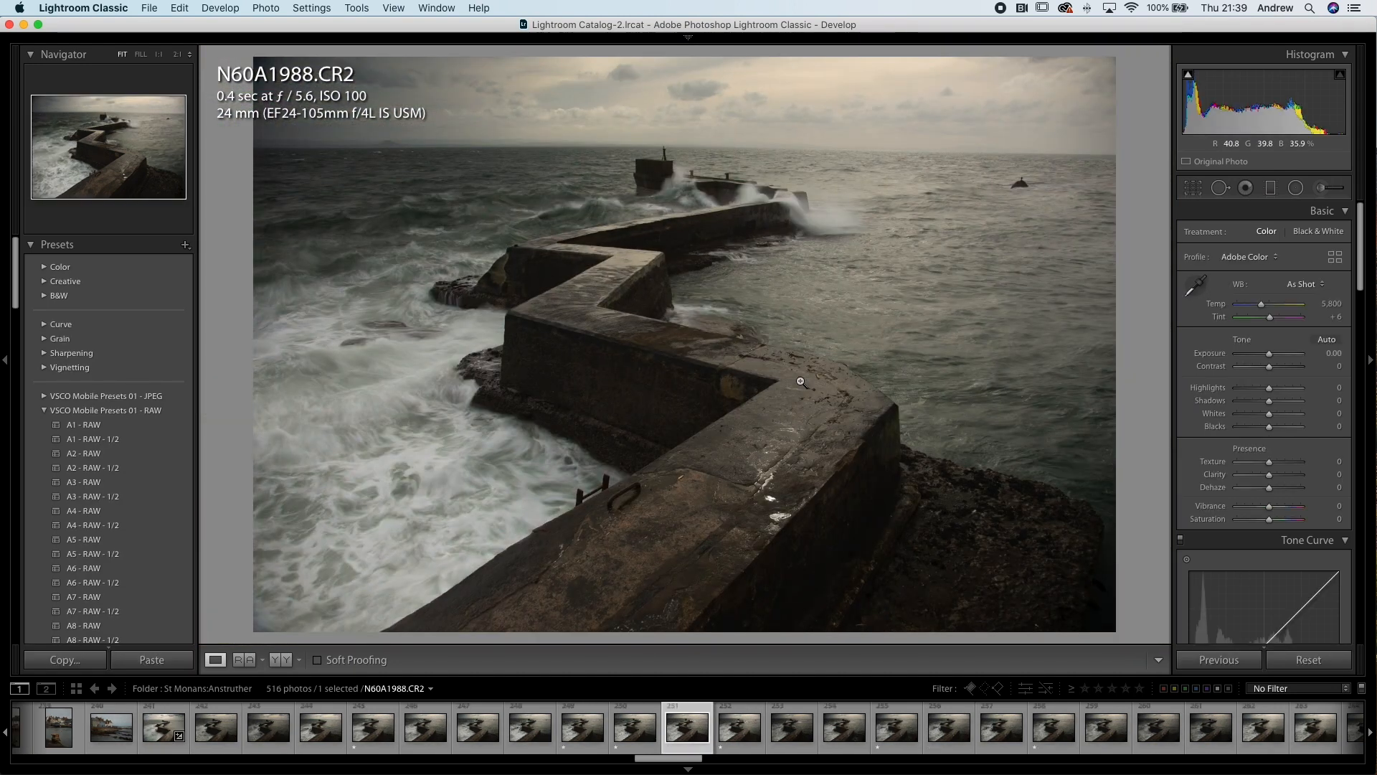
{"action": "key", "text": "Right"}
{"action": "key", "text": "Right"}
{"action": "key", "text": "Right"}
{"action": "key", "text": "Right"}
{"action": "key", "text": "Right"}
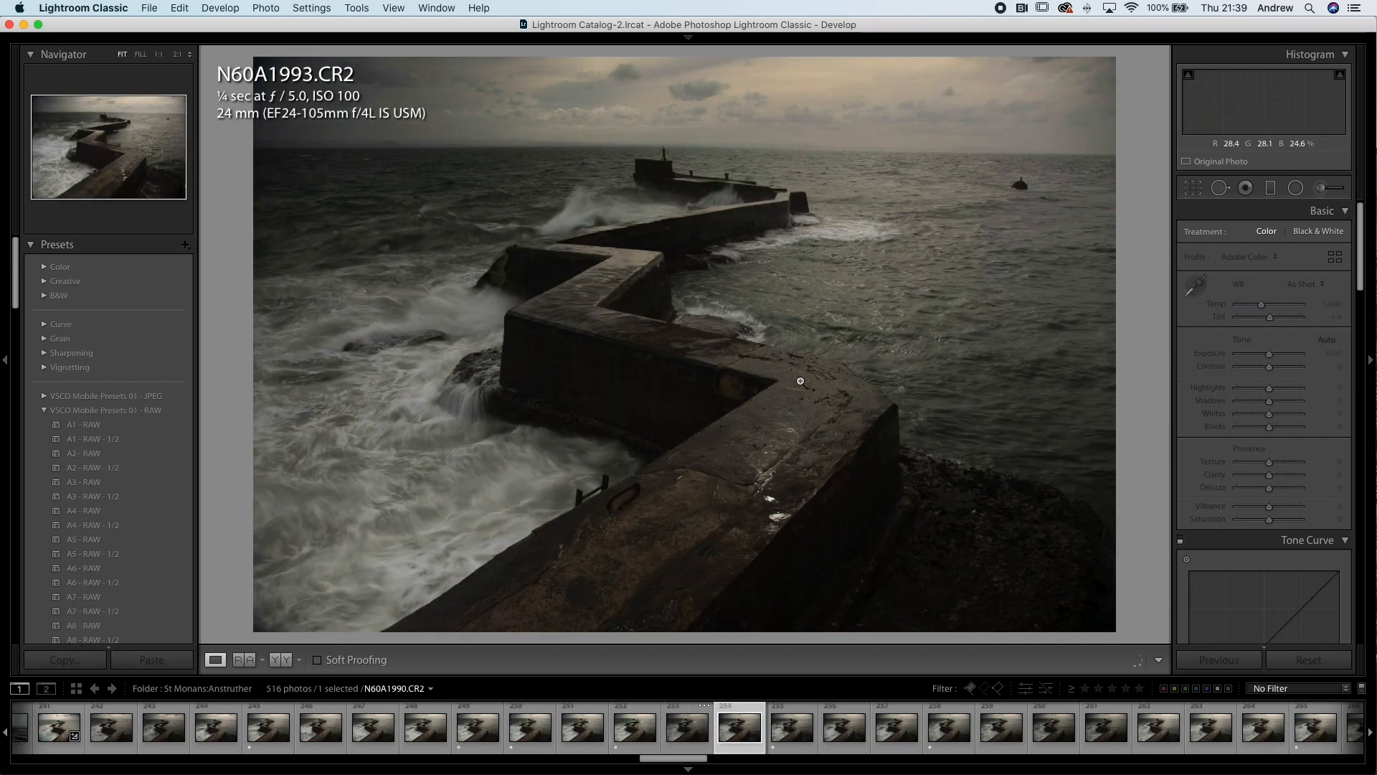
{"action": "key", "text": "Right"}
{"action": "key", "text": "Right"}
{"action": "key", "text": "Right"}
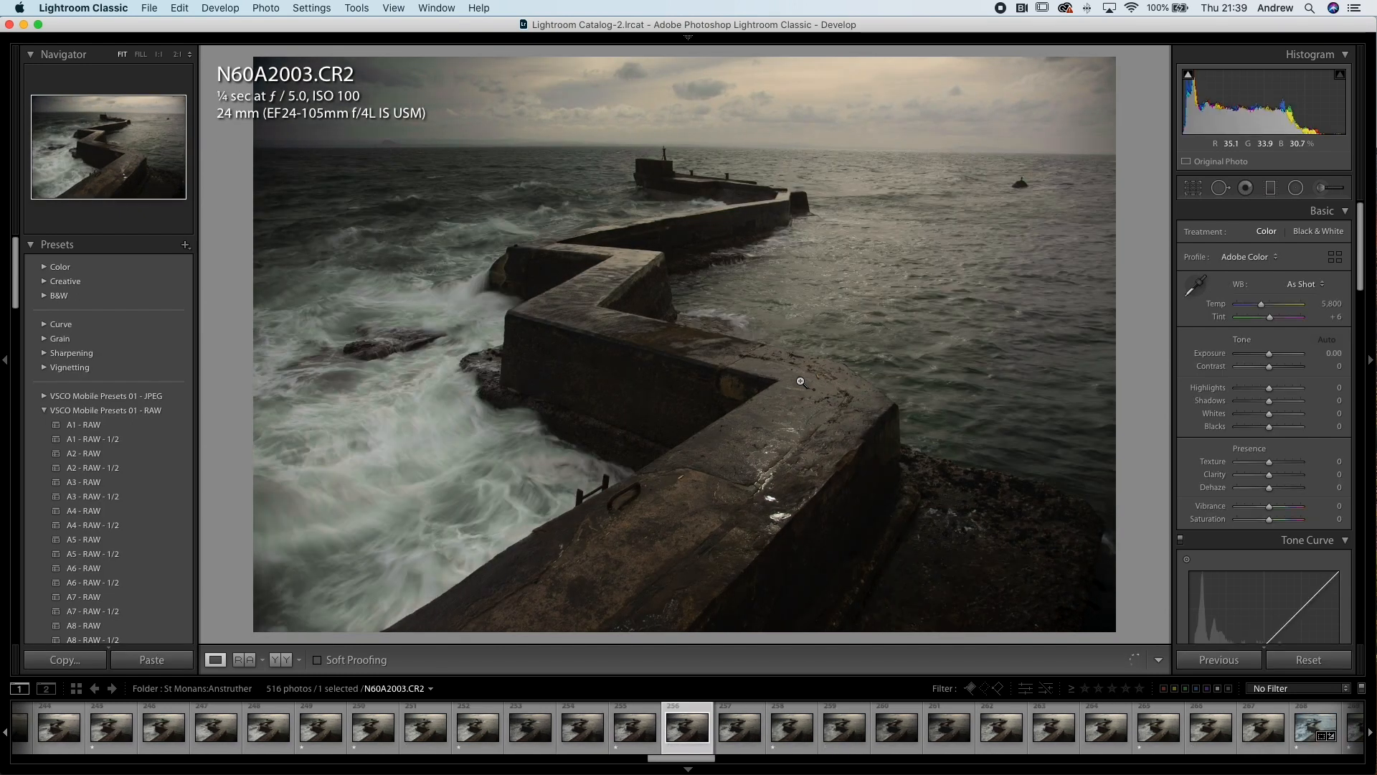
{"action": "key", "text": "Right"}
{"action": "key", "text": "Right"}
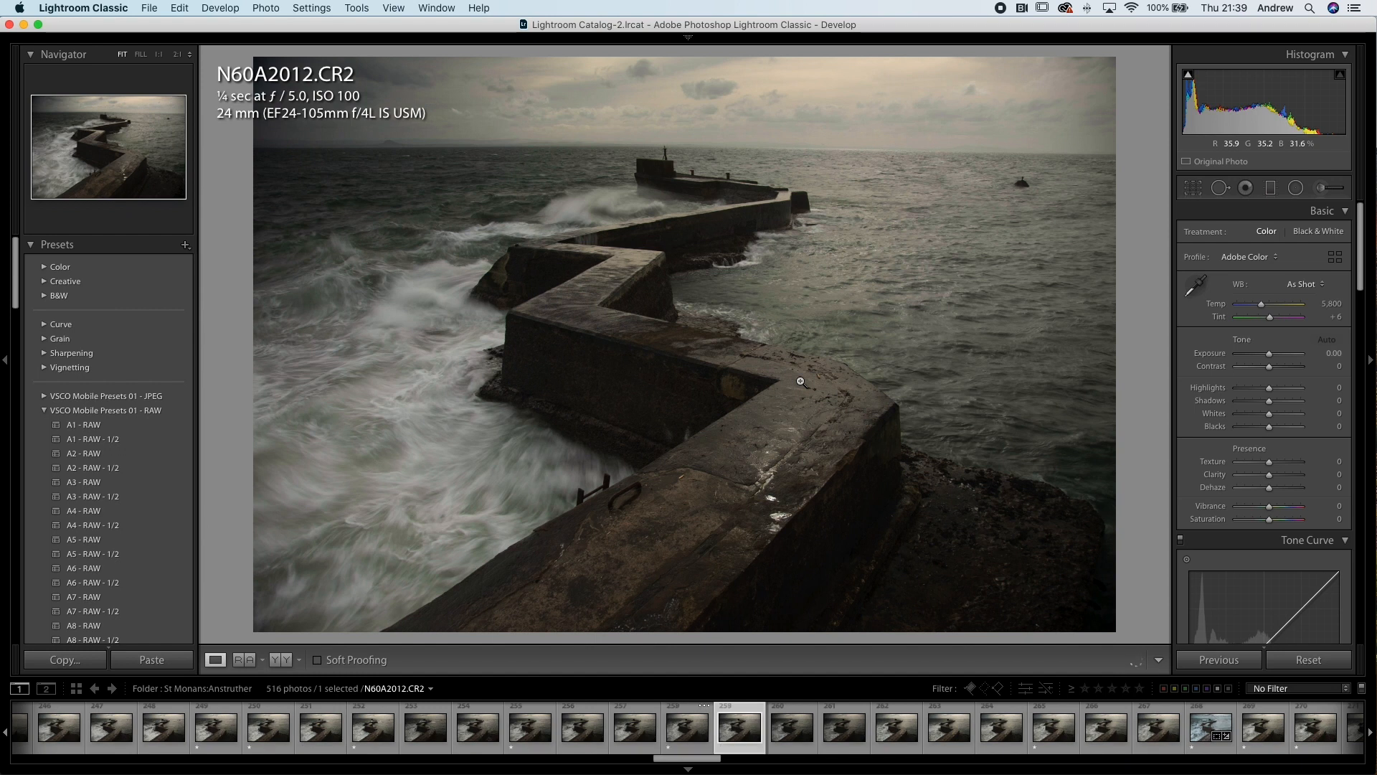
{"action": "key", "text": "Right"}
{"action": "key", "text": "Right"}
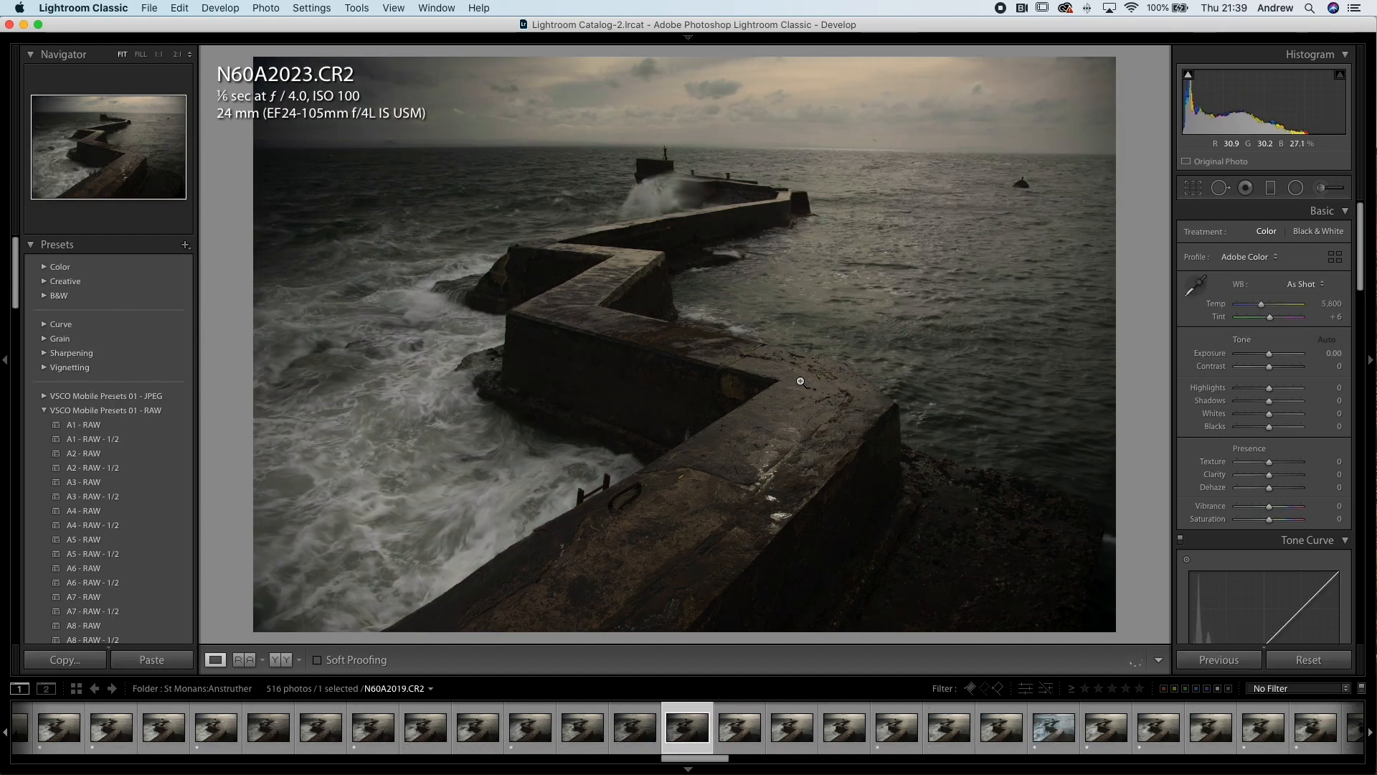
{"action": "key", "text": "Right"}
{"action": "key", "text": "Left"}
{"action": "key", "text": "Right"}
{"action": "key", "text": "Left"}
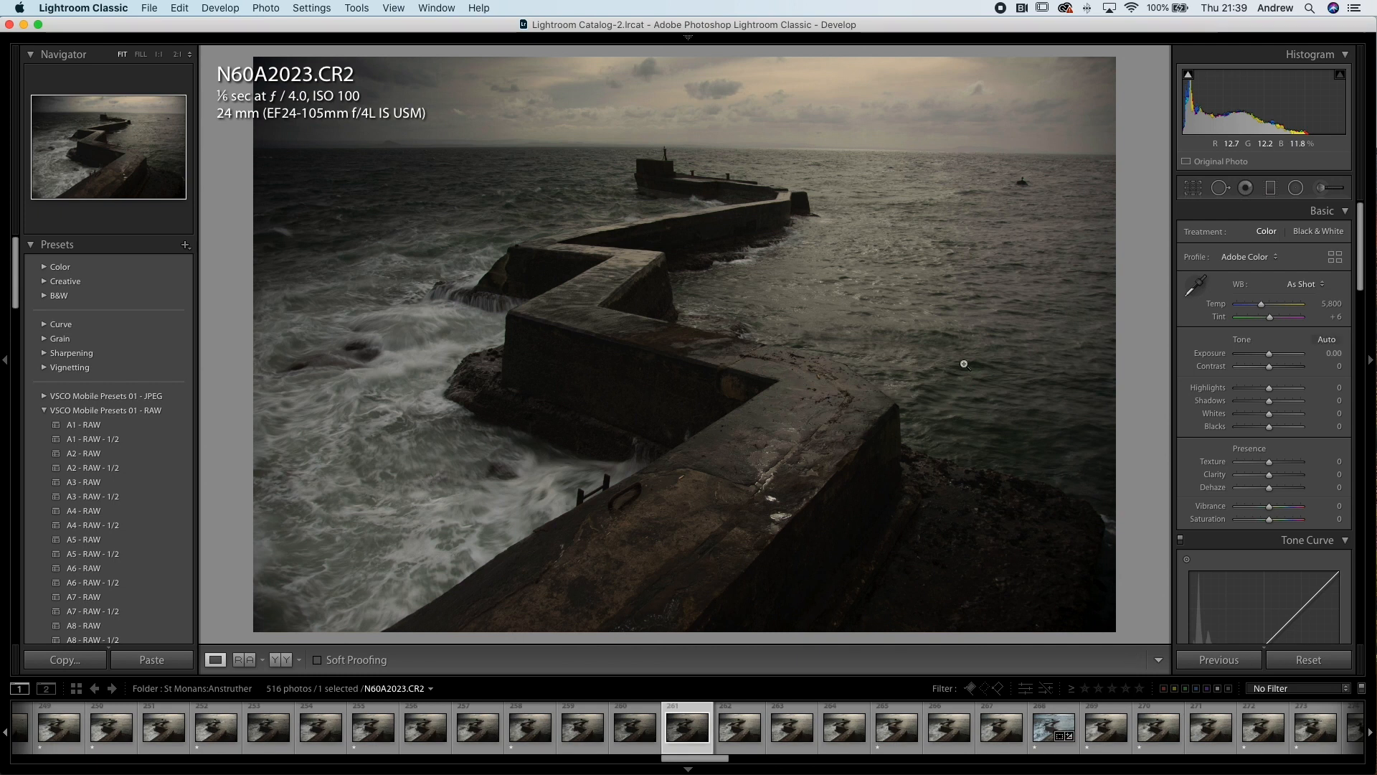
- Raise the exposure of N60A2023.CR2 to +1.20 and check the foaming water up close
{"action": "left_click_drag", "start_coordinate": [1269, 353], "coordinate": [1276, 353]}
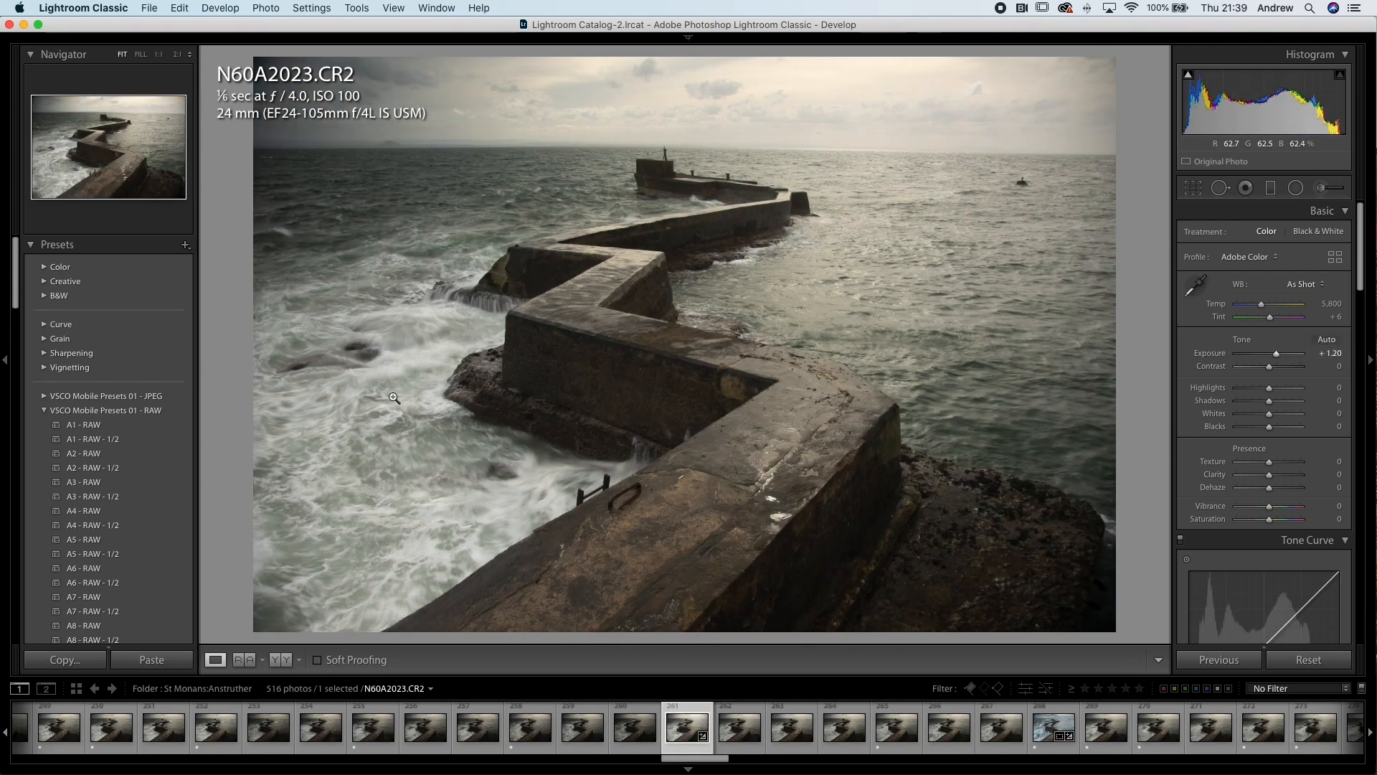
{"action": "left_click", "coordinate": [387, 444]}
{"action": "left_click", "coordinate": [375, 431]}
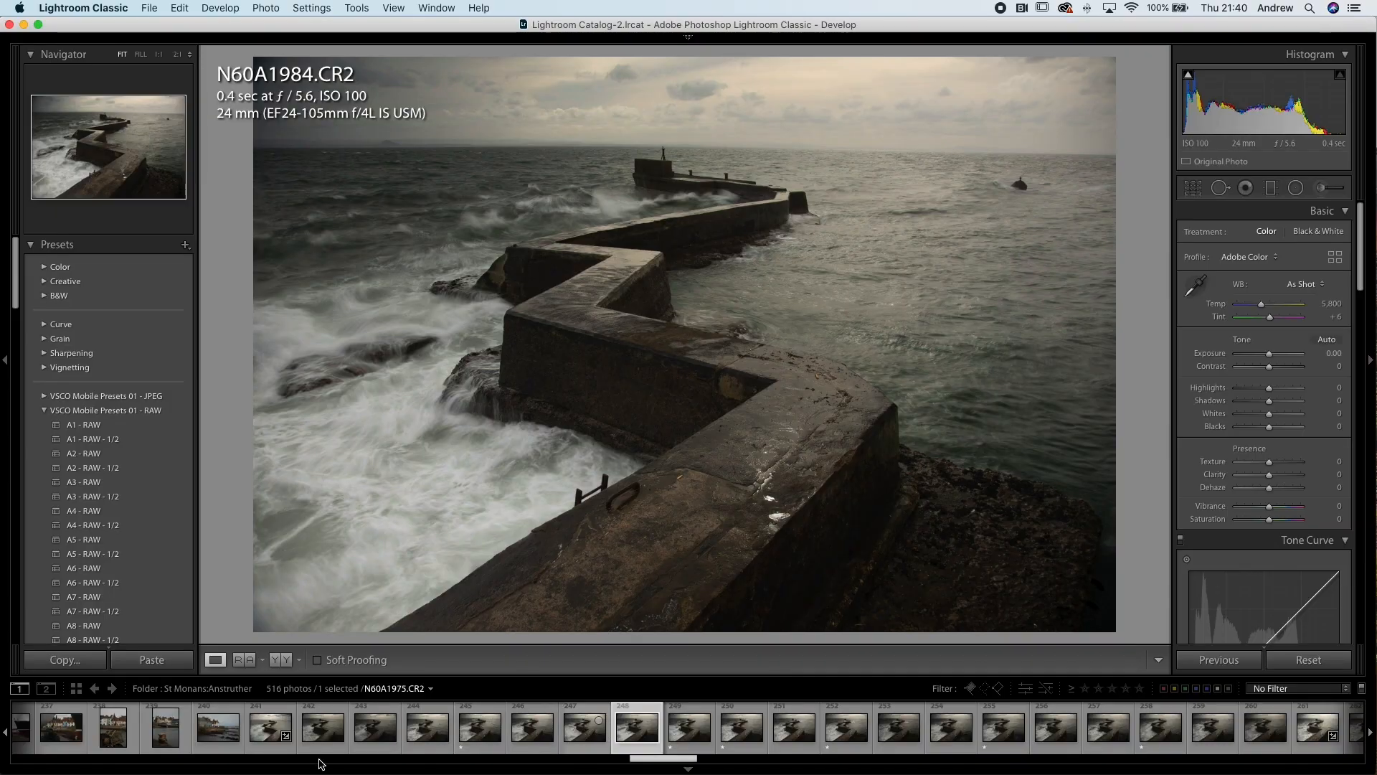
- View the long exposure N60A1966.CR2 again, followed by the edited version N60A1980-Edit.tif further along the series
{"action": "left_click", "coordinate": [269, 730]}
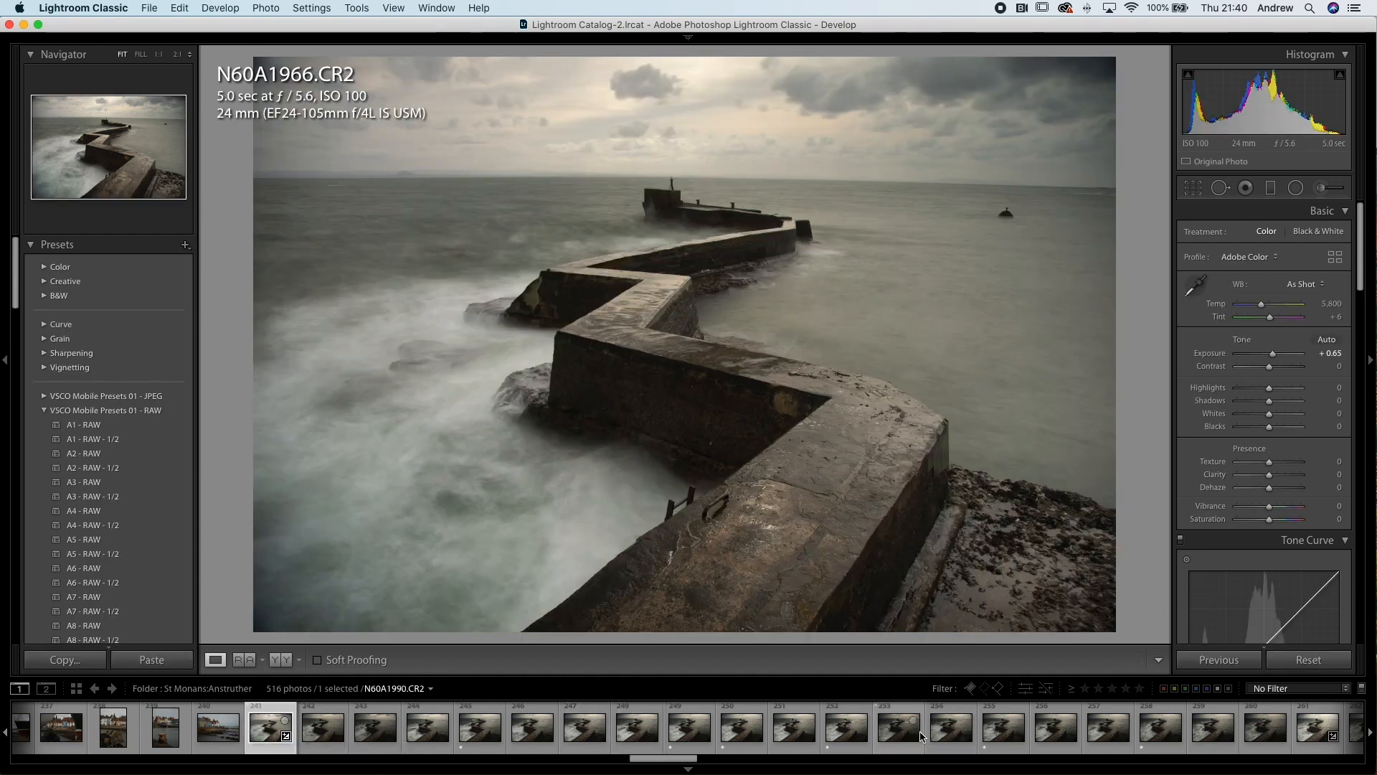
{"action": "scroll", "coordinate": [921, 732], "scroll_direction": "down", "scroll_amount": 3}
{"action": "scroll", "coordinate": [920, 732], "scroll_direction": "down", "scroll_amount": 3}
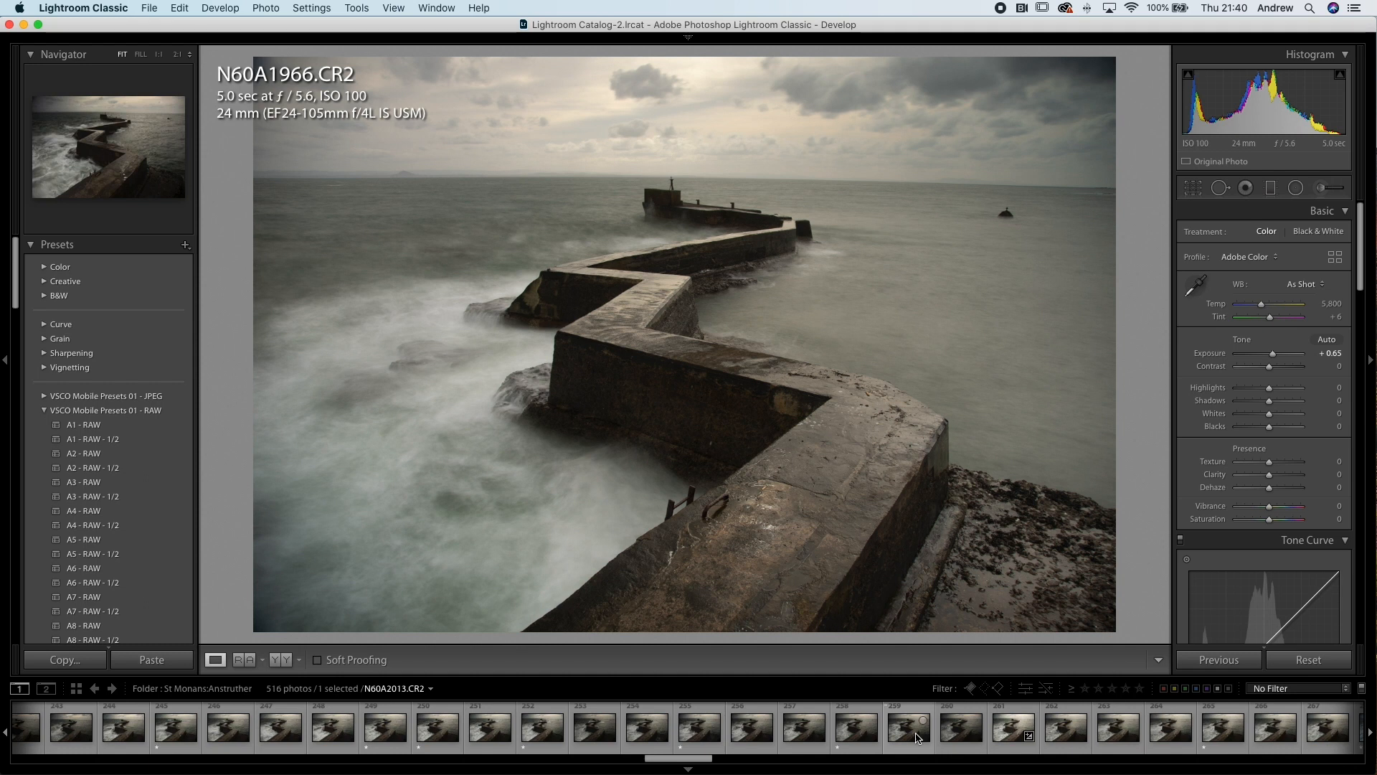
{"action": "scroll", "coordinate": [918, 735], "scroll_direction": "down", "scroll_amount": 3}
{"action": "scroll", "coordinate": [917, 737], "scroll_direction": "down", "scroll_amount": 1}
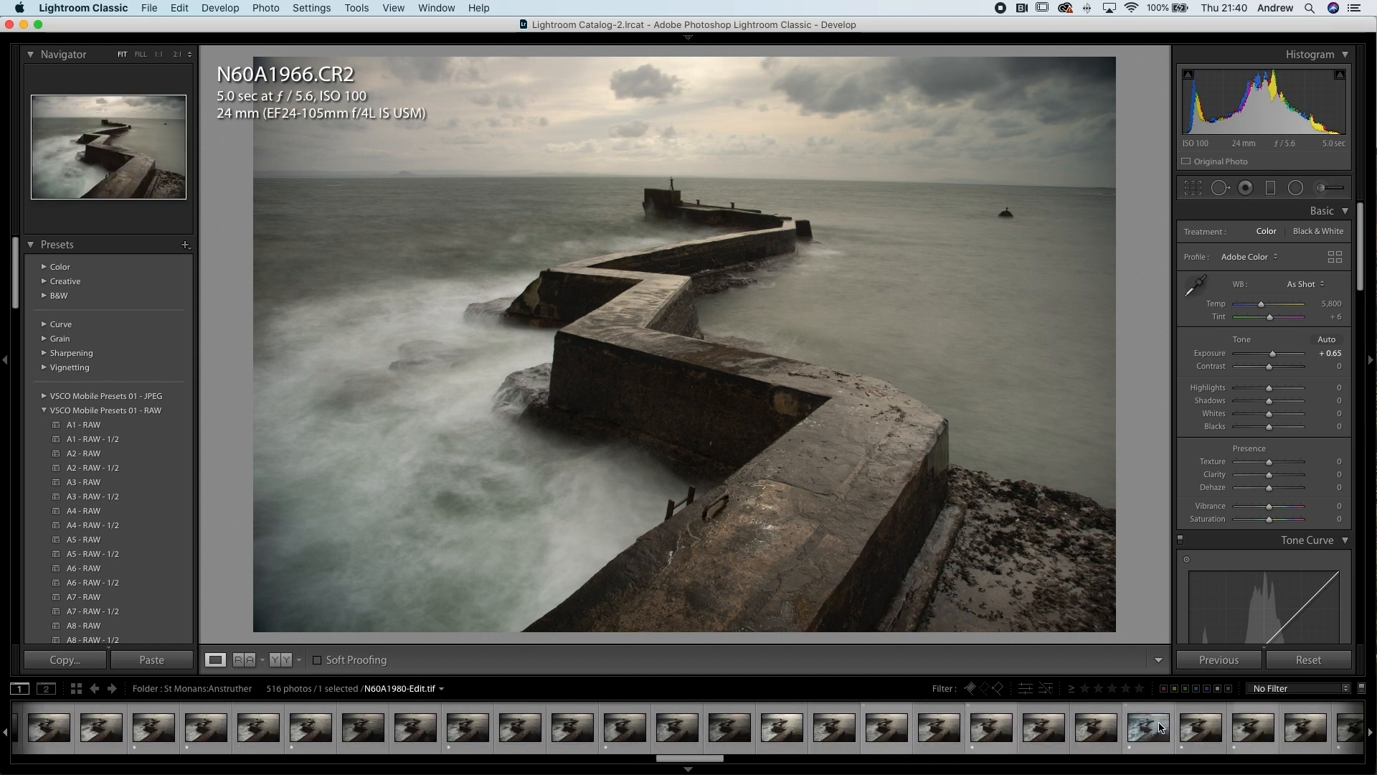
{"action": "left_click", "coordinate": [1137, 729]}
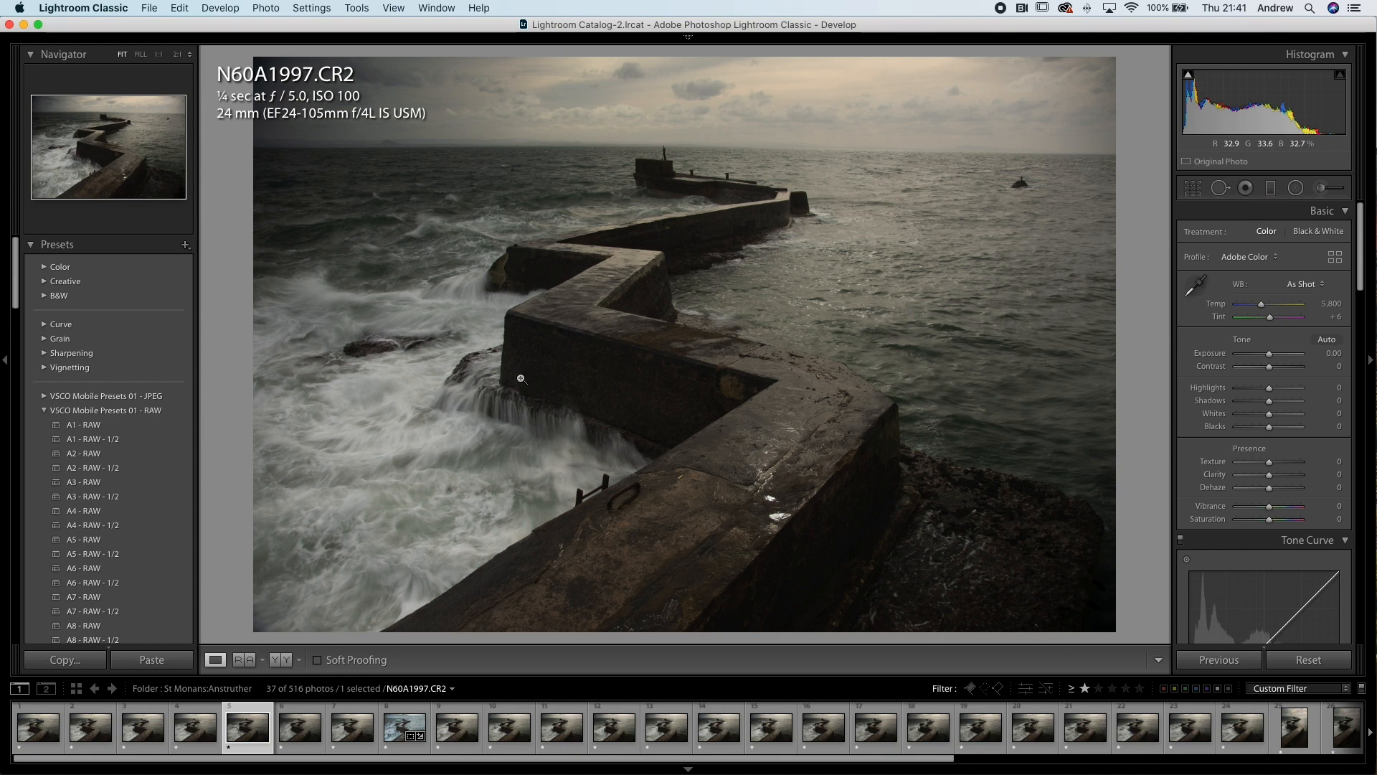
- Compare the edited N60A1980-Edit.tif with the unedited source frame N60A1987.CR2
{"action": "left_click", "coordinate": [404, 727]}
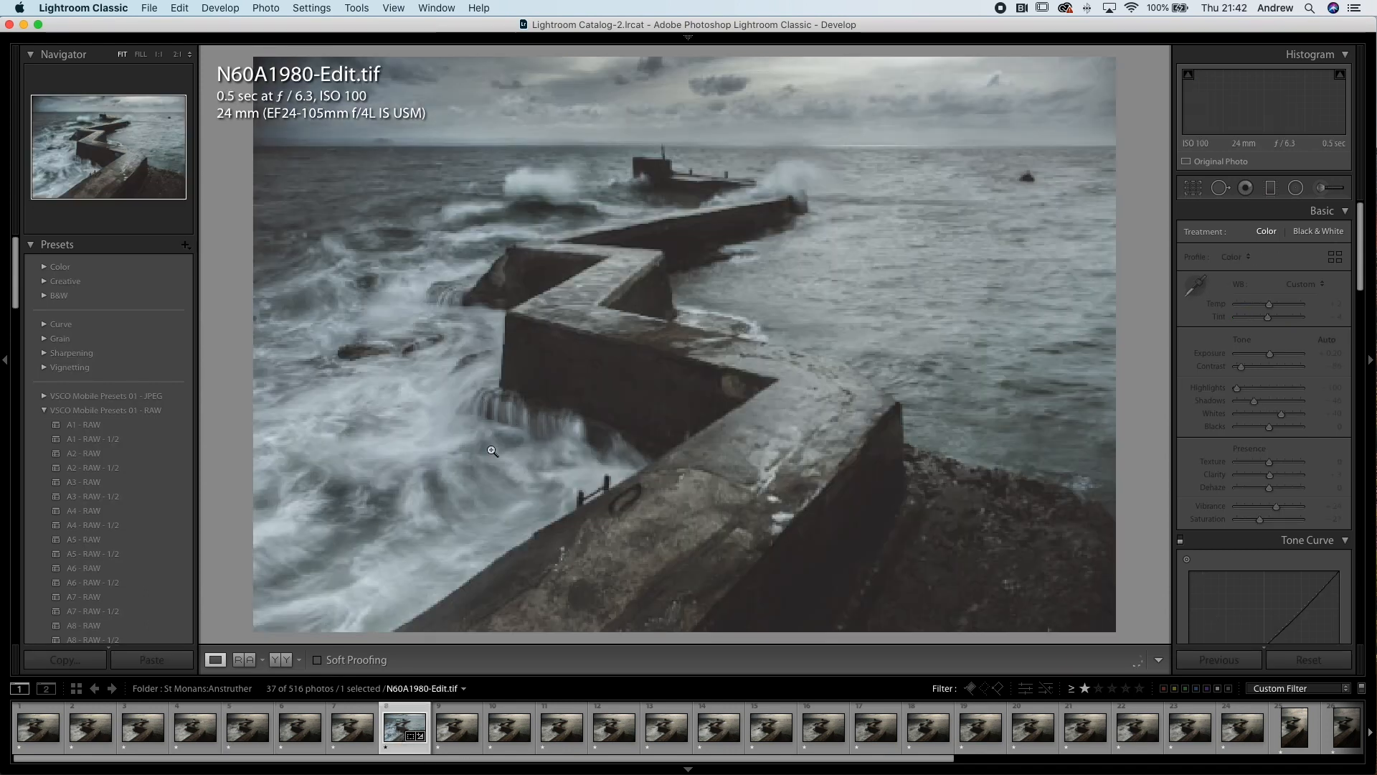
{"action": "left_click", "coordinate": [143, 726]}
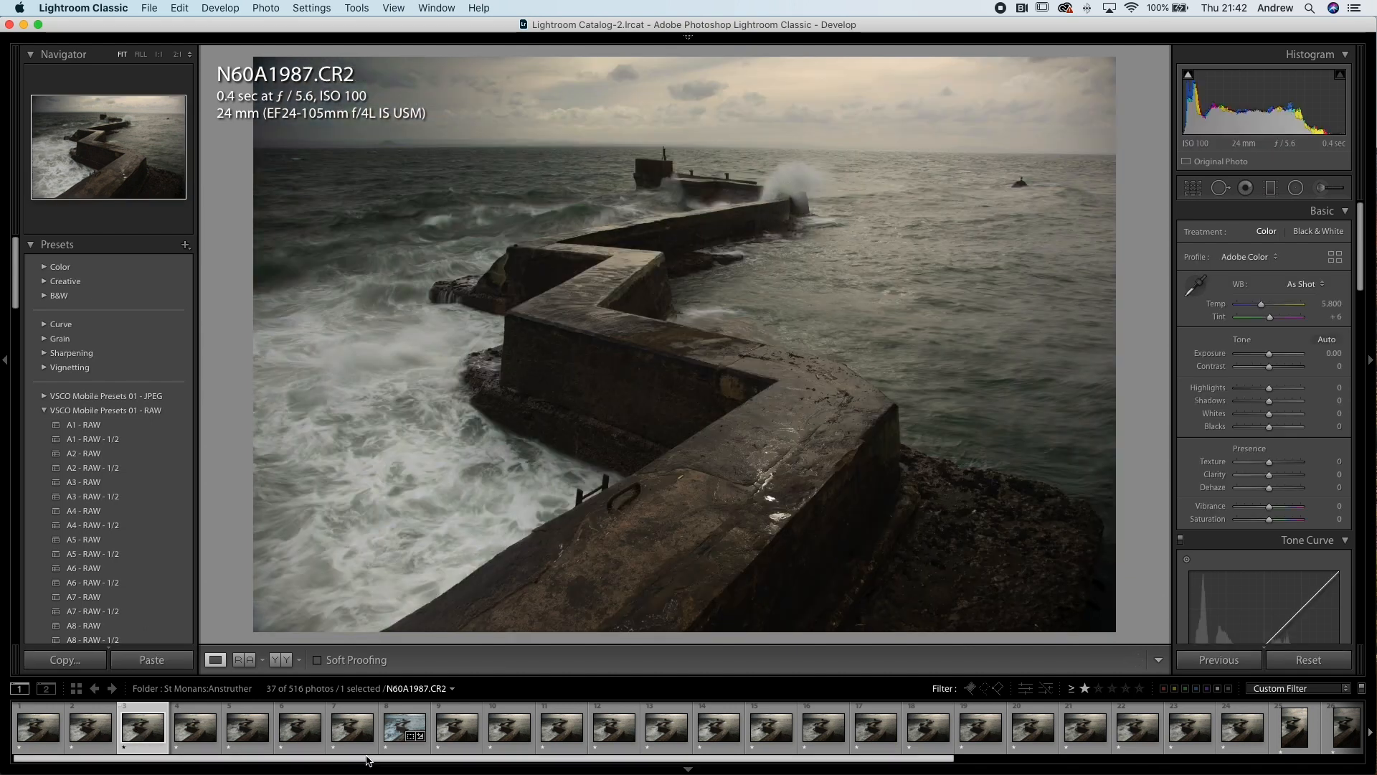
{"action": "left_click", "coordinate": [394, 730]}
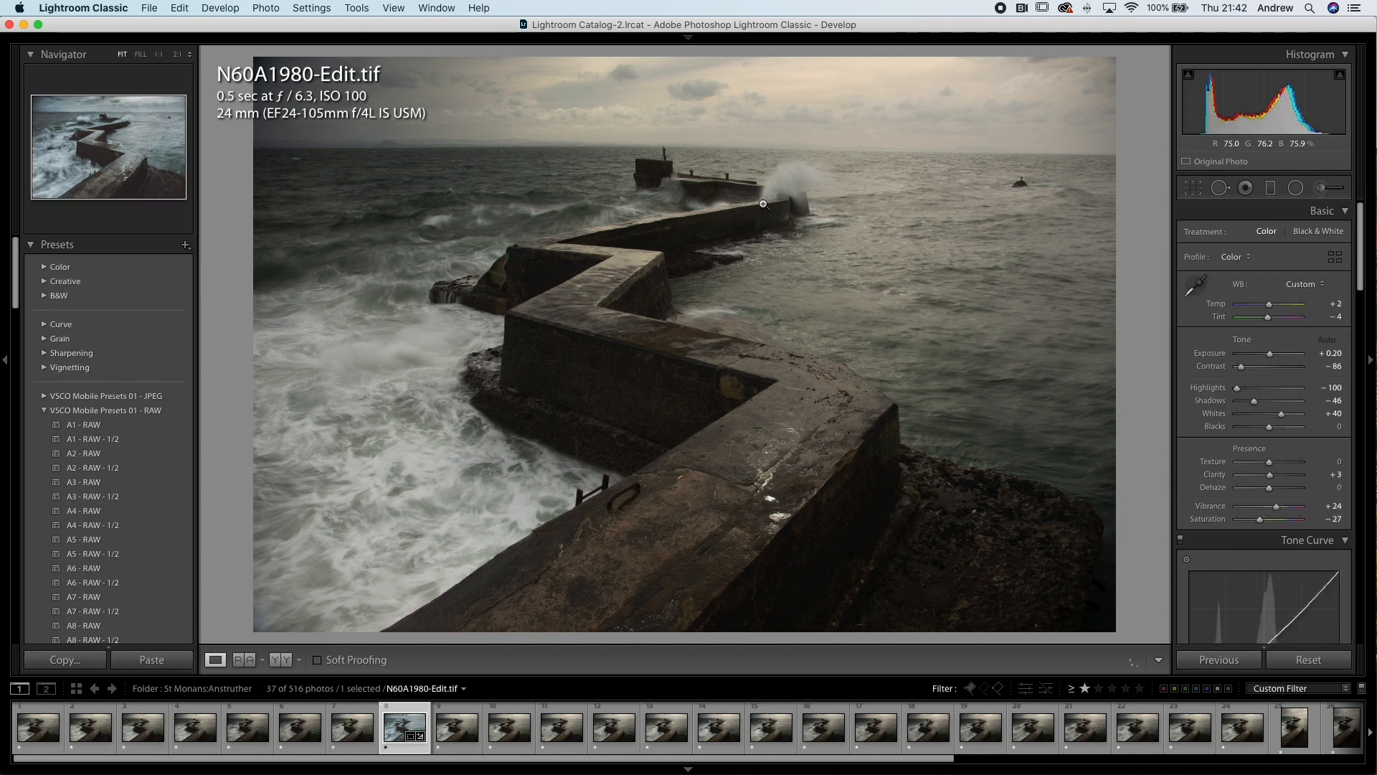
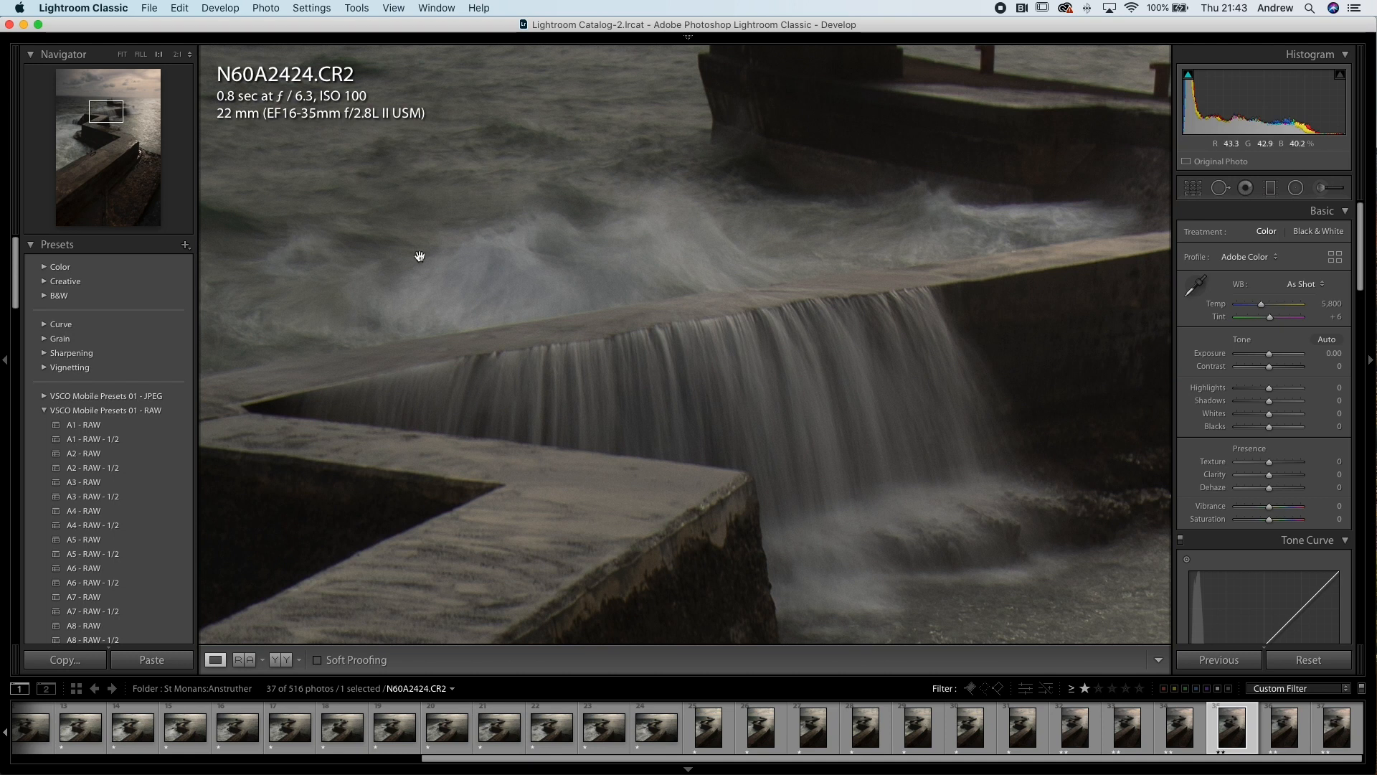
- Examine the water pouring over the pier wall and the surrounding waves in N60A2424.CR2 at close zoom
{"action": "scroll", "coordinate": [796, 333], "scroll_direction": "right", "scroll_amount": 10}
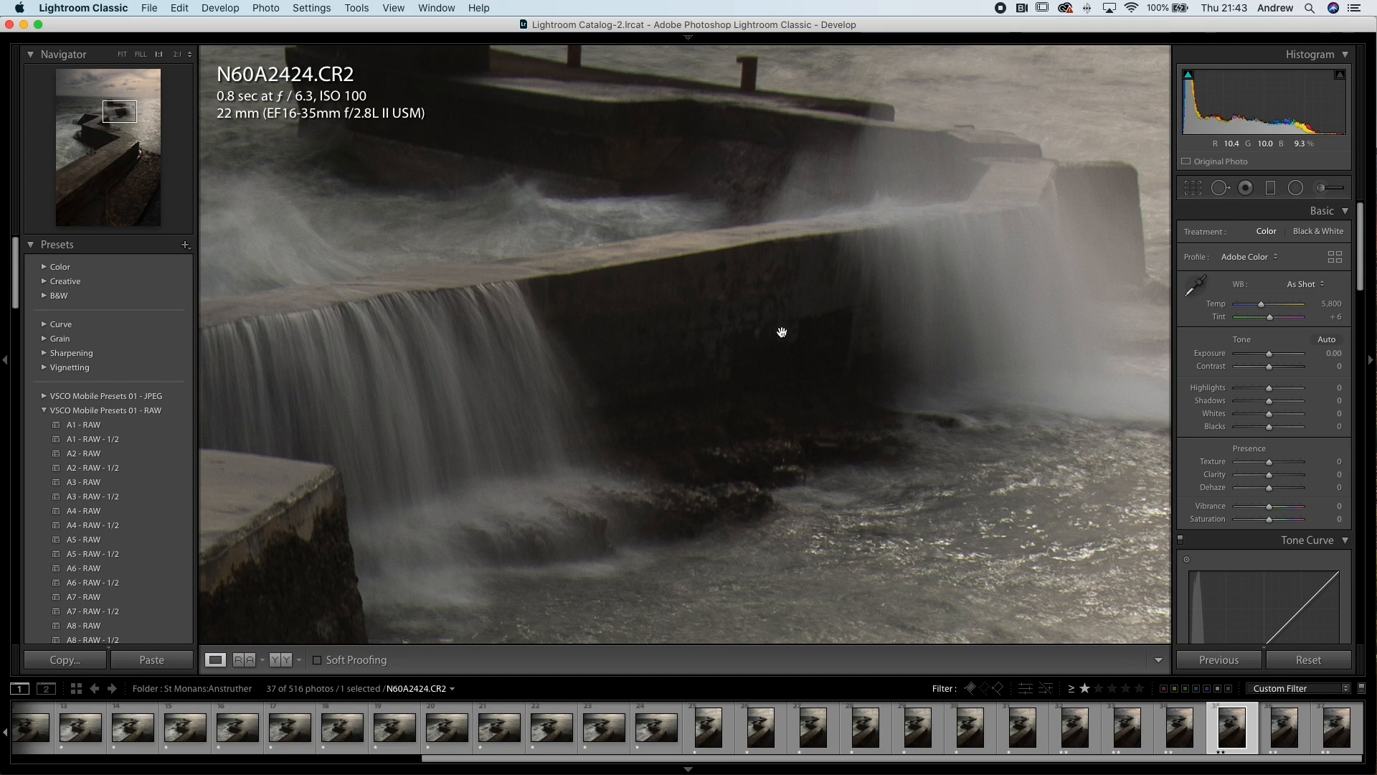
{"action": "scroll", "coordinate": [782, 332], "scroll_direction": "right", "scroll_amount": 5}
{"action": "scroll", "coordinate": [741, 324], "scroll_direction": "left", "scroll_amount": 10}
{"action": "scroll", "coordinate": [604, 252], "scroll_direction": "left", "scroll_amount": 10}
{"action": "scroll", "coordinate": [604, 251], "scroll_direction": "down", "scroll_amount": 5}
{"action": "scroll", "coordinate": [624, 251], "scroll_direction": "right", "scroll_amount": 10}
{"action": "scroll", "coordinate": [624, 252], "scroll_direction": "up", "scroll_amount": 5}
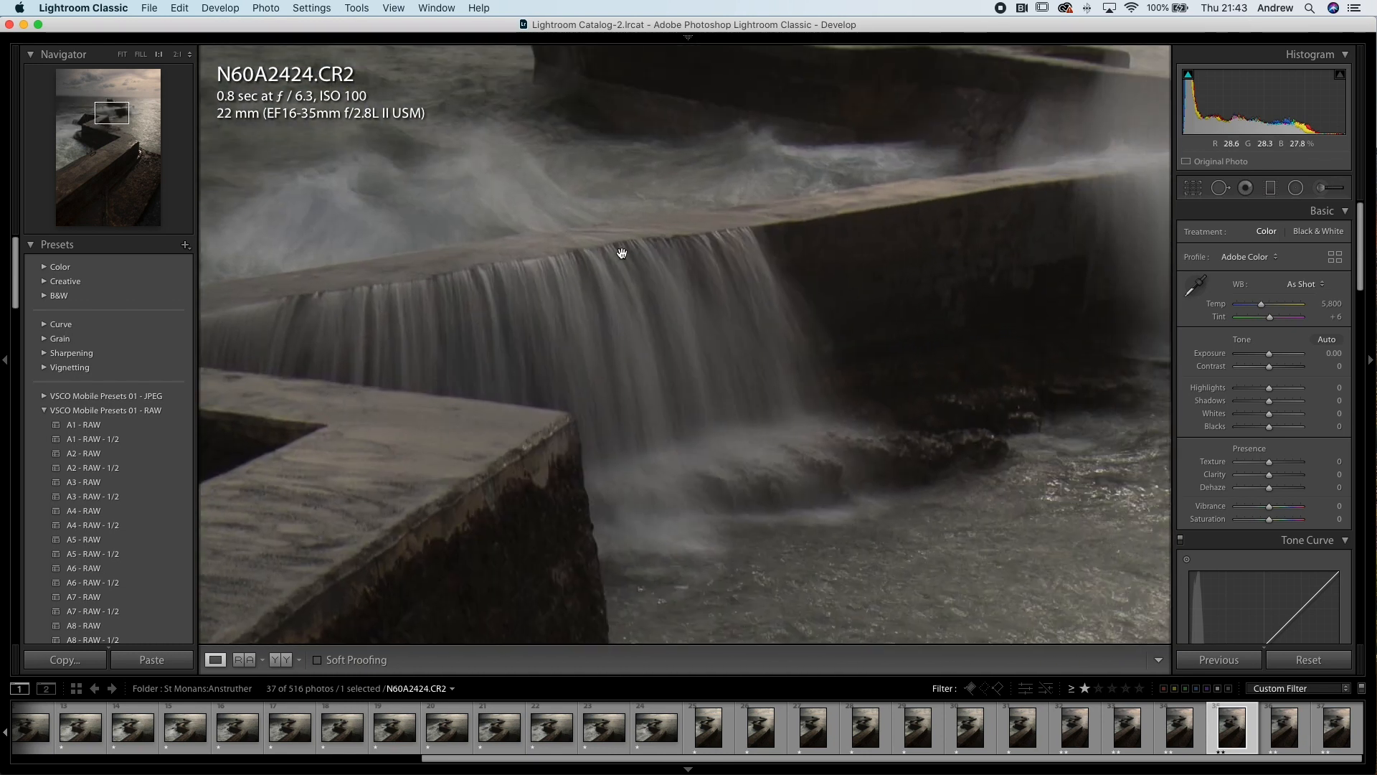
- View N60A2424.CR2 in full, followed by N60A2421.CR2 and the landscape frame N60A2056.CR2
{"action": "left_click", "coordinate": [643, 320]}
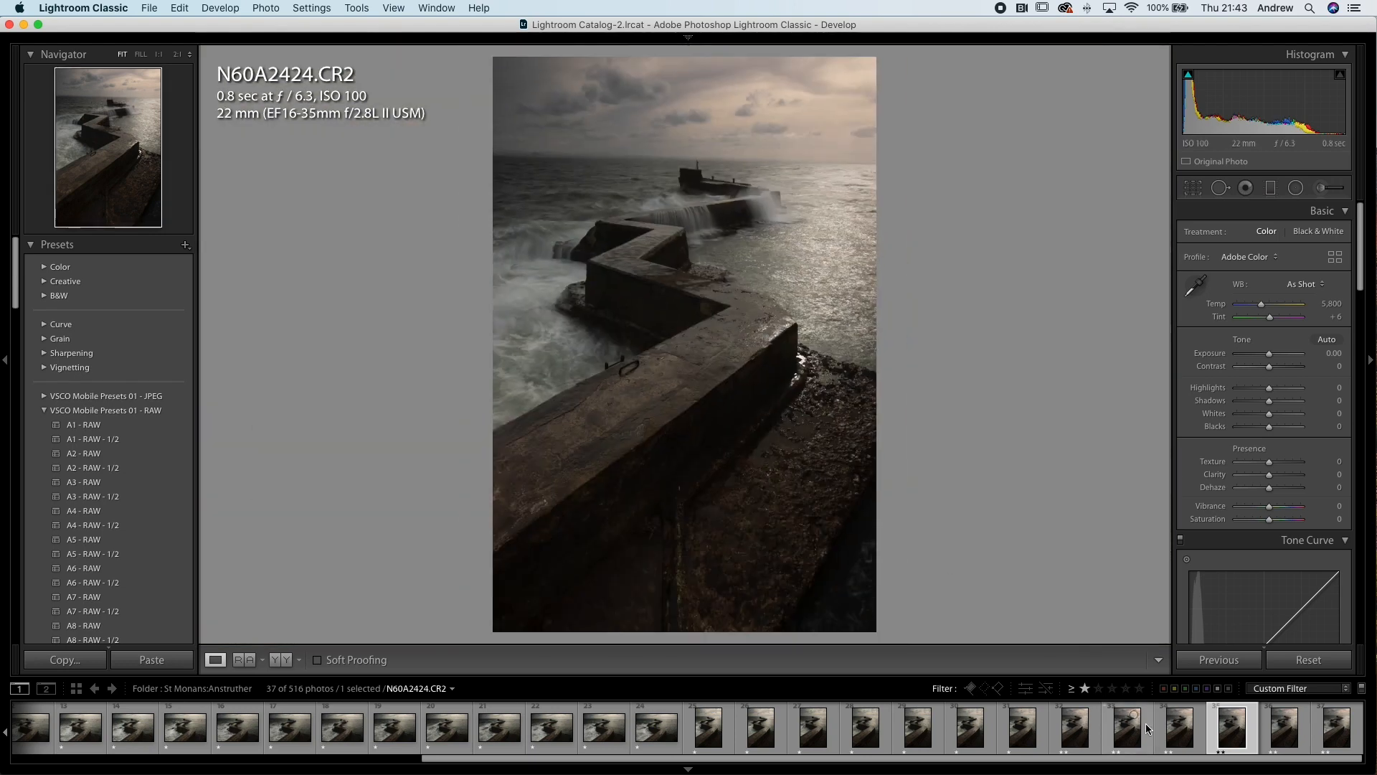
{"action": "left_click", "coordinate": [1076, 732]}
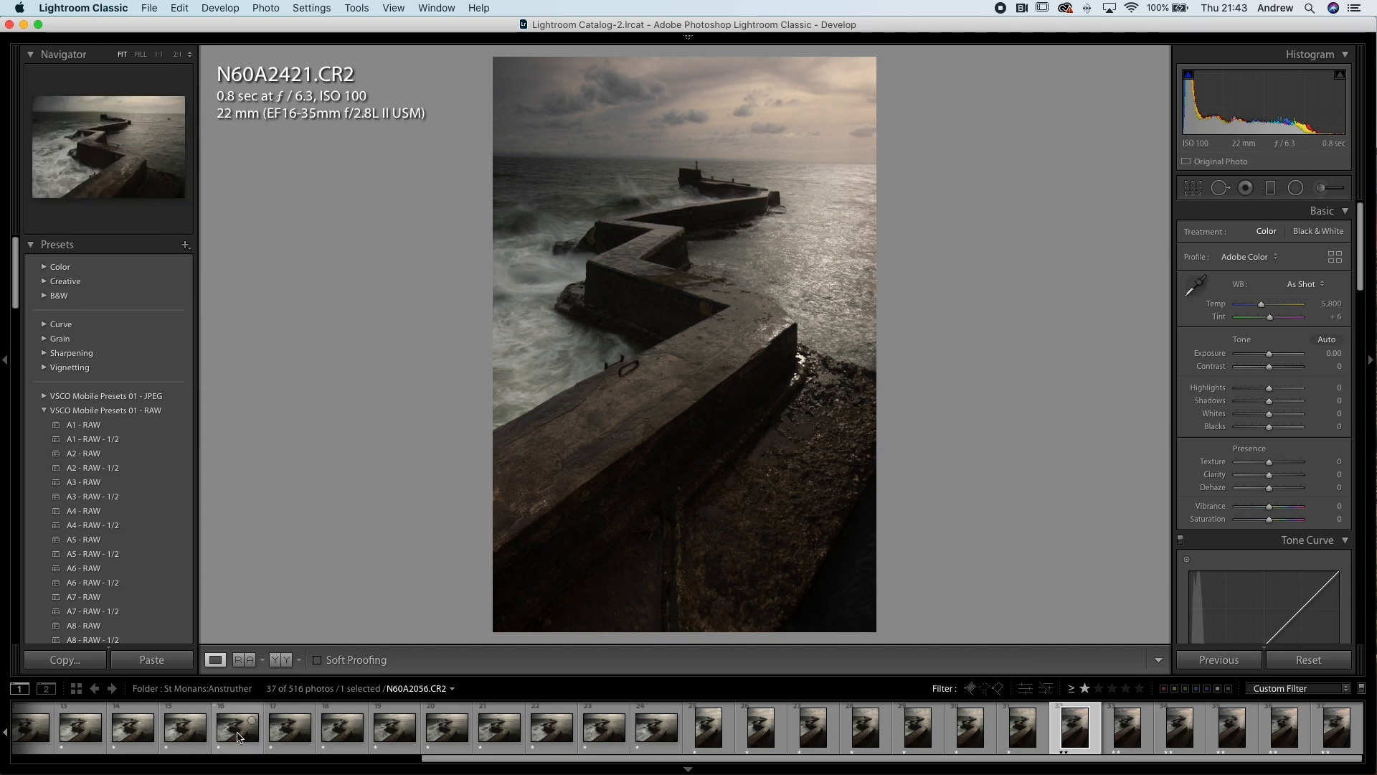
{"action": "left_click", "coordinate": [240, 729]}
- Straighten the horizon of N60A2421.CR2 with a crop angle of -0.98
{"action": "left_click", "coordinate": [1076, 729]}
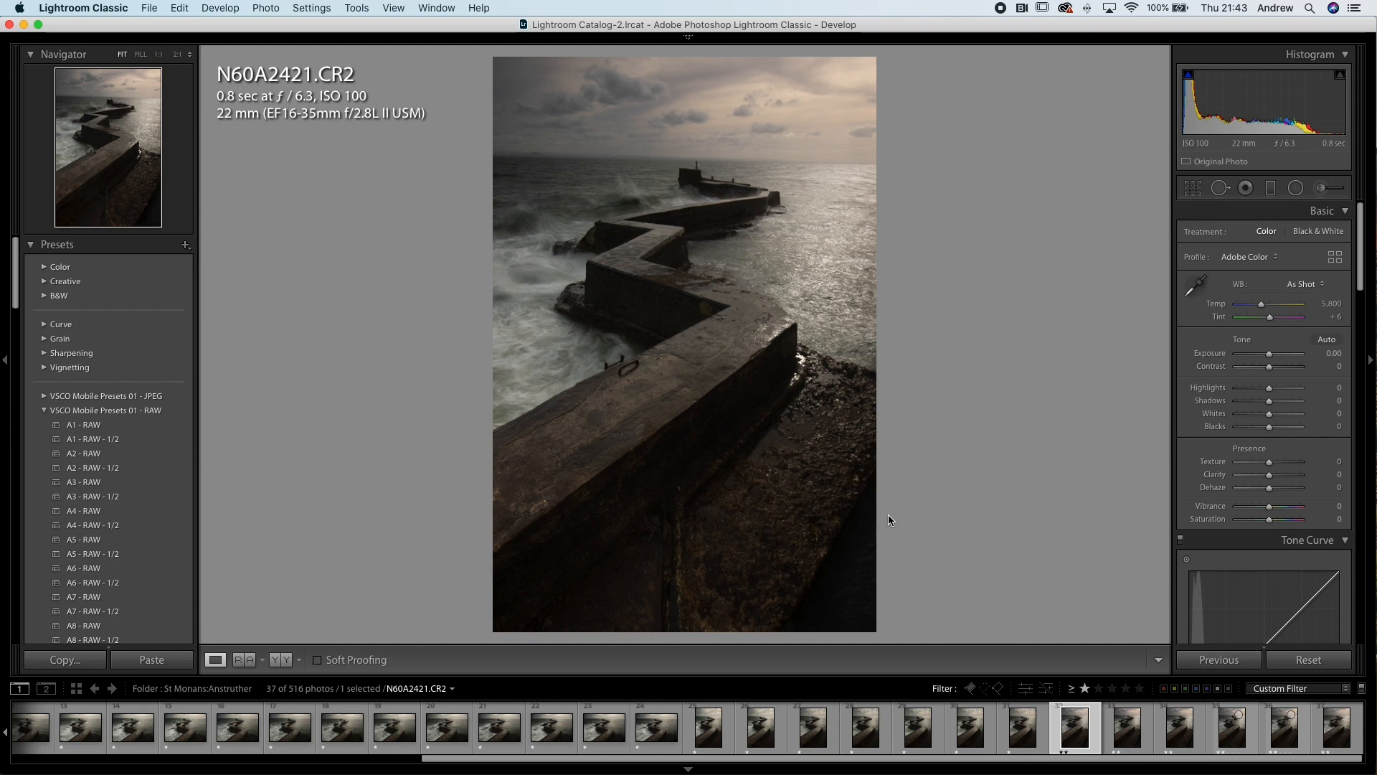
{"action": "left_click", "coordinate": [1192, 190]}
{"action": "left_click_drag", "start_coordinate": [977, 286], "coordinate": [975, 271]}
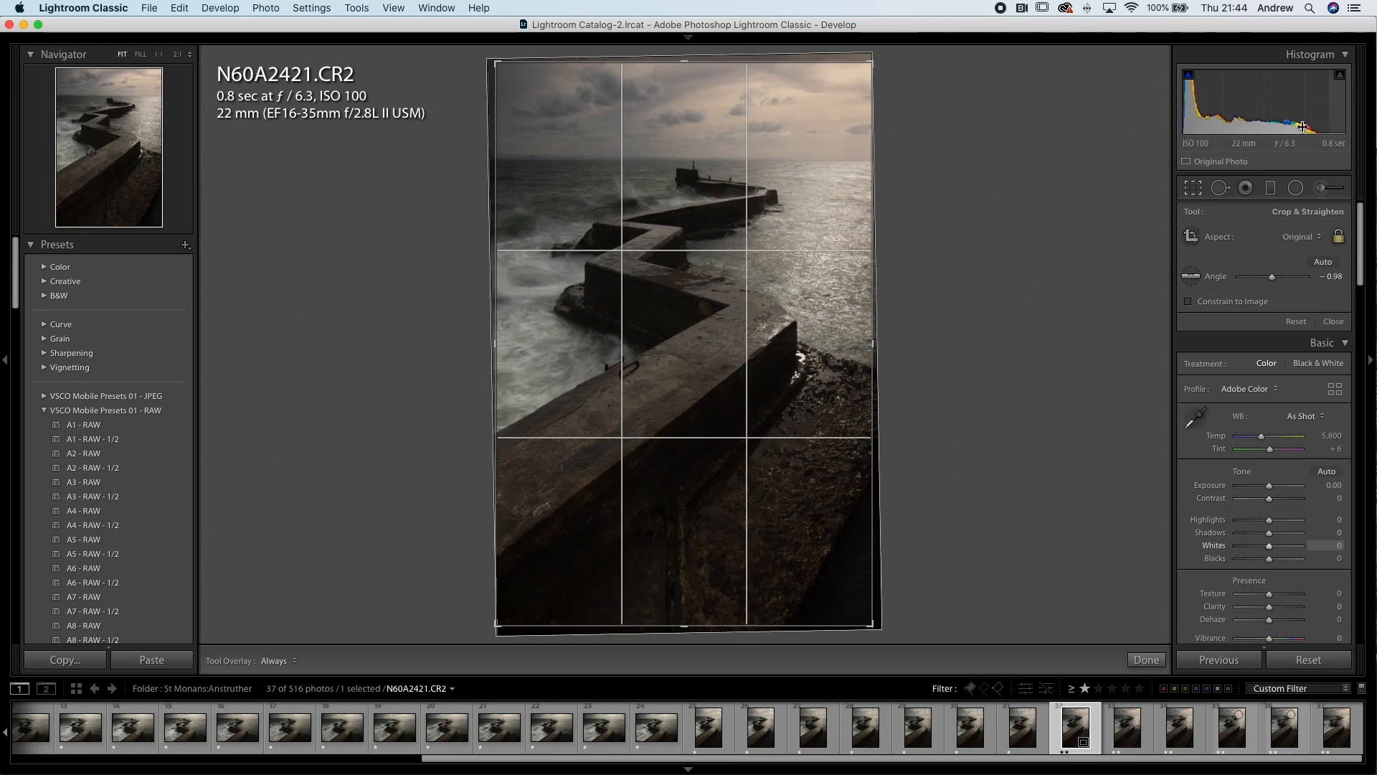
- Crop N60A2421.CR2 to a 4 x 3 aspect ratio, tightening the frame around the zigzag pier
{"action": "left_click", "coordinate": [1309, 234]}
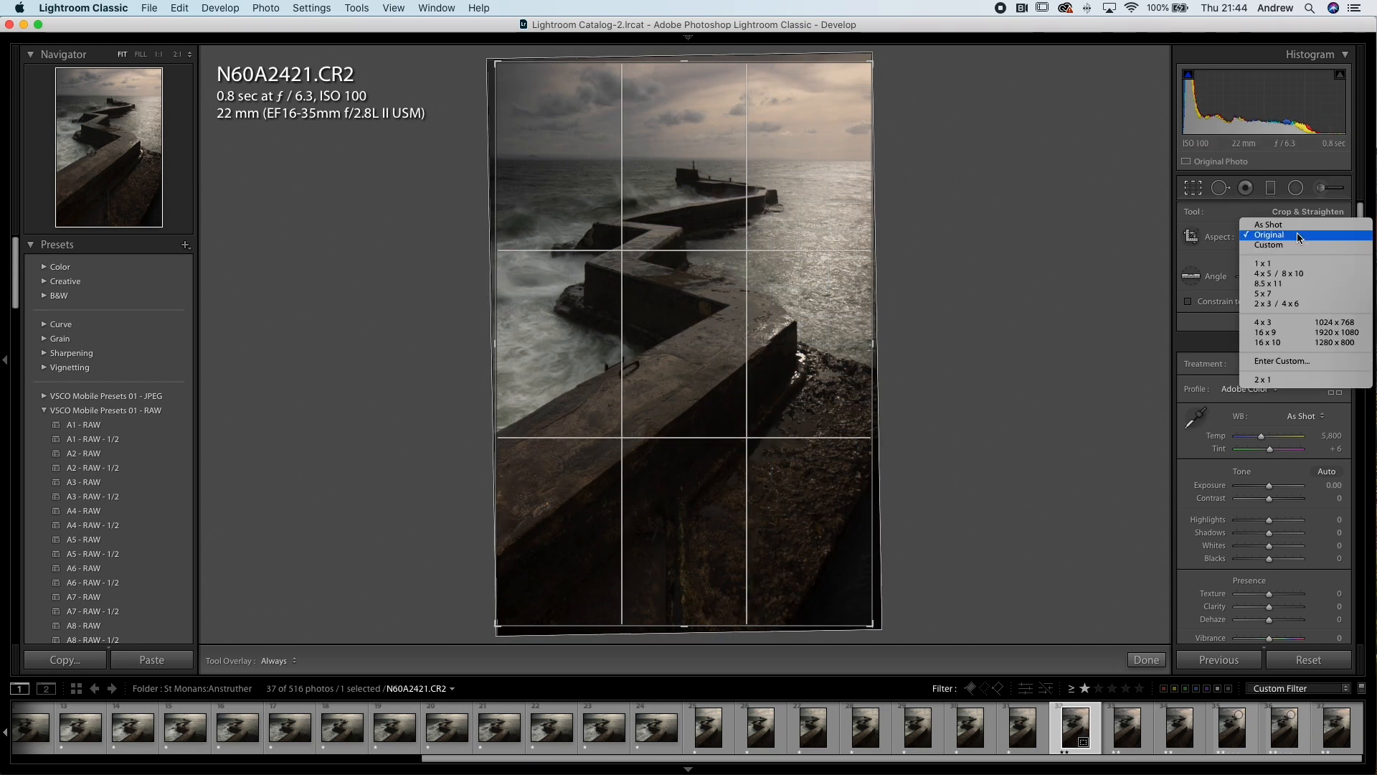
{"action": "left_click", "coordinate": [1284, 324]}
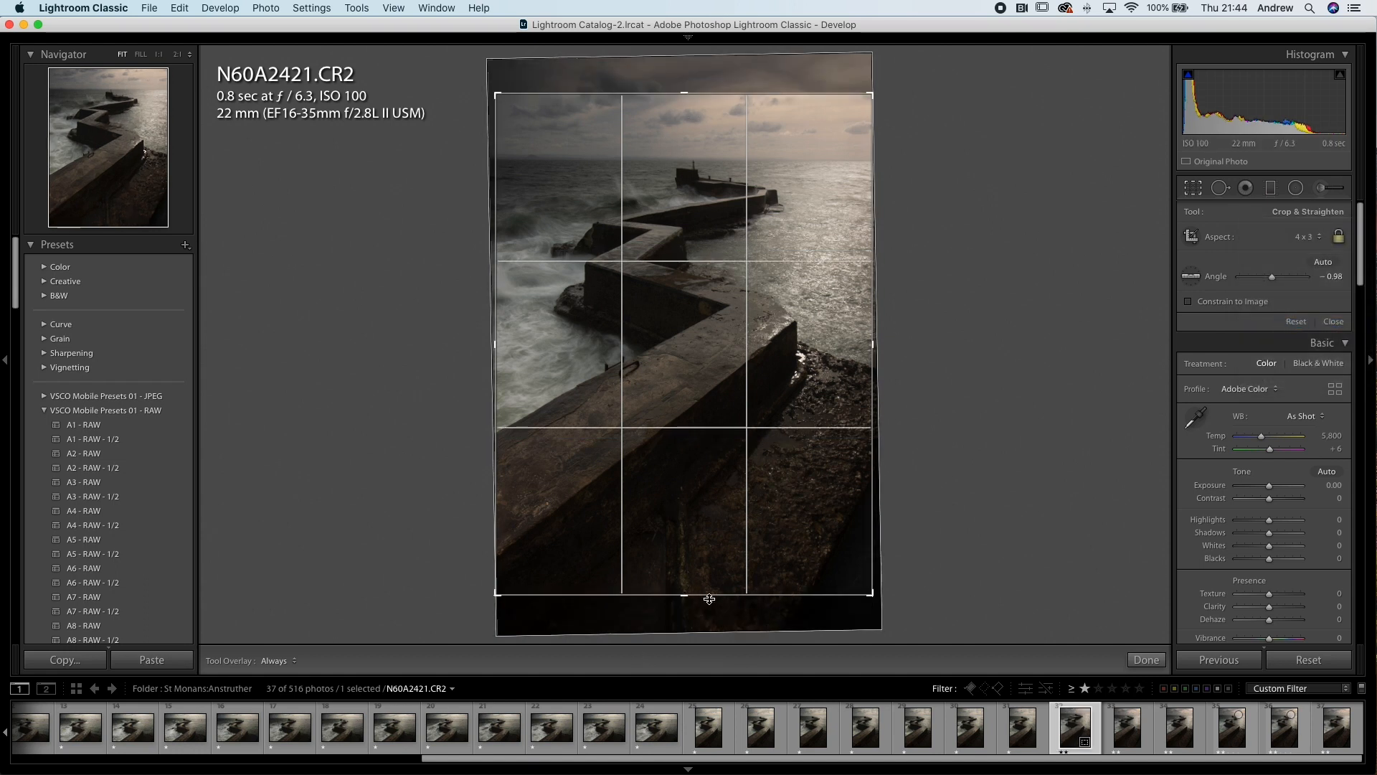
{"action": "left_click_drag", "start_coordinate": [678, 595], "coordinate": [671, 561]}
{"action": "left_click_drag", "start_coordinate": [708, 515], "coordinate": [711, 513]}
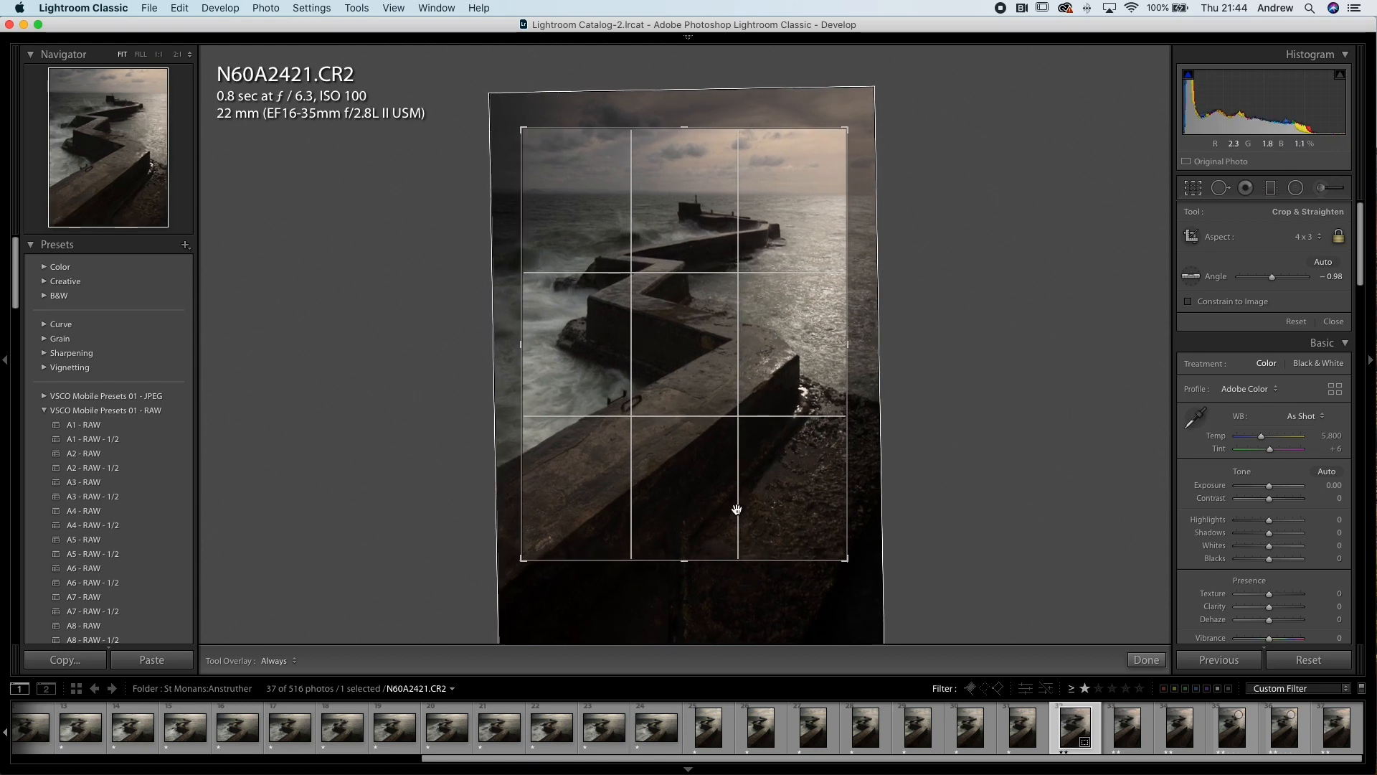
{"action": "key", "text": "Return"}
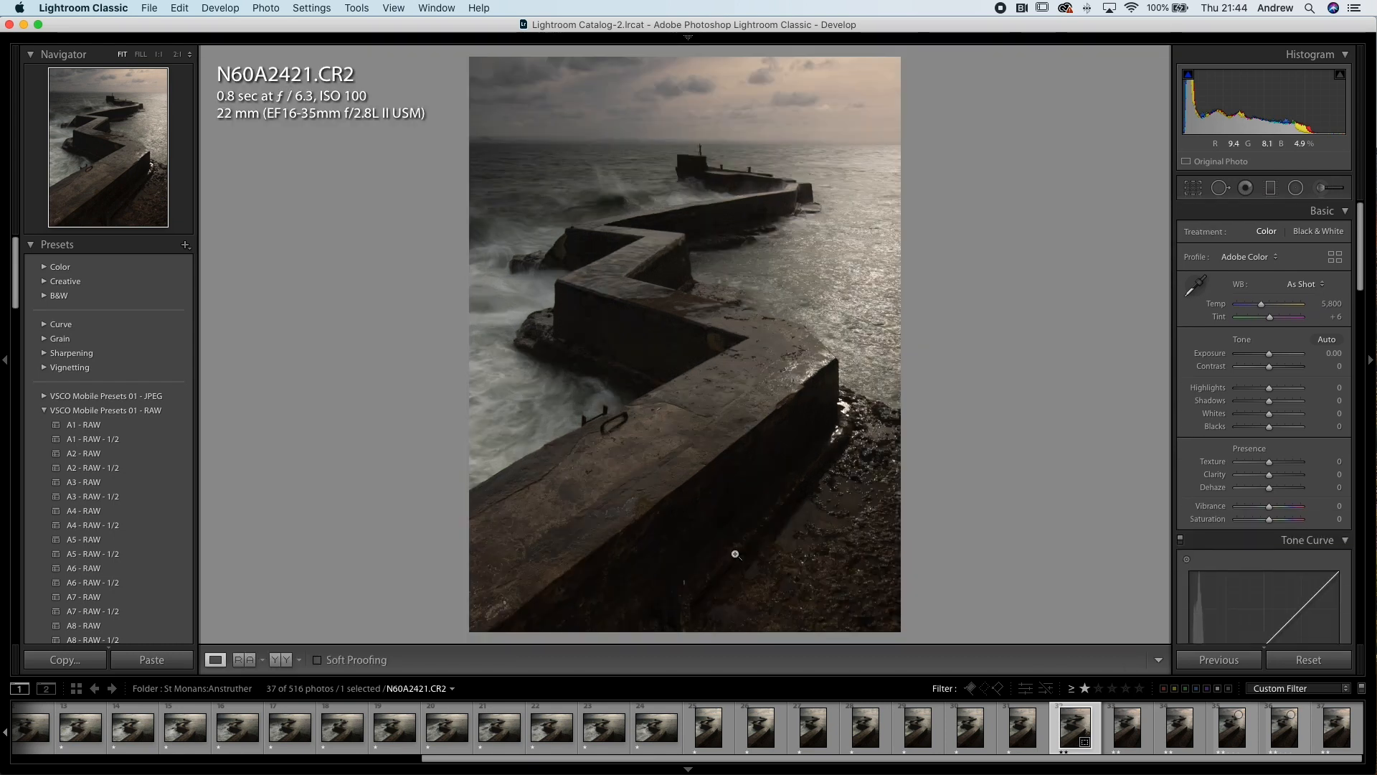
- Change the crop of N60A2421.CR2 to 1 x 1 and position the square over the pier, cutting off the dark foreground
{"action": "left_click", "coordinate": [1193, 187]}
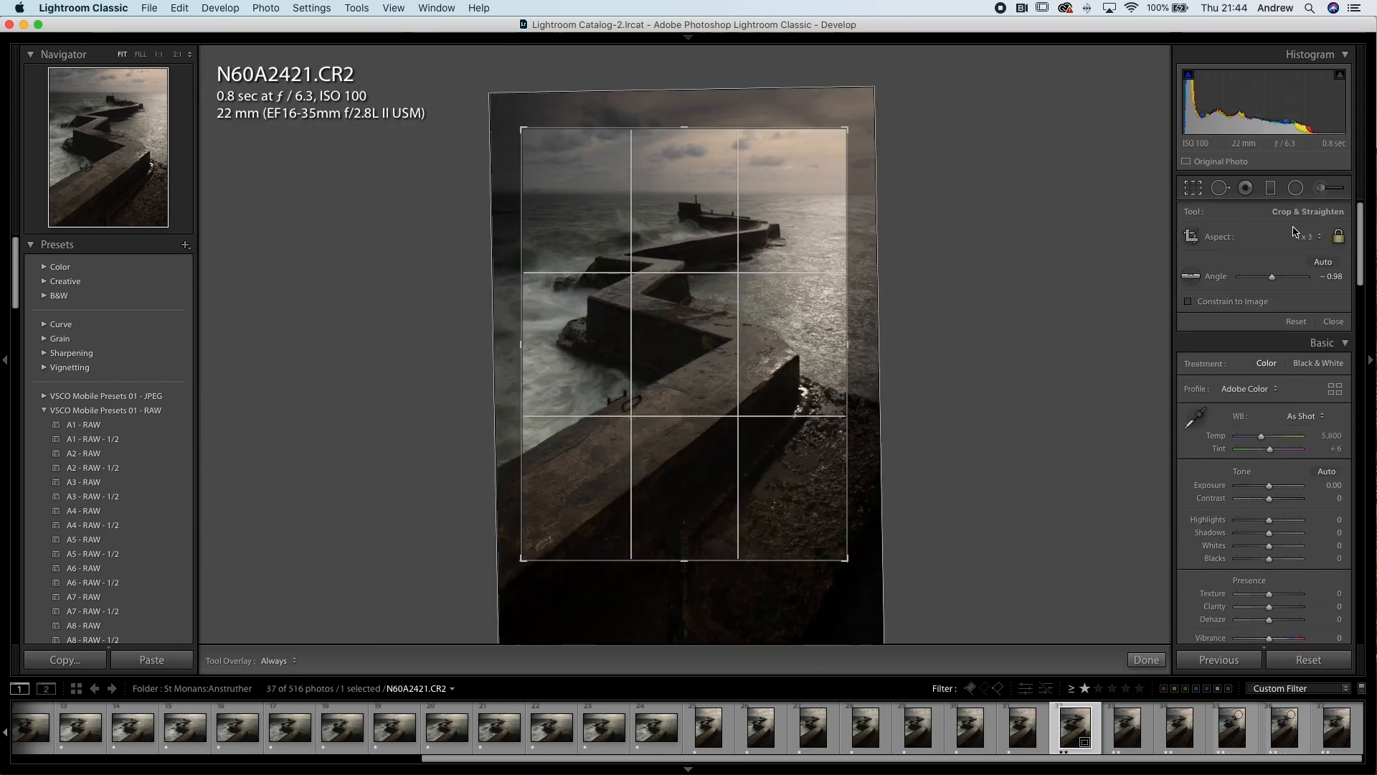
{"action": "left_click", "coordinate": [1317, 236]}
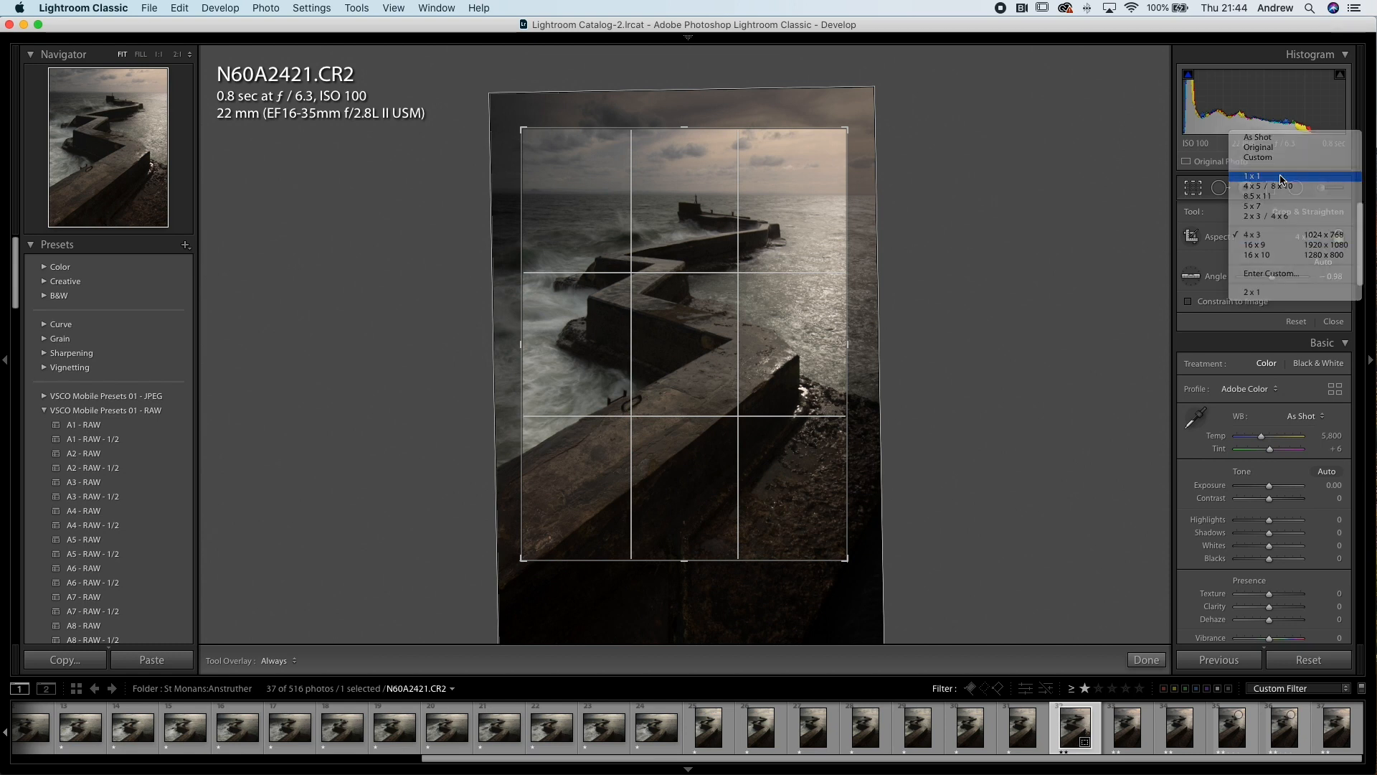
{"action": "left_click", "coordinate": [1317, 176]}
{"action": "left_click_drag", "start_coordinate": [634, 332], "coordinate": [649, 378]}
{"action": "left_click_drag", "start_coordinate": [679, 507], "coordinate": [680, 528]}
{"action": "left_click_drag", "start_coordinate": [699, 369], "coordinate": [697, 399]}
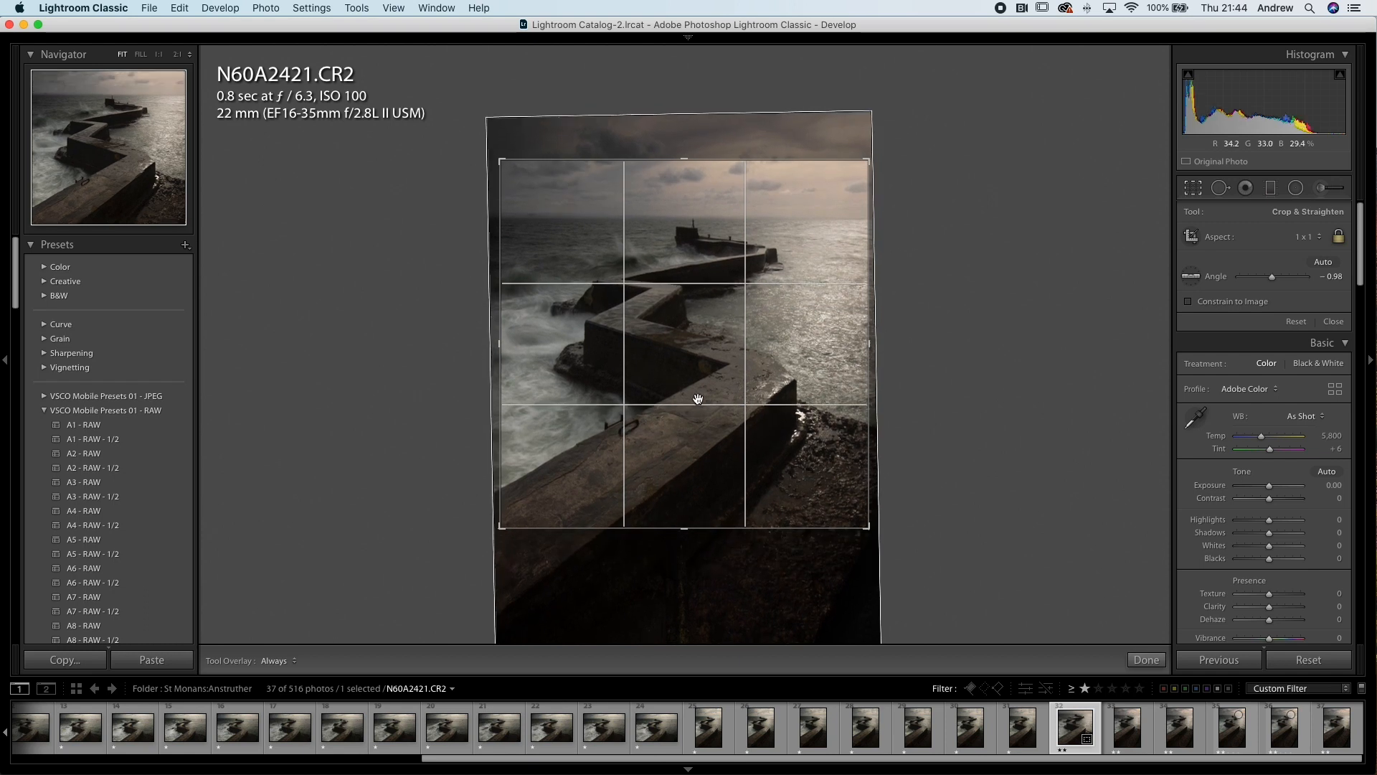
{"action": "left_click_drag", "start_coordinate": [713, 547], "coordinate": [710, 547]}
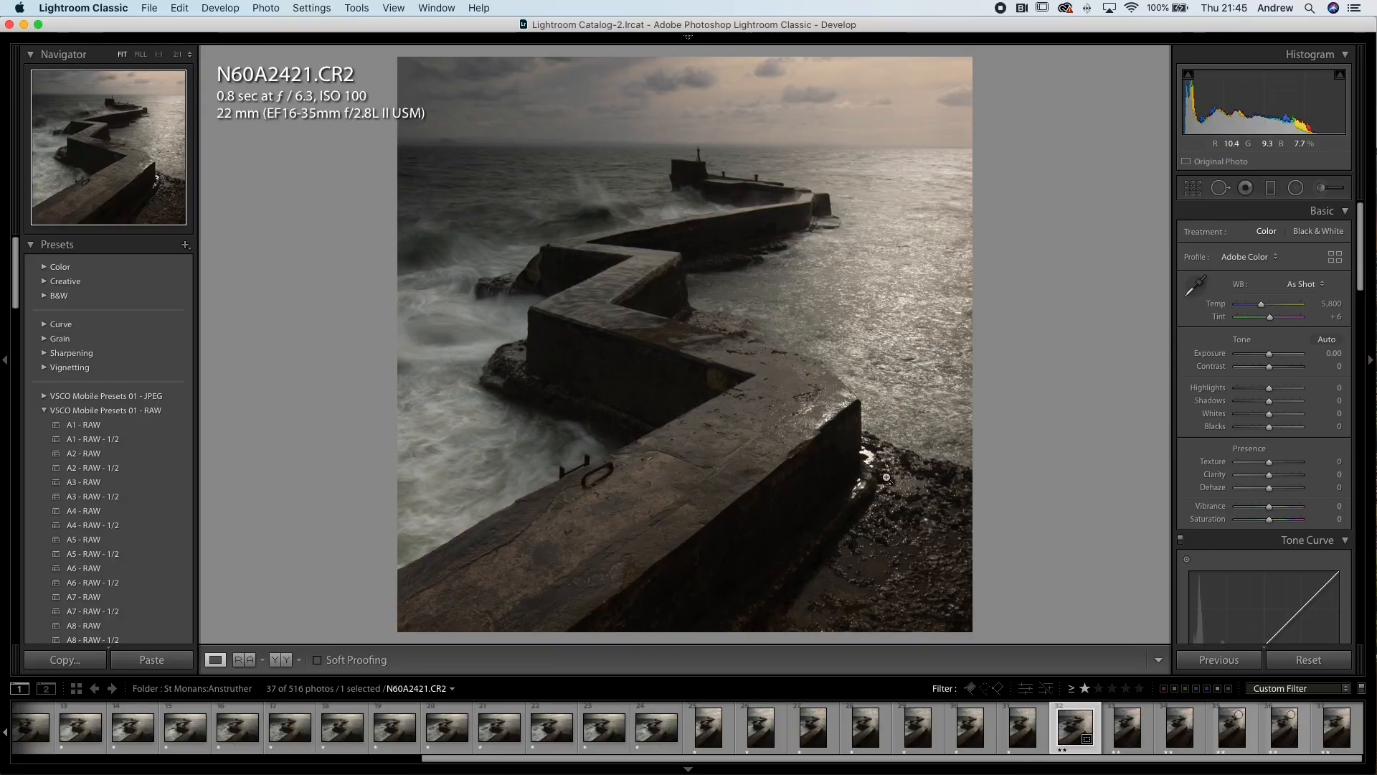
- Enlarge the square crop of N60A2421.CR2 slightly so it spans nearly the full width of the photo
{"action": "key", "text": "r"}
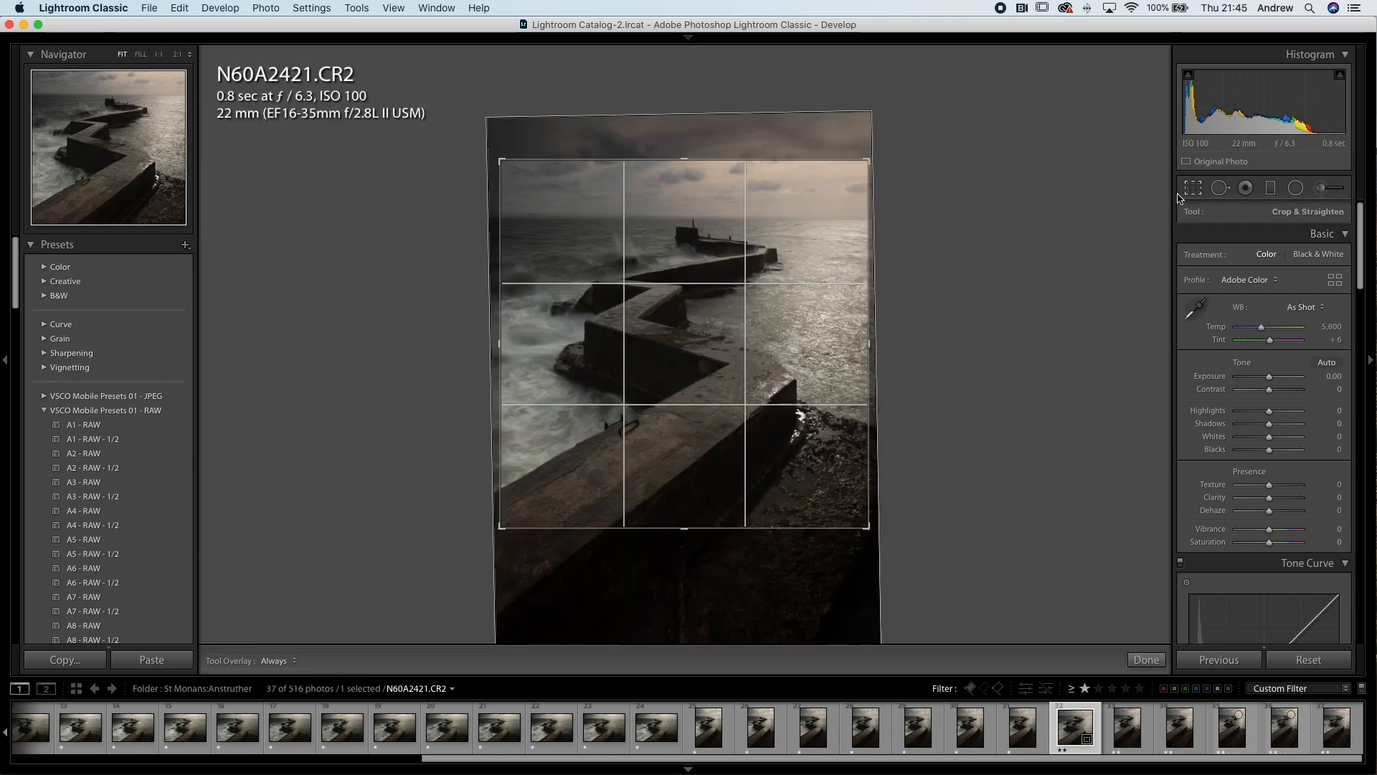
{"action": "left_click_drag", "start_coordinate": [687, 534], "coordinate": [683, 537]}
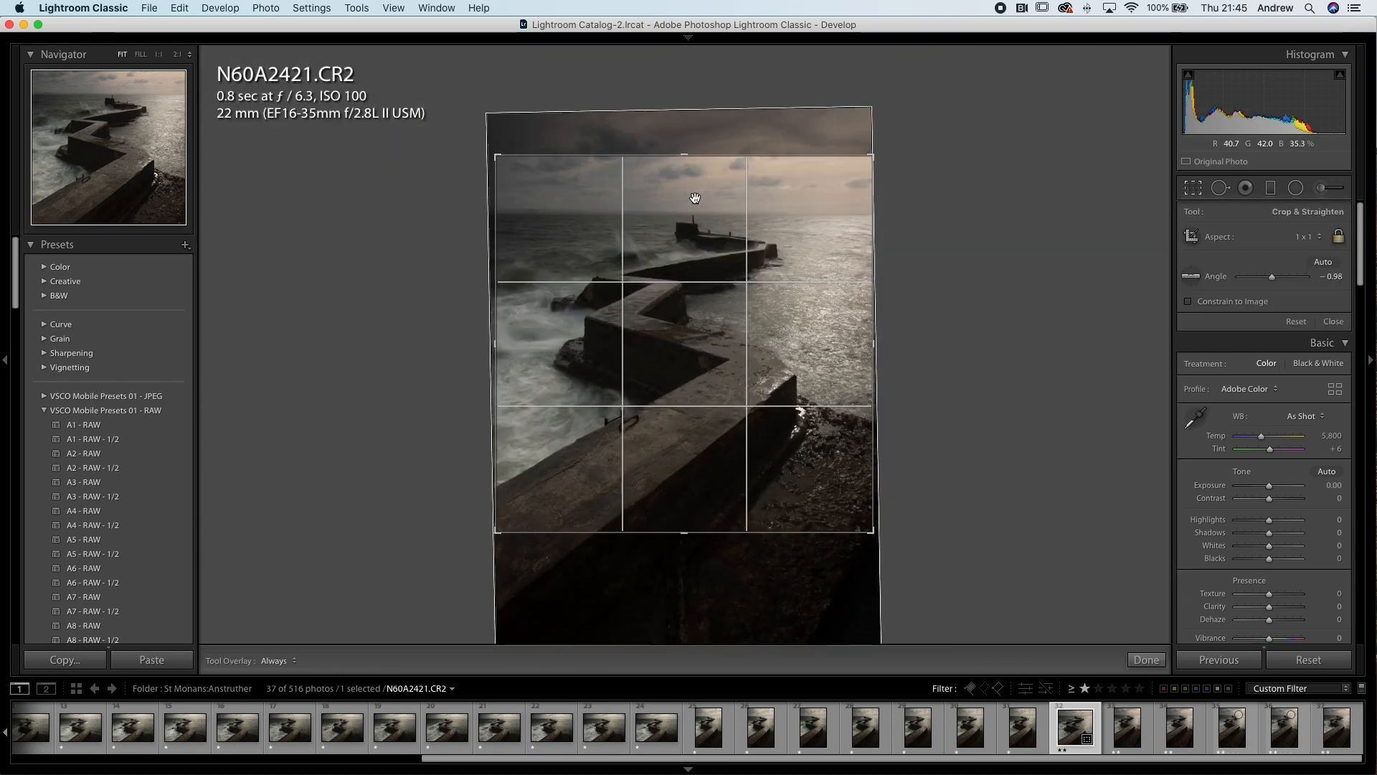
{"action": "key", "text": "Return"}
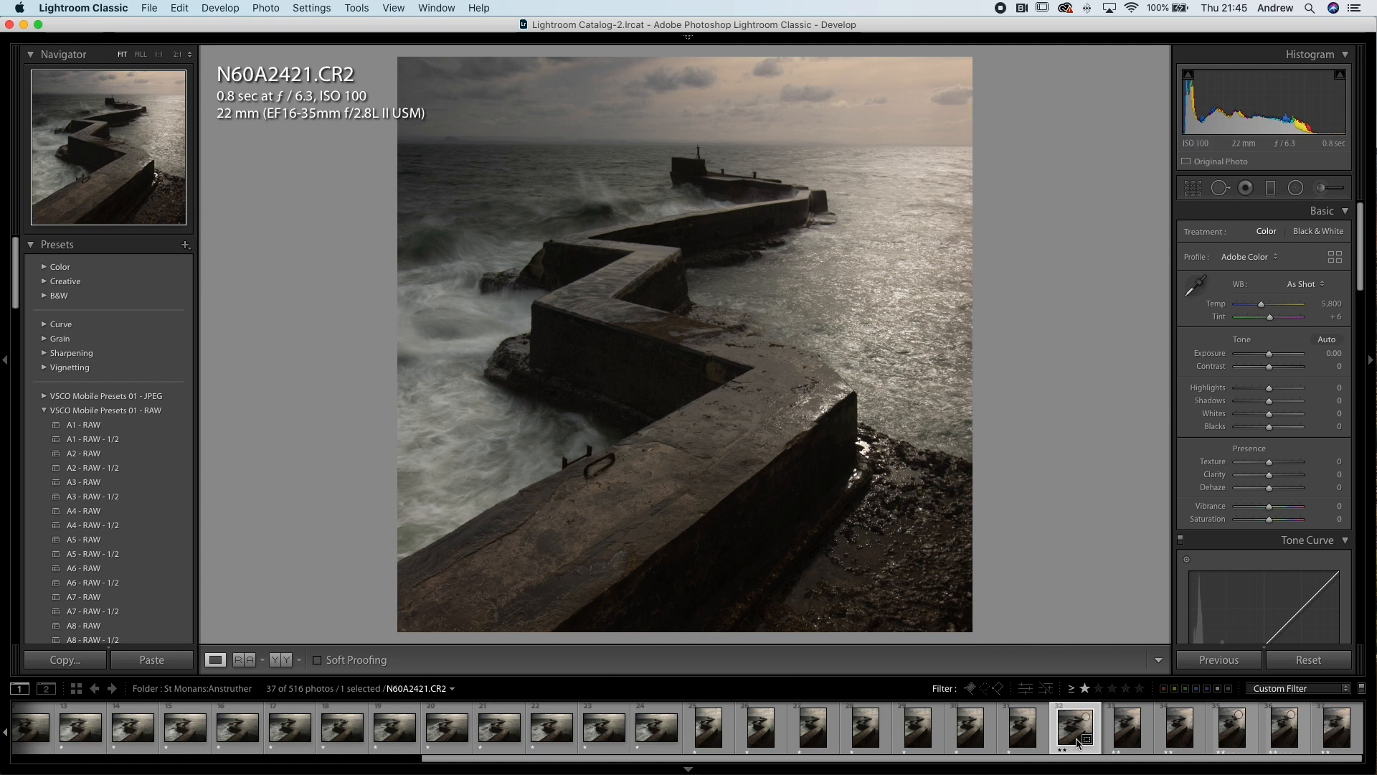
- Synchronize only the Crop settings from N60A2421.CR2 to the other frames through N60A2426.CR2
{"action": "left_click", "coordinate": [1336, 732], "text": "shift"}
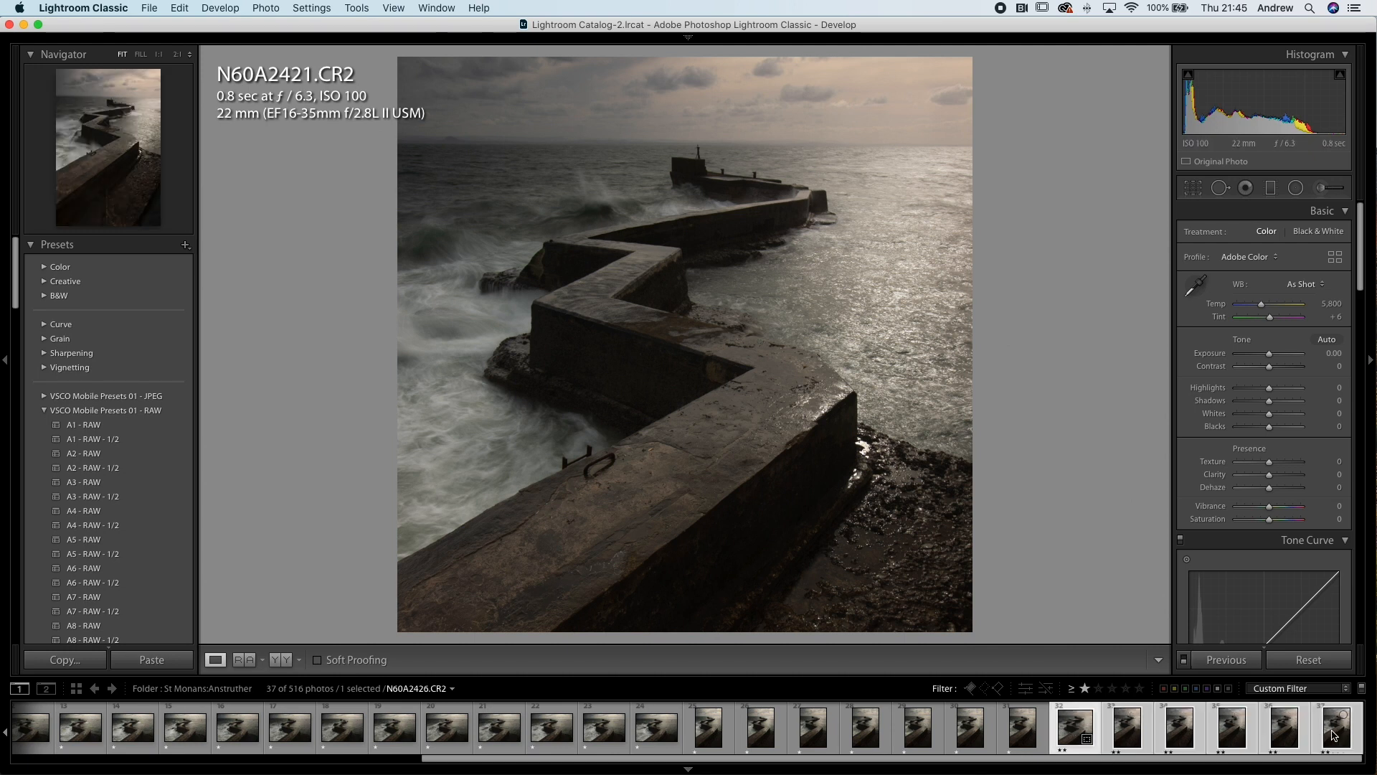
{"action": "right_click", "coordinate": [1078, 728]}
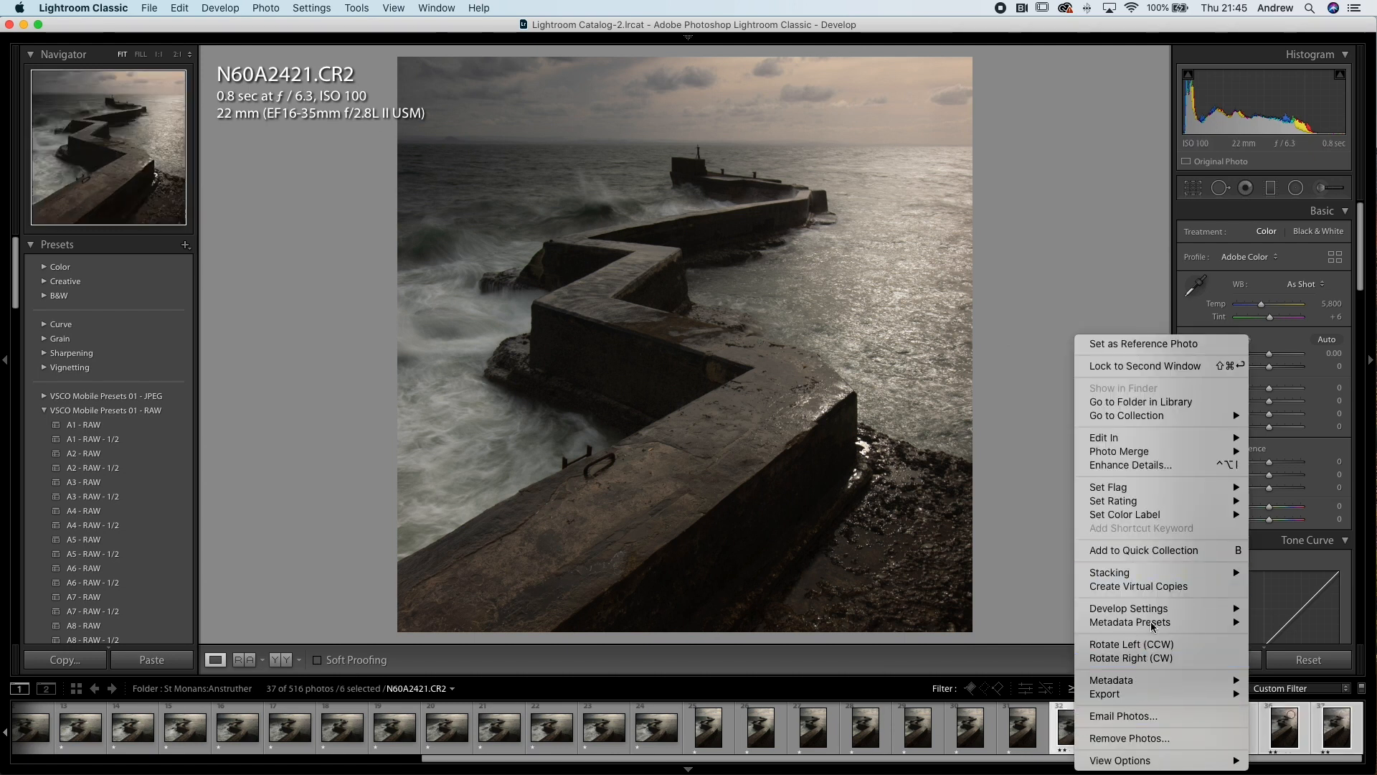
{"action": "mouse_move", "coordinate": [1153, 614]}
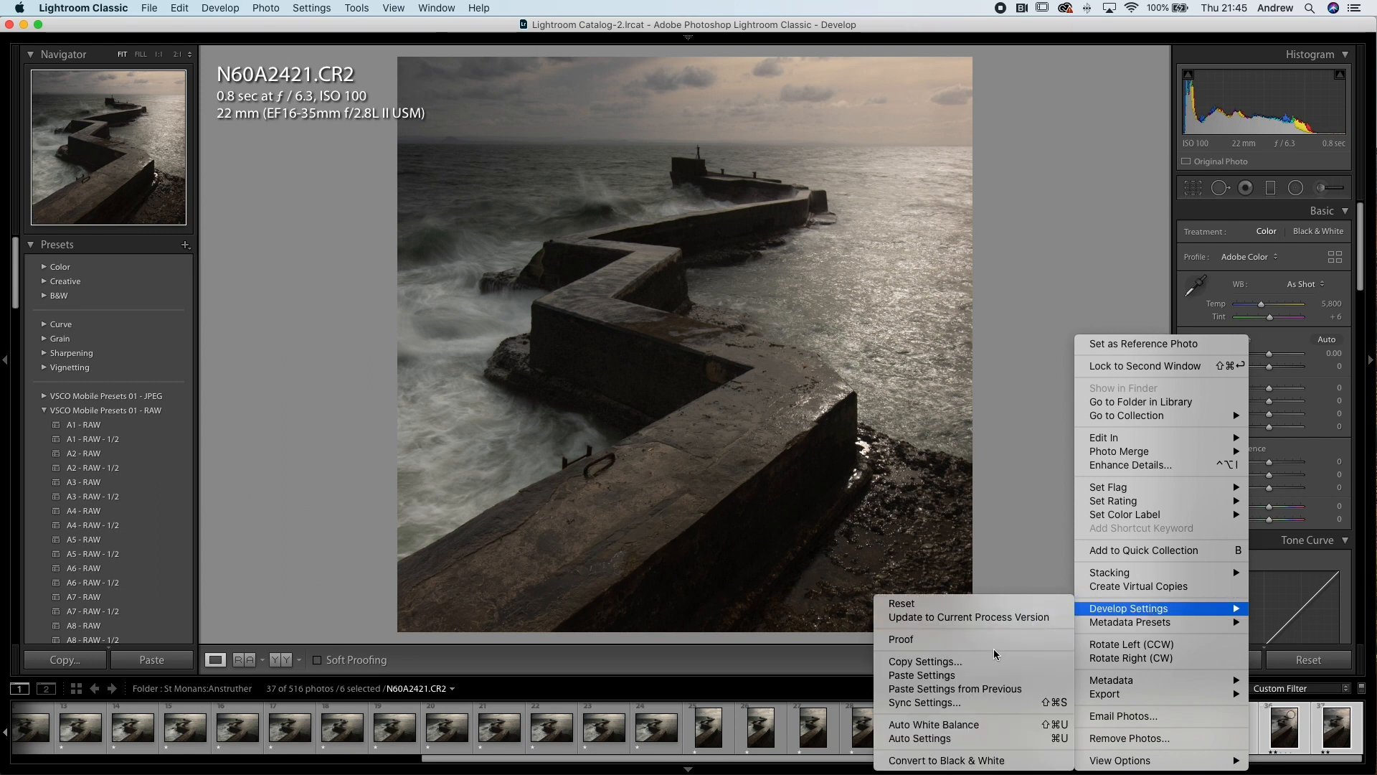
{"action": "left_click", "coordinate": [962, 703]}
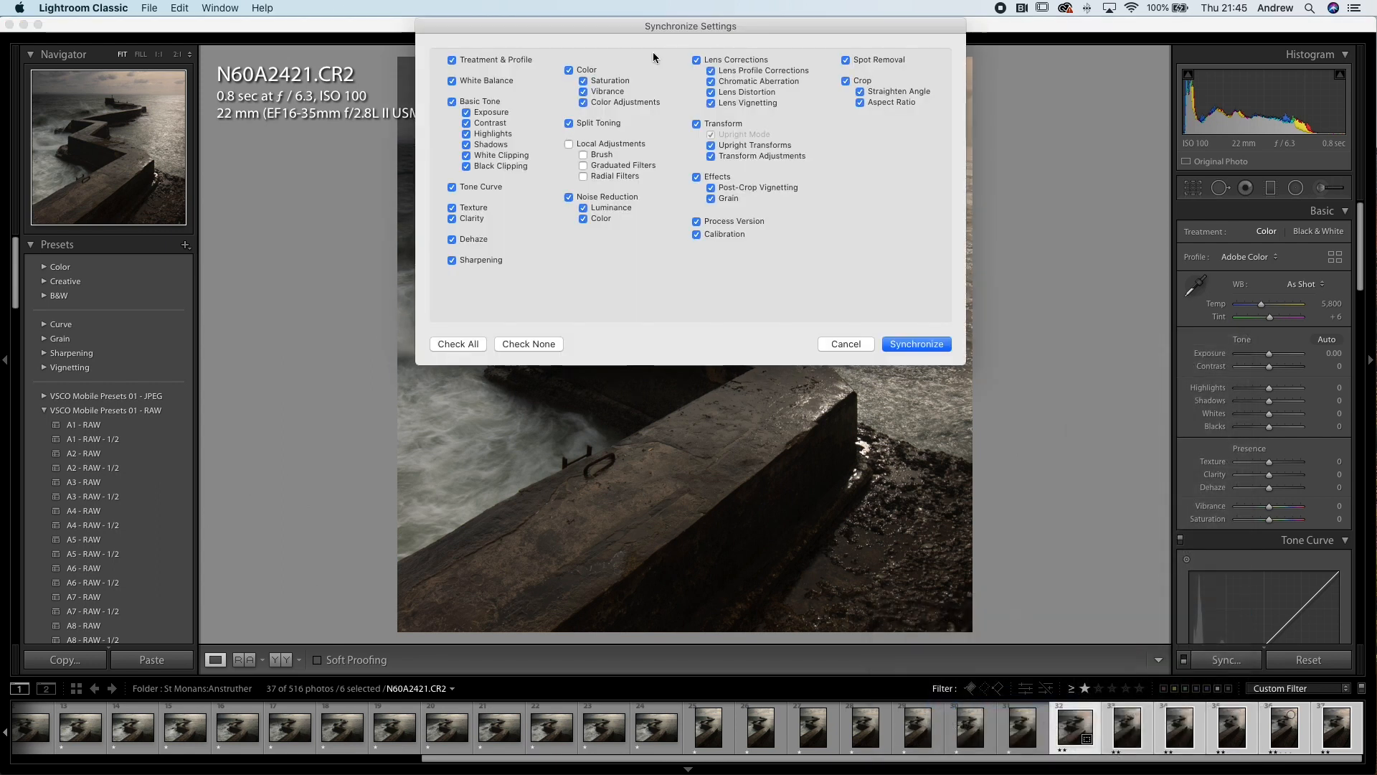
{"action": "left_click", "coordinate": [532, 344]}
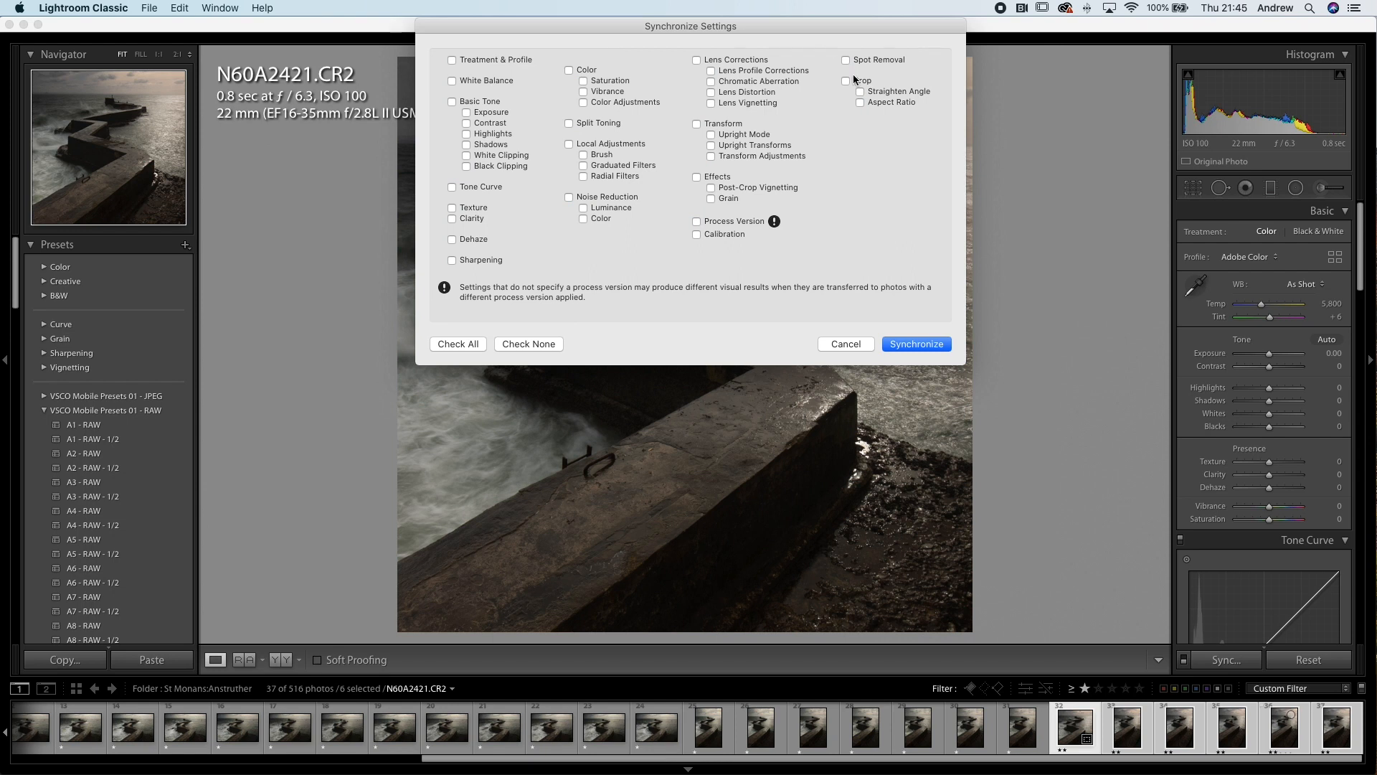
{"action": "left_click", "coordinate": [911, 346]}
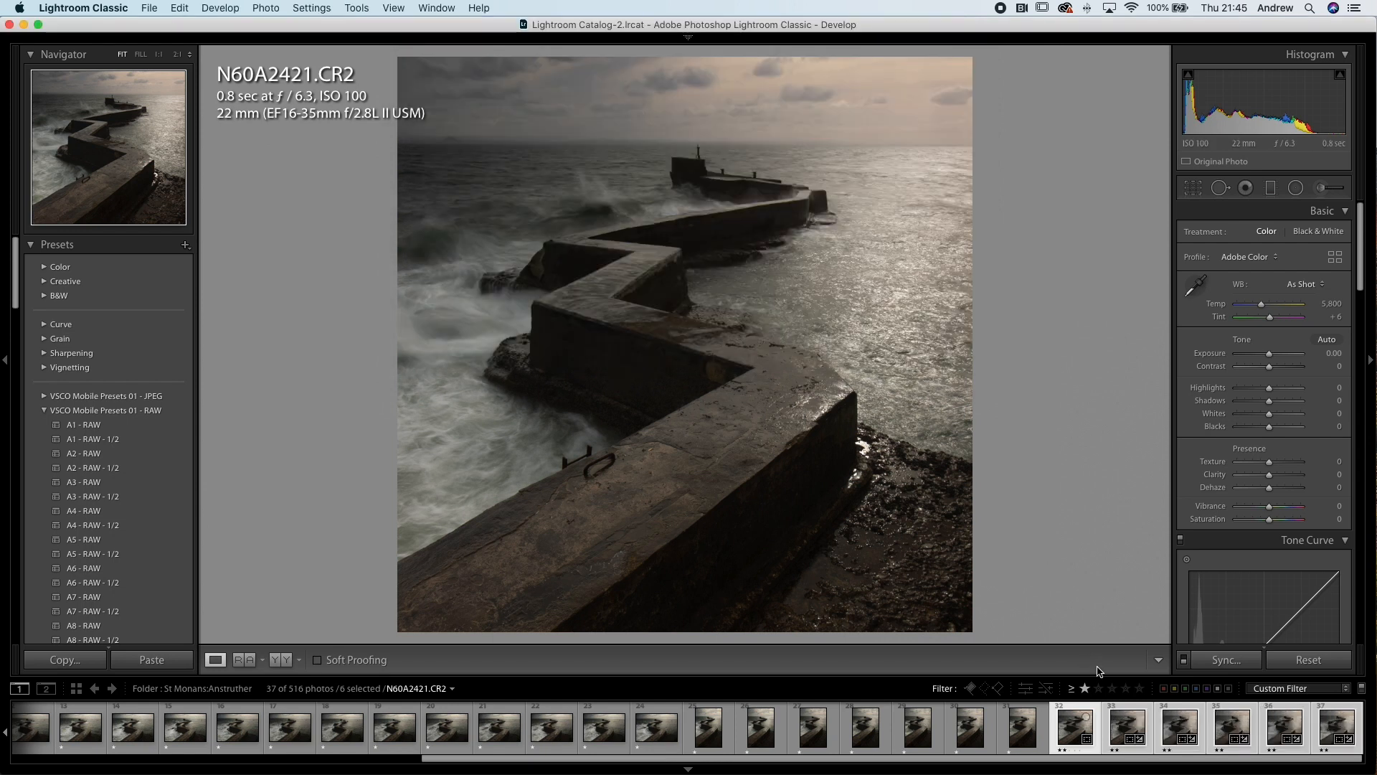
- Browse the cropped frames from N60A2422.CR2 to N60A2426.CR2 and back to N60A2421.CR2, comparing the wave movement
{"action": "left_click", "coordinate": [1119, 730]}
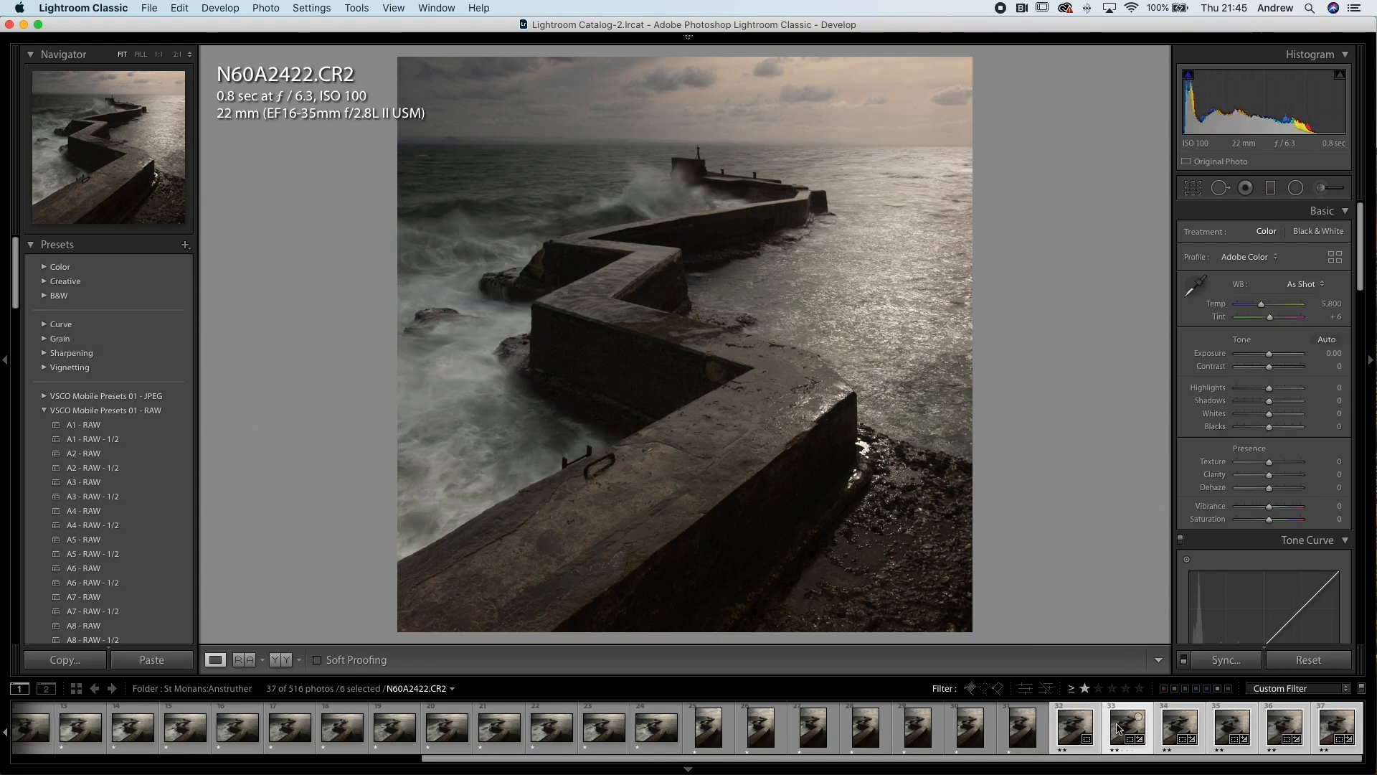
{"action": "key", "text": "Right"}
{"action": "key", "text": "Right"}
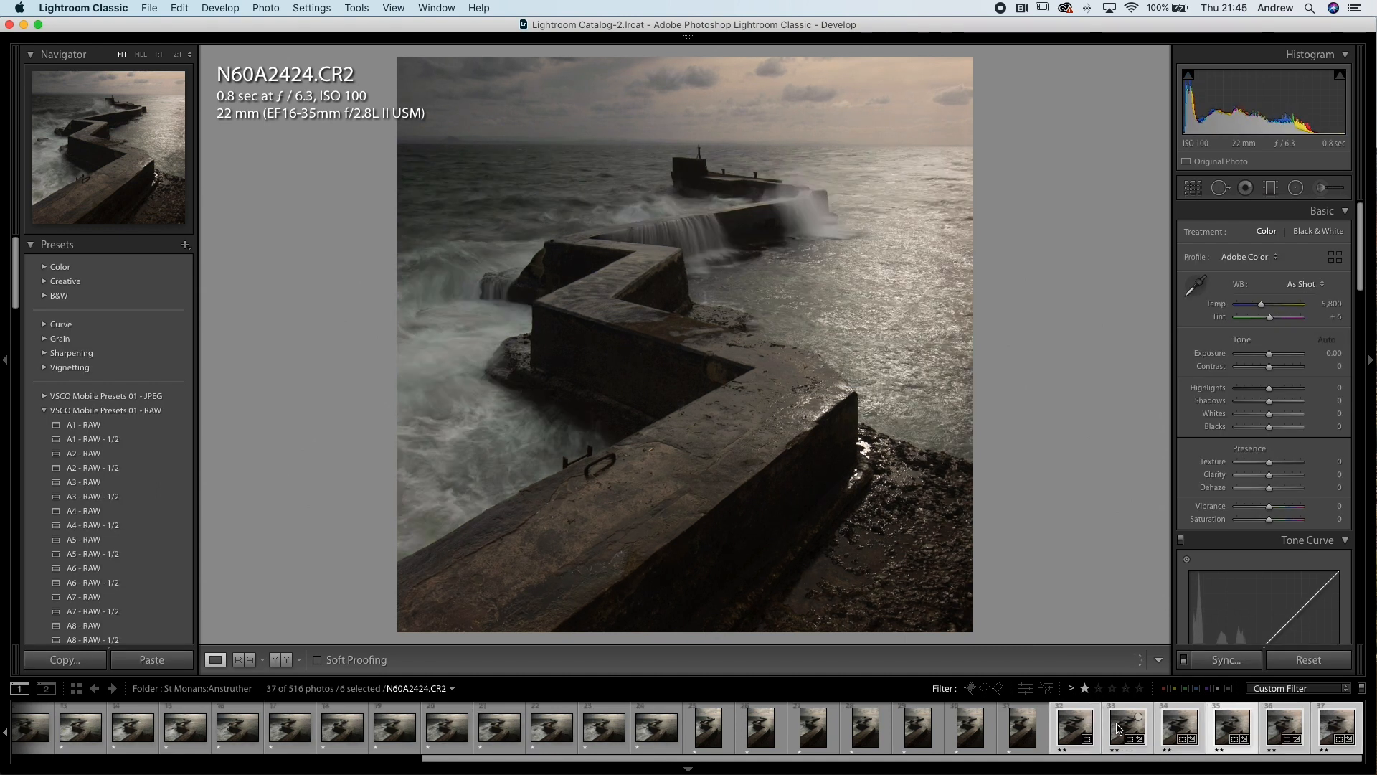
{"action": "key", "text": "Right"}
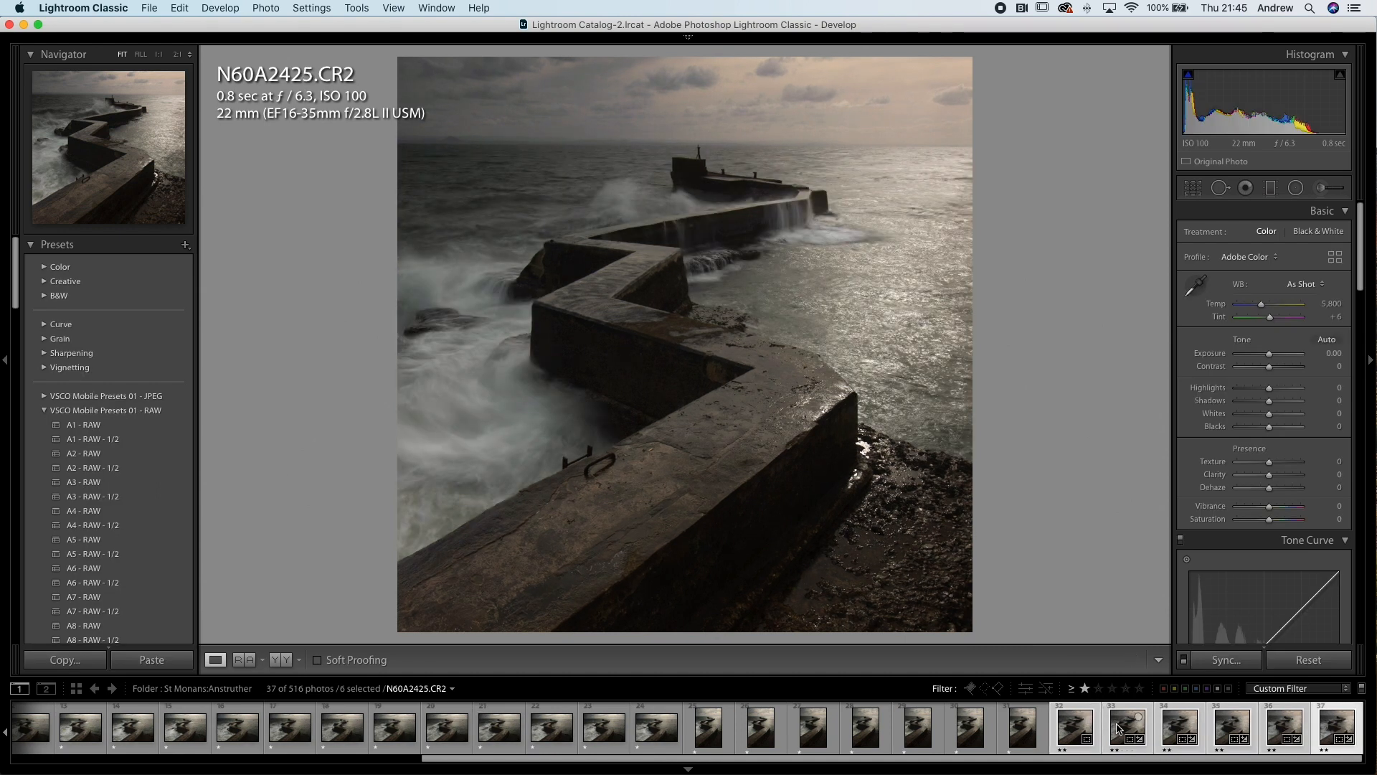
{"action": "key", "text": "Right"}
{"action": "key", "text": "Left"}
{"action": "key", "text": "Left"}
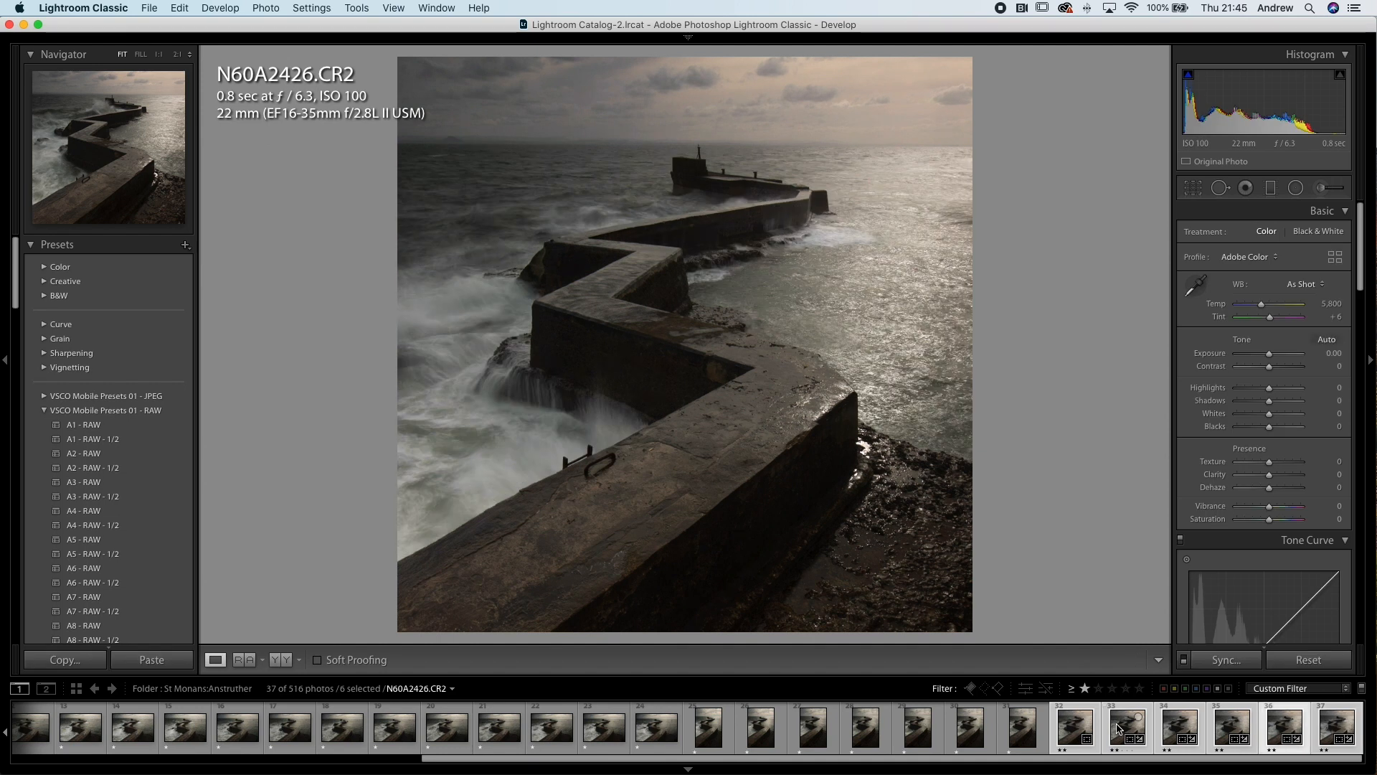
{"action": "key", "text": "Left"}
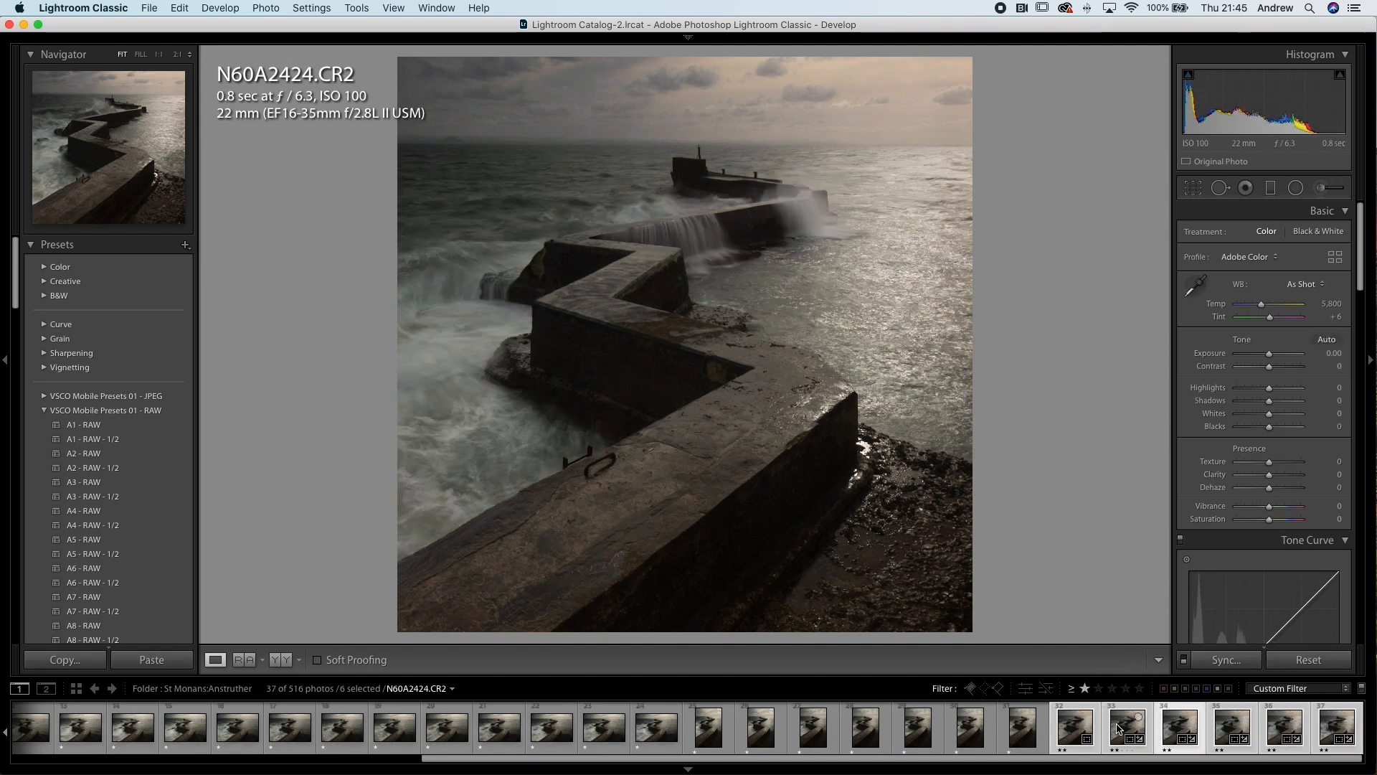
{"action": "key", "text": "Left"}
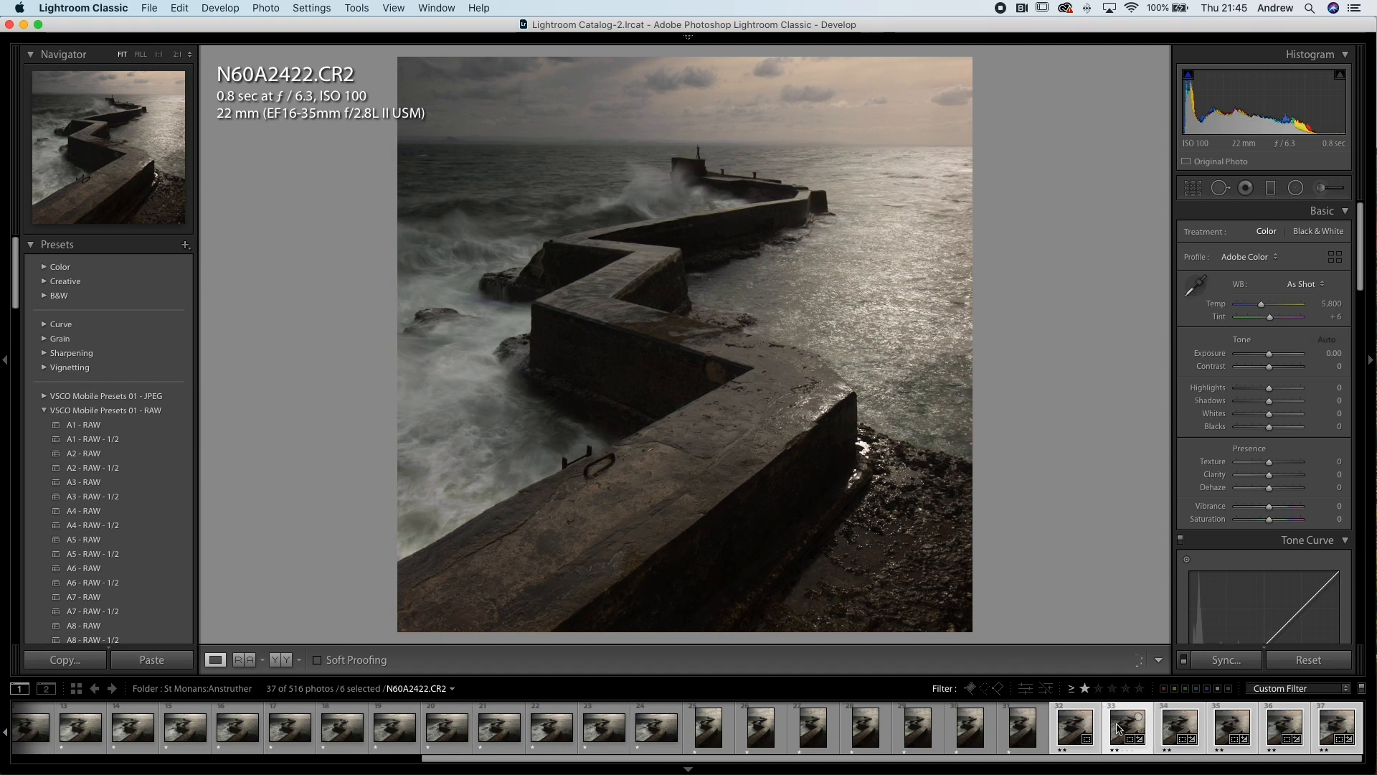
{"action": "key", "text": "Left"}
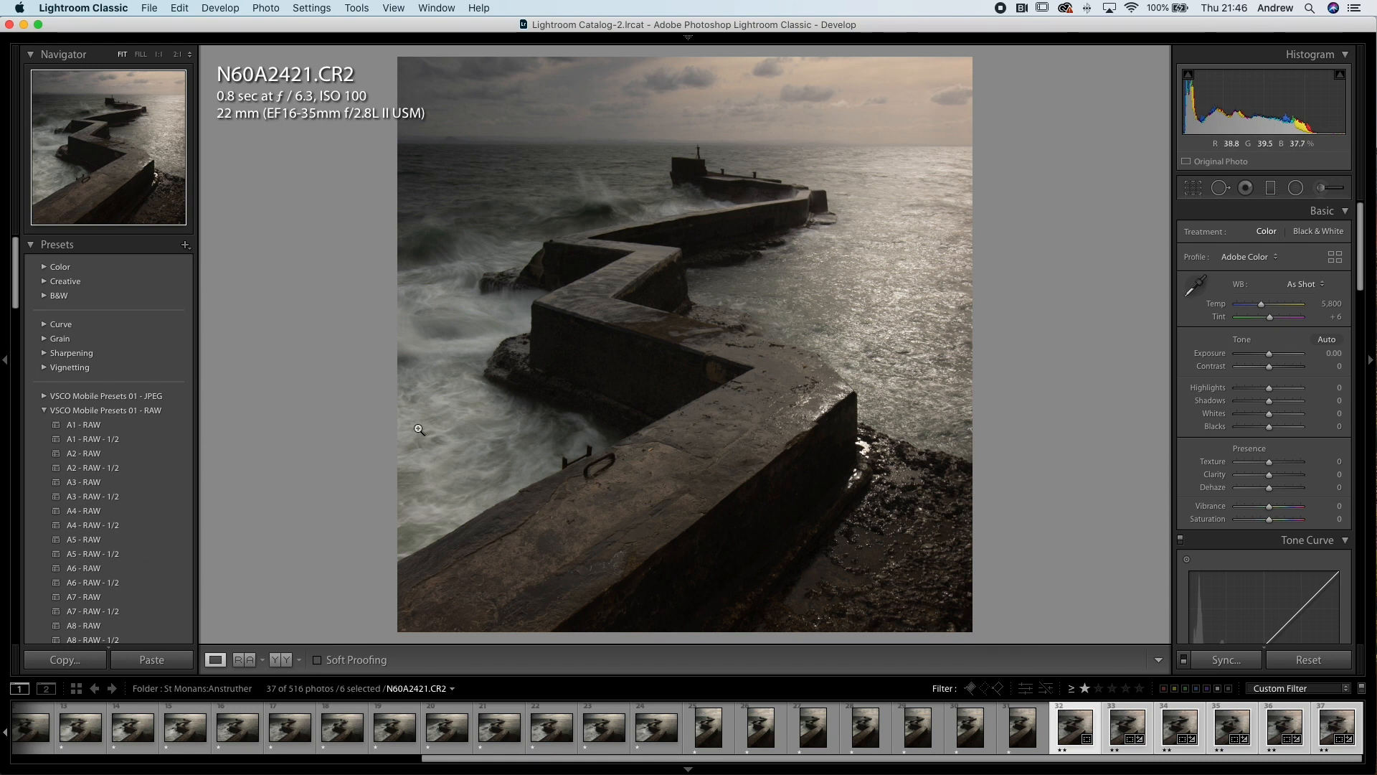
- Compare the water around the pier in N60A2422.CR2 through N60A2425.CR2 again, then select only N60A2423.CR2
{"action": "key", "text": "Right"}
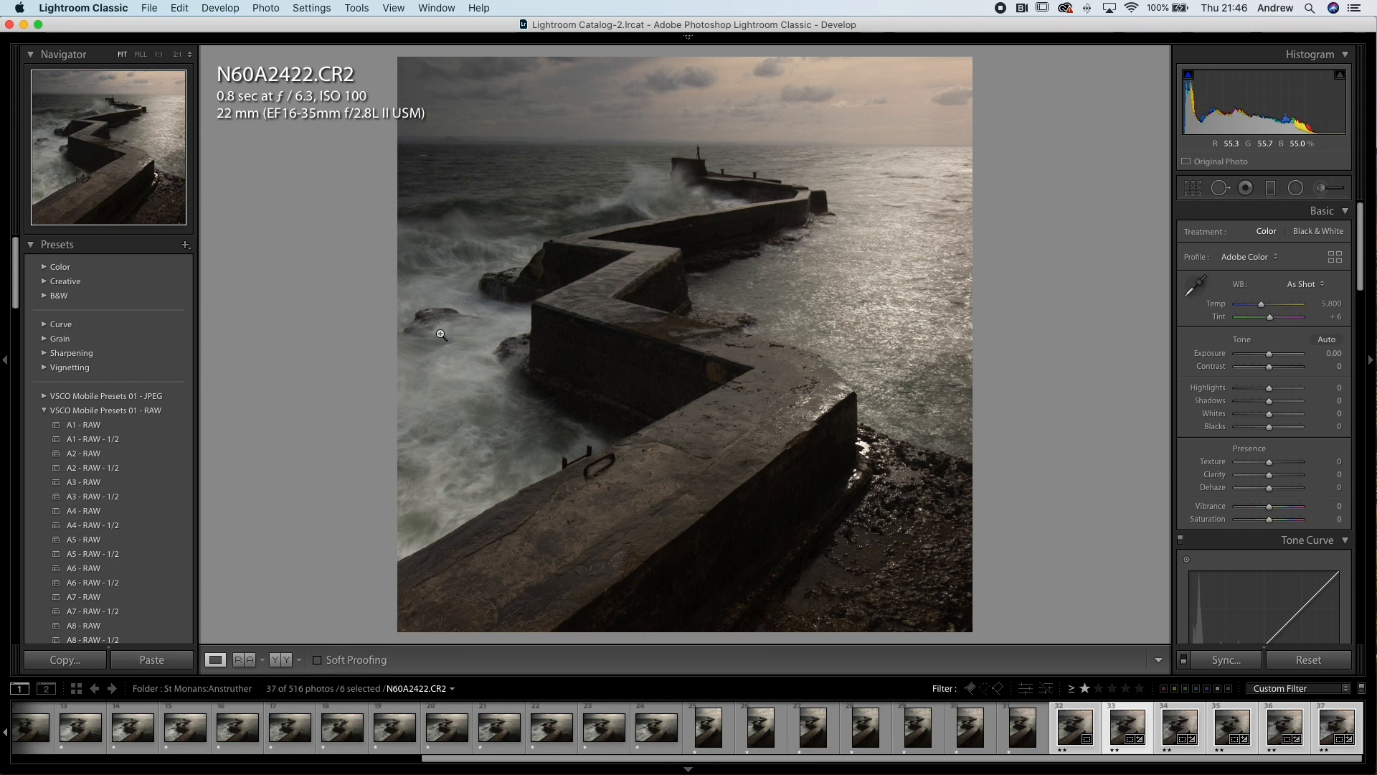
{"action": "key", "text": "Right"}
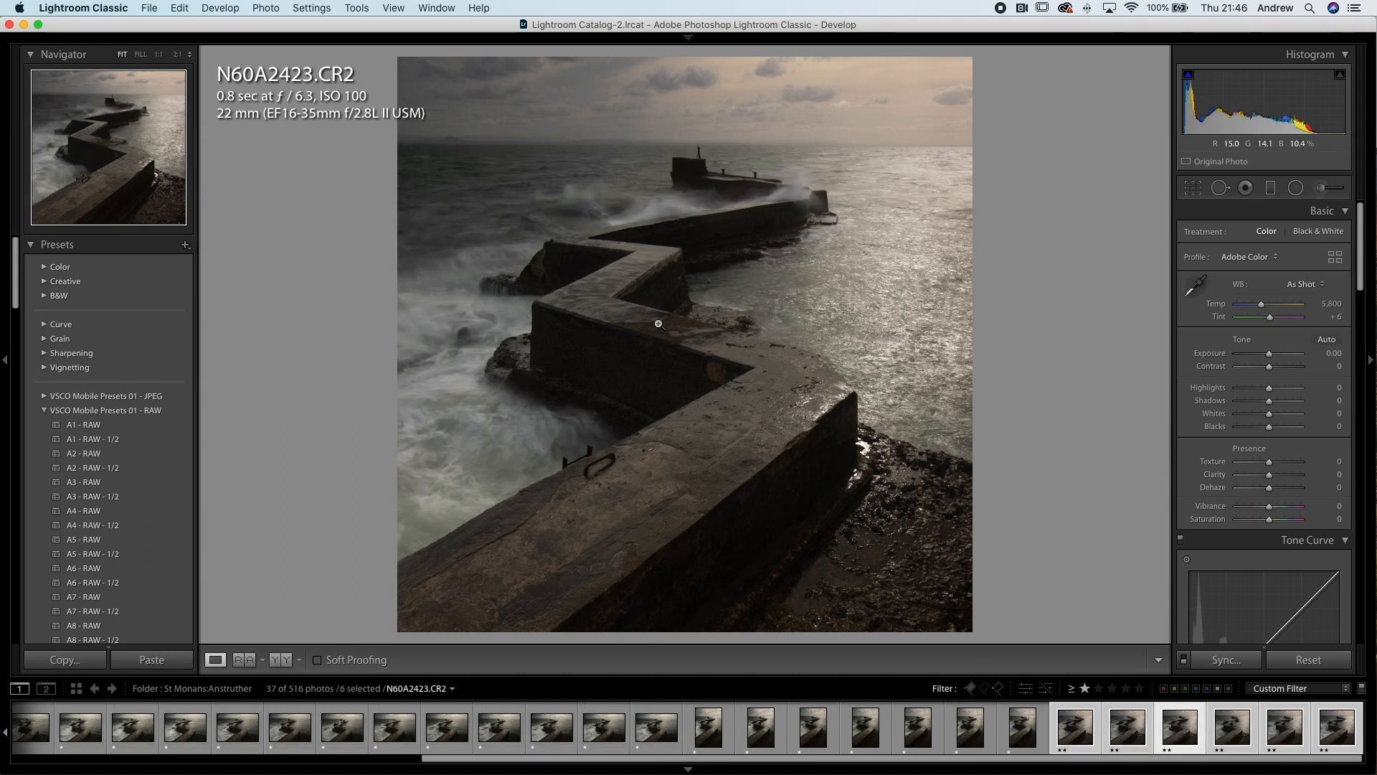
{"action": "key", "text": "Right"}
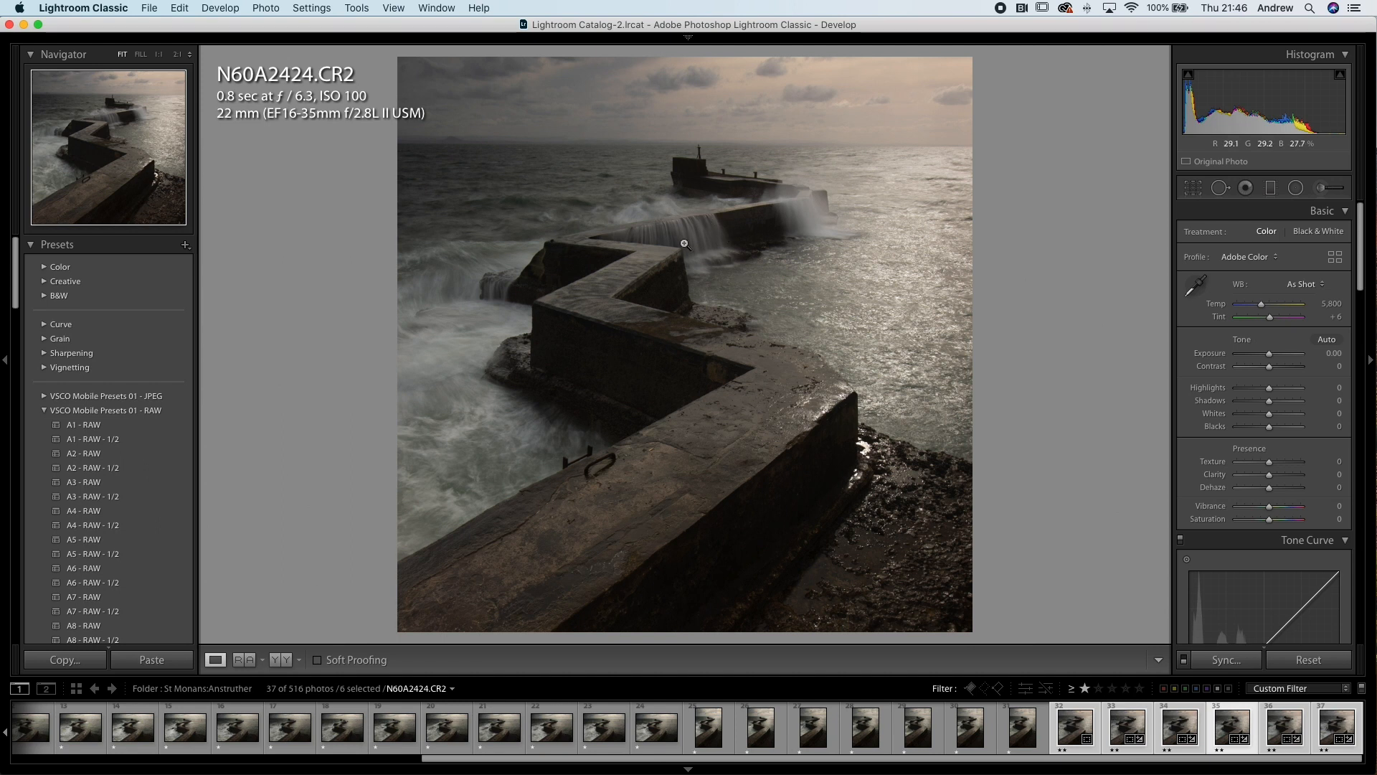
{"action": "key", "text": "Right"}
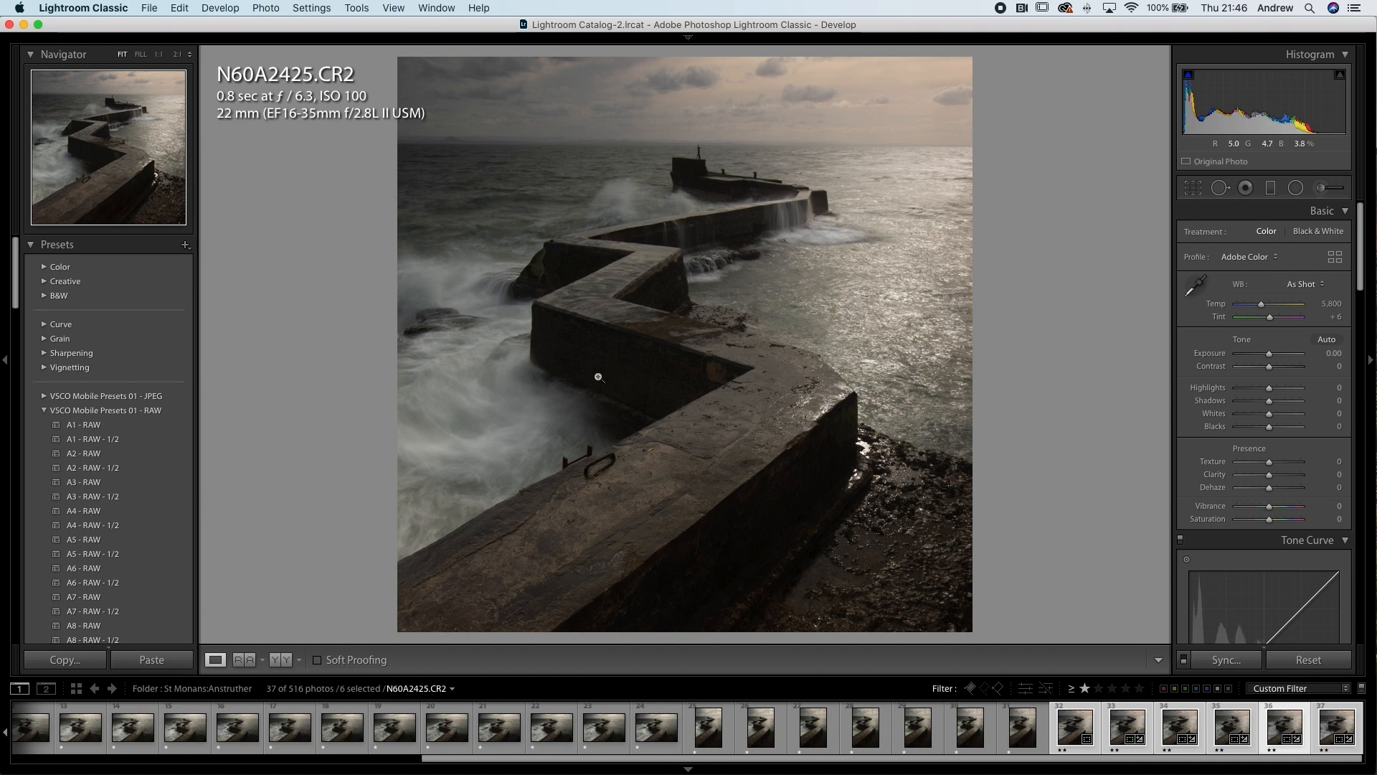
{"action": "key", "text": "Left"}
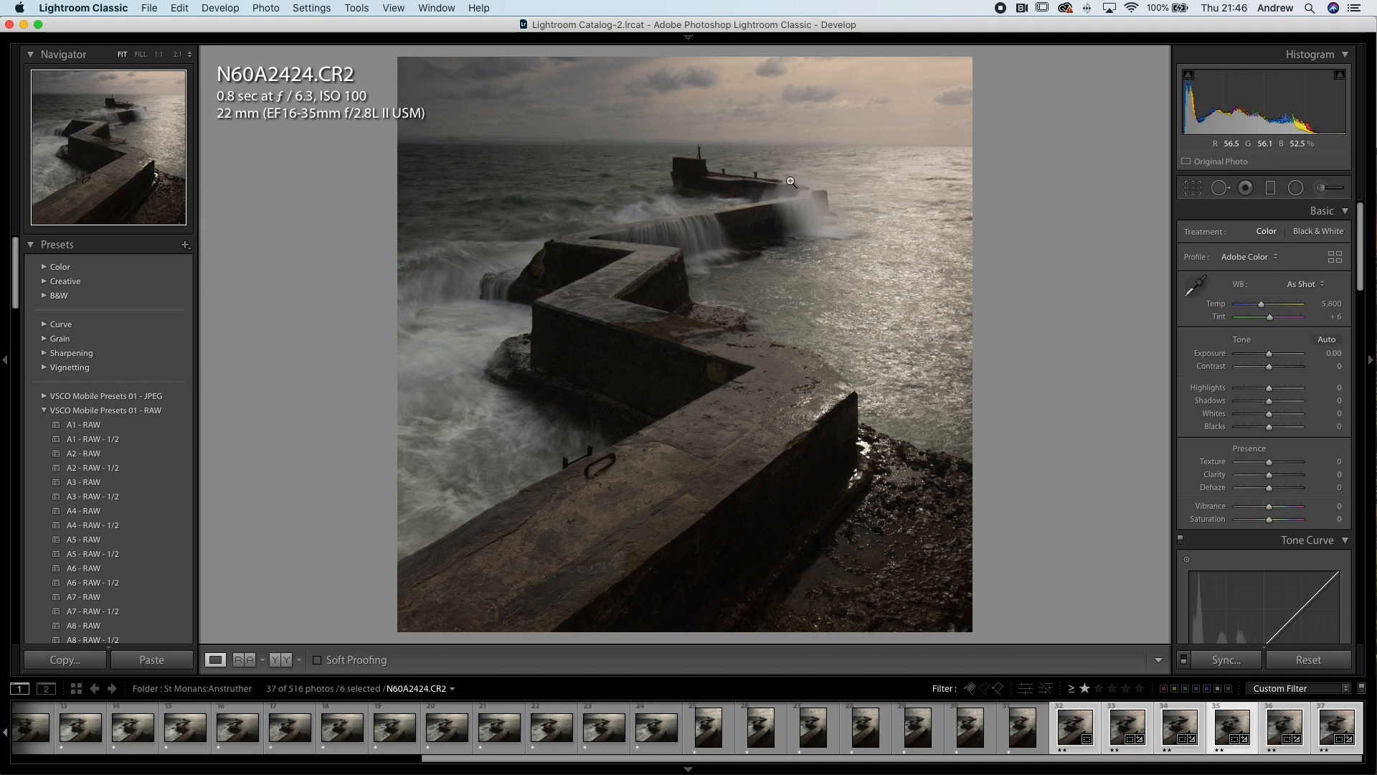
{"action": "key", "text": "Left"}
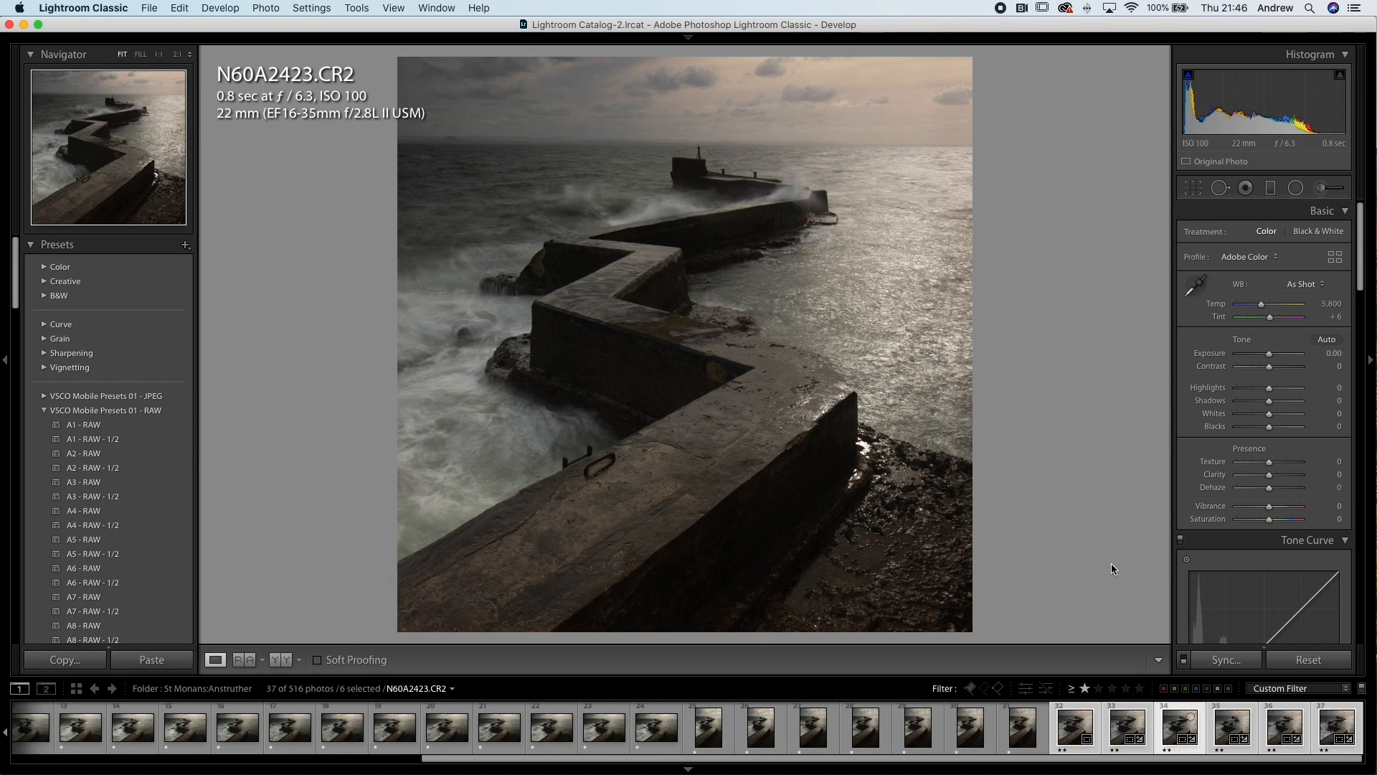
{"action": "left_click", "coordinate": [1174, 720]}
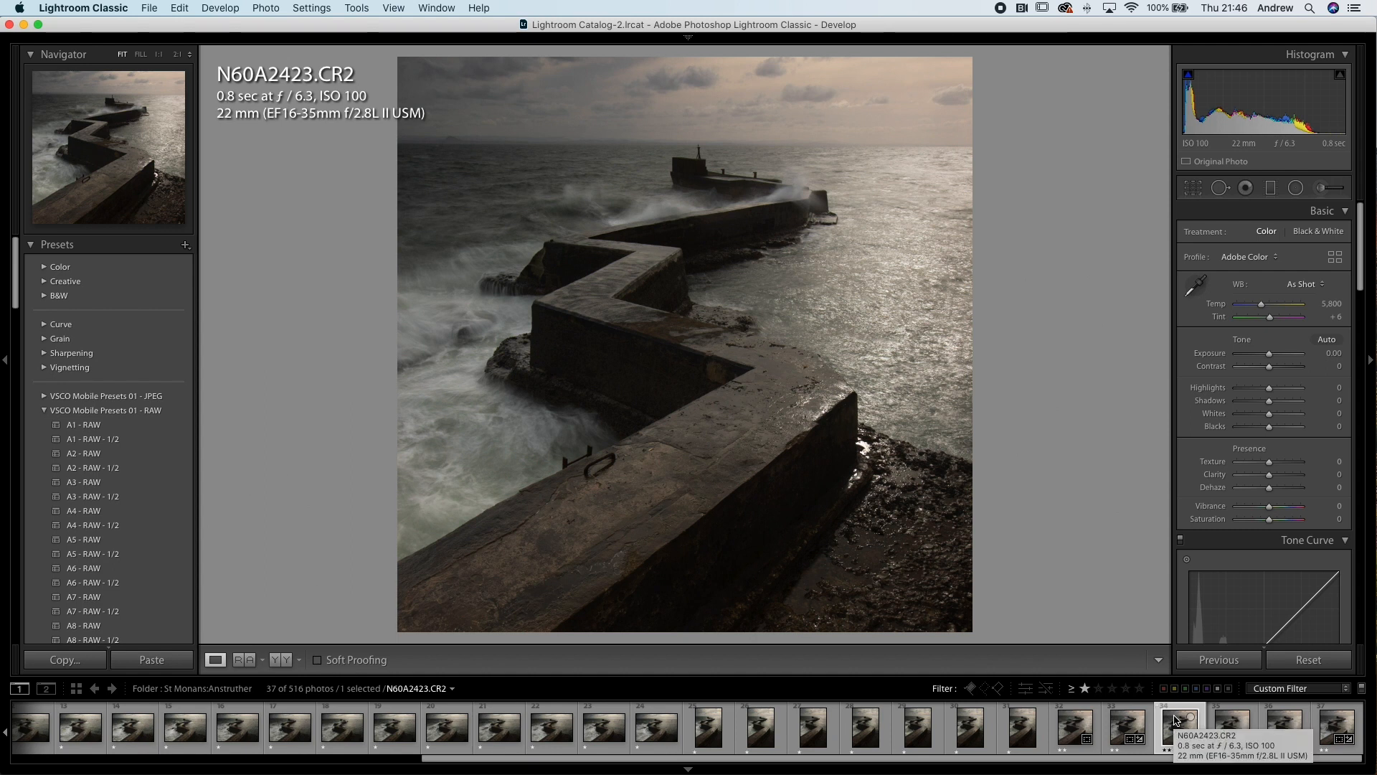
- Clear the star ratings of N60A2423.CR2 and N60A2421.CR2 to drop both frames from the filtered series
{"action": "key", "text": "0"}
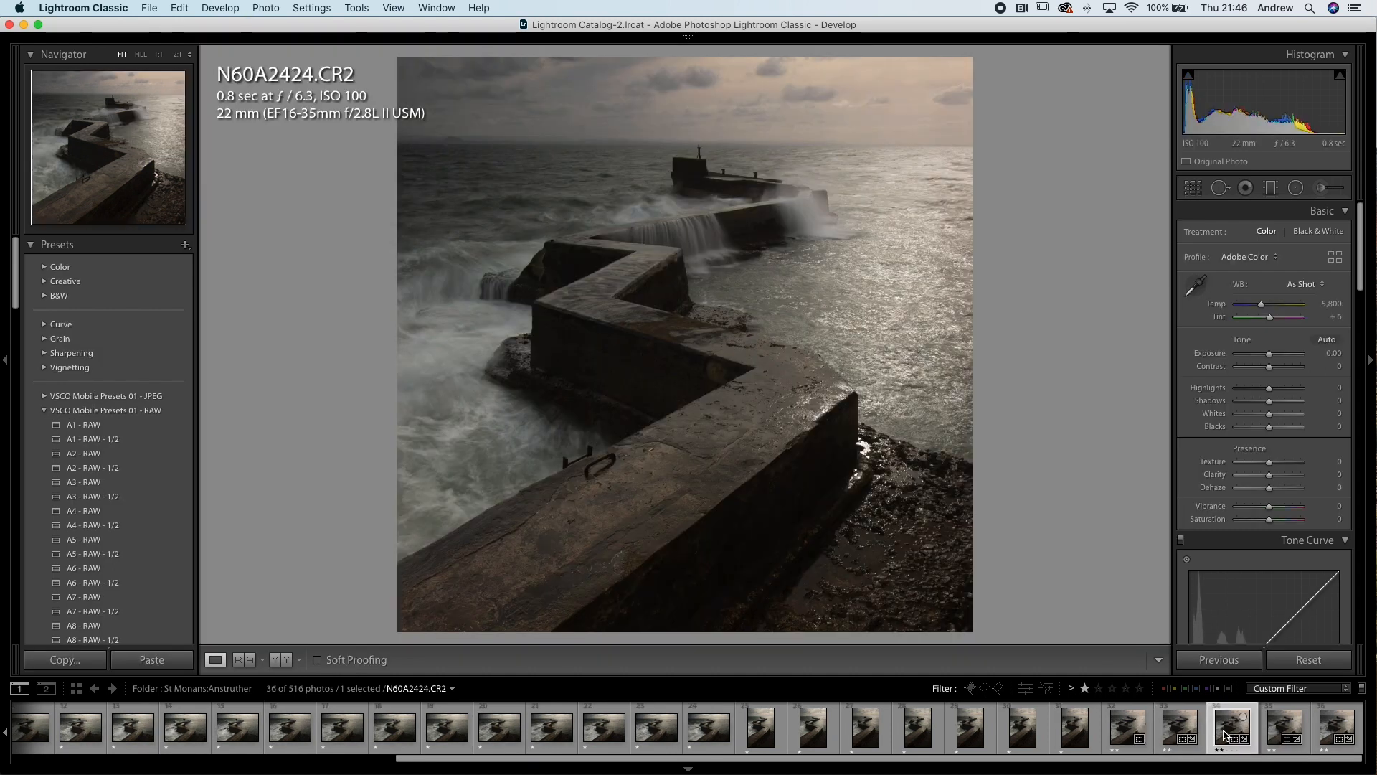
{"action": "key", "text": "Left"}
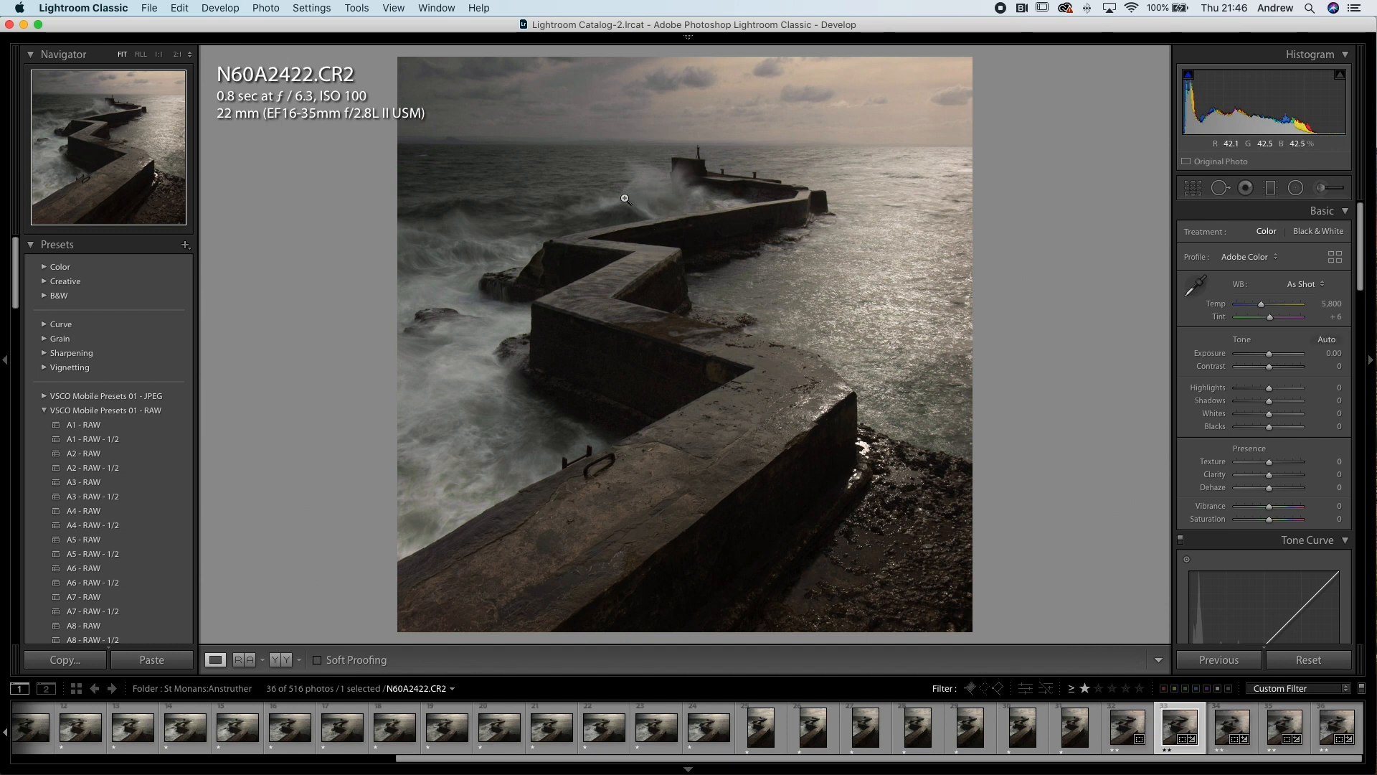
{"action": "key", "text": "Left"}
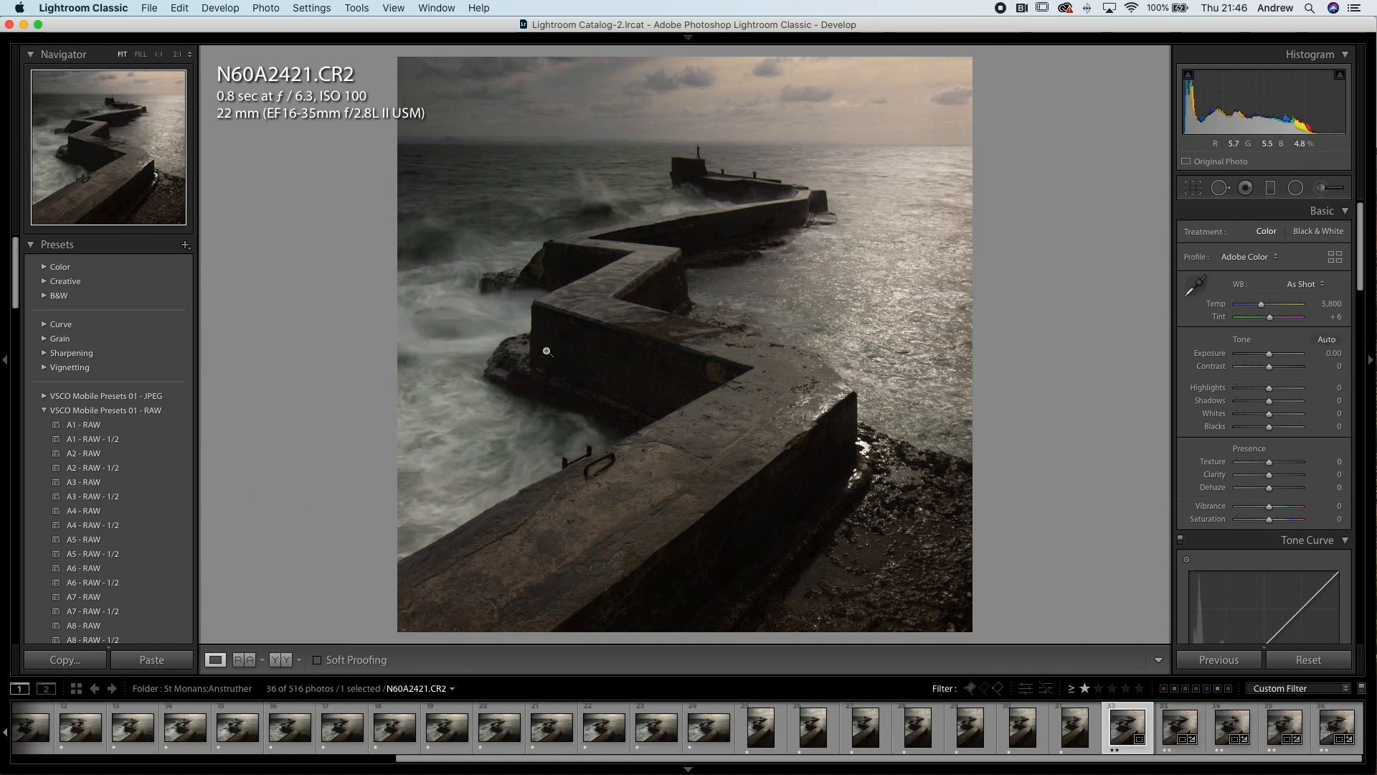
{"action": "key", "text": "0"}
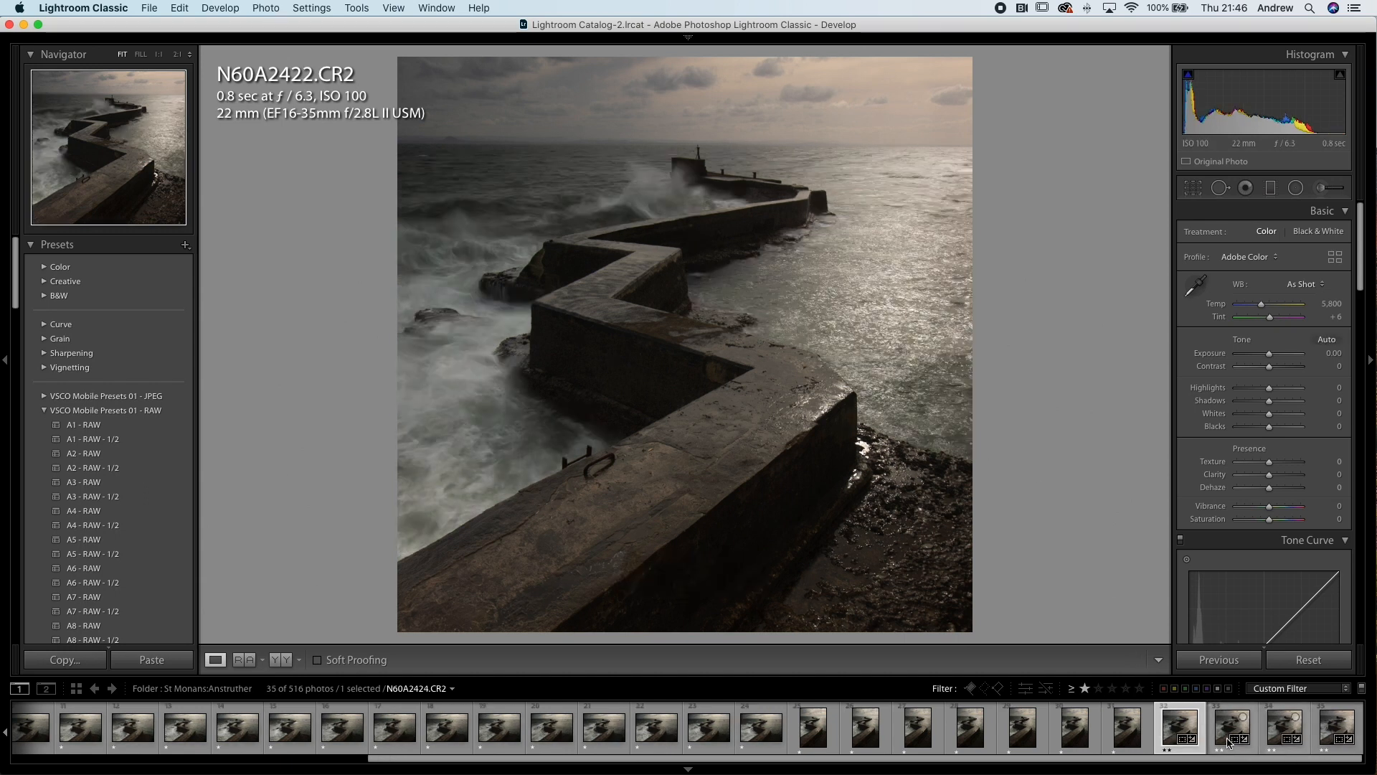
- Review the remaining frames, then open N60A2422.CR2, N60A2424.CR2, N60A2425.CR2 and N60A2426.CR2 together as layers in Photoshop
{"action": "key", "text": "Right"}
{"action": "key", "text": "Right"}
{"action": "key", "text": "Right"}
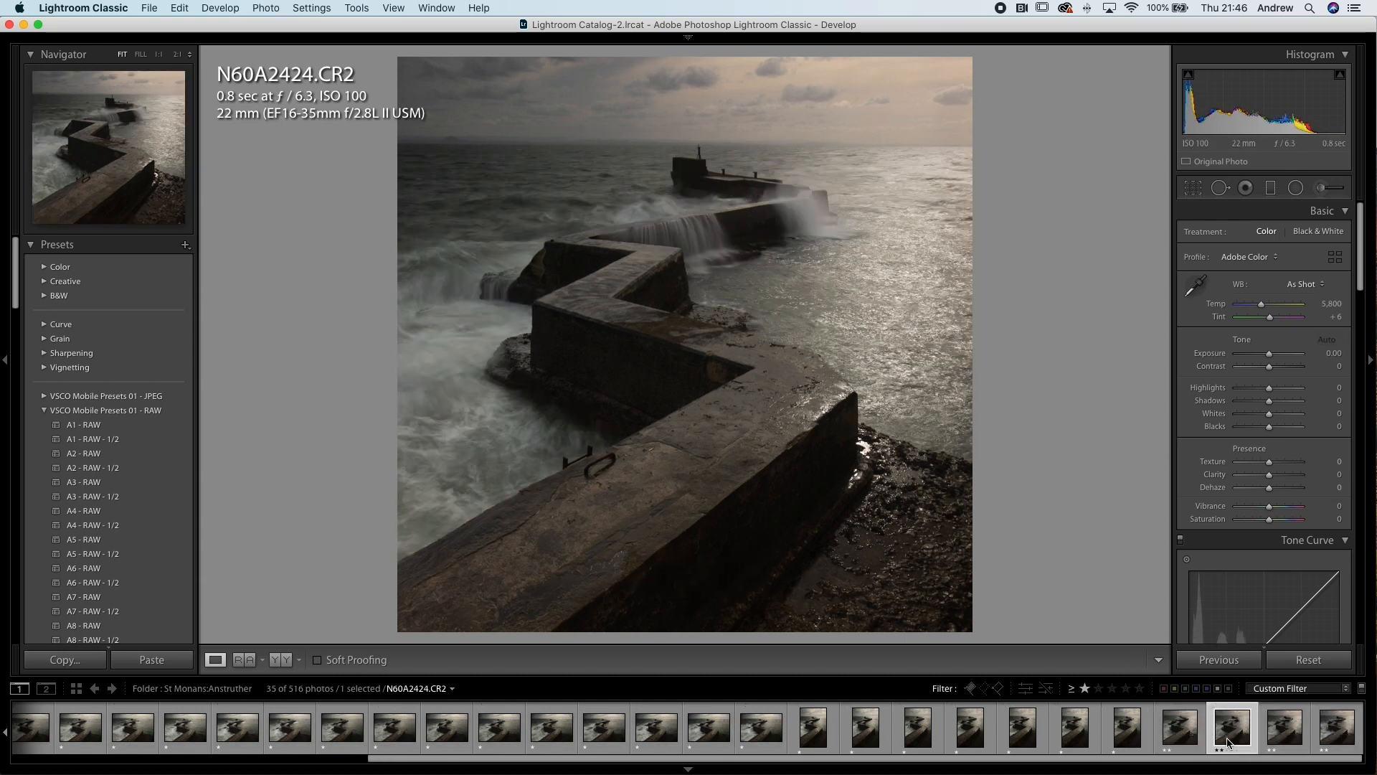
{"action": "key", "text": "Right"}
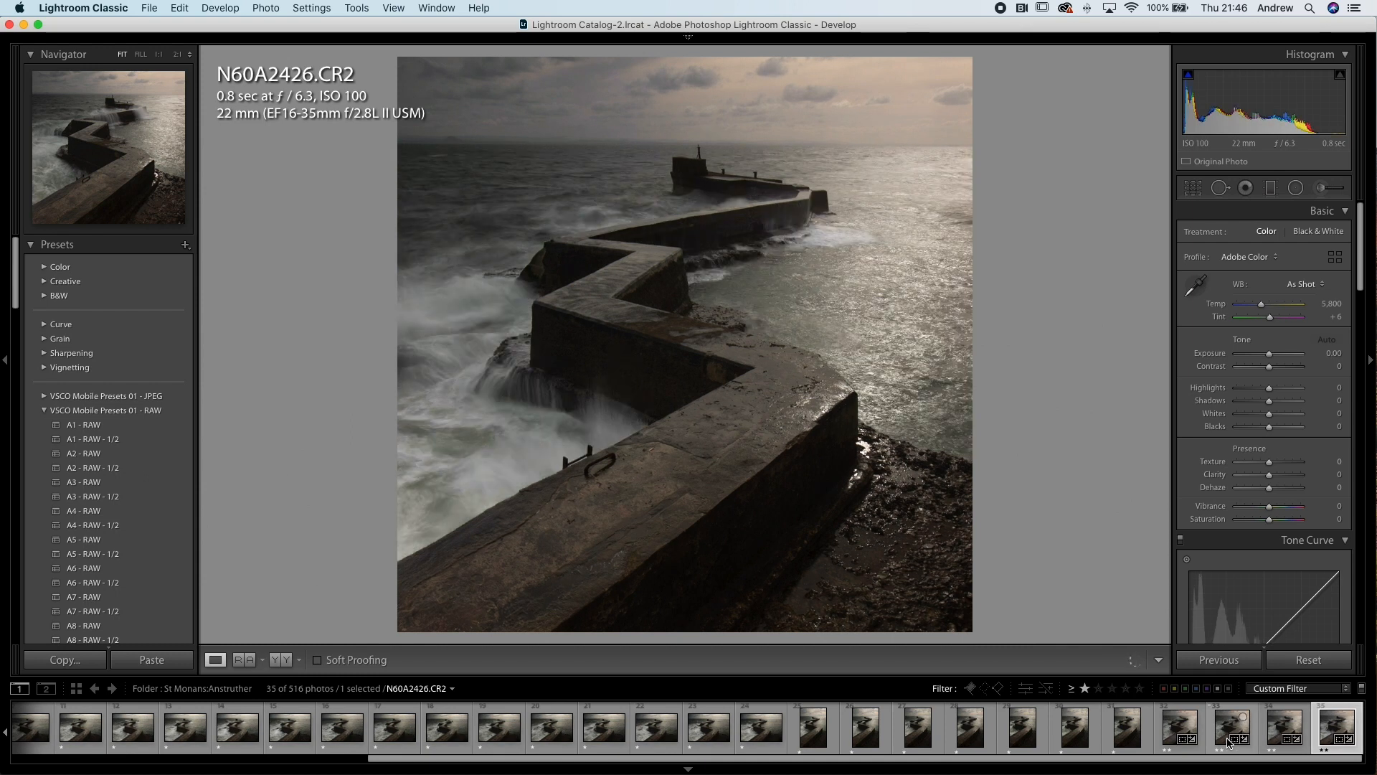
{"action": "right_click", "coordinate": [1160, 731]}
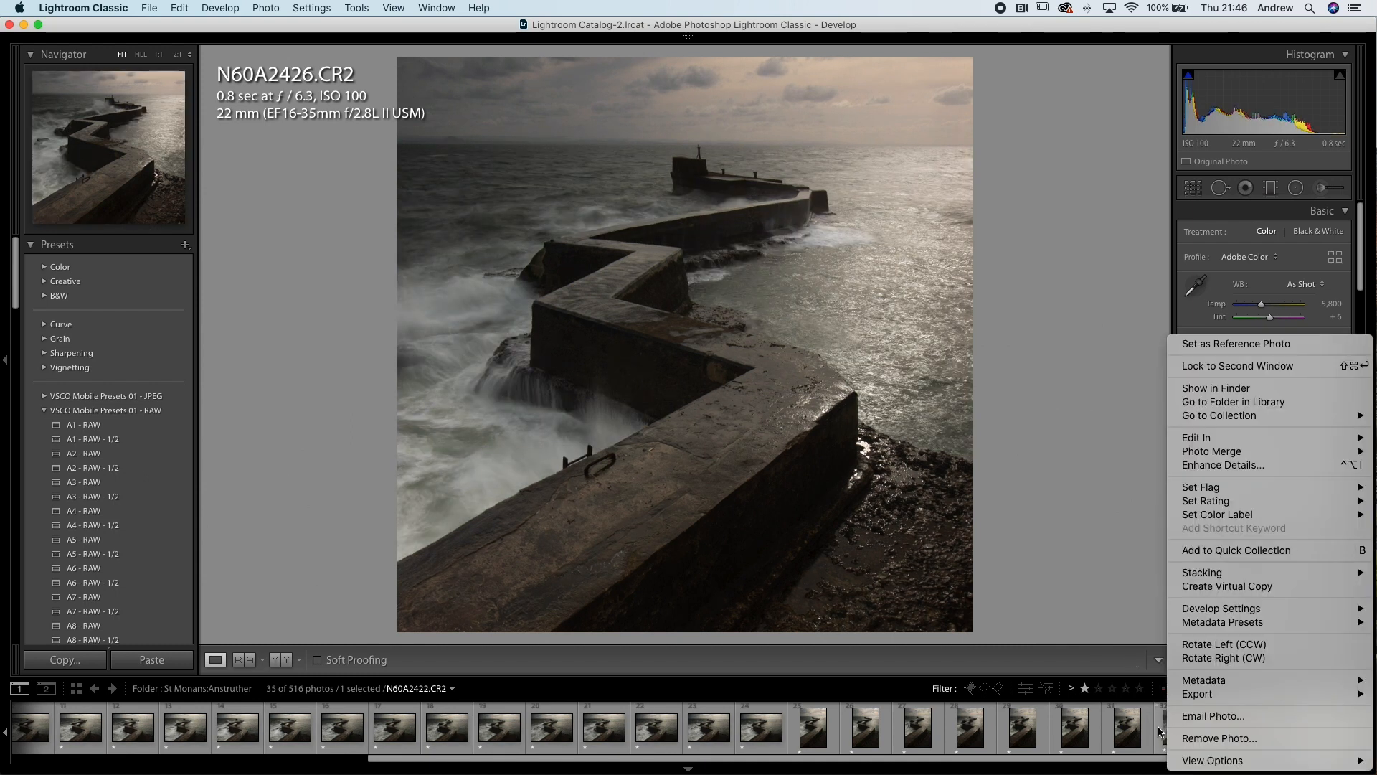
{"action": "left_click", "coordinate": [1124, 616]}
{"action": "left_click", "coordinate": [1169, 728], "text": "shift"}
{"action": "right_click", "coordinate": [1171, 729]}
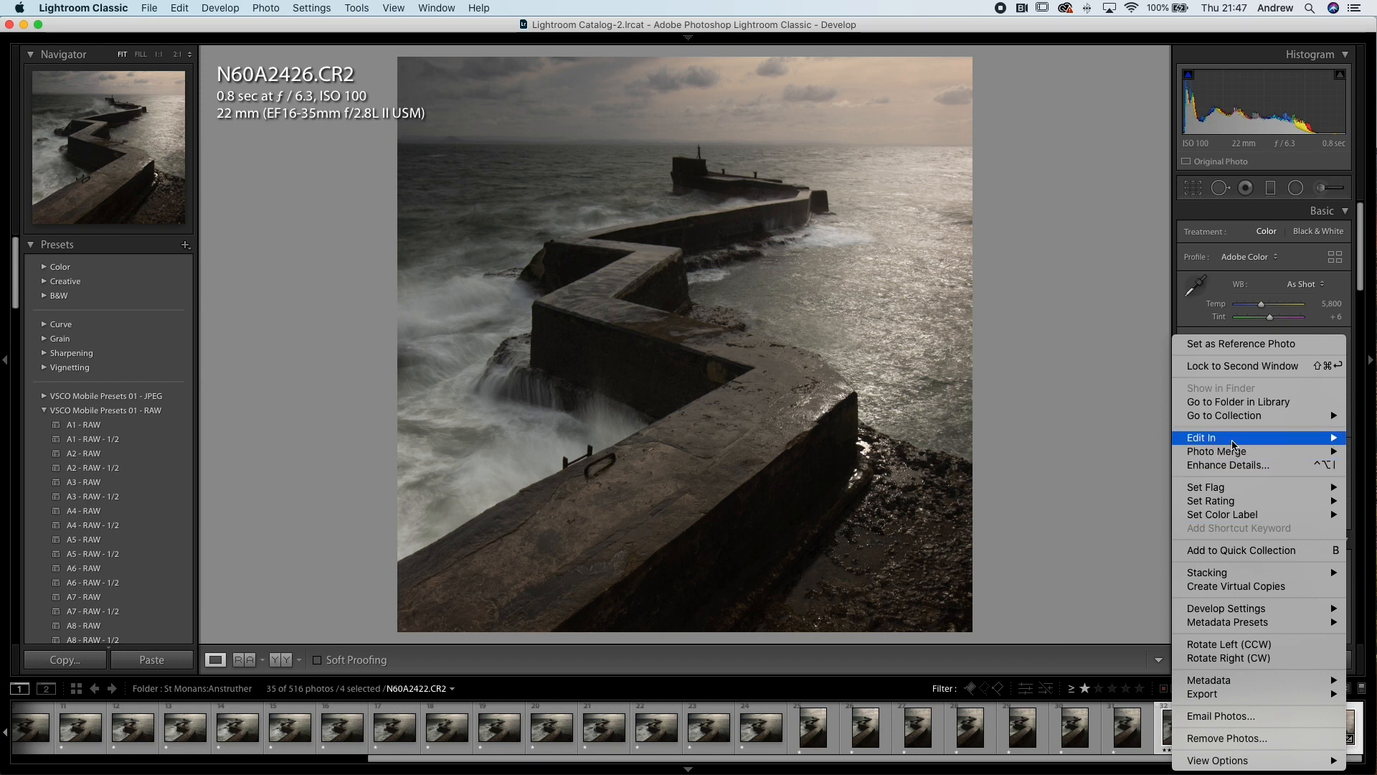
{"action": "mouse_move", "coordinate": [1233, 445]}
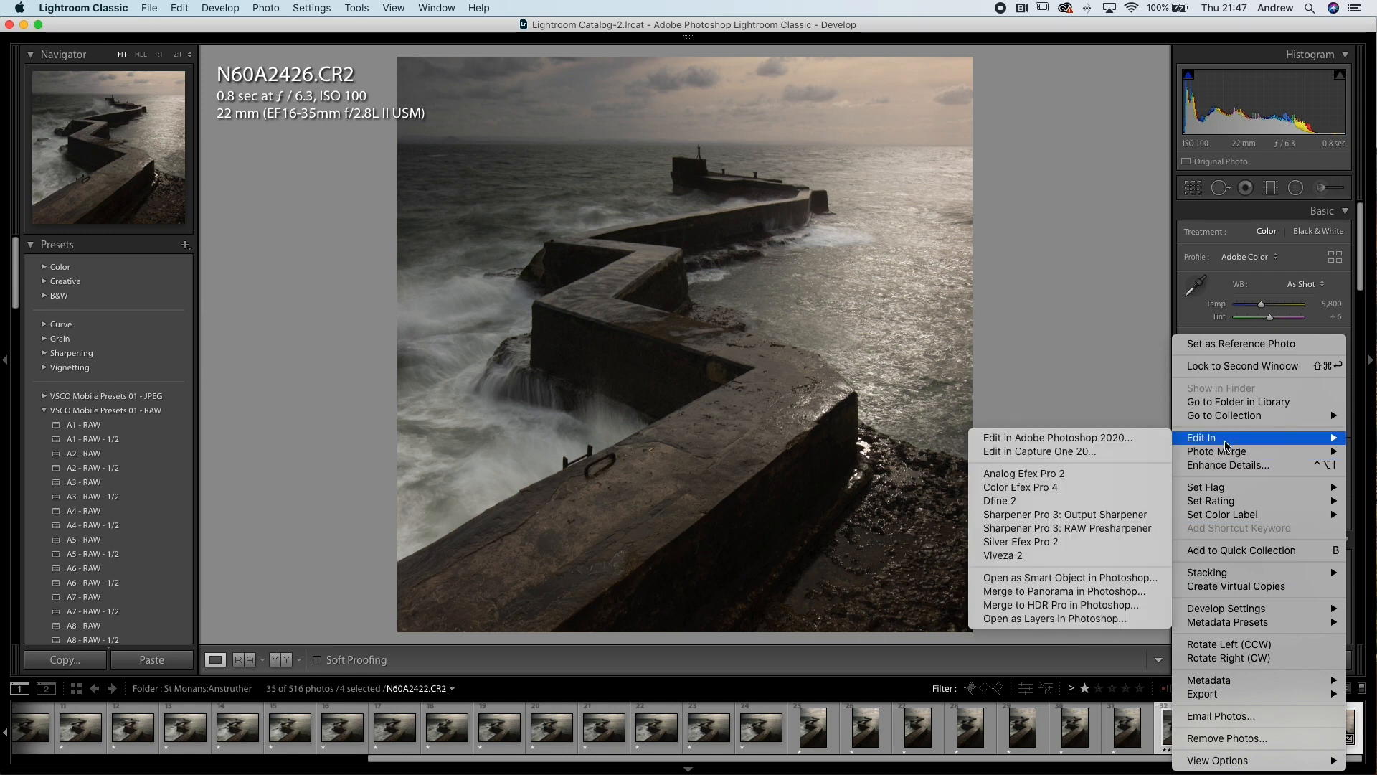
{"action": "left_click", "coordinate": [1074, 618]}
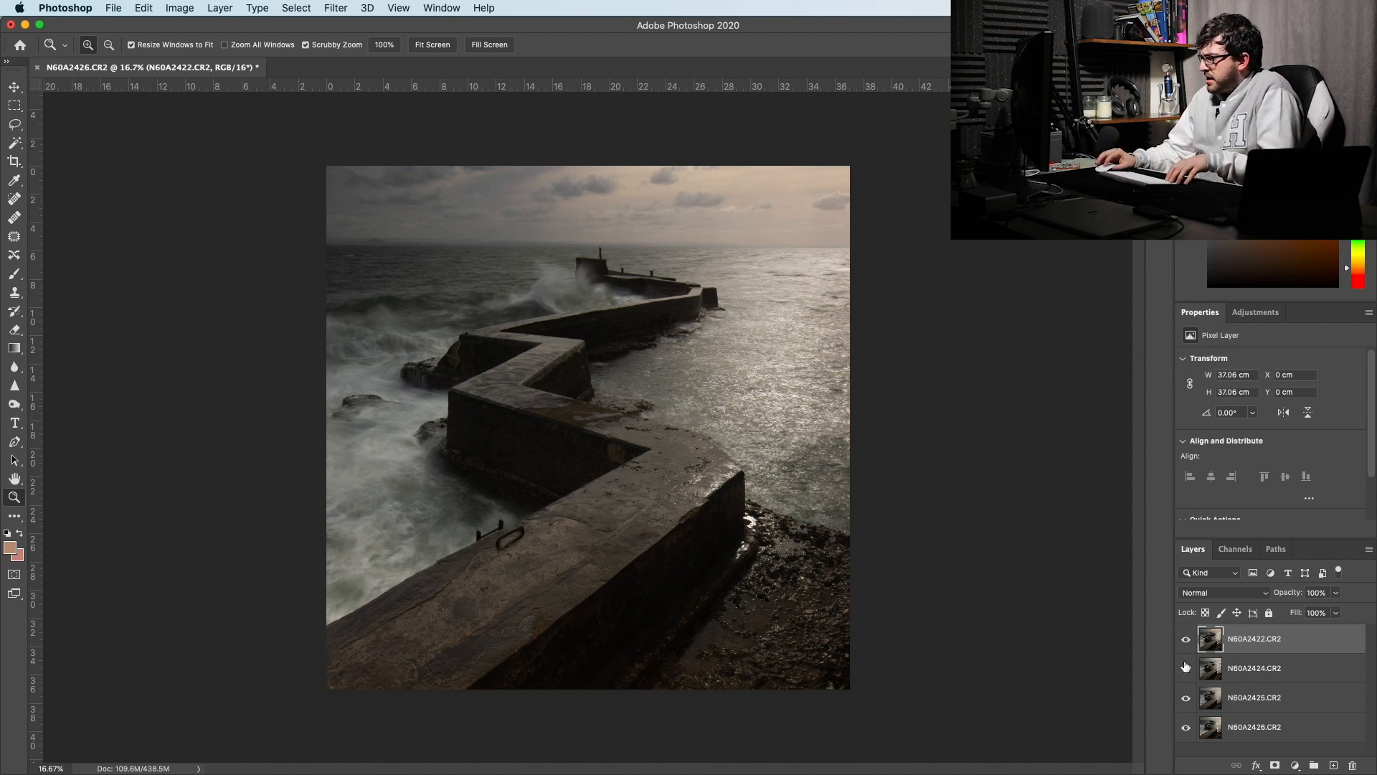
- Toggle the visibility of the N60A2422.CR2 and N60A2424.CR2 layers to check how the frames line up
{"action": "left_click", "coordinate": [1186, 640]}
{"action": "left_click", "coordinate": [1186, 642]}
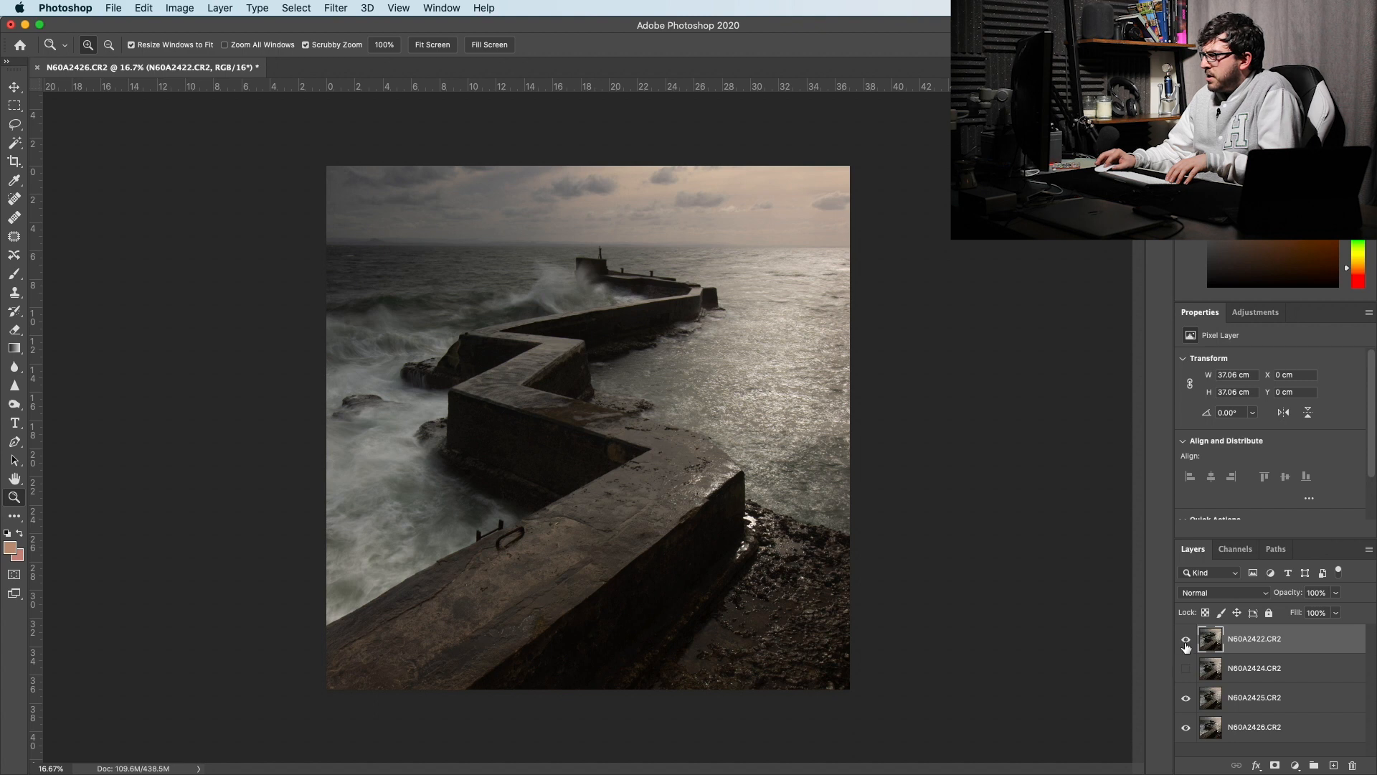
{"action": "left_click", "coordinate": [1186, 649]}
{"action": "left_click", "coordinate": [1187, 669]}
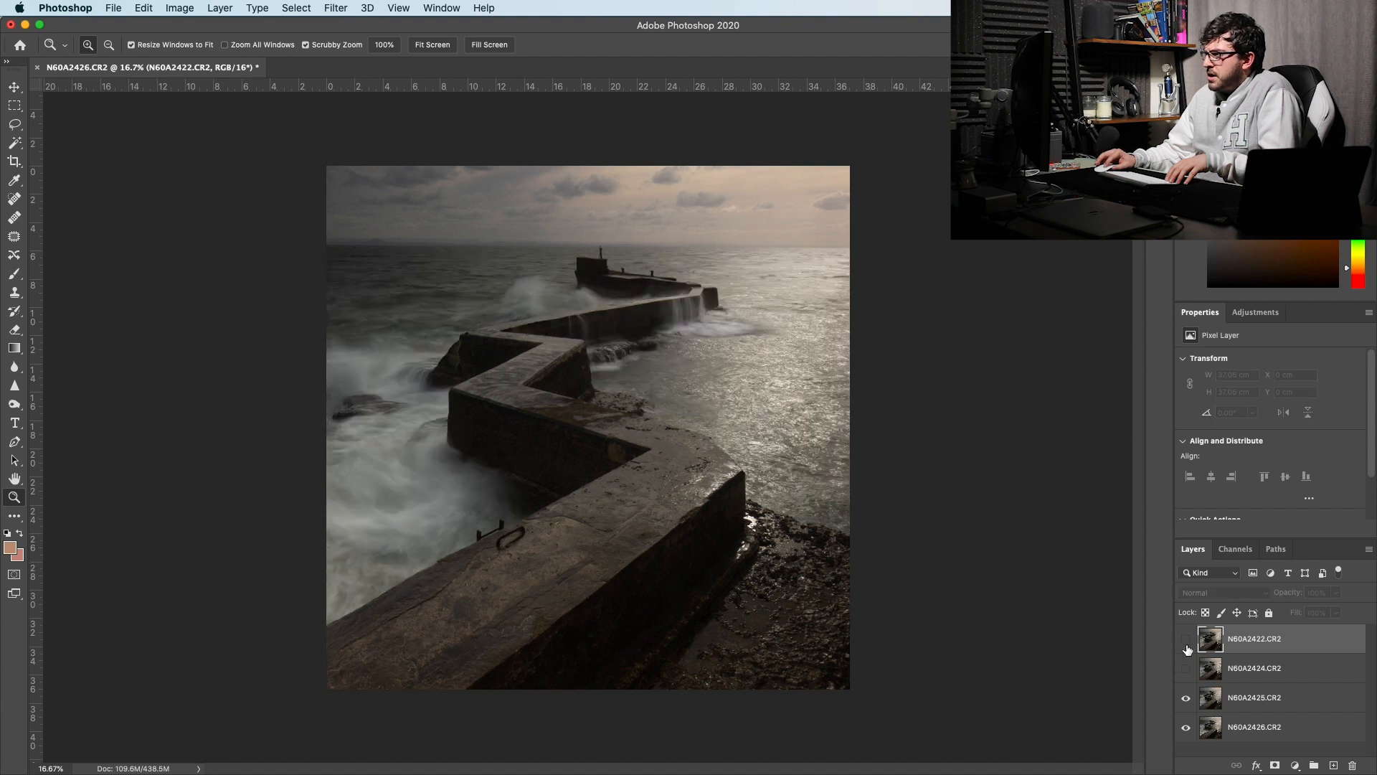
{"action": "left_click", "coordinate": [1186, 649]}
{"action": "left_click", "coordinate": [1187, 649]}
{"action": "left_click", "coordinate": [1187, 649]}
{"action": "left_click", "coordinate": [1187, 650]}
{"action": "left_click", "coordinate": [1186, 669]}
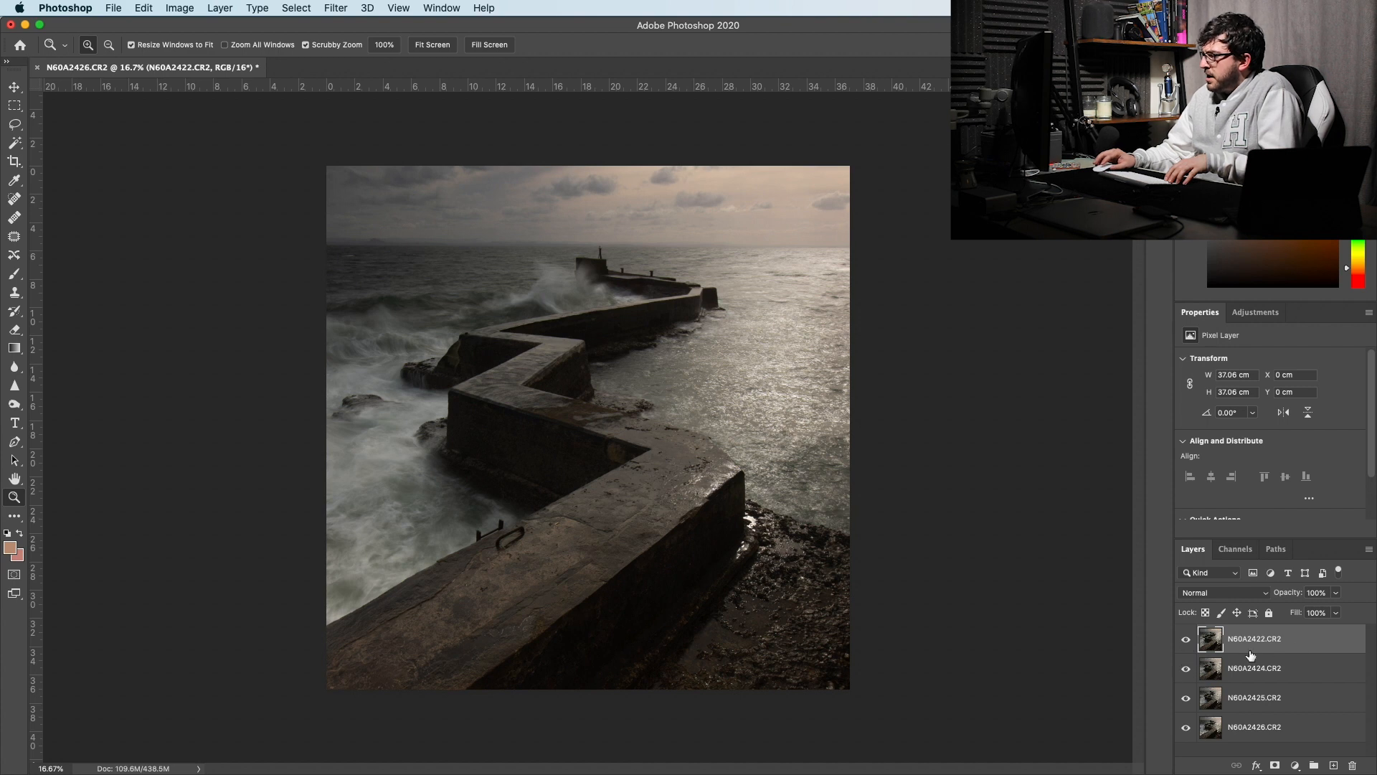
- Select all four photo layers and auto-align them
{"action": "left_click", "coordinate": [1295, 739], "text": "shift"}
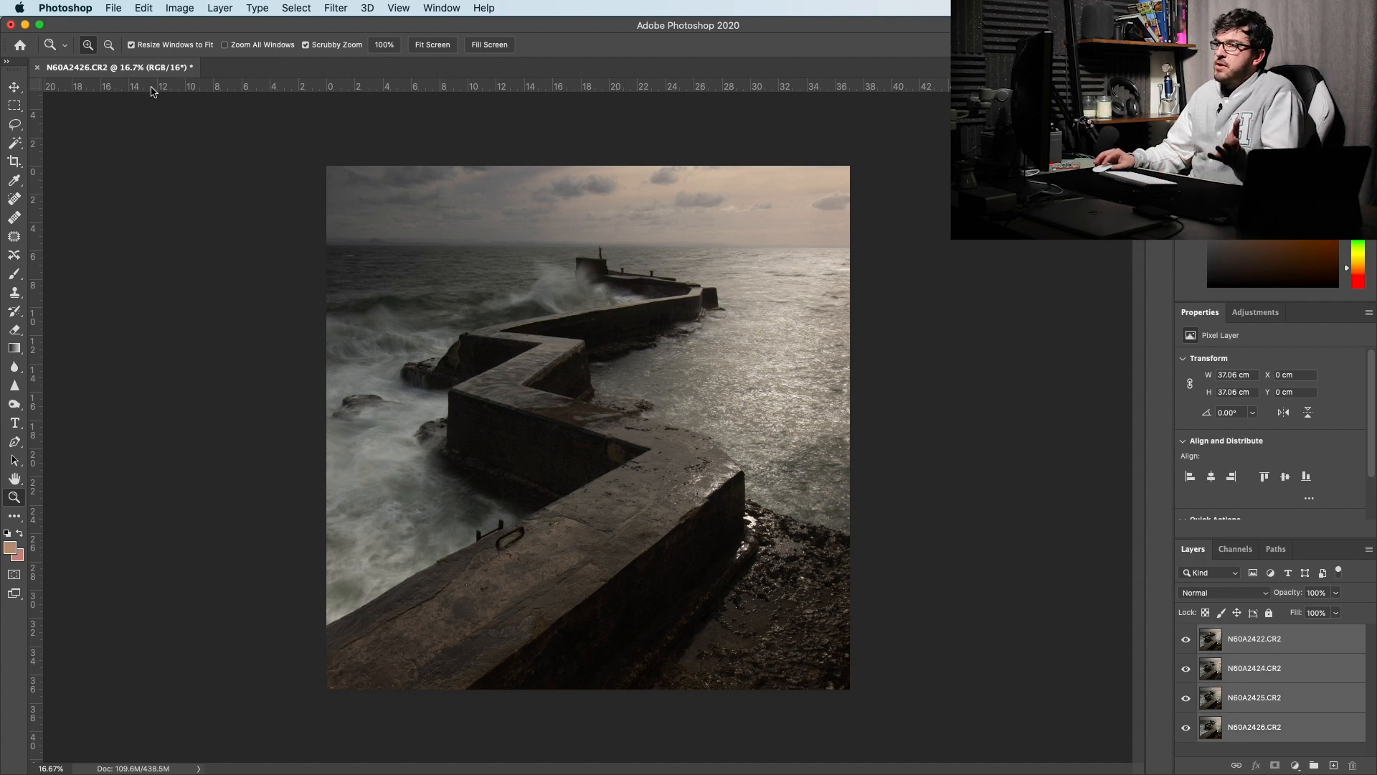
{"action": "left_click", "coordinate": [149, 7]}
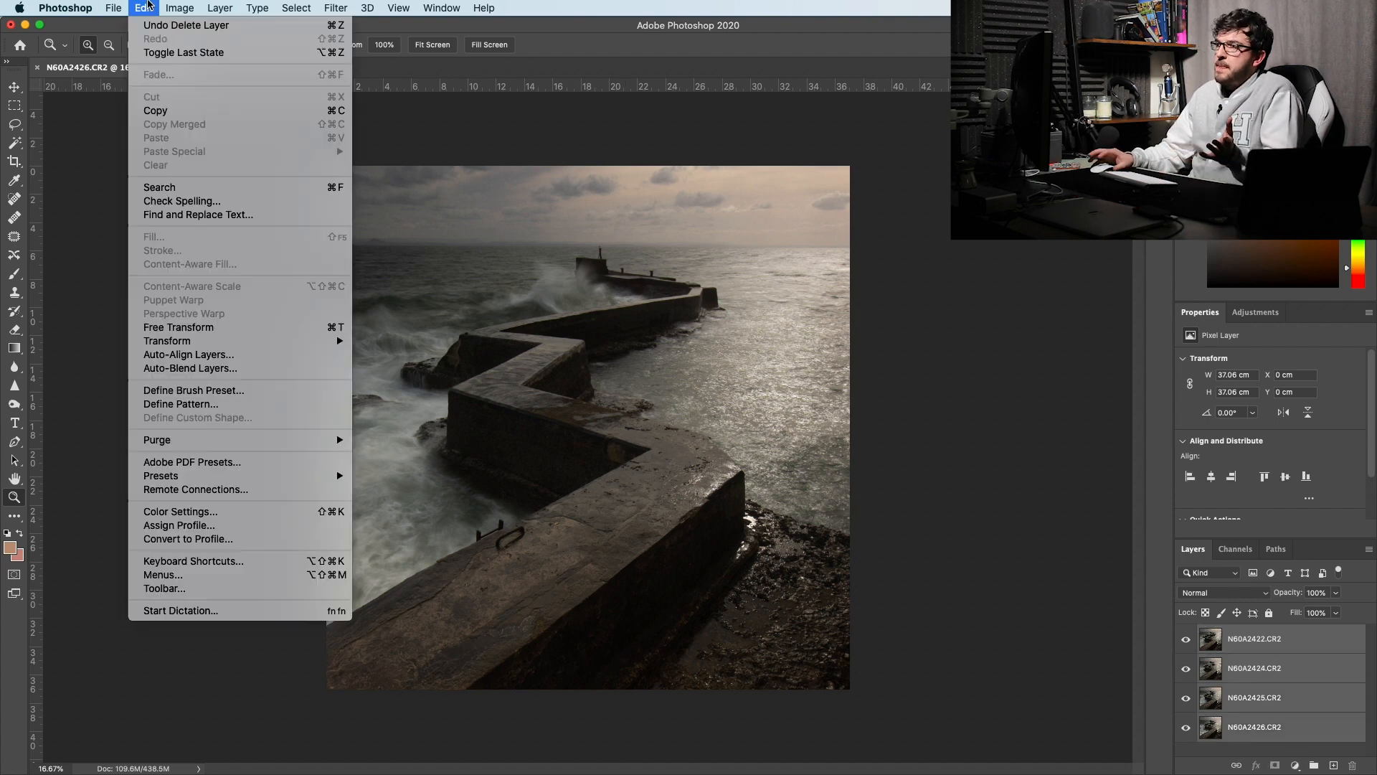
{"action": "left_click", "coordinate": [251, 354]}
{"action": "left_click", "coordinate": [763, 197]}
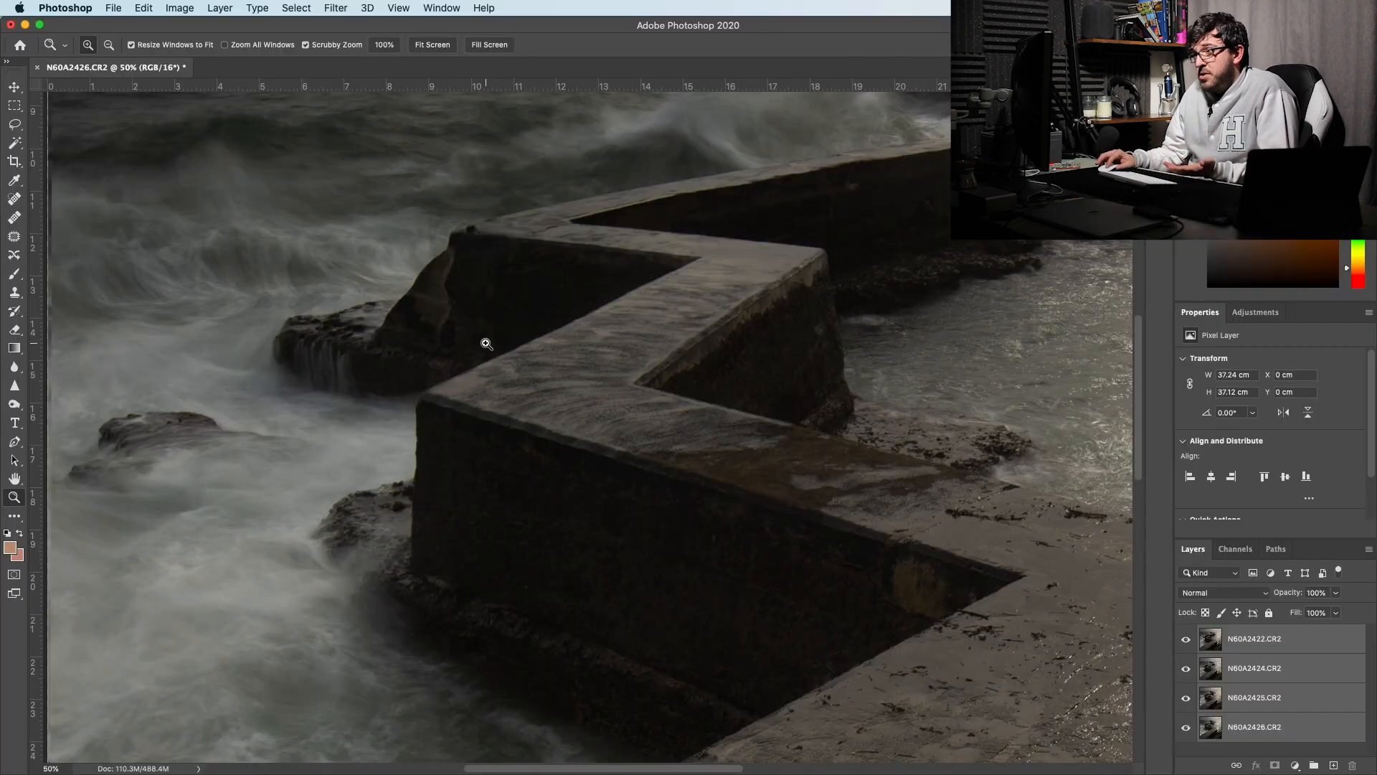
- Examine the aligned pier walls, walkway and surrounding water up close at 50% and 66.7% magnification
{"action": "scroll", "coordinate": [689, 284], "scroll_direction": "up", "scroll_amount": 5}
{"action": "scroll", "coordinate": [688, 284], "scroll_direction": "right", "scroll_amount": 5}
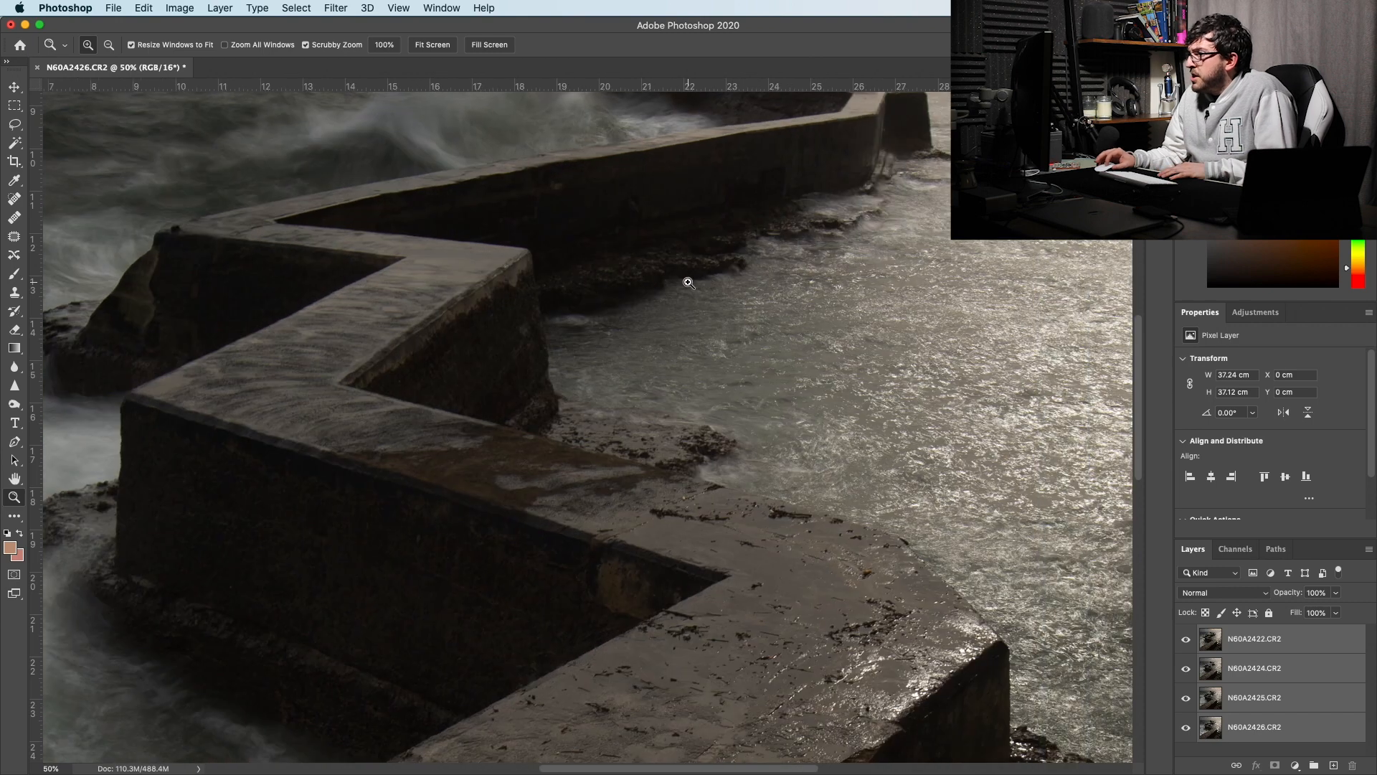
{"action": "scroll", "coordinate": [685, 345], "scroll_direction": "down", "scroll_amount": 6}
{"action": "scroll", "coordinate": [685, 345], "scroll_direction": "left", "scroll_amount": 2}
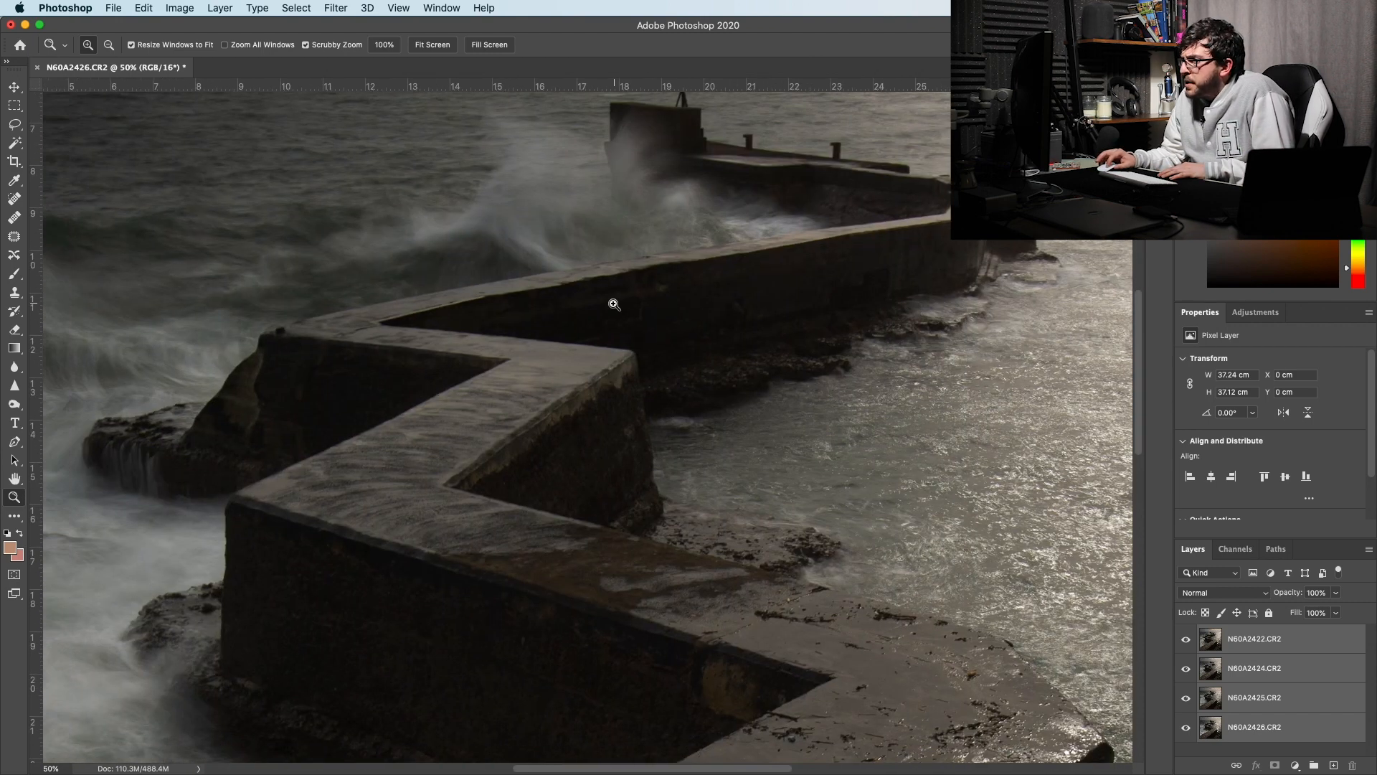
{"action": "left_click", "coordinate": [615, 304]}
{"action": "scroll", "coordinate": [679, 285], "scroll_direction": "right", "scroll_amount": 6}
{"action": "scroll", "coordinate": [679, 284], "scroll_direction": "up", "scroll_amount": 1}
{"action": "scroll", "coordinate": [643, 280], "scroll_direction": "down", "scroll_amount": 10}
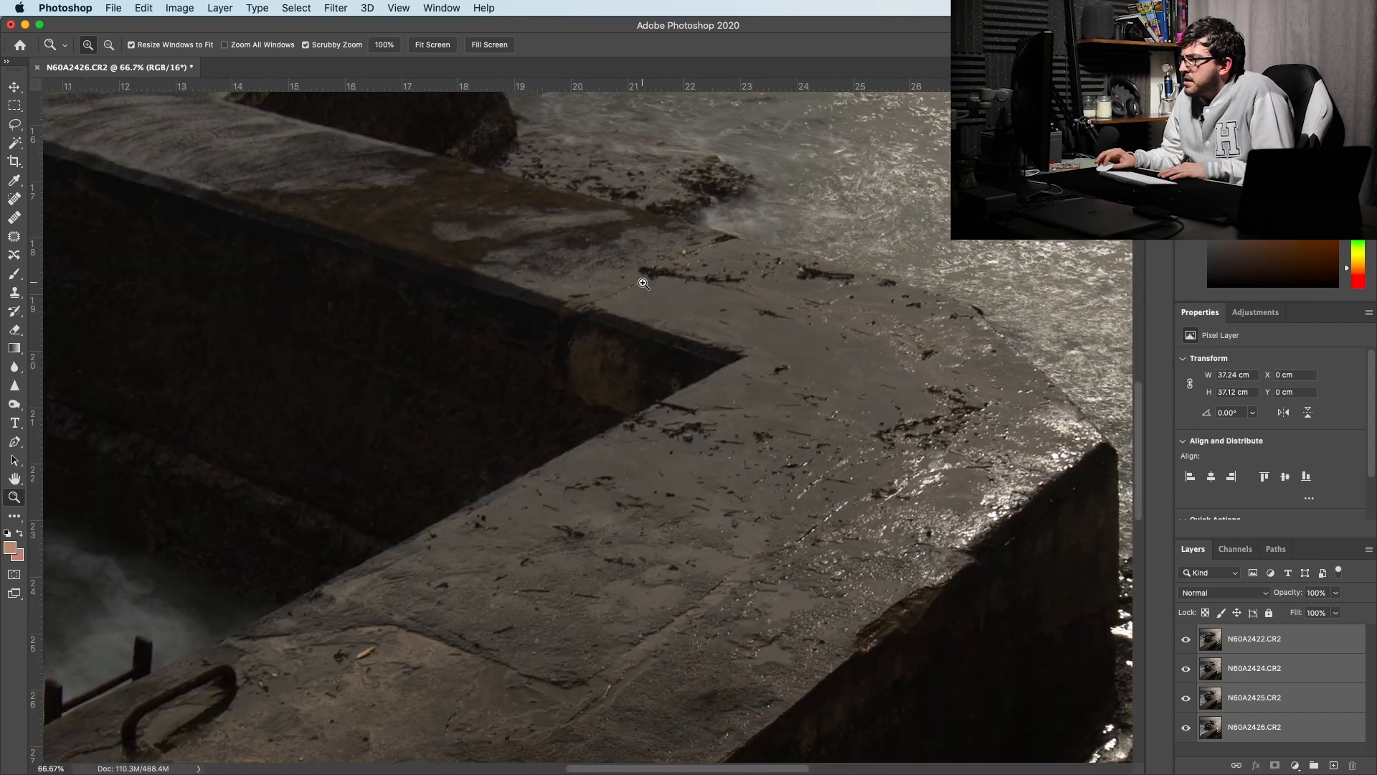
{"action": "scroll", "coordinate": [644, 283], "scroll_direction": "left", "scroll_amount": 5}
{"action": "scroll", "coordinate": [645, 279], "scroll_direction": "left", "scroll_amount": 8}
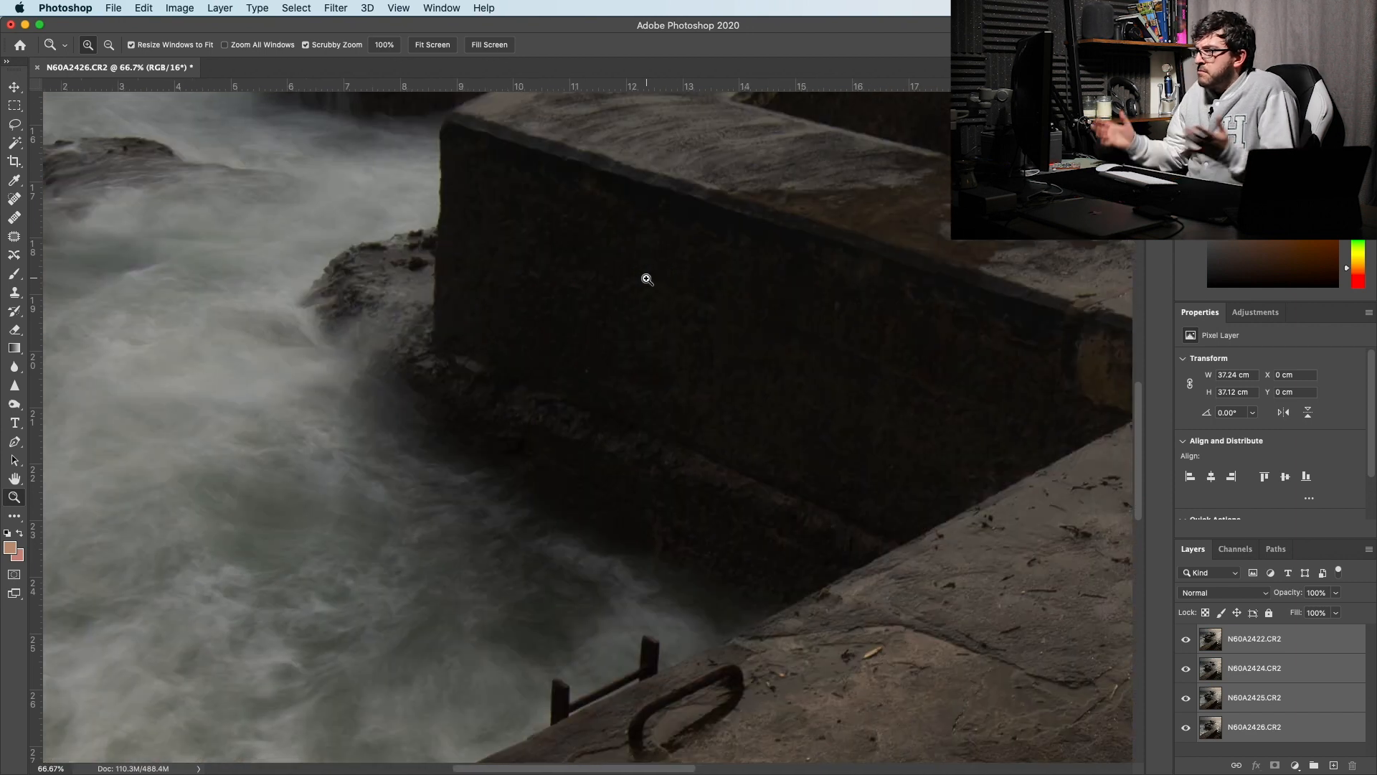
- Deselect the layers and compare the whole image with the N60A2422.CR2 and N60A2424.CR2 layers toggled off and on
{"action": "left_click", "coordinate": [1263, 750]}
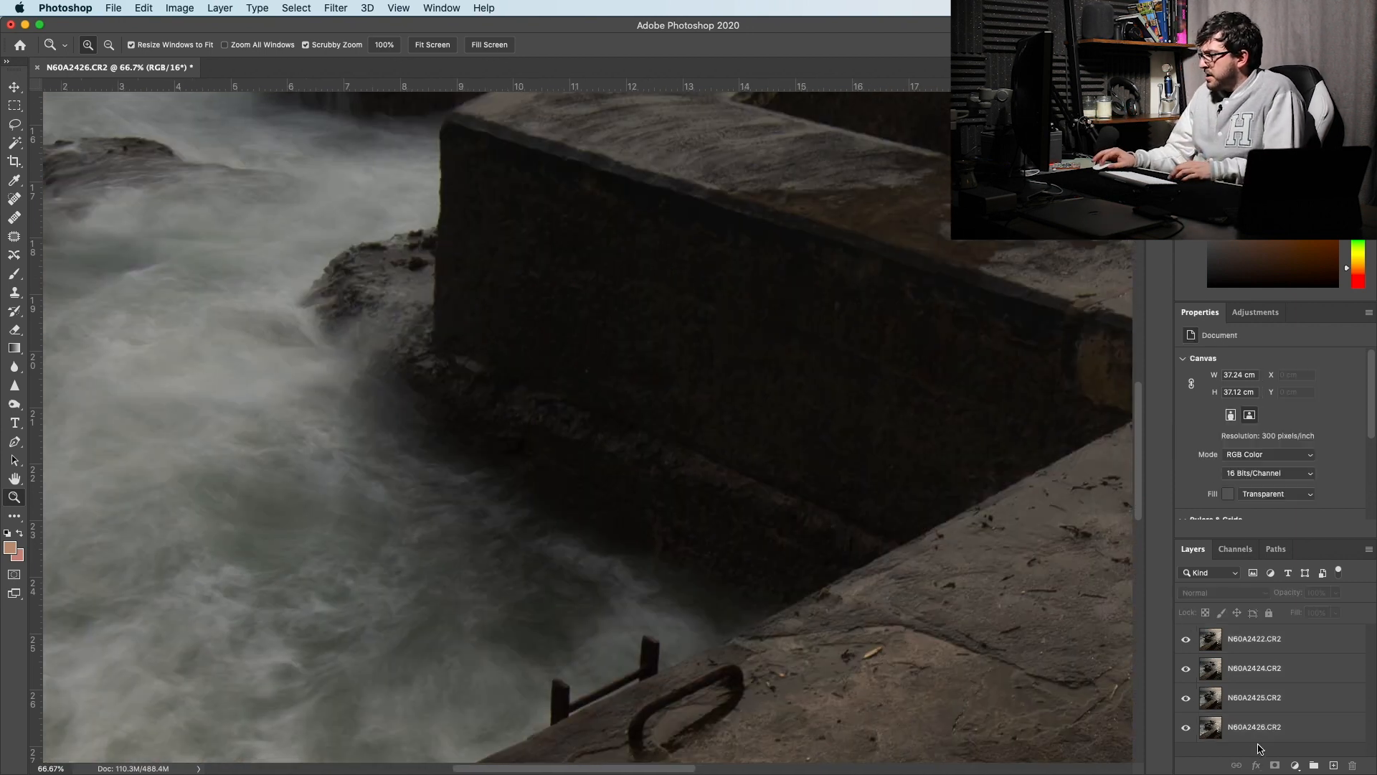
{"action": "right_click", "coordinate": [830, 617]}
{"action": "left_click", "coordinate": [838, 625]}
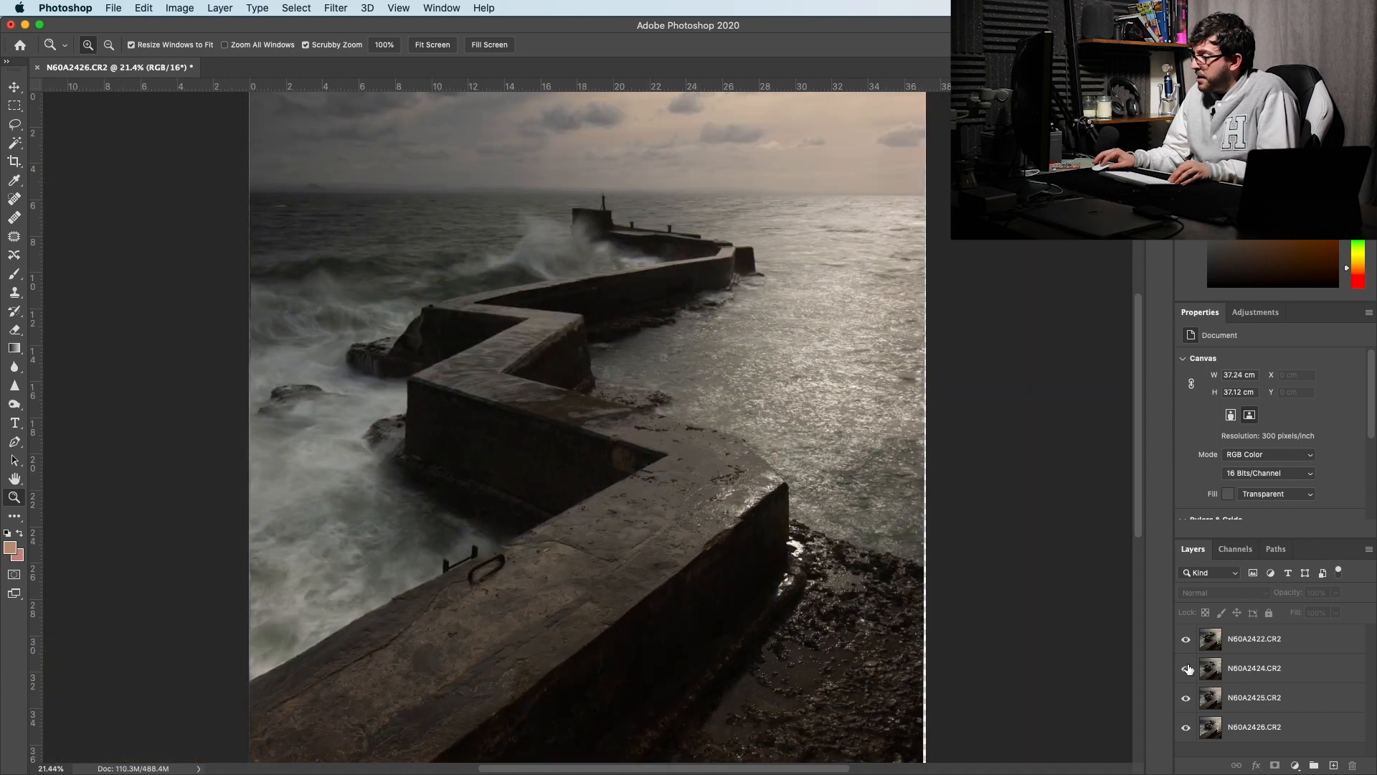
{"action": "left_click", "coordinate": [1186, 642]}
{"action": "left_click", "coordinate": [1186, 668]}
{"action": "left_click", "coordinate": [1187, 671]}
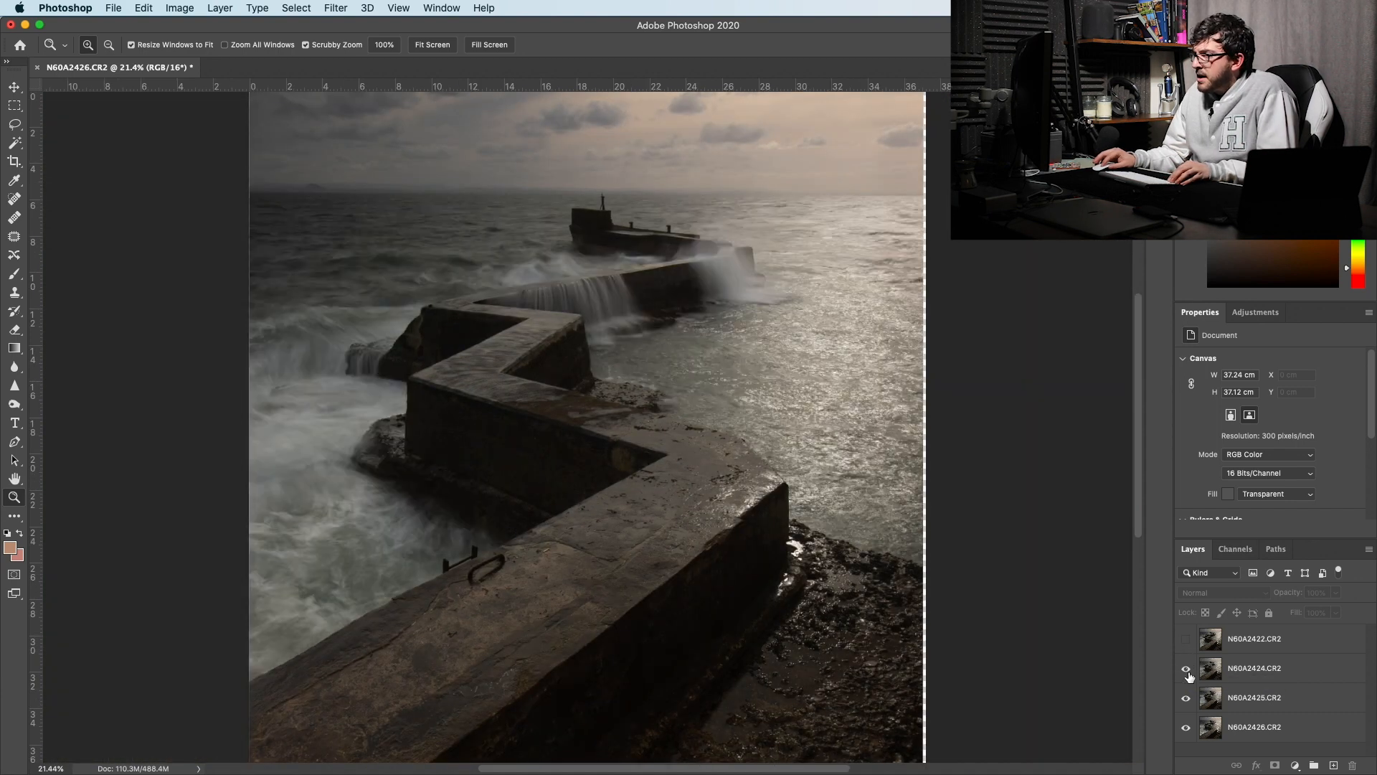
{"action": "left_click", "coordinate": [1187, 670]}
{"action": "left_click", "coordinate": [1186, 670]}
{"action": "left_click", "coordinate": [1186, 670]}
{"action": "left_click", "coordinate": [1187, 670]}
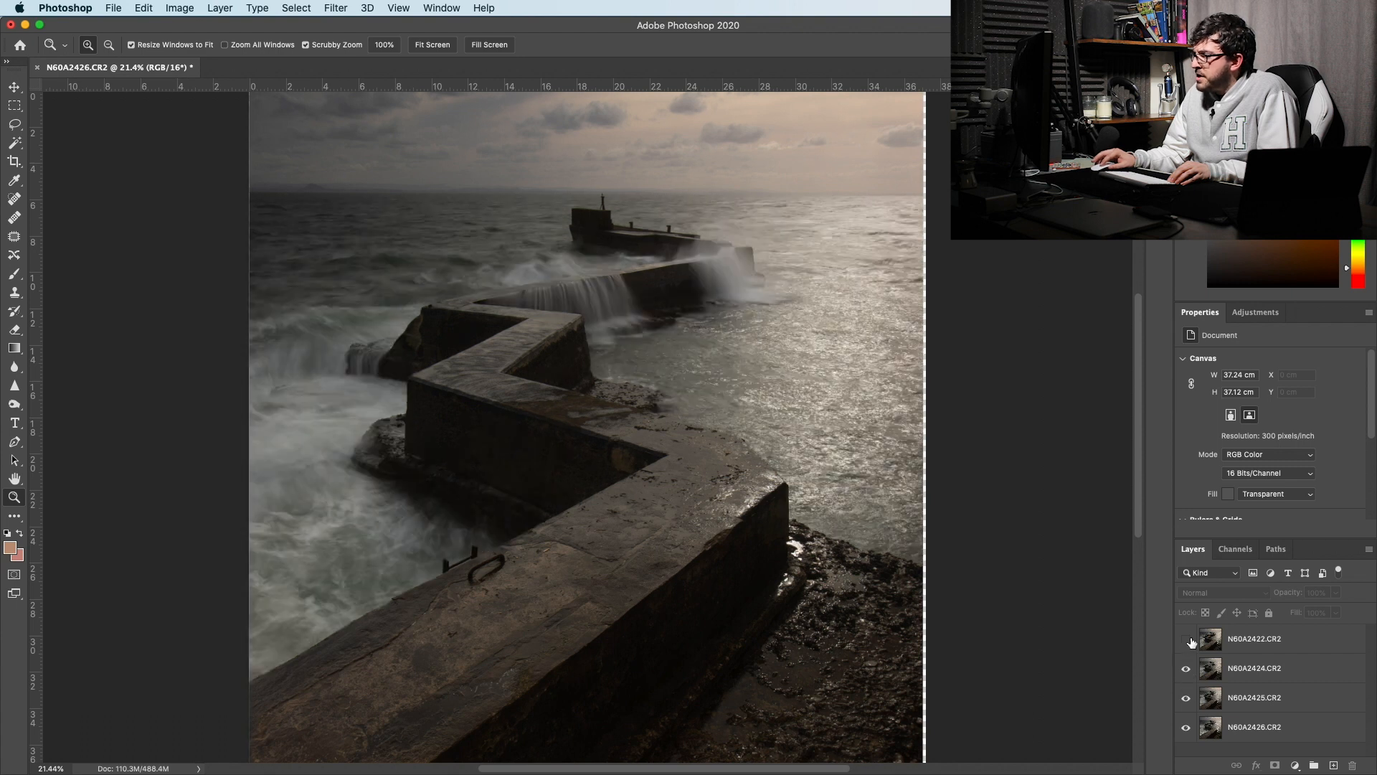
{"action": "left_click", "coordinate": [1187, 640]}
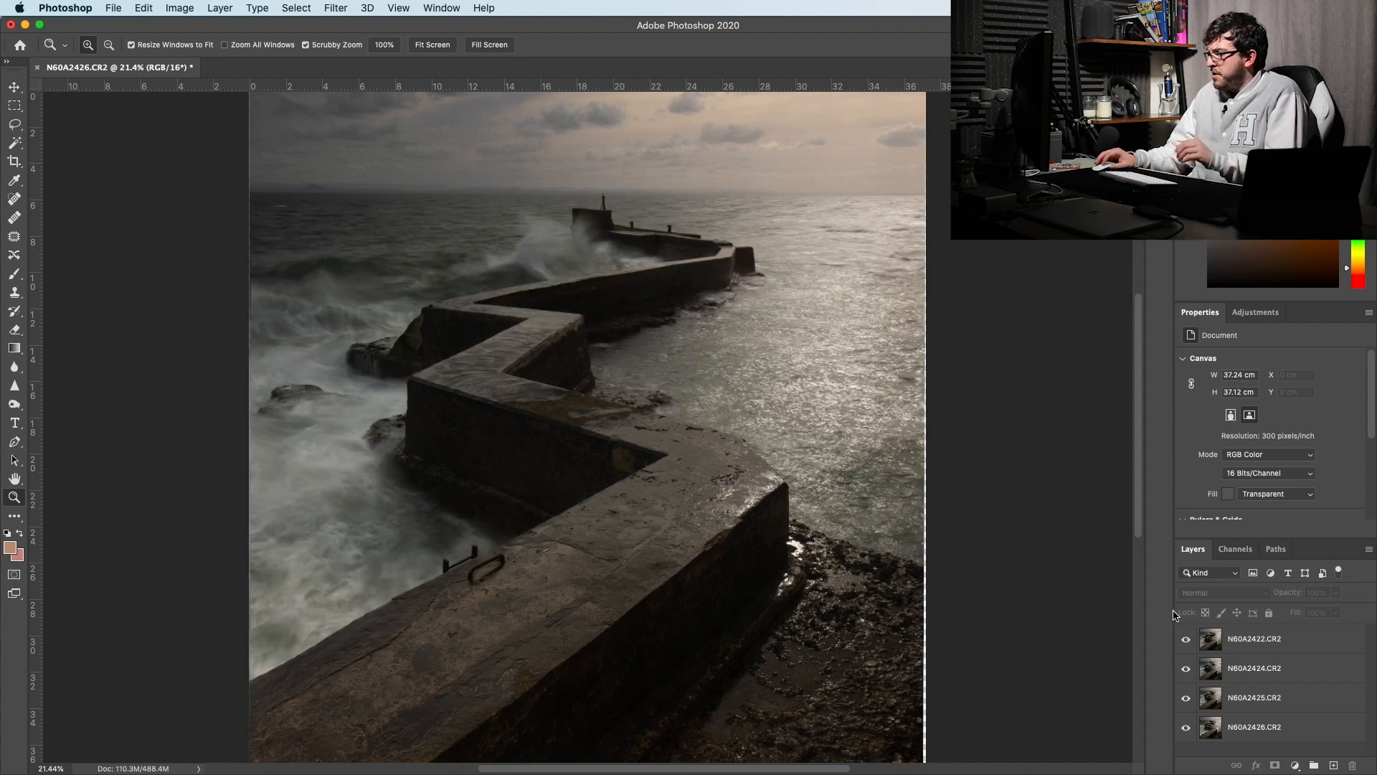
- Hide every layer except N60A2426.CR2 and inspect its water flowing over the rocks beside the pier
{"action": "left_click_drag", "start_coordinate": [1192, 637], "coordinate": [1196, 716]}
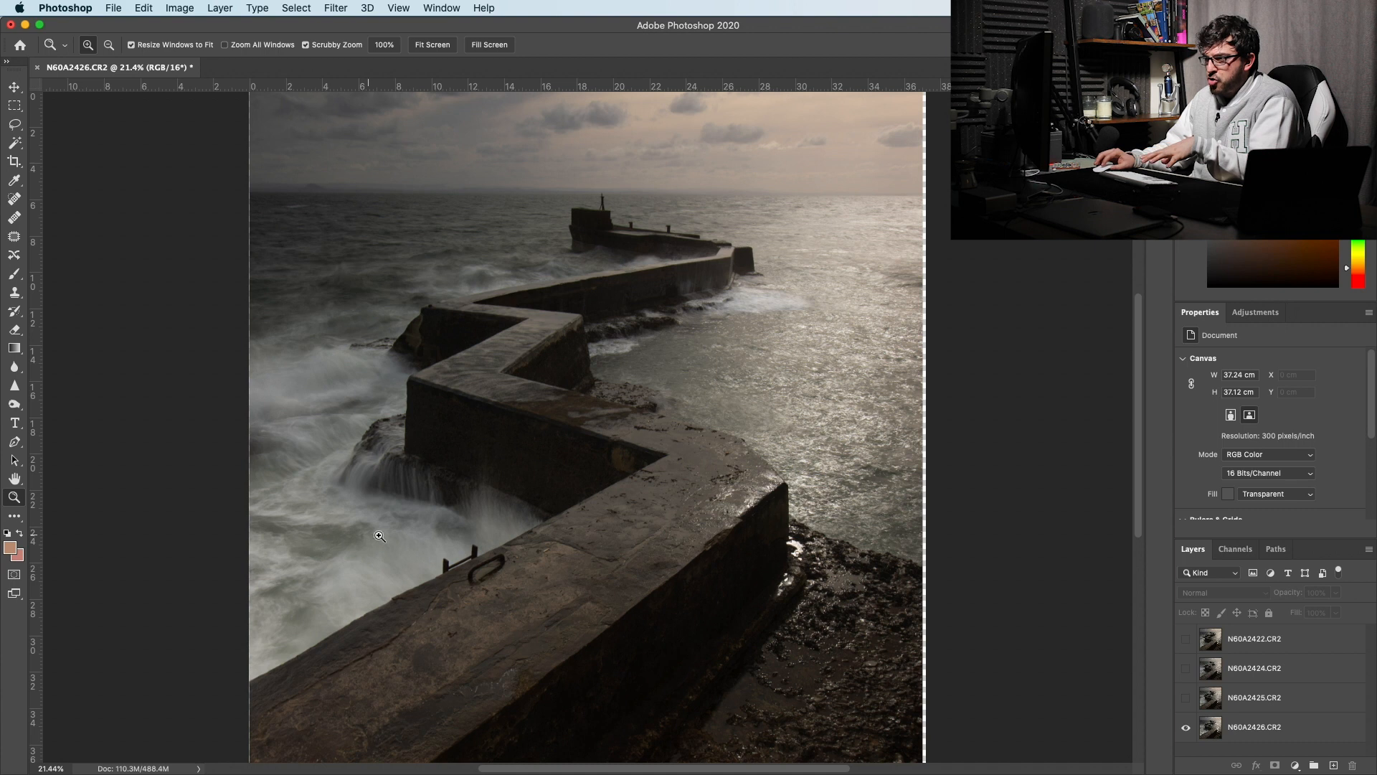
{"action": "left_click", "coordinate": [439, 495]}
{"action": "left_click", "coordinate": [449, 506]}
{"action": "left_click", "coordinate": [451, 509]}
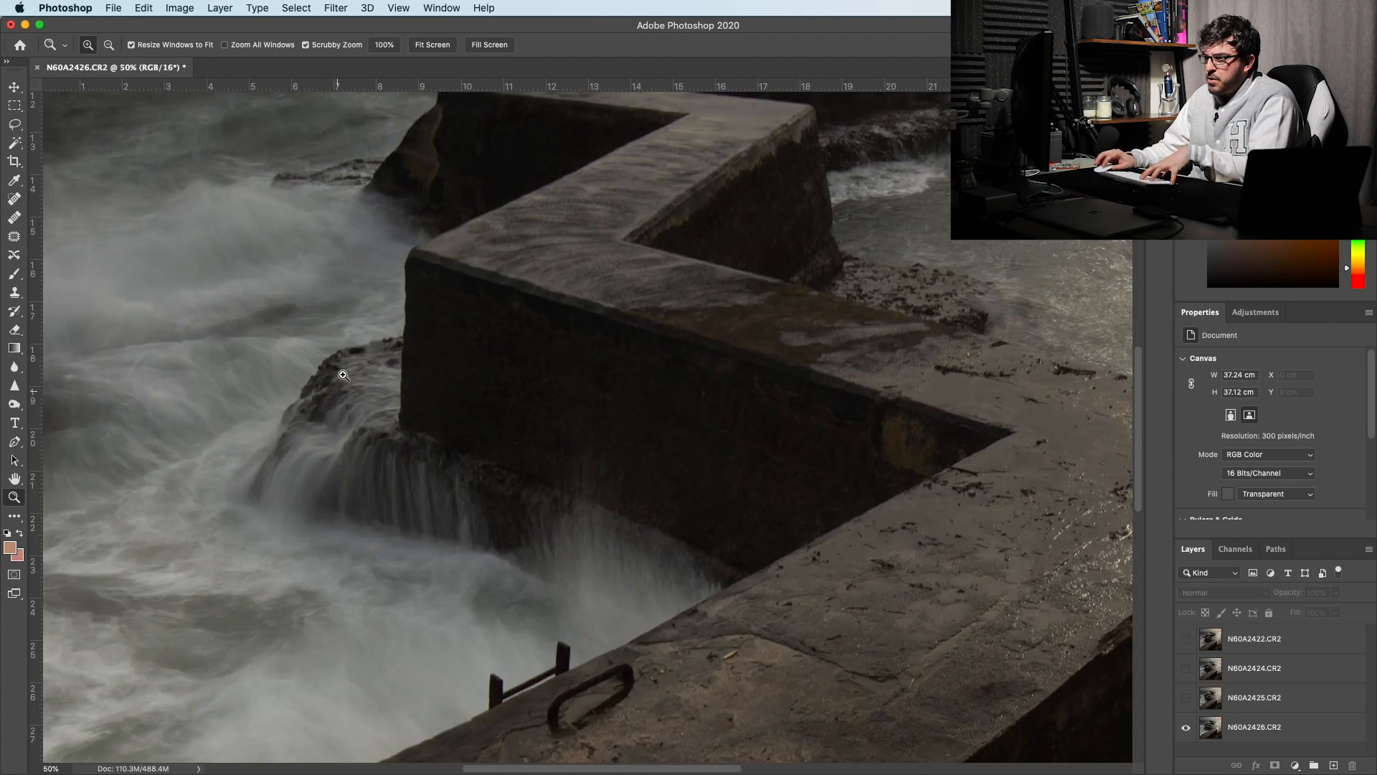
{"action": "right_click", "coordinate": [372, 444]}
{"action": "left_click", "coordinate": [402, 458]}
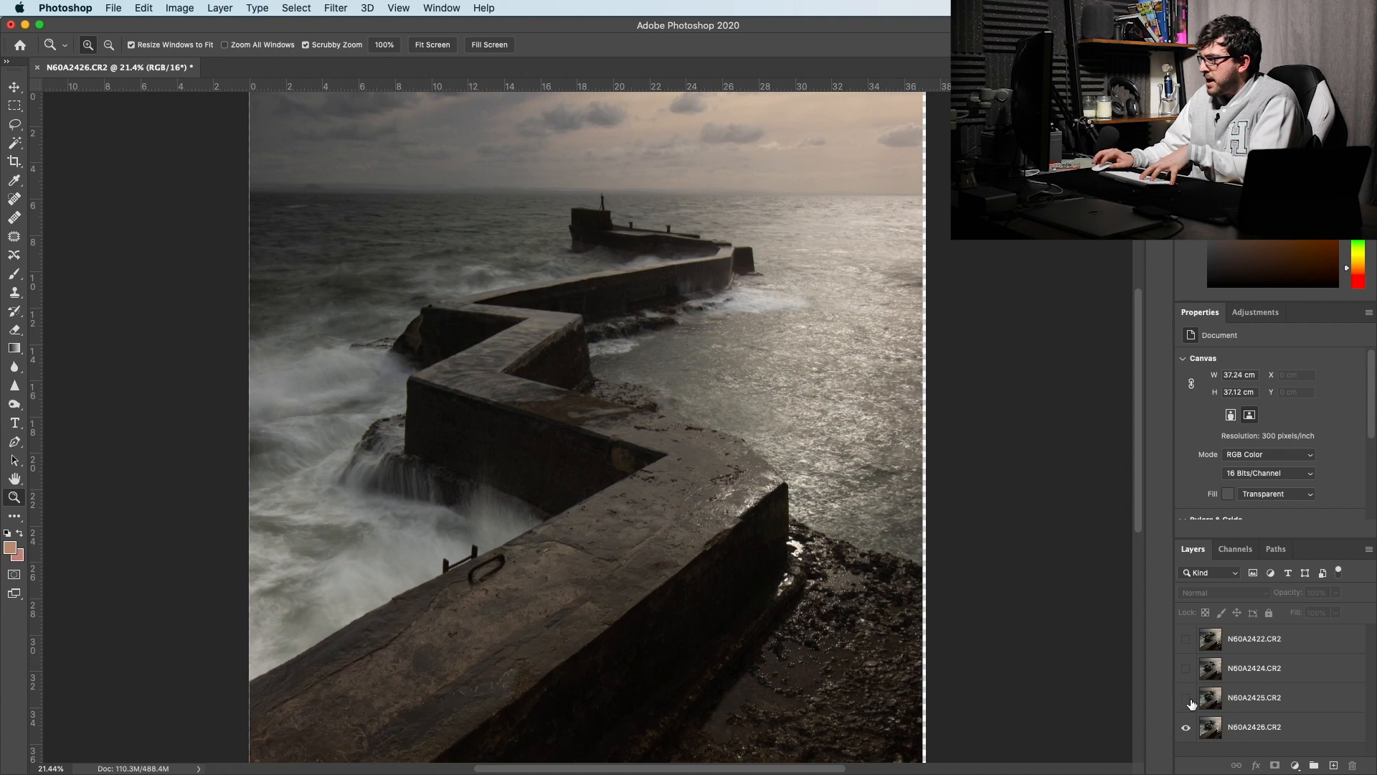
- Toggle the N60A2425.CR2 layer repeatedly to compare its waves with N60A2426.CR2, leaving it visible
{"action": "left_click", "coordinate": [1186, 698]}
{"action": "left_click", "coordinate": [1189, 701]}
{"action": "left_click", "coordinate": [1190, 701]}
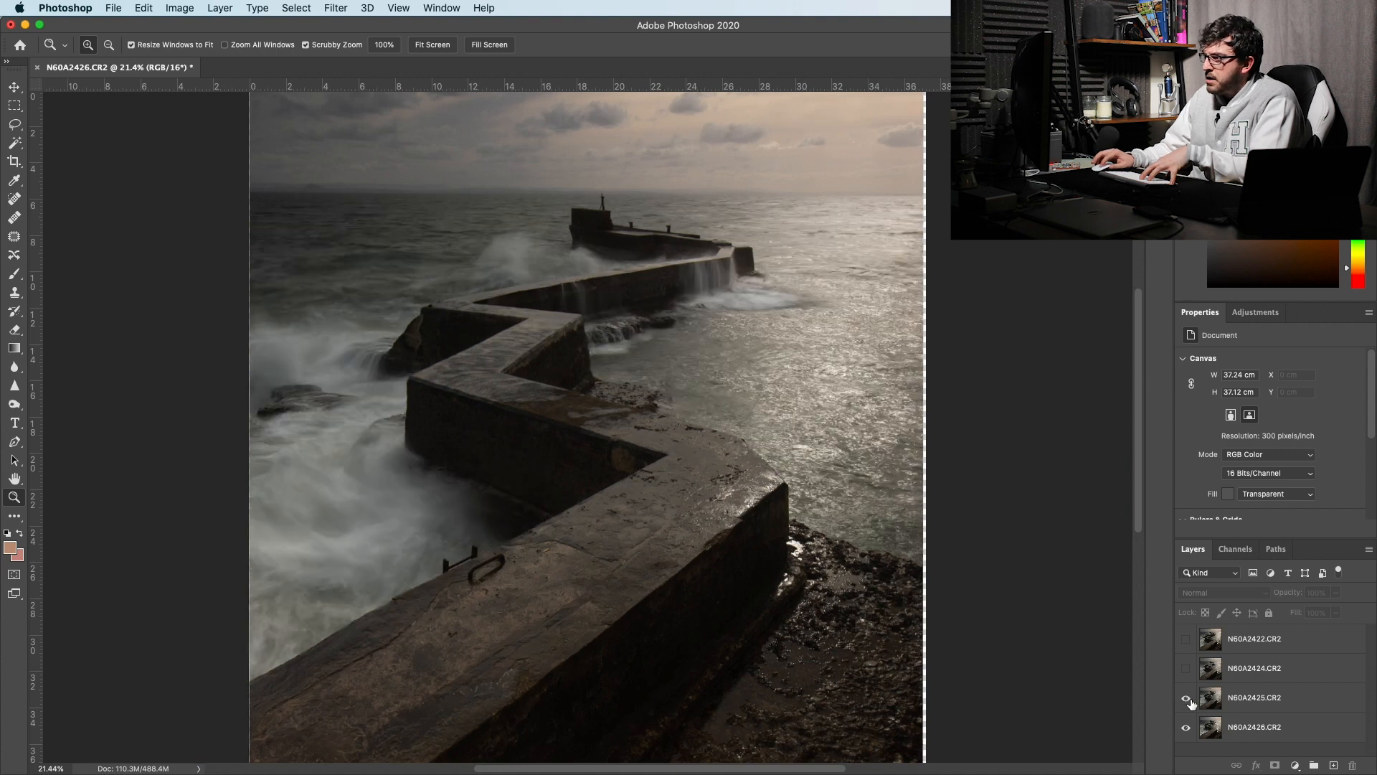
{"action": "left_click", "coordinate": [1187, 700]}
{"action": "left_click", "coordinate": [1188, 699]}
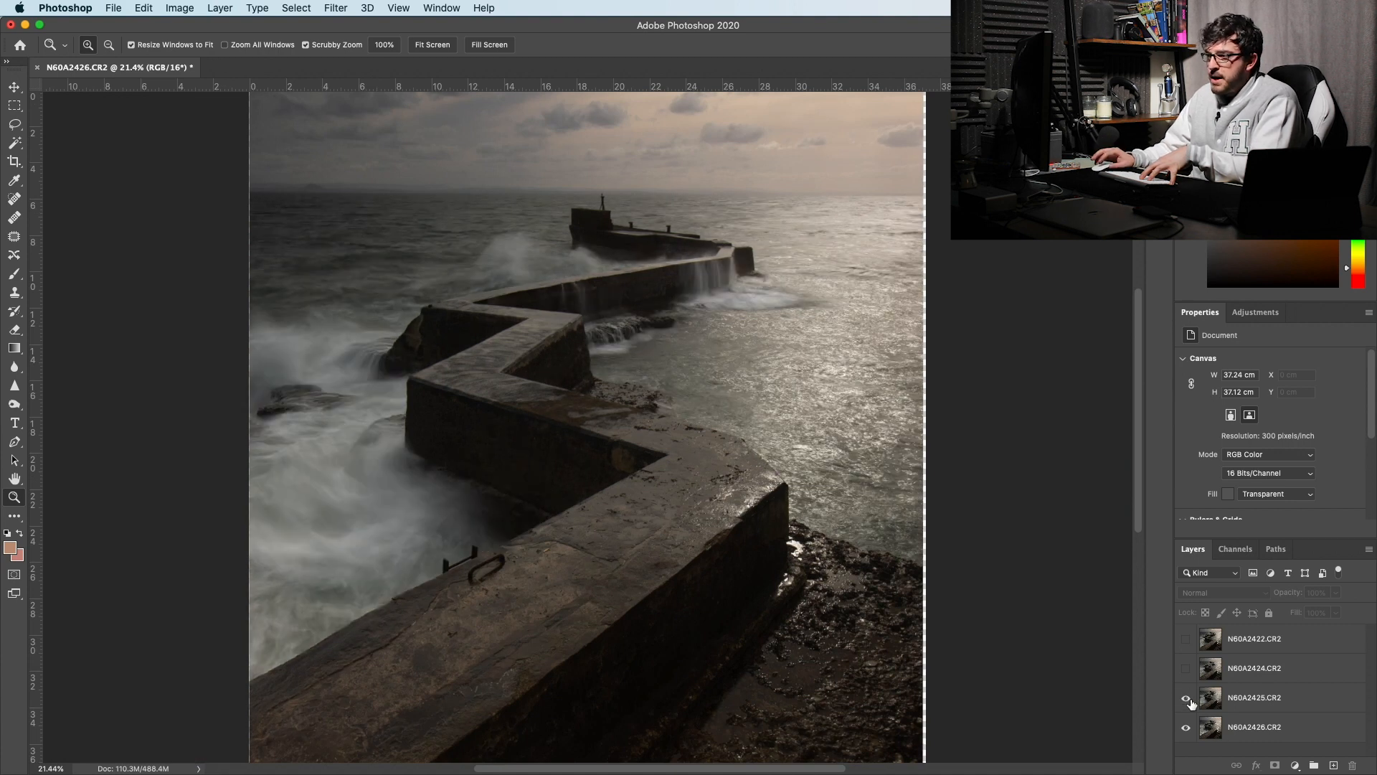
{"action": "left_click", "coordinate": [1187, 699]}
{"action": "left_click", "coordinate": [1187, 700]}
{"action": "left_click", "coordinate": [1188, 699]}
{"action": "left_click", "coordinate": [1187, 700]}
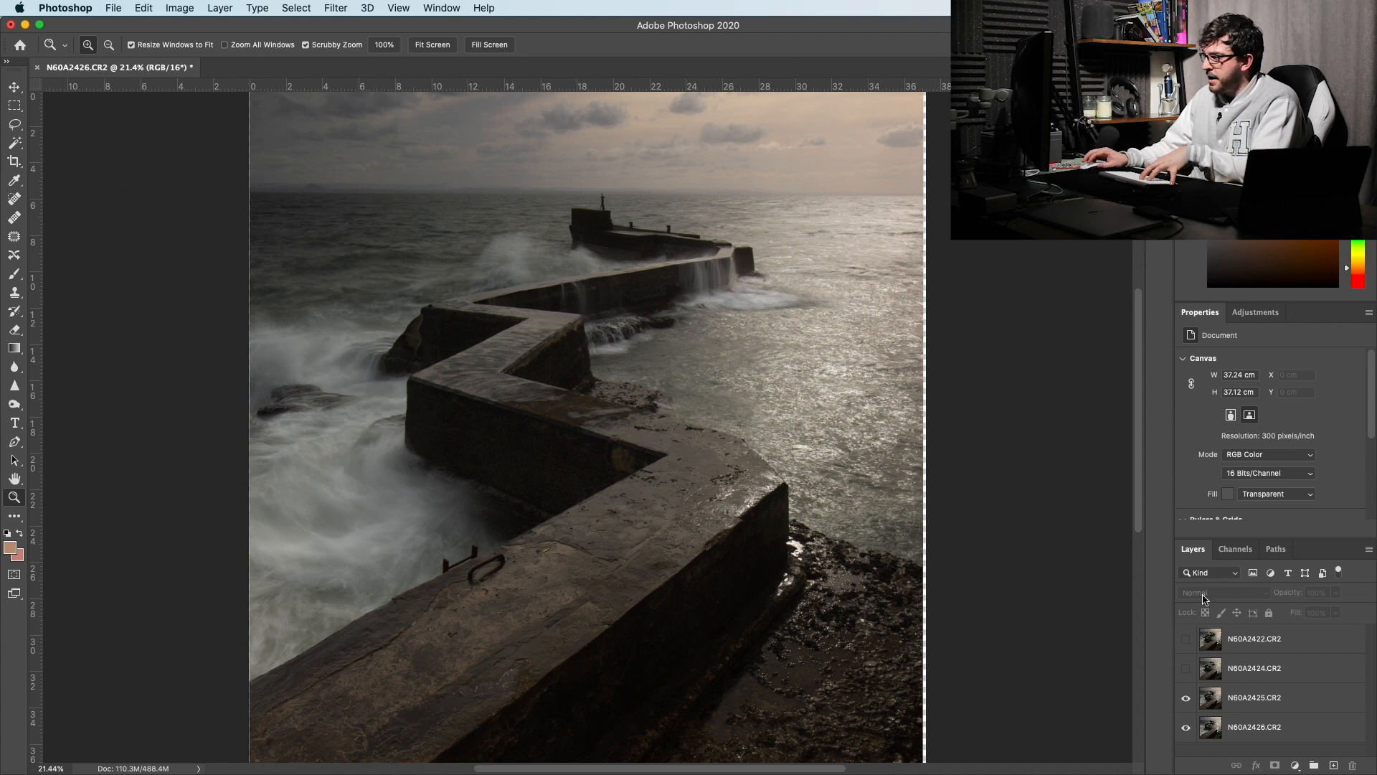
- Add a layer mask to N60A2425.CR2, invert it to black, and activate the Brush tool with white as foreground
{"action": "left_click", "coordinate": [1266, 706]}
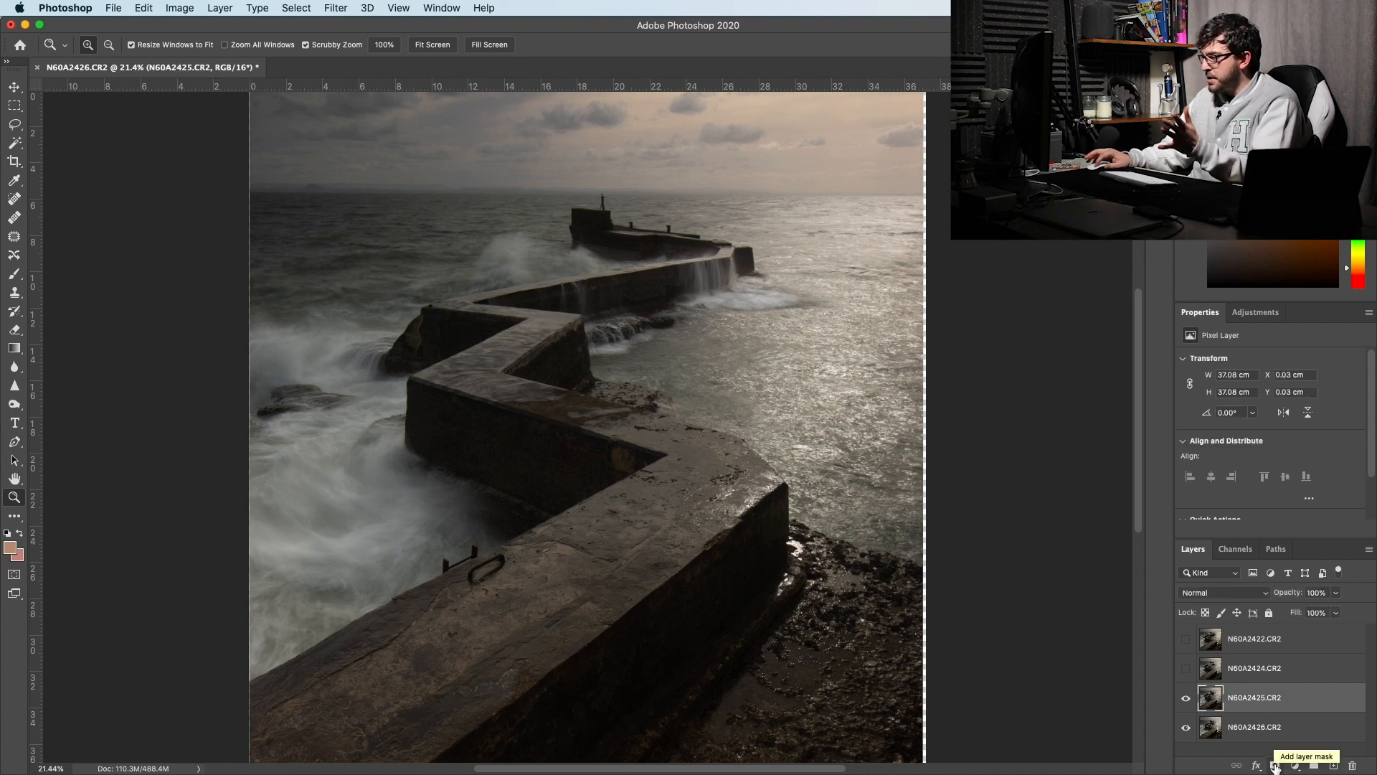
{"action": "left_click", "coordinate": [1276, 766]}
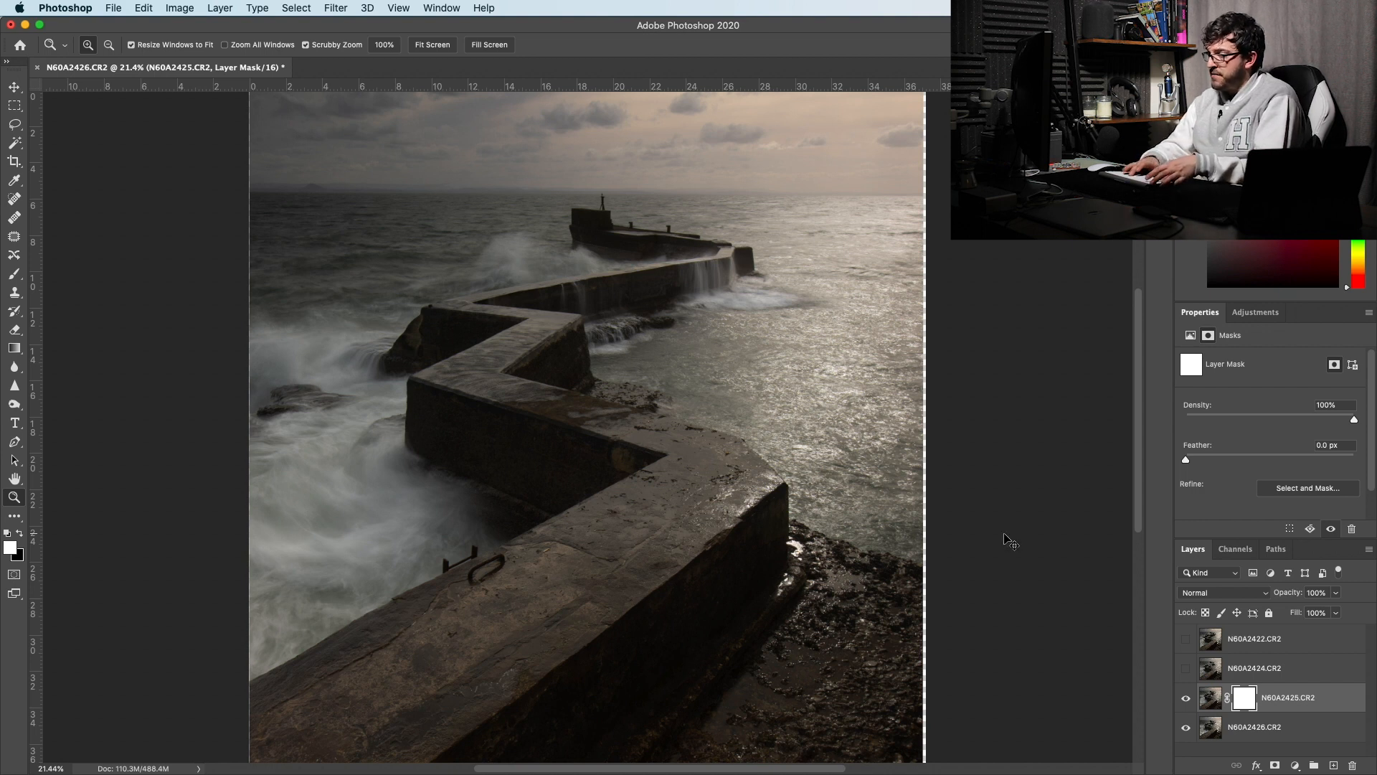
{"action": "key", "text": "super+i"}
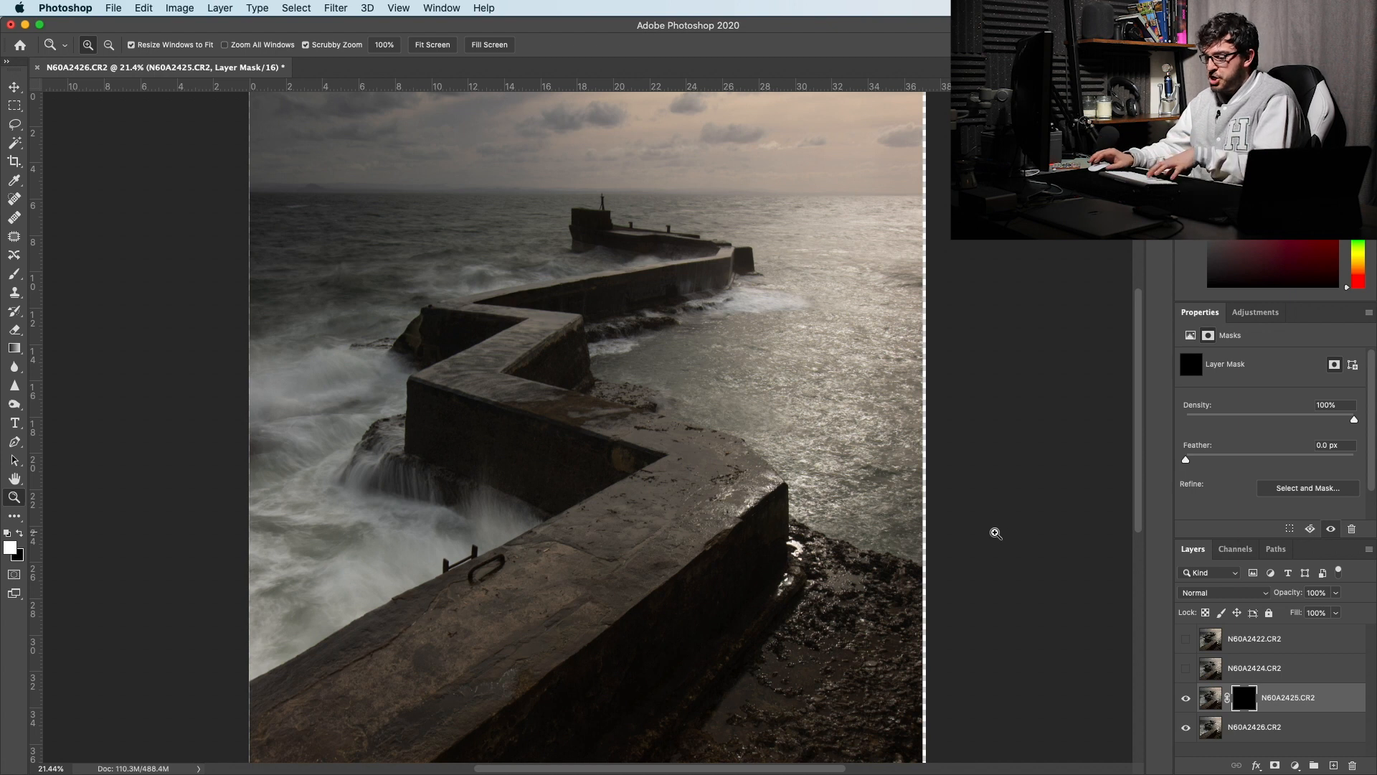
{"action": "key", "text": "b"}
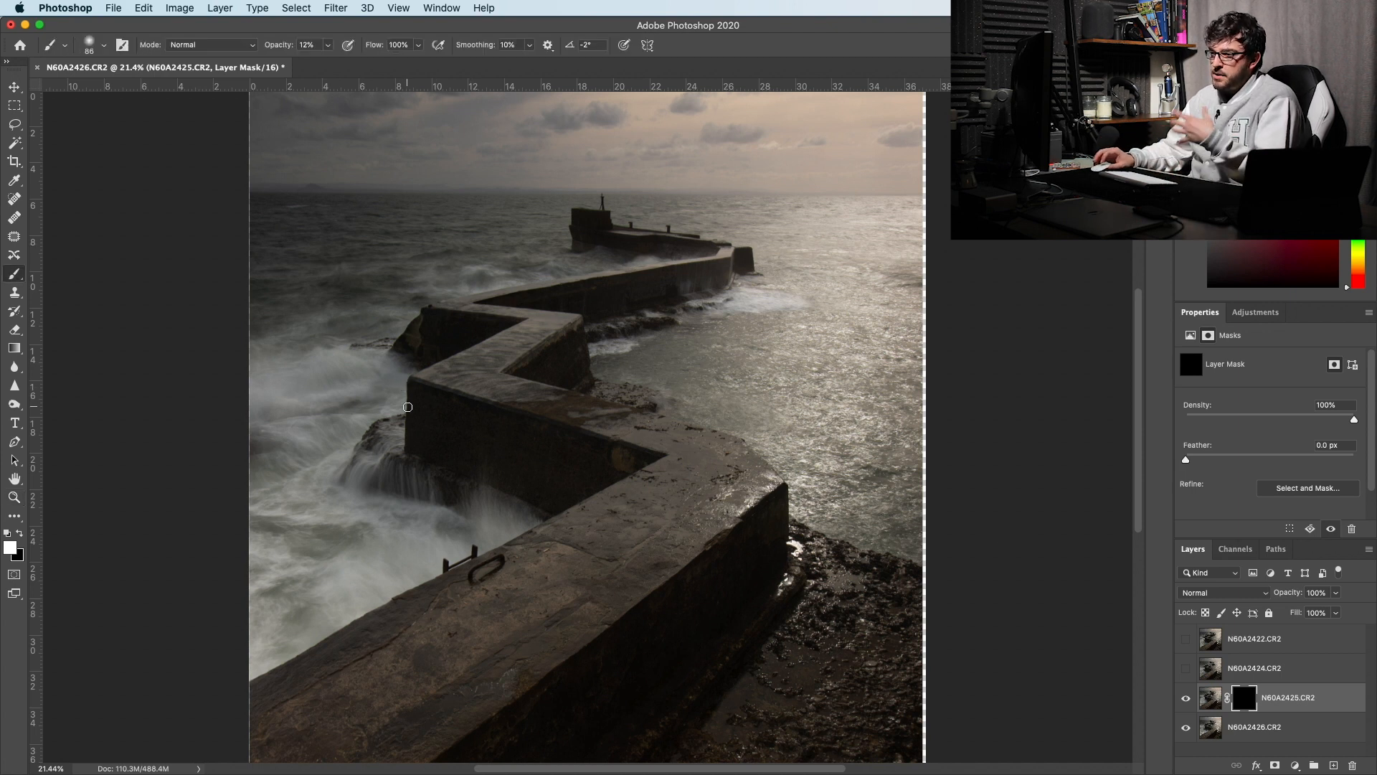
- With a 198 px brush at 73% opacity, paint white on the N60A2425.CR2 mask over the water and rocks left of the pier's bend
{"action": "right_click", "coordinate": [407, 407]}
{"action": "left_click_drag", "start_coordinate": [524, 441], "coordinate": [552, 441]}
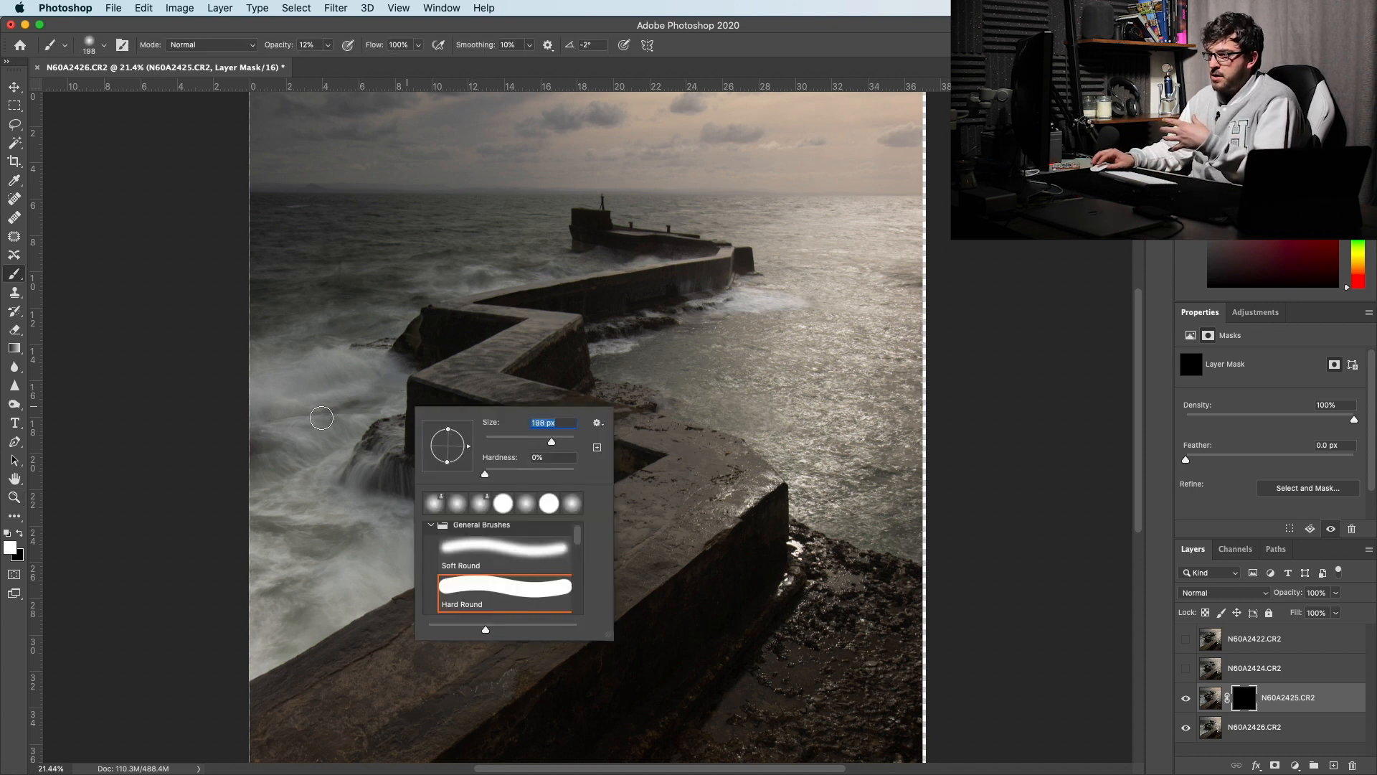
{"action": "left_click", "coordinate": [324, 45]}
{"action": "left_click_drag", "start_coordinate": [332, 65], "coordinate": [370, 64]}
{"action": "left_click", "coordinate": [419, 27]}
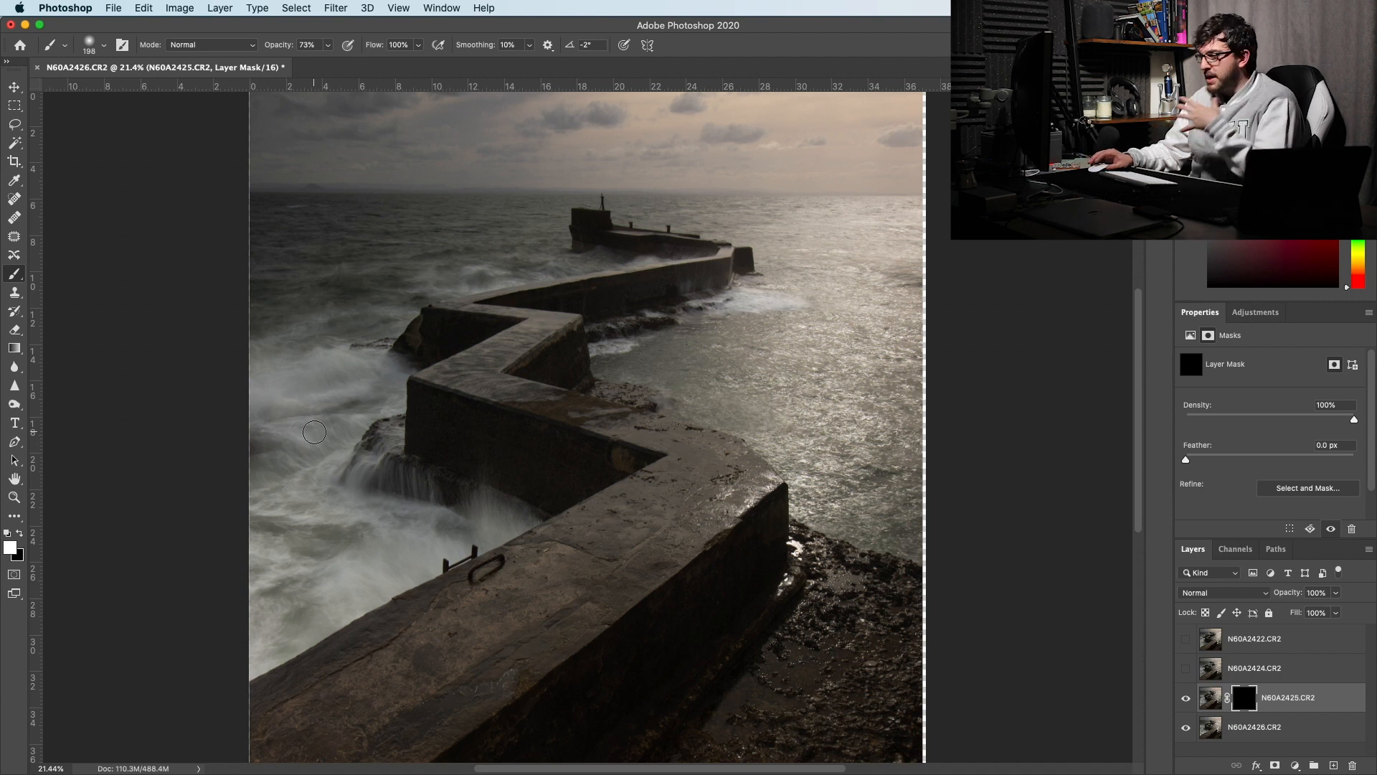
{"action": "mouse_move", "coordinate": [313, 429]}
{"action": "left_mouse_down"}
{"action": "mouse_move", "coordinate": [269, 448]}
{"action": "mouse_move", "coordinate": [267, 416]}
{"action": "mouse_move", "coordinate": [312, 410]}
{"action": "mouse_move", "coordinate": [264, 402]}
{"action": "mouse_move", "coordinate": [272, 414]}
{"action": "mouse_move", "coordinate": [312, 394]}
{"action": "mouse_move", "coordinate": [373, 403]}
{"action": "mouse_move", "coordinate": [261, 371]}
{"action": "mouse_move", "coordinate": [321, 361]}
{"action": "mouse_move", "coordinate": [259, 333]}
{"action": "mouse_move", "coordinate": [364, 348]}
{"action": "mouse_move", "coordinate": [350, 355]}
{"action": "mouse_move", "coordinate": [382, 371]}
{"action": "mouse_move", "coordinate": [359, 325]}
{"action": "mouse_move", "coordinate": [323, 322]}
{"action": "mouse_move", "coordinate": [335, 310]}
{"action": "mouse_move", "coordinate": [234, 331]}
{"action": "mouse_move", "coordinate": [251, 353]}
{"action": "mouse_move", "coordinate": [239, 353]}
{"action": "mouse_move", "coordinate": [332, 332]}
{"action": "mouse_move", "coordinate": [298, 385]}
{"action": "mouse_move", "coordinate": [289, 364]}
{"action": "mouse_move", "coordinate": [260, 436]}
{"action": "mouse_move", "coordinate": [244, 410]}
{"action": "mouse_move", "coordinate": [247, 467]}
{"action": "mouse_move", "coordinate": [254, 438]}
{"action": "mouse_move", "coordinate": [269, 444]}
{"action": "mouse_move", "coordinate": [341, 391]}
{"action": "left_mouse_up"}
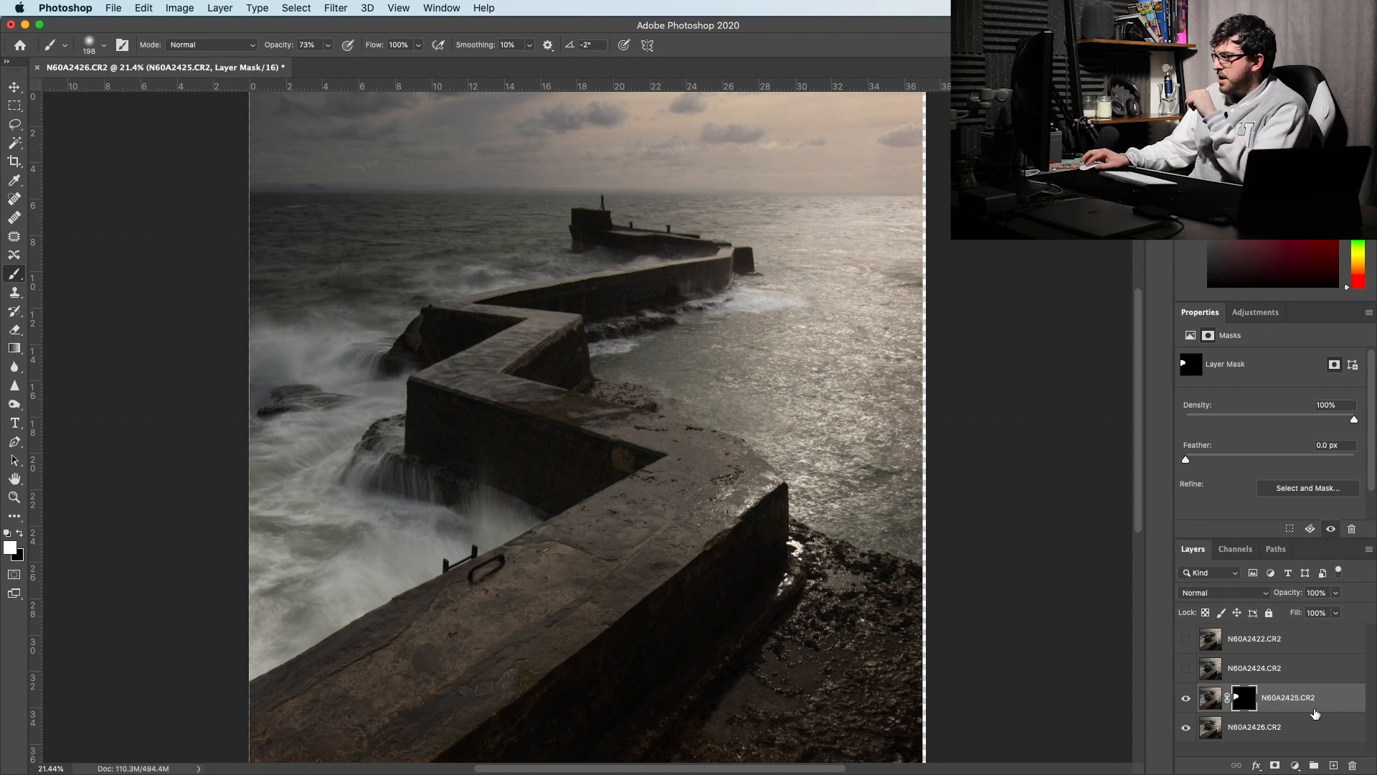
- Toggle the N60A2425.CR2 layer repeatedly to compare the masked-in water around the rocks left of the pier
{"action": "left_click", "coordinate": [1187, 698]}
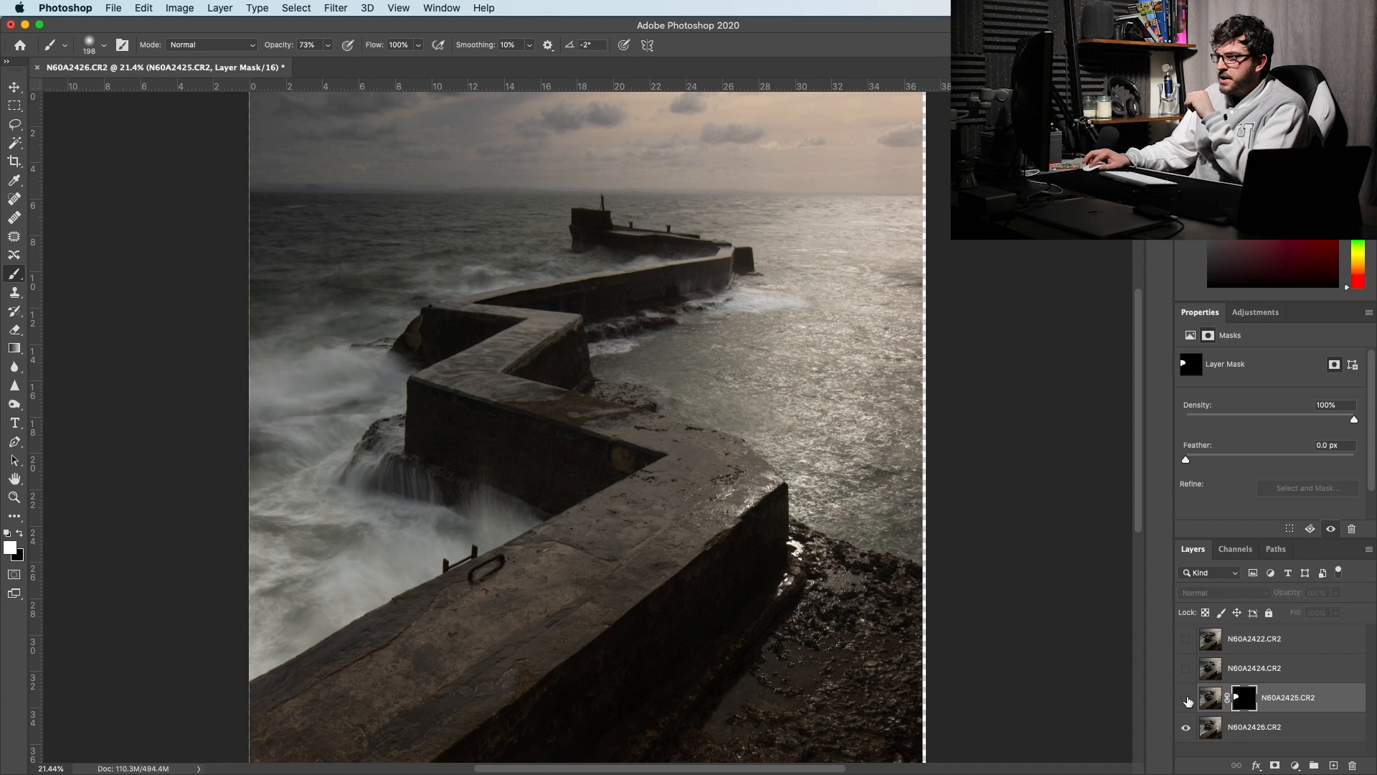
{"action": "left_click", "coordinate": [1186, 698]}
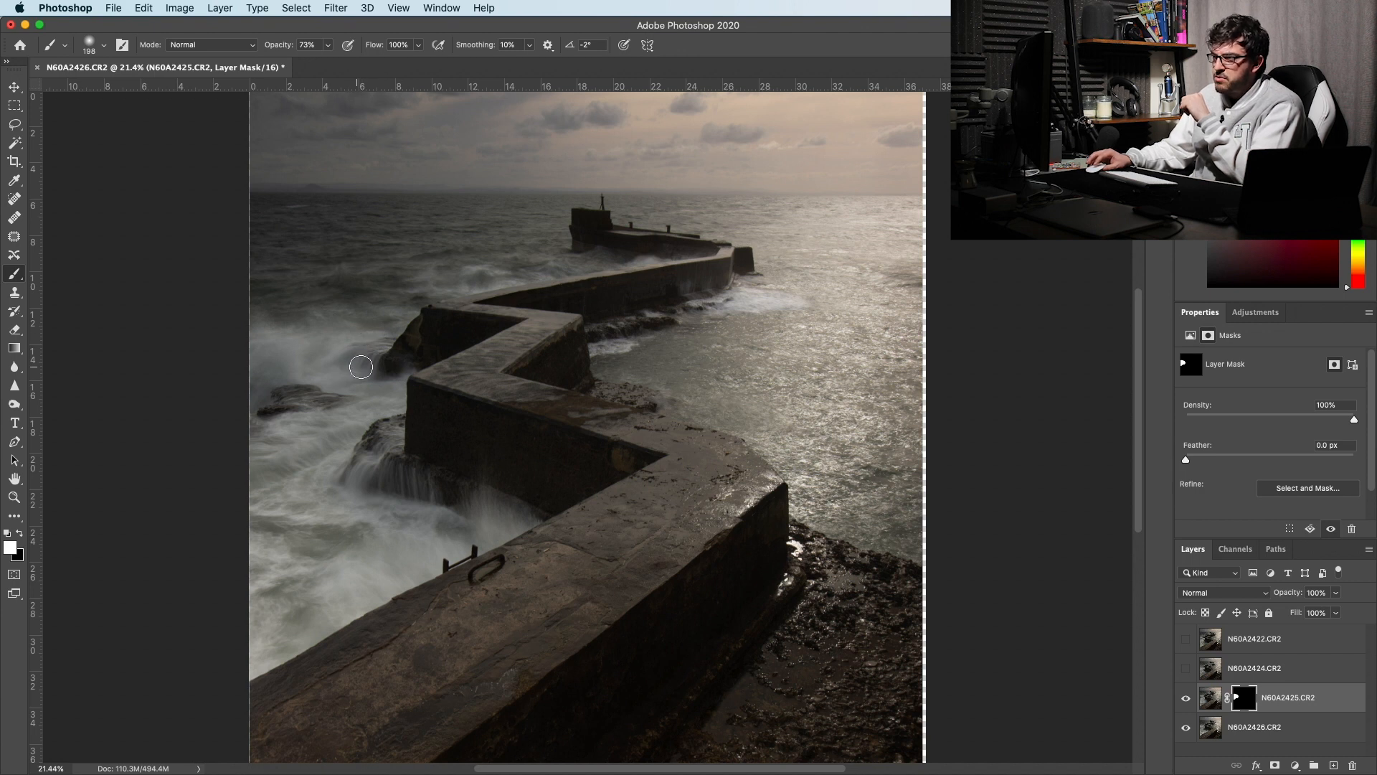
{"action": "left_click", "coordinate": [1187, 698]}
{"action": "left_click", "coordinate": [1187, 698]}
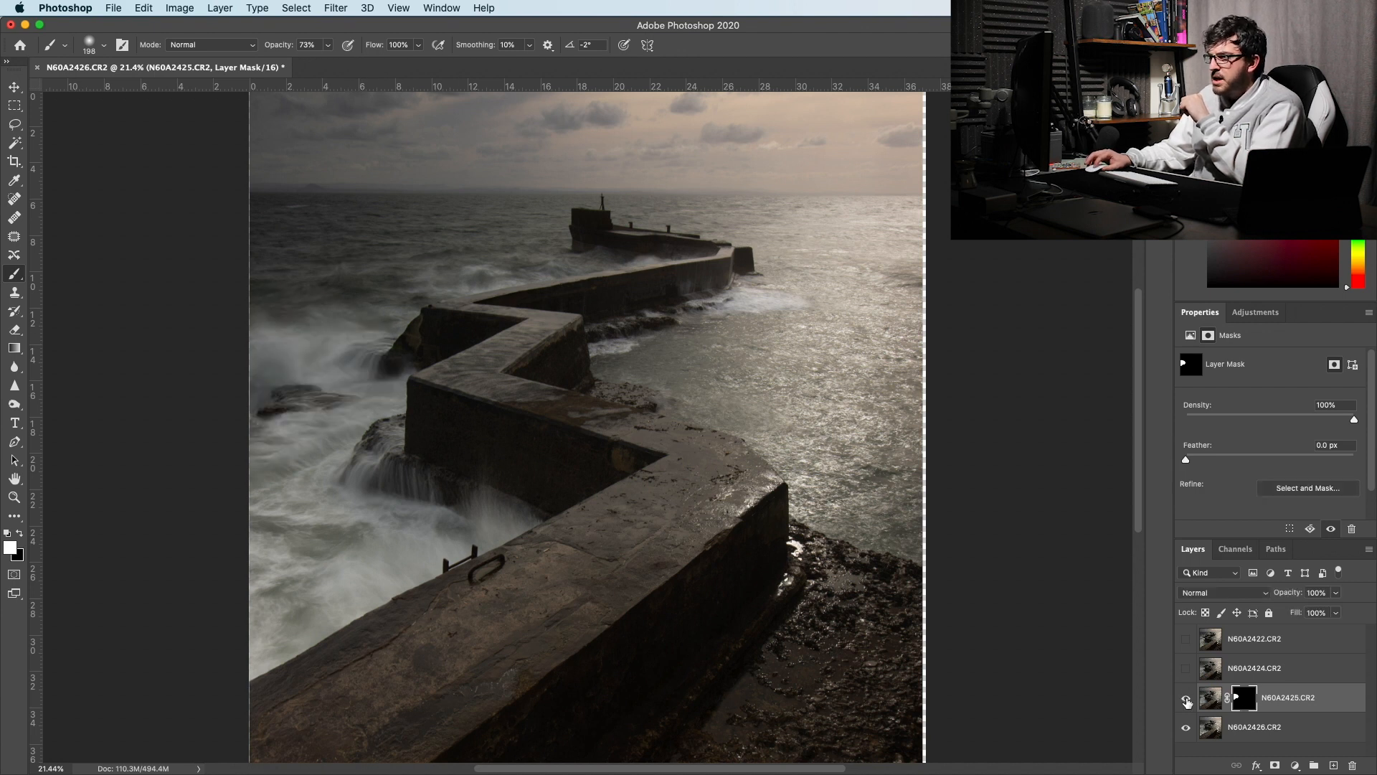
{"action": "left_click", "coordinate": [1187, 699]}
{"action": "left_click", "coordinate": [1187, 699]}
{"action": "left_click", "coordinate": [1187, 699]}
{"action": "left_click", "coordinate": [1186, 699]}
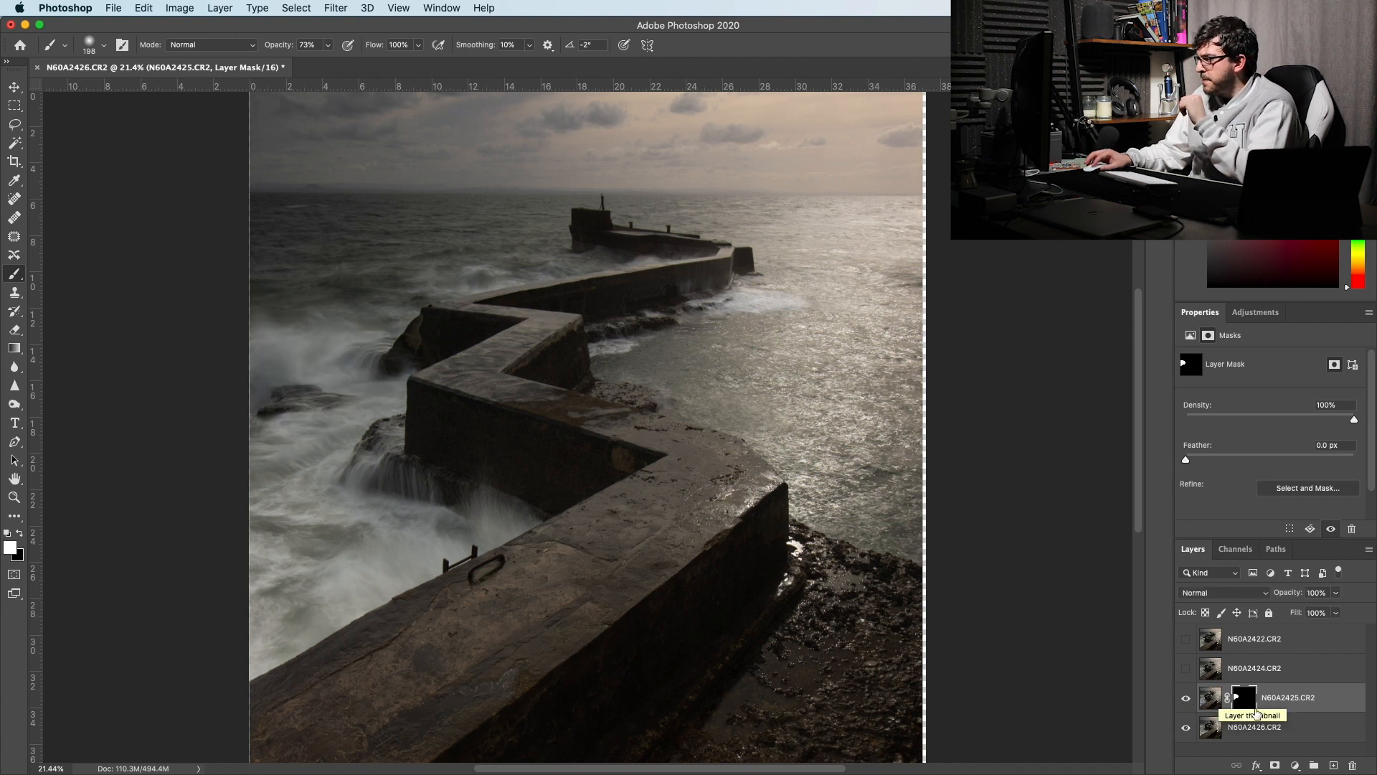
- Paint white on the N60A2425.CR2 mask over the spilling water and foam at the far end of the pier
{"action": "mouse_move", "coordinate": [707, 266]}
{"action": "left_mouse_down"}
{"action": "mouse_move", "coordinate": [722, 307]}
{"action": "mouse_move", "coordinate": [681, 269]}
{"action": "mouse_move", "coordinate": [797, 301]}
{"action": "mouse_move", "coordinate": [740, 268]}
{"action": "mouse_move", "coordinate": [803, 307]}
{"action": "mouse_move", "coordinate": [754, 290]}
{"action": "left_mouse_up"}
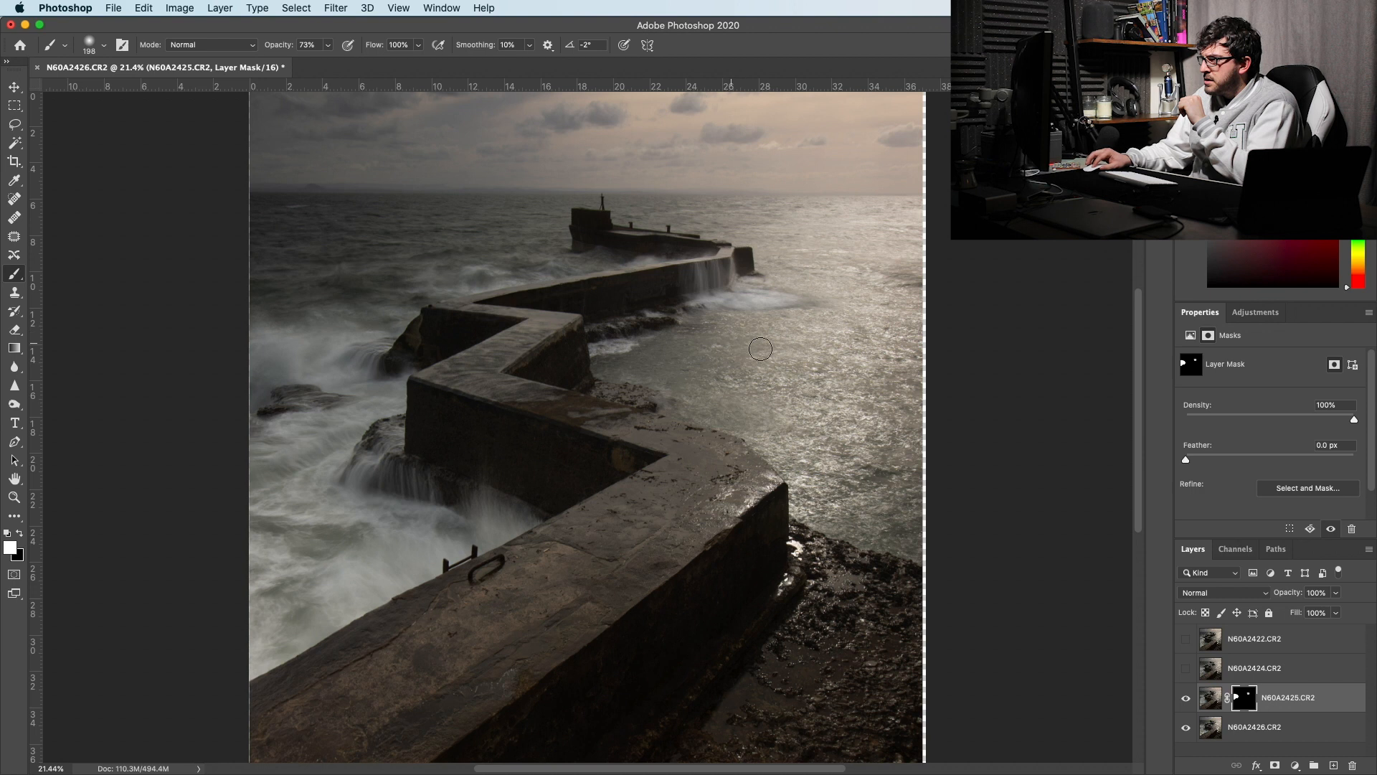
{"action": "mouse_move", "coordinate": [707, 278]}
{"action": "left_mouse_down"}
{"action": "mouse_move", "coordinate": [721, 260]}
{"action": "mouse_move", "coordinate": [700, 280]}
{"action": "mouse_move", "coordinate": [719, 301]}
{"action": "mouse_move", "coordinate": [712, 273]}
{"action": "left_mouse_up"}
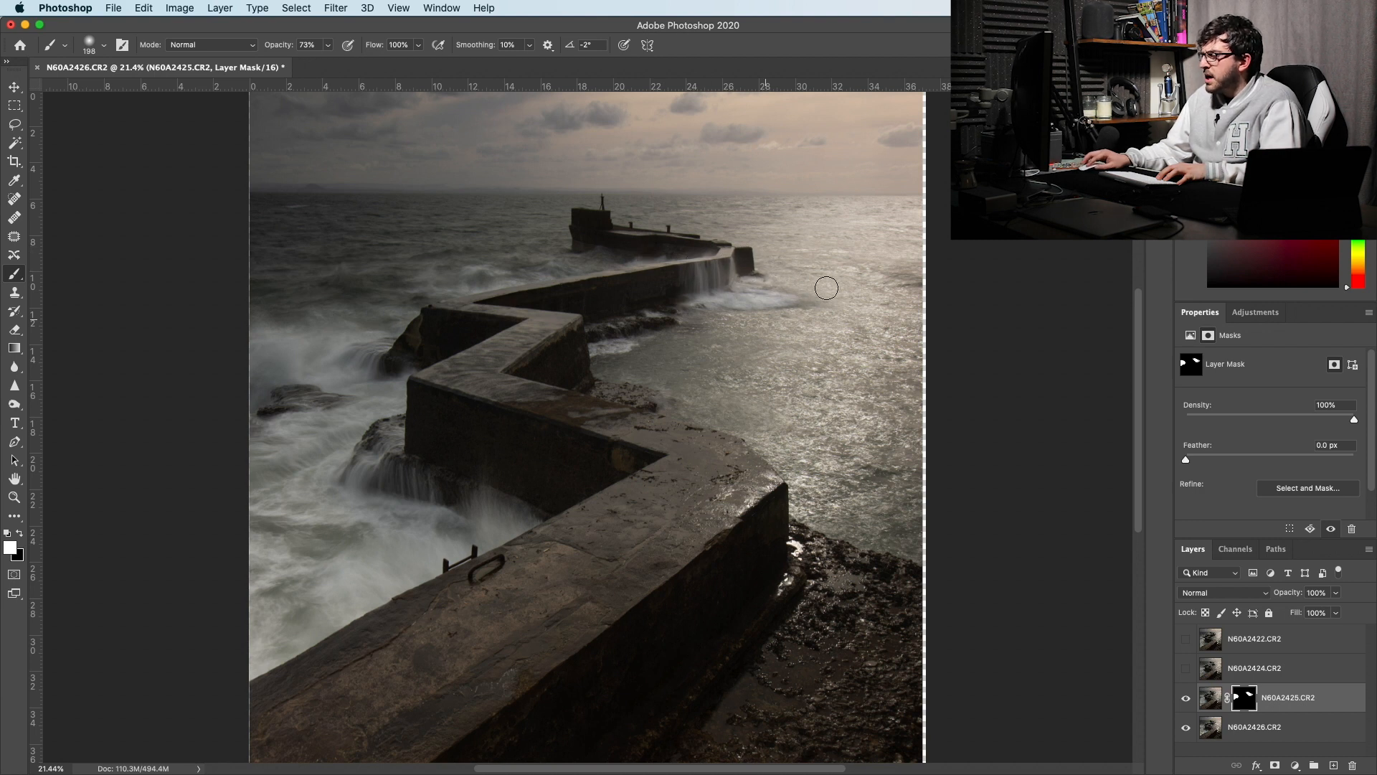
{"action": "left_click_drag", "start_coordinate": [787, 291], "coordinate": [707, 275]}
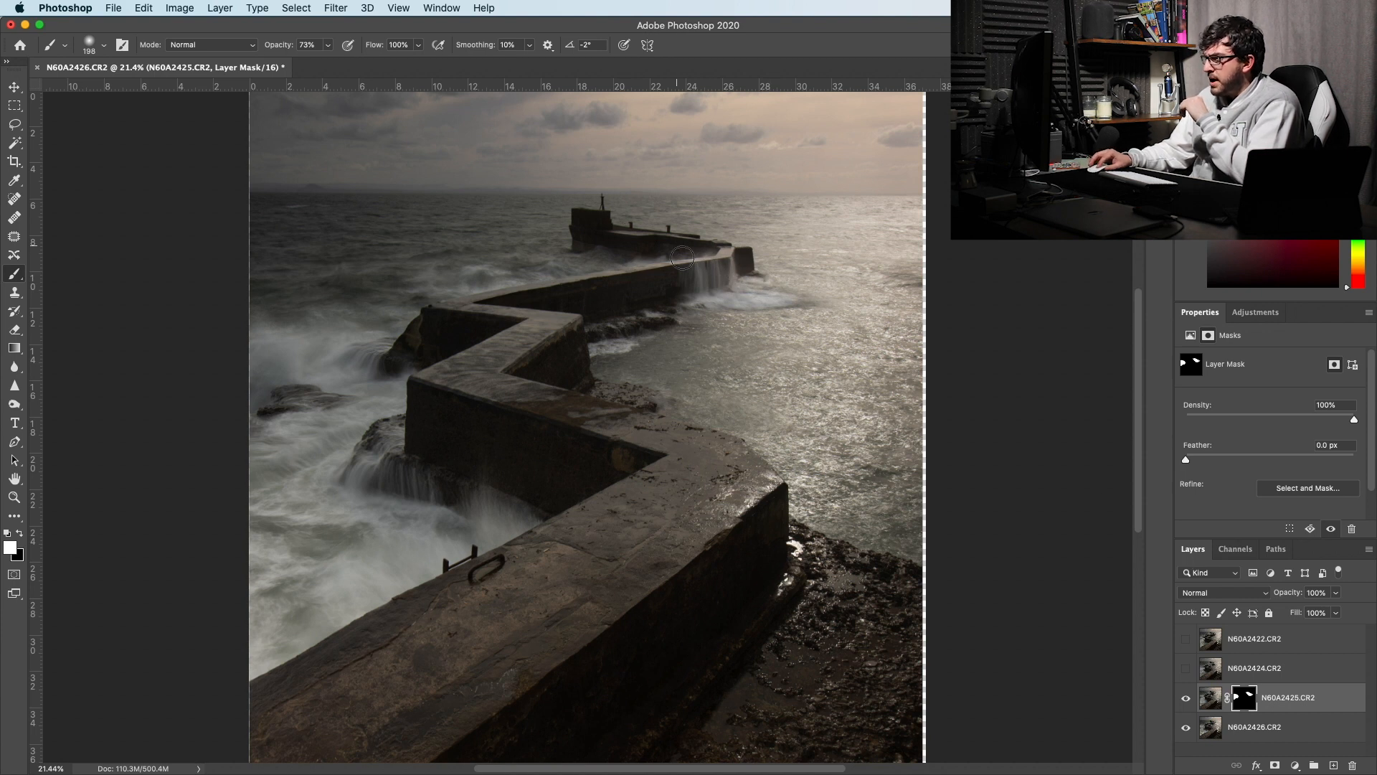
- Toggle the N60A2425.CR2 layer off and on to compare the blended water at the pier's far end
{"action": "left_click", "coordinate": [1186, 699]}
{"action": "left_click", "coordinate": [1186, 700]}
{"action": "left_click", "coordinate": [1186, 700]}
{"action": "left_click", "coordinate": [1186, 699]}
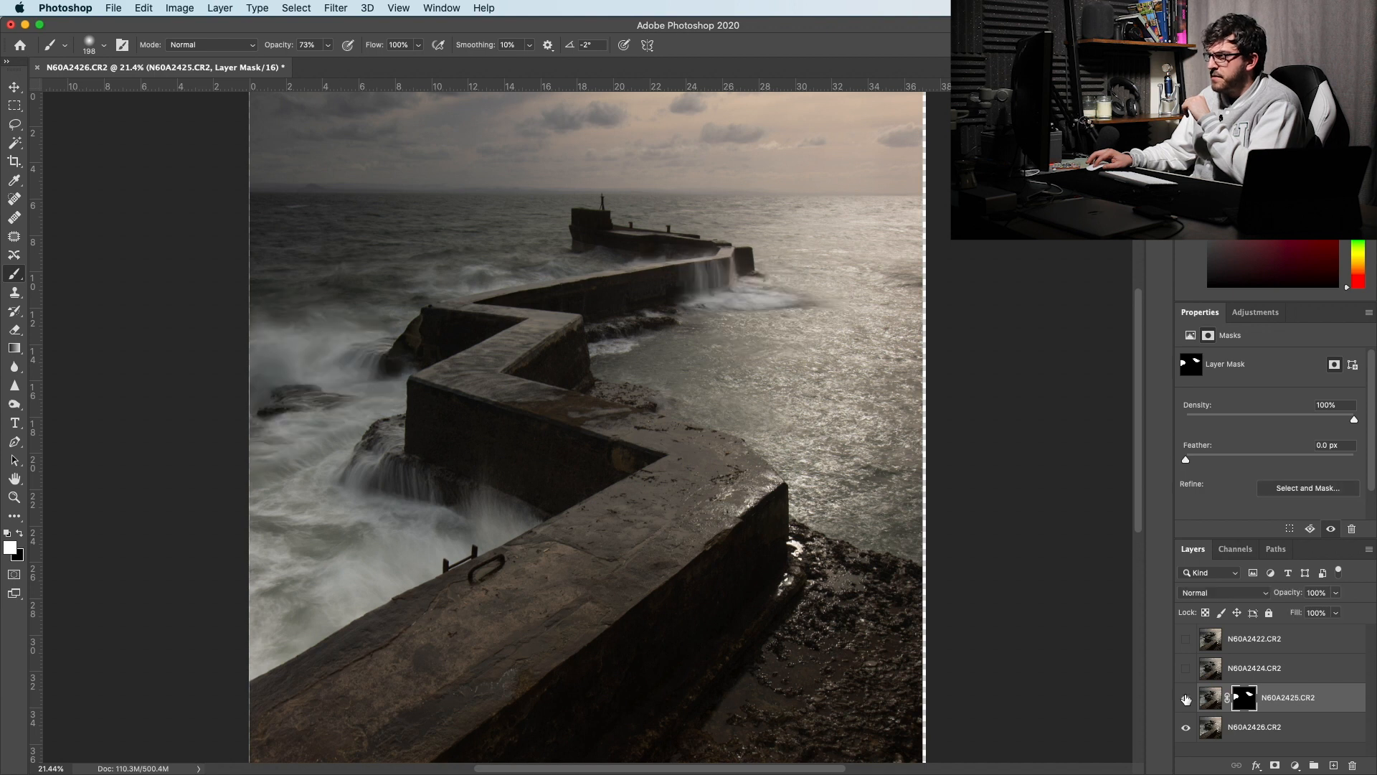
{"action": "left_click", "coordinate": [1186, 700]}
{"action": "left_click", "coordinate": [1186, 700]}
{"action": "left_click", "coordinate": [1186, 700]}
{"action": "left_click", "coordinate": [1186, 699]}
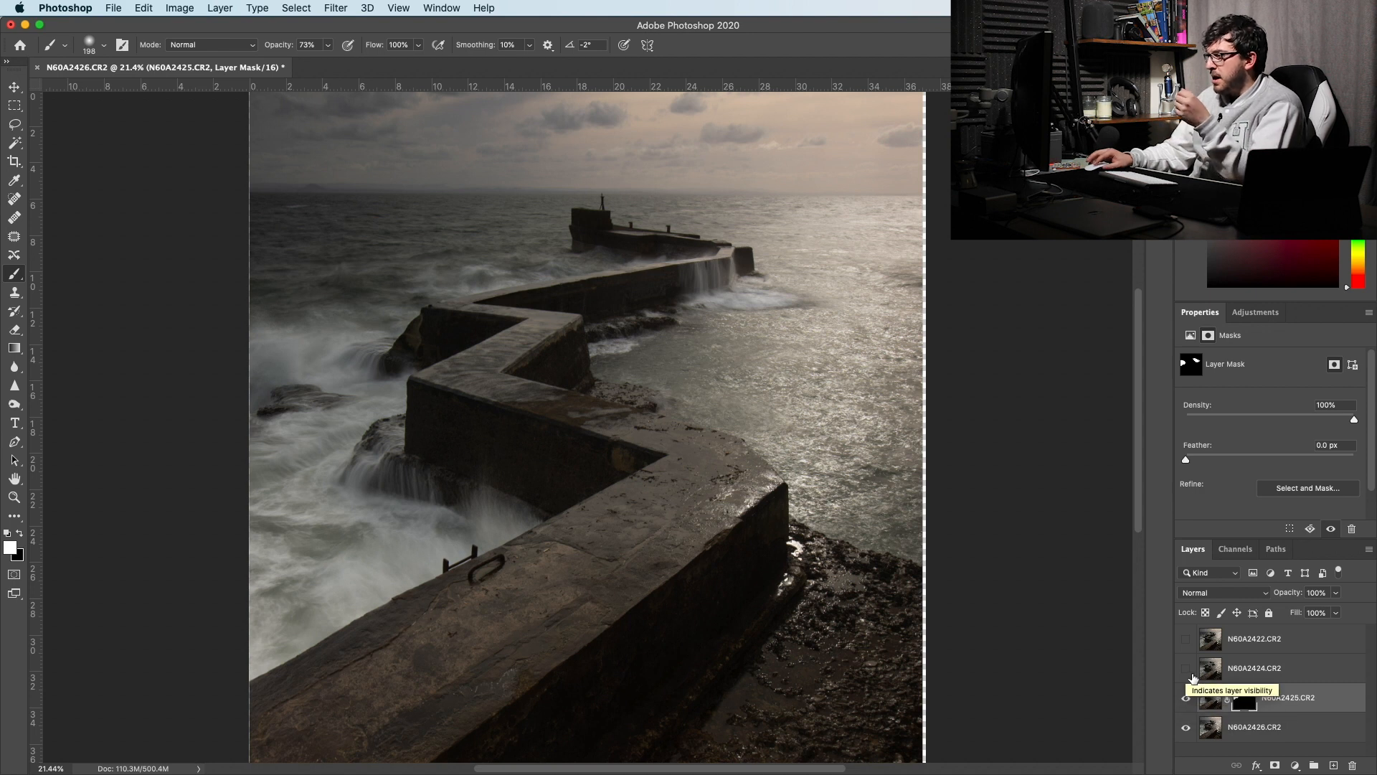
- Disable and re-enable the N60A2425.CR2 layer mask repeatedly to compare the full frame with the masked blend, leaving the mask enabled
{"action": "left_click", "coordinate": [1248, 703], "text": "shift"}
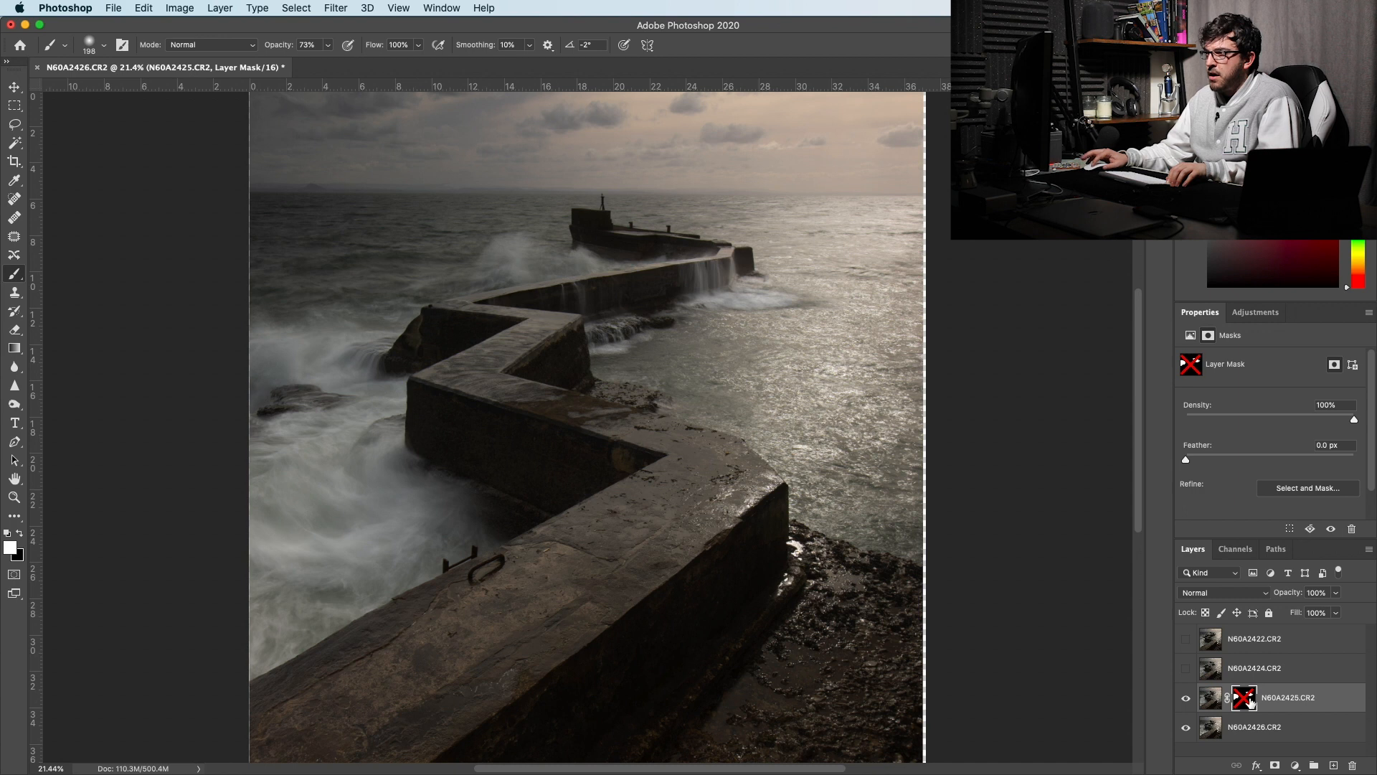
{"action": "left_click", "coordinate": [1249, 702], "text": "shift"}
{"action": "left_click", "coordinate": [1249, 702], "text": "shift"}
{"action": "left_click", "coordinate": [1249, 701], "text": "shift"}
{"action": "left_click", "coordinate": [1250, 701], "text": "shift"}
{"action": "left_click", "coordinate": [1250, 701], "text": "shift"}
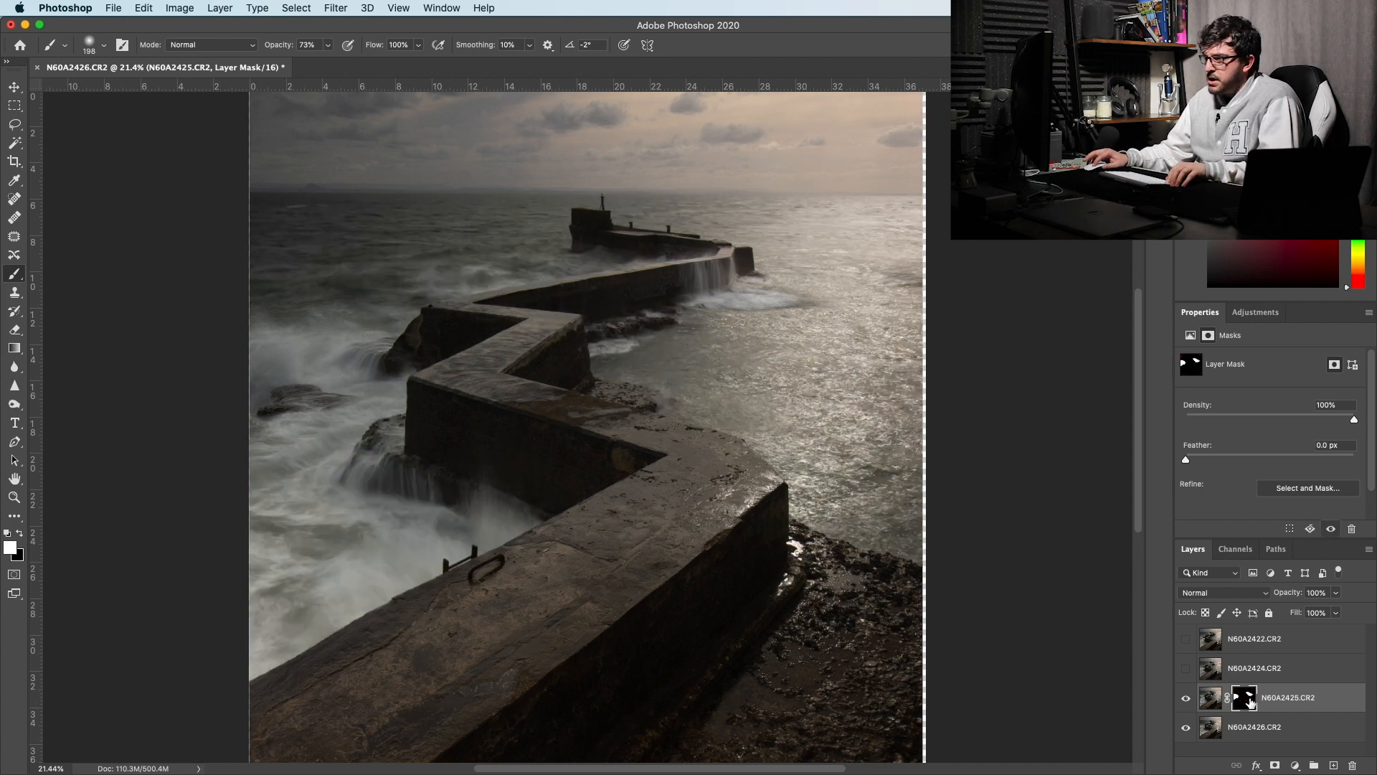
{"action": "left_click", "coordinate": [1250, 702], "text": "shift"}
{"action": "left_click", "coordinate": [1250, 701], "text": "shift"}
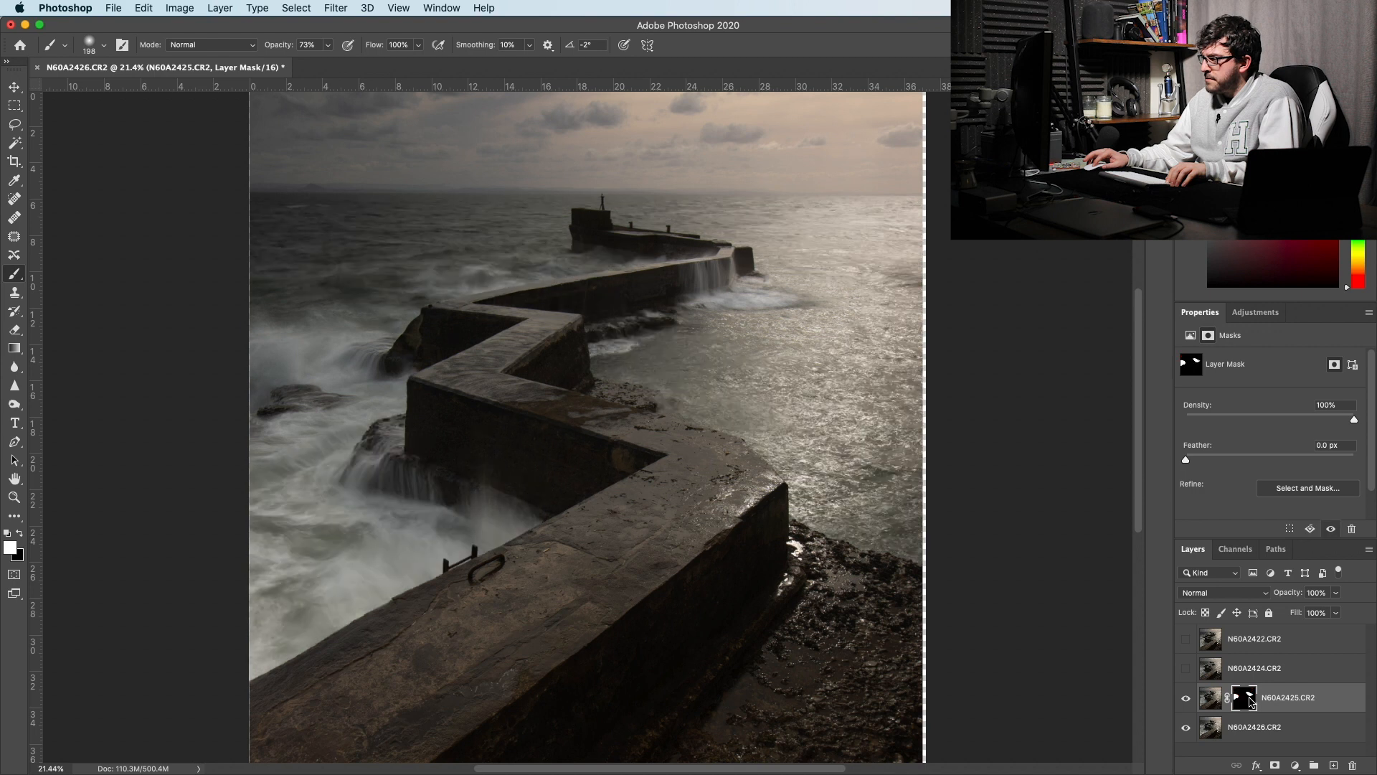
{"action": "left_click", "coordinate": [1250, 702], "text": "shift"}
{"action": "left_click", "coordinate": [1250, 702], "text": "shift"}
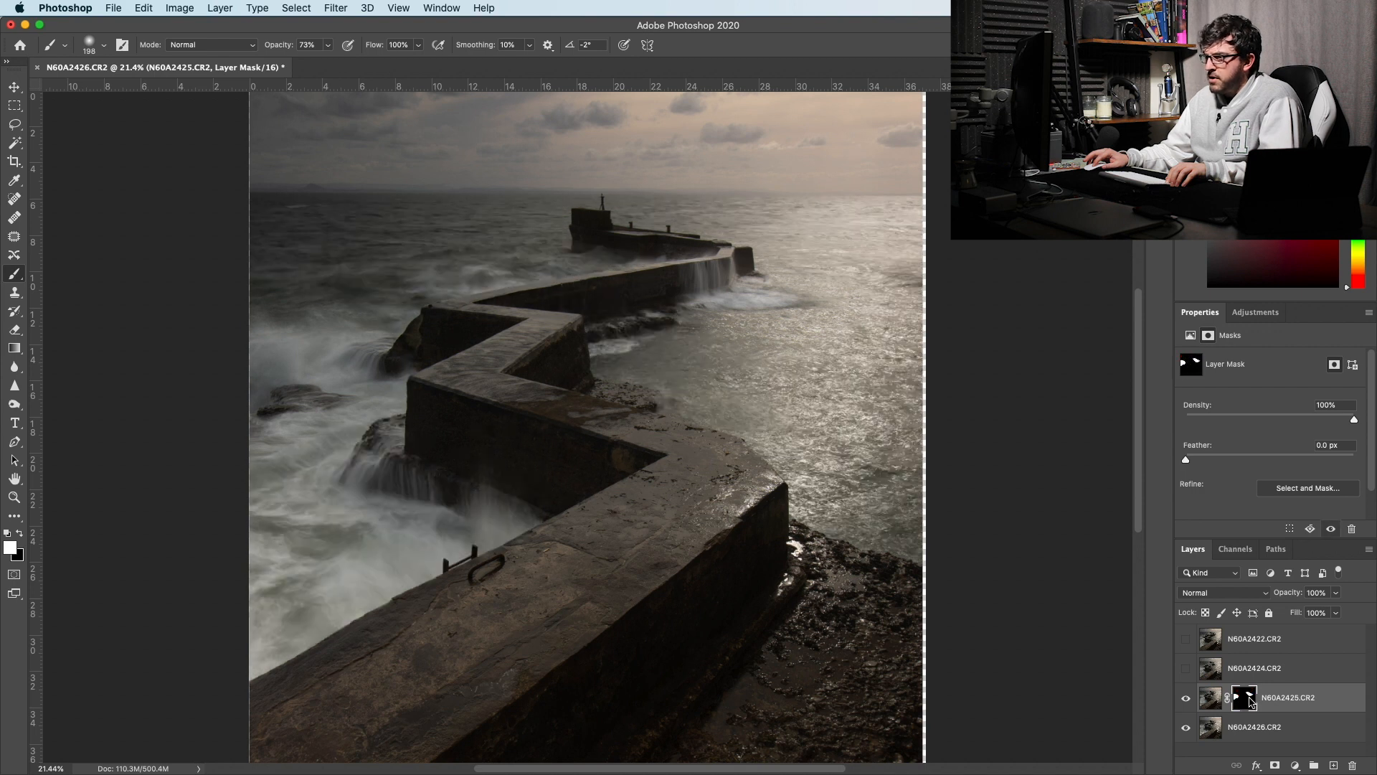
{"action": "left_click", "coordinate": [1250, 702], "text": "shift"}
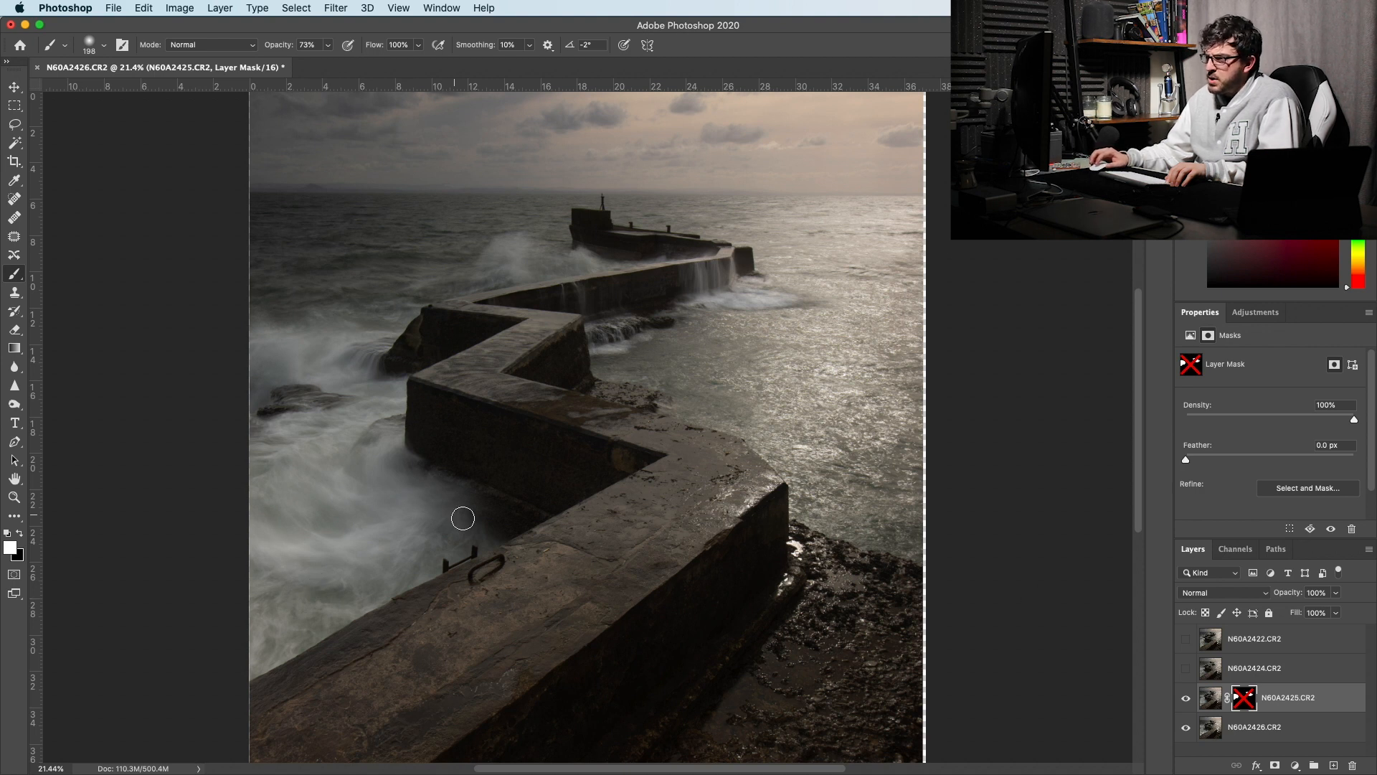
{"action": "left_click", "coordinate": [1247, 697], "text": "shift"}
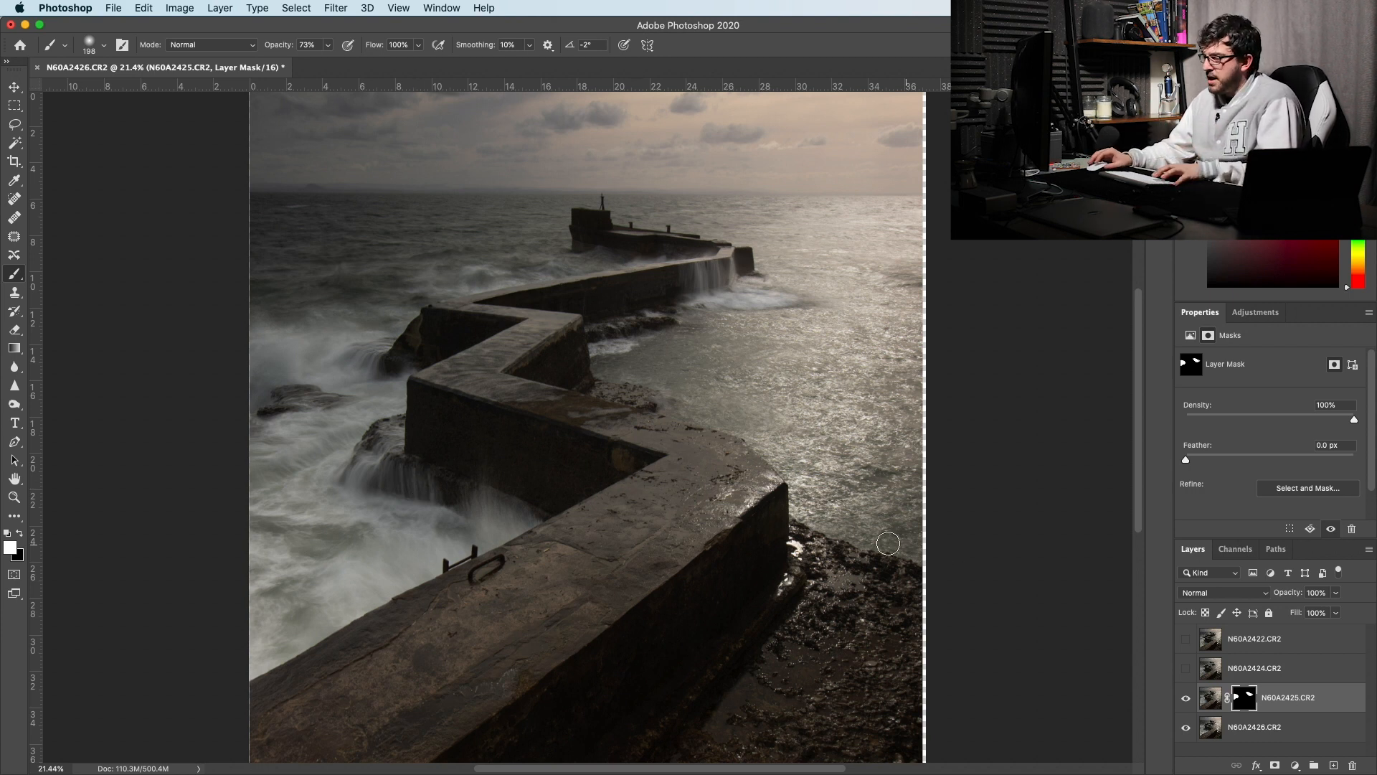
- Show N60A2424.CR2, give it an inverted black mask, and paint in its water spilling over the middle pier wall
{"action": "left_click", "coordinate": [1186, 669]}
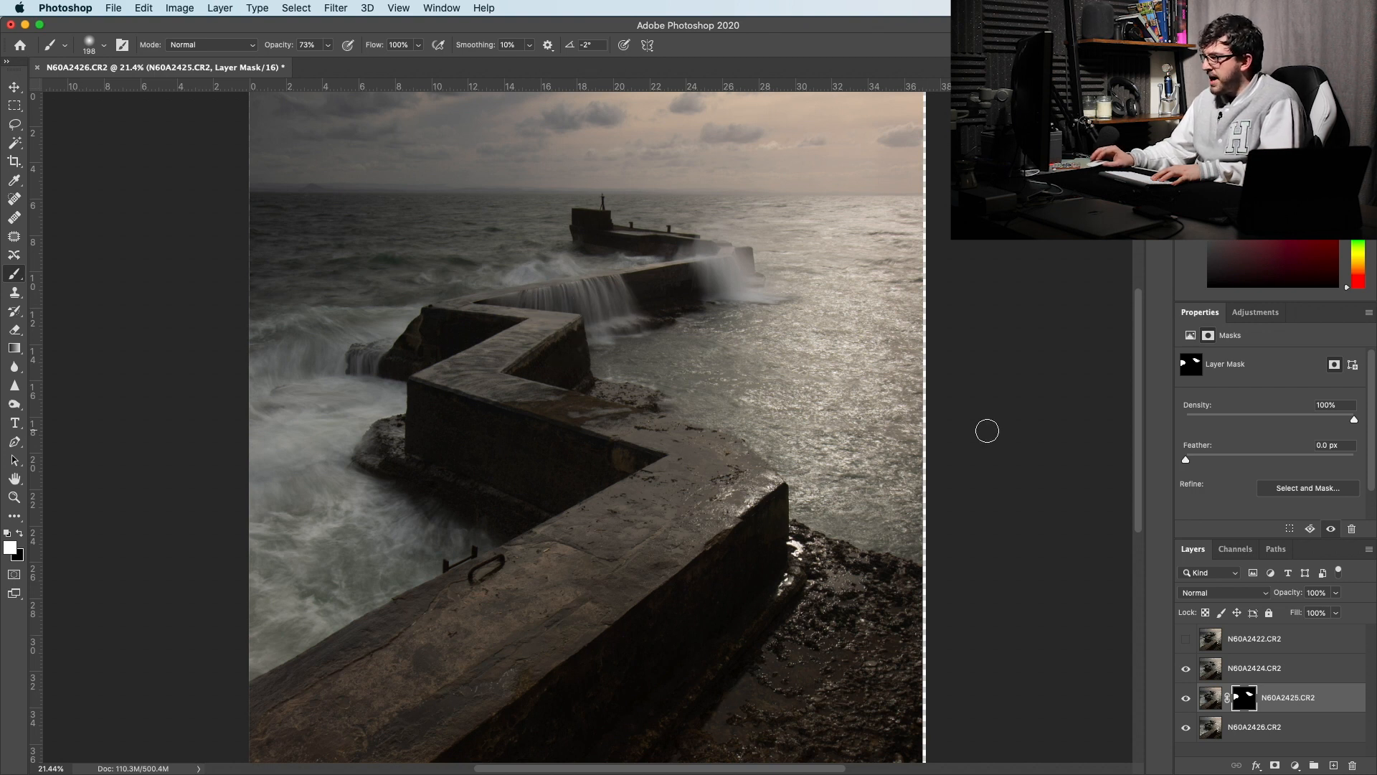
{"action": "left_click", "coordinate": [1263, 664]}
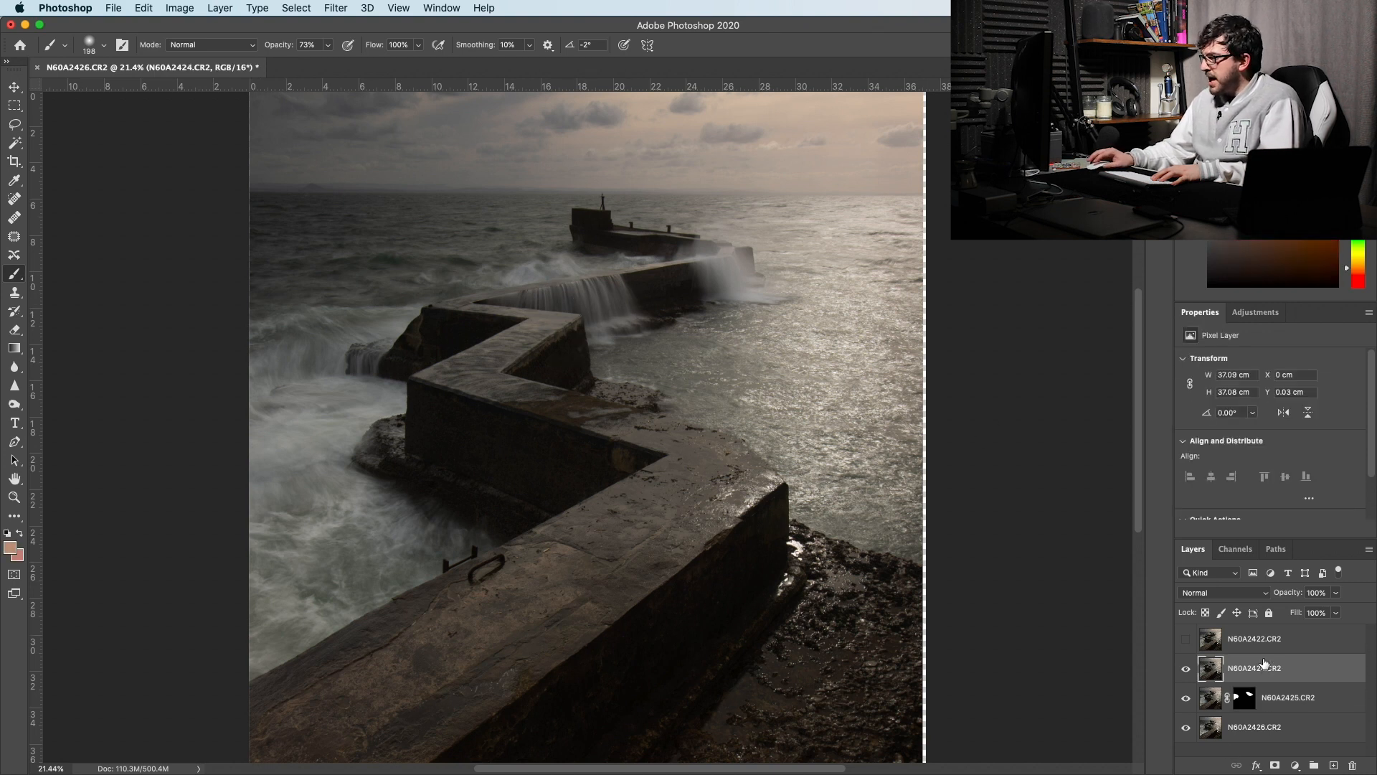
{"action": "left_click", "coordinate": [1277, 765]}
{"action": "key", "text": "super+i"}
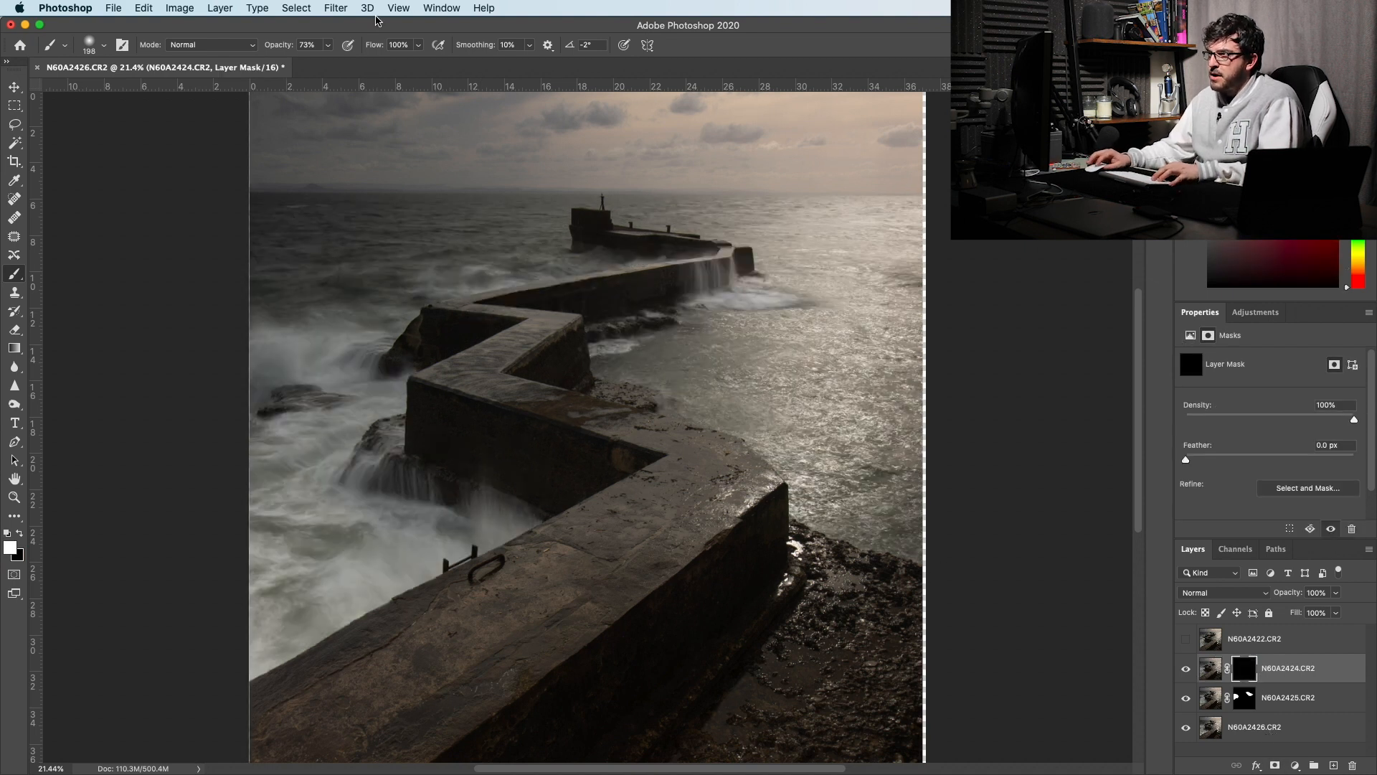
{"action": "mouse_move", "coordinate": [508, 304]}
{"action": "left_mouse_down"}
{"action": "mouse_move", "coordinate": [570, 291]}
{"action": "mouse_move", "coordinate": [532, 288]}
{"action": "mouse_move", "coordinate": [574, 305]}
{"action": "mouse_move", "coordinate": [596, 292]}
{"action": "mouse_move", "coordinate": [664, 328]}
{"action": "mouse_move", "coordinate": [578, 330]}
{"action": "mouse_move", "coordinate": [596, 360]}
{"action": "mouse_move", "coordinate": [630, 357]}
{"action": "mouse_move", "coordinate": [560, 285]}
{"action": "mouse_move", "coordinate": [503, 301]}
{"action": "mouse_move", "coordinate": [566, 317]}
{"action": "left_mouse_up"}
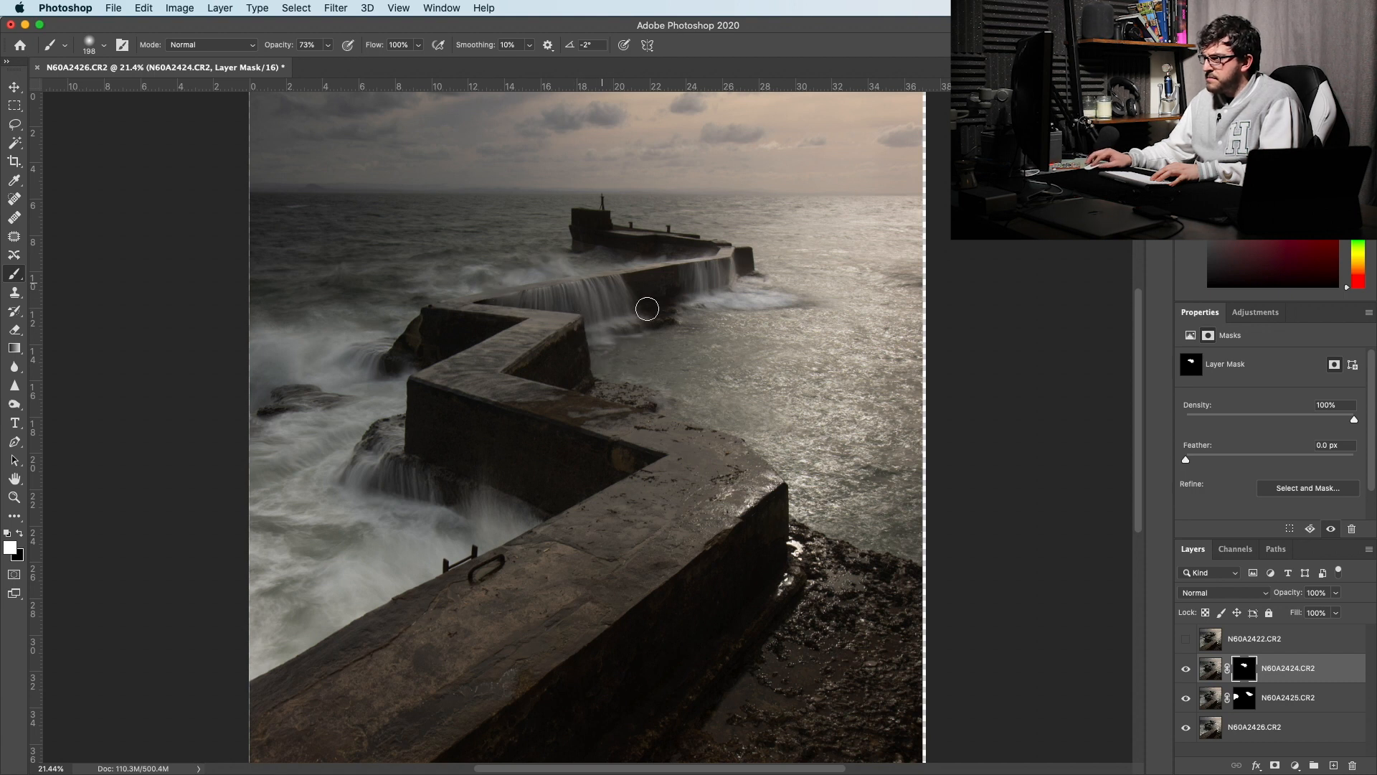
- Disable and re-enable the N60A2424.CR2 mask to check the painted waterfall against the full frame
{"action": "left_click", "coordinate": [1244, 668], "text": "shift"}
{"action": "left_click", "coordinate": [1245, 668], "text": "shift"}
{"action": "left_click", "coordinate": [1245, 668], "text": "shift"}
{"action": "left_click", "coordinate": [1245, 668], "text": "shift"}
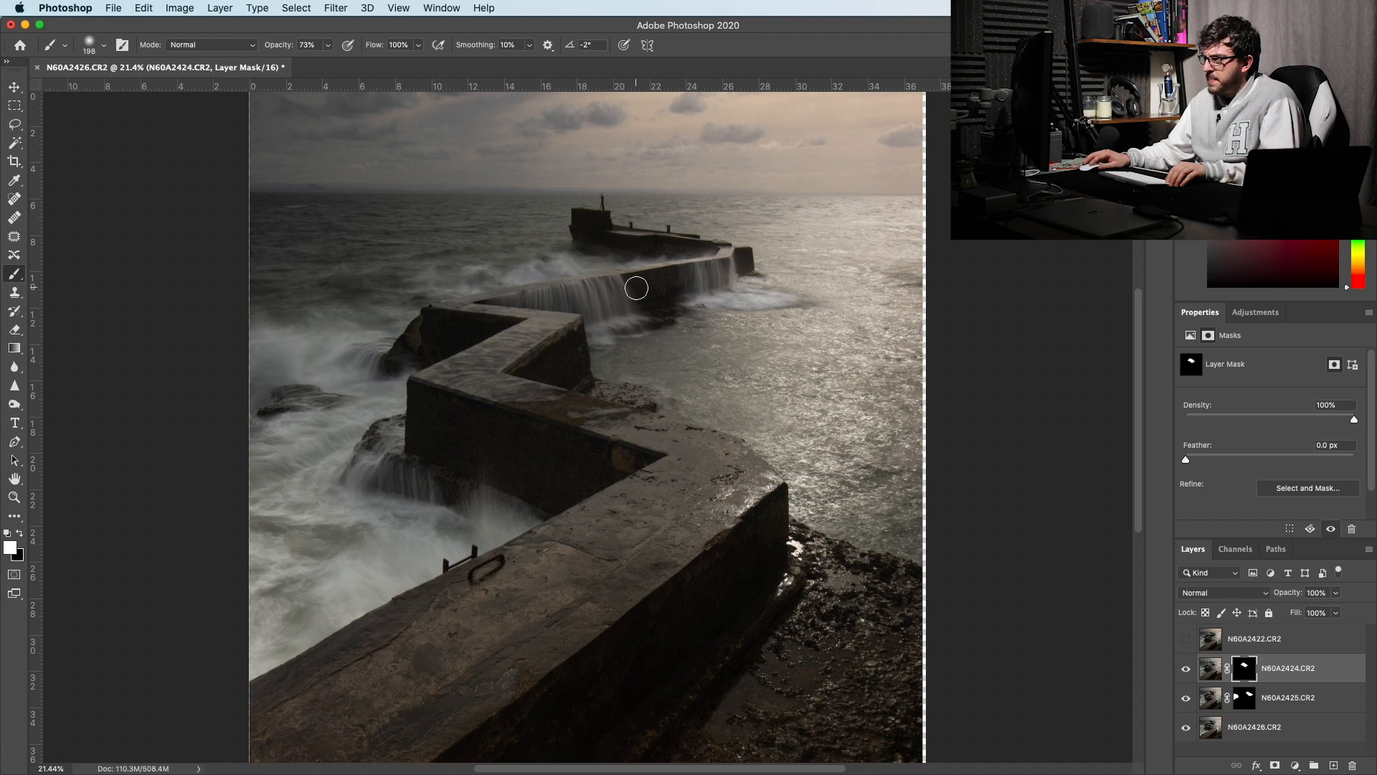
- Toggle the N60A2424.CR2 layer's visibility repeatedly to compare the image with and without the middle waterfall
{"action": "left_click", "coordinate": [1186, 669]}
{"action": "left_click", "coordinate": [1186, 669]}
{"action": "left_click", "coordinate": [1186, 669]}
{"action": "left_click", "coordinate": [1186, 669]}
{"action": "left_click", "coordinate": [1185, 669]}
{"action": "left_click", "coordinate": [1186, 669]}
{"action": "left_click", "coordinate": [1186, 669]}
{"action": "left_click", "coordinate": [1186, 670]}
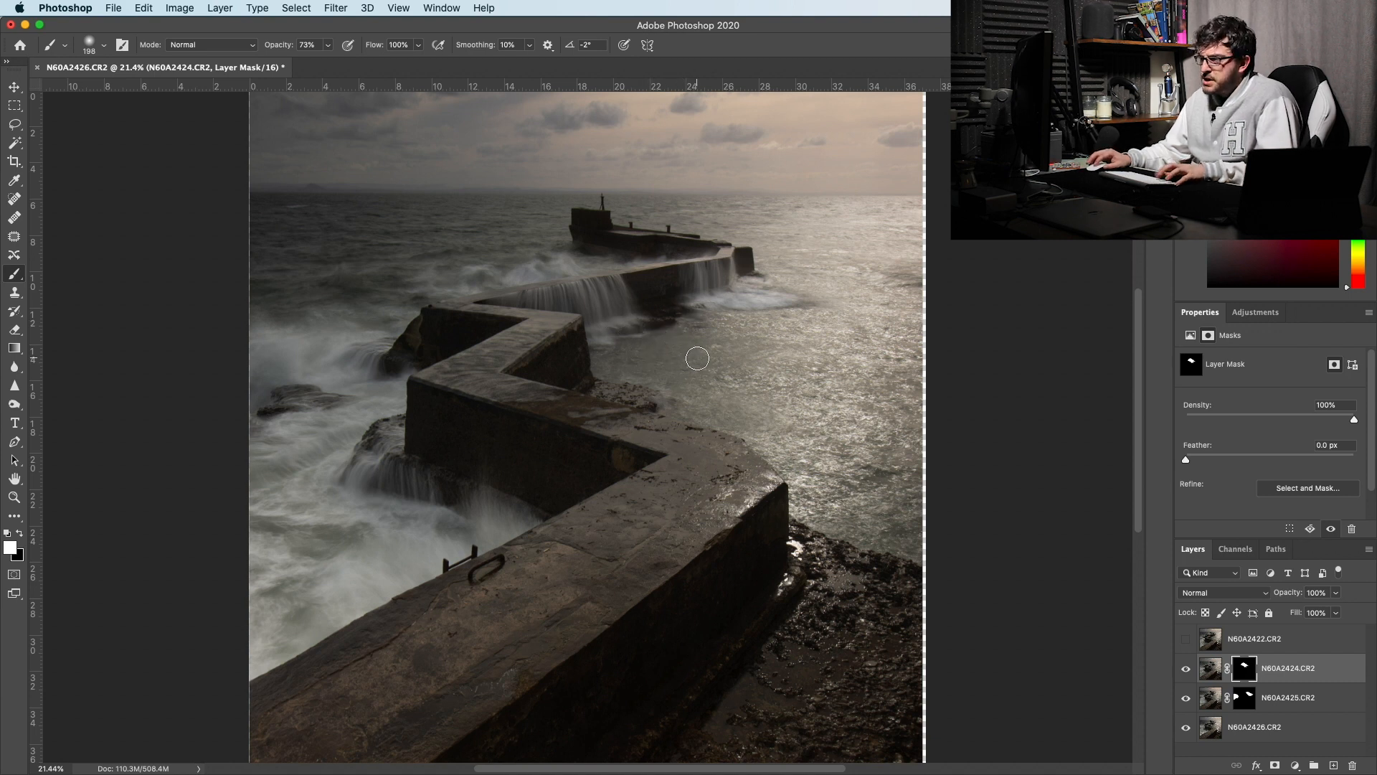
- Switch the foreground to black and paint out the N60A2424.CR2 mask at the rocks beside the waterfall's base
{"action": "key", "text": "x"}
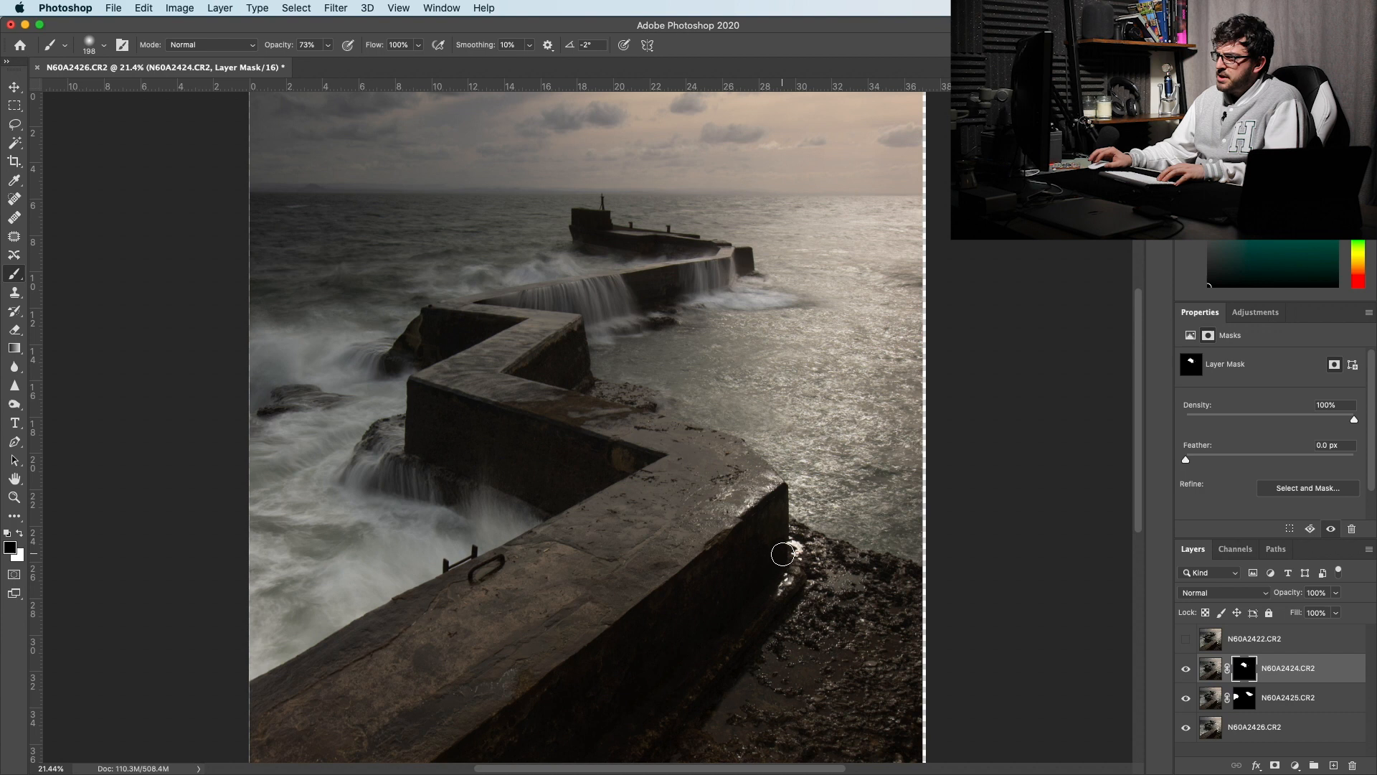
- Toggle the N60A2424.CR2 mask repeatedly to look for more water worth blending in, leaving the mask enabled
{"action": "left_click", "coordinate": [1184, 672]}
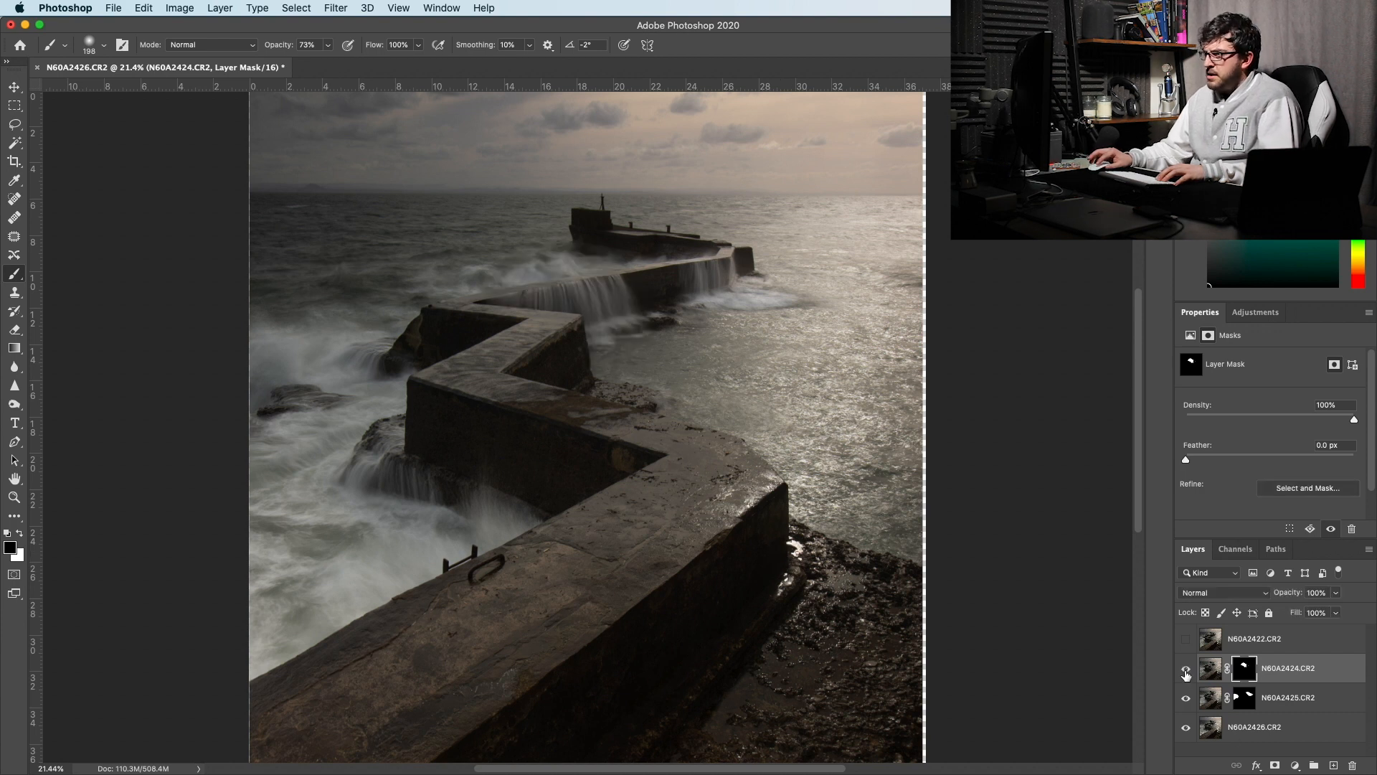
{"action": "left_click", "coordinate": [1245, 671], "text": "shift"}
{"action": "left_click", "coordinate": [1245, 671], "text": "shift"}
{"action": "left_click", "coordinate": [1244, 671], "text": "shift"}
{"action": "left_click", "coordinate": [1245, 670], "text": "shift"}
{"action": "left_click", "coordinate": [1245, 671], "text": "shift"}
{"action": "left_click", "coordinate": [1245, 671], "text": "shift"}
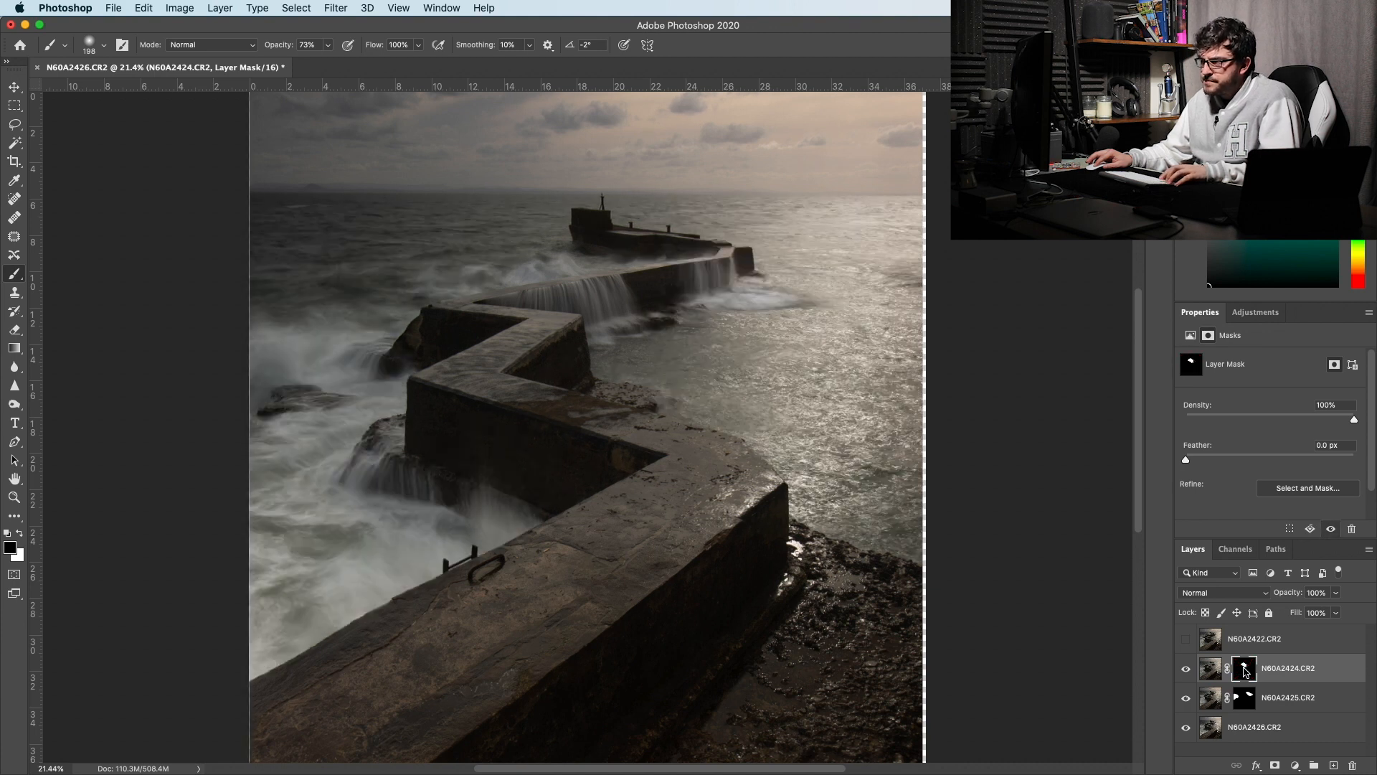
{"action": "left_click", "coordinate": [1245, 671], "text": "shift"}
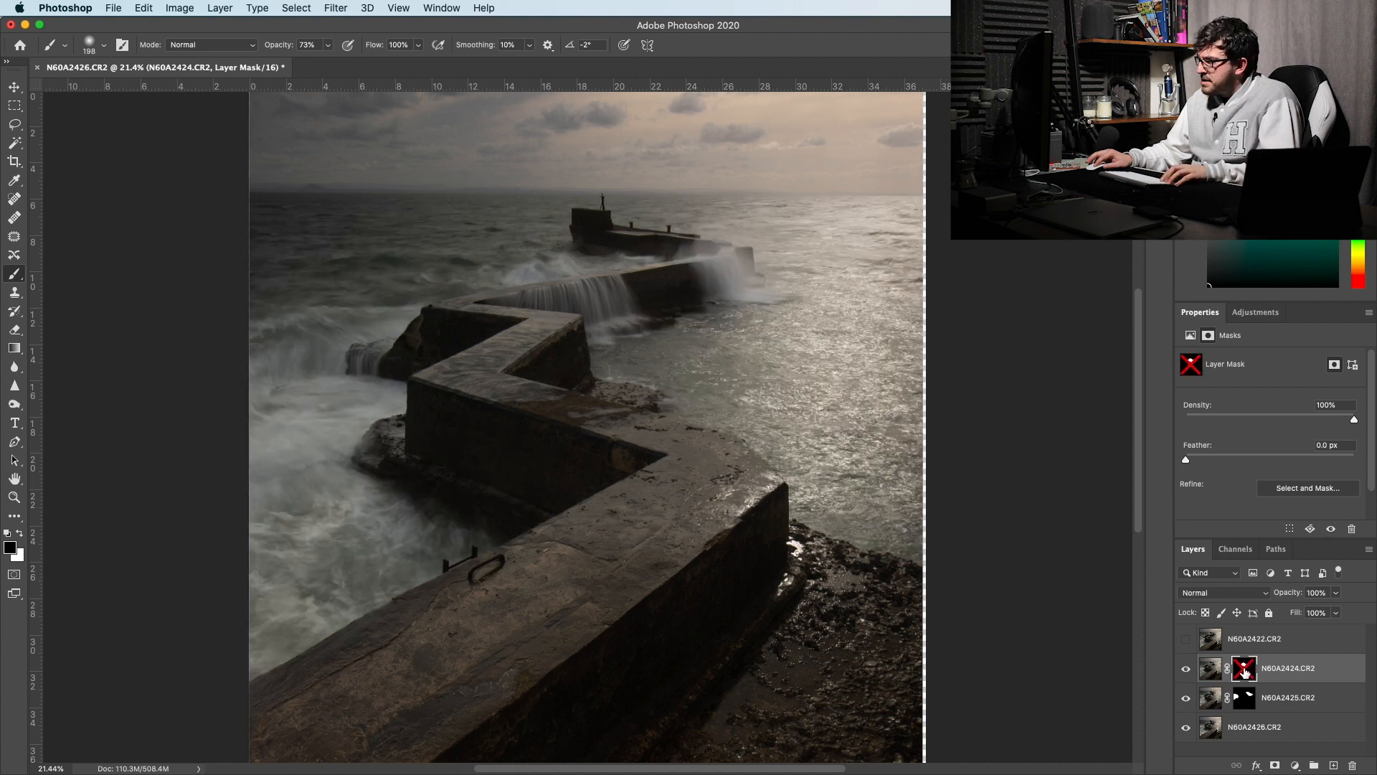
{"action": "left_click", "coordinate": [1244, 670], "text": "shift"}
{"action": "left_click", "coordinate": [1245, 670], "text": "shift"}
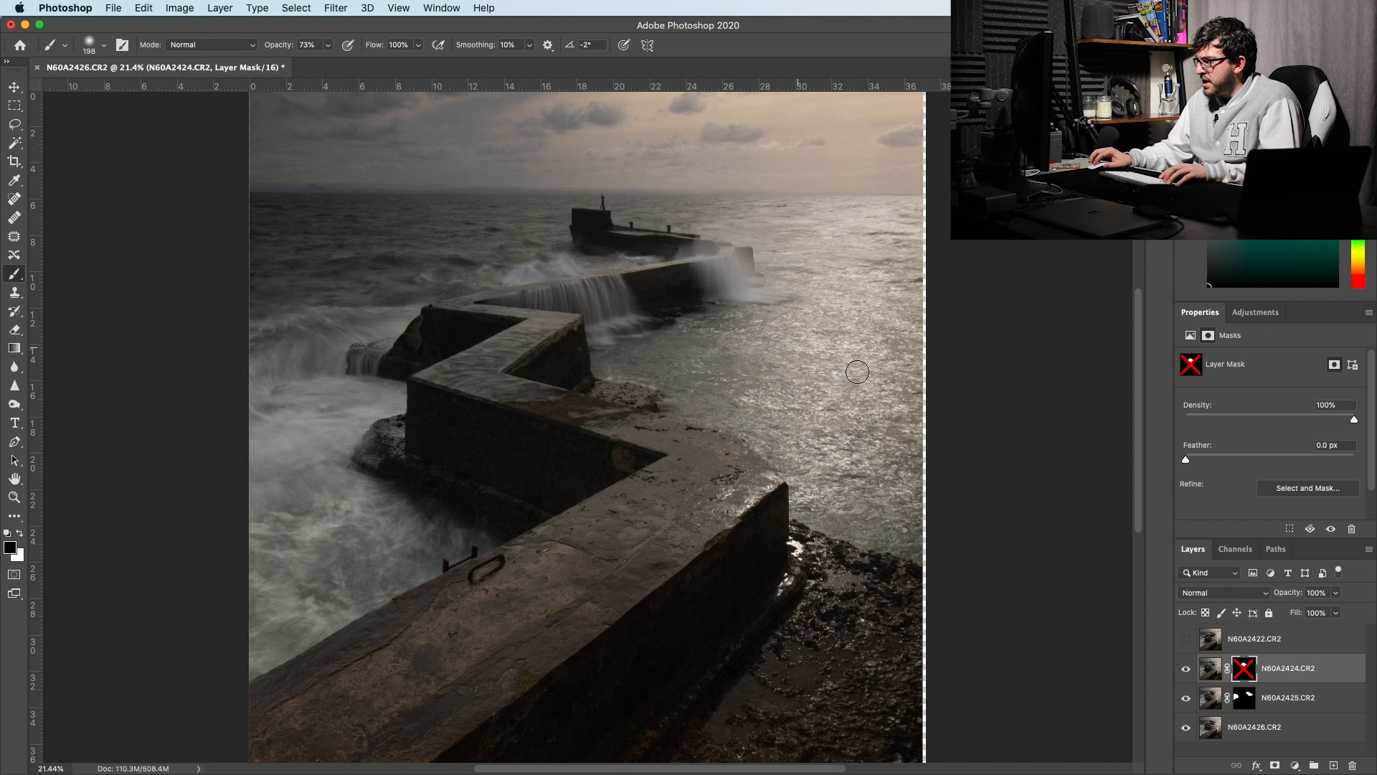
{"action": "left_click", "coordinate": [1250, 672], "text": "shift"}
- Select the N60A2424.CR2 image thumbnail and toggle its mask to compare the waves around the rocks left of the pier
{"action": "left_click", "coordinate": [1210, 668]}
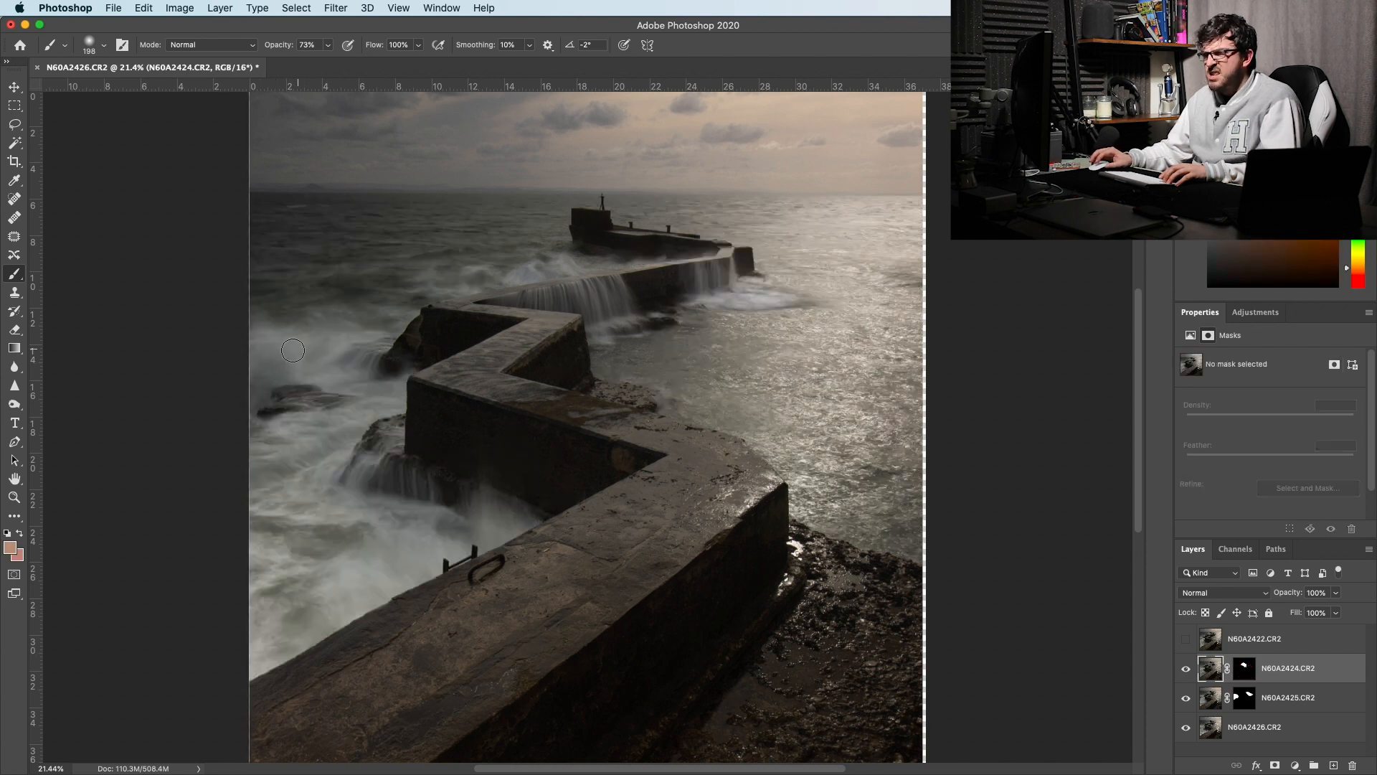
{"action": "left_click", "coordinate": [1240, 671], "text": "shift"}
{"action": "left_click", "coordinate": [1245, 671], "text": "shift"}
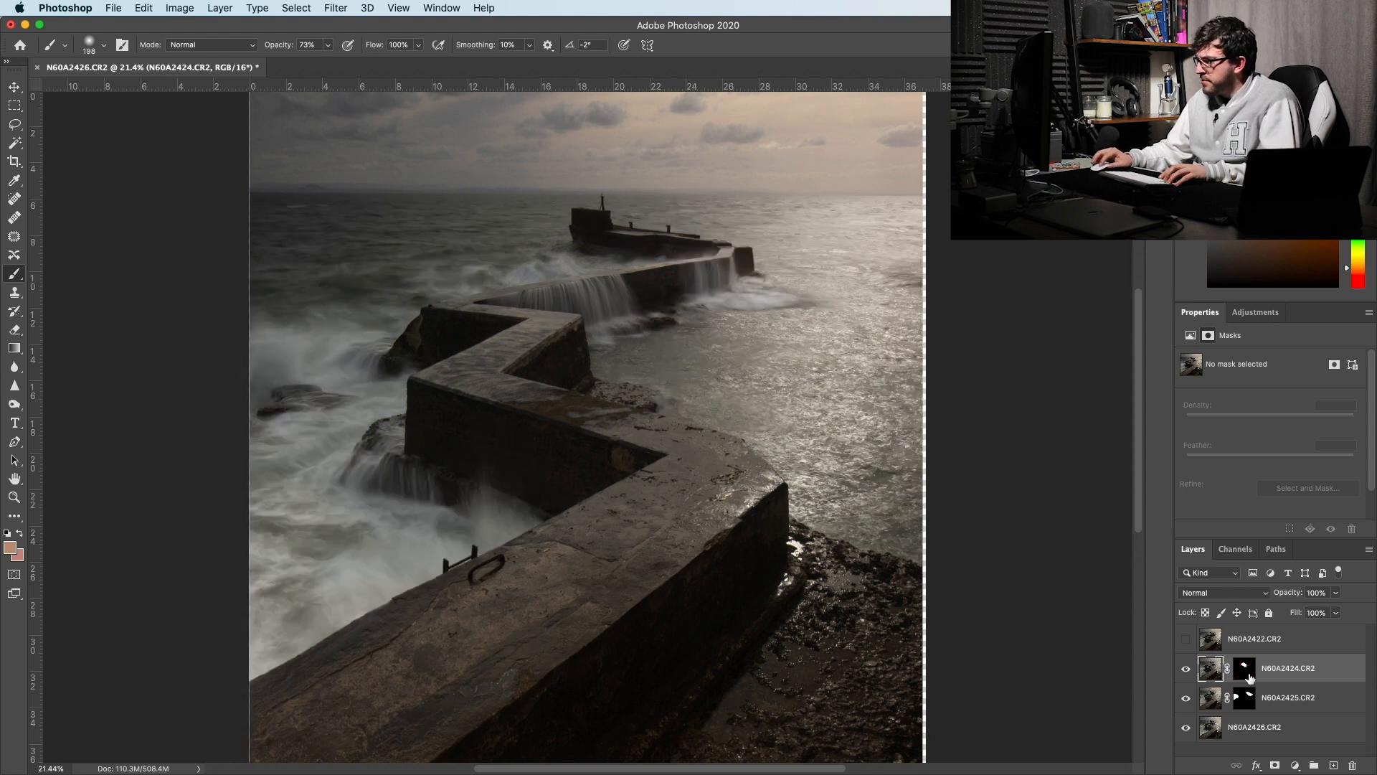
{"action": "left_click", "coordinate": [1247, 674], "text": "shift"}
{"action": "left_click", "coordinate": [1247, 675], "text": "shift"}
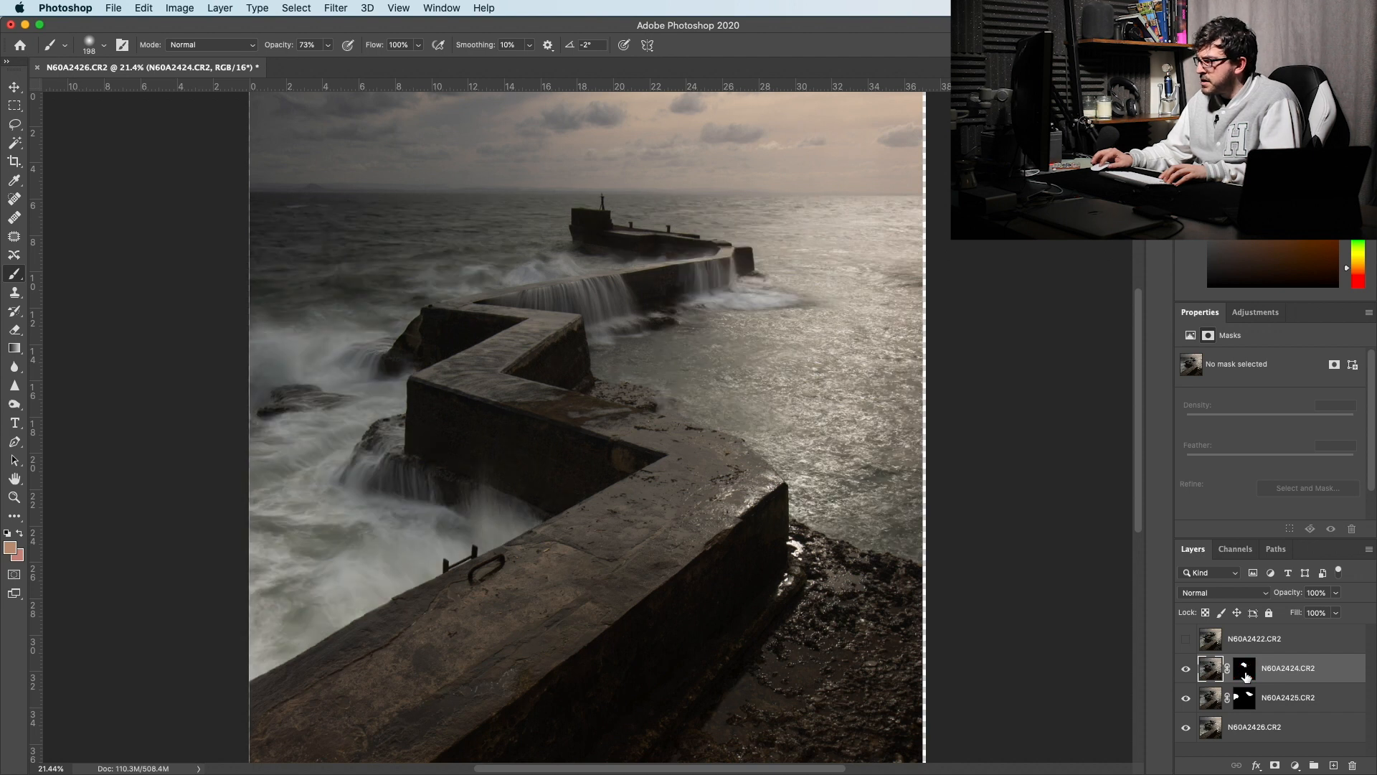
{"action": "left_click", "coordinate": [1247, 676], "text": "shift"}
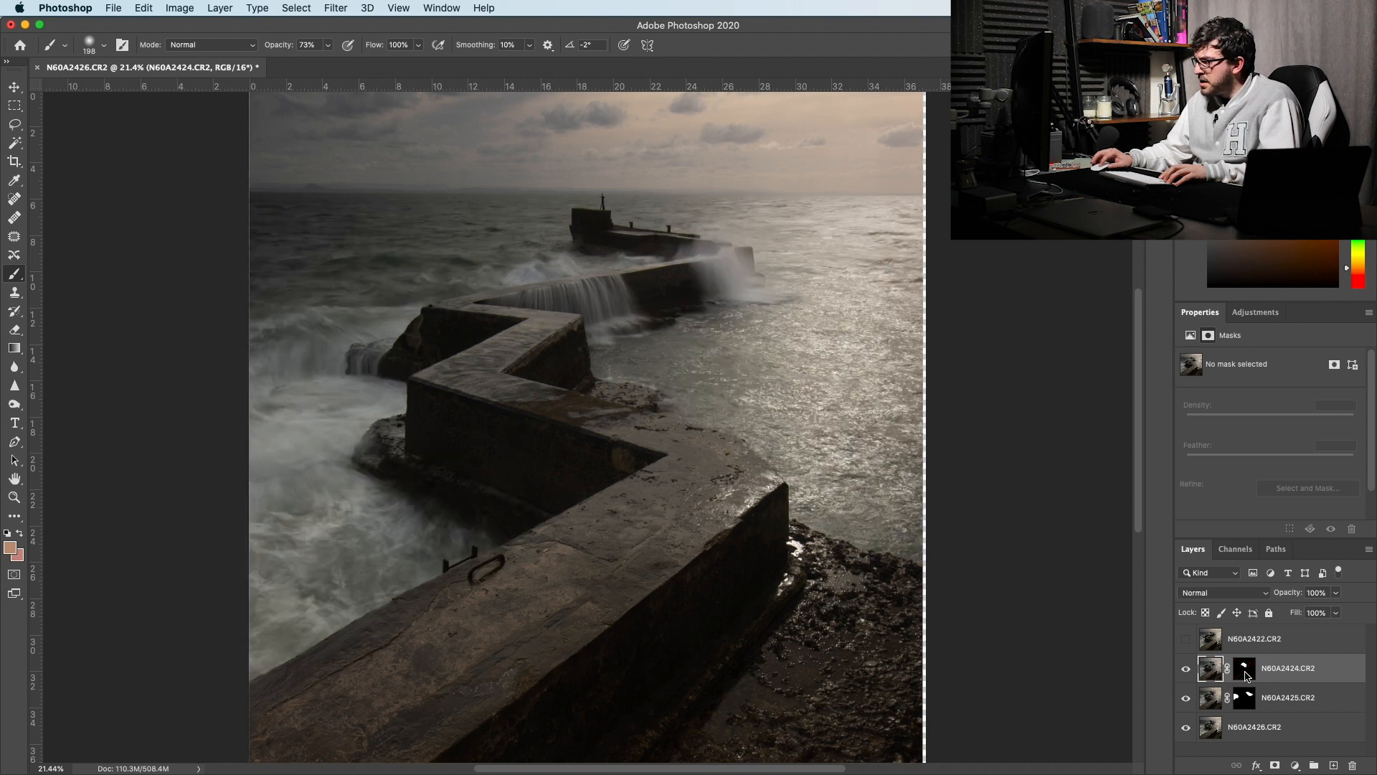
- Select the N60A2424.CR2 mask and paint white over the waves beside the rocks left of the pier's upper bend
{"action": "left_click", "coordinate": [1245, 673]}
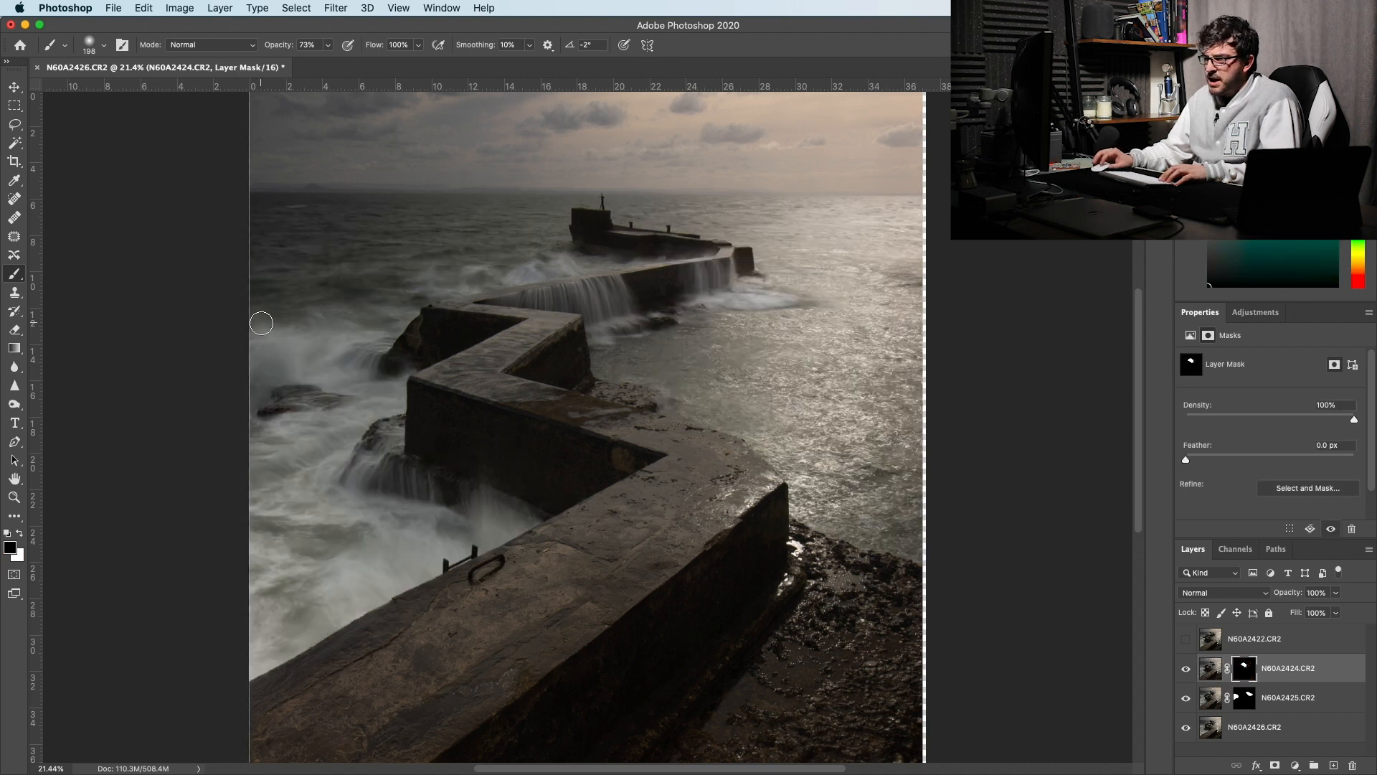
{"action": "key", "text": "x"}
{"action": "mouse_move", "coordinate": [299, 363]}
{"action": "left_mouse_down"}
{"action": "mouse_move", "coordinate": [253, 360]}
{"action": "mouse_move", "coordinate": [320, 361]}
{"action": "mouse_move", "coordinate": [248, 369]}
{"action": "mouse_move", "coordinate": [316, 351]}
{"action": "mouse_move", "coordinate": [325, 366]}
{"action": "mouse_move", "coordinate": [297, 315]}
{"action": "mouse_move", "coordinate": [327, 320]}
{"action": "mouse_move", "coordinate": [326, 342]}
{"action": "mouse_move", "coordinate": [308, 337]}
{"action": "mouse_move", "coordinate": [362, 326]}
{"action": "mouse_move", "coordinate": [233, 336]}
{"action": "mouse_move", "coordinate": [350, 323]}
{"action": "left_mouse_up"}
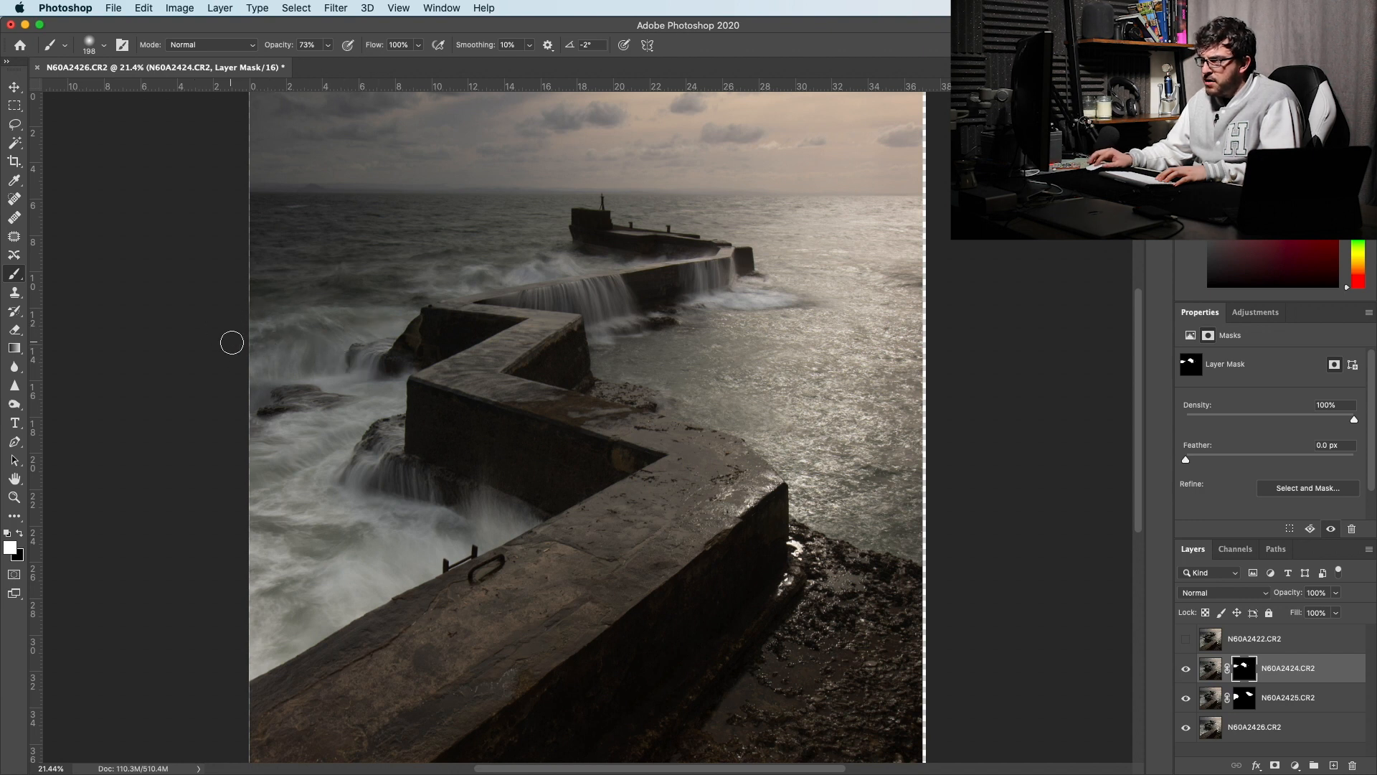
- Try painting white at 73% brush opacity on the N60A2424.CR2 mask over the end of the low rock in the waves
{"action": "left_click", "coordinate": [369, 363]}
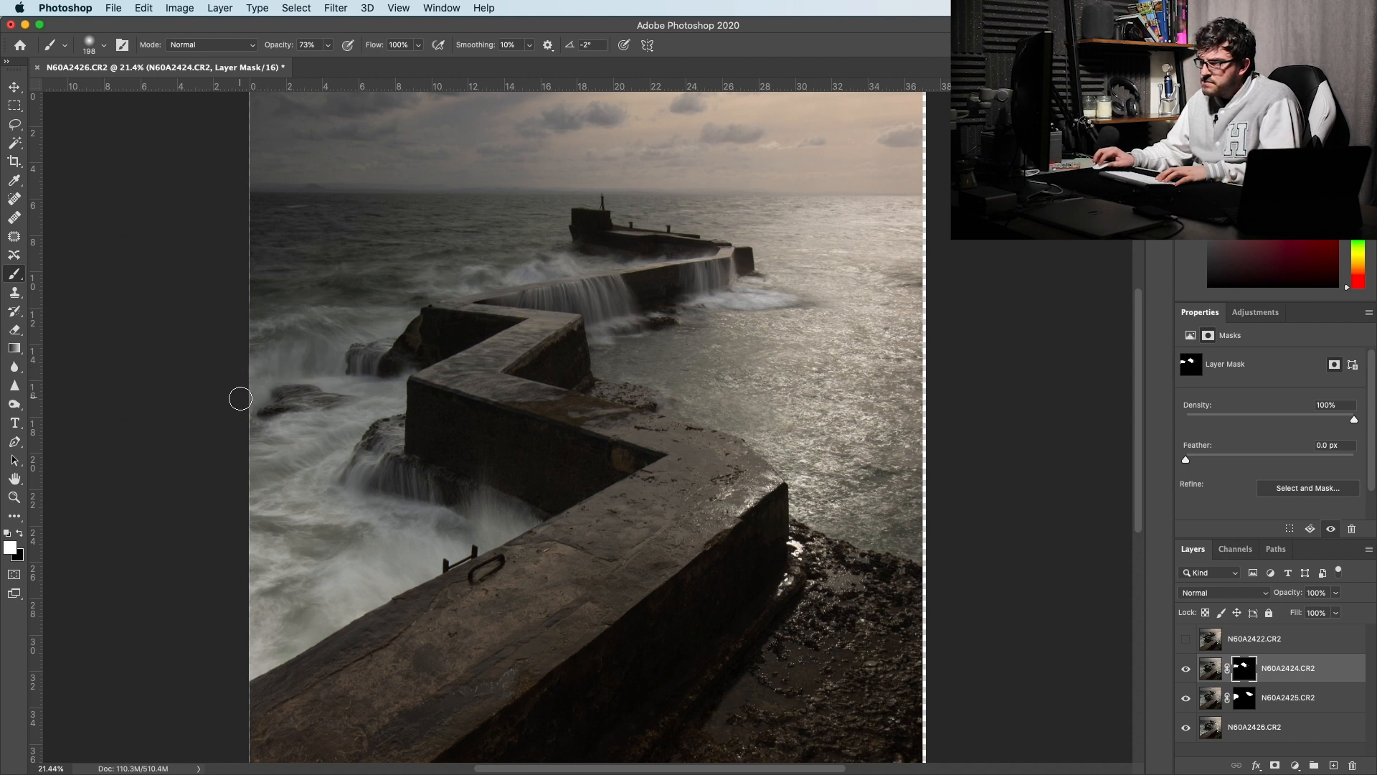
{"action": "key", "text": "z"}
{"action": "left_click_drag", "start_coordinate": [261, 398], "coordinate": [347, 409]}
{"action": "left_click", "coordinate": [331, 391]}
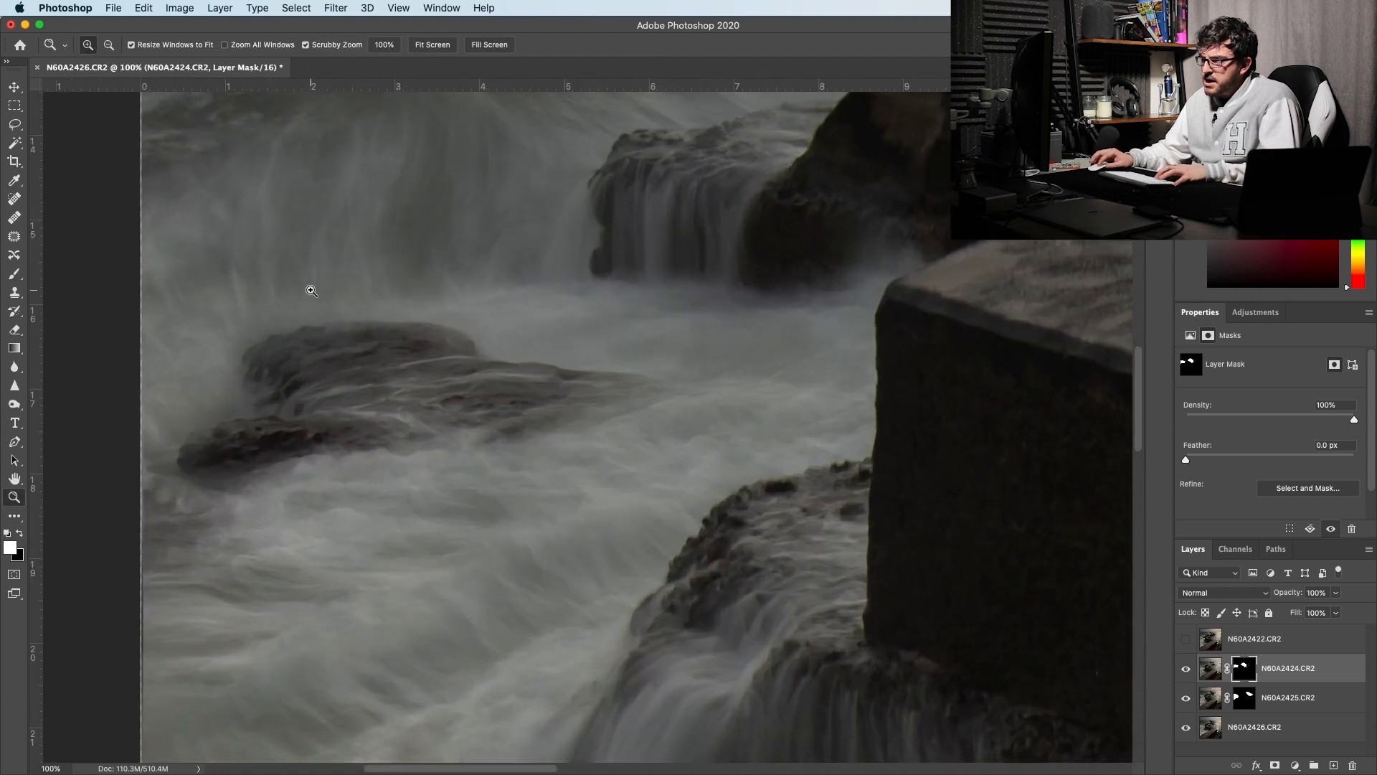
{"action": "left_click_drag", "start_coordinate": [309, 290], "coordinate": [493, 300]}
{"action": "key", "text": "b"}
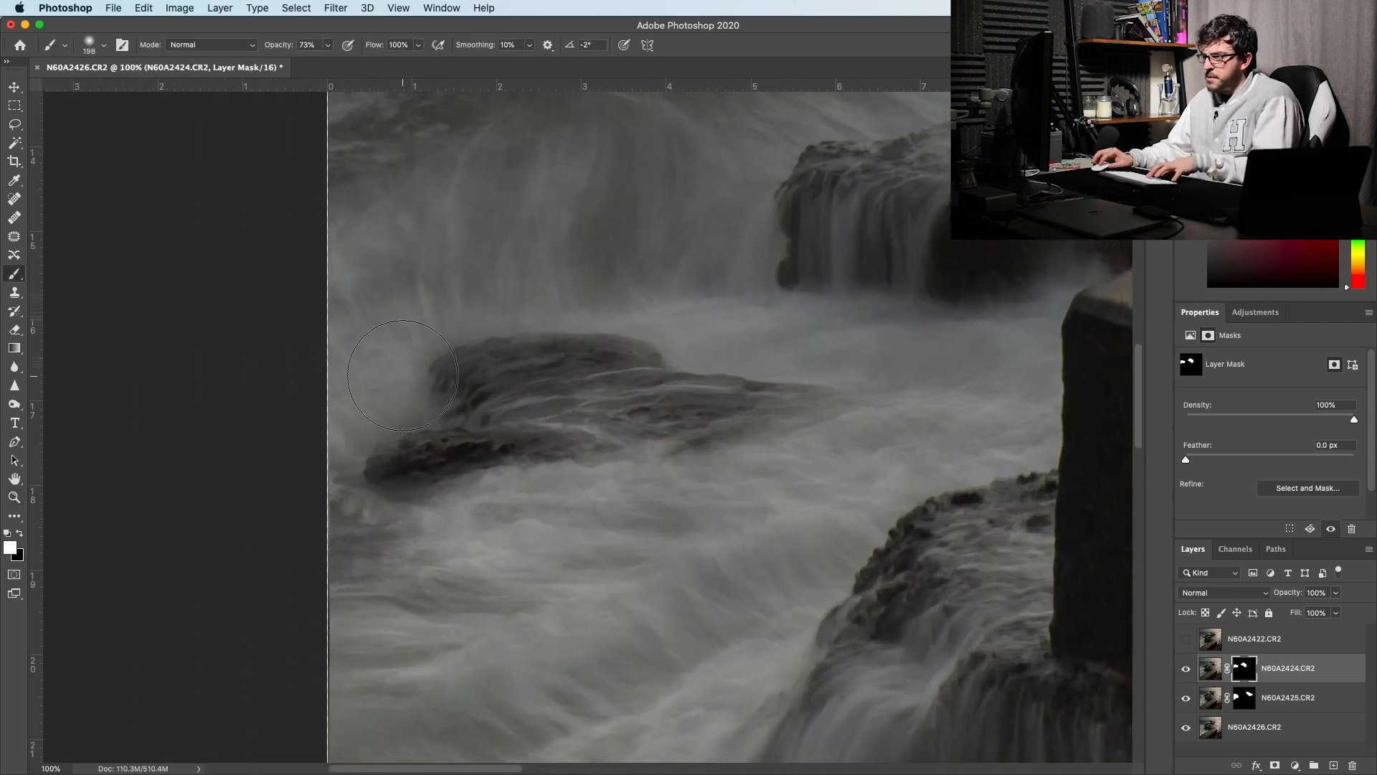
{"action": "mouse_move", "coordinate": [428, 516]}
{"action": "left_mouse_down"}
{"action": "mouse_move", "coordinate": [406, 472]}
{"action": "mouse_move", "coordinate": [427, 465]}
{"action": "mouse_move", "coordinate": [330, 411]}
{"action": "mouse_move", "coordinate": [282, 406]}
{"action": "left_mouse_up"}
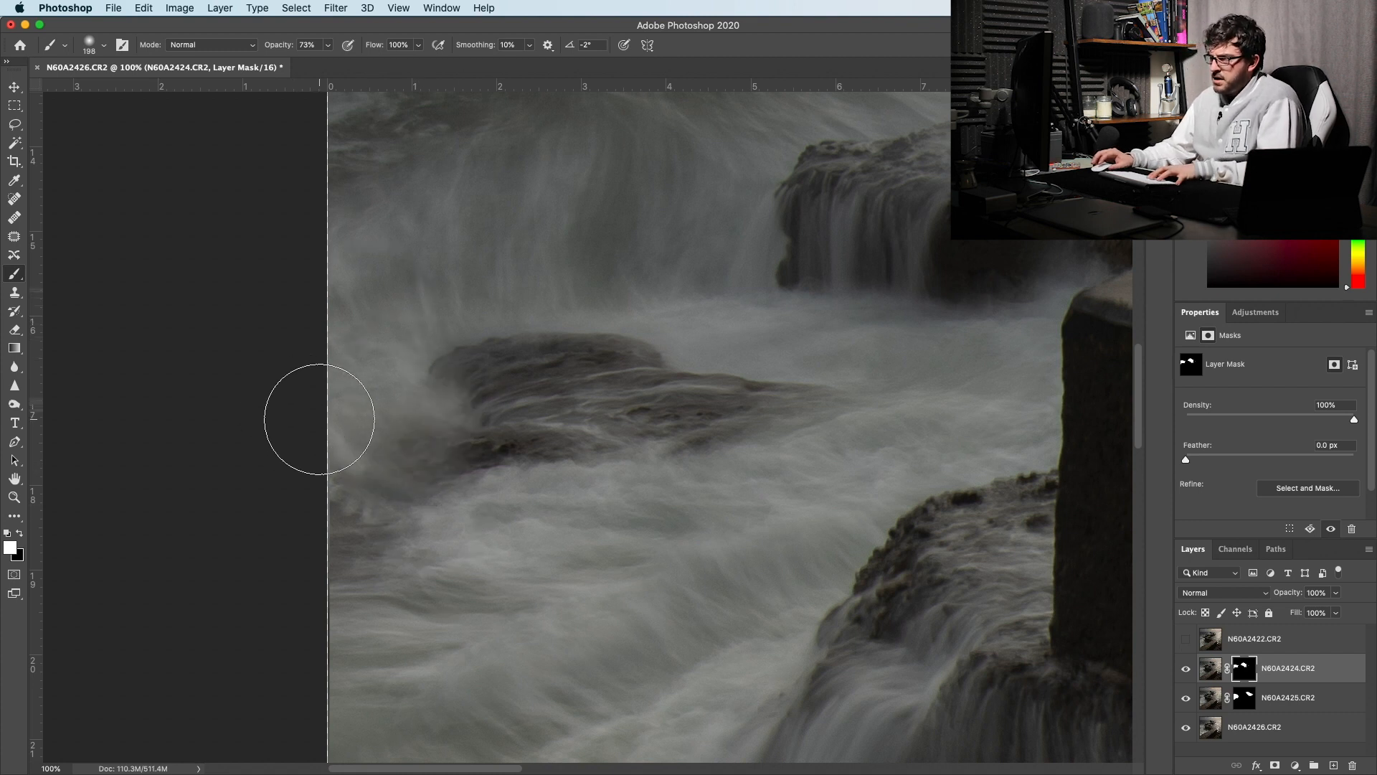
{"action": "key", "text": "super+z"}
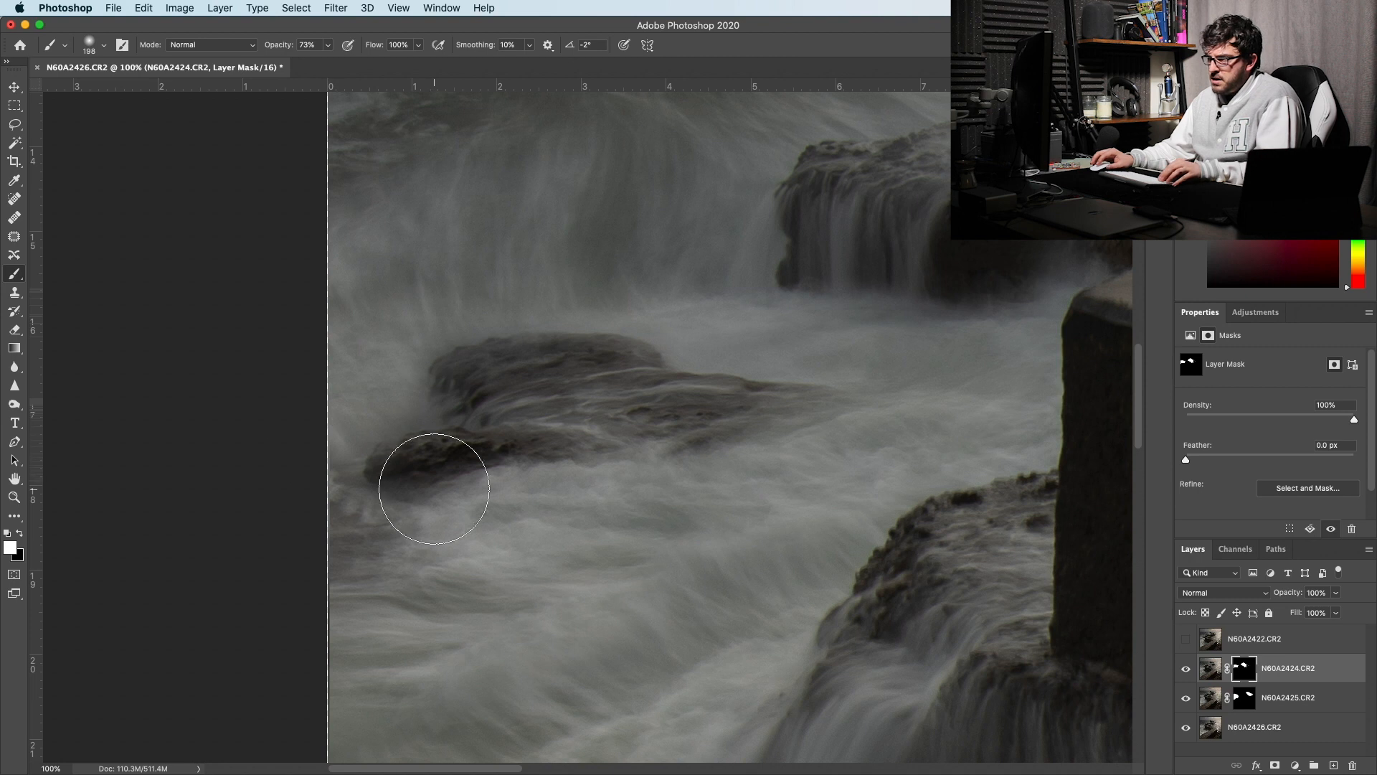
- Lower the brush opacity to 19% and lightly paint white on the N60A2424.CR2 mask over the low rock's seaward end
{"action": "left_click", "coordinate": [329, 46]}
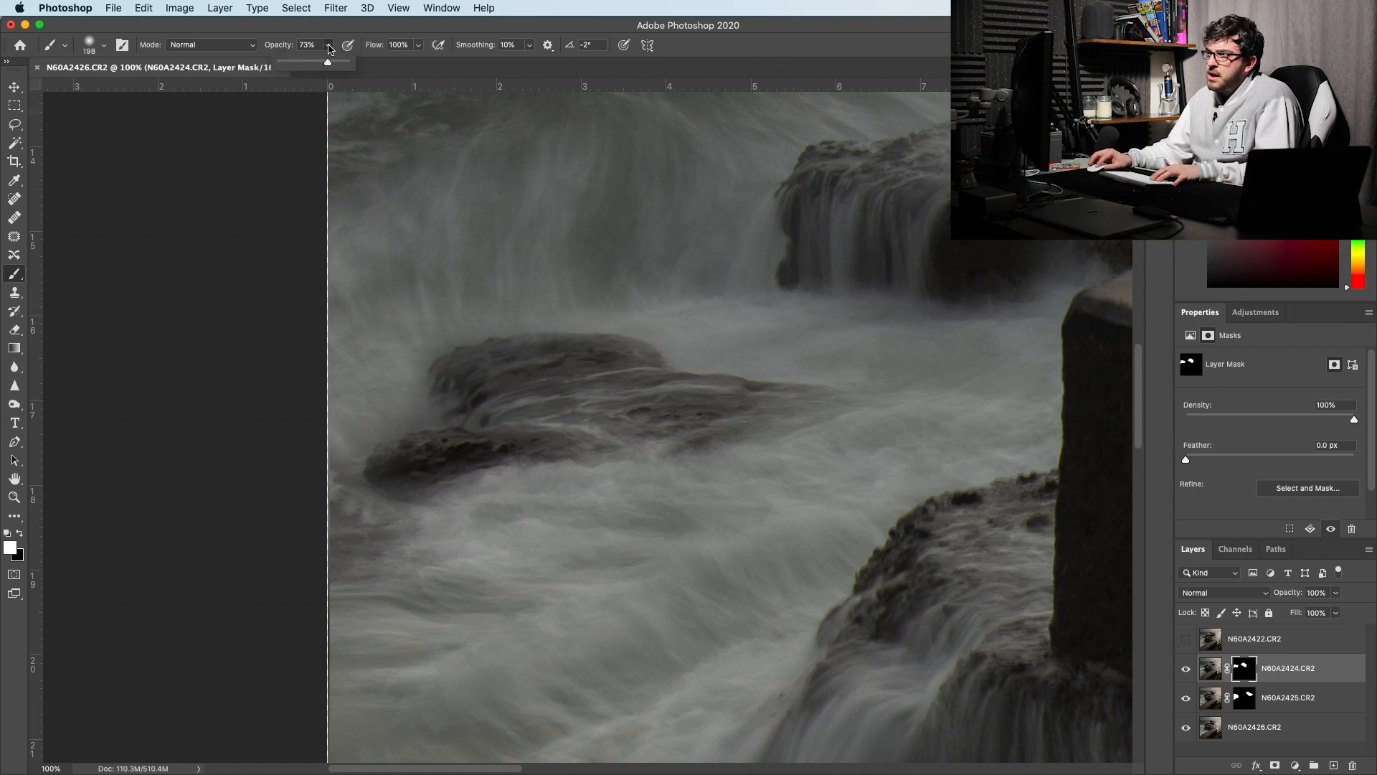
{"action": "left_click_drag", "start_coordinate": [299, 66], "coordinate": [292, 66]}
{"action": "mouse_move", "coordinate": [483, 467]}
{"action": "left_mouse_down"}
{"action": "mouse_move", "coordinate": [359, 492]}
{"action": "mouse_move", "coordinate": [341, 510]}
{"action": "left_mouse_up"}
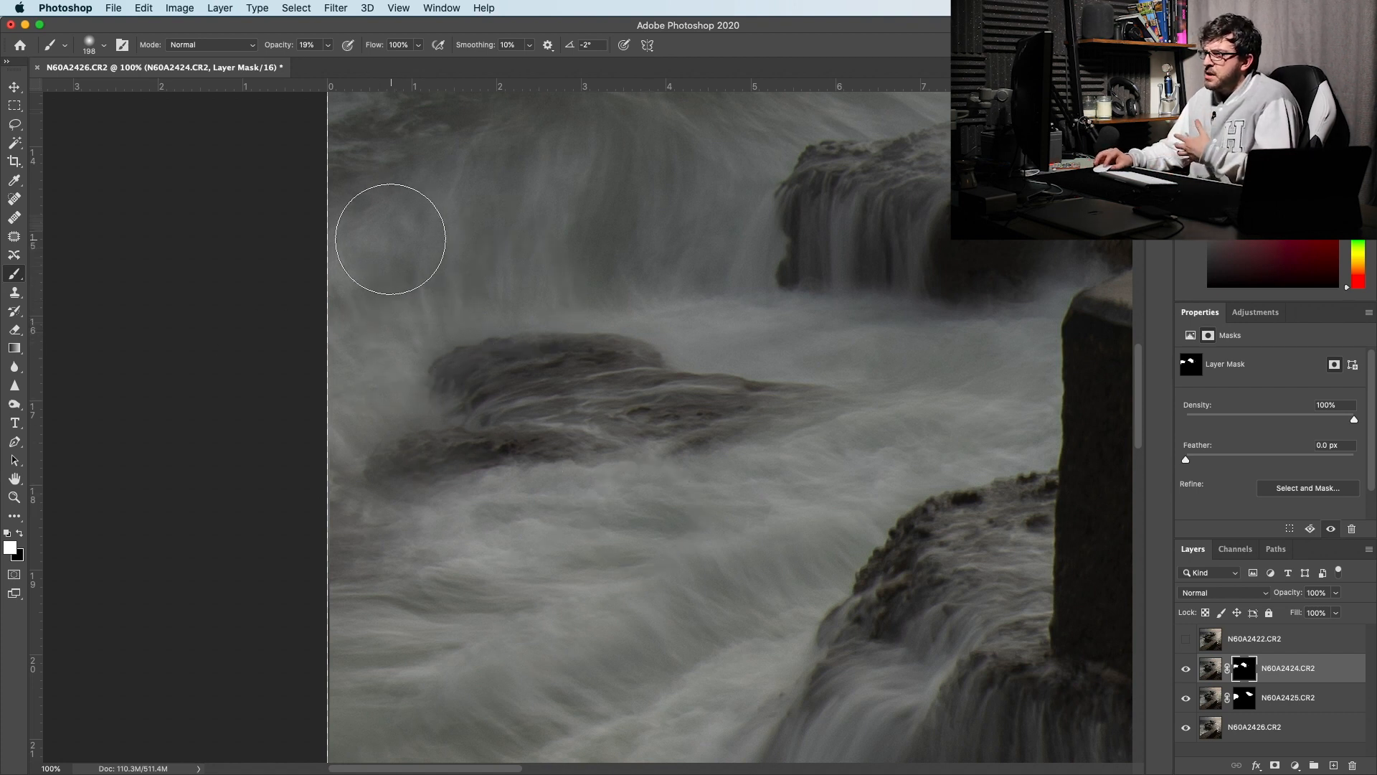
- Toggle the N60A2424.CR2 layer's visibility to compare the waves around the low rock up close, leaving the layer visible
{"action": "left_click", "coordinate": [1186, 668]}
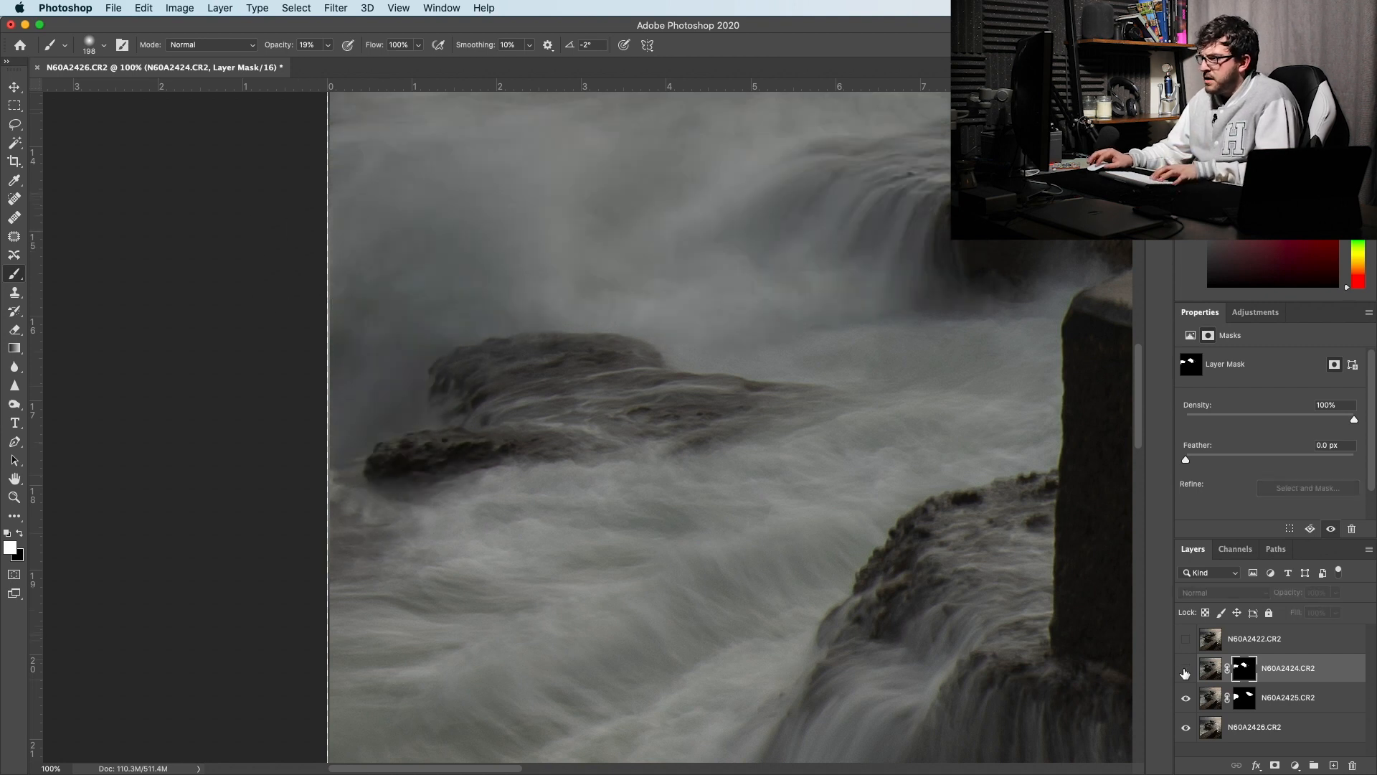
{"action": "left_click", "coordinate": [1185, 668]}
{"action": "left_click", "coordinate": [1186, 669]}
{"action": "left_click", "coordinate": [1185, 668]}
{"action": "left_click", "coordinate": [1185, 668]}
{"action": "left_click", "coordinate": [1185, 669]}
{"action": "left_click_drag", "start_coordinate": [839, 369], "coordinate": [486, 497]}
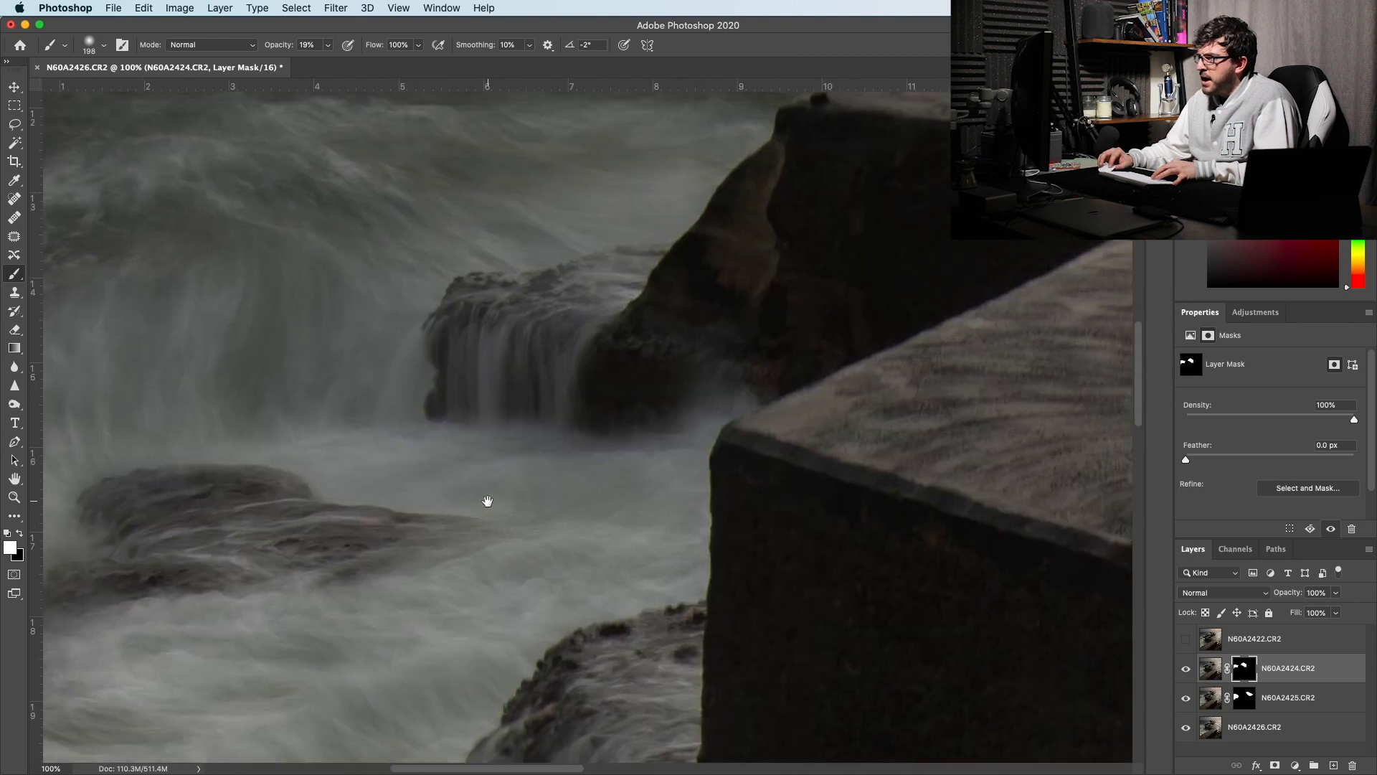
{"action": "left_click_drag", "start_coordinate": [564, 430], "coordinate": [771, 428]}
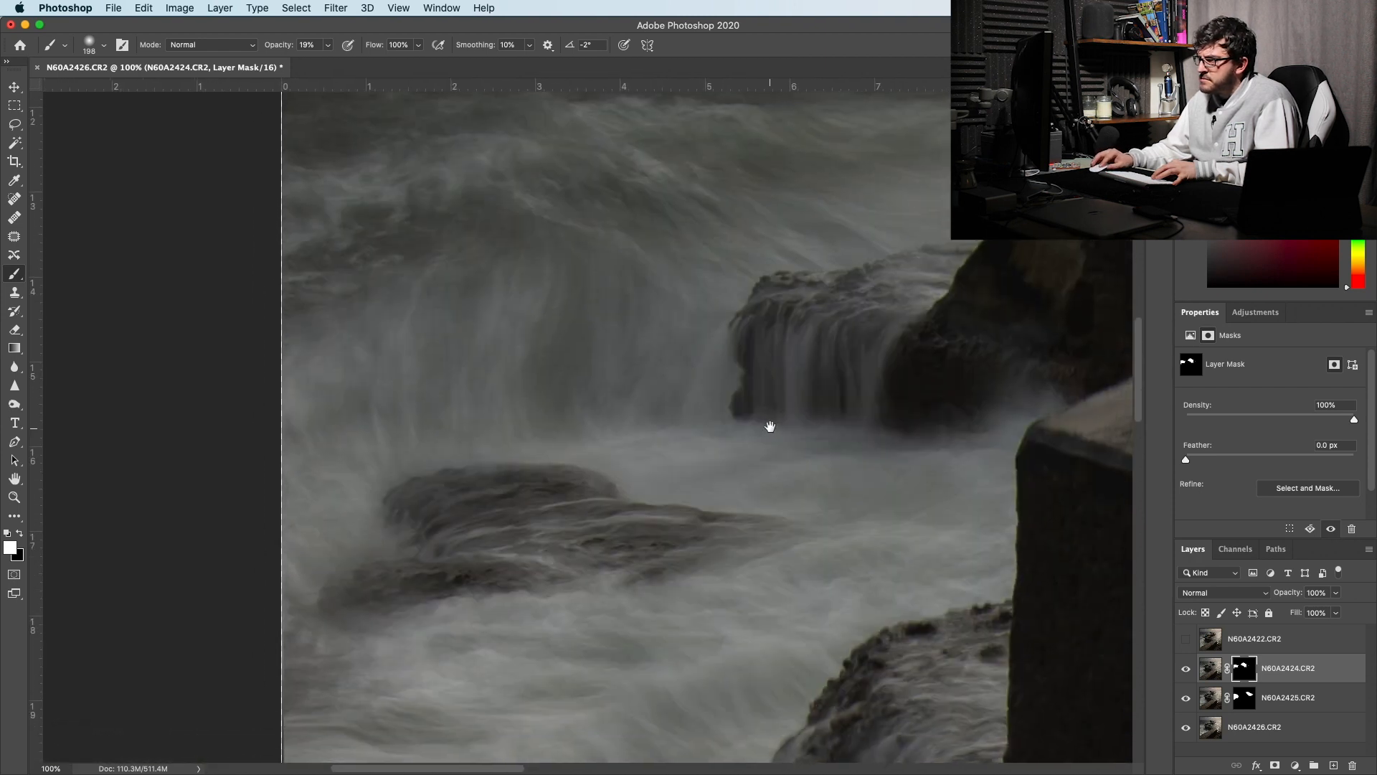
- Fit the whole image in view and toggle the N60A2424.CR2 layer to judge its contribution to the overall blend
{"action": "key", "text": "z"}
{"action": "right_click", "coordinate": [530, 413]}
{"action": "left_click", "coordinate": [530, 413]}
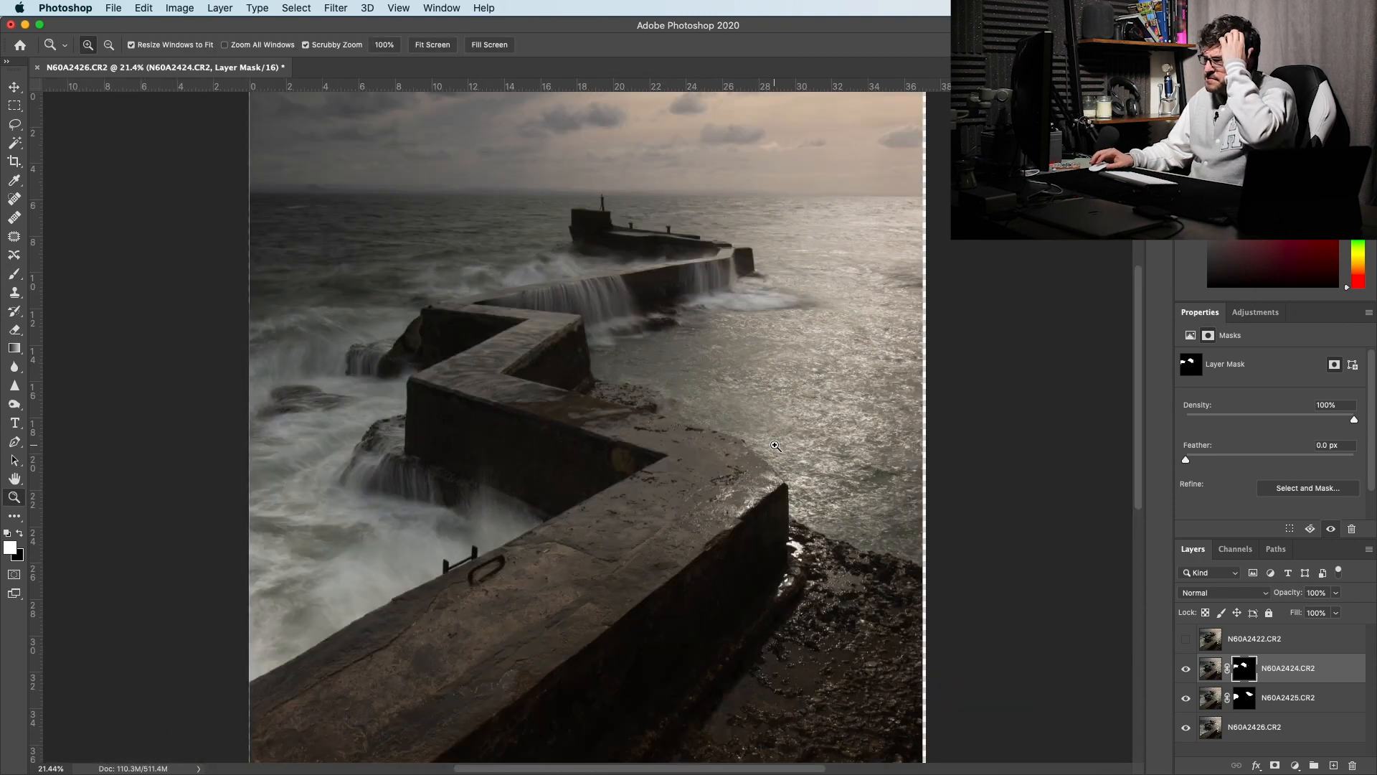
{"action": "left_click", "coordinate": [1188, 673]}
{"action": "left_click", "coordinate": [1188, 673]}
{"action": "left_click", "coordinate": [1188, 673]}
{"action": "left_click", "coordinate": [1188, 673]}
{"action": "left_click", "coordinate": [1187, 673]}
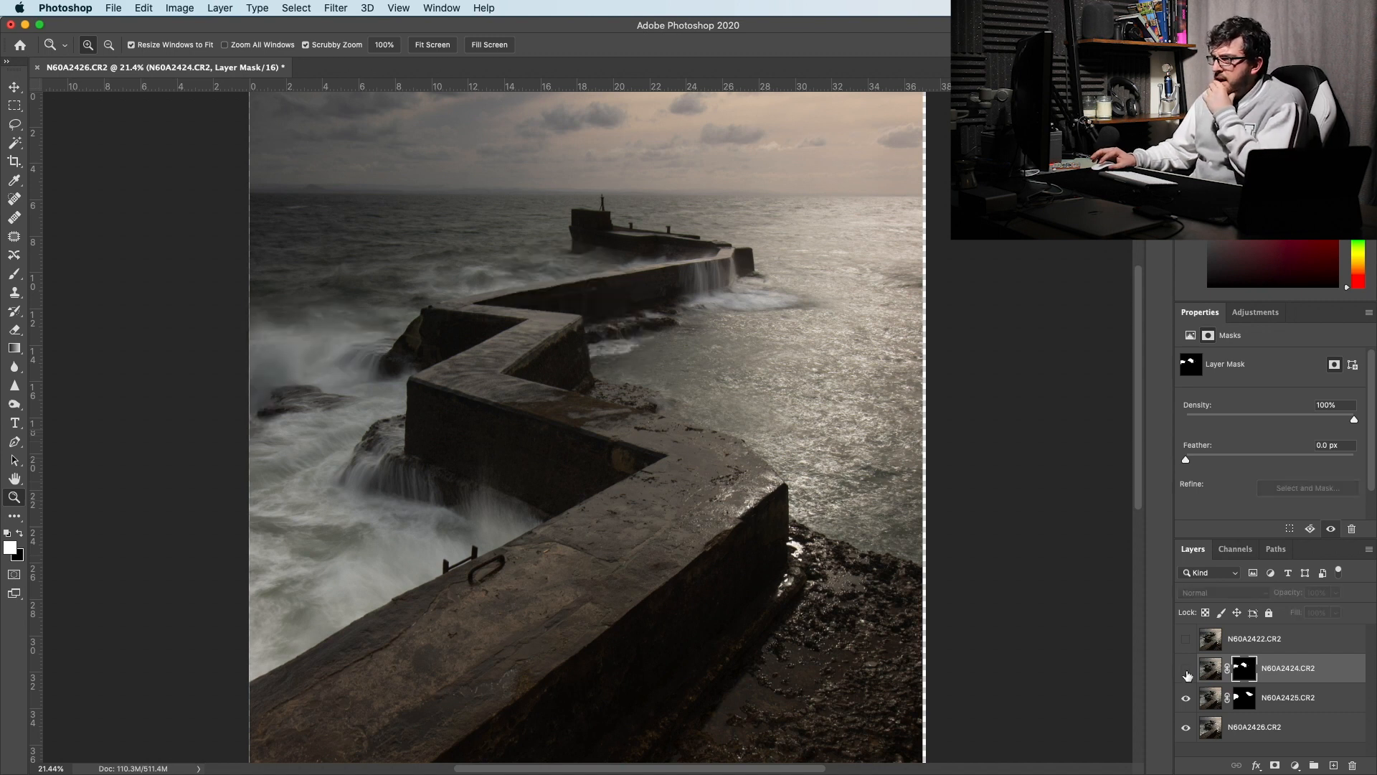
{"action": "left_click", "coordinate": [1187, 673]}
{"action": "left_click", "coordinate": [1187, 672]}
{"action": "left_click", "coordinate": [1187, 673]}
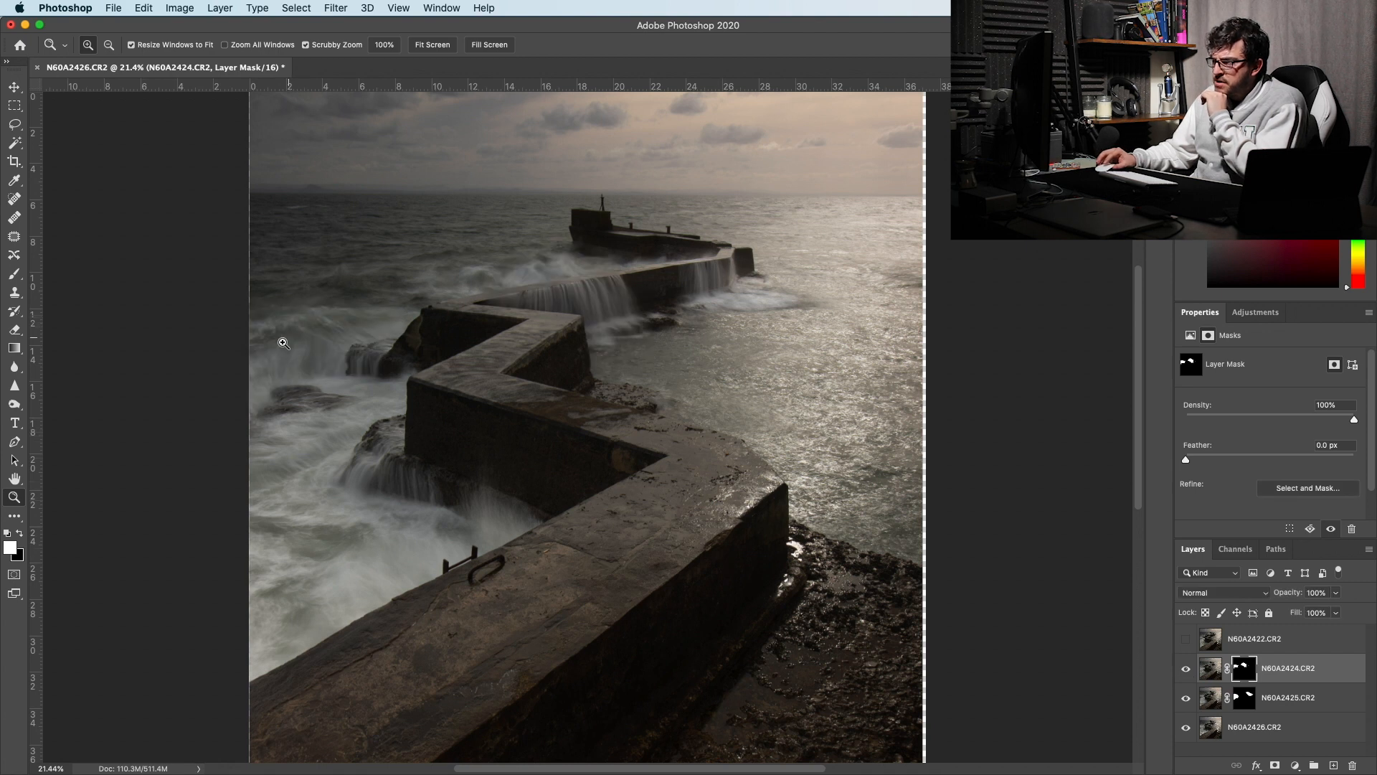
{"action": "left_click", "coordinate": [1188, 669]}
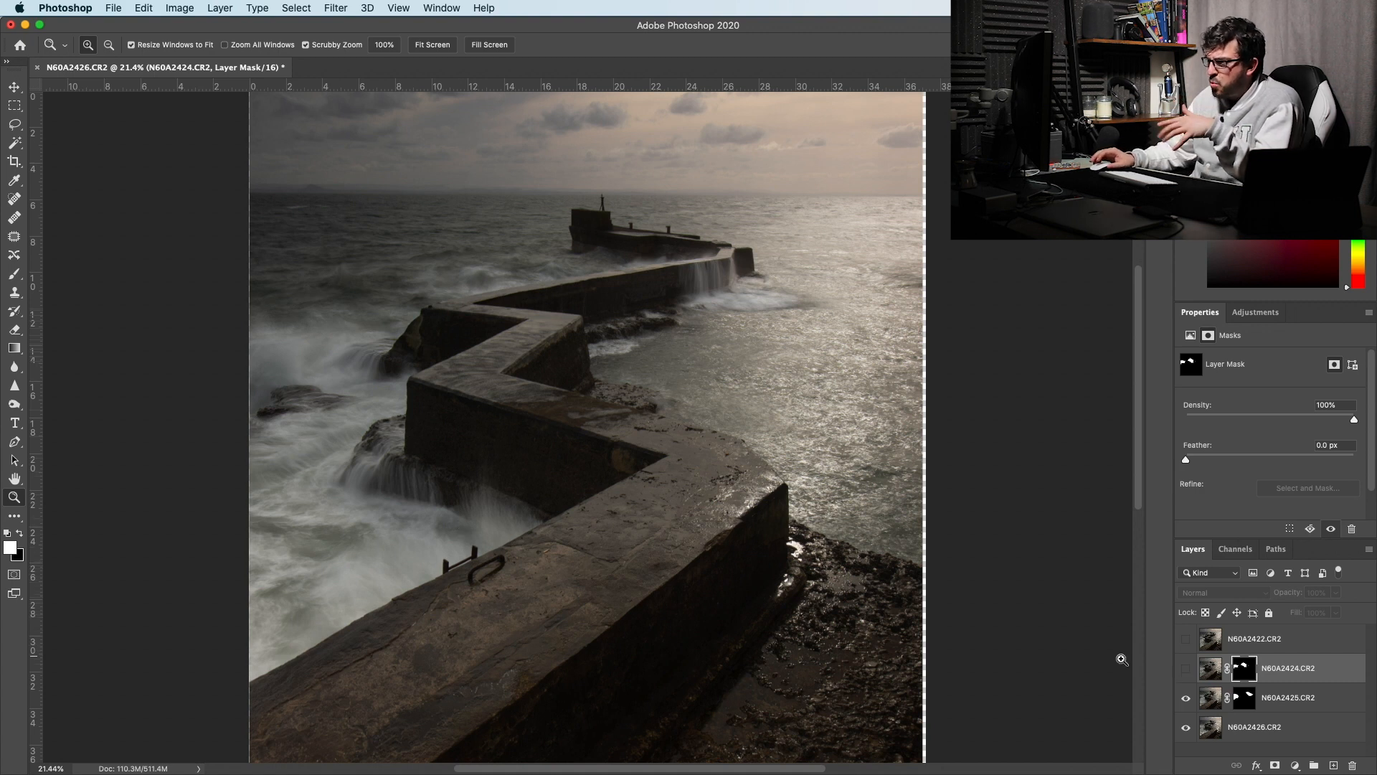
{"action": "left_click", "coordinate": [1185, 668]}
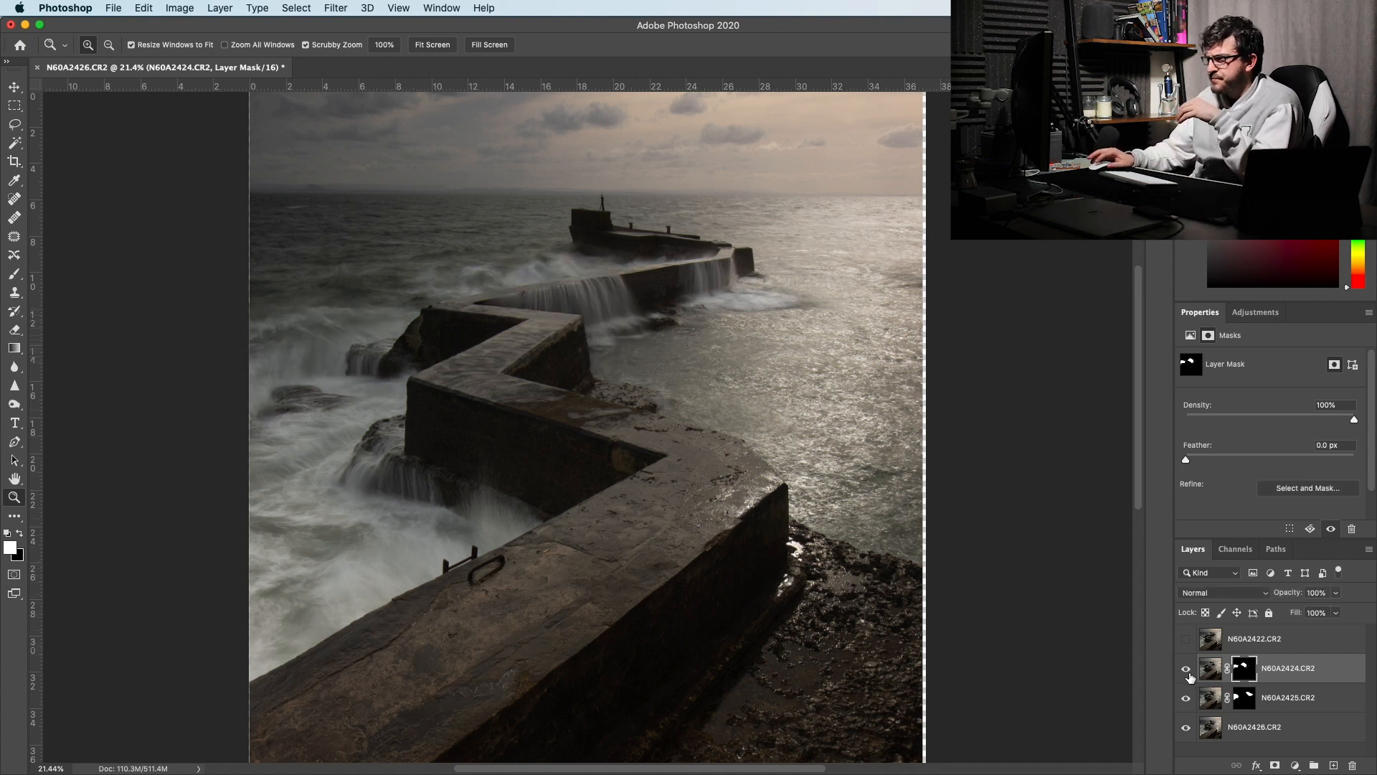
- Turn on the N60A2422.CR2 layer, toggling it to compare its water movement with the current blend
{"action": "left_click", "coordinate": [1187, 640]}
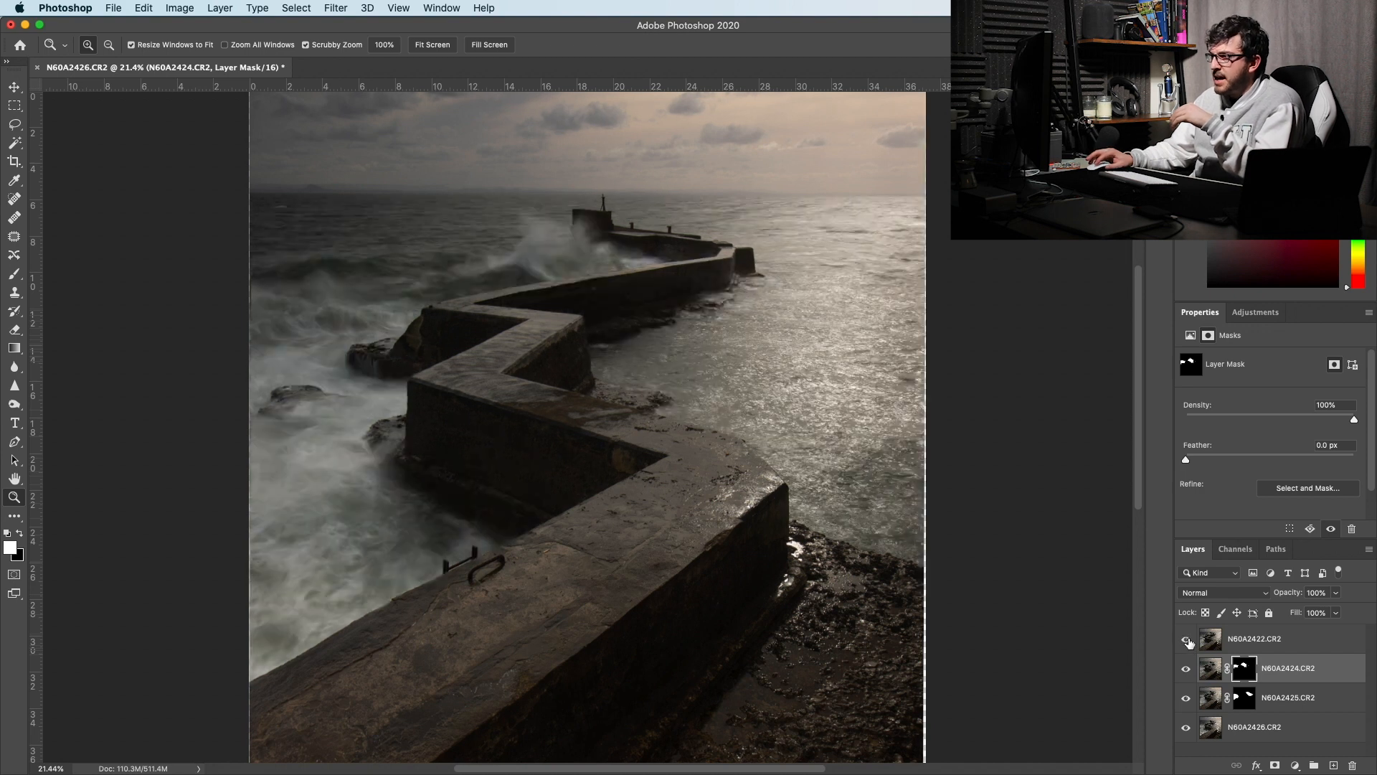
{"action": "left_click", "coordinate": [1187, 639]}
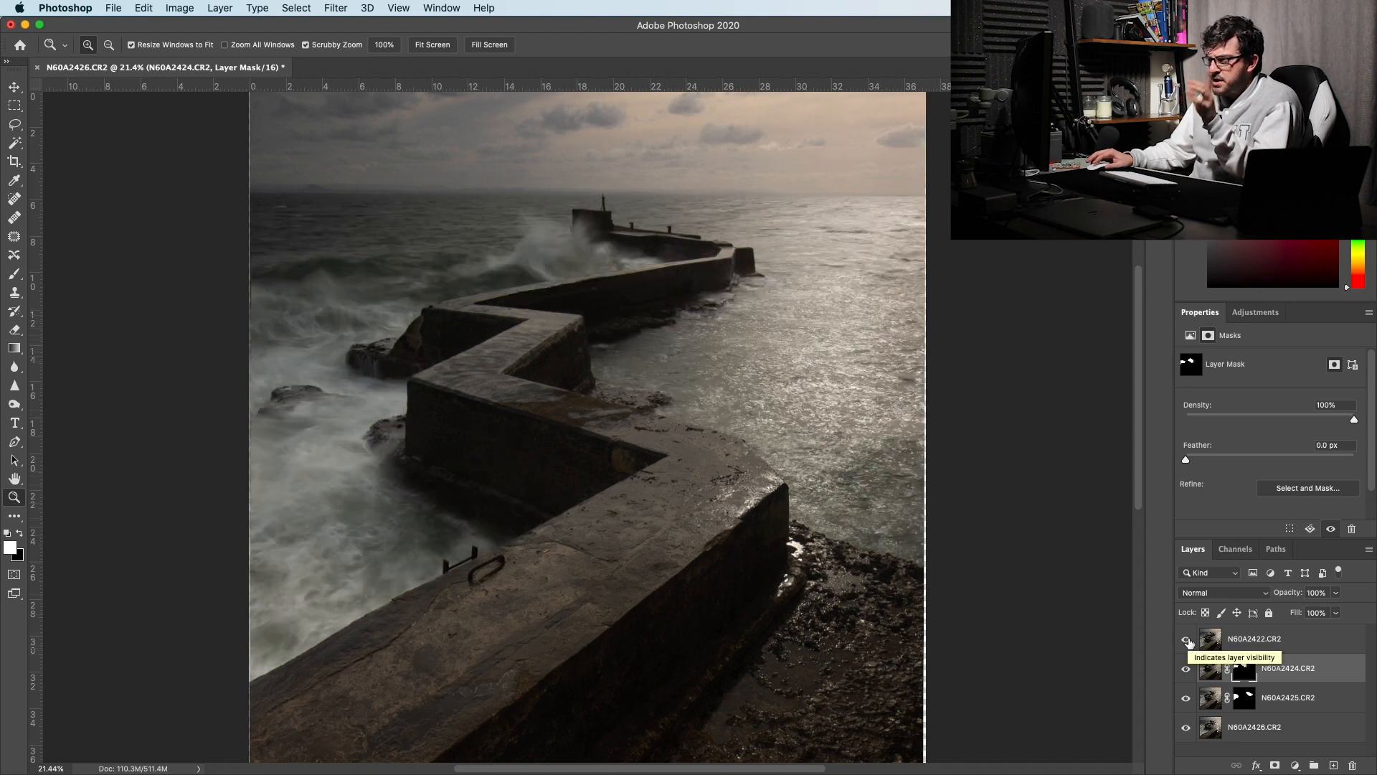
{"action": "left_click", "coordinate": [1188, 640]}
{"action": "left_click", "coordinate": [1187, 640]}
{"action": "left_click", "coordinate": [1188, 641]}
{"action": "left_click", "coordinate": [1187, 641]}
{"action": "left_click", "coordinate": [1187, 641]}
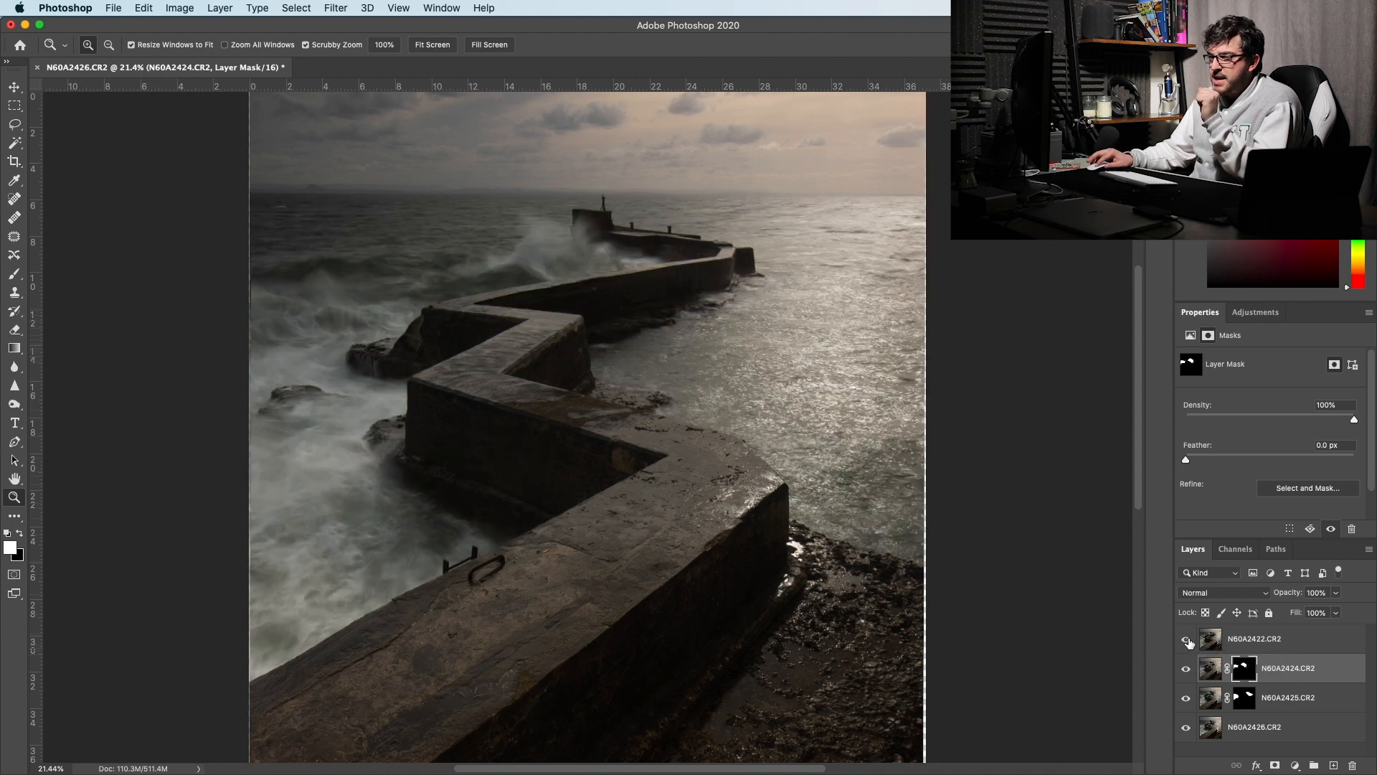
{"action": "left_click", "coordinate": [1187, 640]}
{"action": "left_click", "coordinate": [1187, 640]}
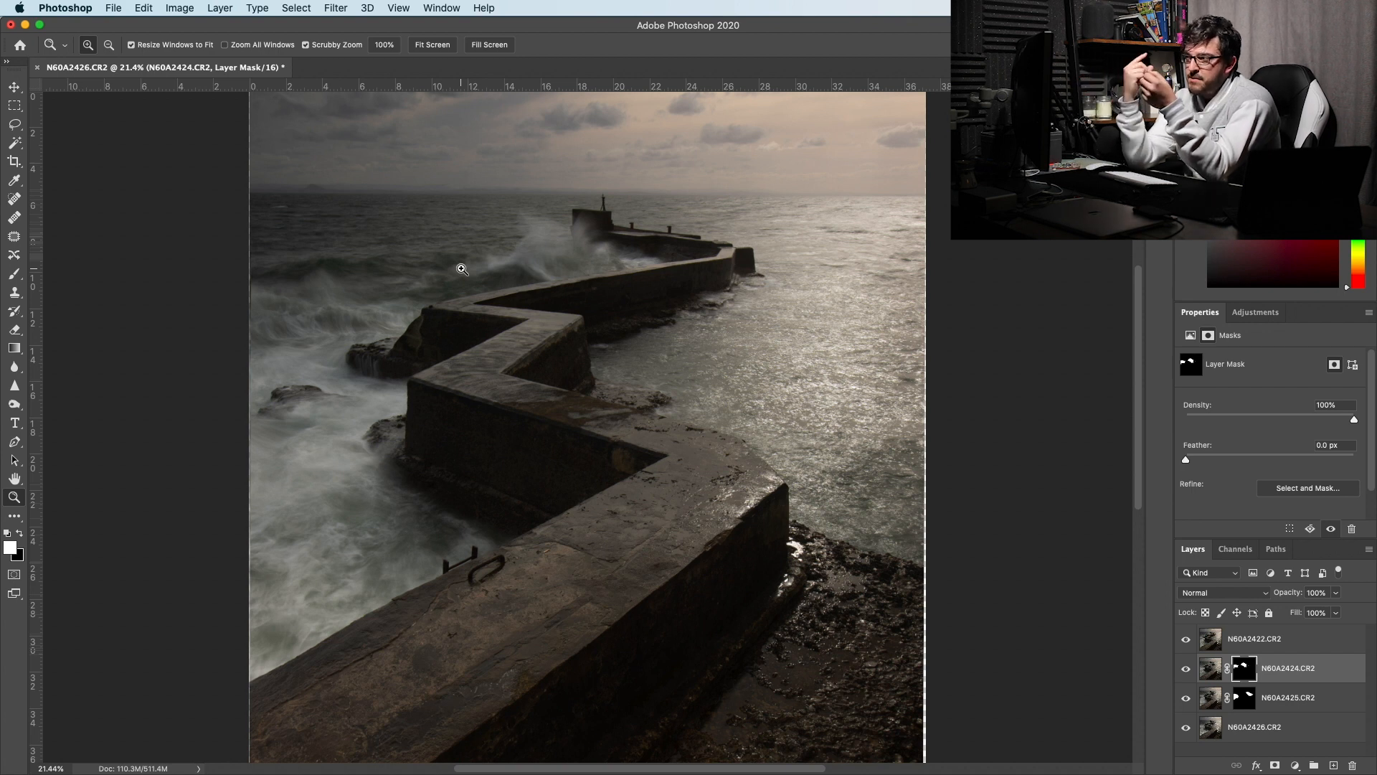
- Examine the wave splash against the pier's far end on the N60A2422.CR2 layer, and return to the full image
{"action": "left_click", "coordinate": [530, 271]}
{"action": "left_click", "coordinate": [529, 270]}
{"action": "left_click", "coordinate": [541, 267]}
{"action": "left_click", "coordinate": [541, 267]}
{"action": "scroll", "coordinate": [632, 226], "scroll_direction": "up", "scroll_amount": 5}
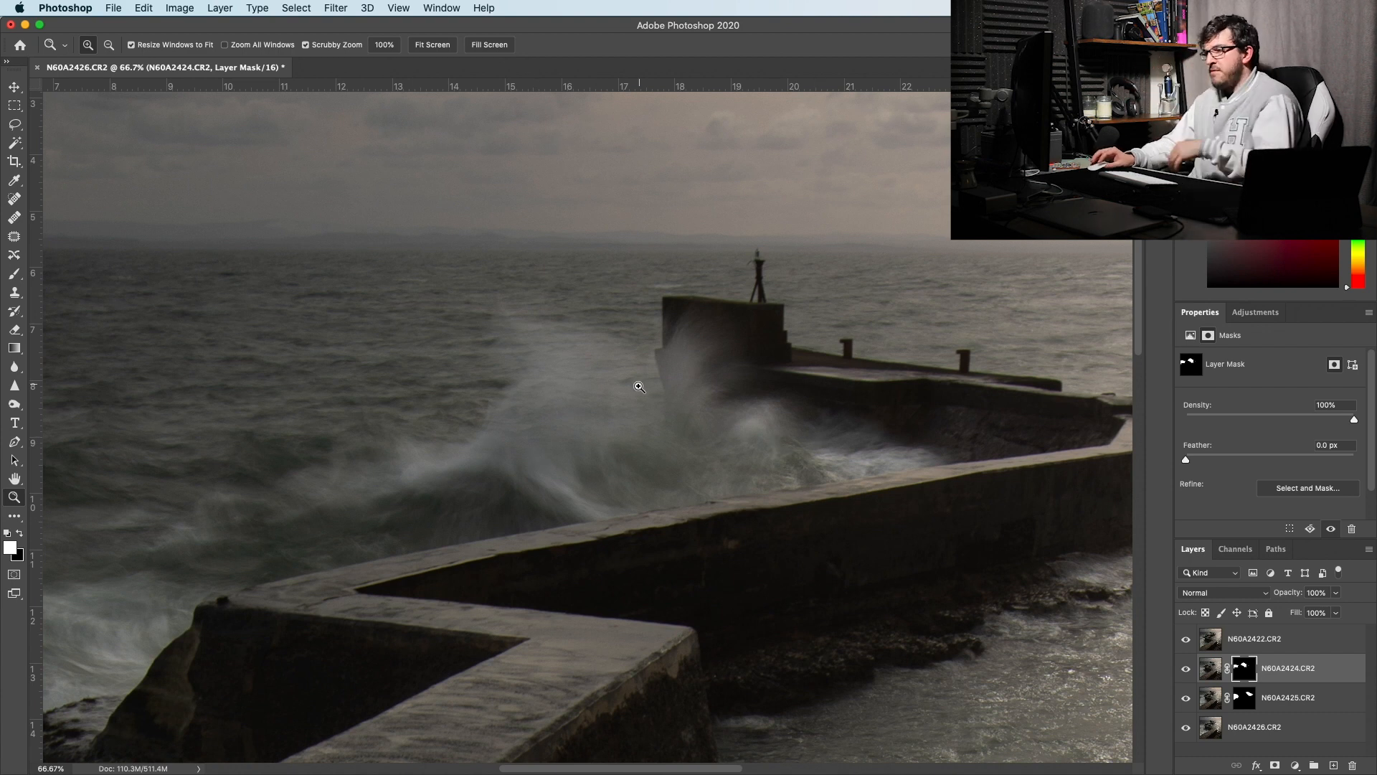
{"action": "mouse_move", "coordinate": [604, 734]}
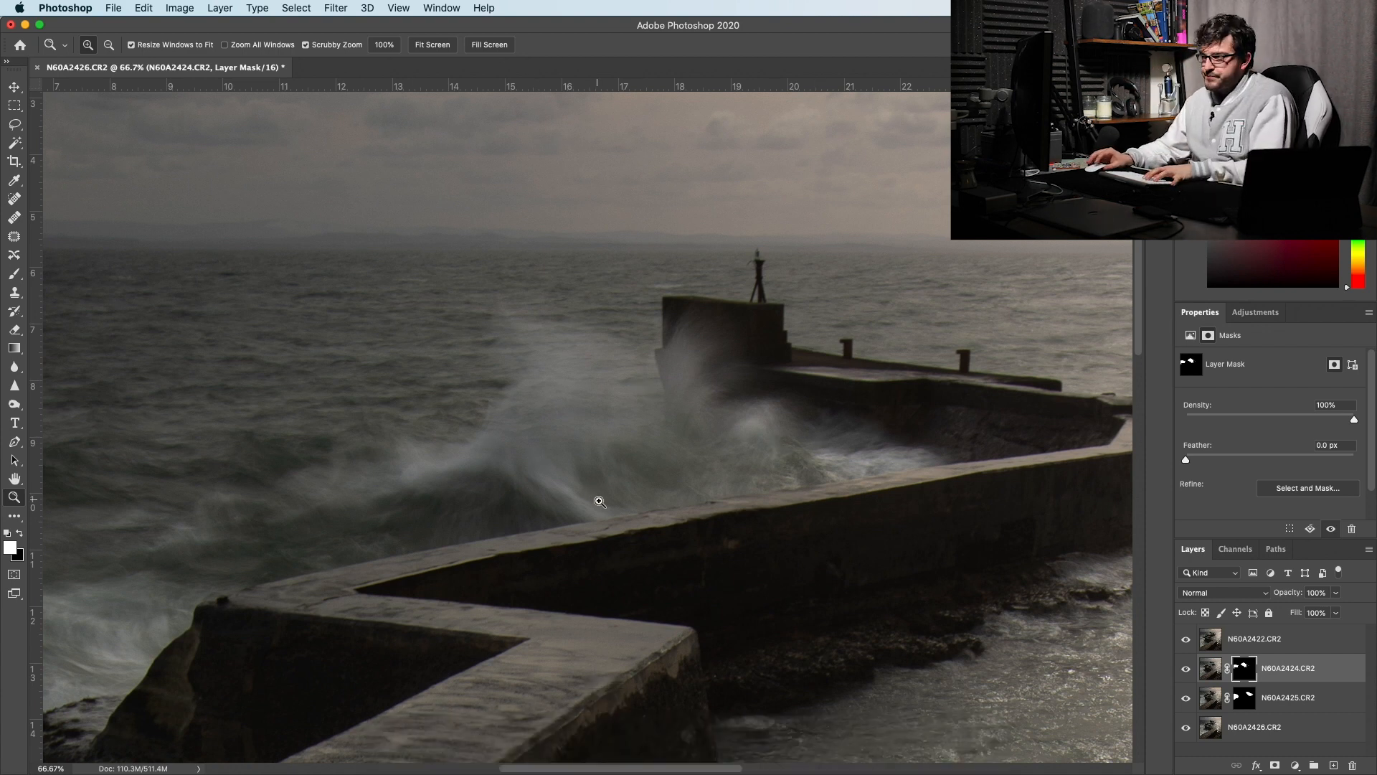
{"action": "right_click", "coordinate": [558, 524]}
{"action": "left_click", "coordinate": [577, 529]}
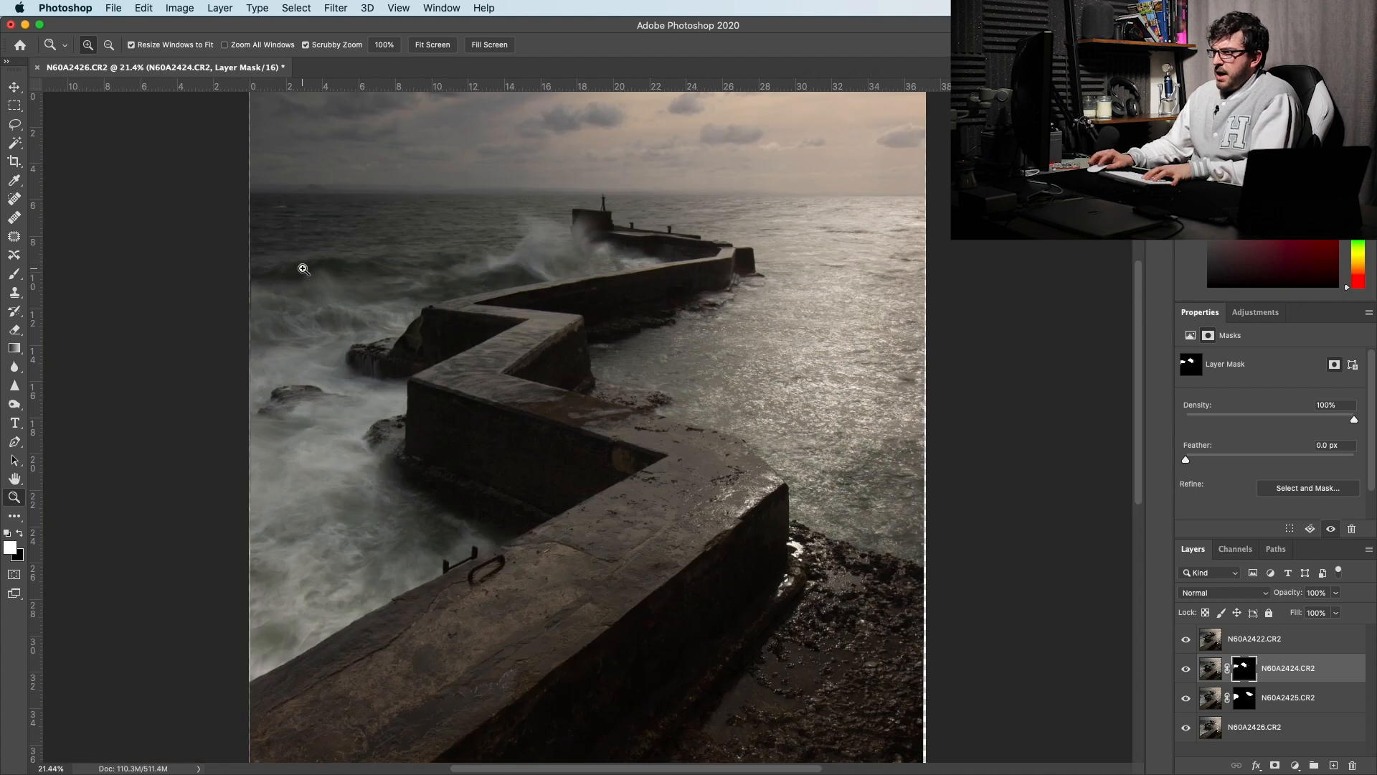
- Toggle the N60A2422.CR2 layer repeatedly at 50% zoom to compare the waves and rocks beside the pier's upper bend
{"action": "left_click", "coordinate": [301, 300]}
{"action": "left_click", "coordinate": [310, 298]}
{"action": "left_click", "coordinate": [310, 299]}
{"action": "left_click", "coordinate": [1186, 638]}
{"action": "left_click", "coordinate": [1186, 639]}
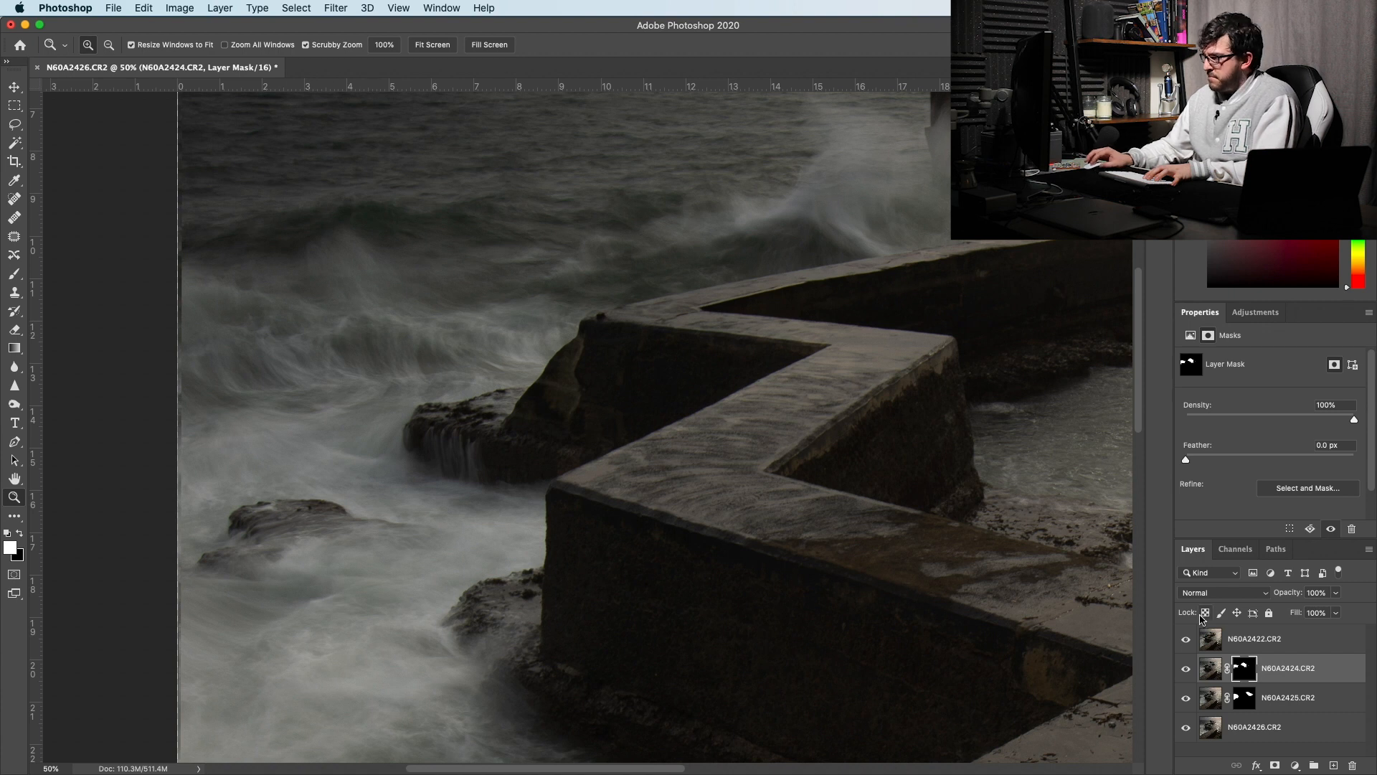
{"action": "left_click", "coordinate": [1186, 640]}
{"action": "left_click", "coordinate": [1186, 640]}
{"action": "left_click", "coordinate": [1186, 640]}
{"action": "left_click", "coordinate": [1186, 640]}
{"action": "left_click", "coordinate": [1186, 640]}
{"action": "left_click", "coordinate": [1186, 640]}
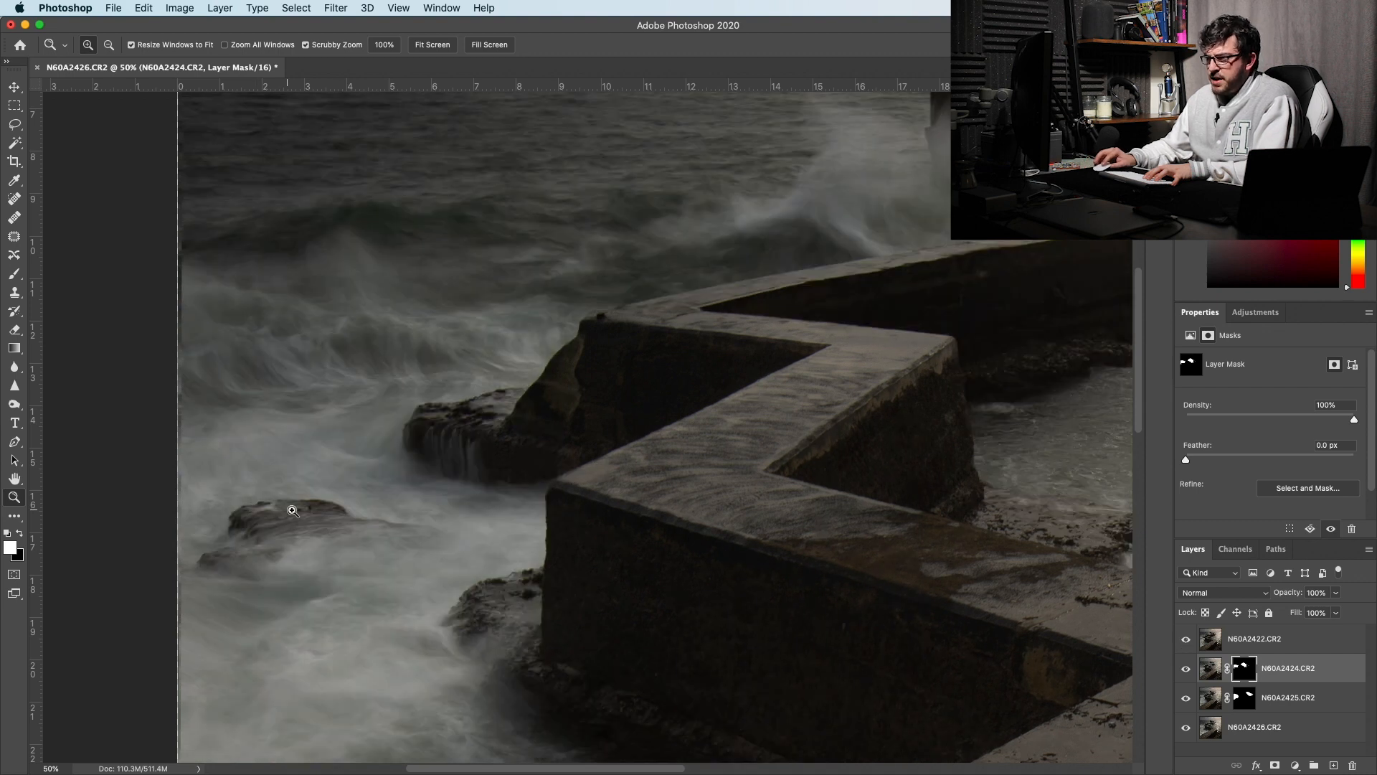
{"action": "left_click", "coordinate": [1185, 640]}
{"action": "left_click", "coordinate": [1186, 640]}
{"action": "left_click", "coordinate": [1186, 640]}
{"action": "left_click", "coordinate": [1186, 640]}
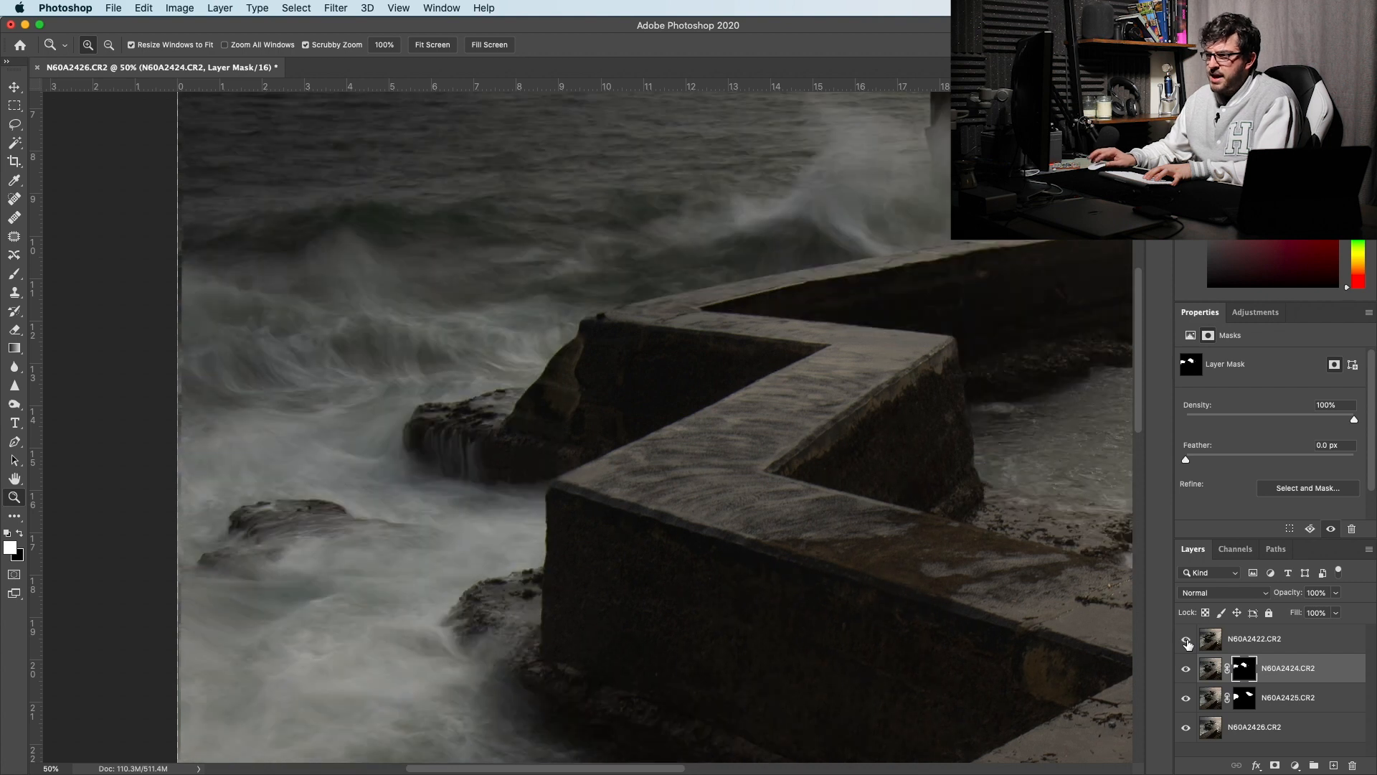
{"action": "left_click", "coordinate": [1186, 640]}
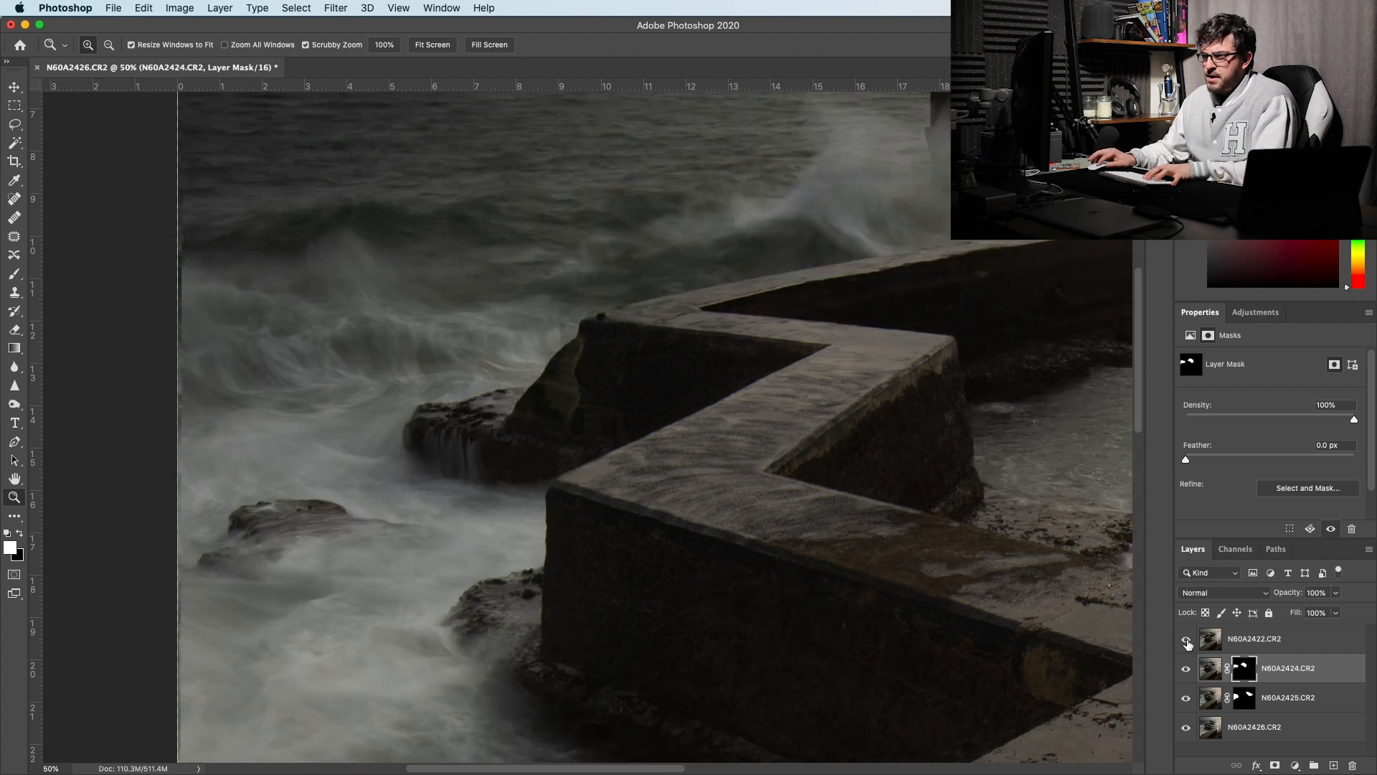
{"action": "left_click", "coordinate": [1186, 640]}
{"action": "left_click", "coordinate": [1187, 640]}
{"action": "left_click", "coordinate": [1187, 640]}
{"action": "left_click", "coordinate": [1186, 641]}
{"action": "left_click", "coordinate": [1187, 641]}
{"action": "left_click", "coordinate": [1186, 640]}
{"action": "left_click", "coordinate": [1187, 641]}
{"action": "left_click", "coordinate": [1187, 640]}
{"action": "left_click", "coordinate": [1187, 641]}
{"action": "left_click", "coordinate": [1187, 641]}
{"action": "left_click", "coordinate": [1187, 641]}
{"action": "left_click", "coordinate": [1187, 641]}
{"action": "left_click", "coordinate": [1186, 641]}
{"action": "left_click", "coordinate": [1186, 640]}
{"action": "left_click", "coordinate": [1186, 640]}
{"action": "left_click", "coordinate": [1187, 641]}
{"action": "left_click", "coordinate": [1187, 642]}
{"action": "left_click", "coordinate": [1188, 643]}
{"action": "left_click", "coordinate": [1187, 642]}
{"action": "left_click", "coordinate": [1188, 642]}
{"action": "left_click", "coordinate": [1187, 642]}
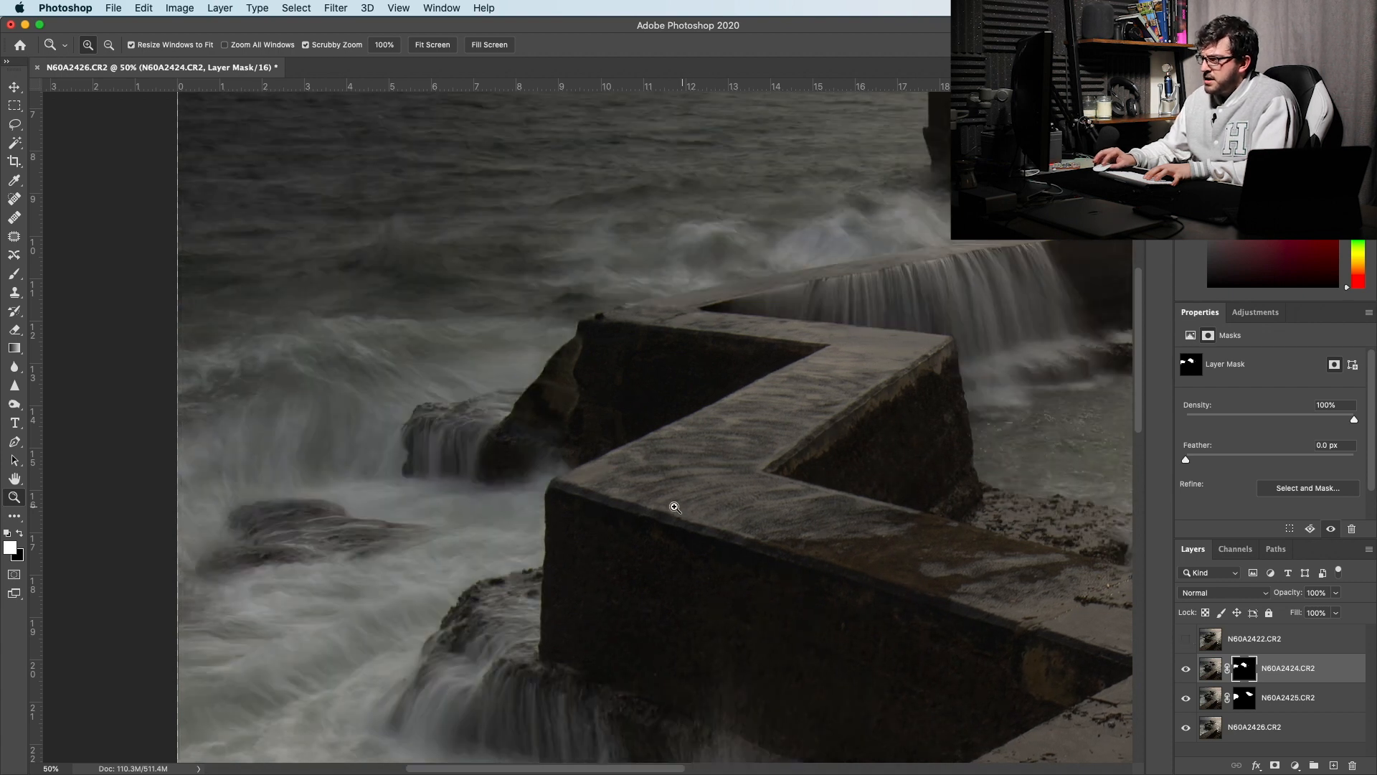
{"action": "left_click", "coordinate": [1187, 641]}
{"action": "left_click", "coordinate": [1188, 641]}
{"action": "left_click", "coordinate": [1187, 641]}
{"action": "left_click", "coordinate": [1187, 641]}
{"action": "left_click", "coordinate": [1187, 641]}
{"action": "left_click", "coordinate": [1187, 641]}
- Check the frames' alignment on the pier's surface at 200% zoom by toggling the layers, leaving N60A2422.CR2 visible
{"action": "left_click_drag", "start_coordinate": [761, 497], "coordinate": [1097, 597]}
{"action": "scroll", "coordinate": [710, 479], "scroll_direction": "right", "scroll_amount": 5}
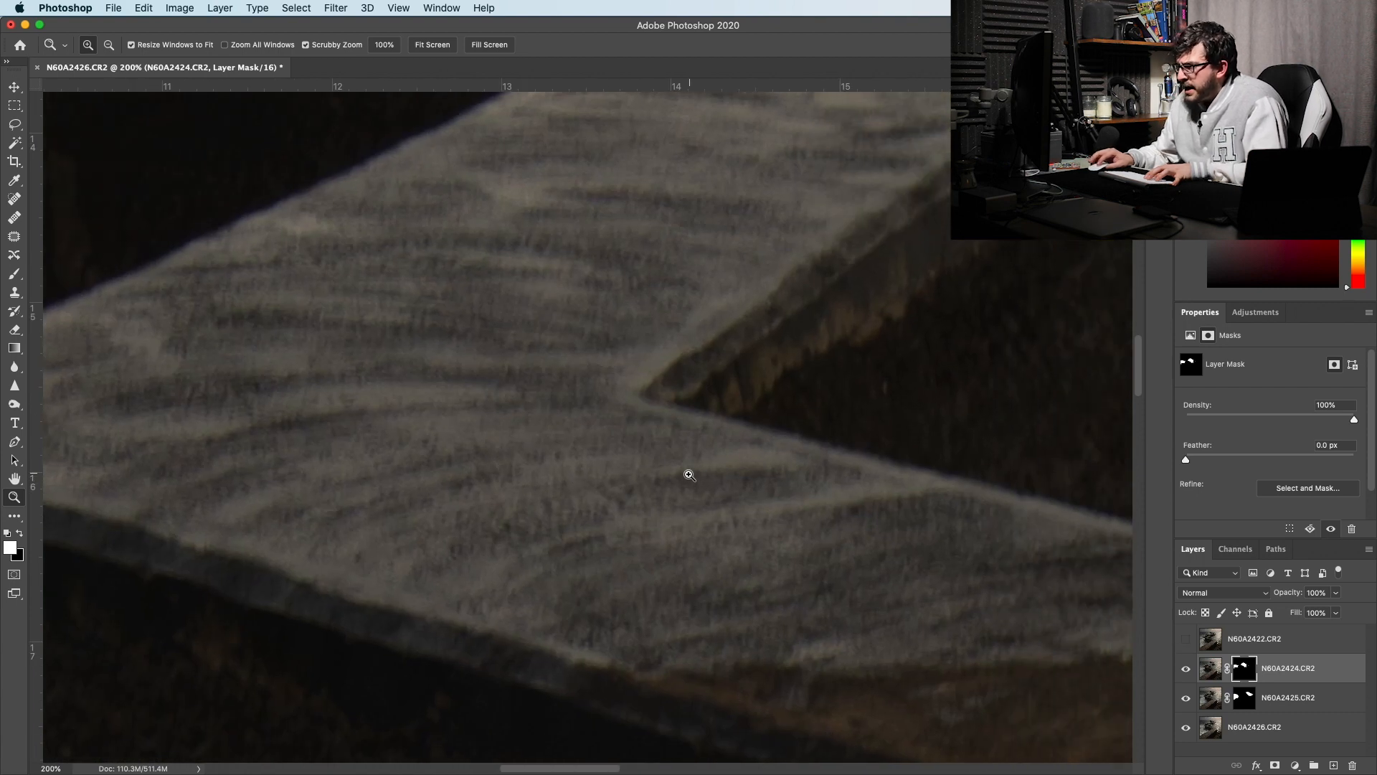
{"action": "scroll", "coordinate": [731, 491], "scroll_direction": "down", "scroll_amount": 3}
{"action": "left_click", "coordinate": [1186, 672]}
{"action": "left_click", "coordinate": [1186, 671]}
{"action": "left_click", "coordinate": [1186, 728]}
{"action": "left_click", "coordinate": [1186, 727]}
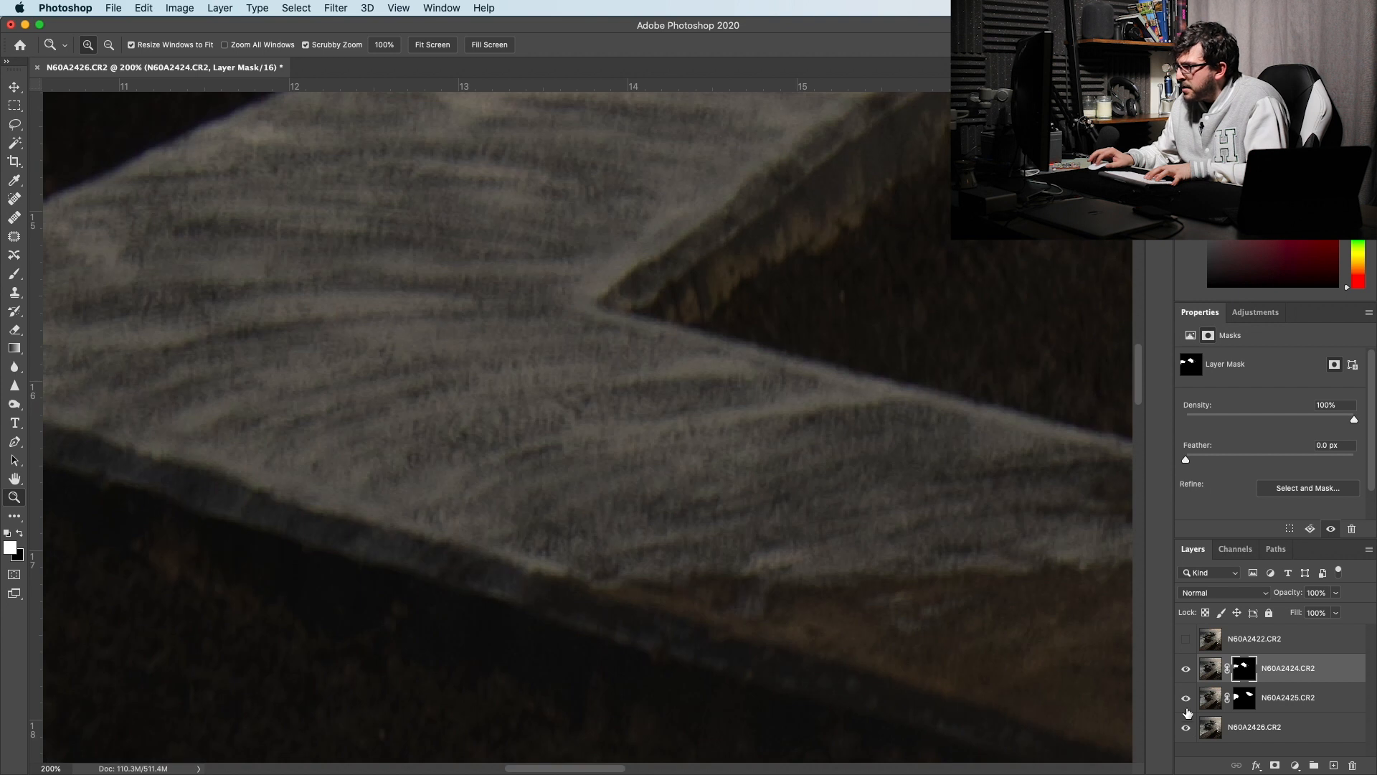
{"action": "left_click", "coordinate": [1187, 635]}
{"action": "left_click", "coordinate": [1187, 634]}
{"action": "left_click", "coordinate": [1187, 635]}
{"action": "left_click", "coordinate": [1187, 638]}
{"action": "left_click", "coordinate": [1188, 638]}
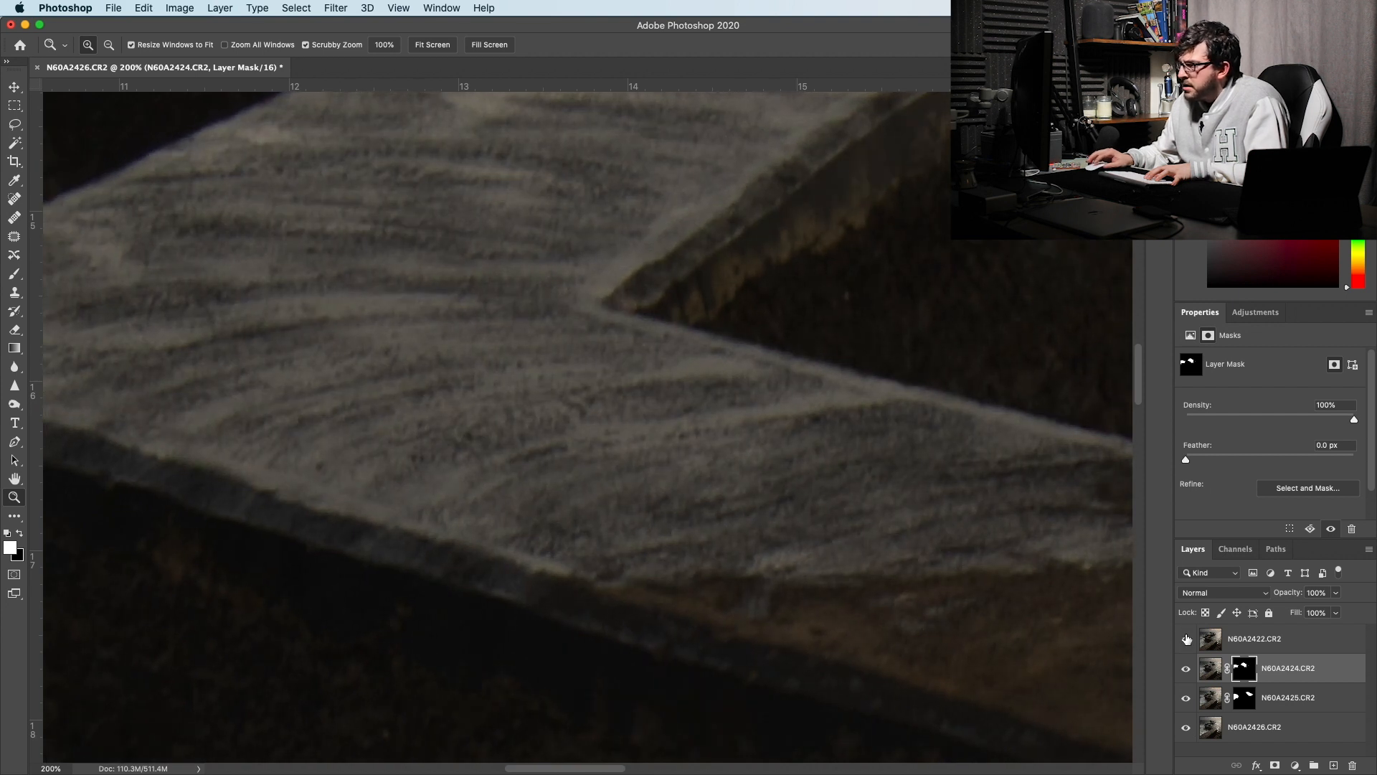
- Compare the N60A2422.CR2 layer with the blend around the pier's bends, leave it visible and return to the full image
{"action": "right_click", "coordinate": [614, 436]}
{"action": "left_click", "coordinate": [640, 442]}
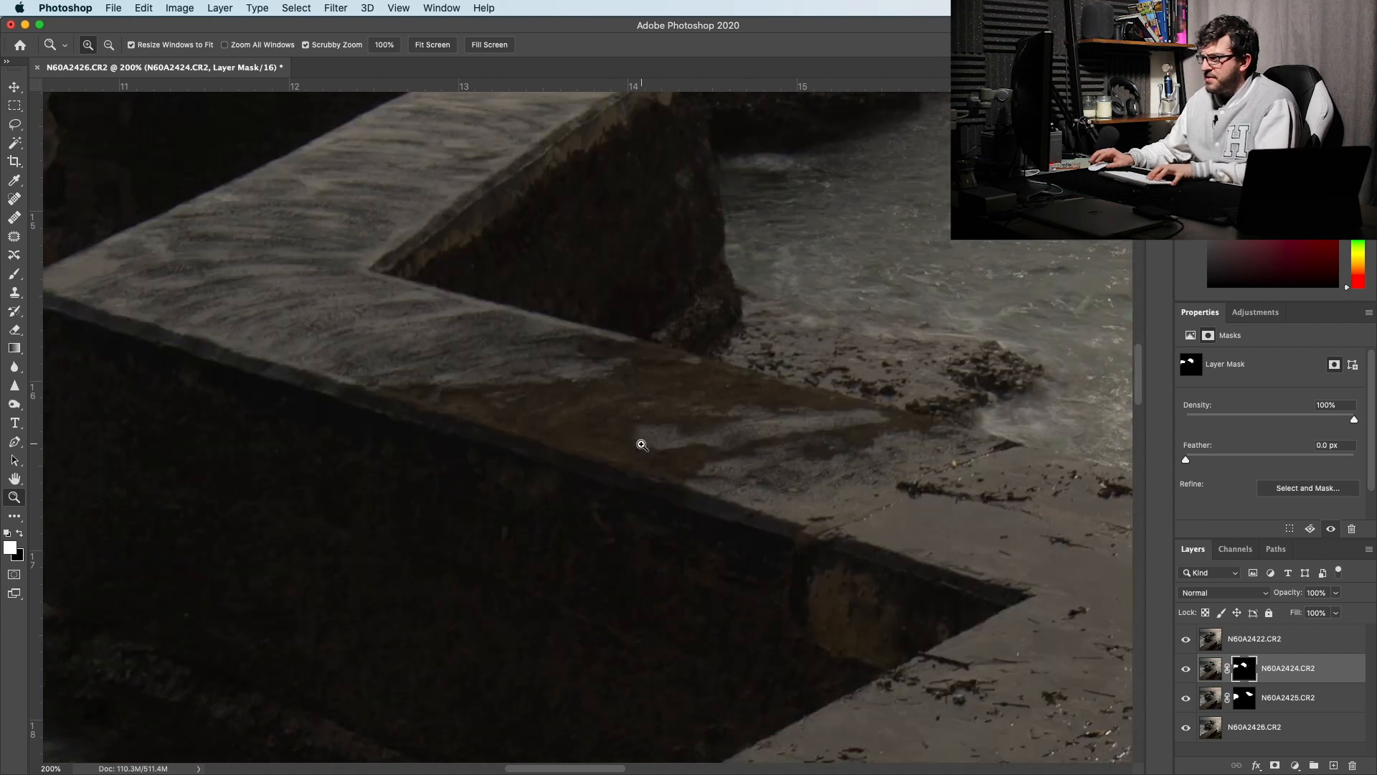
{"action": "left_click", "coordinate": [480, 347]}
{"action": "left_click", "coordinate": [480, 347]}
{"action": "left_click", "coordinate": [480, 347]}
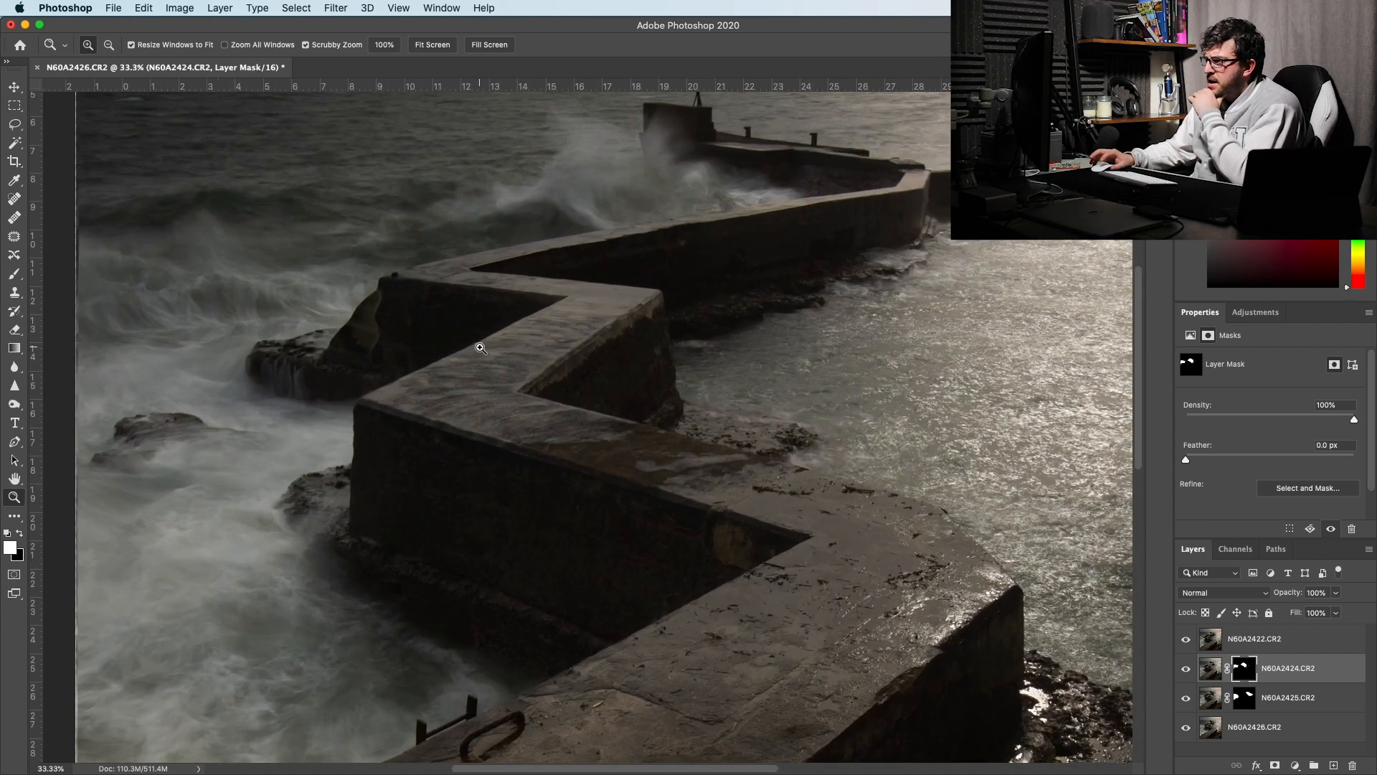
{"action": "left_click", "coordinate": [1185, 639]}
{"action": "left_click", "coordinate": [1186, 639]}
{"action": "left_click", "coordinate": [1185, 639]}
{"action": "left_click", "coordinate": [1185, 639]}
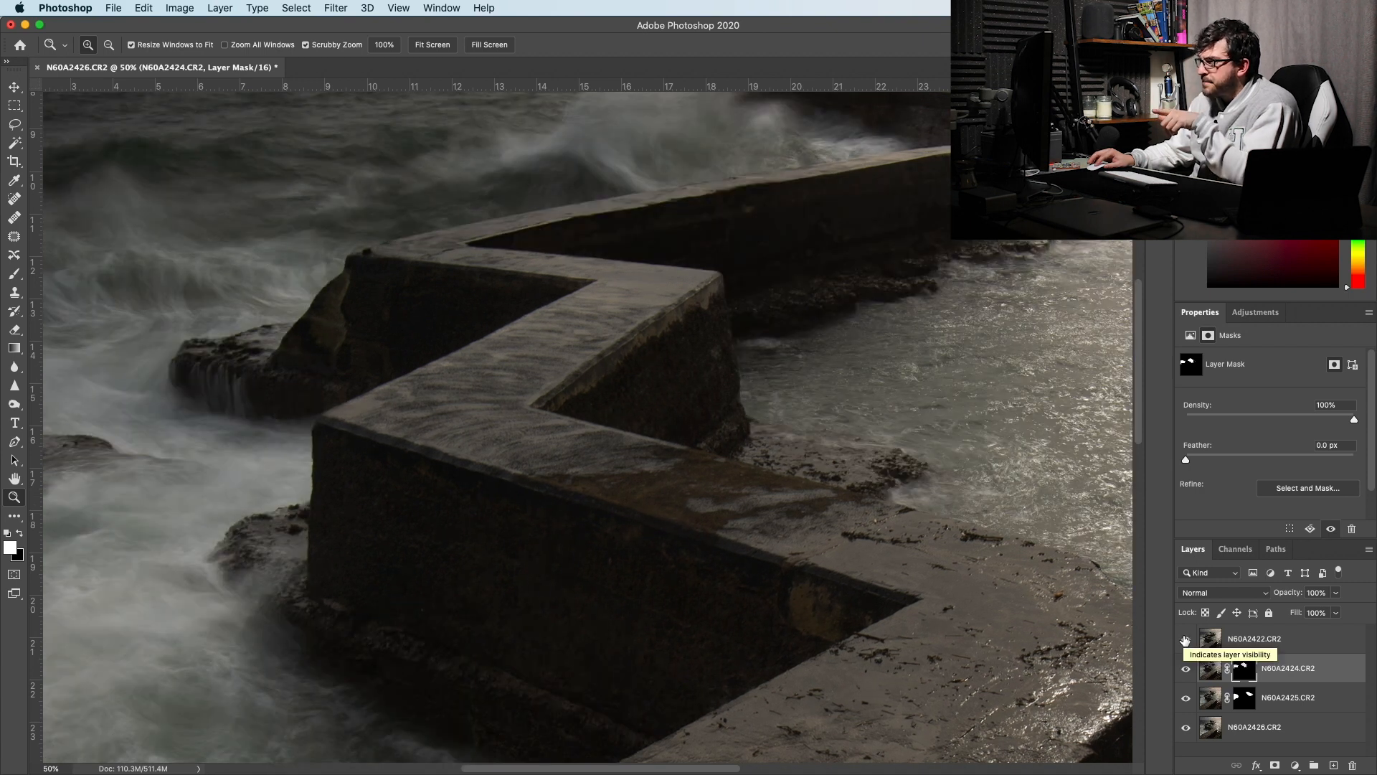
{"action": "left_click", "coordinate": [1185, 639]}
{"action": "left_click", "coordinate": [1185, 639]}
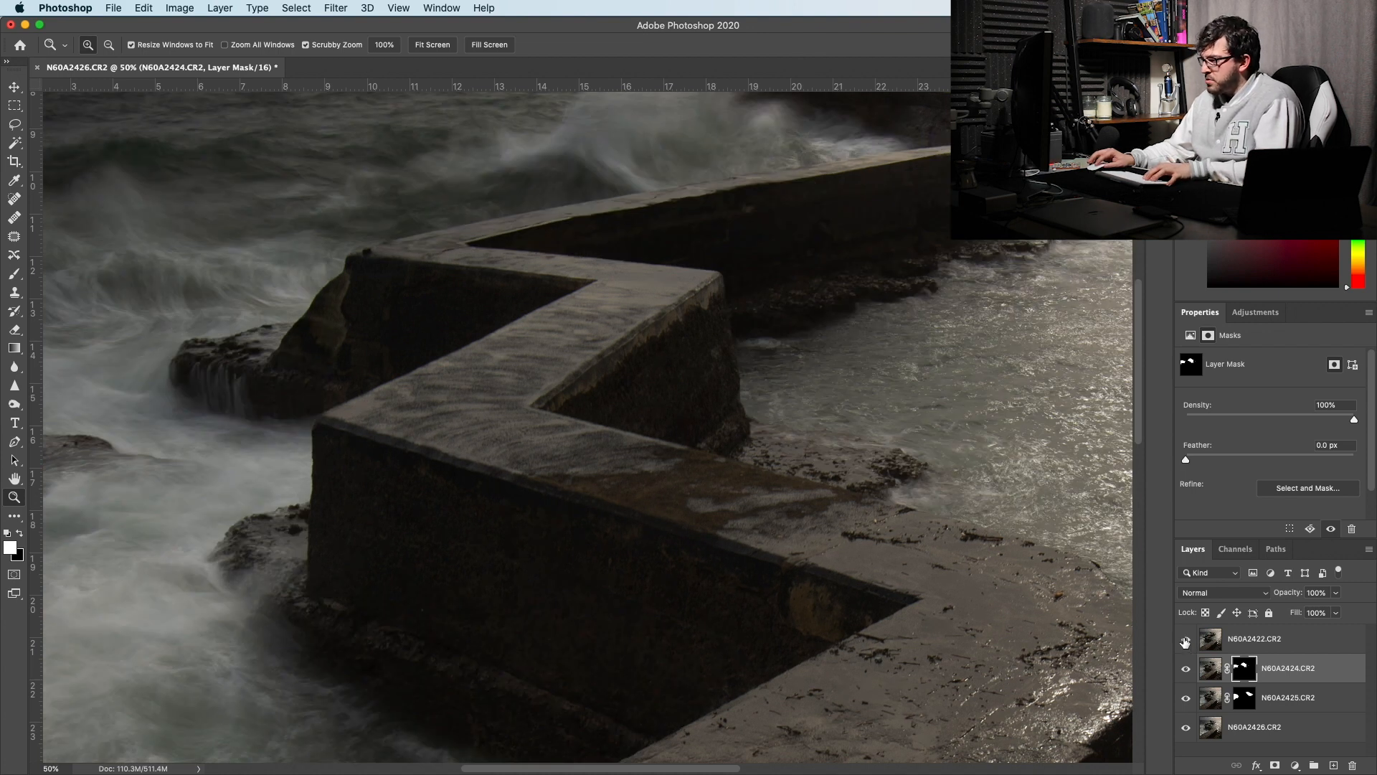
{"action": "right_click", "coordinate": [615, 486]}
{"action": "left_click", "coordinate": [640, 491]}
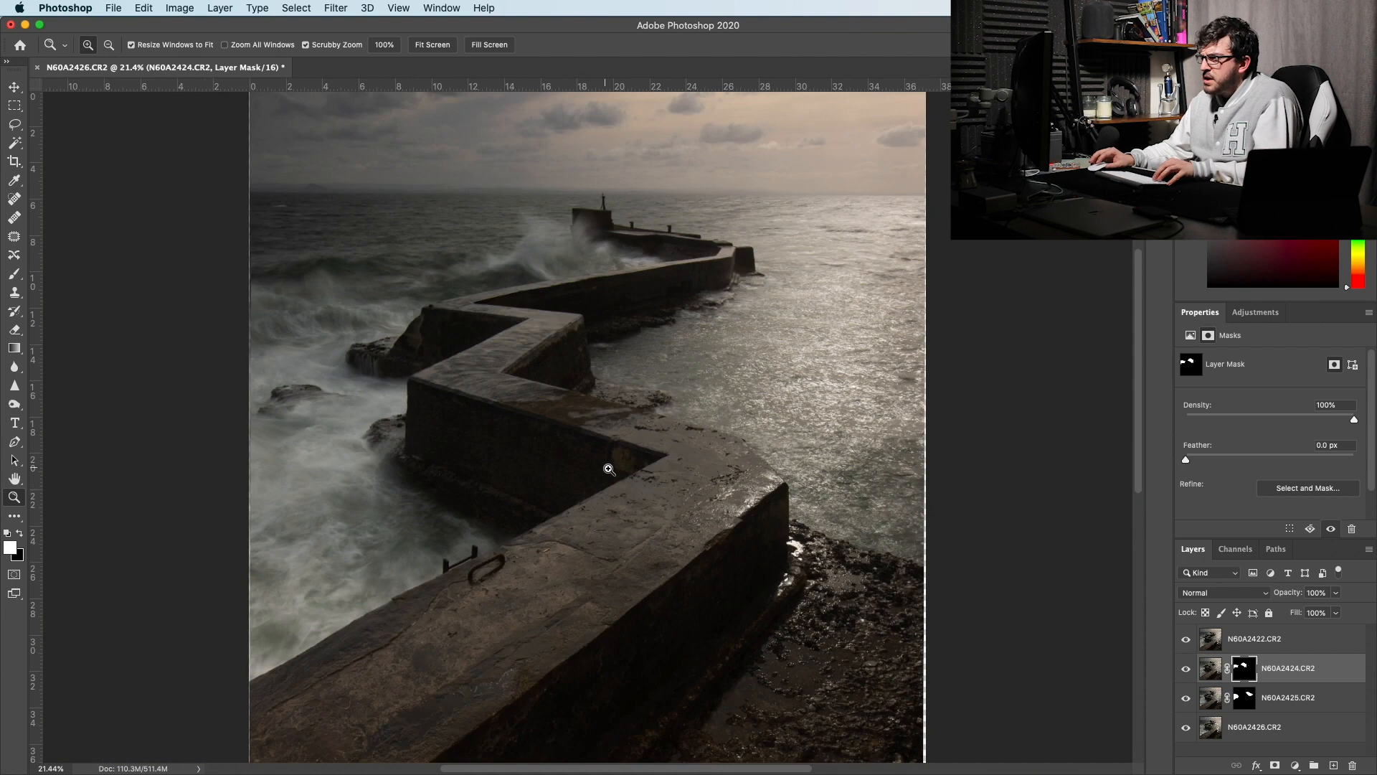
- Add a white layer mask to the N60A2422.CR2 layer and prepare a black brush at 100% opacity
{"action": "left_click", "coordinate": [1211, 640]}
{"action": "left_click", "coordinate": [1276, 767]}
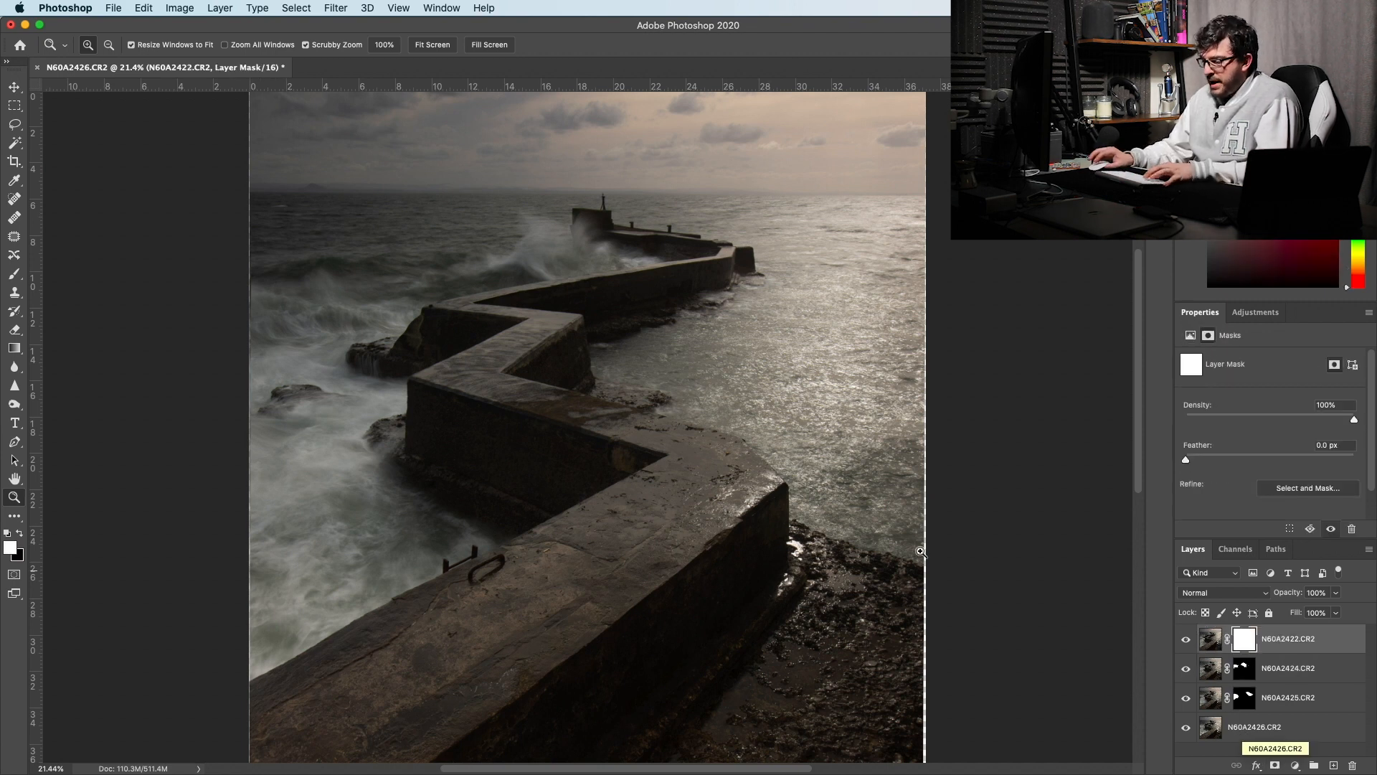
{"action": "key", "text": "b"}
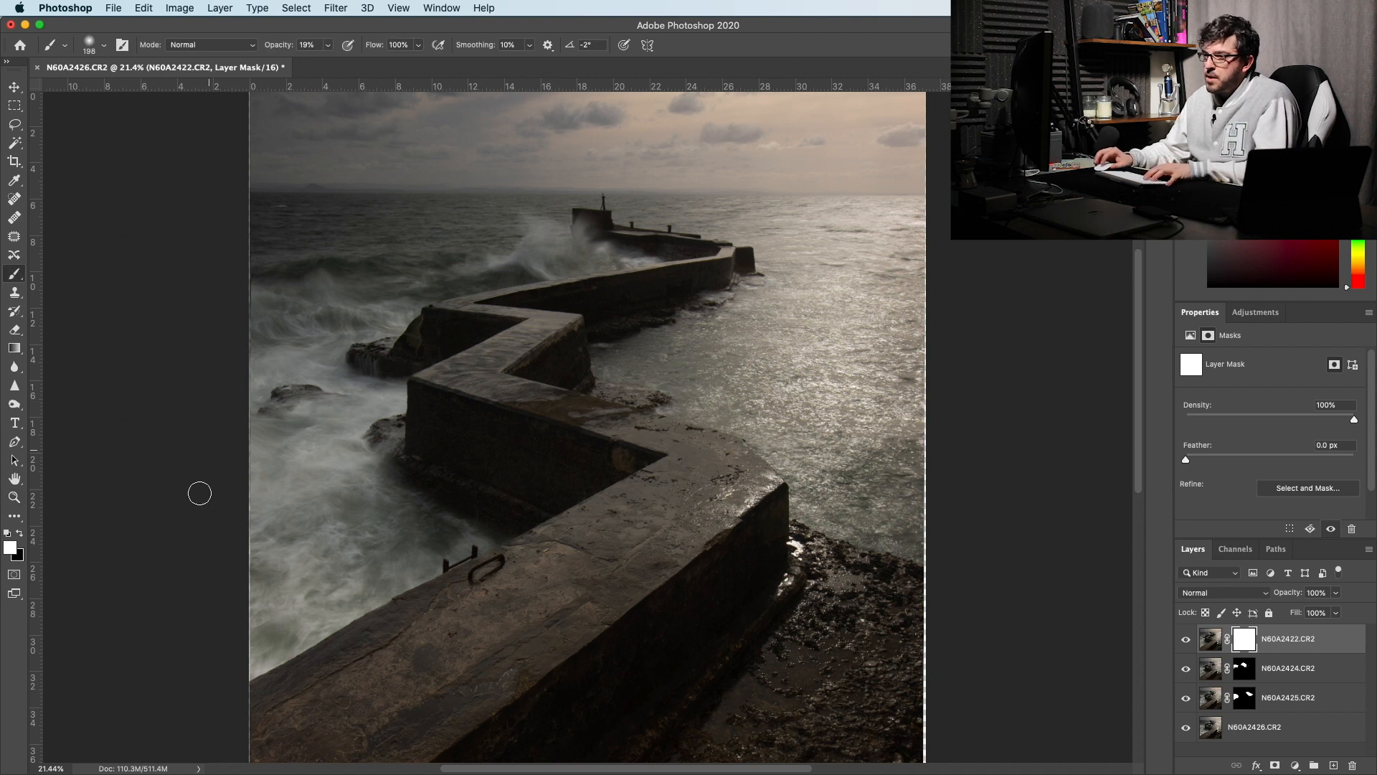
{"action": "key", "text": "x"}
{"action": "left_click", "coordinate": [327, 44]}
{"action": "left_click_drag", "start_coordinate": [327, 62], "coordinate": [409, 75]}
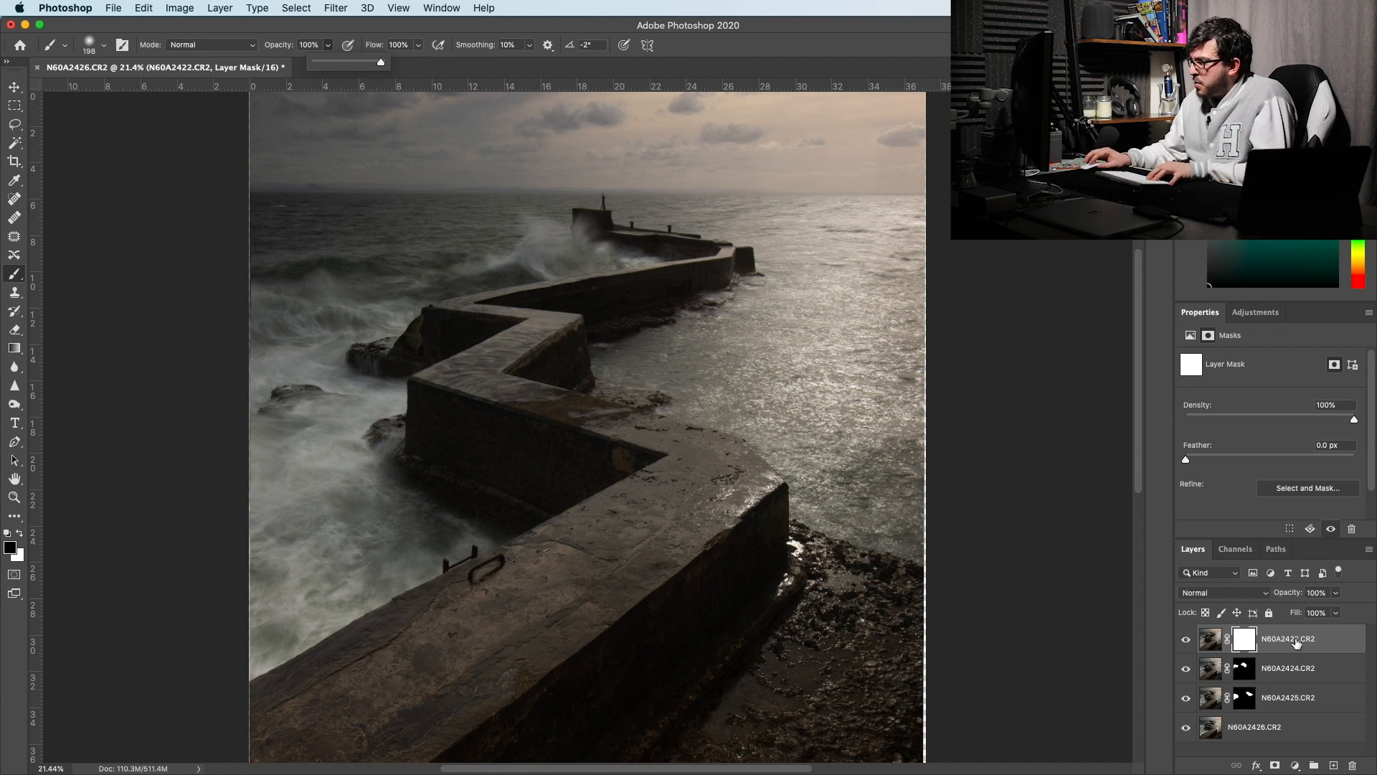
- Paint black on the N60A2422.CR2 mask over the water and rocks beside the pier's near bend, checking the result against the hidden layer
{"action": "left_click", "coordinate": [1185, 641]}
{"action": "left_click", "coordinate": [1184, 641]}
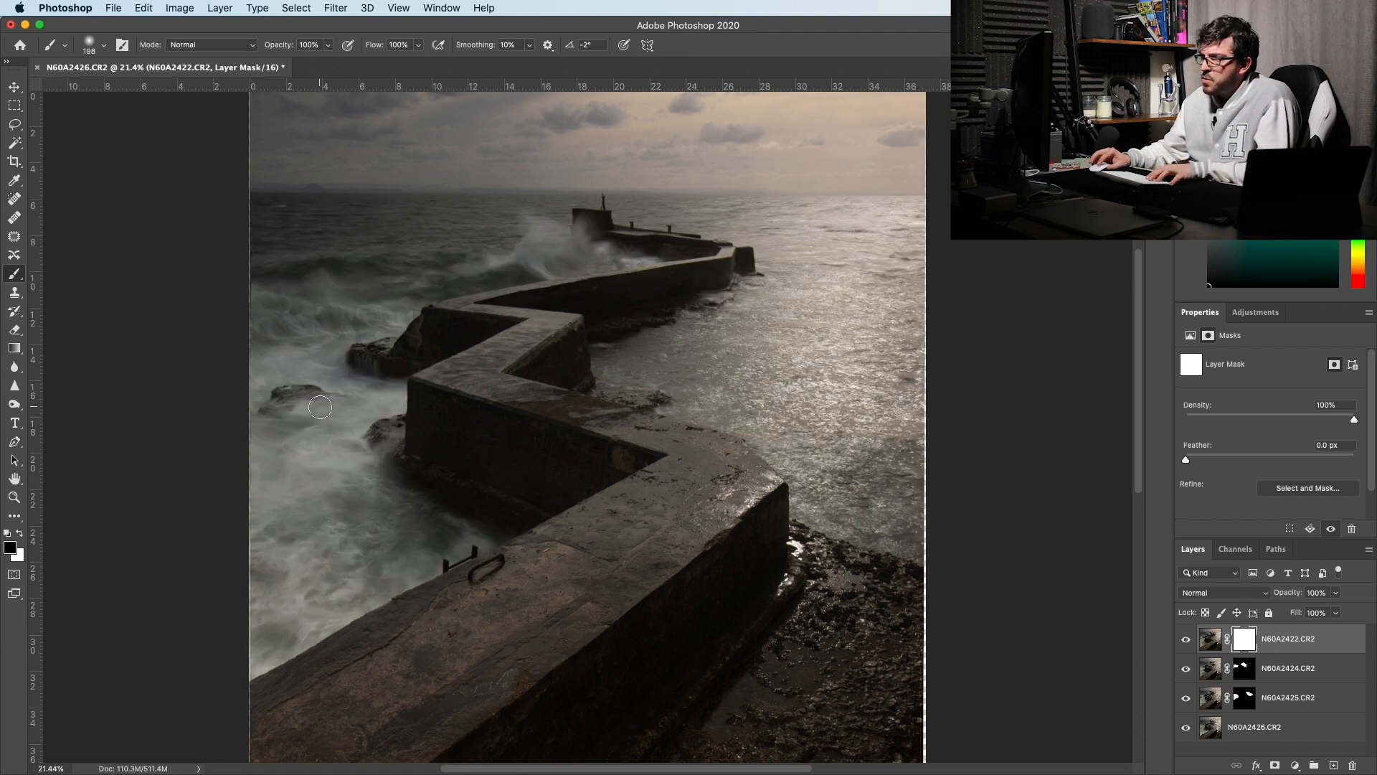
{"action": "mouse_move", "coordinate": [313, 411]}
{"action": "left_mouse_down"}
{"action": "mouse_move", "coordinate": [405, 409]}
{"action": "mouse_move", "coordinate": [198, 476]}
{"action": "mouse_move", "coordinate": [398, 462]}
{"action": "mouse_move", "coordinate": [424, 487]}
{"action": "mouse_move", "coordinate": [502, 502]}
{"action": "mouse_move", "coordinate": [434, 517]}
{"action": "mouse_move", "coordinate": [548, 516]}
{"action": "mouse_move", "coordinate": [337, 605]}
{"action": "mouse_move", "coordinate": [310, 580]}
{"action": "mouse_move", "coordinate": [394, 510]}
{"action": "mouse_move", "coordinate": [232, 491]}
{"action": "mouse_move", "coordinate": [259, 521]}
{"action": "mouse_move", "coordinate": [360, 566]}
{"action": "mouse_move", "coordinate": [279, 606]}
{"action": "mouse_move", "coordinate": [263, 640]}
{"action": "mouse_move", "coordinate": [345, 617]}
{"action": "mouse_move", "coordinate": [347, 592]}
{"action": "mouse_move", "coordinate": [250, 565]}
{"action": "mouse_move", "coordinate": [312, 501]}
{"action": "mouse_move", "coordinate": [288, 447]}
{"action": "left_mouse_up"}
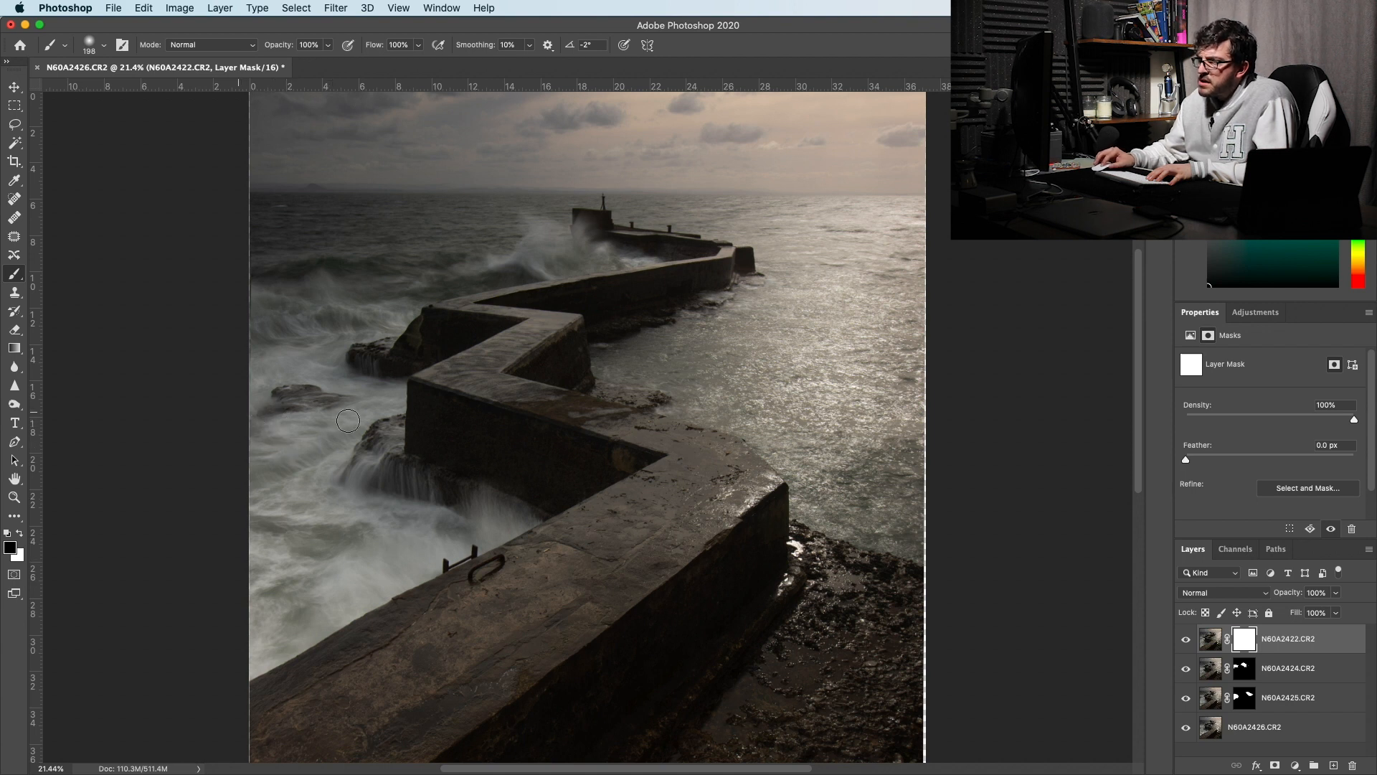
{"action": "mouse_move", "coordinate": [364, 407]}
{"action": "left_mouse_down"}
{"action": "mouse_move", "coordinate": [277, 441]}
{"action": "mouse_move", "coordinate": [300, 445]}
{"action": "left_mouse_up"}
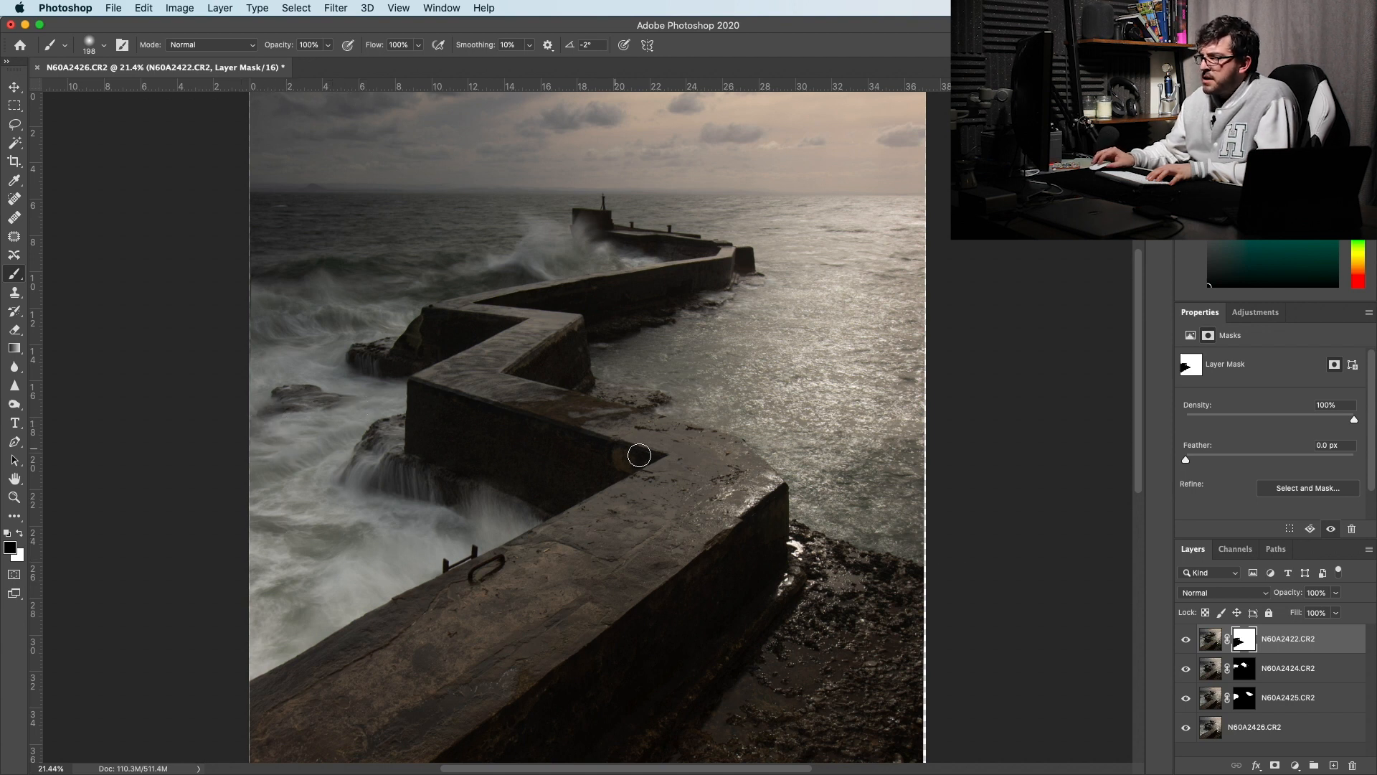
{"action": "left_click", "coordinate": [1188, 641]}
{"action": "left_click", "coordinate": [1187, 640]}
{"action": "left_click", "coordinate": [1188, 641]}
{"action": "left_click", "coordinate": [1188, 641]}
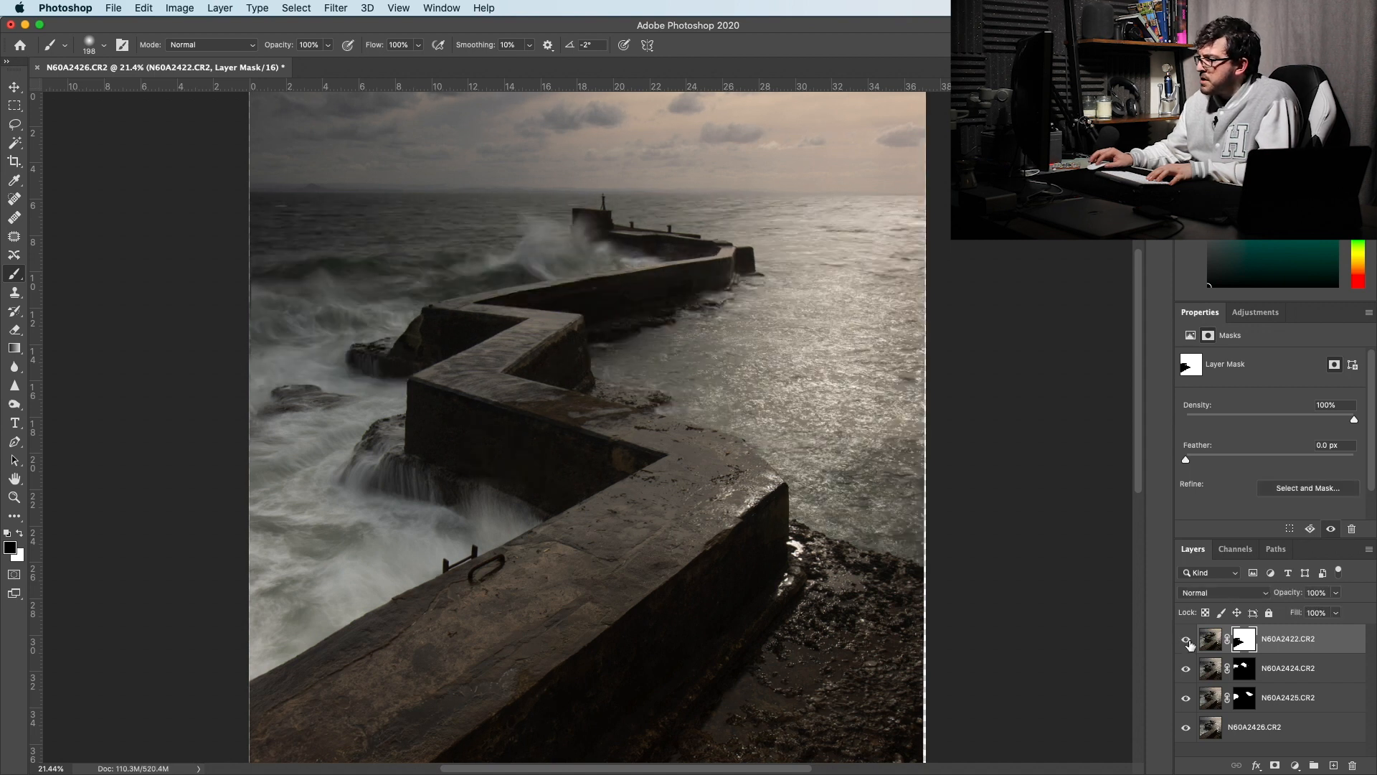
{"action": "left_click", "coordinate": [1188, 641]}
{"action": "left_click", "coordinate": [1188, 640]}
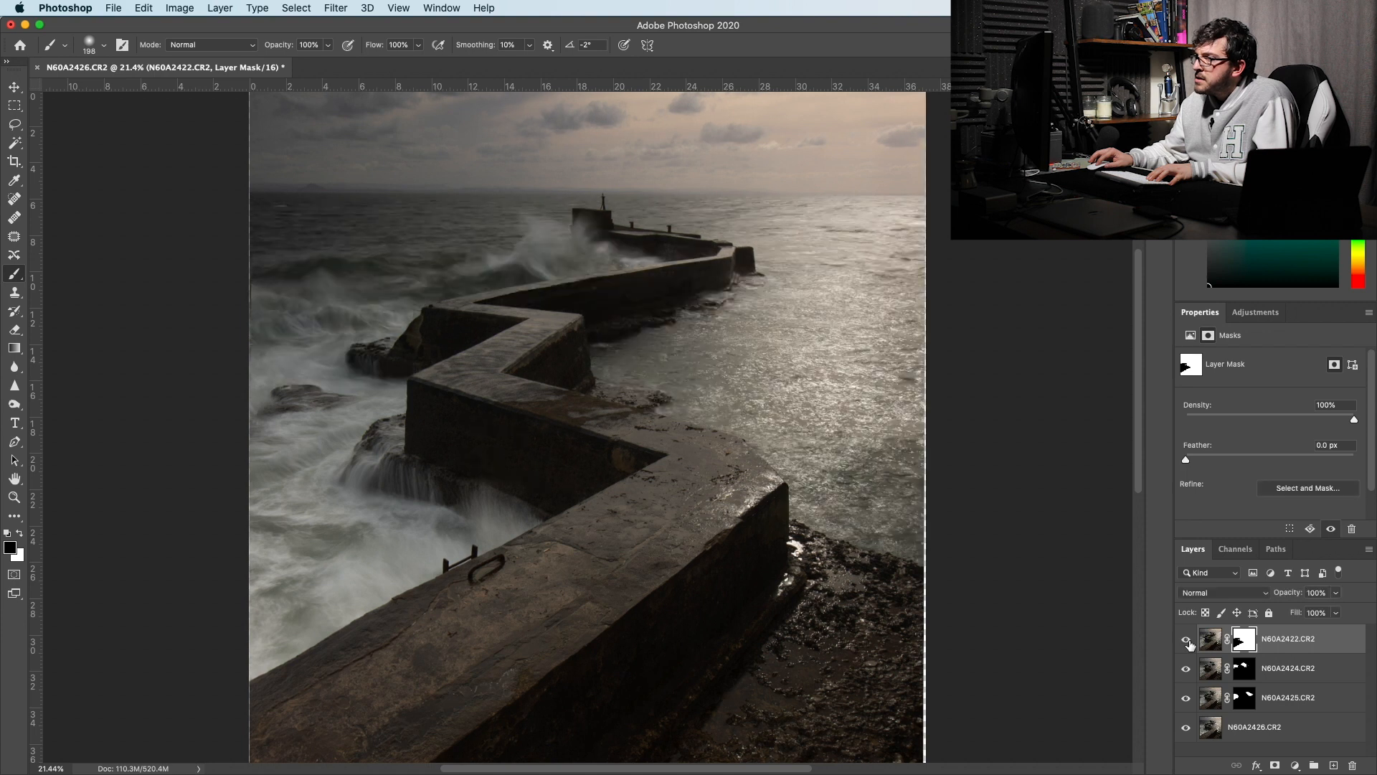
- Mask out the N60A2422.CR2 layer along the pier's far wall and the water beside it to reveal the cascading water, and check the result
{"action": "mouse_move", "coordinate": [547, 299]}
{"action": "left_mouse_down"}
{"action": "mouse_move", "coordinate": [634, 291]}
{"action": "mouse_move", "coordinate": [616, 322]}
{"action": "mouse_move", "coordinate": [599, 320]}
{"action": "mouse_move", "coordinate": [598, 336]}
{"action": "mouse_move", "coordinate": [617, 336]}
{"action": "mouse_move", "coordinate": [640, 329]}
{"action": "mouse_move", "coordinate": [620, 288]}
{"action": "mouse_move", "coordinate": [746, 274]}
{"action": "mouse_move", "coordinate": [637, 309]}
{"action": "left_mouse_up"}
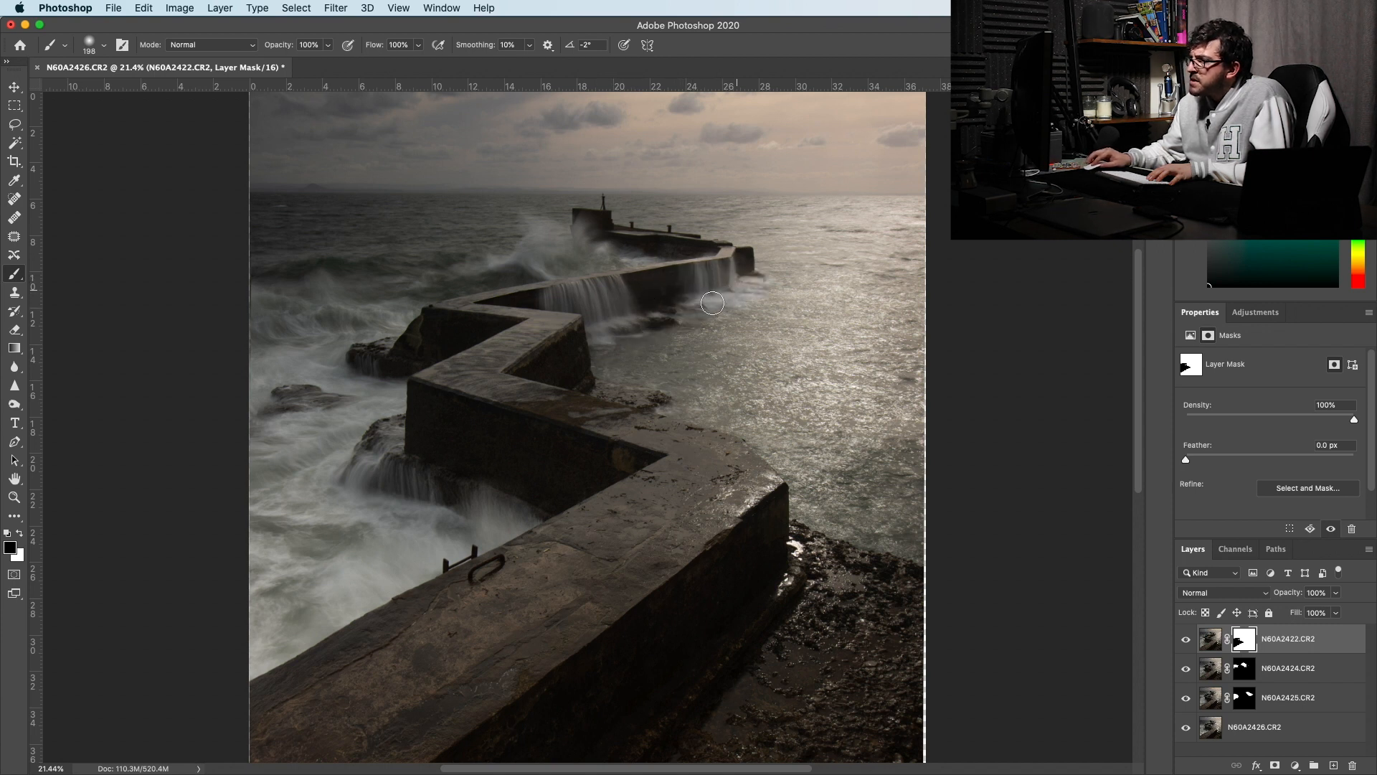
{"action": "mouse_move", "coordinate": [746, 314]}
{"action": "left_mouse_down"}
{"action": "mouse_move", "coordinate": [773, 327]}
{"action": "mouse_move", "coordinate": [810, 307]}
{"action": "mouse_move", "coordinate": [777, 292]}
{"action": "mouse_move", "coordinate": [835, 336]}
{"action": "mouse_move", "coordinate": [824, 313]}
{"action": "mouse_move", "coordinate": [845, 321]}
{"action": "mouse_move", "coordinate": [793, 334]}
{"action": "mouse_move", "coordinate": [719, 281]}
{"action": "left_mouse_up"}
{"action": "left_click", "coordinate": [1187, 640]}
{"action": "left_click", "coordinate": [1187, 639]}
{"action": "left_click", "coordinate": [1187, 639]}
{"action": "left_click", "coordinate": [1187, 639]}
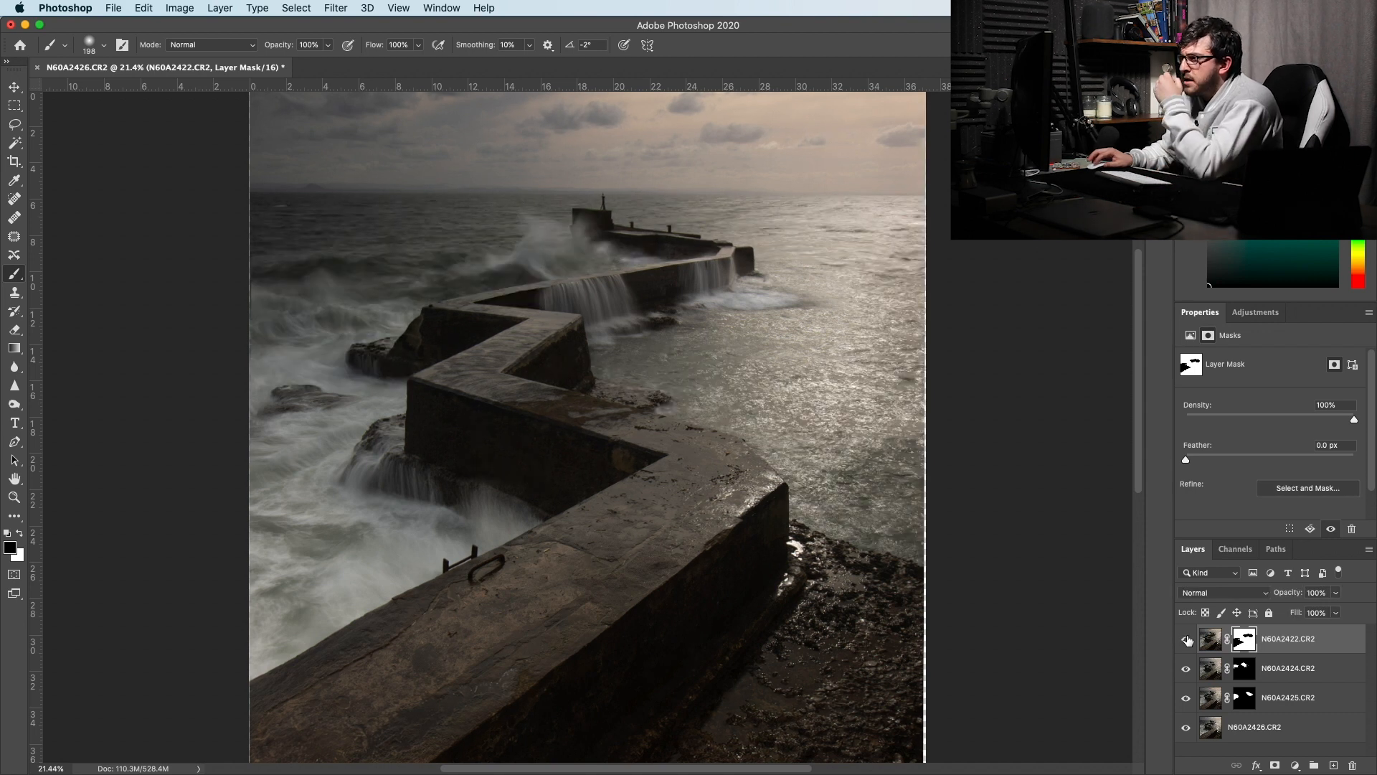
{"action": "left_click", "coordinate": [1187, 639]}
{"action": "left_click", "coordinate": [1187, 640]}
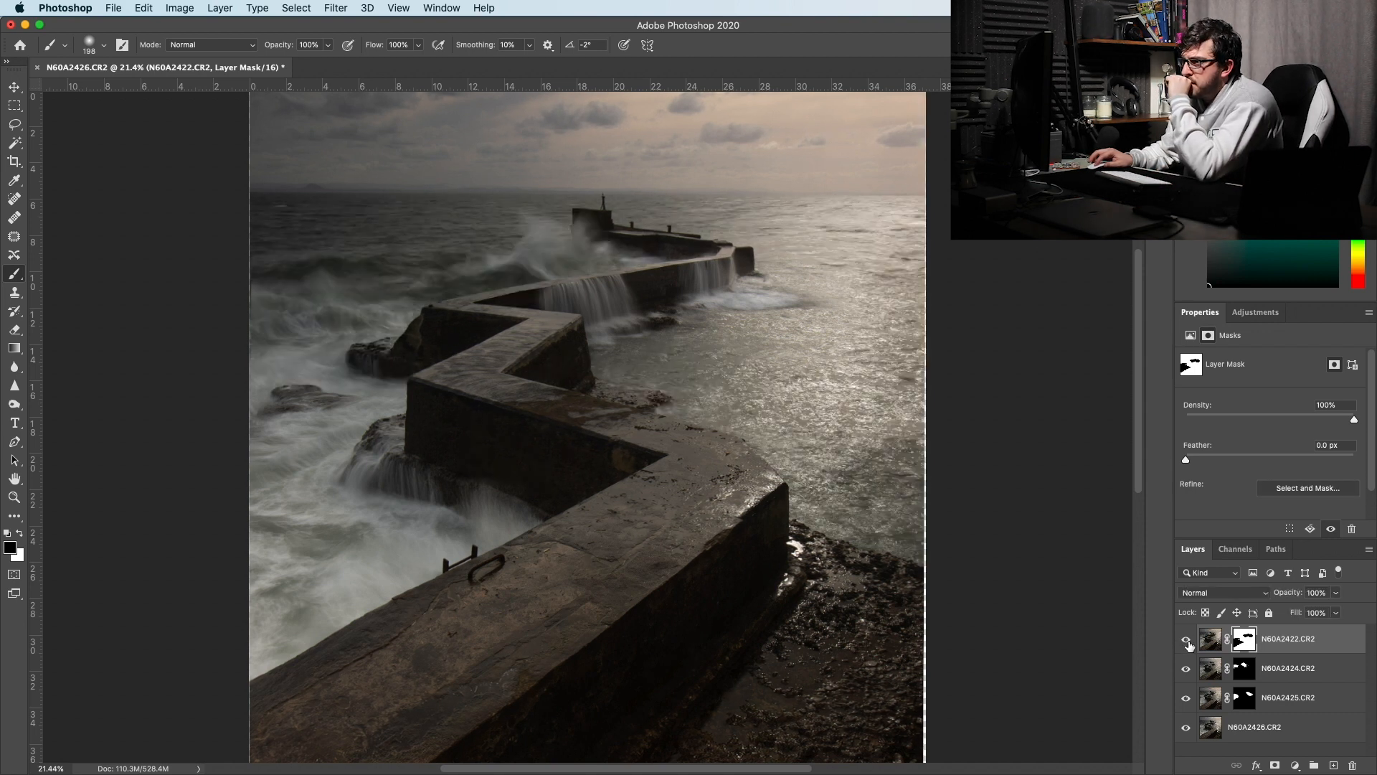
- Toggle the masked N60A2422.CR2 layer repeatedly to compare the splash at the pier's far end and the surrounding waves, leaving it visible
{"action": "left_click", "coordinate": [1187, 639]}
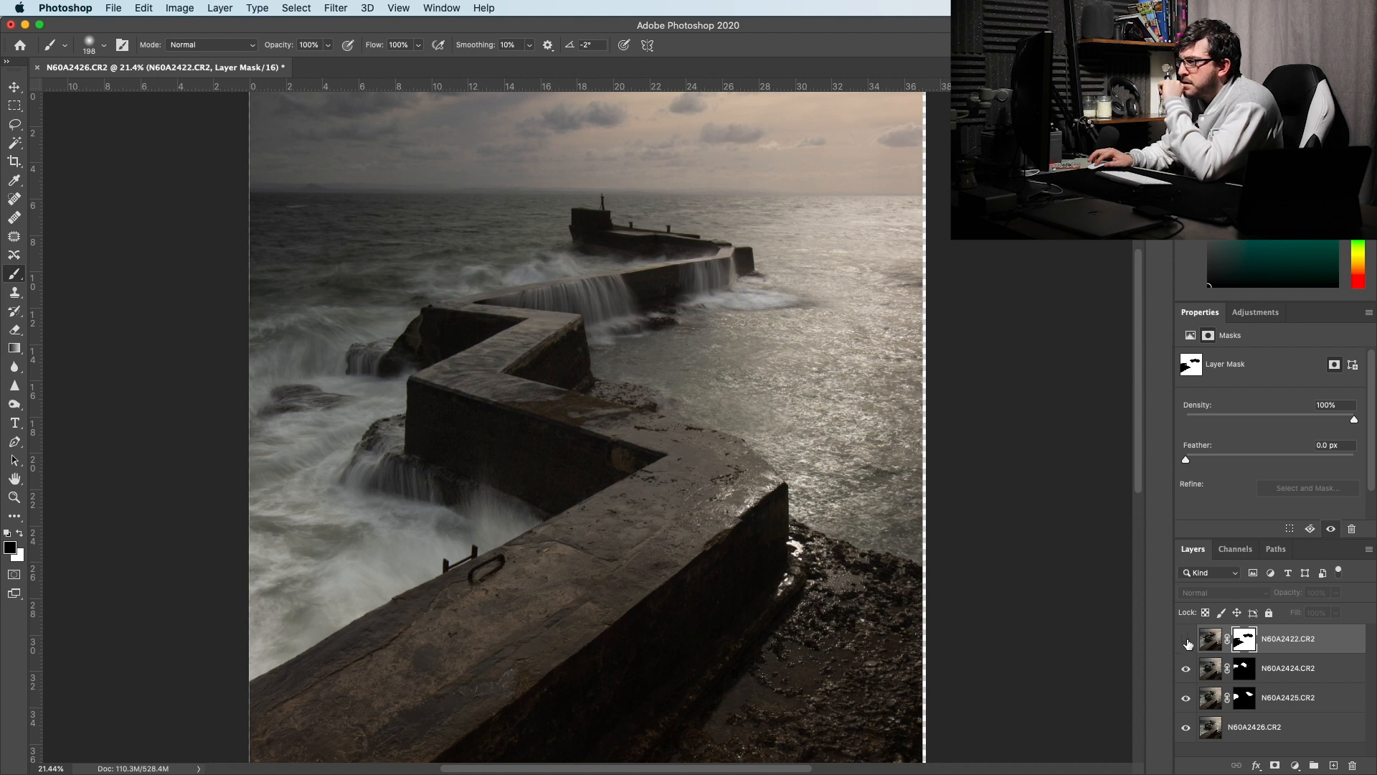
{"action": "left_click", "coordinate": [1187, 639]}
{"action": "left_click", "coordinate": [1187, 639]}
{"action": "left_click", "coordinate": [1186, 639]}
{"action": "left_click", "coordinate": [1187, 640]}
{"action": "left_click", "coordinate": [1186, 639]}
{"action": "left_click", "coordinate": [1187, 640]}
{"action": "left_click", "coordinate": [1187, 639]}
{"action": "left_click", "coordinate": [1187, 639]}
{"action": "left_click", "coordinate": [1186, 640]}
{"action": "left_click", "coordinate": [1187, 640]}
{"action": "left_click", "coordinate": [1187, 640]}
{"action": "left_click", "coordinate": [1187, 639]}
{"action": "left_click", "coordinate": [1186, 639]}
{"action": "left_click", "coordinate": [1186, 640]}
{"action": "left_click", "coordinate": [1186, 639]}
{"action": "left_click", "coordinate": [1186, 639]}
{"action": "left_click", "coordinate": [1187, 640]}
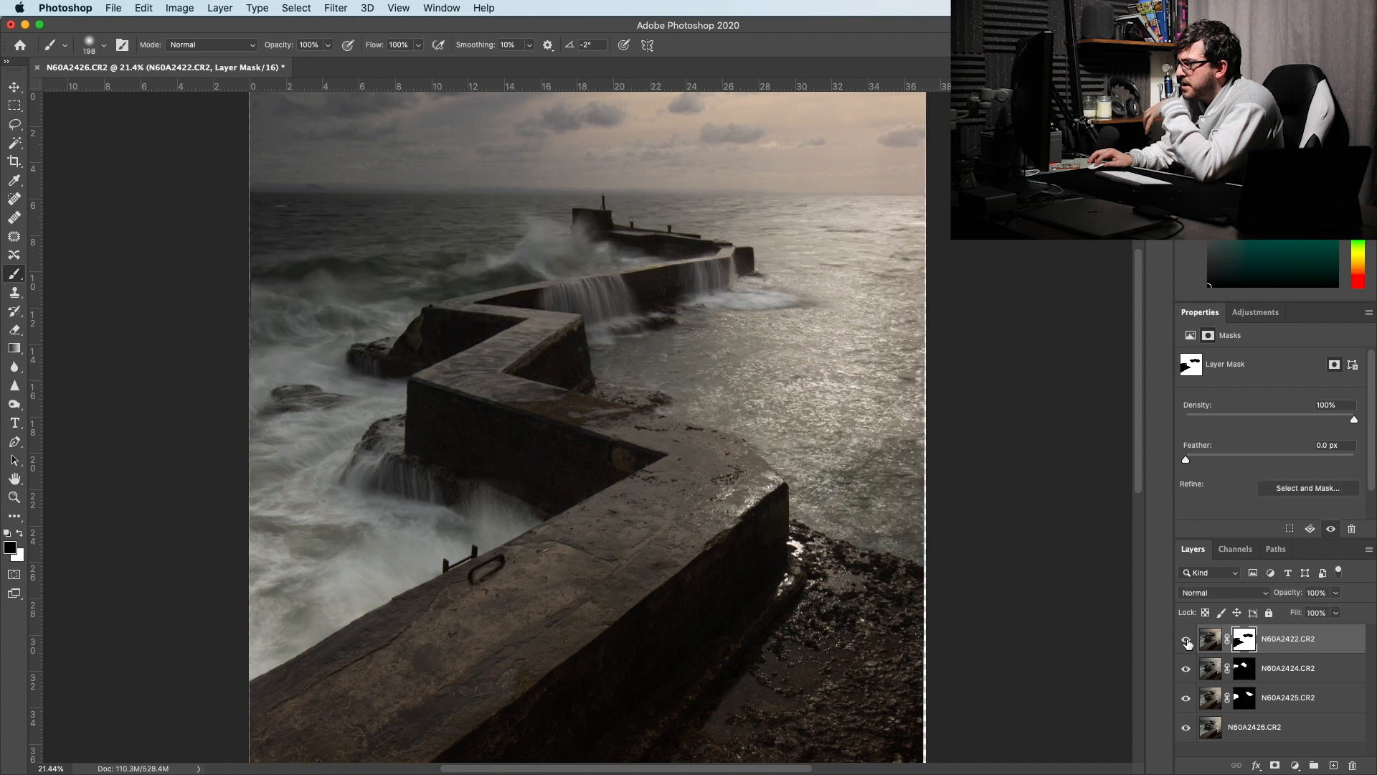
{"action": "left_click", "coordinate": [1187, 639]}
{"action": "left_click", "coordinate": [1187, 640]}
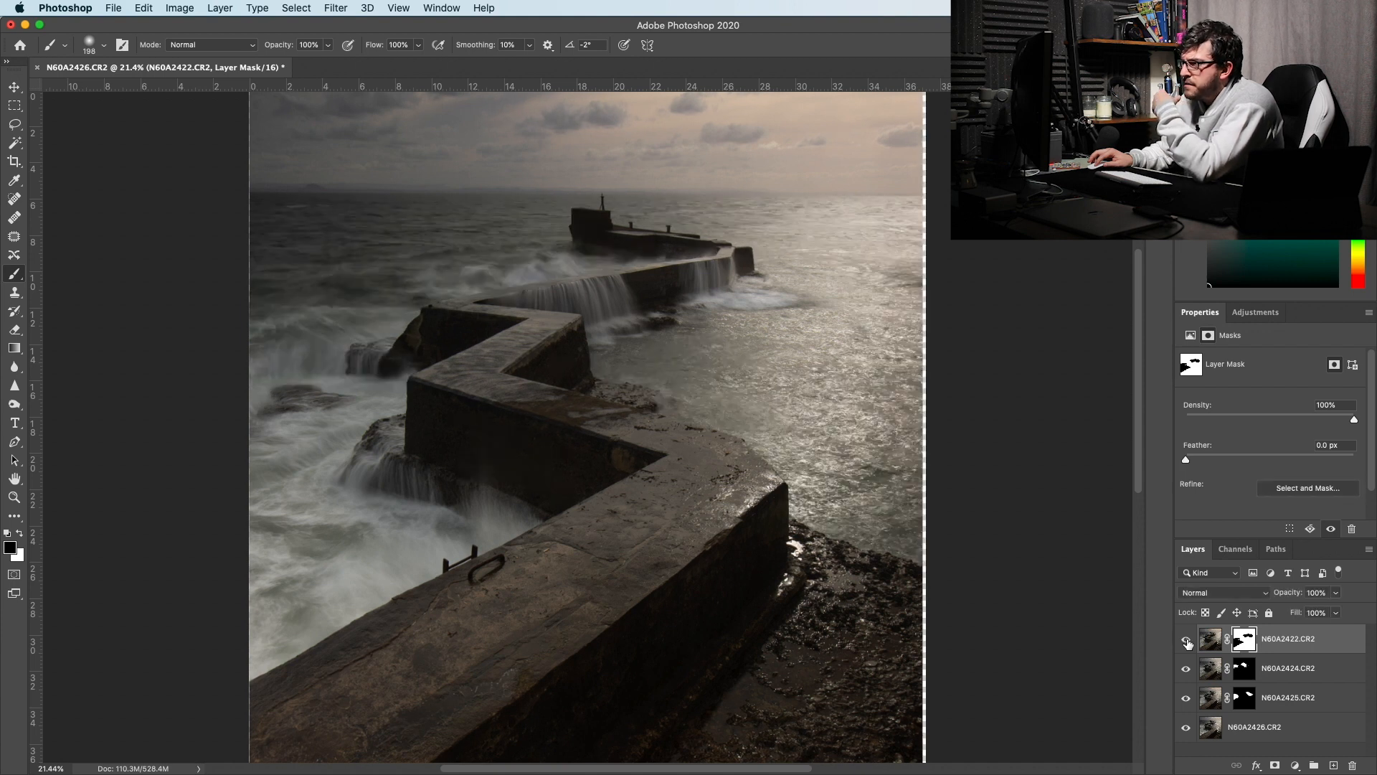
{"action": "left_click", "coordinate": [1187, 639]}
{"action": "left_click", "coordinate": [1187, 639]}
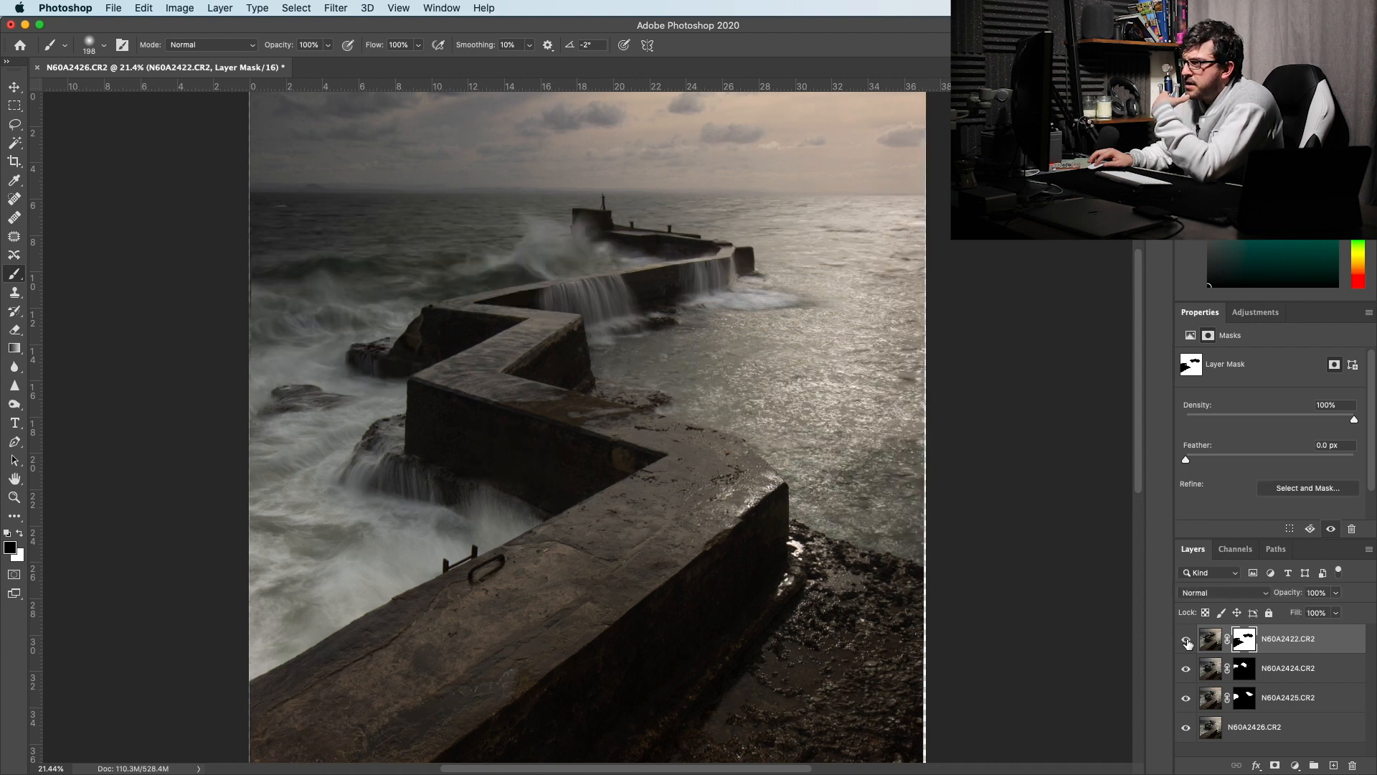
{"action": "left_click", "coordinate": [1186, 639]}
{"action": "left_click", "coordinate": [1186, 639]}
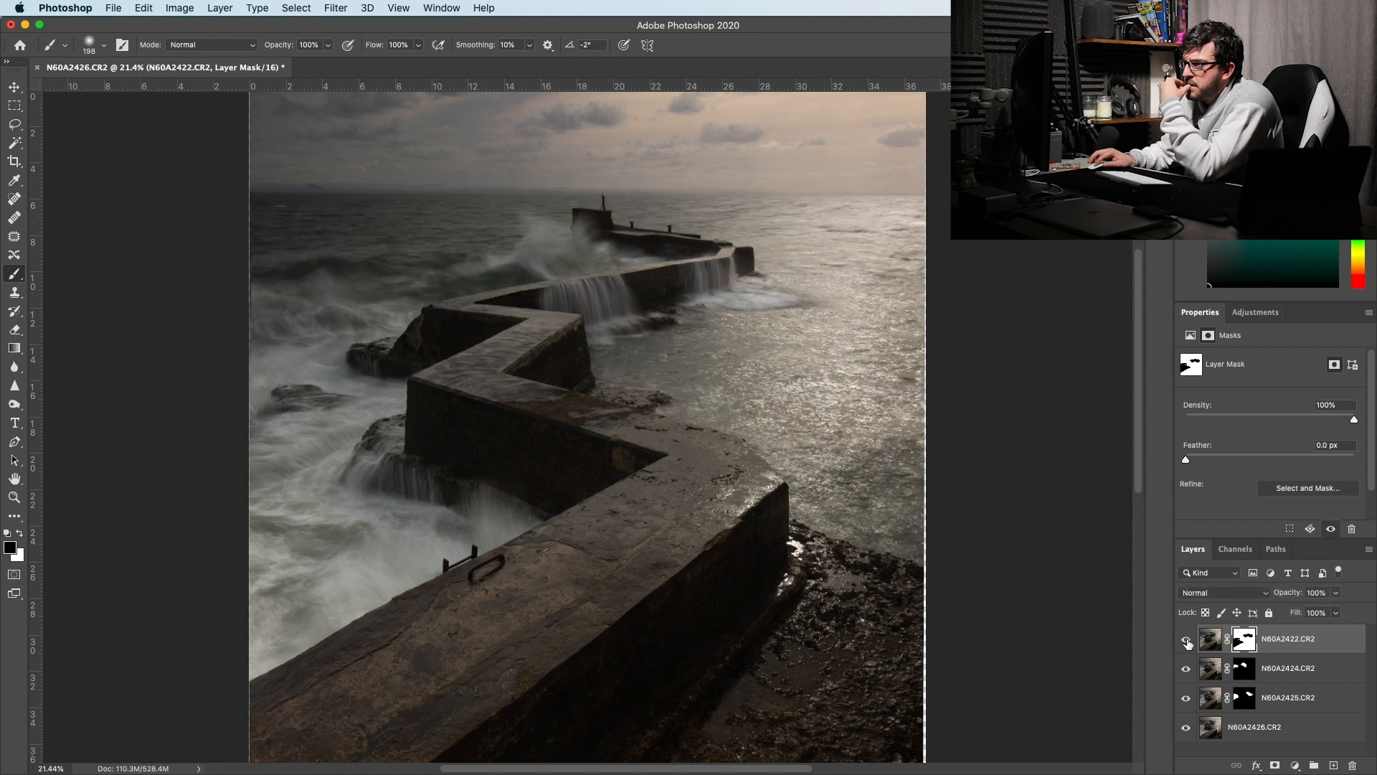
{"action": "left_click", "coordinate": [1186, 639]}
{"action": "left_click", "coordinate": [1187, 640]}
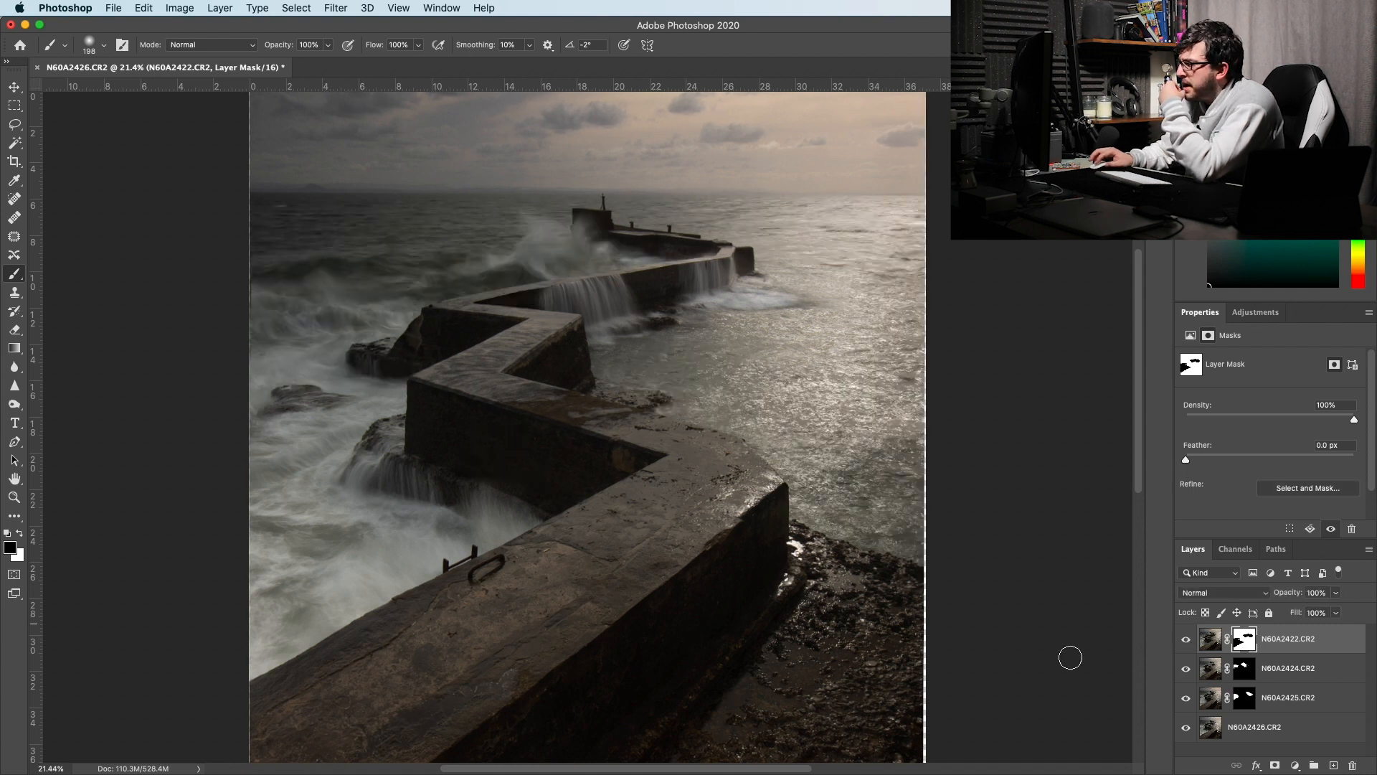
{"action": "left_click", "coordinate": [1185, 639]}
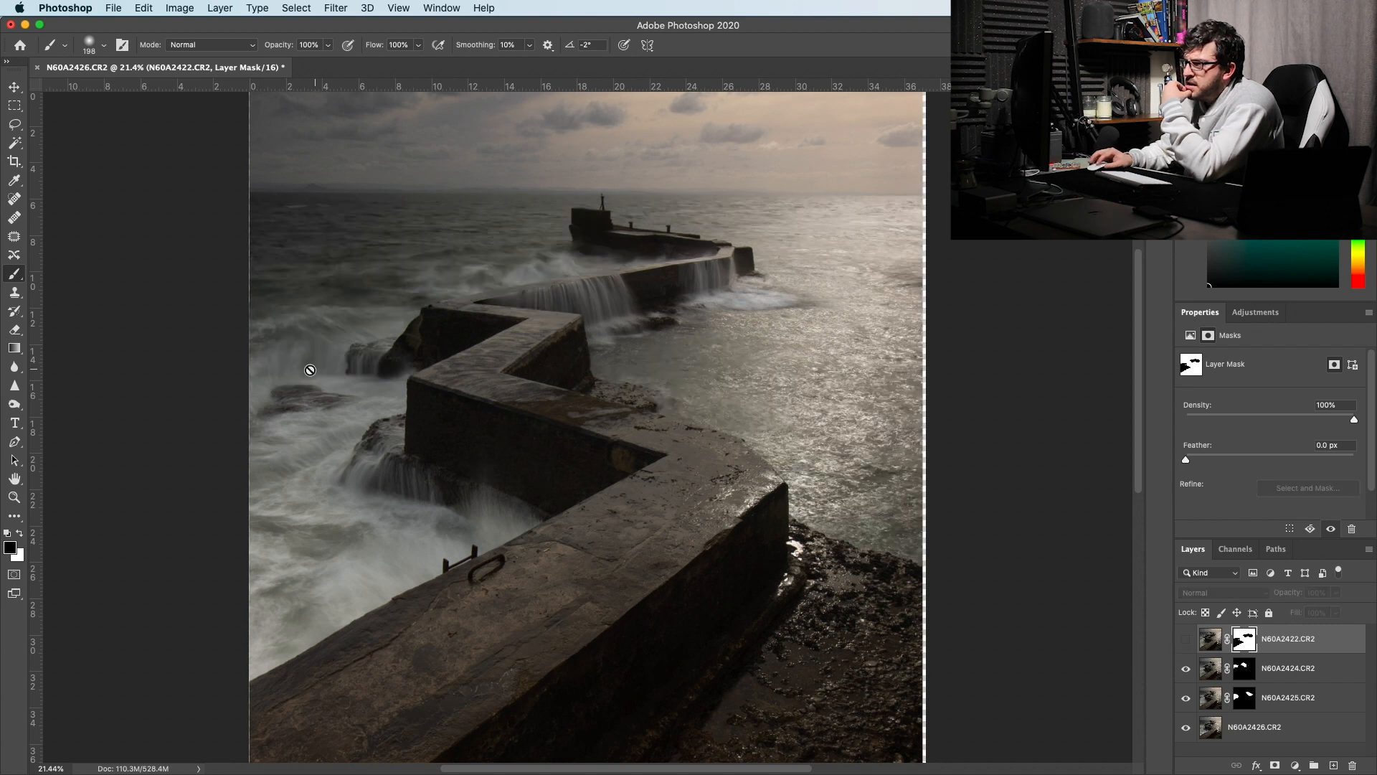
{"action": "left_click", "coordinate": [1186, 639]}
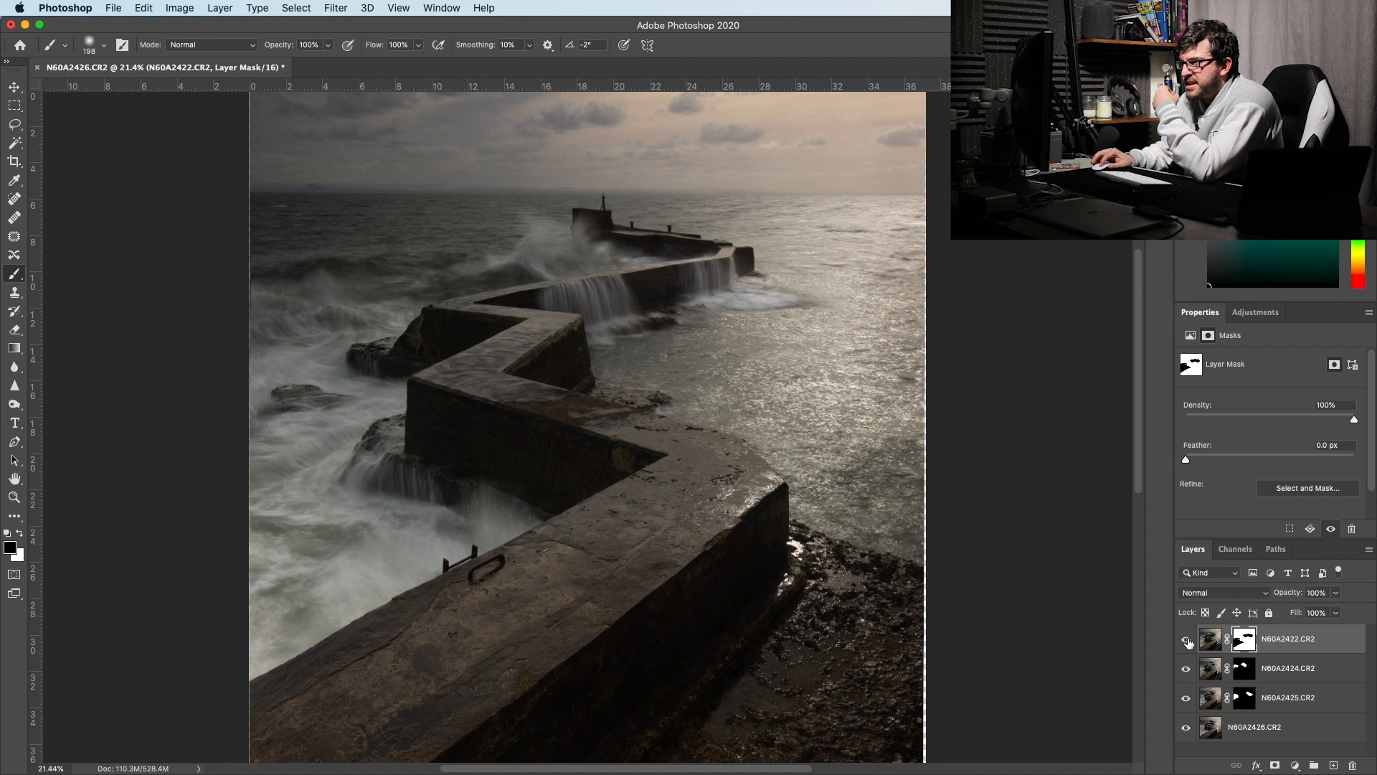
{"action": "left_click", "coordinate": [1188, 641]}
{"action": "left_click", "coordinate": [1187, 640]}
{"action": "left_click", "coordinate": [1187, 641]}
{"action": "left_click", "coordinate": [1187, 640]}
{"action": "left_click", "coordinate": [1187, 640]}
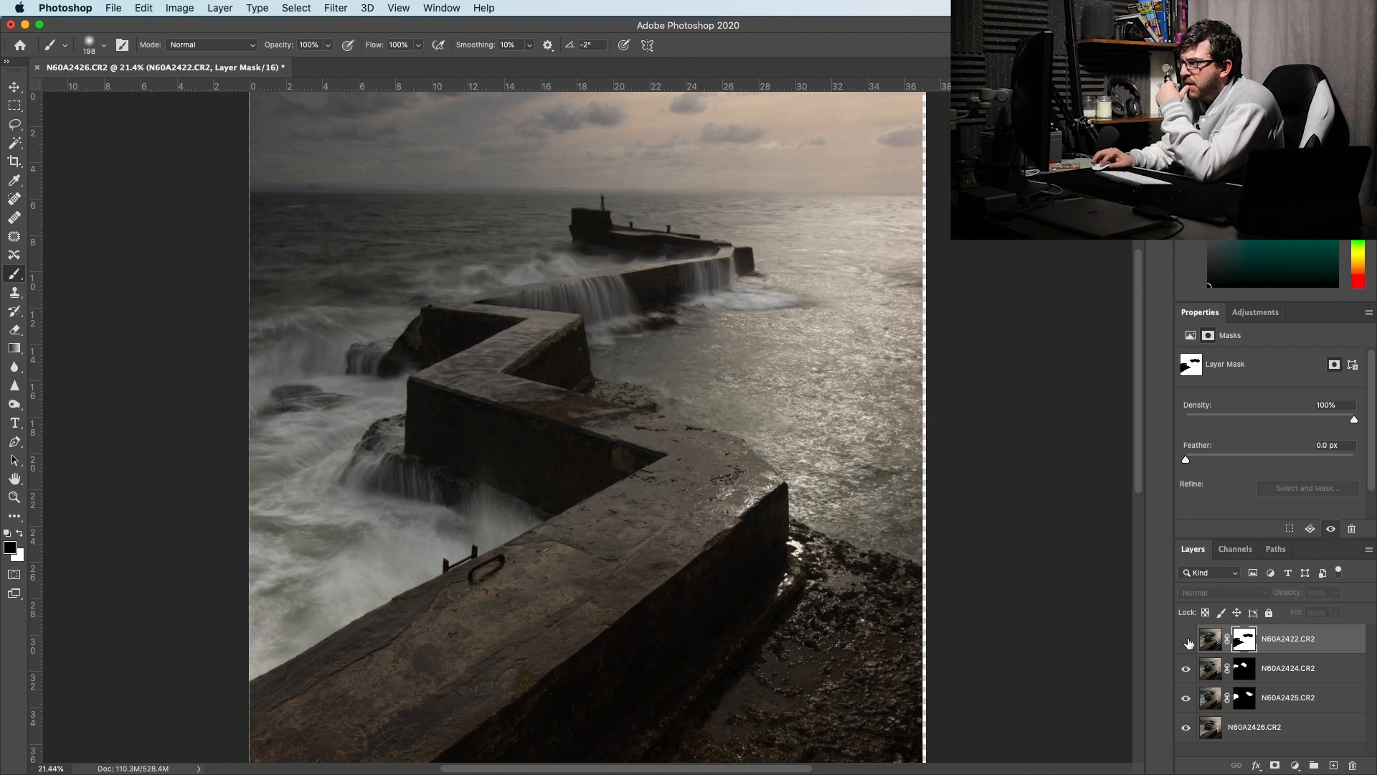
{"action": "left_click", "coordinate": [1188, 641]}
{"action": "left_click", "coordinate": [1187, 640]}
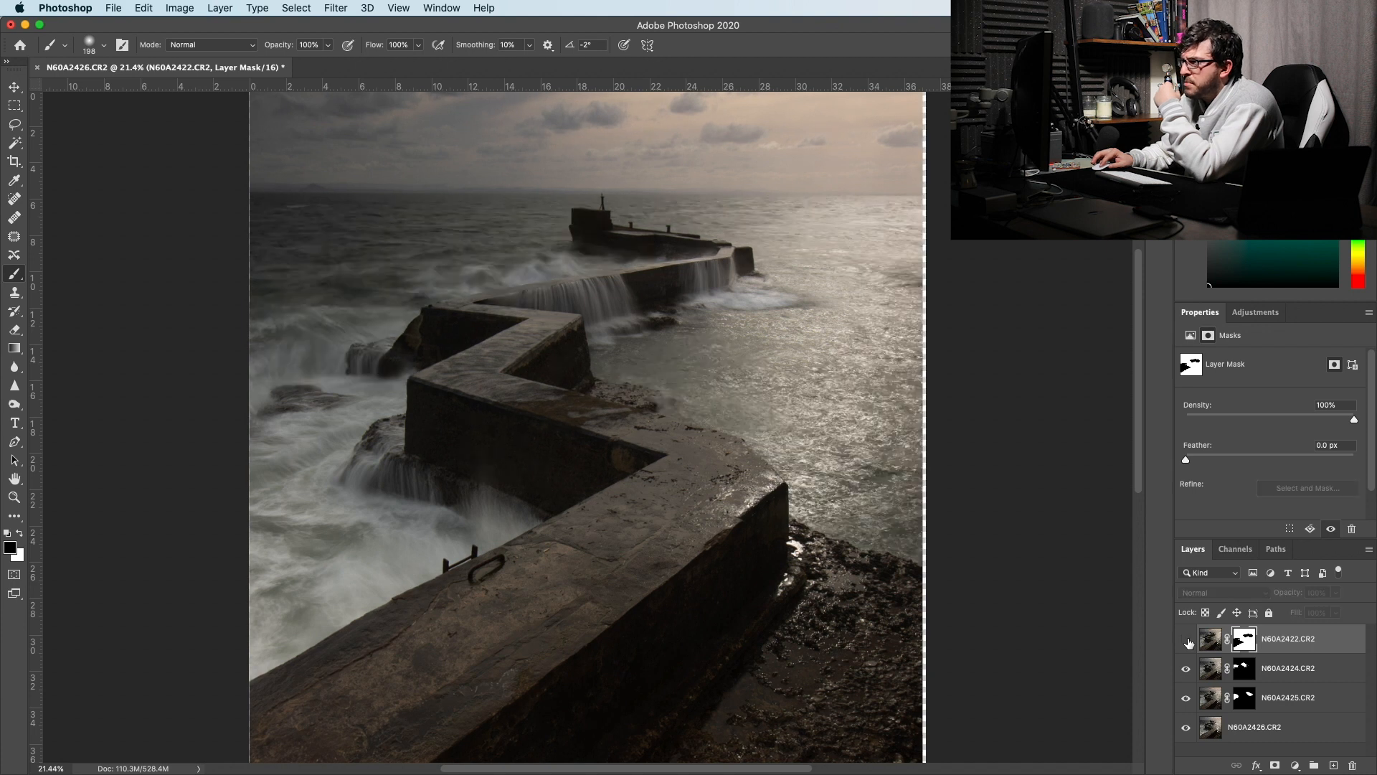
{"action": "left_click", "coordinate": [1187, 641]}
{"action": "left_click", "coordinate": [1187, 641]}
{"action": "left_click", "coordinate": [1188, 642]}
{"action": "left_click", "coordinate": [1188, 642]}
{"action": "left_click", "coordinate": [1189, 643]}
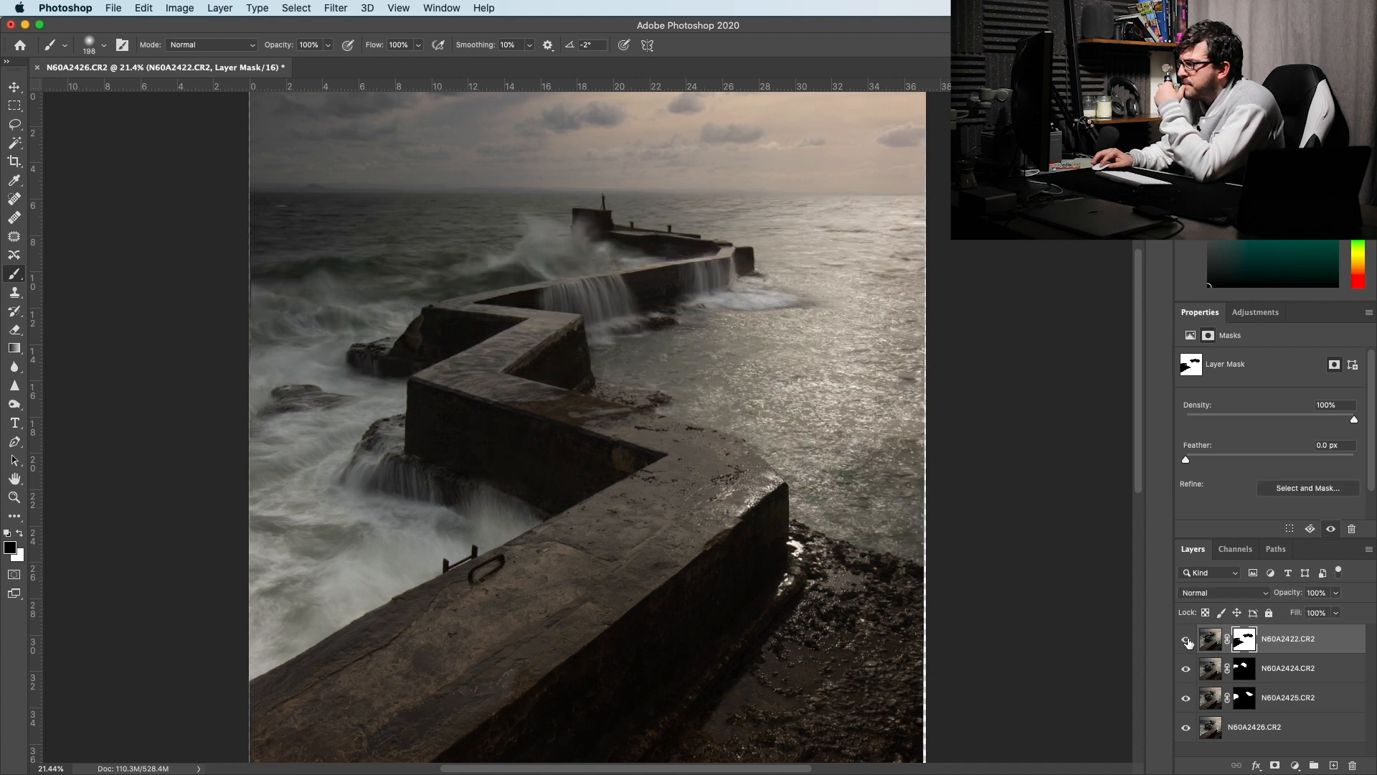
{"action": "left_click", "coordinate": [1189, 643]}
{"action": "left_click", "coordinate": [1189, 643]}
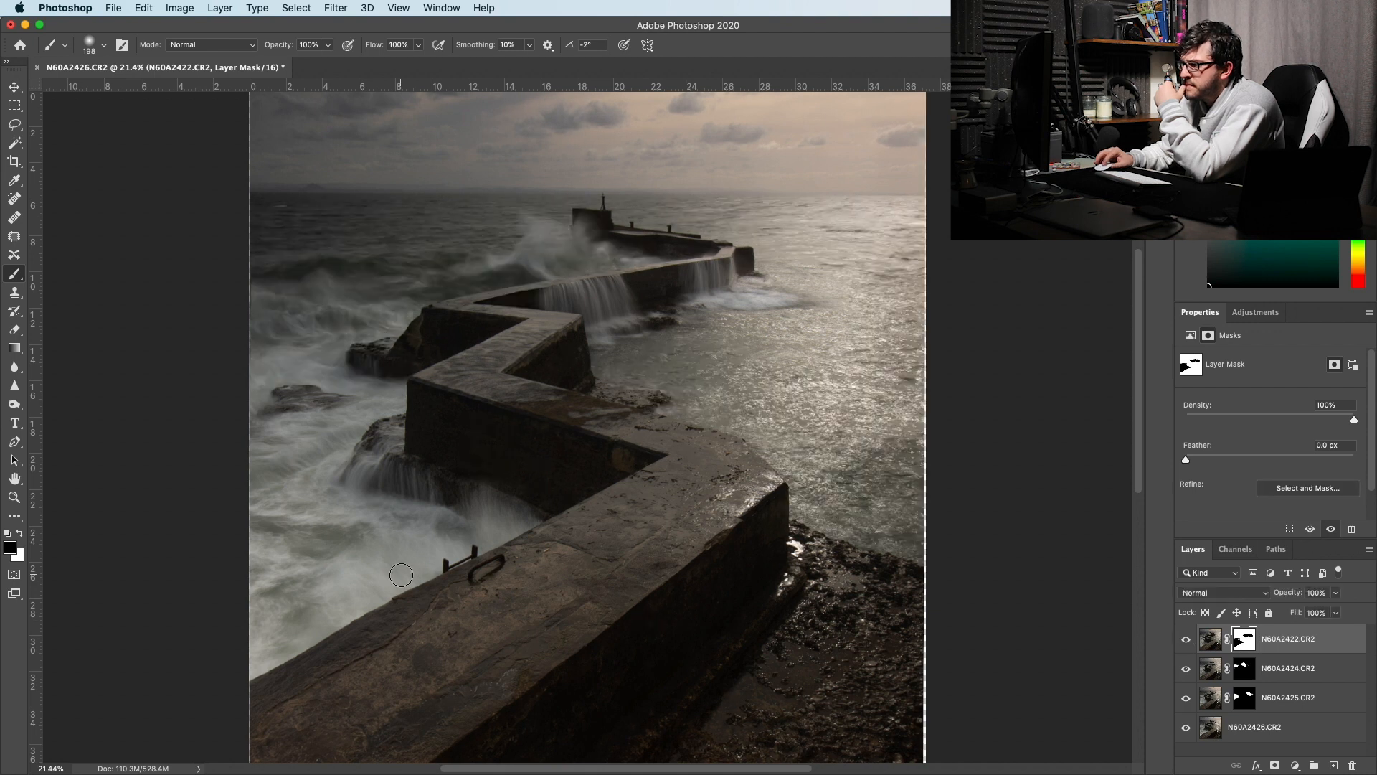
{"action": "left_click", "coordinate": [1188, 640]}
{"action": "left_click", "coordinate": [1188, 639]}
{"action": "left_click", "coordinate": [1188, 638]}
{"action": "left_click", "coordinate": [1188, 639]}
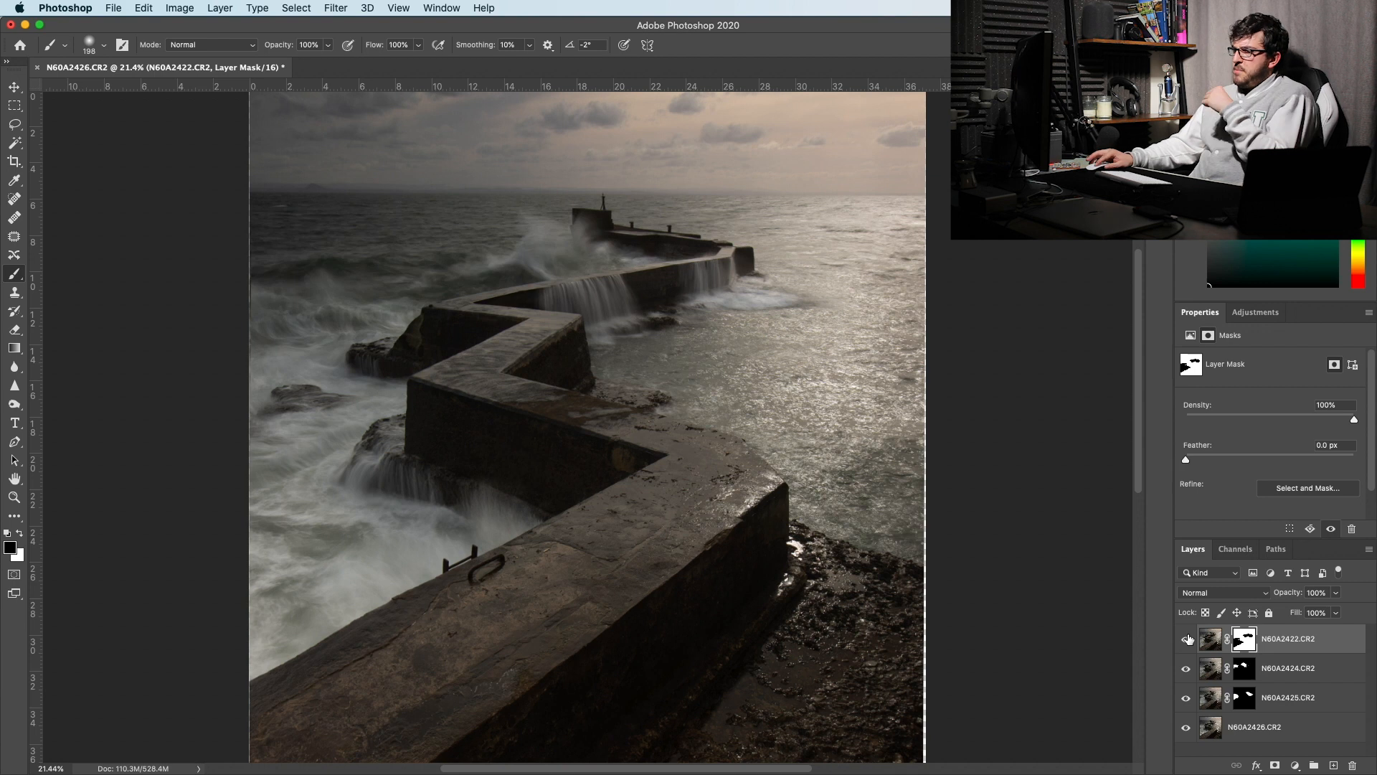
{"action": "left_click", "coordinate": [1188, 639]}
{"action": "left_click", "coordinate": [1188, 639]}
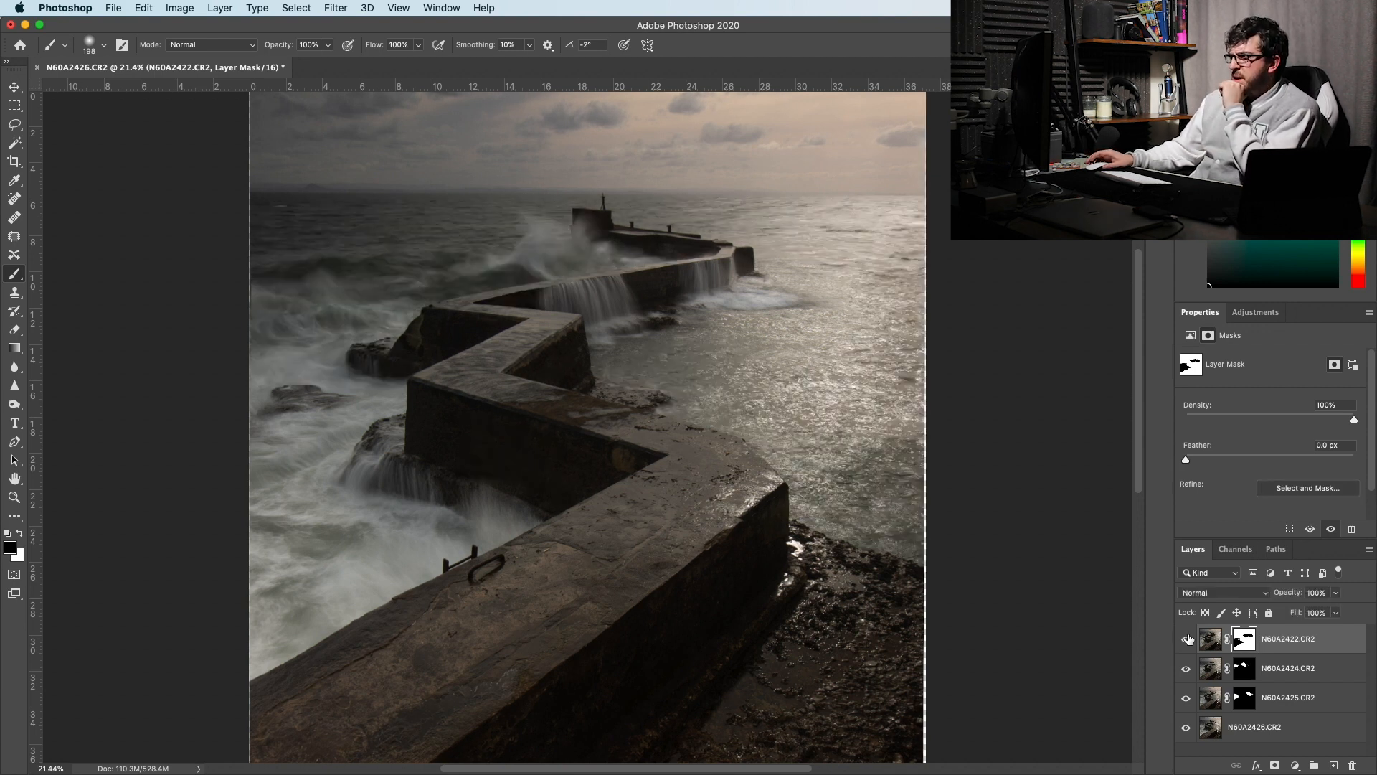
{"action": "left_click", "coordinate": [1188, 639]}
{"action": "left_click", "coordinate": [1188, 639]}
{"action": "left_click", "coordinate": [1188, 639]}
{"action": "left_click", "coordinate": [1188, 638]}
{"action": "left_click", "coordinate": [1188, 638]}
{"action": "left_click", "coordinate": [1188, 638]}
{"action": "left_click", "coordinate": [1188, 639]}
{"action": "left_click", "coordinate": [1188, 639]}
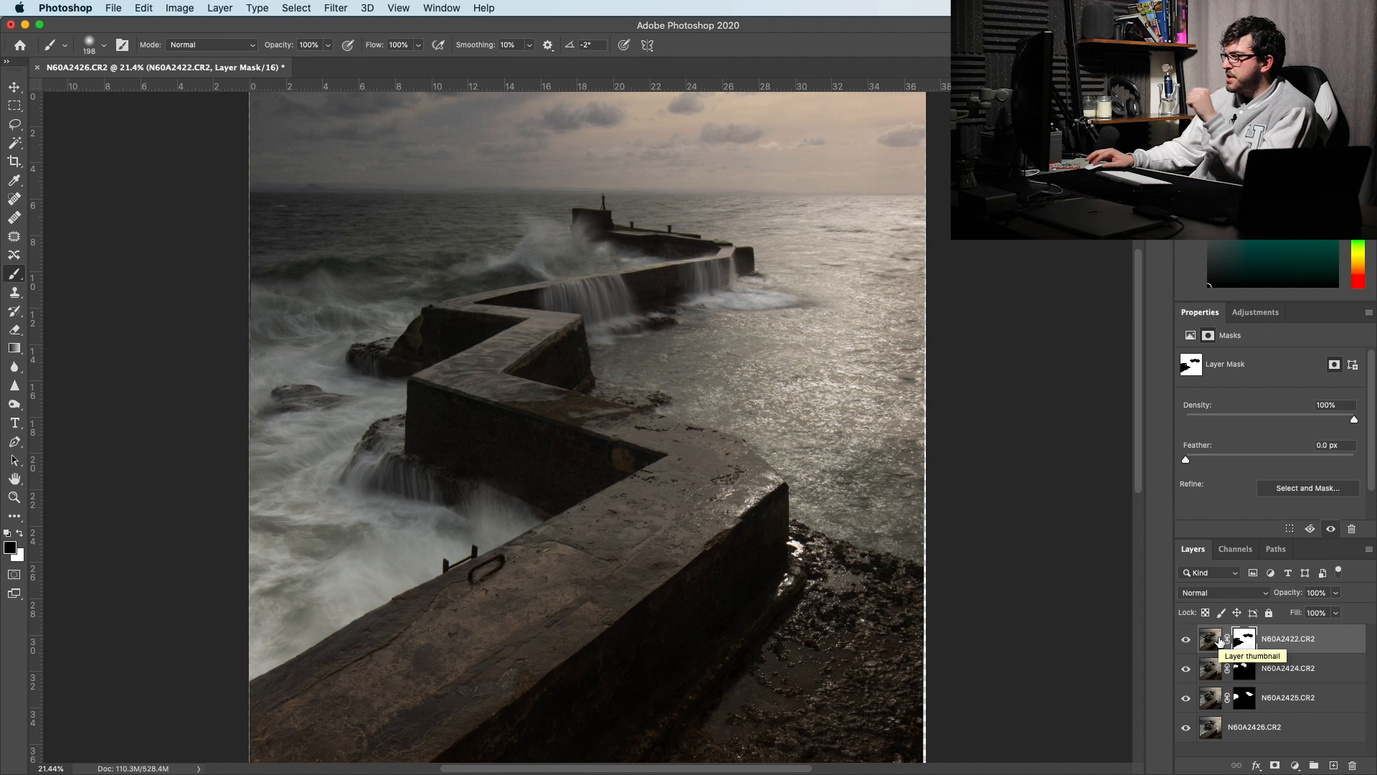
- Flatten all the masked frames into a single background layer
{"action": "left_click", "coordinate": [1219, 641]}
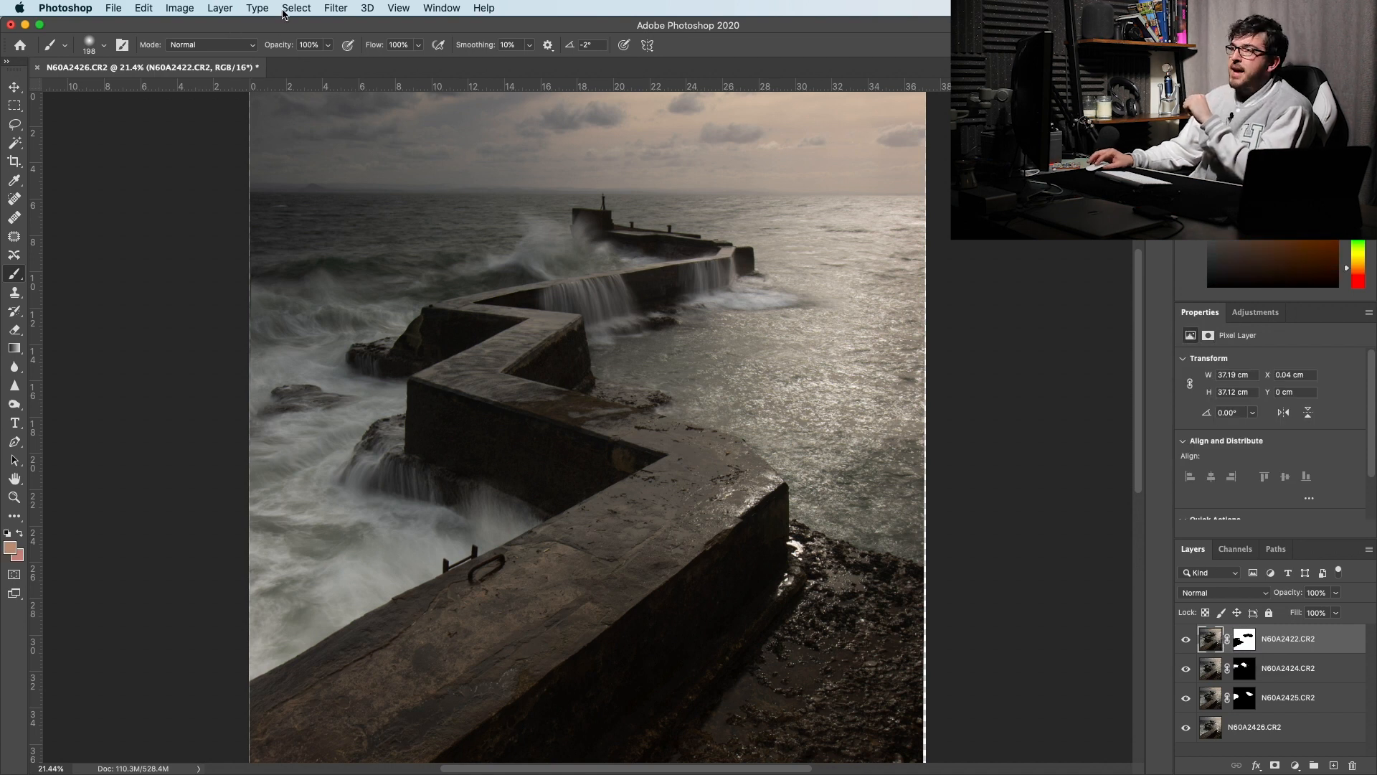
{"action": "left_click", "coordinate": [182, 11]}
{"action": "left_click", "coordinate": [182, 11]}
{"action": "left_click", "coordinate": [217, 9]}
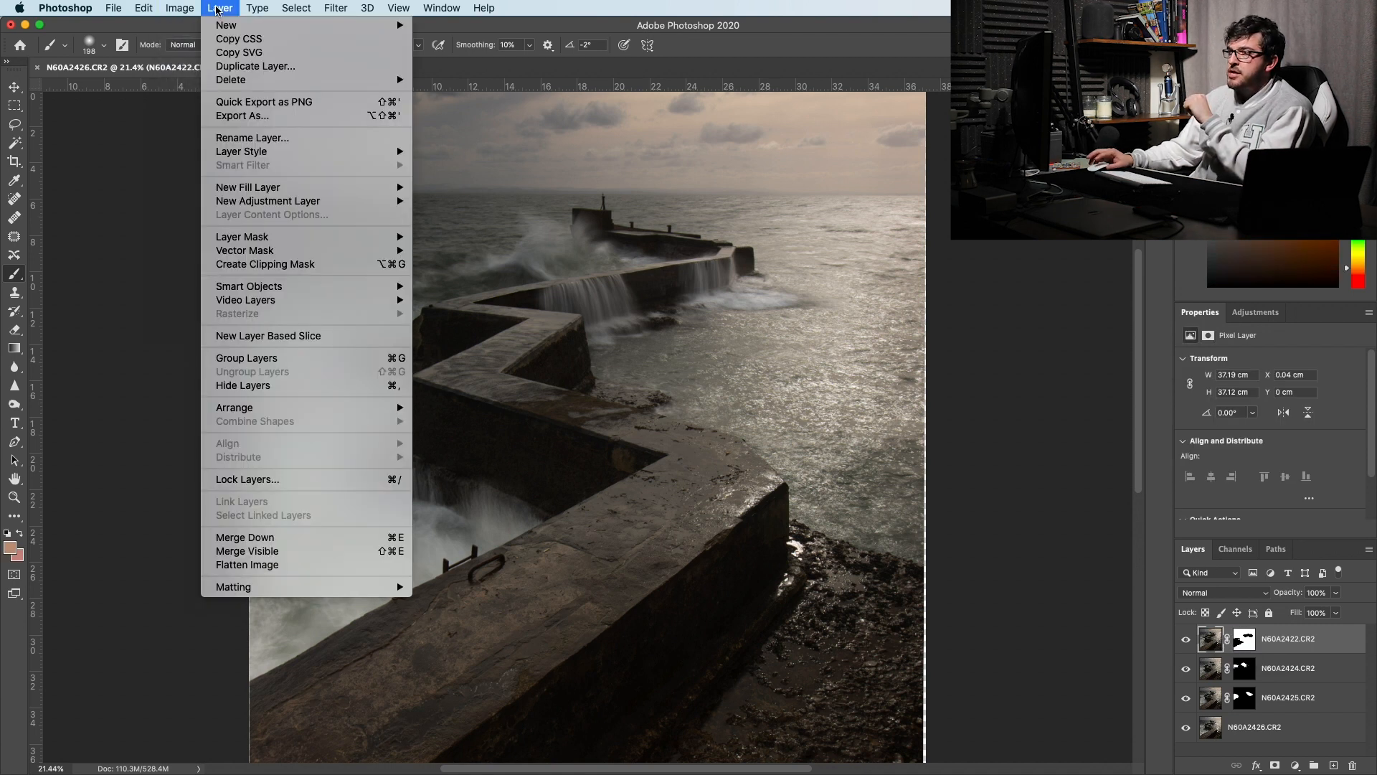
{"action": "left_click", "coordinate": [333, 563]}
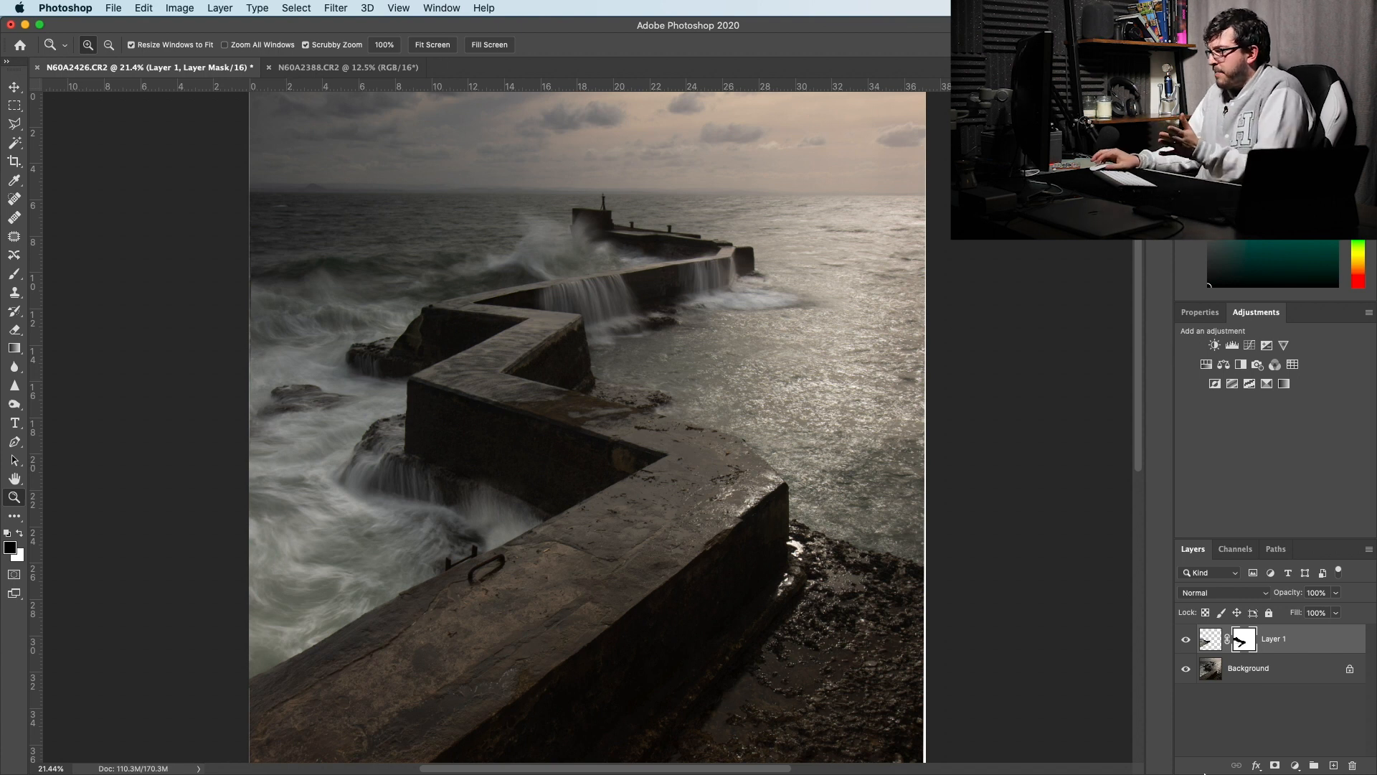
- Examine Layer 1's contribution to the foreground water by toggling it and isolating it from the Background, leaving both layers visible
{"action": "left_click", "coordinate": [1185, 640]}
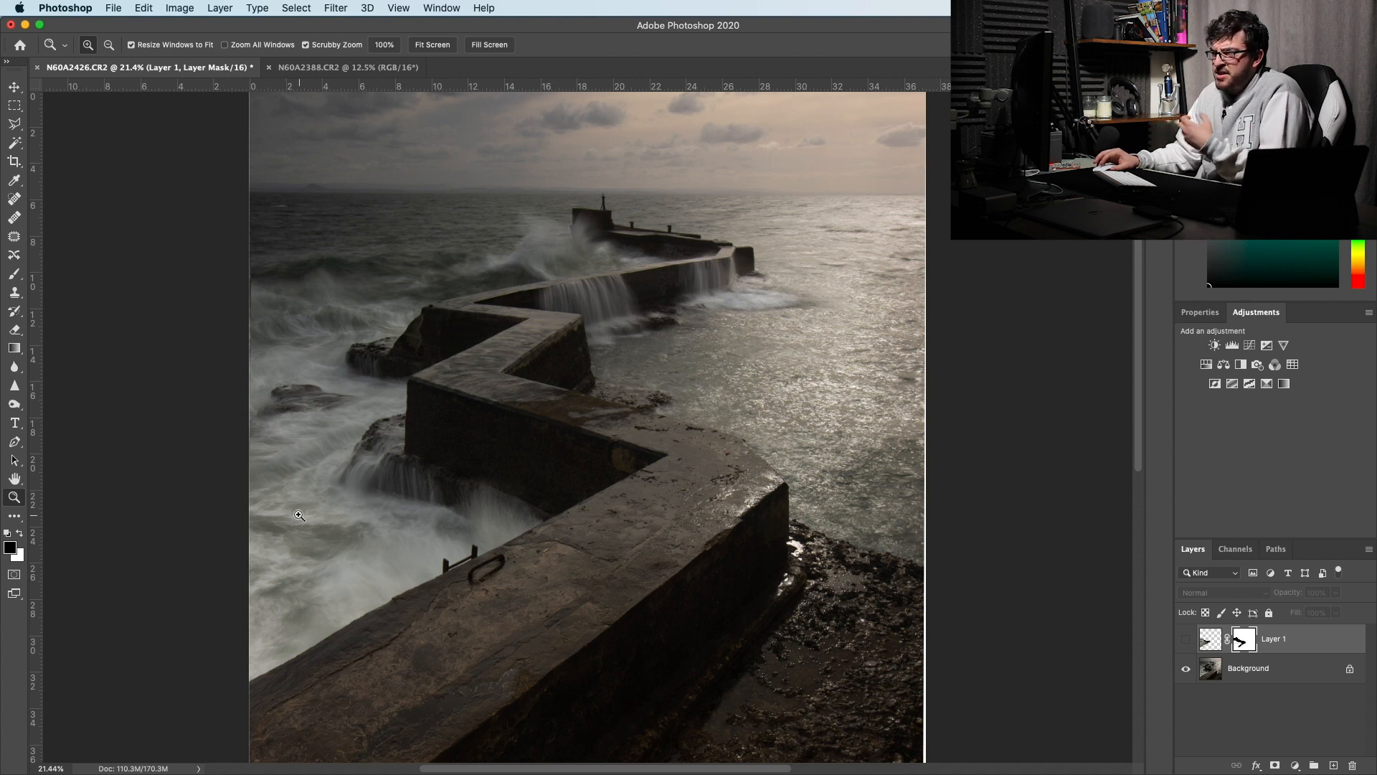
{"action": "left_click", "coordinate": [1188, 641]}
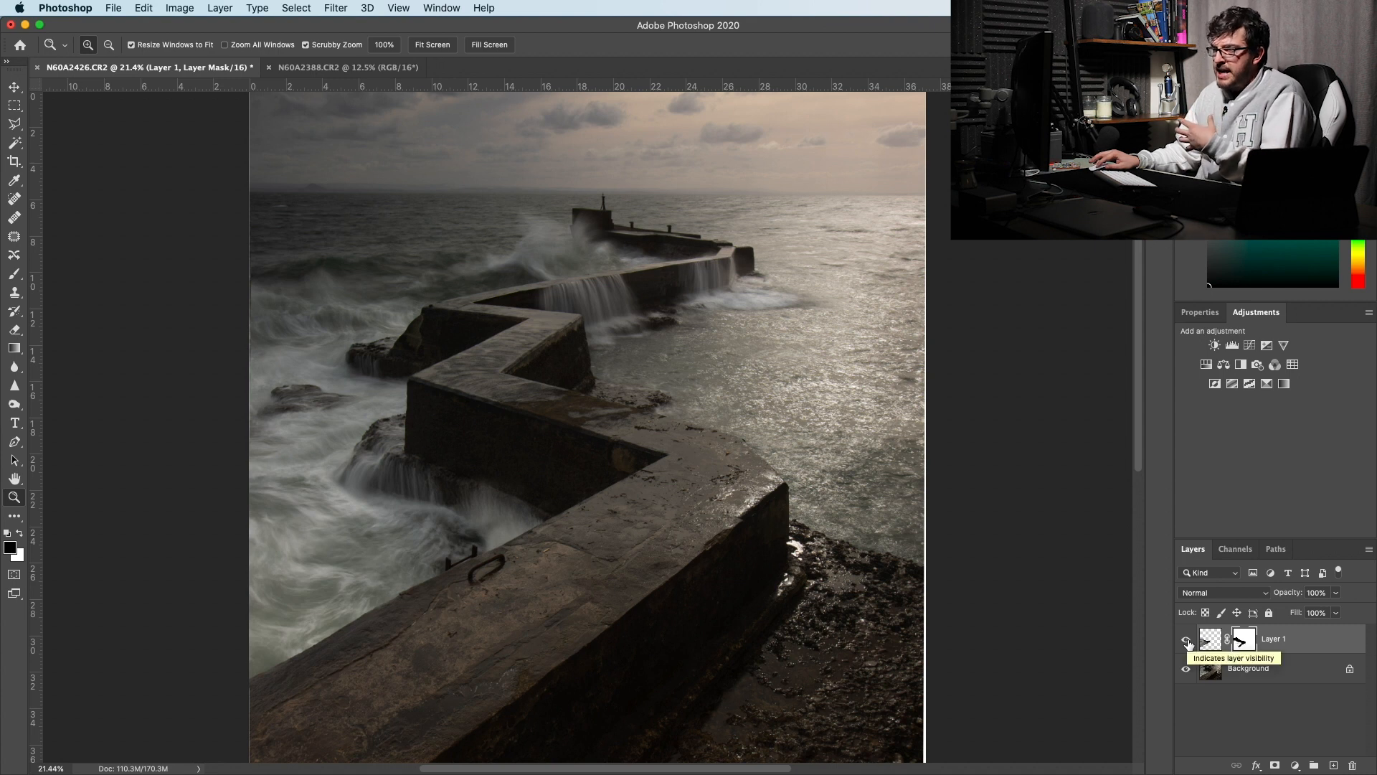
{"action": "left_click", "coordinate": [1187, 641]}
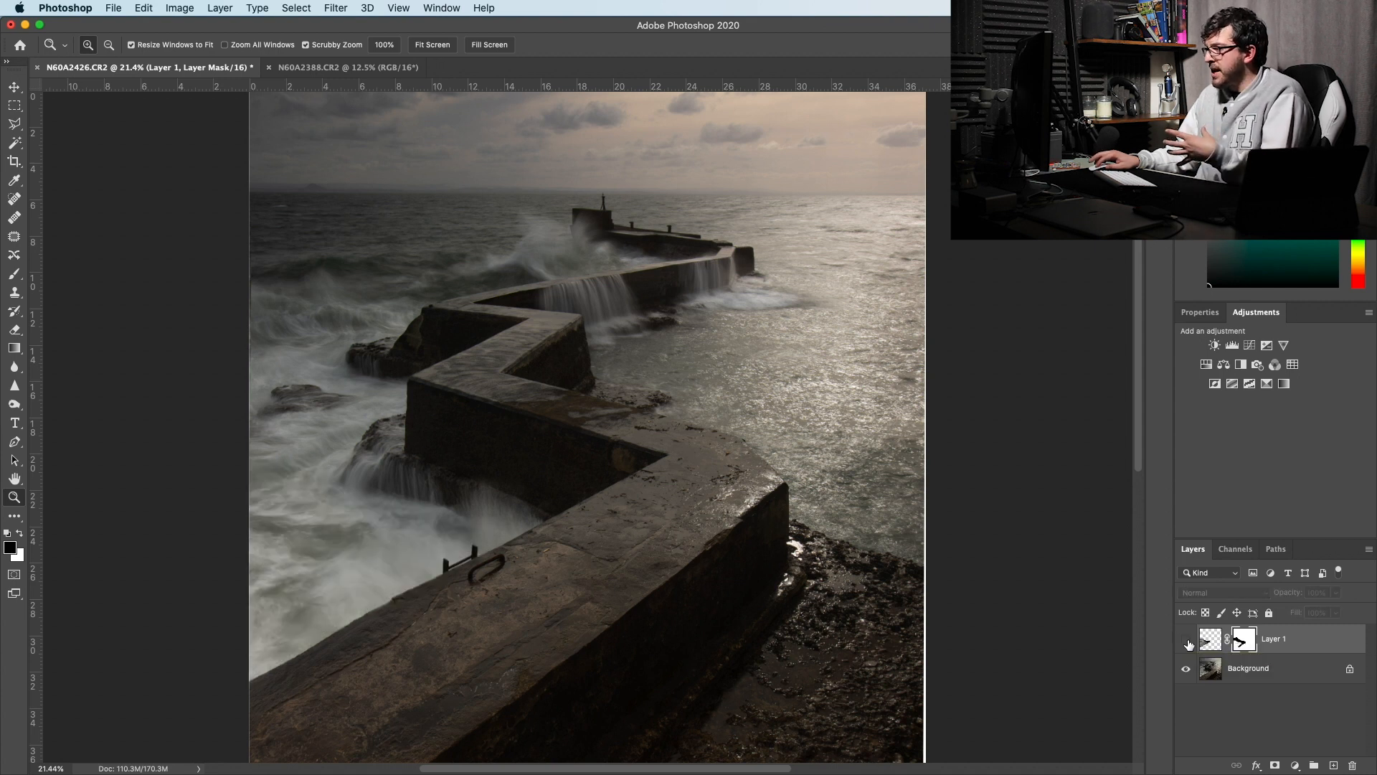
{"action": "left_click", "coordinate": [1188, 641]}
{"action": "left_click", "coordinate": [1187, 669]}
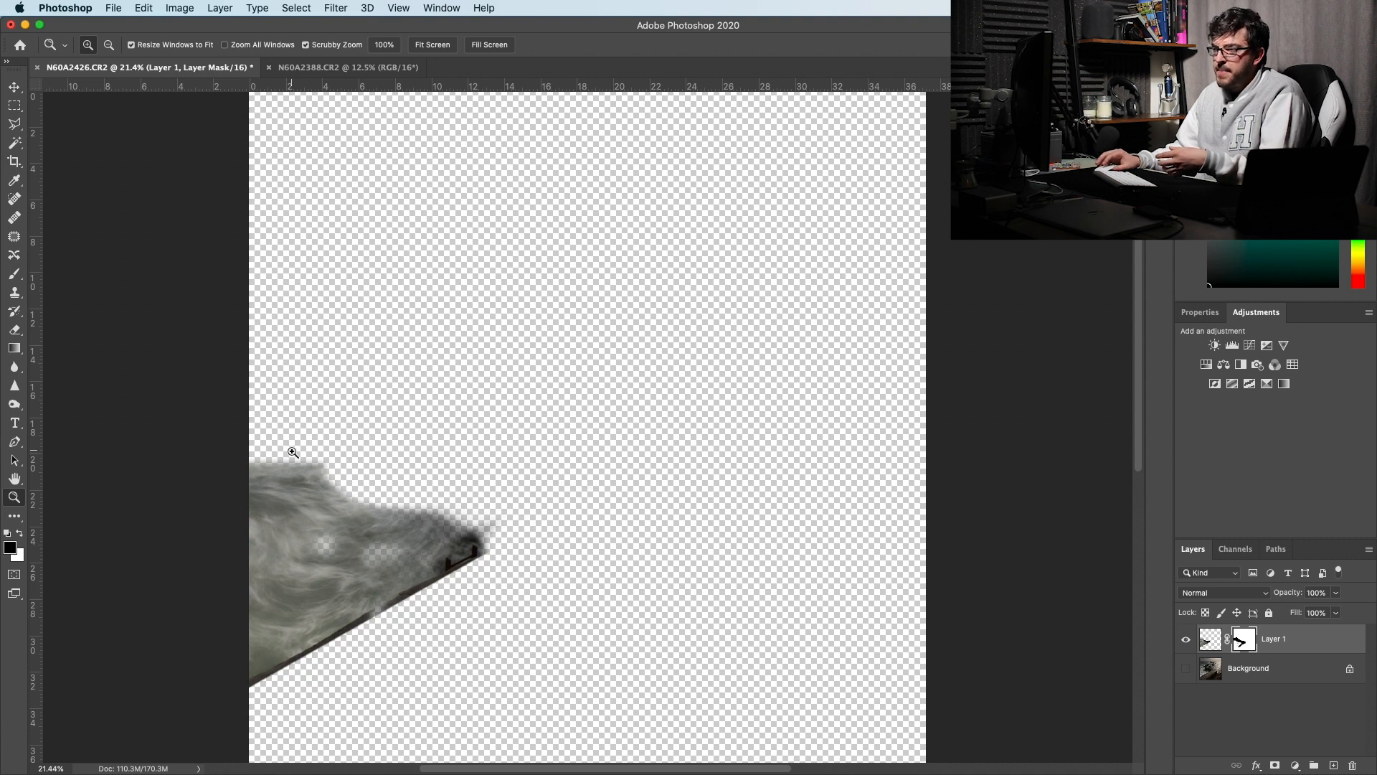
{"action": "left_click", "coordinate": [1187, 669]}
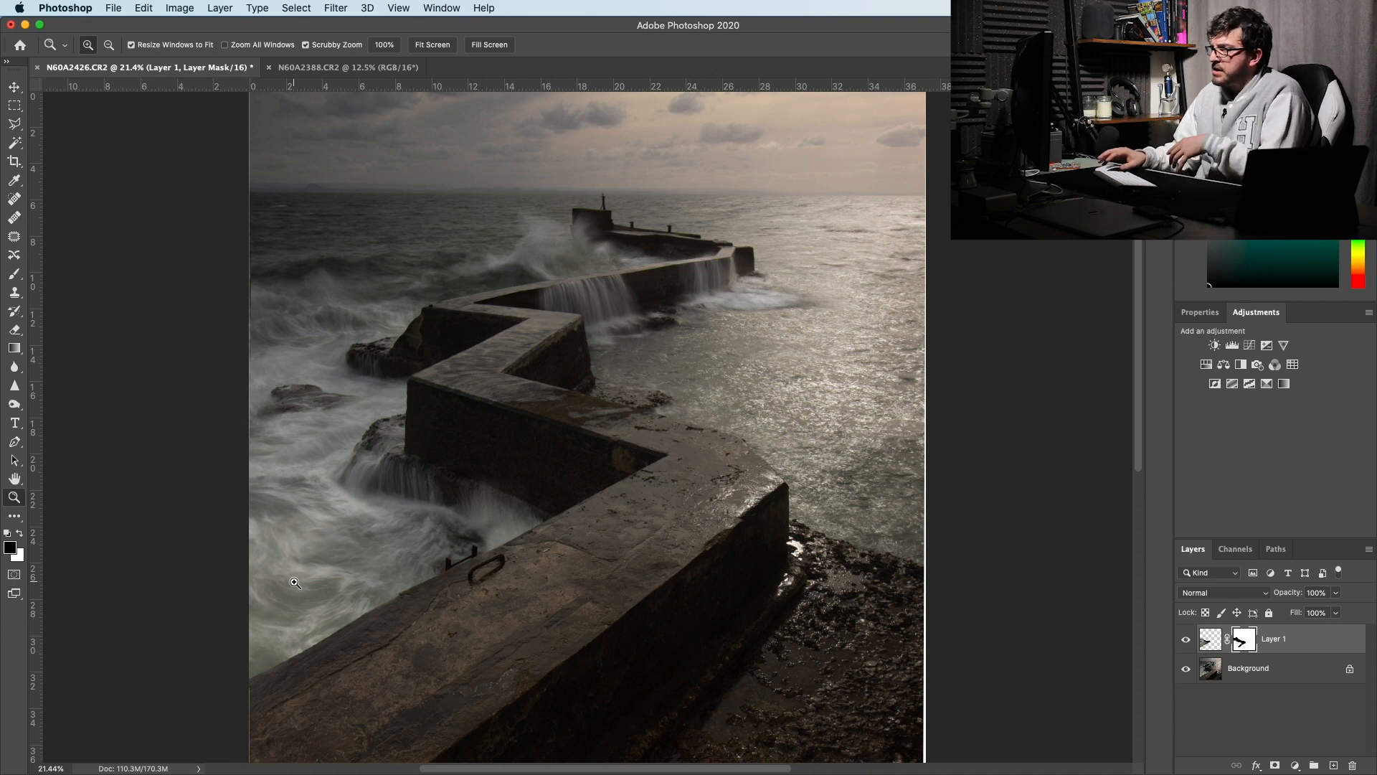
{"action": "left_click", "coordinate": [1187, 640]}
{"action": "left_click", "coordinate": [1186, 640]}
{"action": "left_click", "coordinate": [1187, 640]}
{"action": "left_click", "coordinate": [1186, 640]}
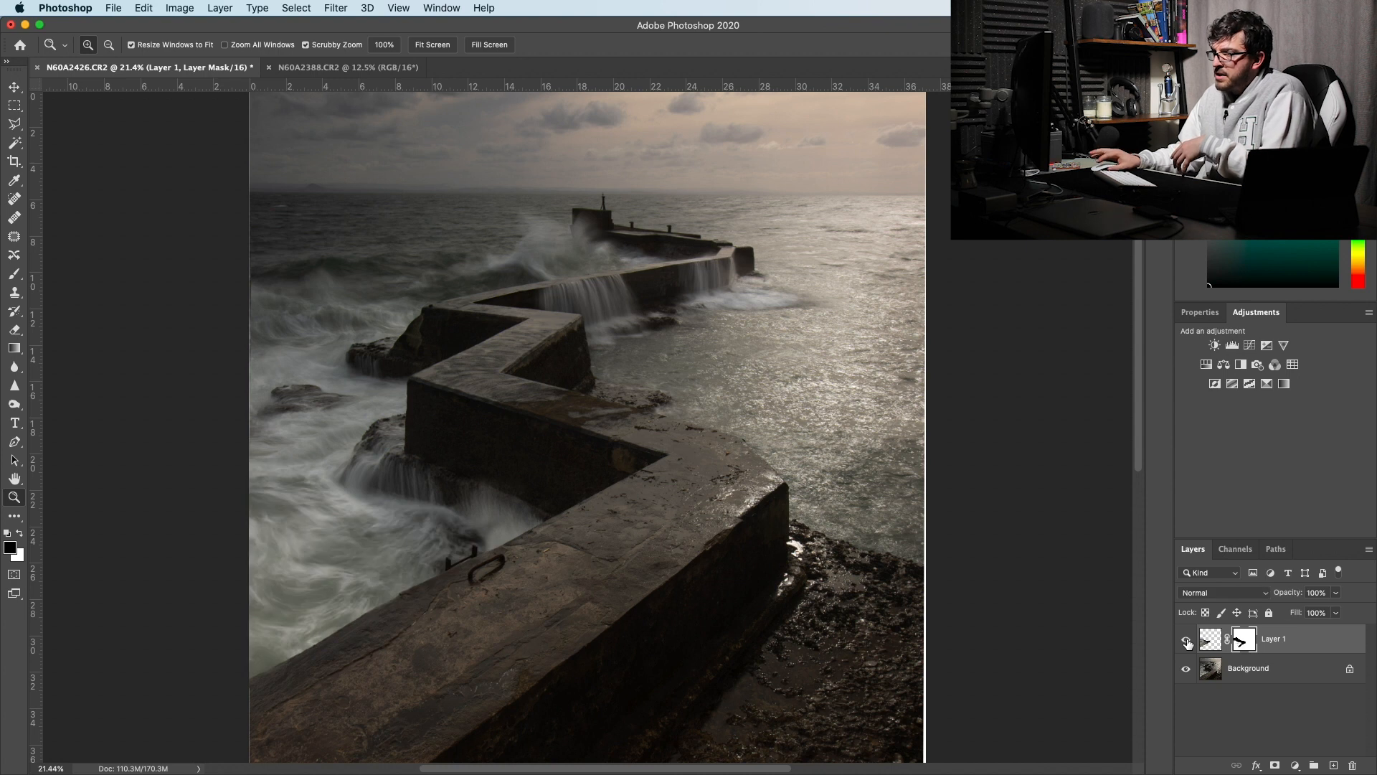
- Check Layer 1's foreground-water contribution once more and merge it down into the Background
{"action": "left_click", "coordinate": [1187, 640]}
{"action": "left_click", "coordinate": [1187, 640]}
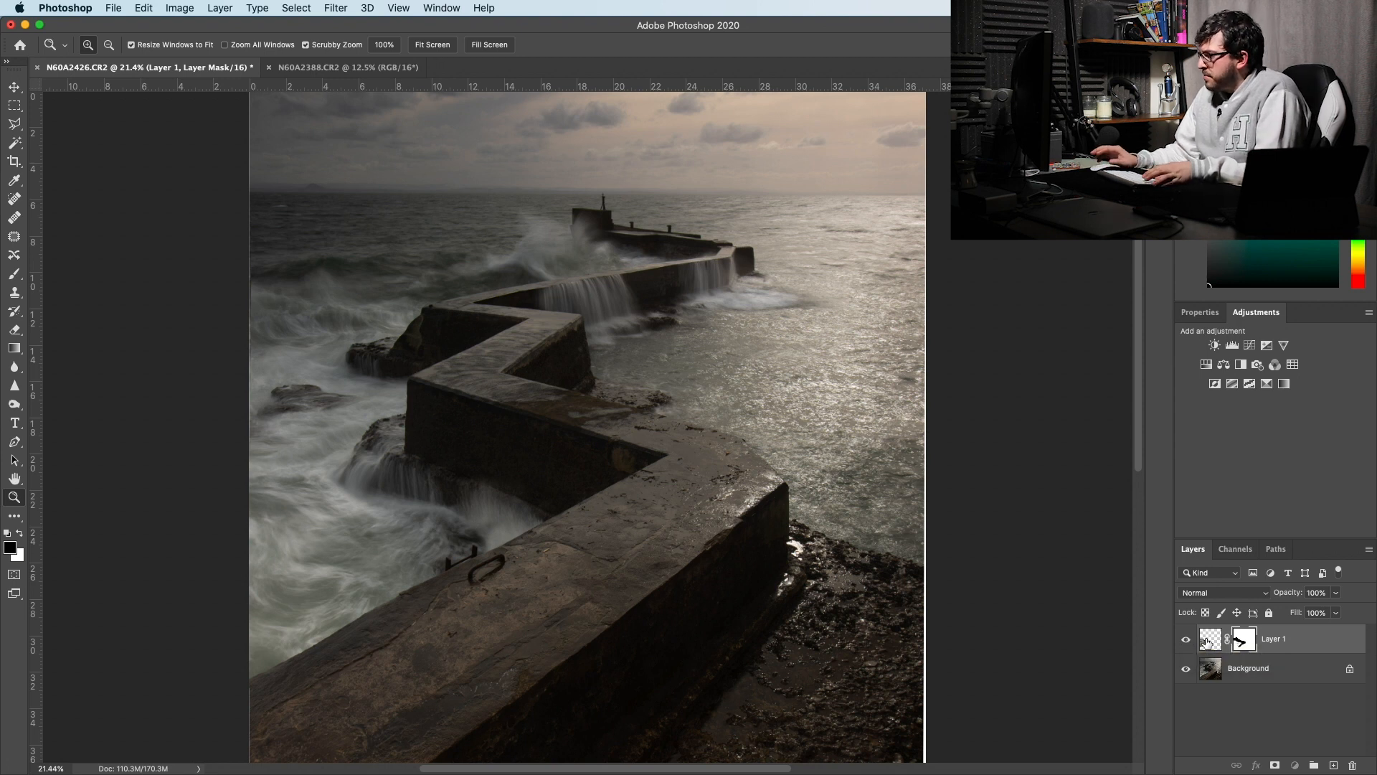
{"action": "key", "text": "super+e"}
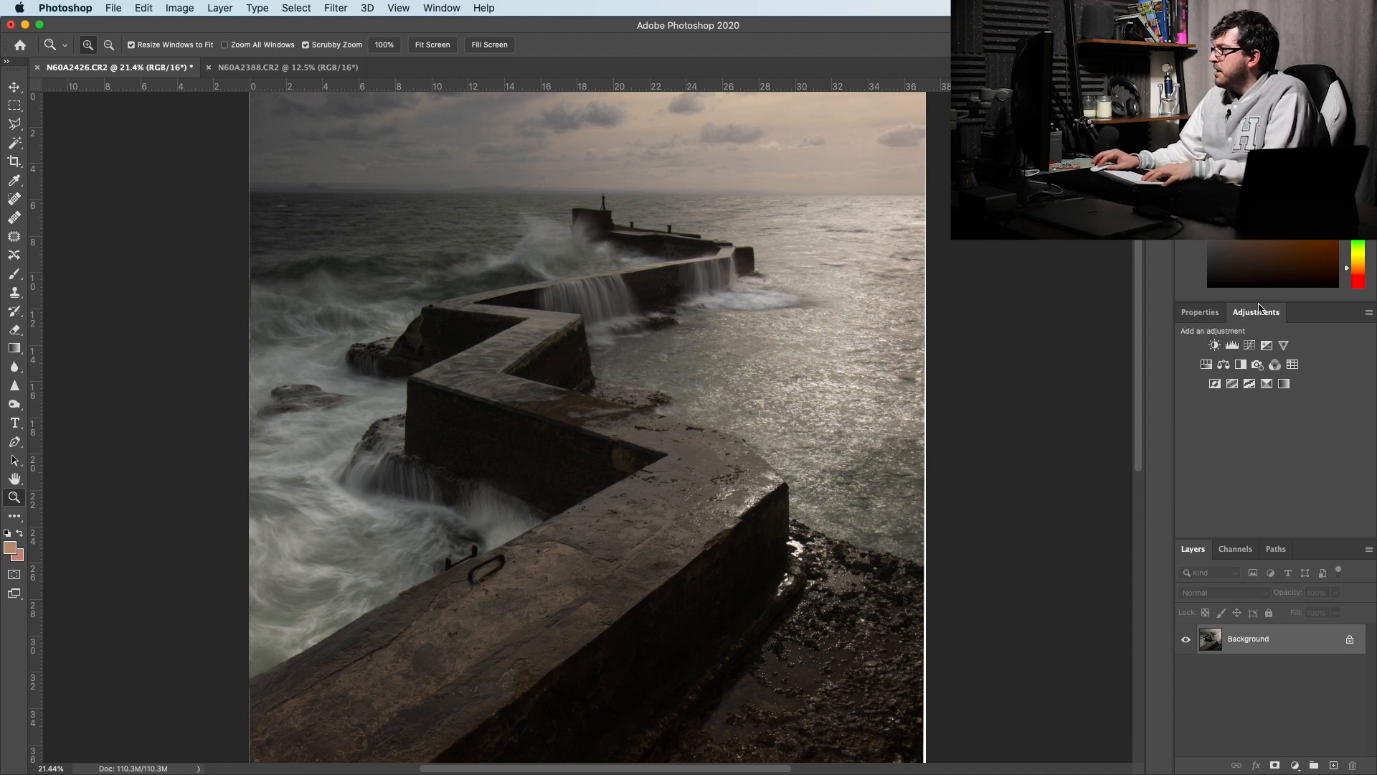
- Add a Levels adjustment layer with shadow input 8, midtone 1.12 and highlight input 241
{"action": "left_click", "coordinate": [1233, 346]}
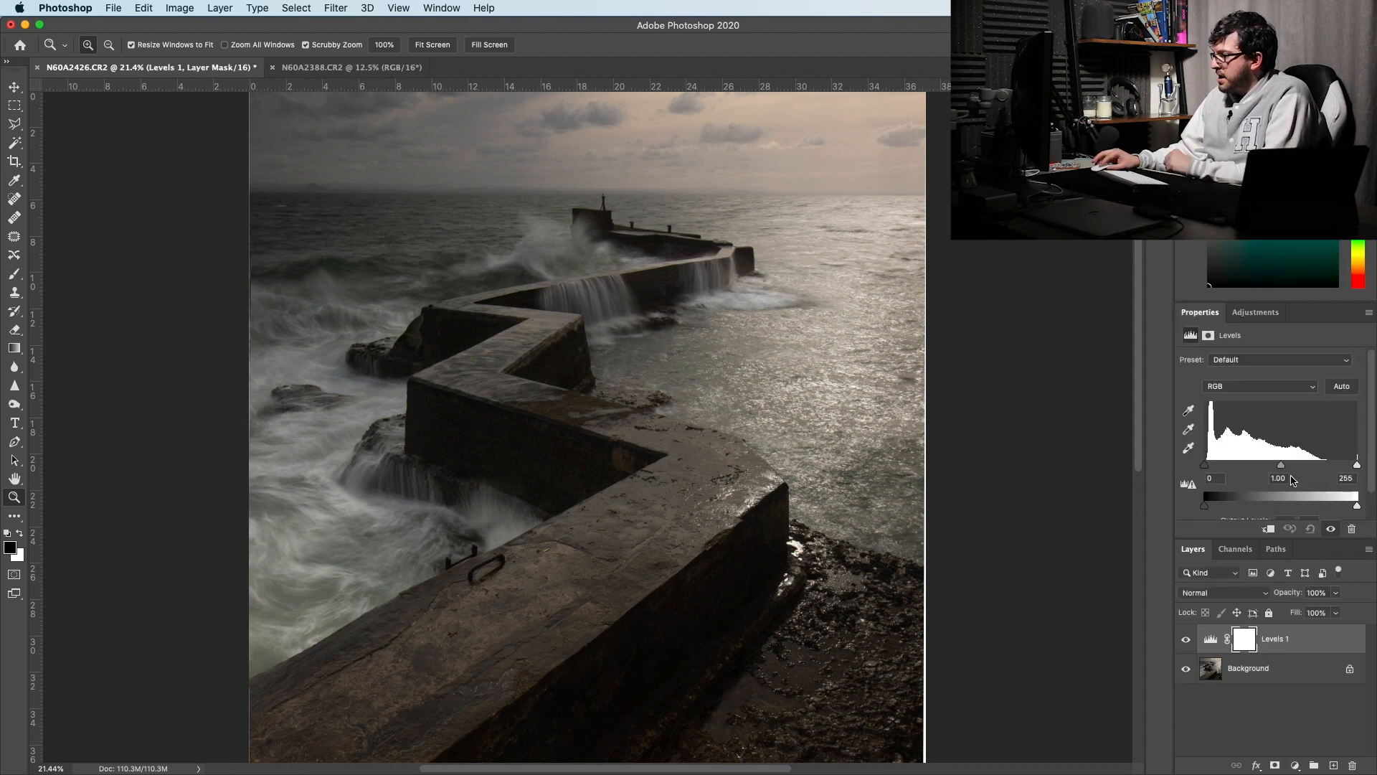
{"action": "left_click_drag", "start_coordinate": [1282, 470], "coordinate": [1277, 470]}
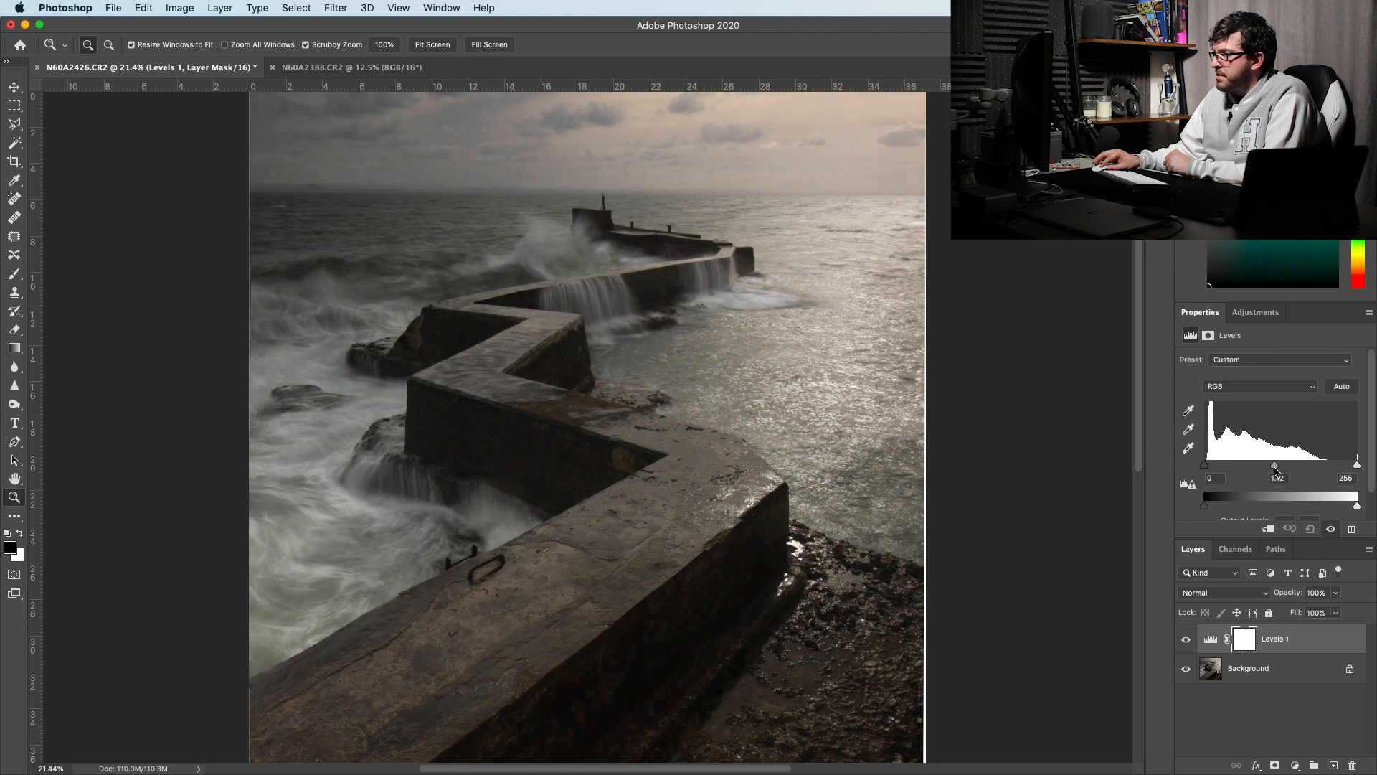
{"action": "left_click_drag", "start_coordinate": [1210, 472], "coordinate": [1212, 472]}
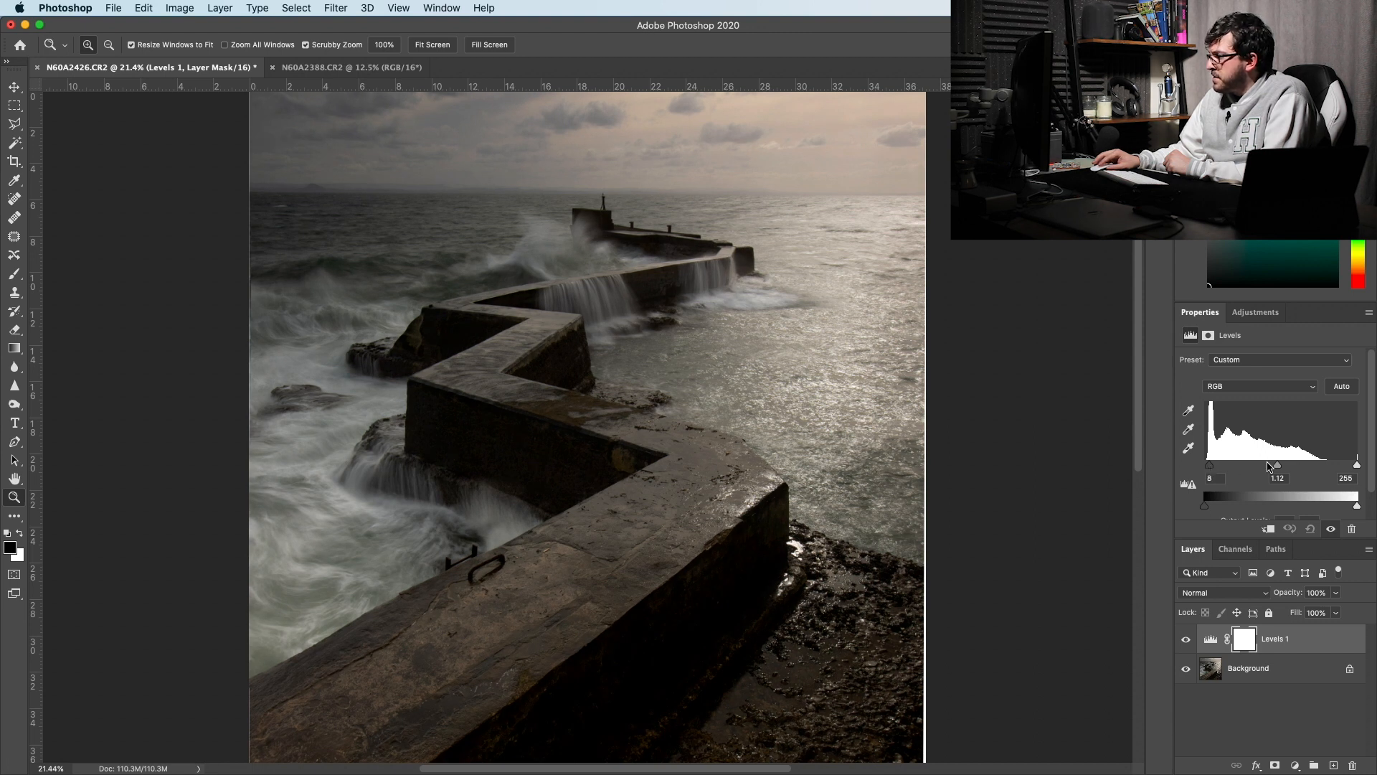
{"action": "left_click_drag", "start_coordinate": [1359, 467], "coordinate": [1348, 468]}
- Compare the image with and without the Levels 1 adjustment, leaving it visible
{"action": "left_click", "coordinate": [1187, 641]}
{"action": "left_click", "coordinate": [1186, 641]}
{"action": "left_click", "coordinate": [1187, 641]}
{"action": "left_click", "coordinate": [1186, 641]}
{"action": "left_click", "coordinate": [1186, 641]}
{"action": "left_click", "coordinate": [1187, 641]}
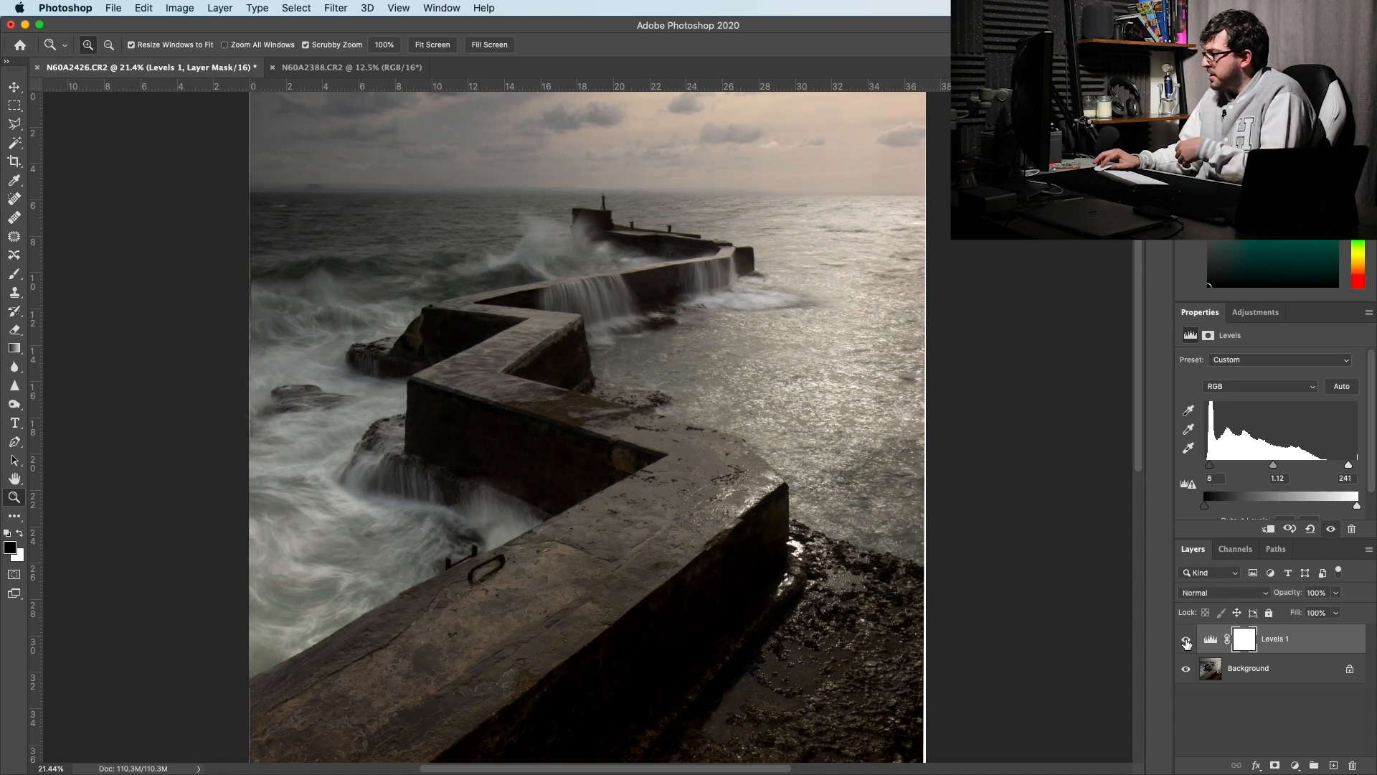
- Add a Curves adjustment layer with one point in the shadows and a slightly lifted point in the highlights
{"action": "left_click", "coordinate": [1256, 312]}
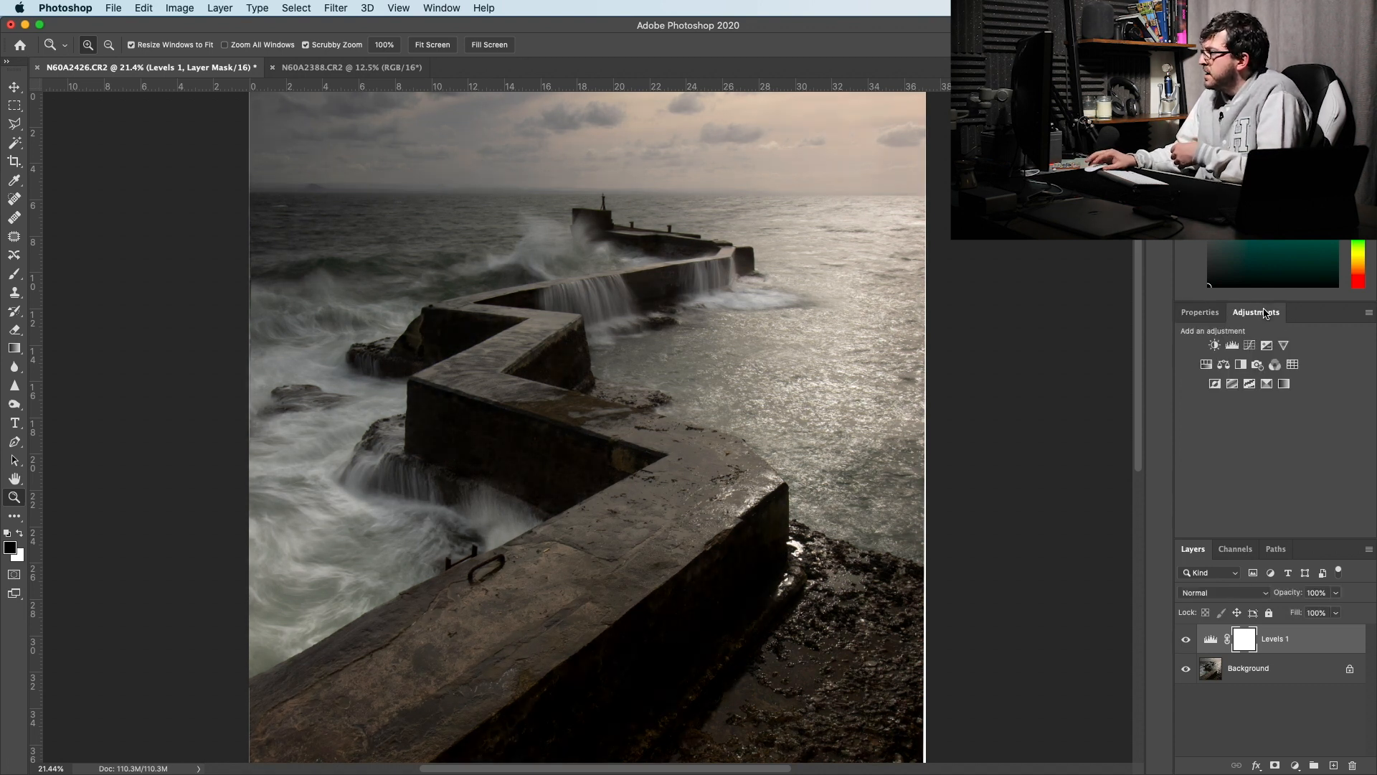
{"action": "left_click", "coordinate": [1249, 345]}
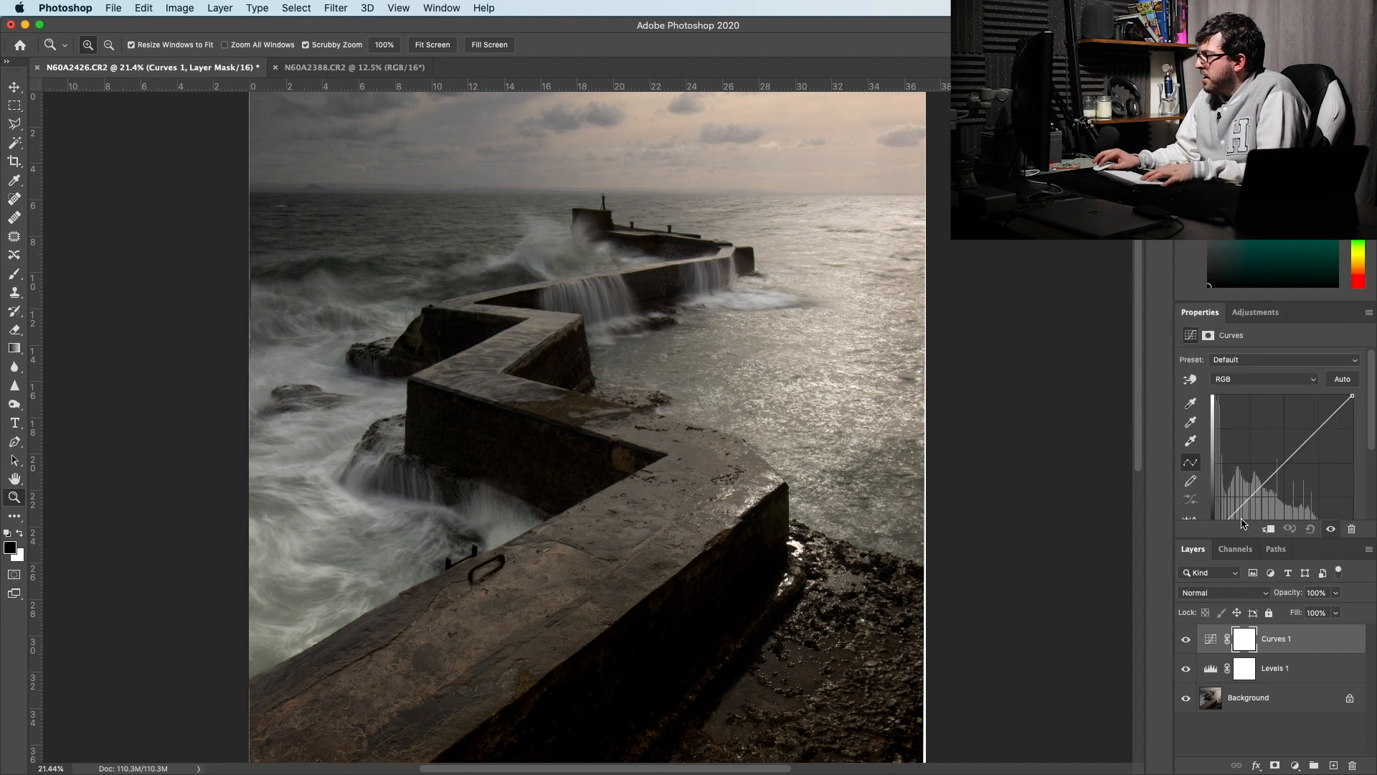
{"action": "left_click_drag", "start_coordinate": [1373, 438], "coordinate": [1370, 457]}
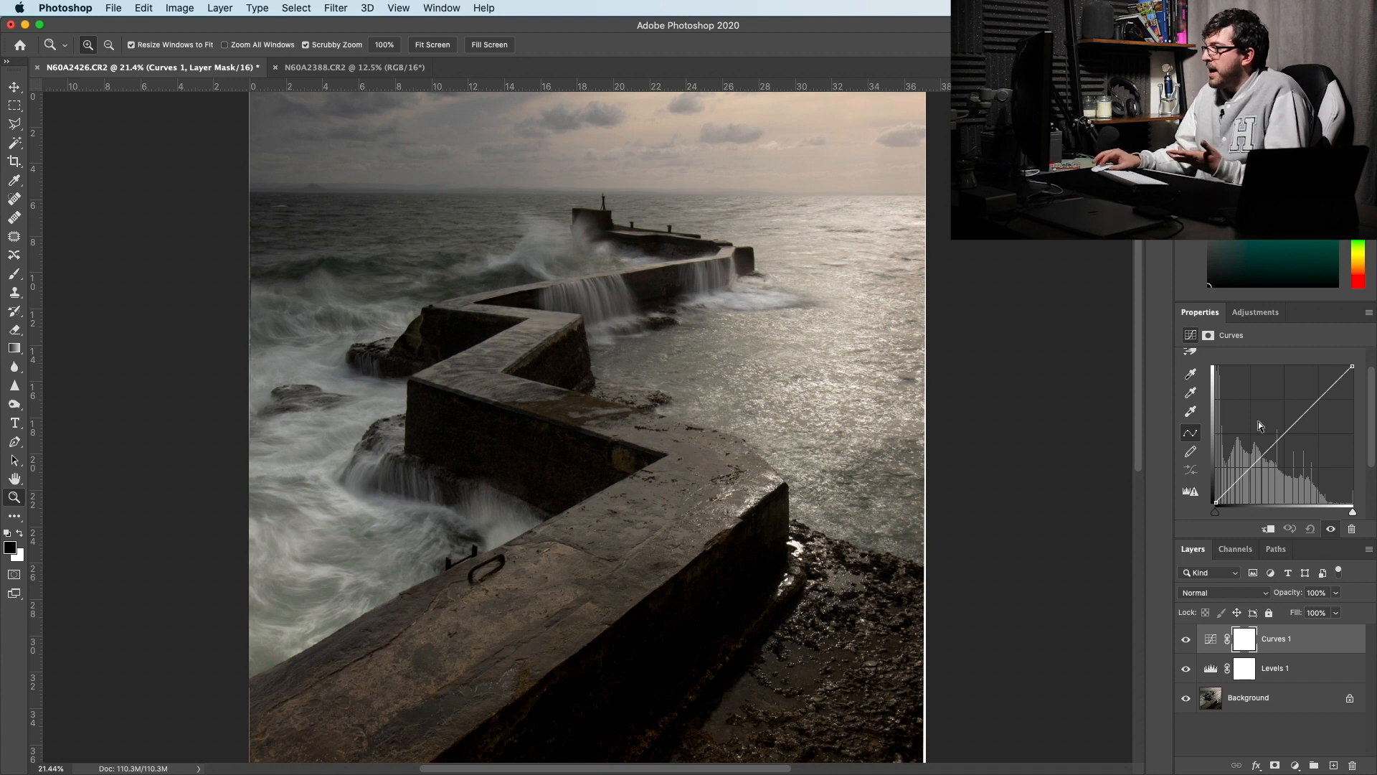
{"action": "left_click", "coordinate": [1251, 462]}
{"action": "left_click", "coordinate": [1297, 419]}
{"action": "left_click_drag", "start_coordinate": [1297, 416], "coordinate": [1295, 412]}
{"action": "left_click_drag", "start_coordinate": [1299, 418], "coordinate": [1297, 415]}
- Compare the image's contrast with and without the Curves 1 adjustment, leaving it visible
{"action": "left_click", "coordinate": [1186, 646]}
{"action": "left_click", "coordinate": [1185, 646]}
{"action": "left_click", "coordinate": [1185, 646]}
{"action": "left_click", "coordinate": [1186, 646]}
{"action": "left_click", "coordinate": [1186, 645]}
{"action": "left_click", "coordinate": [1185, 646]}
{"action": "left_click", "coordinate": [1185, 645]}
{"action": "left_click", "coordinate": [1185, 645]}
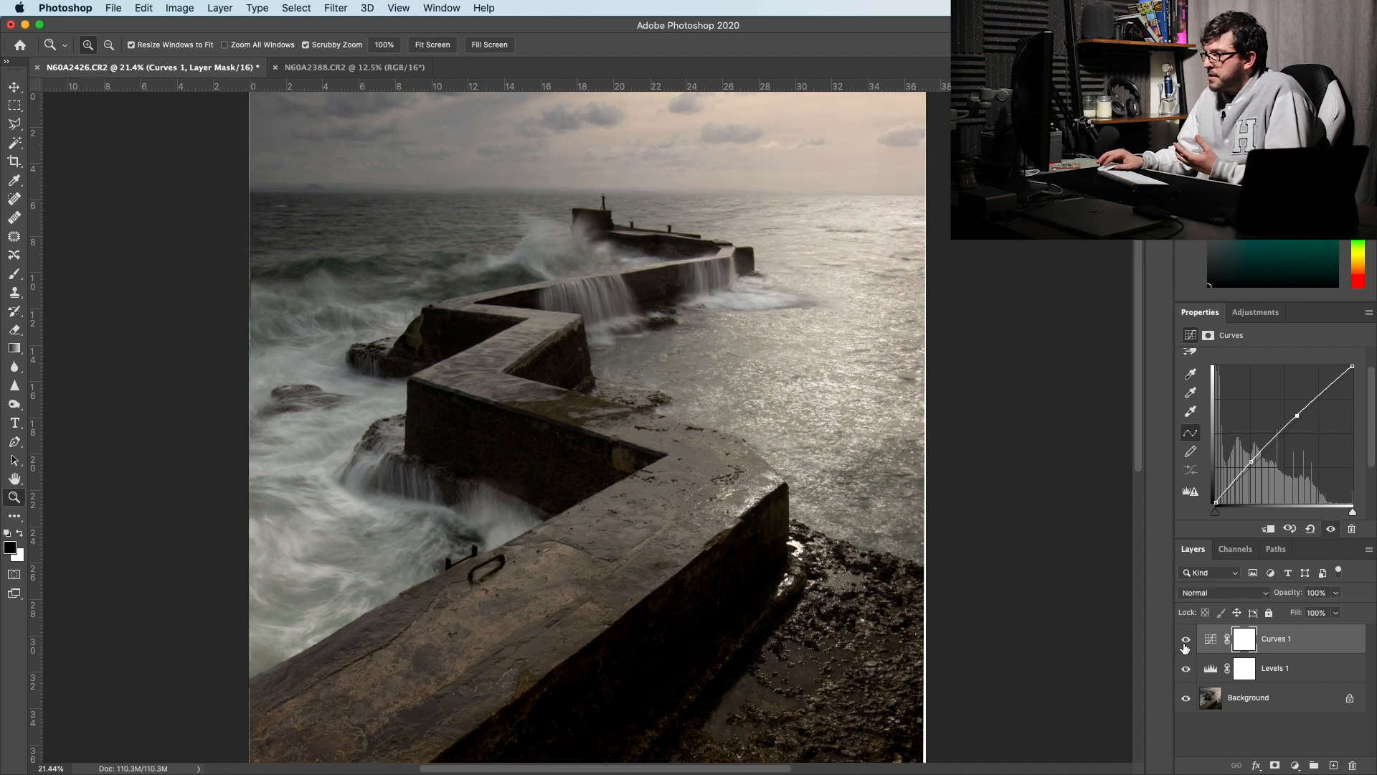
- Add a Color Lookup adjustment layer and apply the DropBlues.3DL look to it
{"action": "left_click", "coordinate": [1255, 312]}
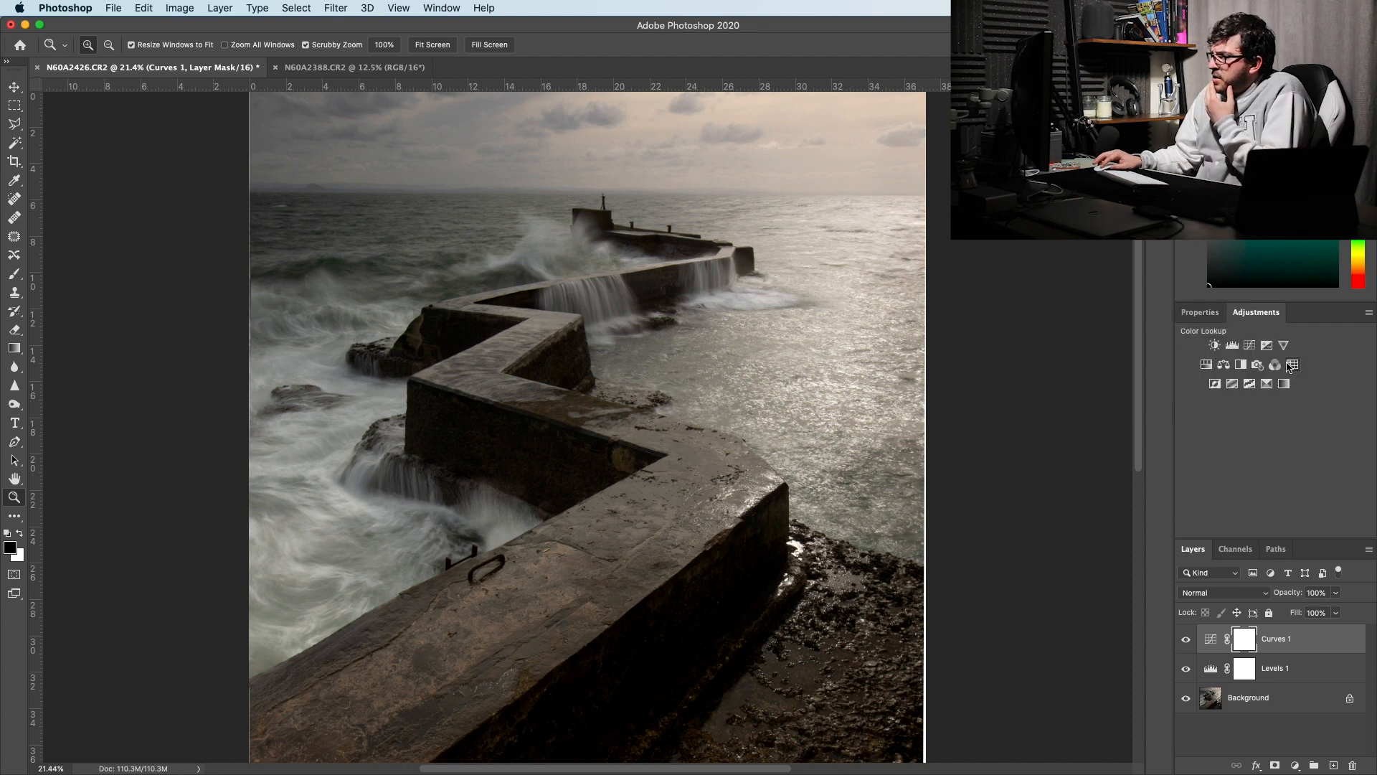
{"action": "left_click", "coordinate": [1291, 364]}
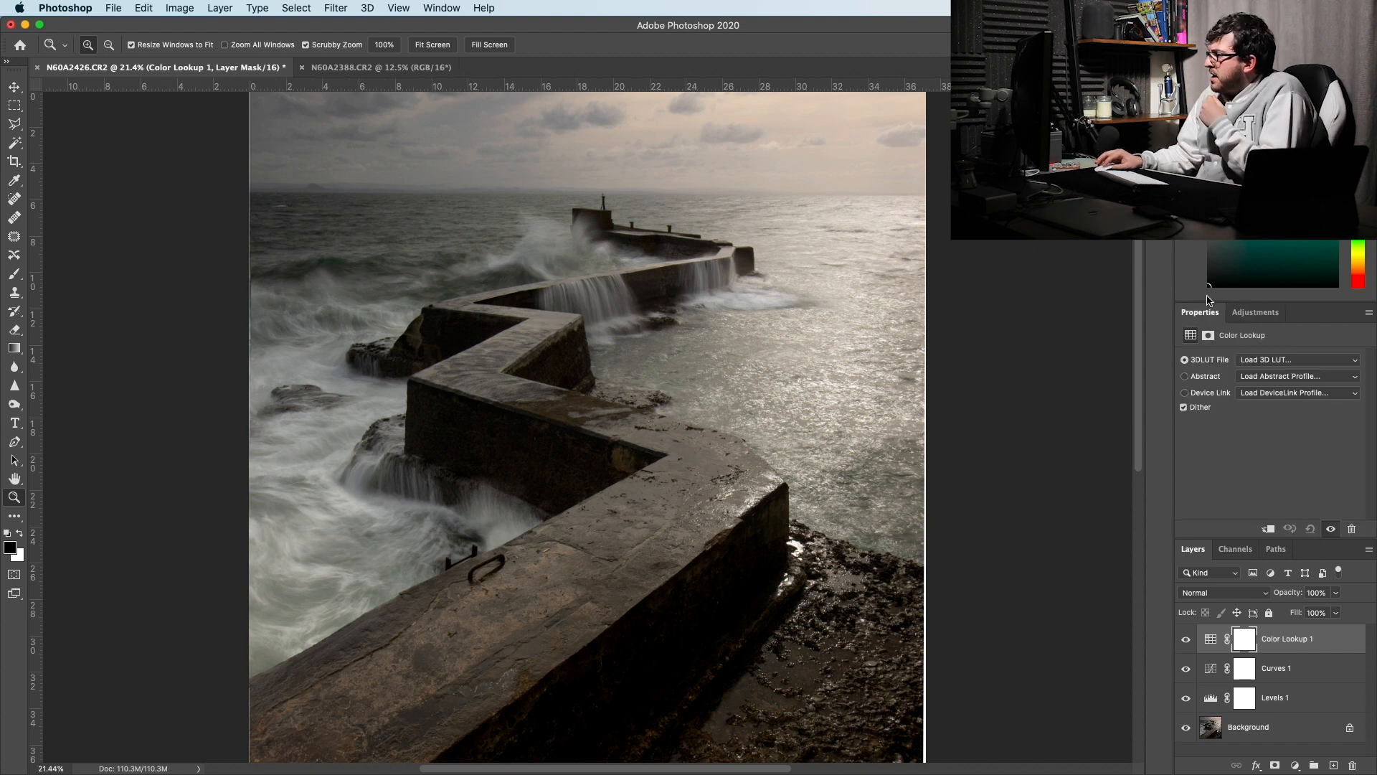
{"action": "left_click", "coordinate": [1297, 361]}
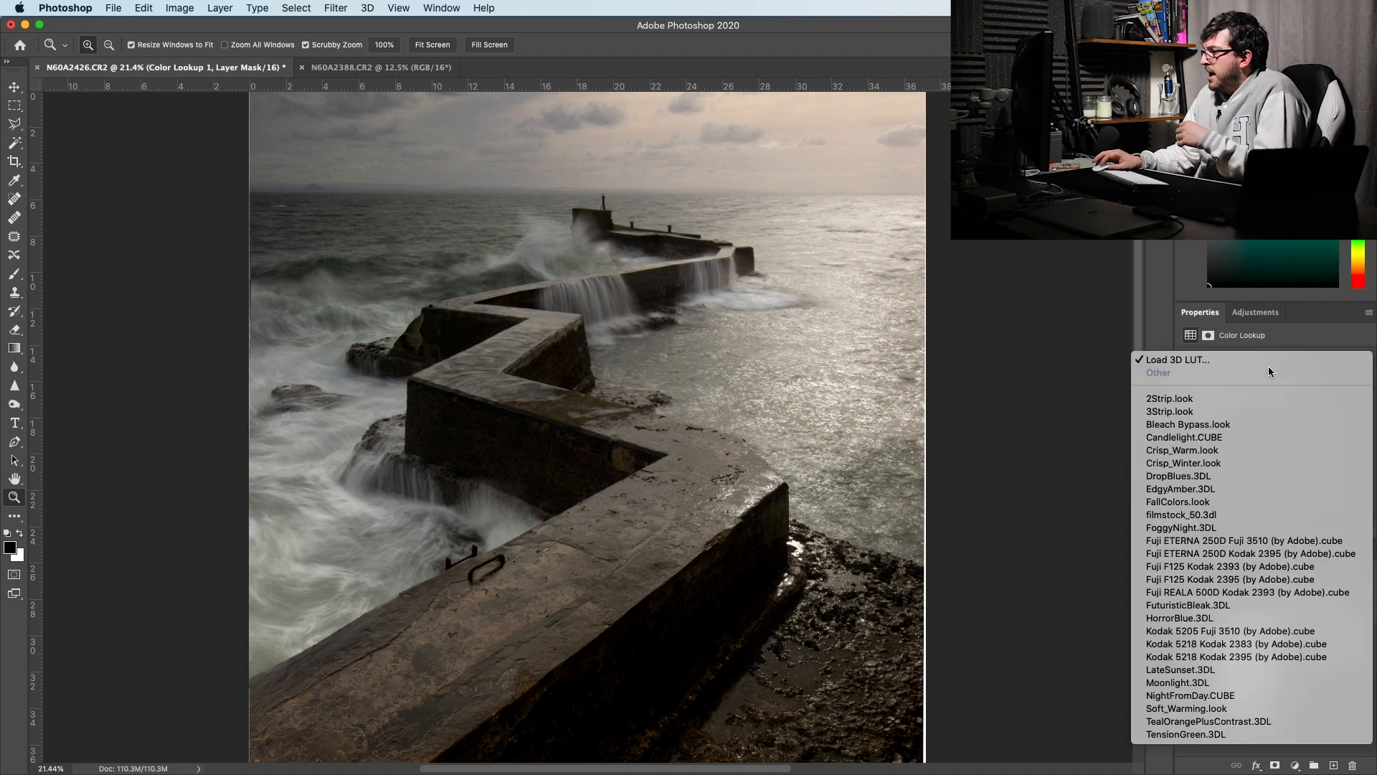
{"action": "left_click", "coordinate": [1197, 477]}
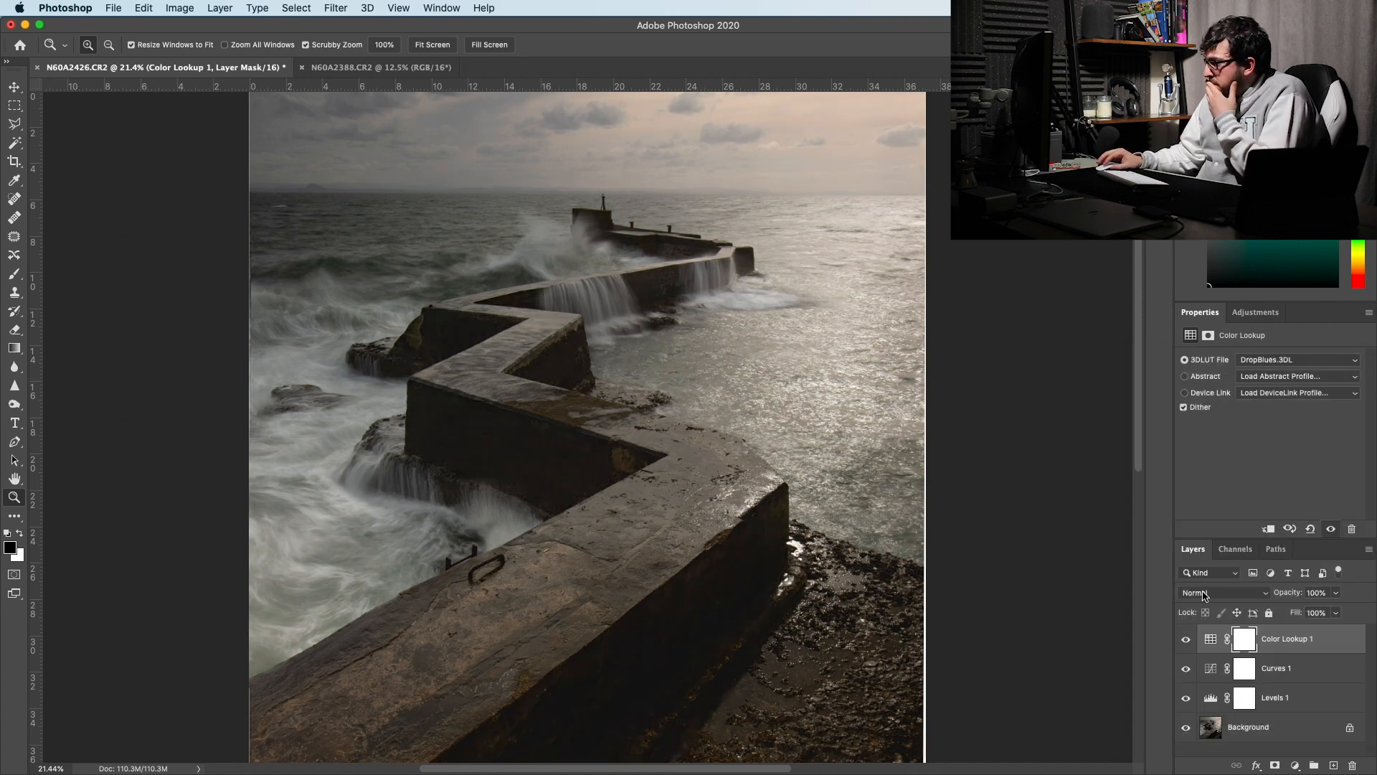
- Compare the image with and without the DropBlues color grade, leaving the Color Lookup layer visible
{"action": "left_click", "coordinate": [1189, 644]}
{"action": "left_click", "coordinate": [1189, 644]}
{"action": "left_click", "coordinate": [1189, 644]}
{"action": "left_click", "coordinate": [1189, 644]}
{"action": "left_click", "coordinate": [1189, 644]}
{"action": "left_click", "coordinate": [1189, 645]}
{"action": "left_click", "coordinate": [1188, 644]}
{"action": "left_click", "coordinate": [1189, 644]}
{"action": "left_click", "coordinate": [1188, 644]}
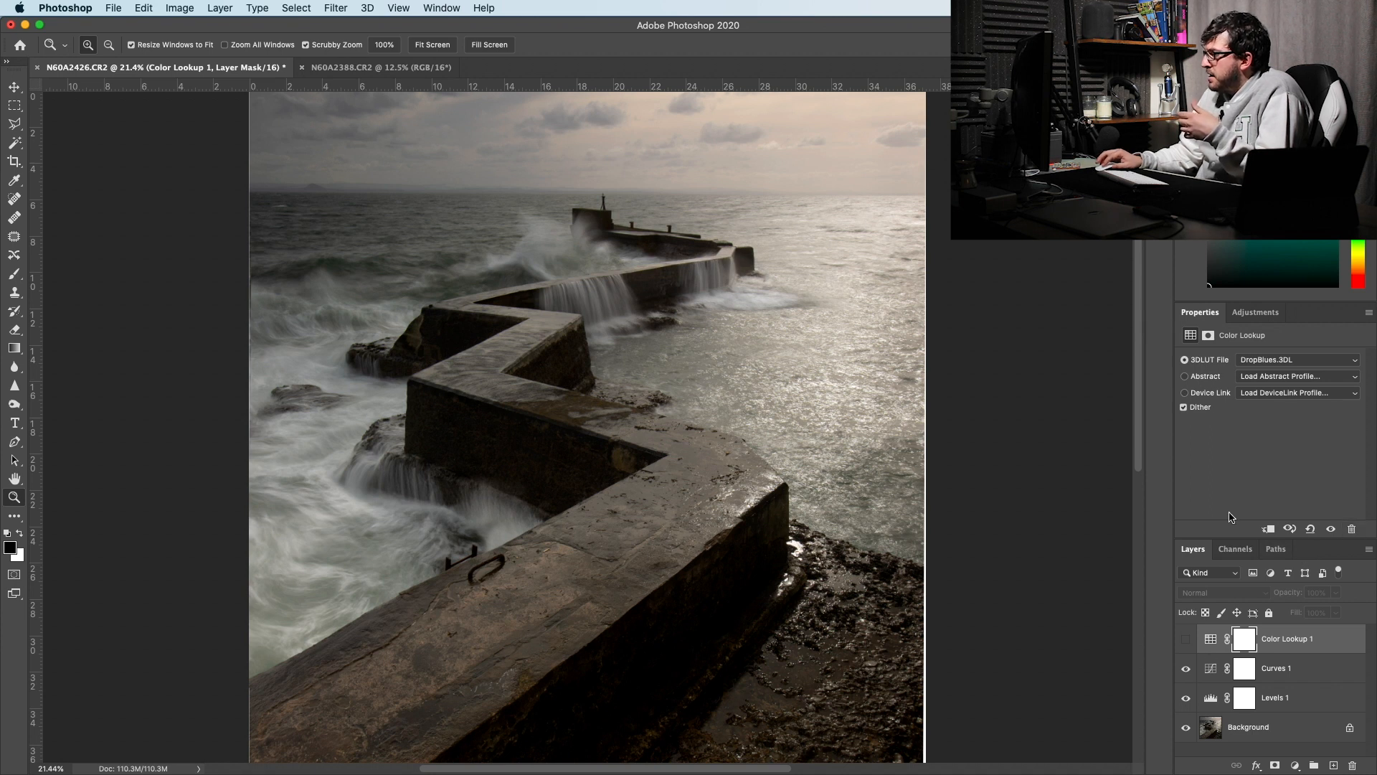
{"action": "left_click", "coordinate": [1186, 639]}
- Try the Fuji ETERNA 250D Fuji 3510 look on the Color Lookup layer and reduce its opacity to 51%
{"action": "left_click", "coordinate": [1297, 360]}
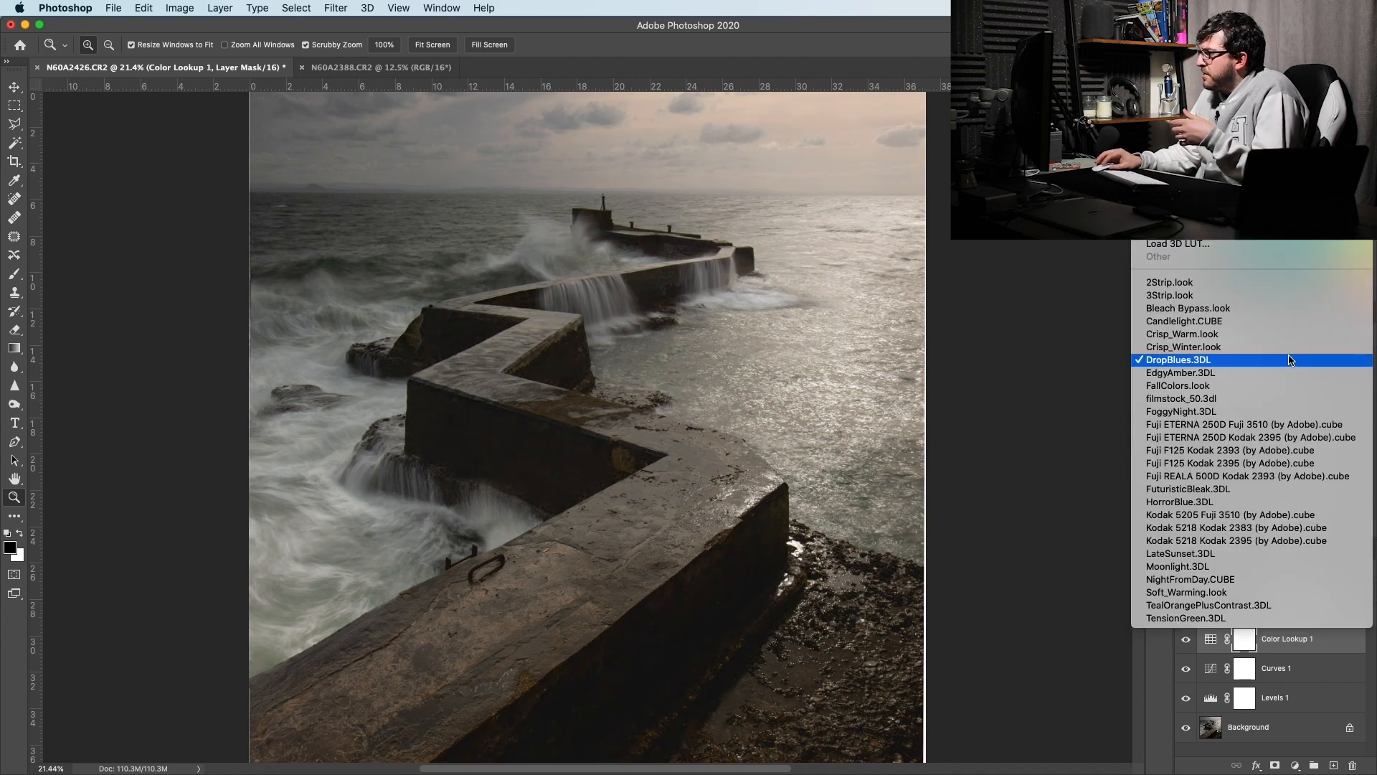
{"action": "left_click", "coordinate": [1294, 424]}
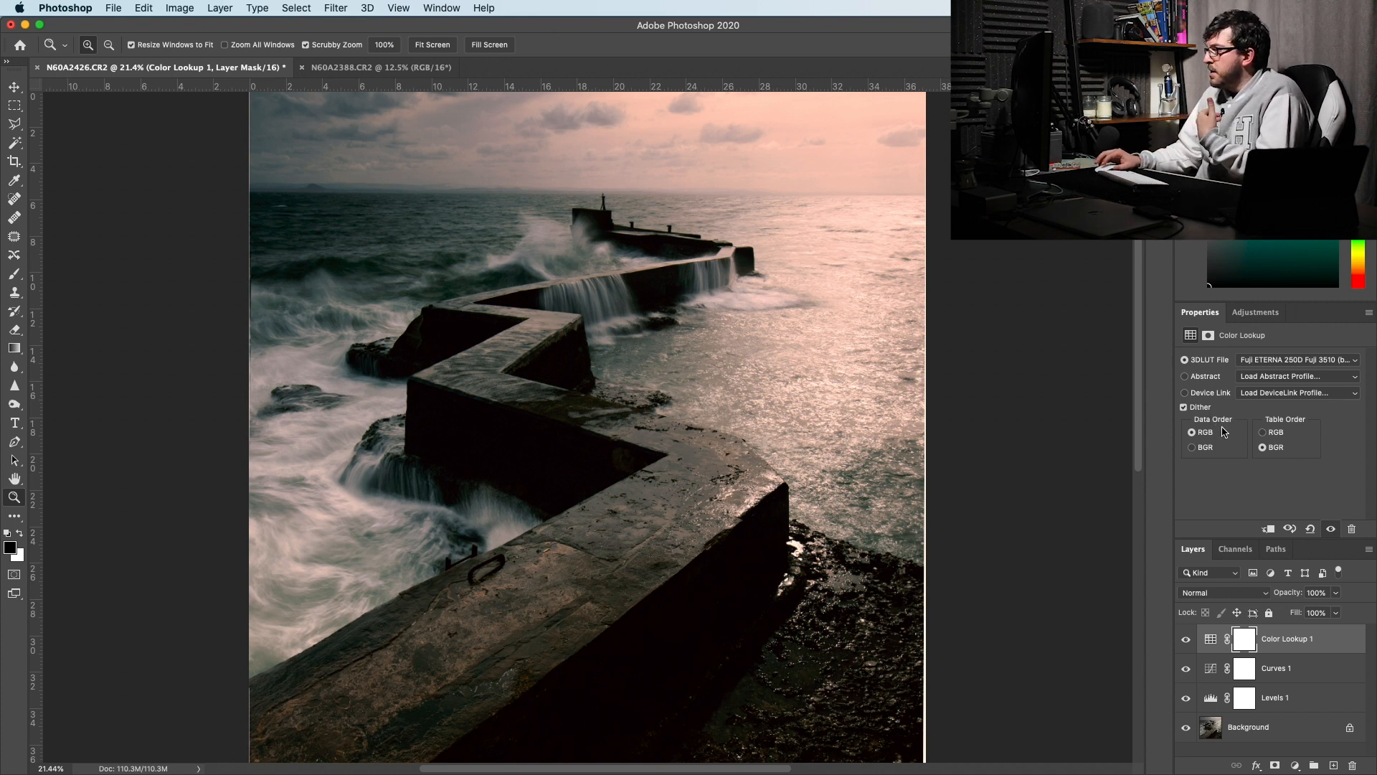
{"action": "left_click", "coordinate": [1335, 593]}
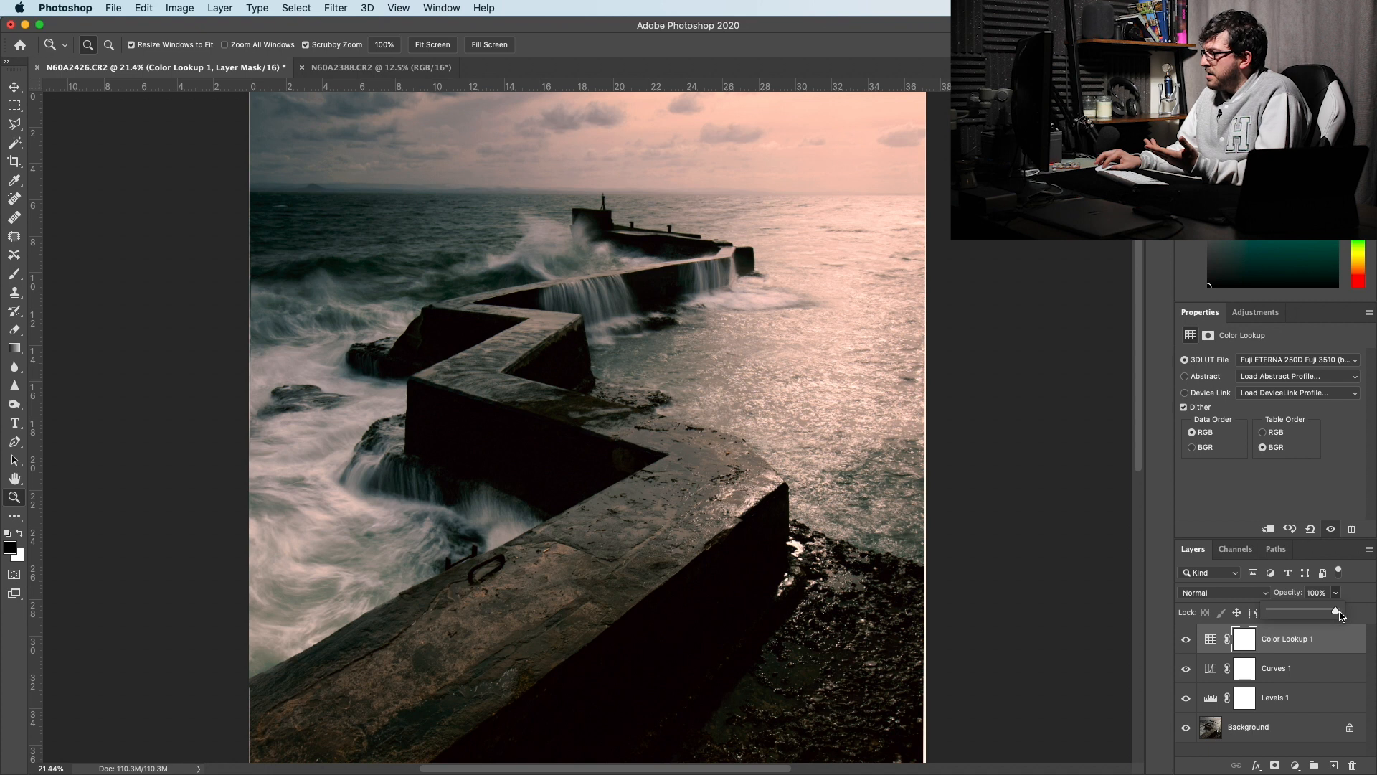
{"action": "left_click_drag", "start_coordinate": [1335, 612], "coordinate": [1257, 614]}
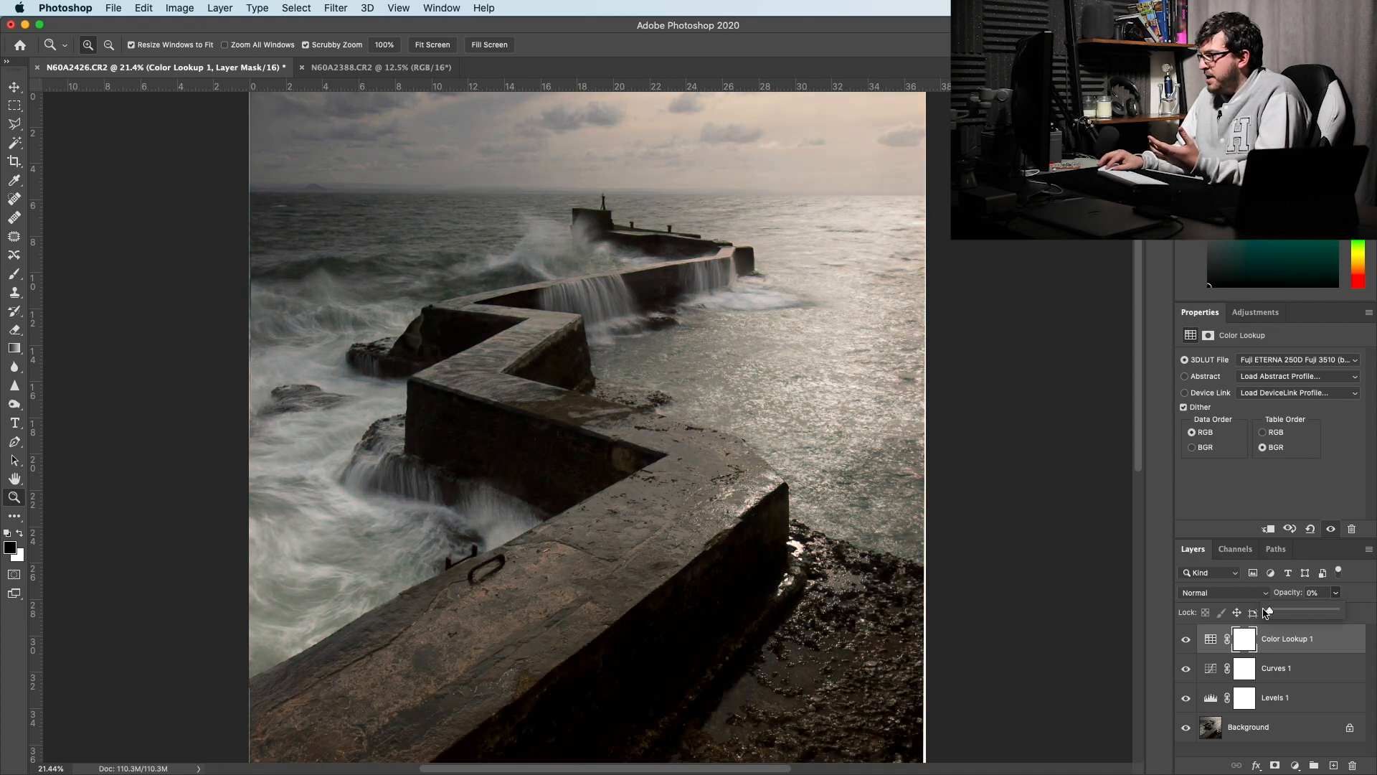
{"action": "left_click_drag", "start_coordinate": [1269, 613], "coordinate": [1297, 612]}
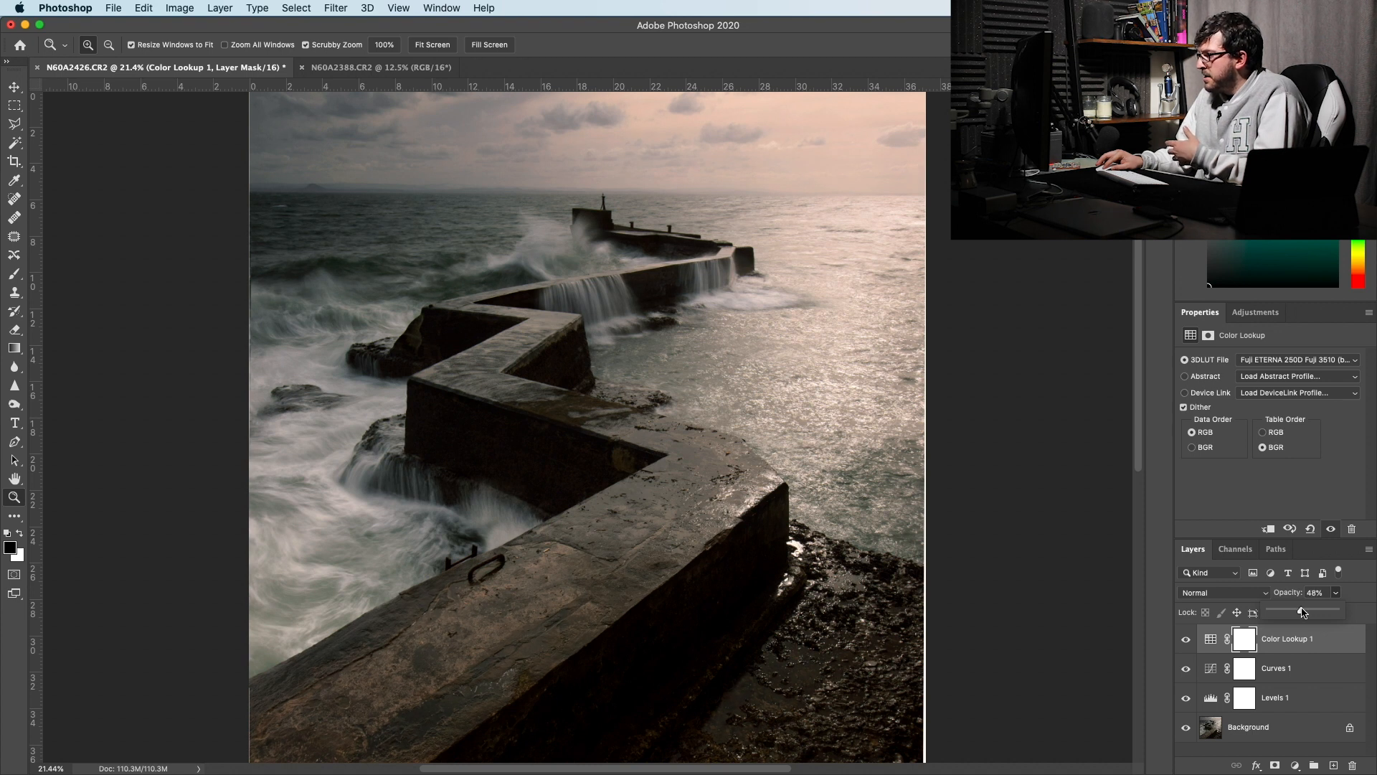
{"action": "left_click_drag", "start_coordinate": [1304, 612], "coordinate": [1304, 612]}
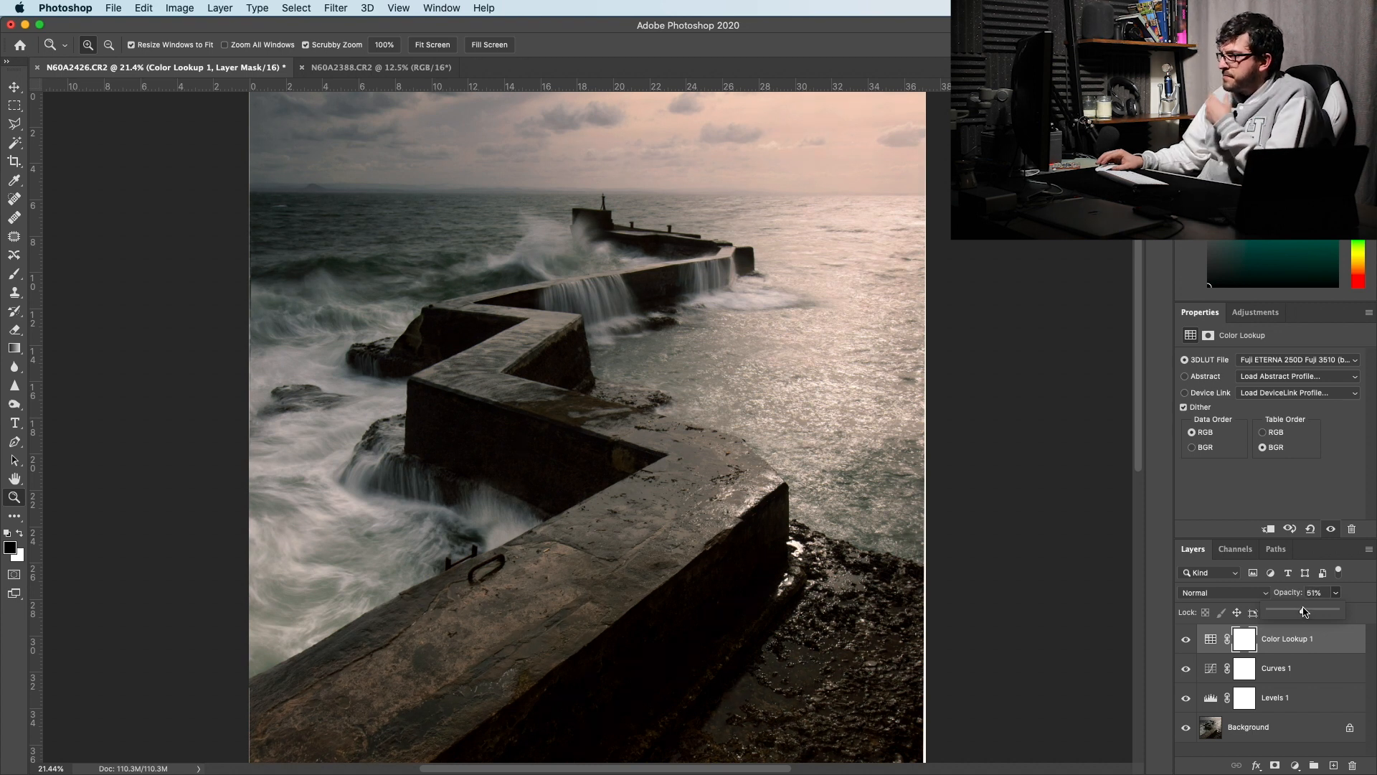
- Try the Fuji ETERNA 250D Kodak 2395, Fuji F125 Kodak 2393 and Fuji F125 Kodak 2395 looks on the Color Lookup layer
{"action": "left_click", "coordinate": [1318, 360]}
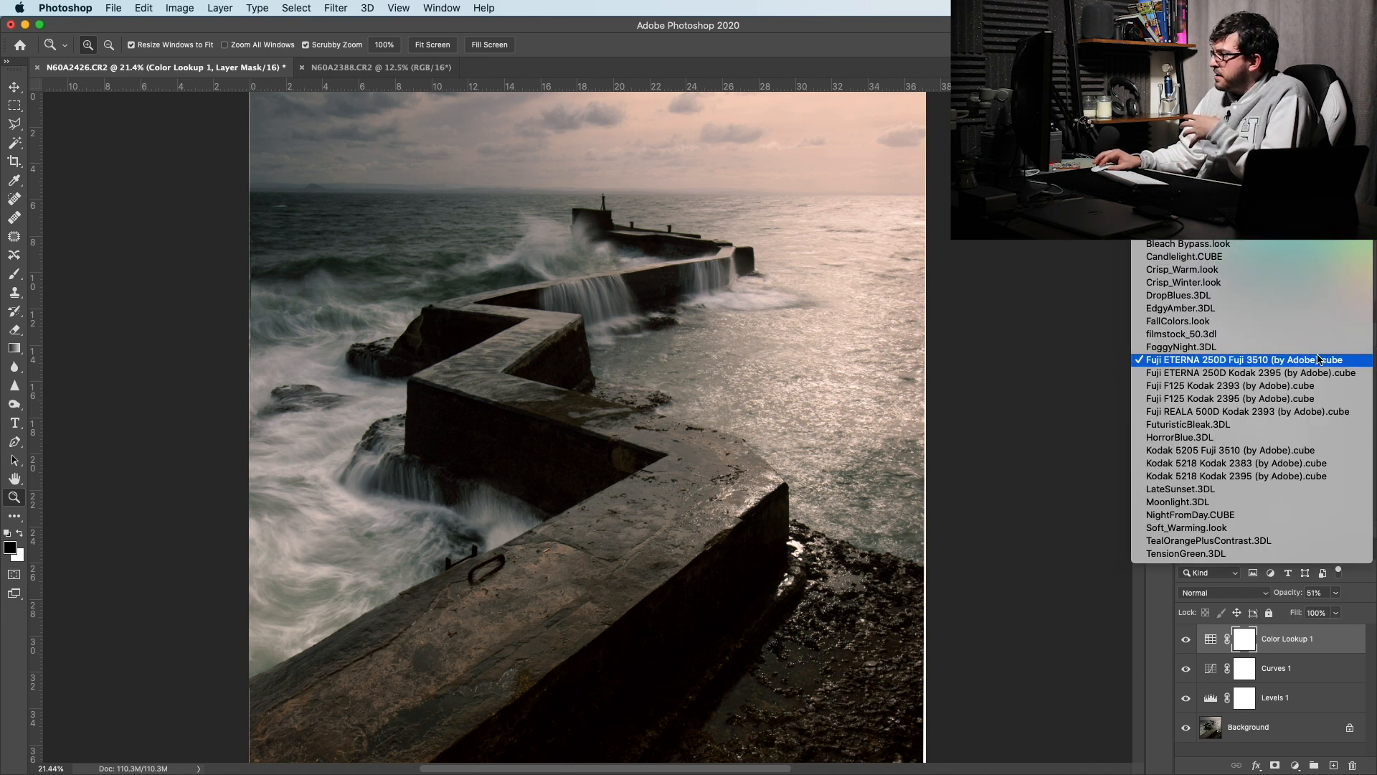
{"action": "left_click", "coordinate": [1317, 373]}
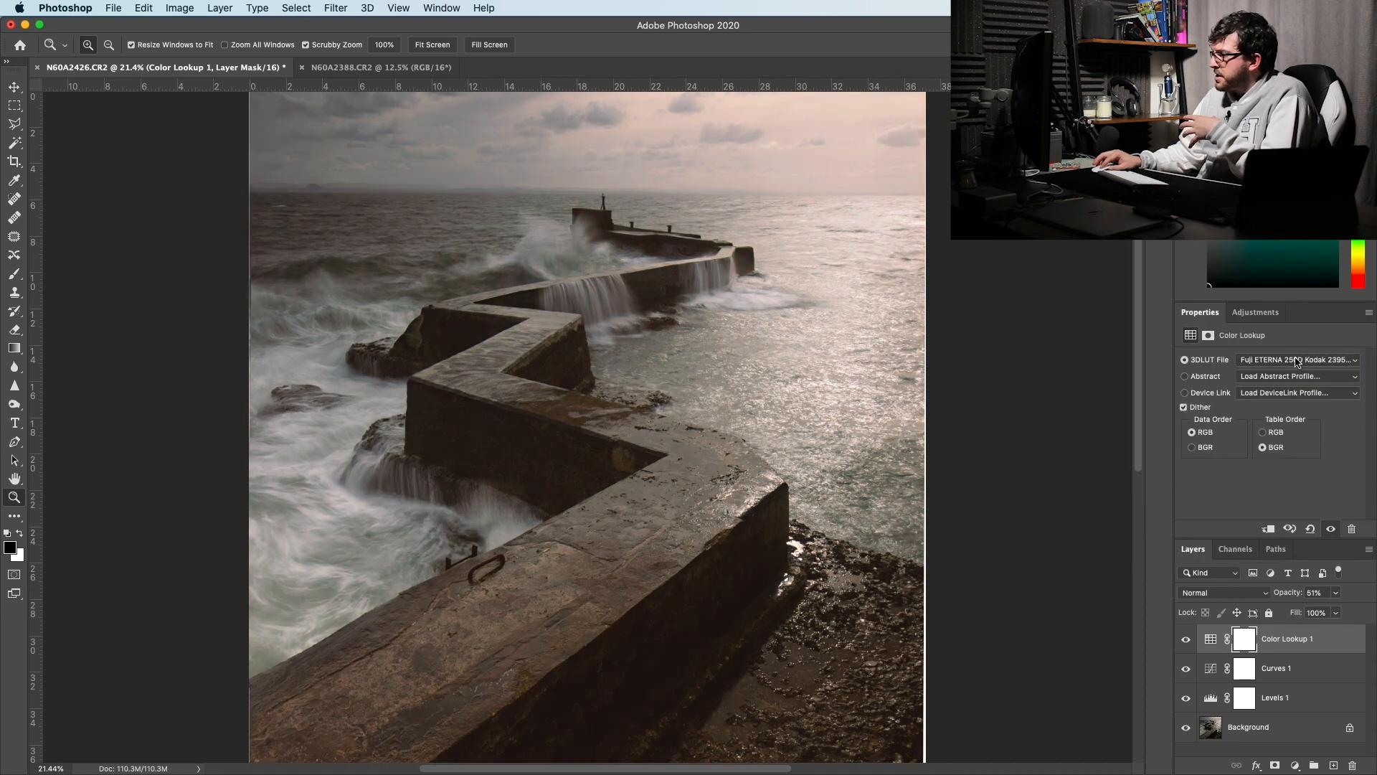
{"action": "left_click", "coordinate": [1298, 361]}
{"action": "left_click", "coordinate": [1291, 369]}
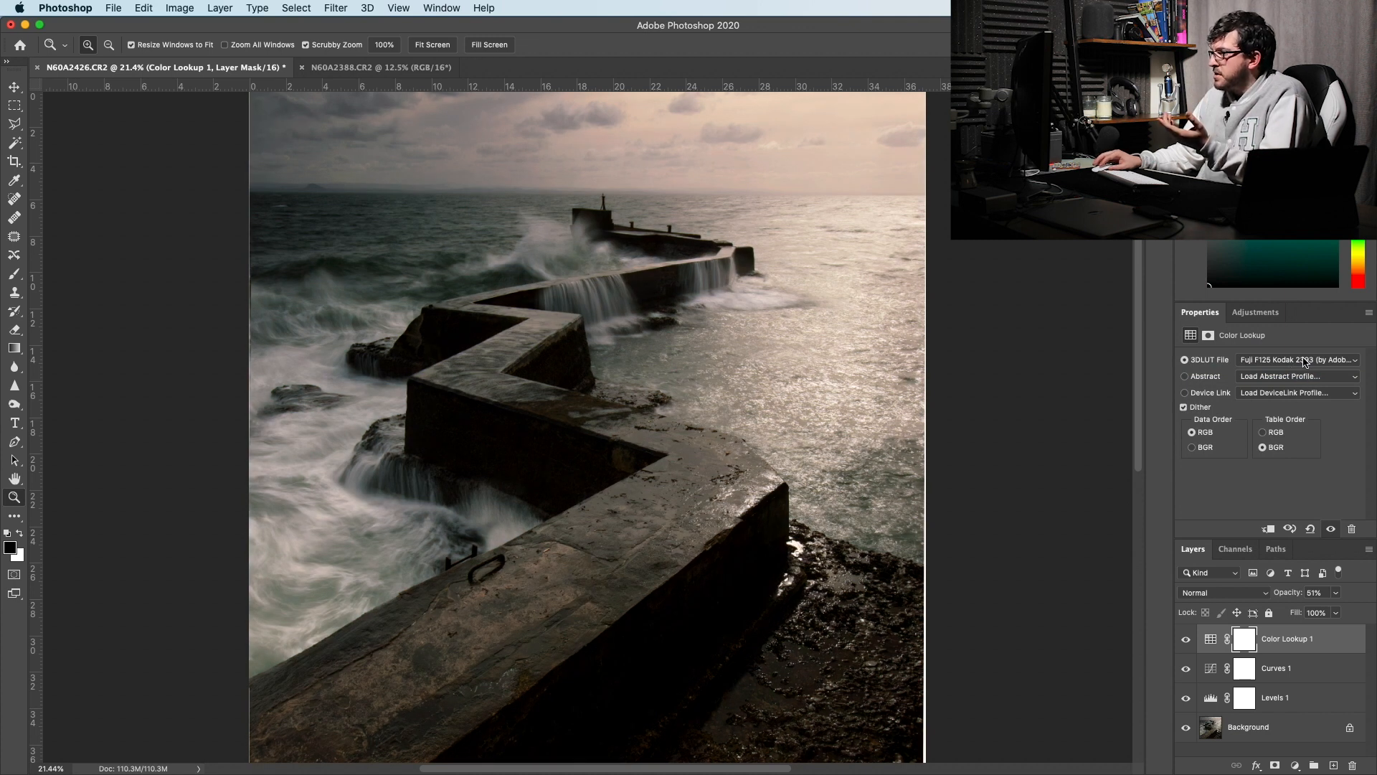
{"action": "left_click", "coordinate": [1307, 360]}
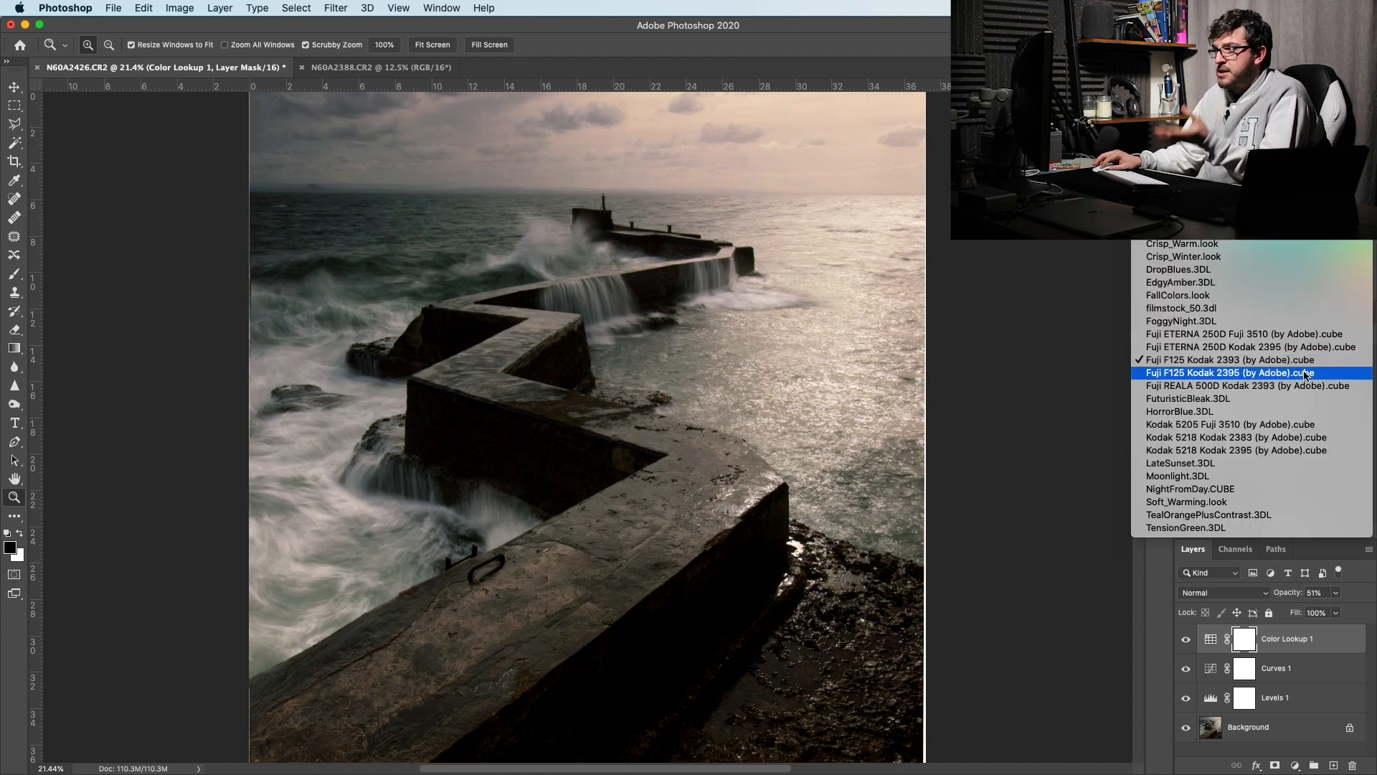
{"action": "left_click", "coordinate": [1306, 373]}
- Apply the Fuji REALA 500D Kodak 2393 look to the Color Lookup layer and compare the image with and without it
{"action": "left_click", "coordinate": [1284, 359]}
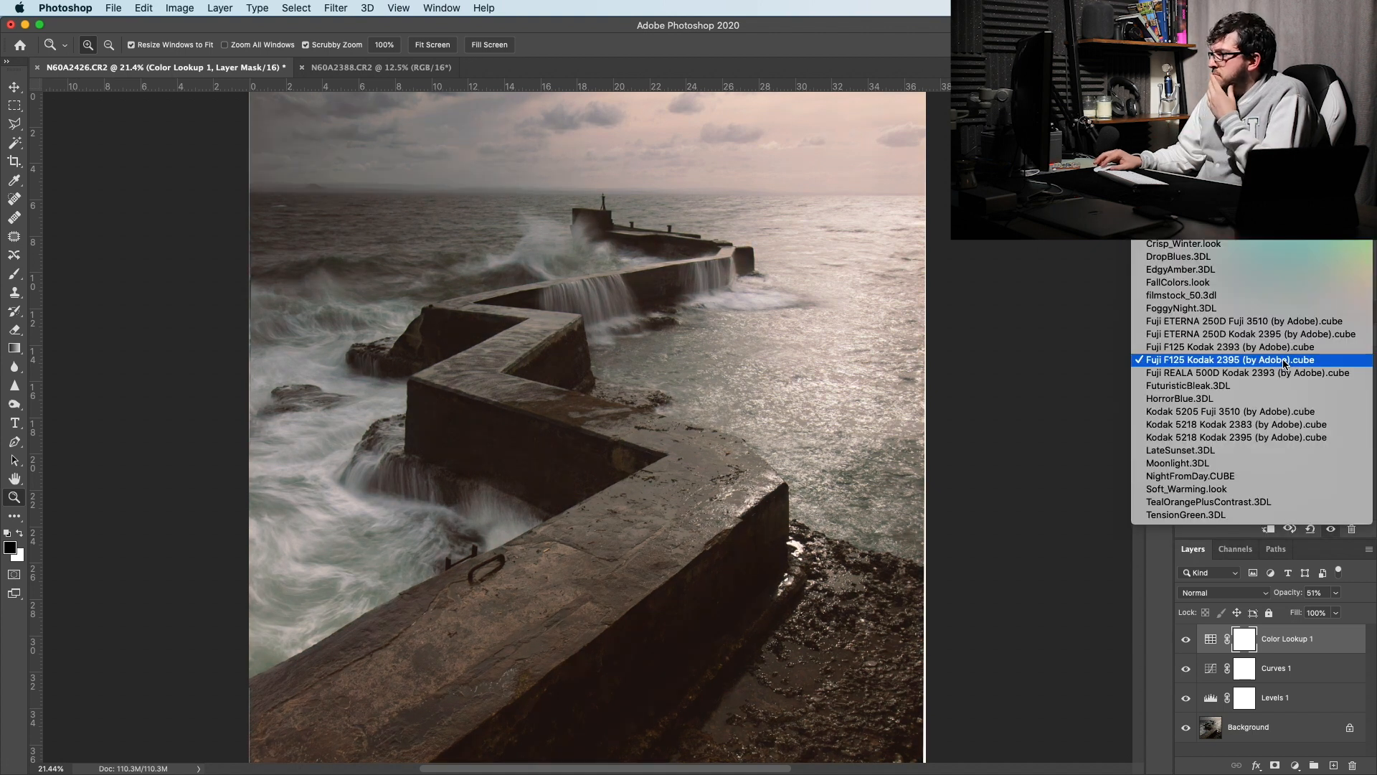
{"action": "left_click", "coordinate": [1282, 374]}
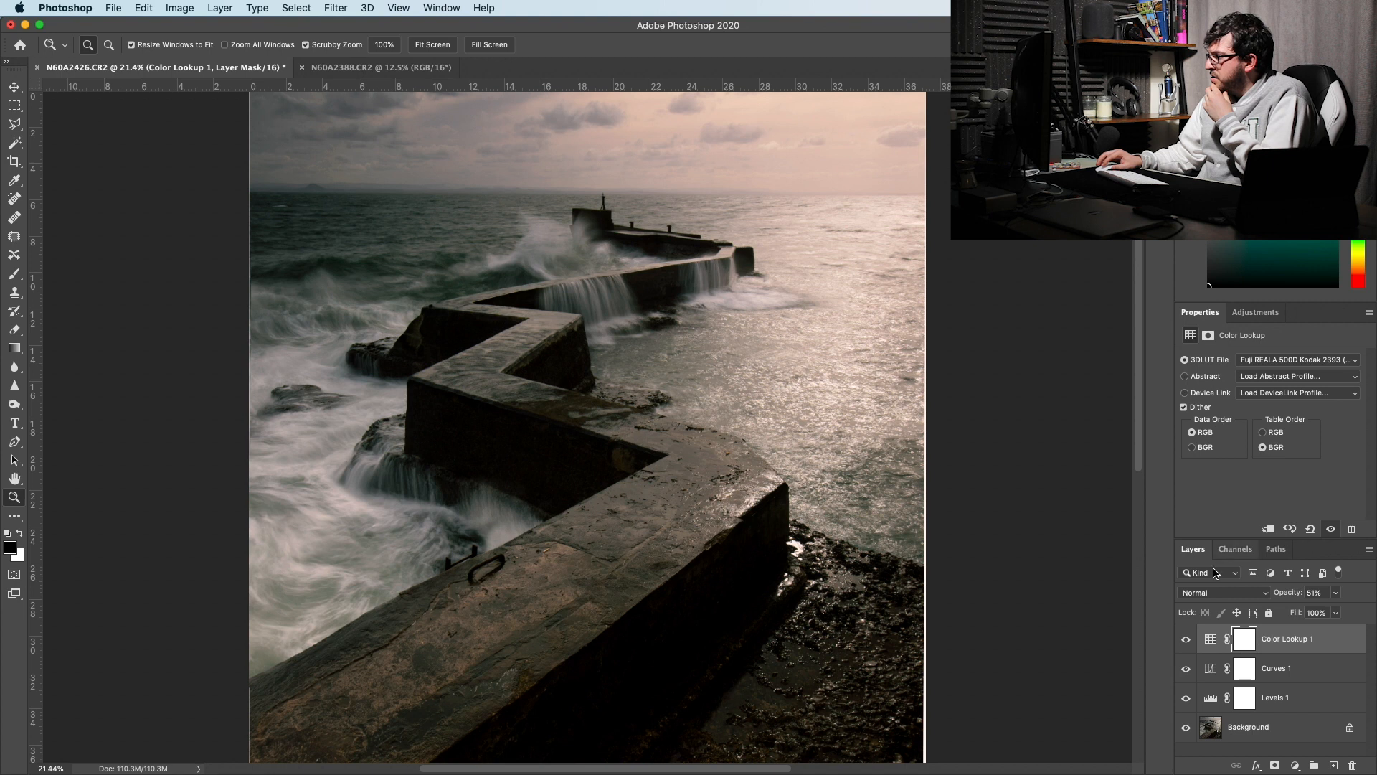
{"action": "left_click", "coordinate": [1185, 640]}
{"action": "left_click", "coordinate": [1185, 639]}
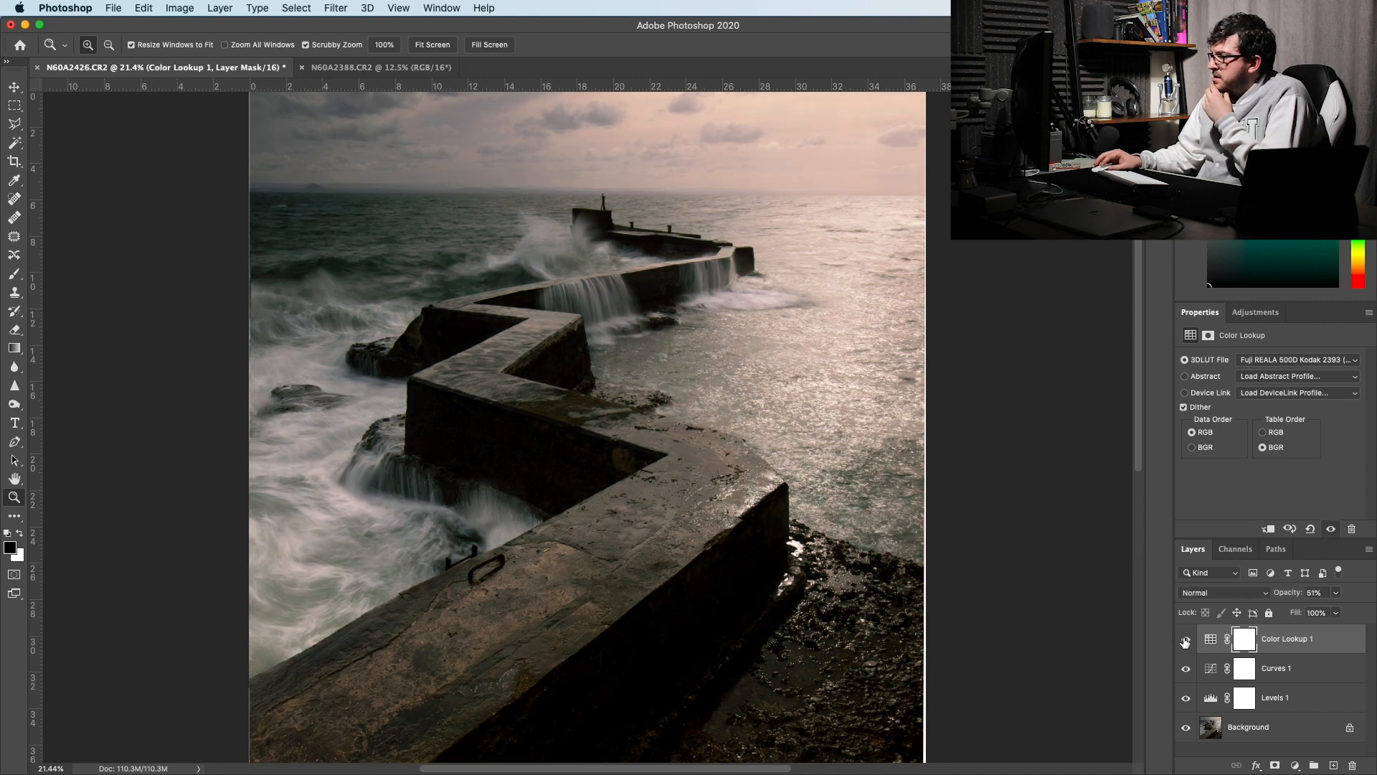
- Retry the Fuji ETERNA 250D Kodak 2395 and Fuji F125 Kodak 2393 looks, then return to Fuji REALA 500D Kodak 2393
{"action": "left_click", "coordinate": [1282, 360]}
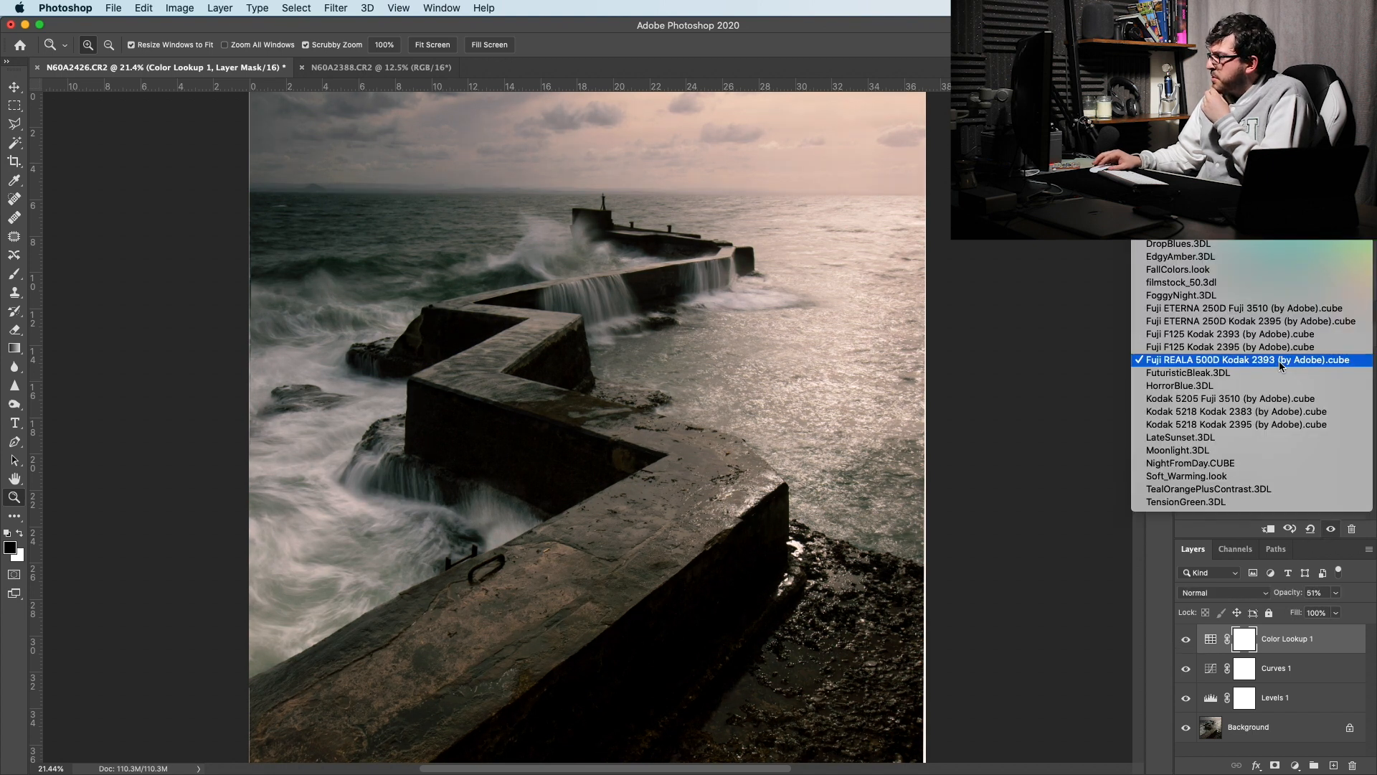
{"action": "left_click", "coordinate": [1289, 323]}
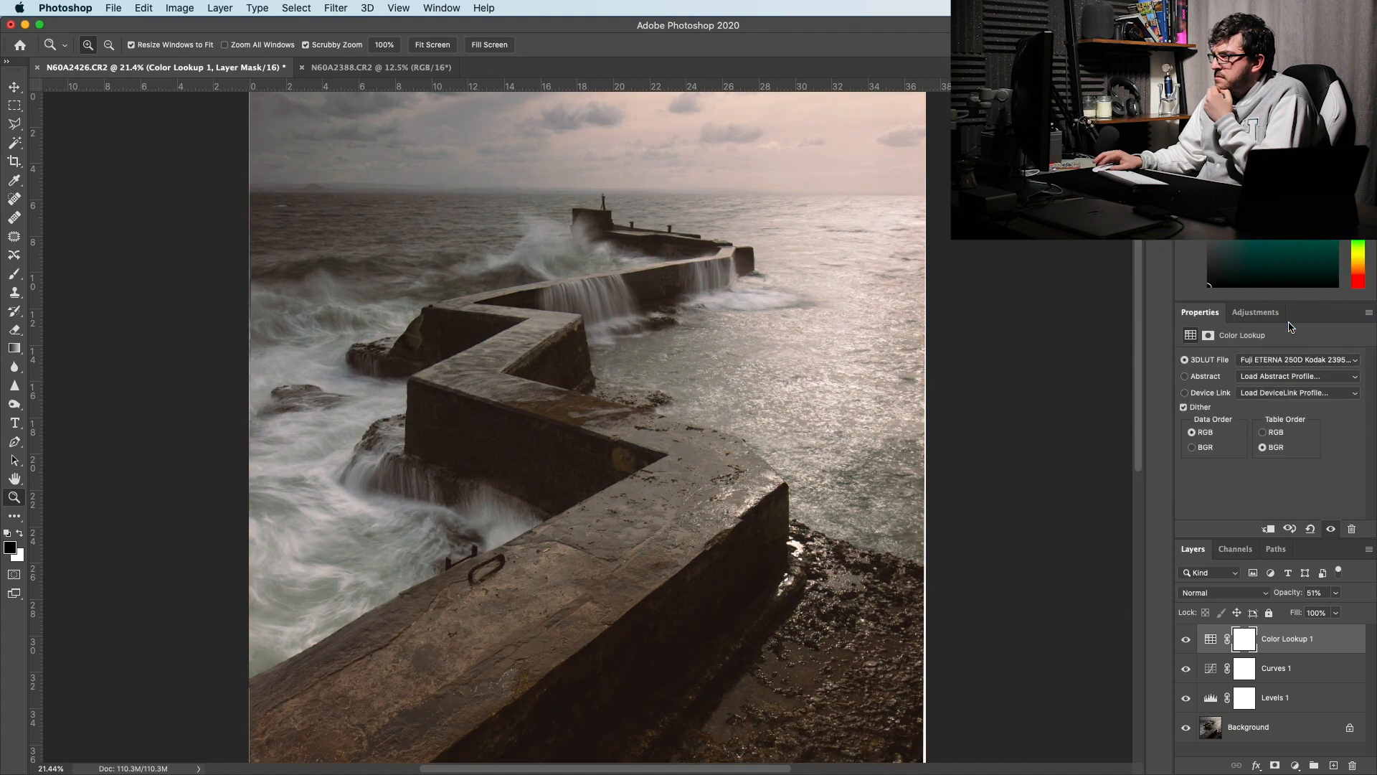
{"action": "left_click", "coordinate": [1285, 366]}
{"action": "left_click", "coordinate": [1284, 372]}
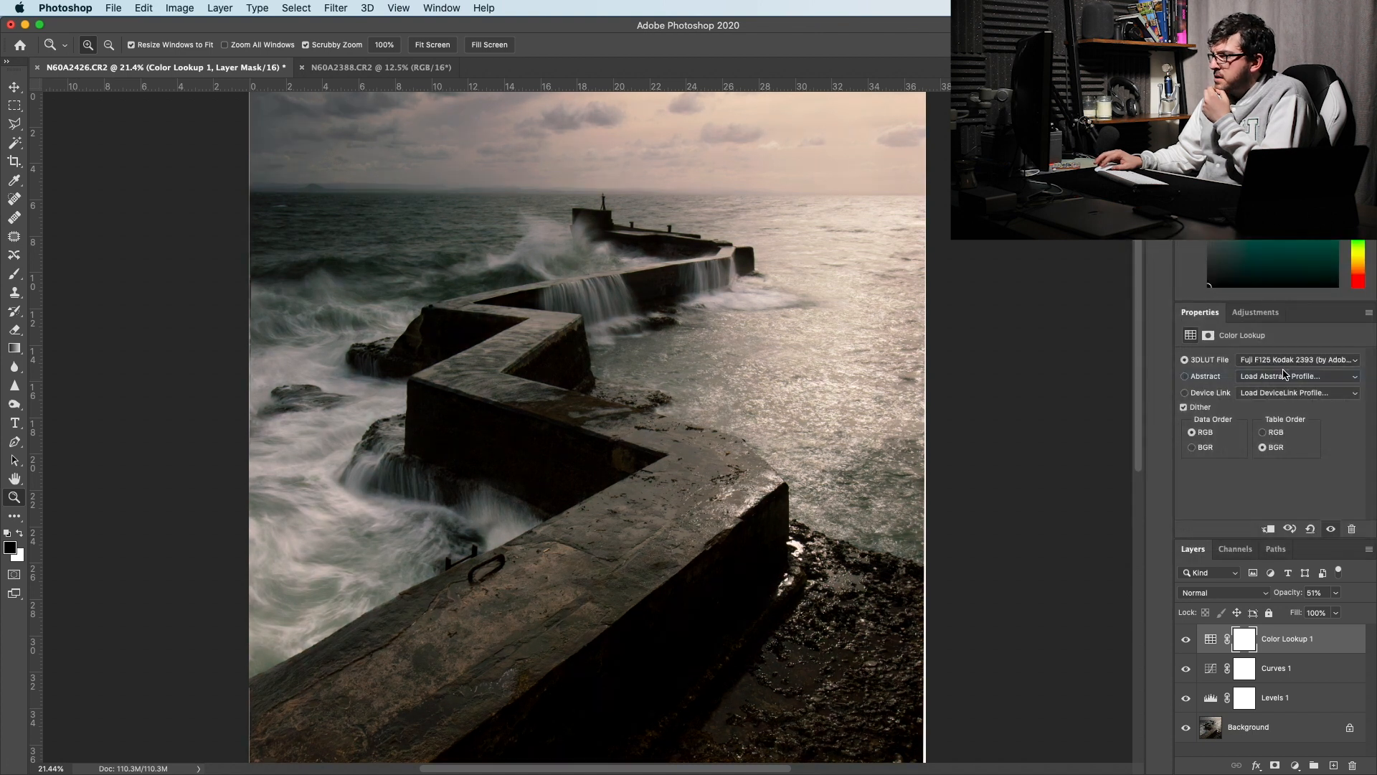
{"action": "left_click", "coordinate": [1278, 361]}
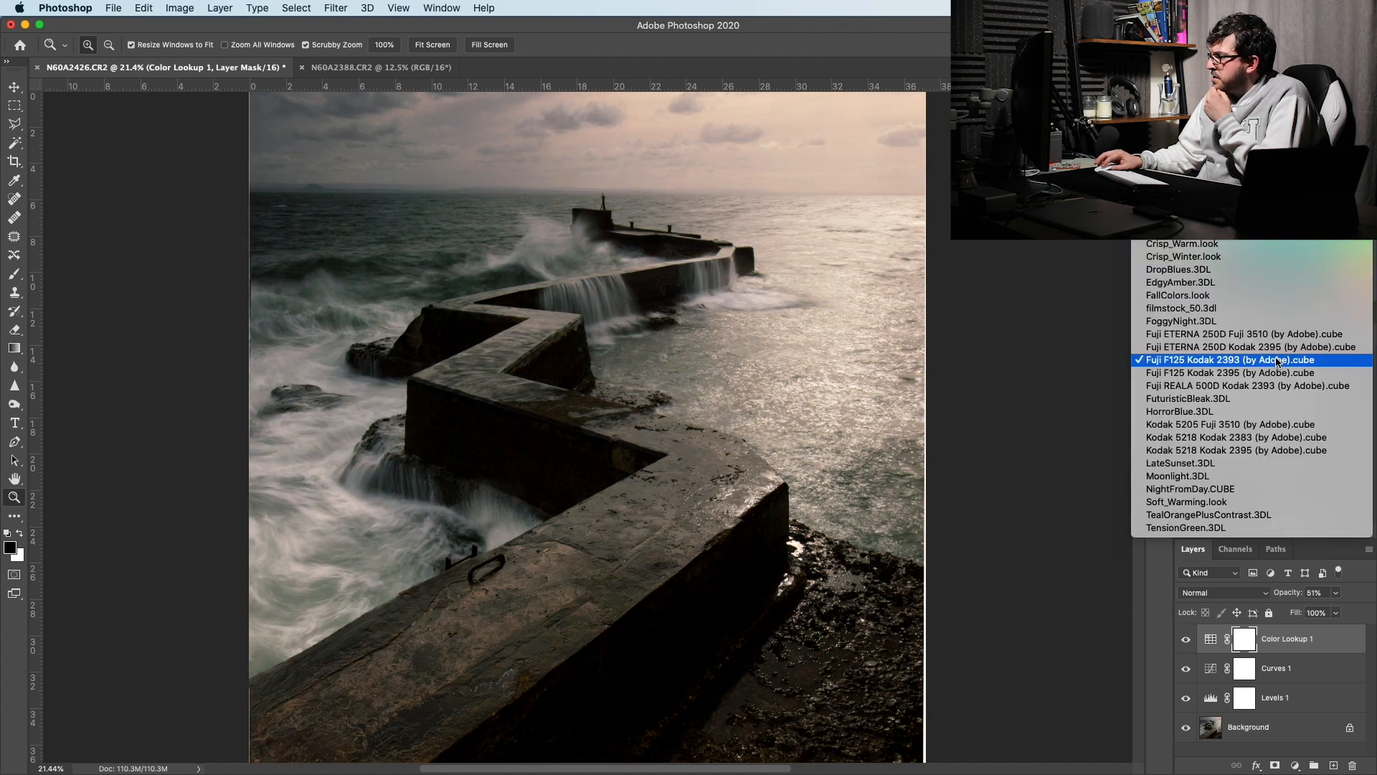
{"action": "left_click", "coordinate": [1273, 385]}
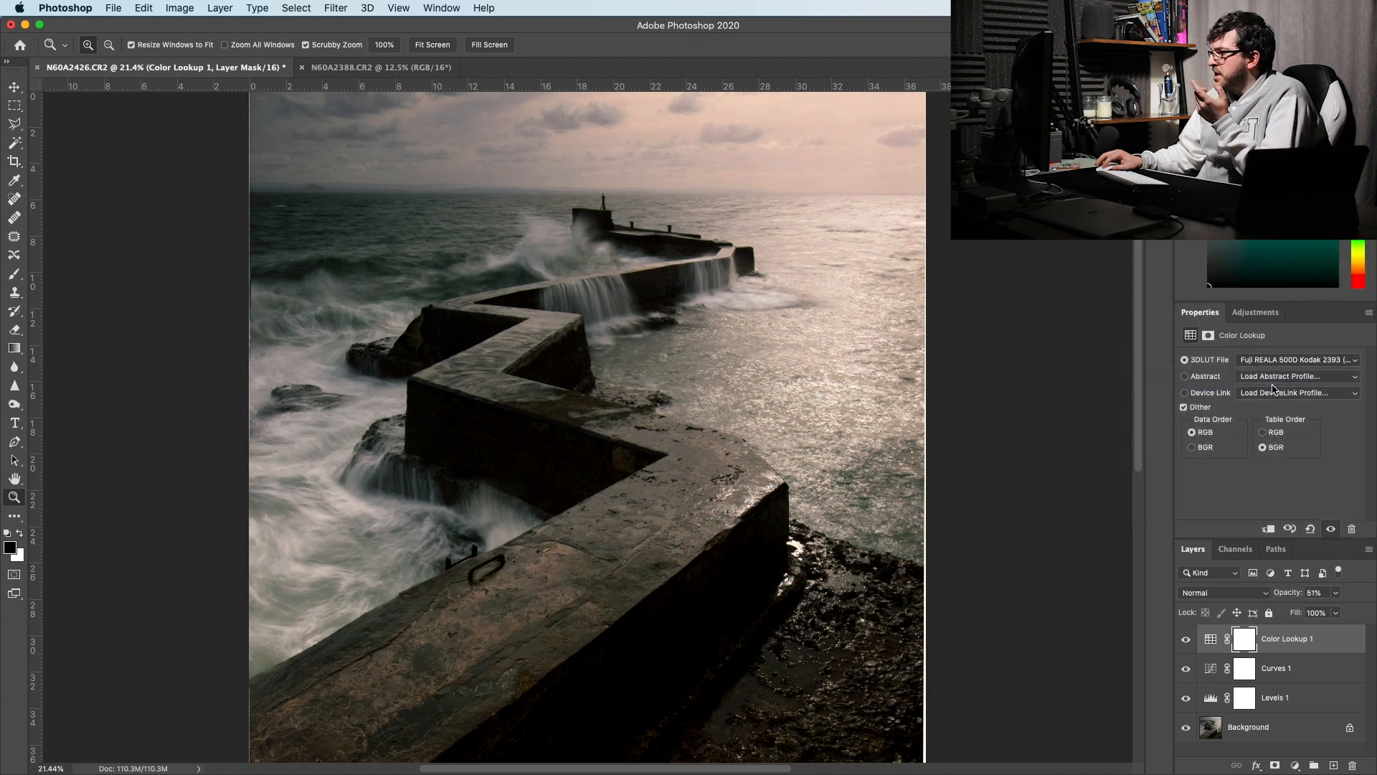
- Set the Color Lookup layer's opacity to 30% and compare the image with and without it, leaving it visible
{"action": "left_click_drag", "start_coordinate": [1335, 592], "coordinate": [1321, 612]}
{"action": "left_click", "coordinate": [1182, 645]}
{"action": "left_click", "coordinate": [1181, 645]}
{"action": "left_click", "coordinate": [1182, 645]}
{"action": "left_click", "coordinate": [1182, 645]}
{"action": "left_click", "coordinate": [1181, 645]}
{"action": "left_click", "coordinate": [1181, 645]}
{"action": "left_click", "coordinate": [1182, 645]}
{"action": "left_click", "coordinate": [1182, 645]}
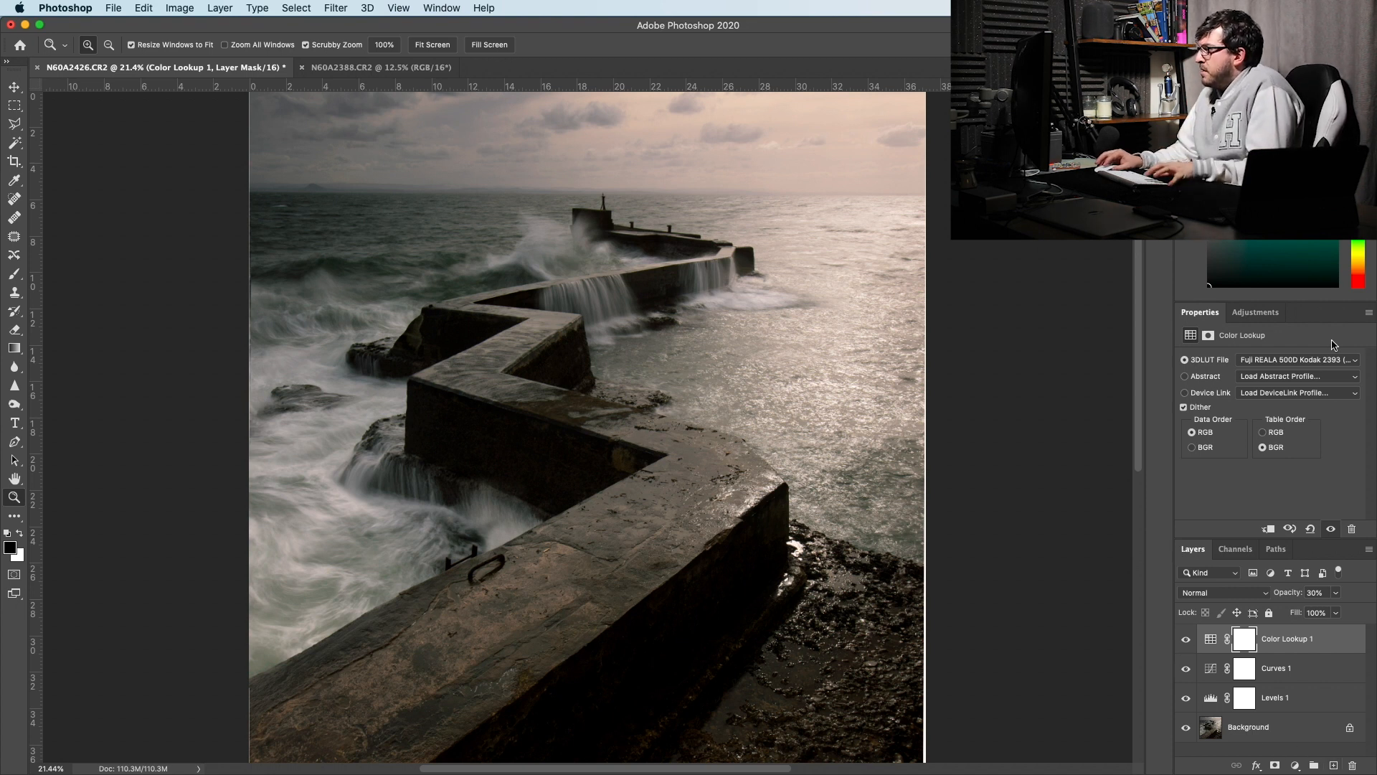
- Add a Photo Filter adjustment layer above the Color Lookup layer and try the Cooling Filter (82) on it
{"action": "left_click", "coordinate": [1256, 313]}
{"action": "left_click", "coordinate": [1259, 367]}
{"action": "left_click", "coordinate": [1272, 361]}
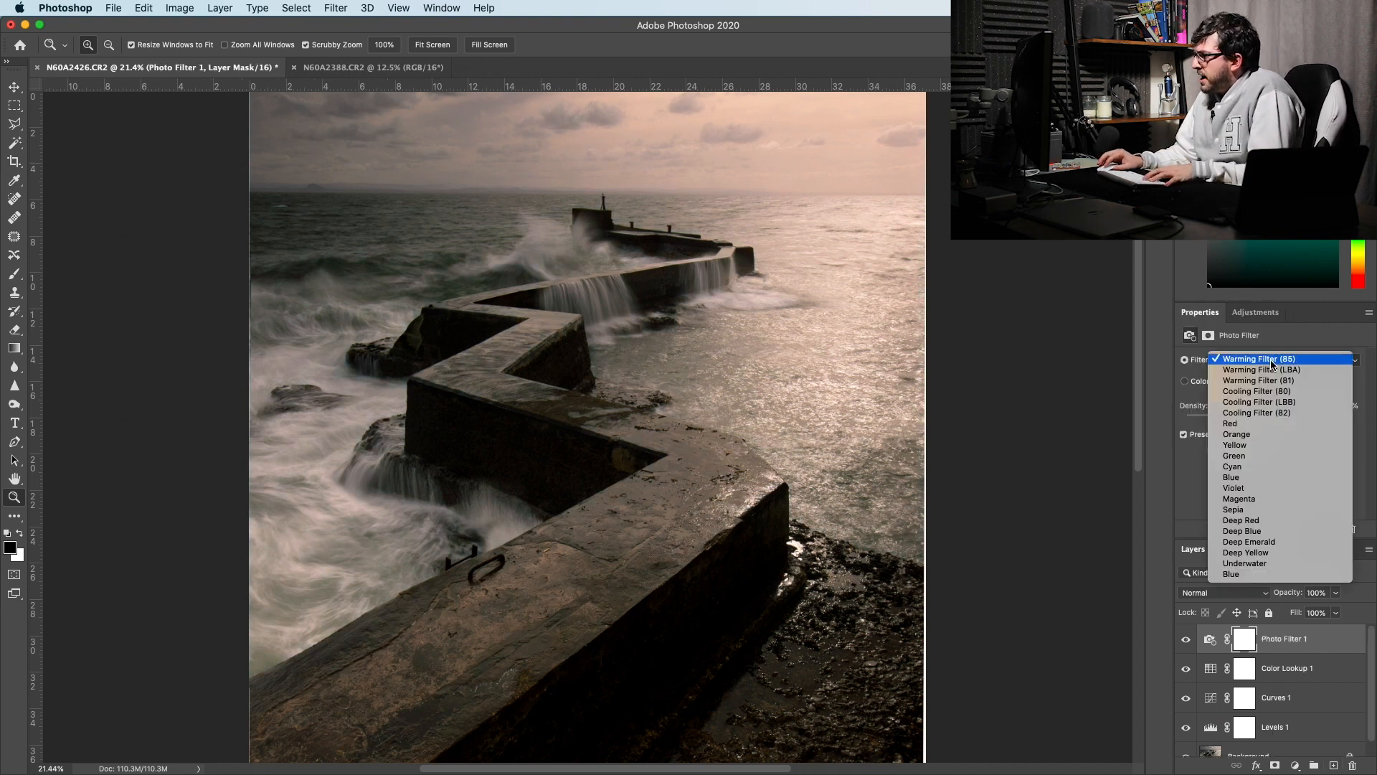
{"action": "left_click", "coordinate": [1286, 413]}
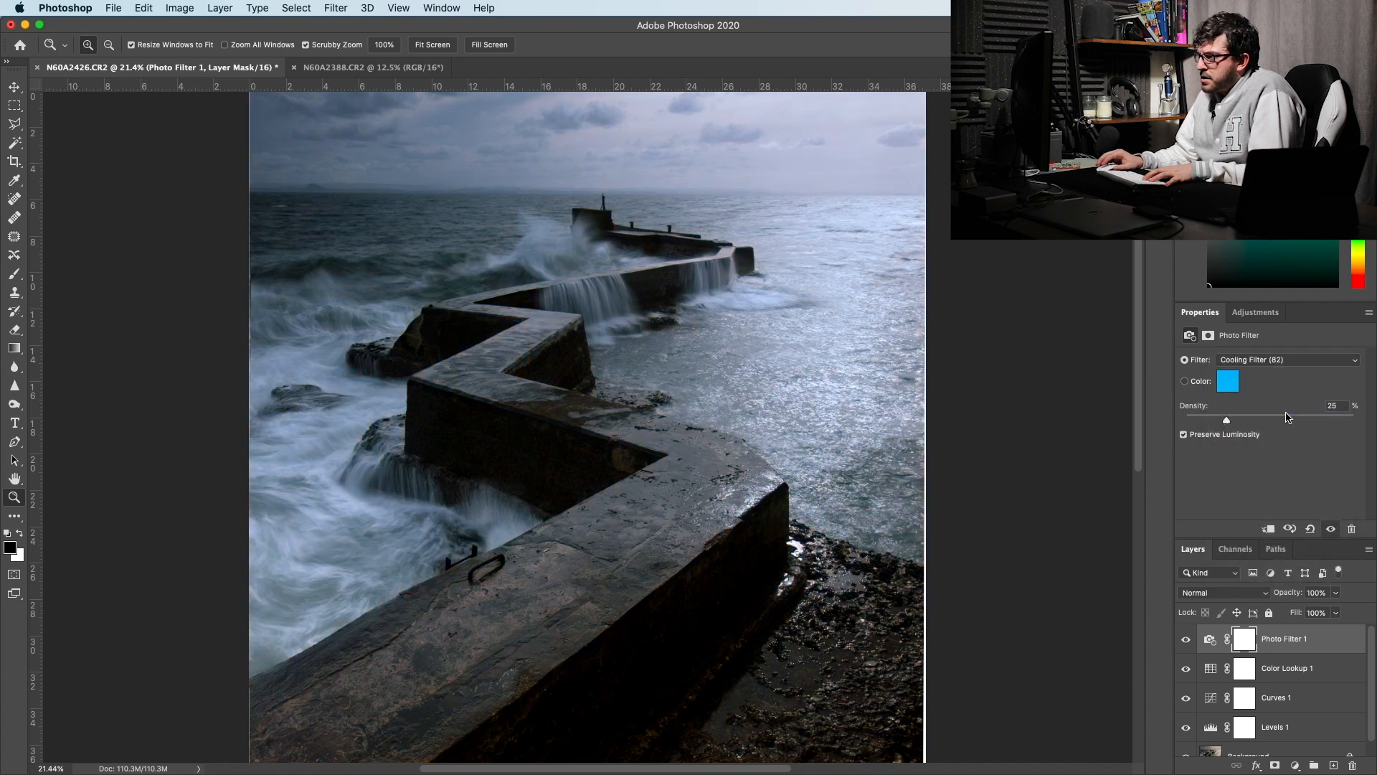
- Try the Cooling Filter (LBB) and Cooling Filter (80) presets on the Photo Filter layer
{"action": "left_click", "coordinate": [1288, 360]}
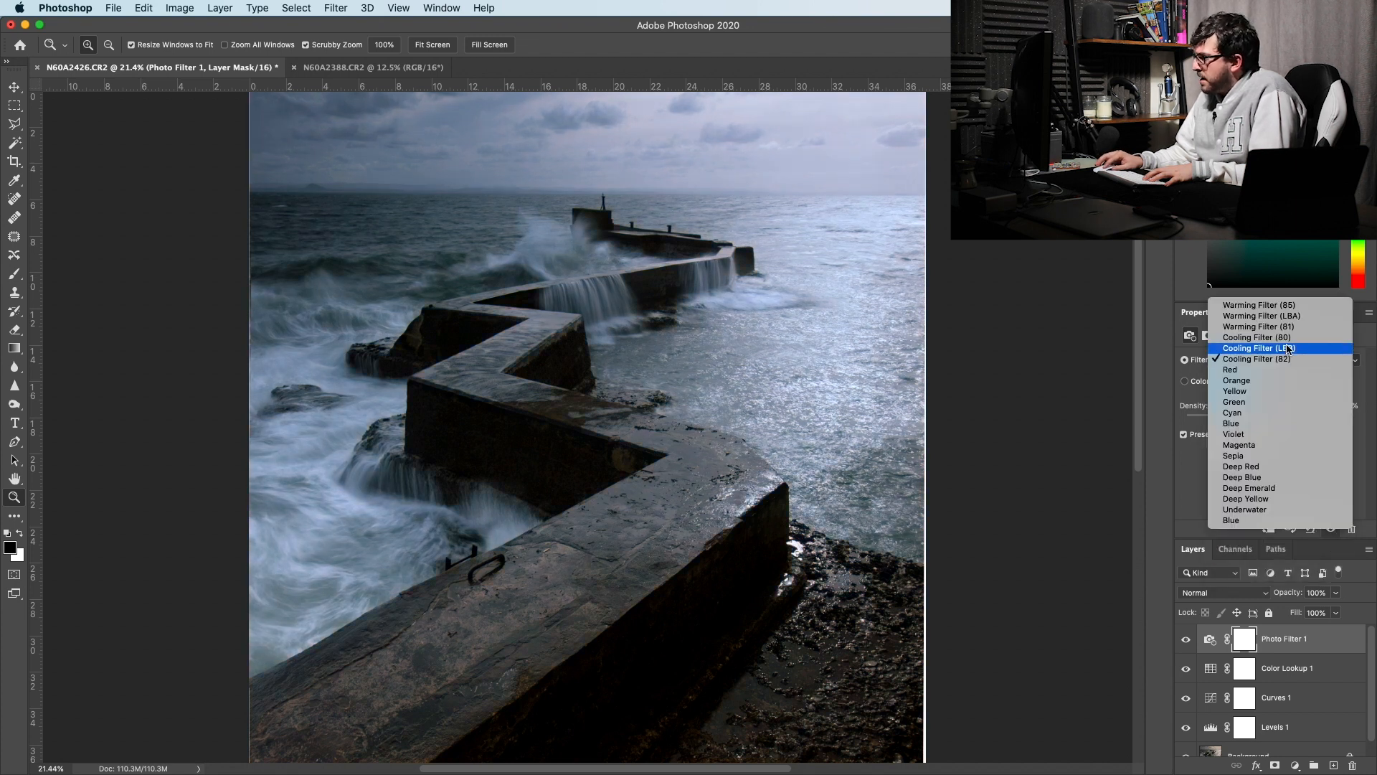
{"action": "left_click", "coordinate": [1284, 349]}
{"action": "left_click", "coordinate": [1284, 359]}
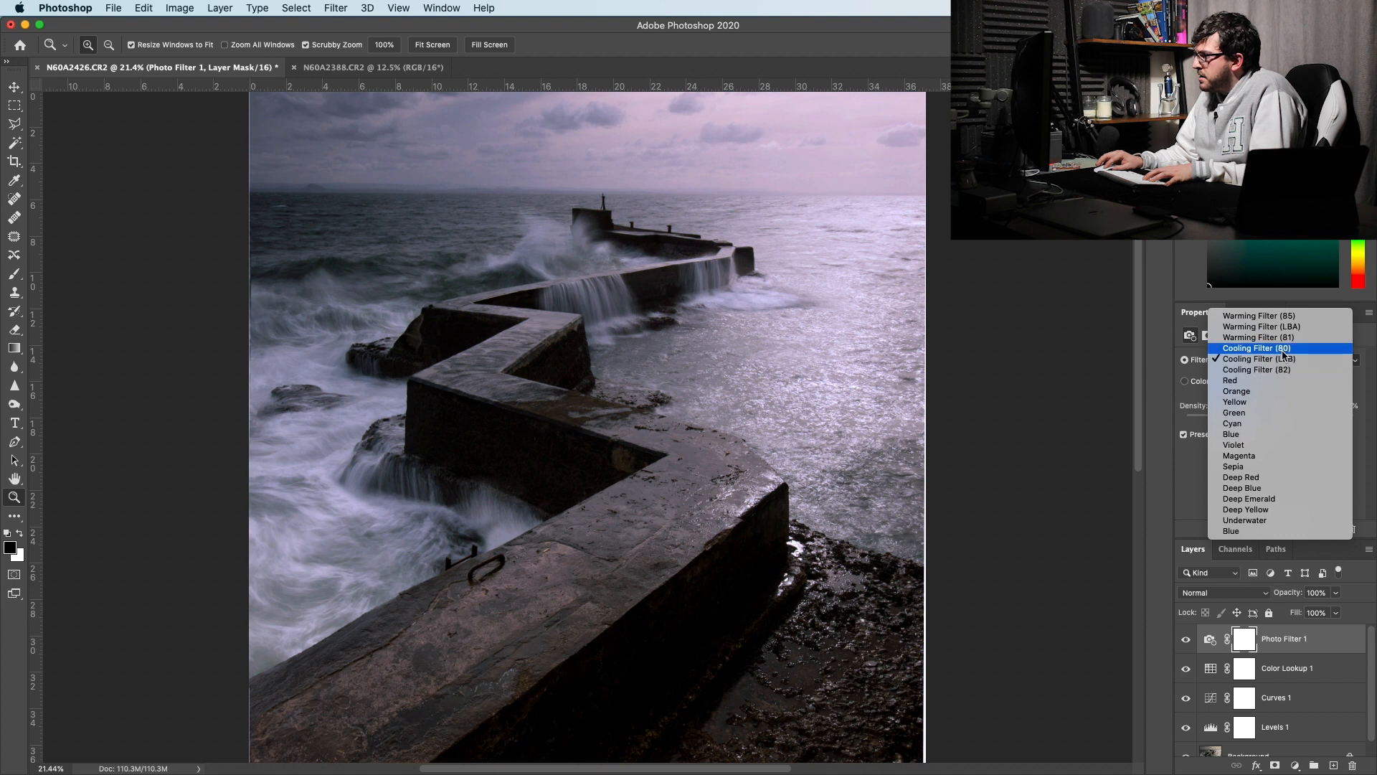
{"action": "left_click", "coordinate": [1282, 350]}
- Set the Photo Filter to Cyan with a density of 9%
{"action": "left_click", "coordinate": [1275, 359]}
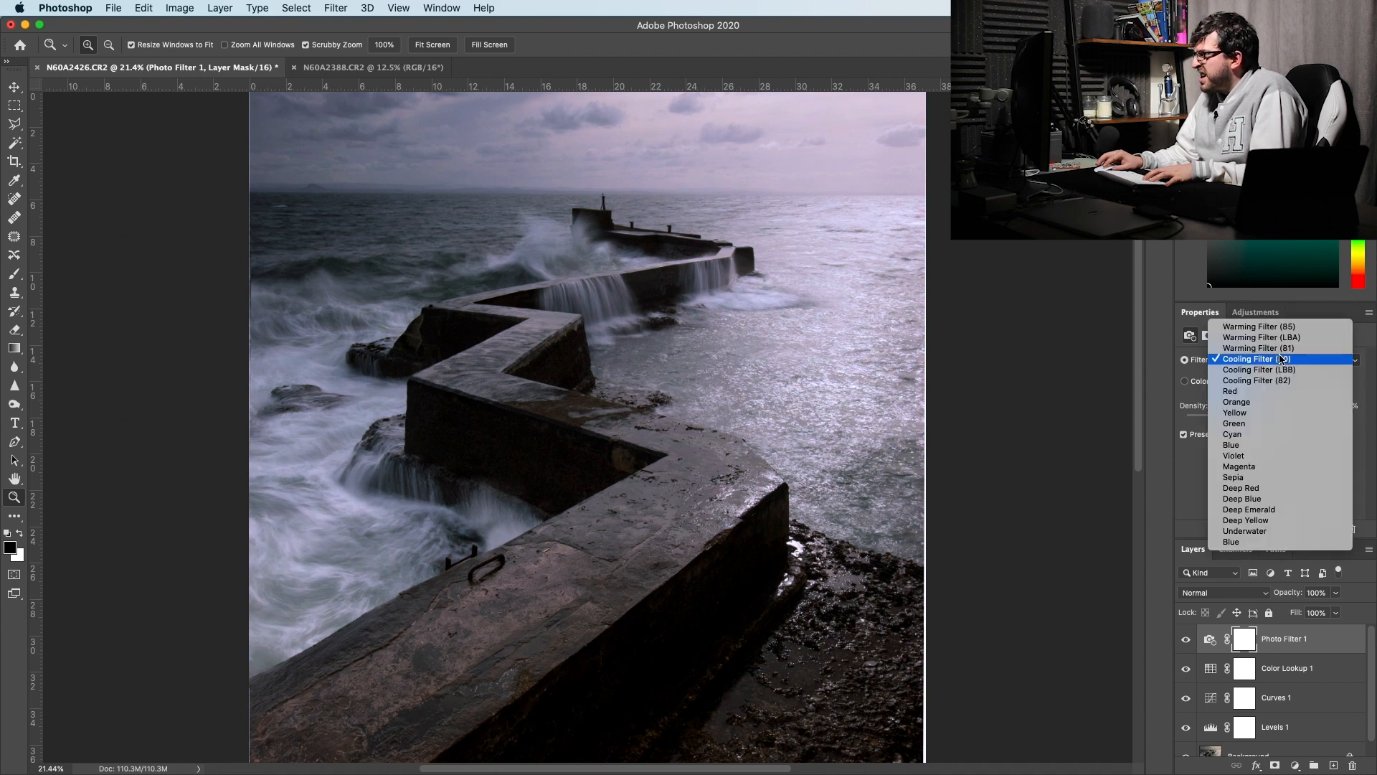
{"action": "left_click", "coordinate": [1264, 435]}
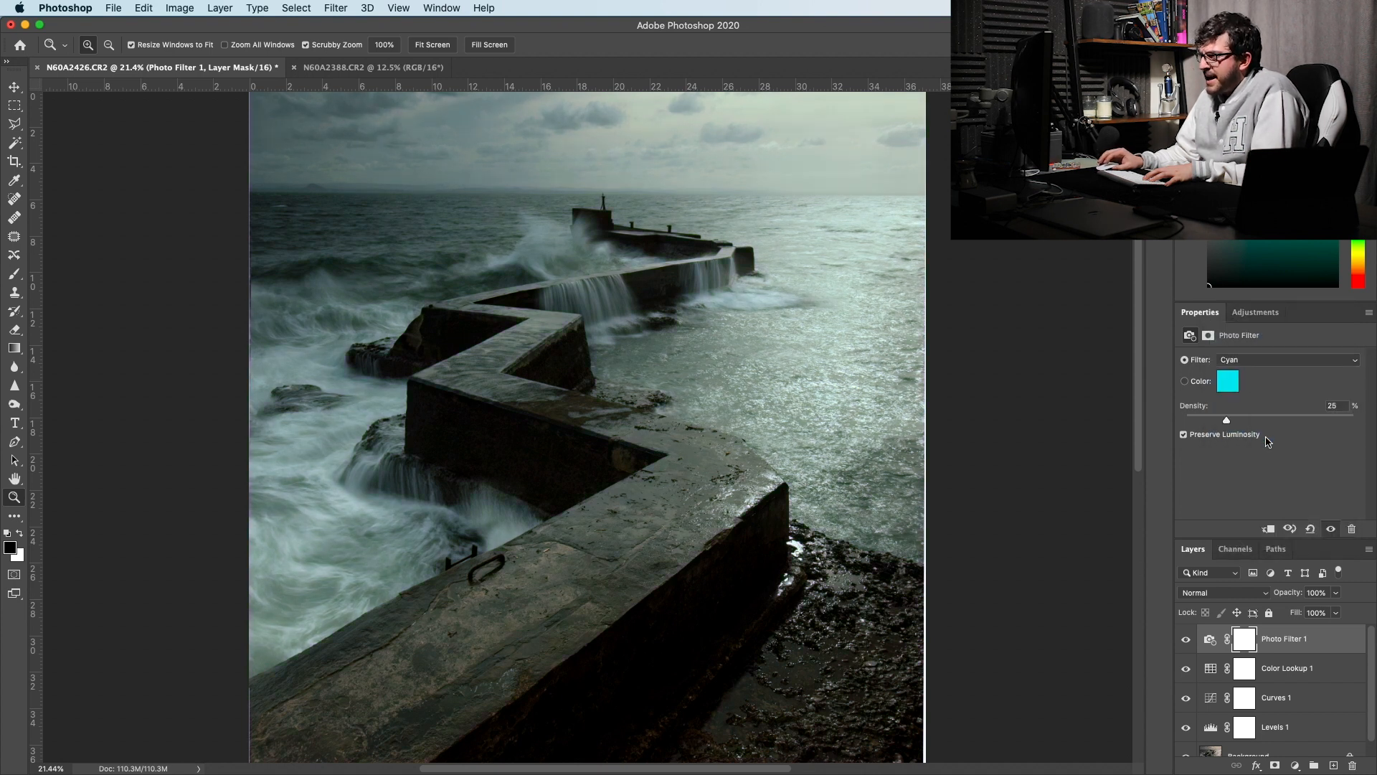
{"action": "left_click_drag", "start_coordinate": [1227, 421], "coordinate": [1198, 423]}
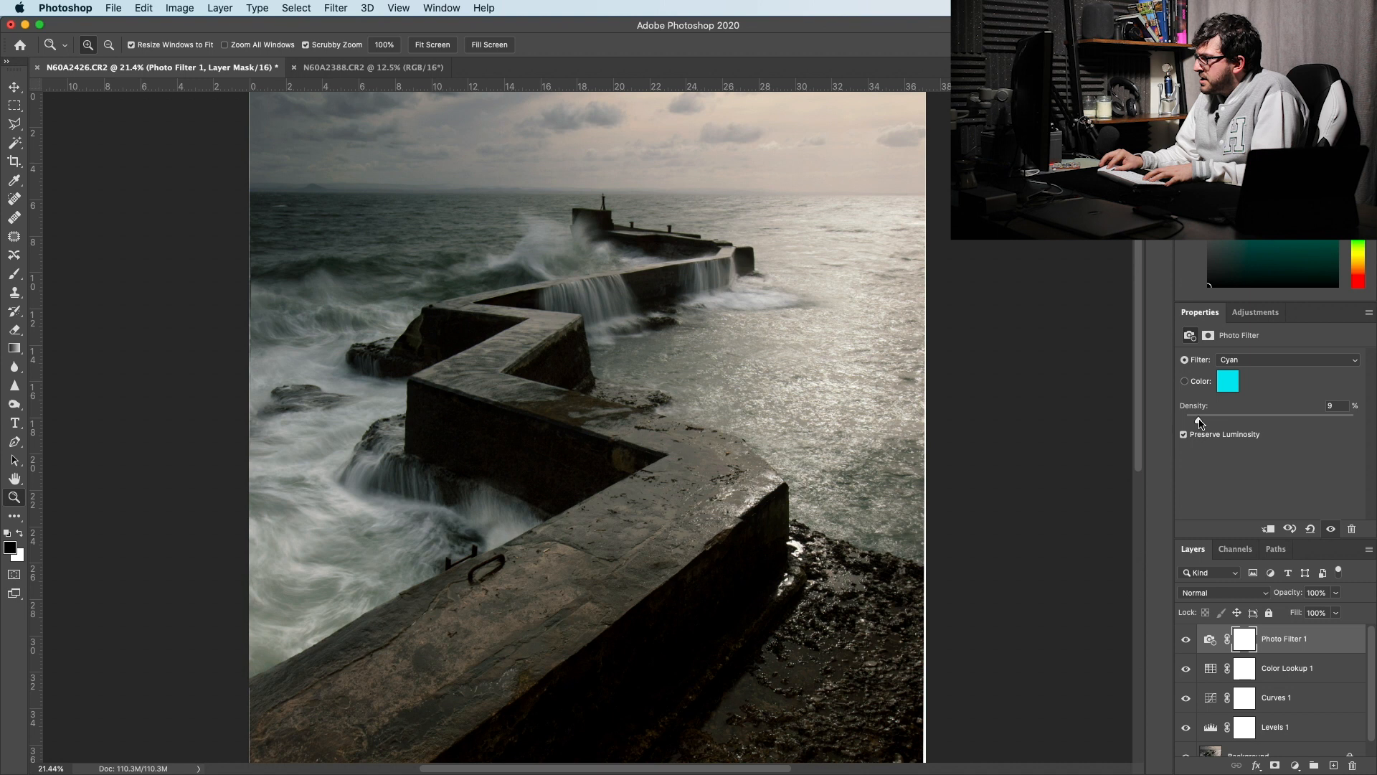
- Compare the image with and without the Photo Filter layer, leaving the layer visible
{"action": "left_click", "coordinate": [1186, 639]}
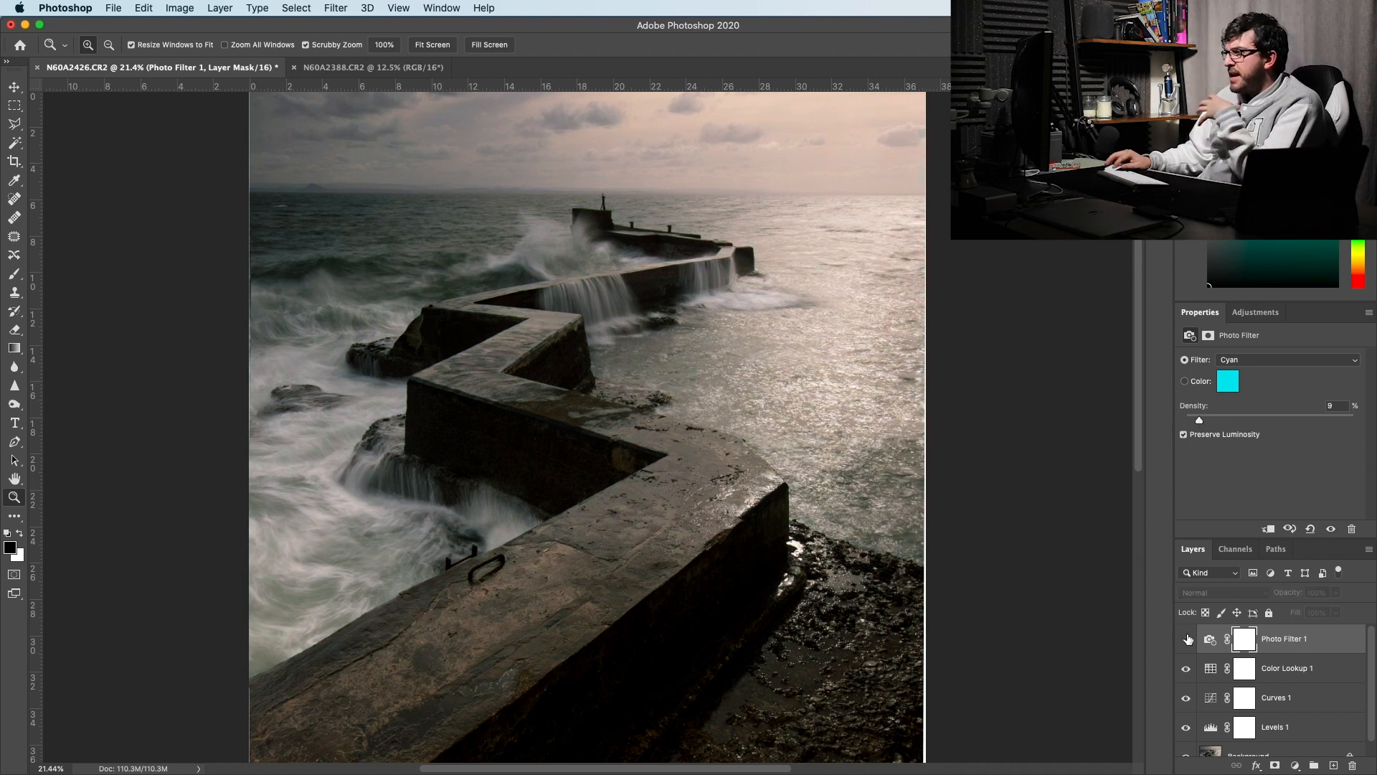
{"action": "left_click", "coordinate": [1187, 638]}
{"action": "left_click", "coordinate": [1187, 639]}
{"action": "left_click", "coordinate": [1187, 639]}
{"action": "left_click", "coordinate": [1187, 638]}
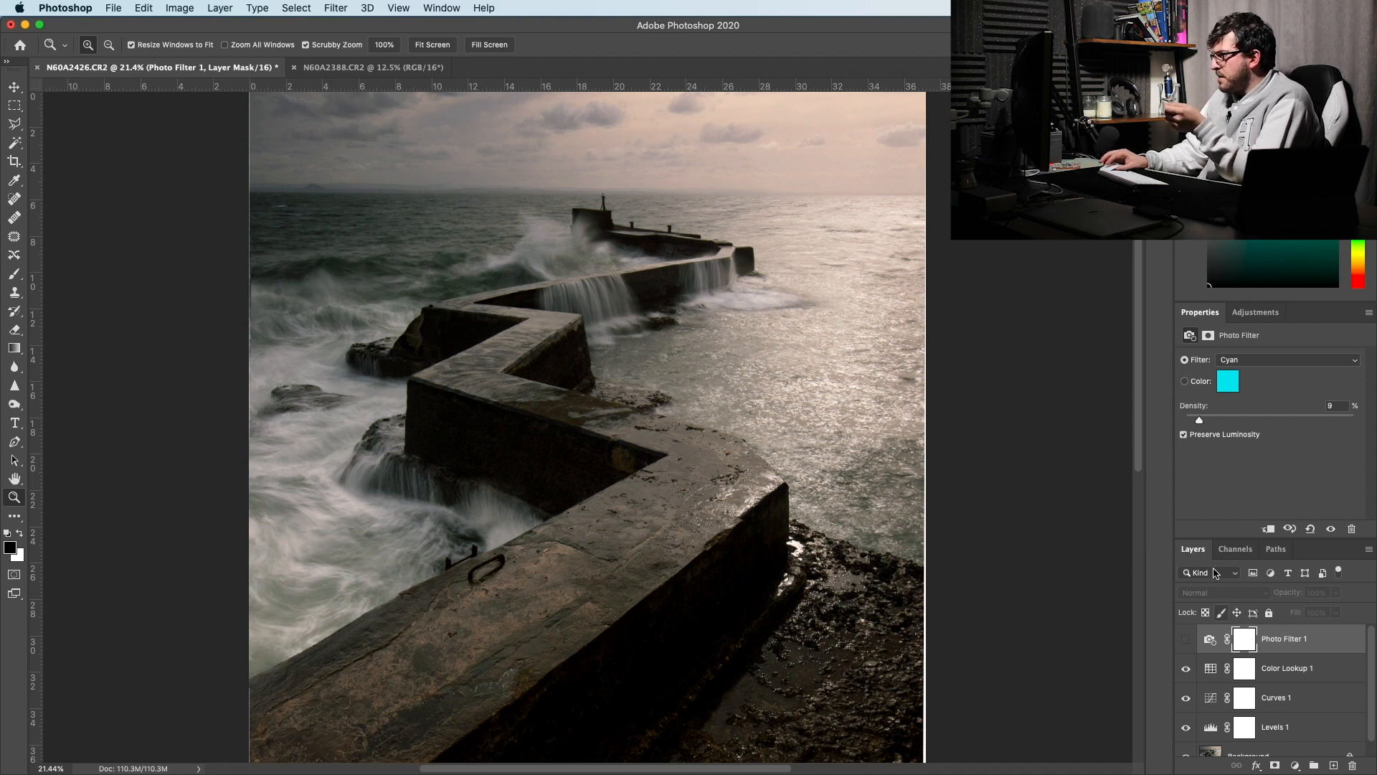
{"action": "left_click", "coordinate": [1187, 638]}
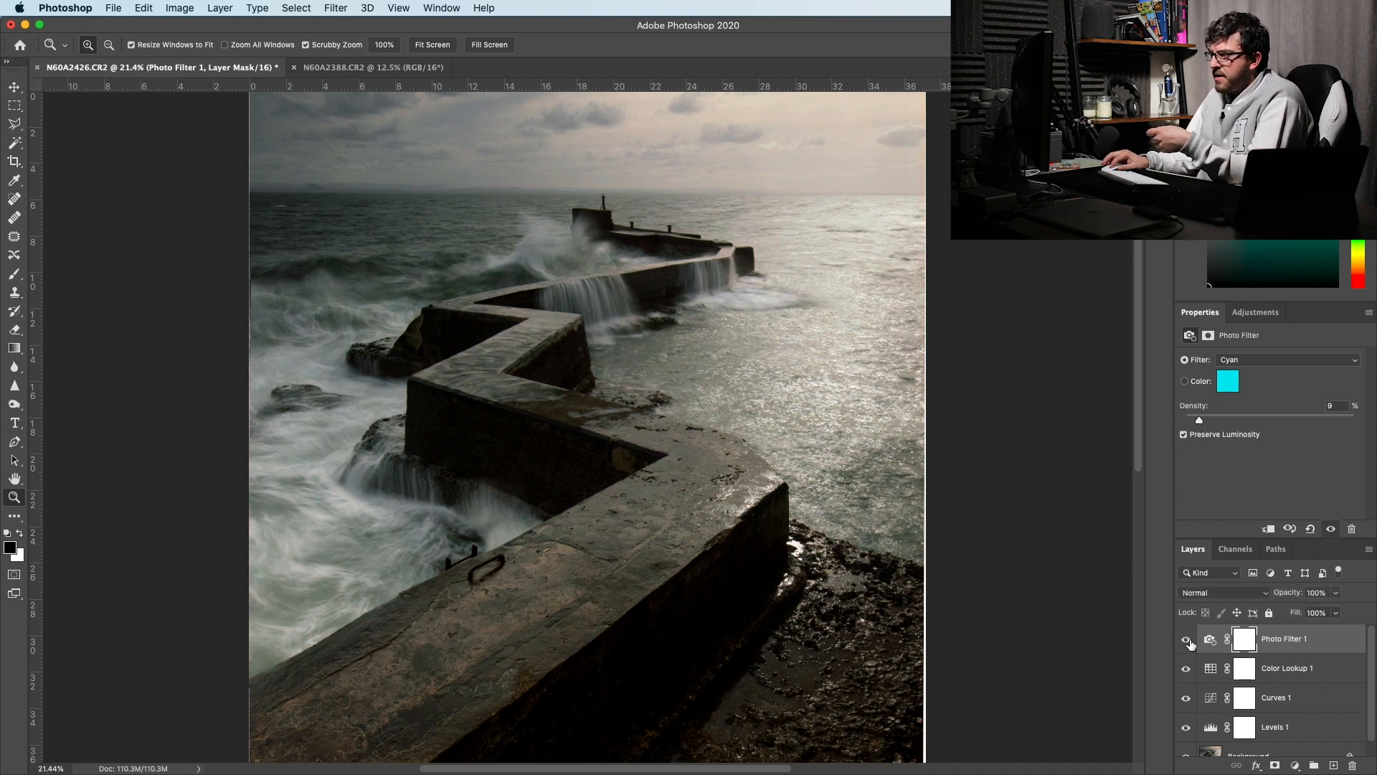
- Lower the Cyan Photo Filter's density to 8% and compare the image with and without it, leaving it visible
{"action": "left_click", "coordinate": [1187, 639]}
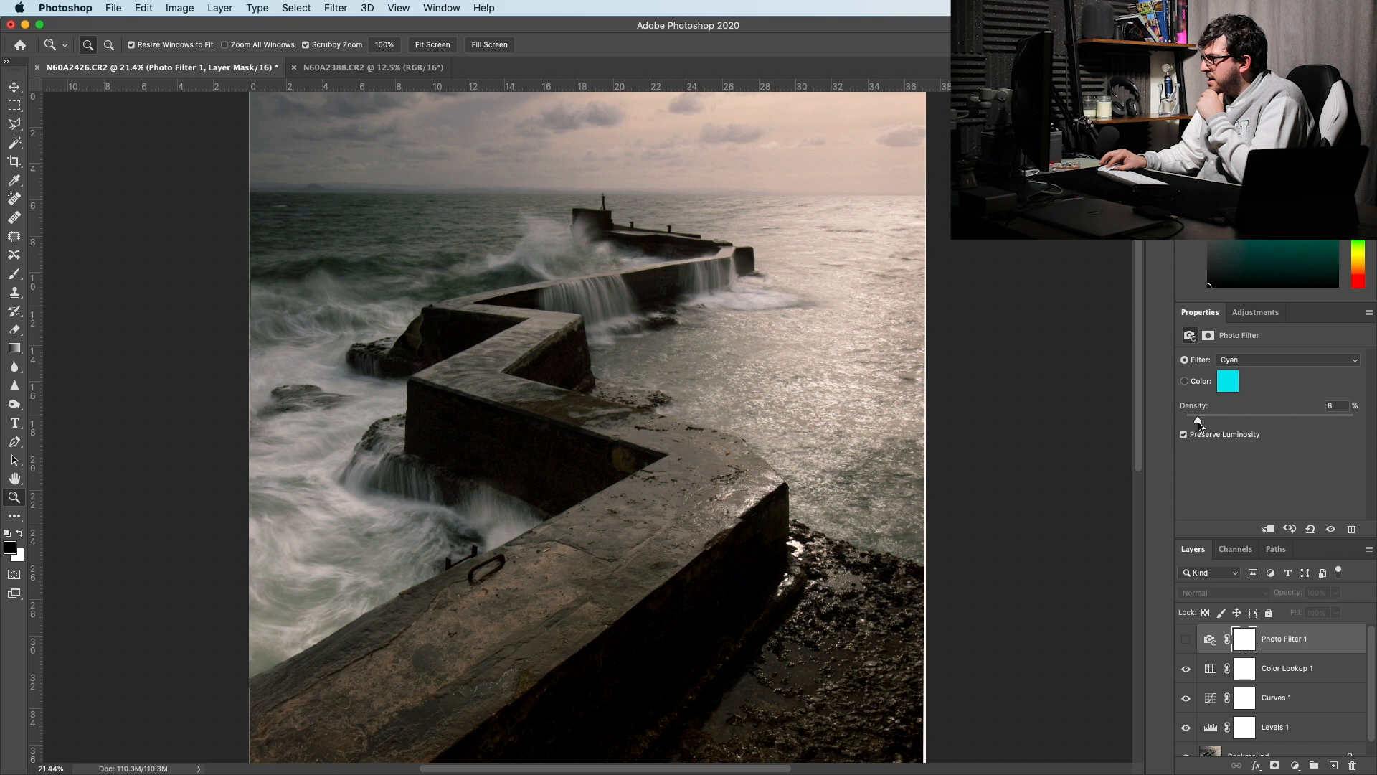
{"action": "left_click", "coordinate": [1187, 640]}
{"action": "left_click", "coordinate": [1187, 640]}
{"action": "left_click", "coordinate": [1187, 640]}
{"action": "left_click", "coordinate": [1187, 645]}
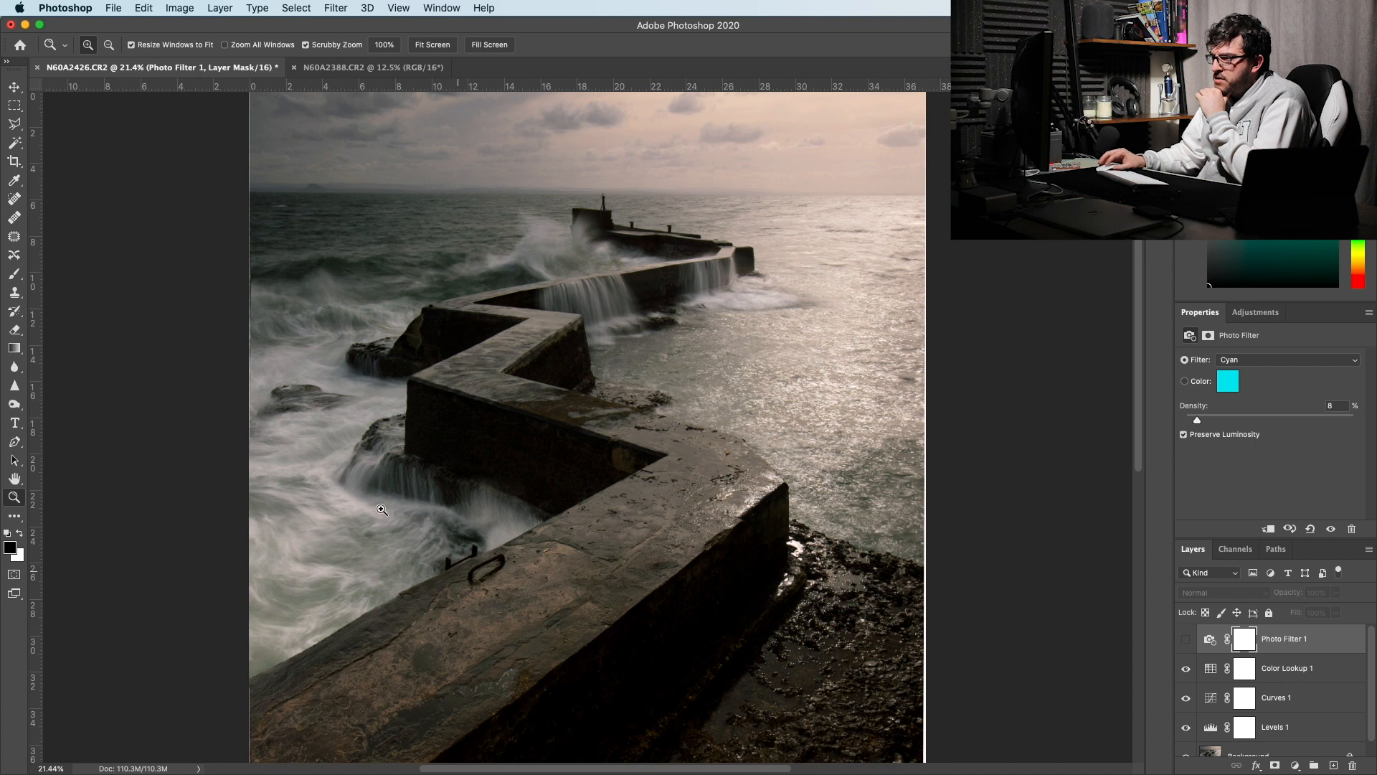
{"action": "left_click", "coordinate": [1185, 642]}
{"action": "left_click", "coordinate": [1185, 642]}
{"action": "left_click", "coordinate": [1185, 643]}
- Add a vector mask to the Photo Filter layer and invert its layer mask to black
{"action": "left_click", "coordinate": [1276, 764]}
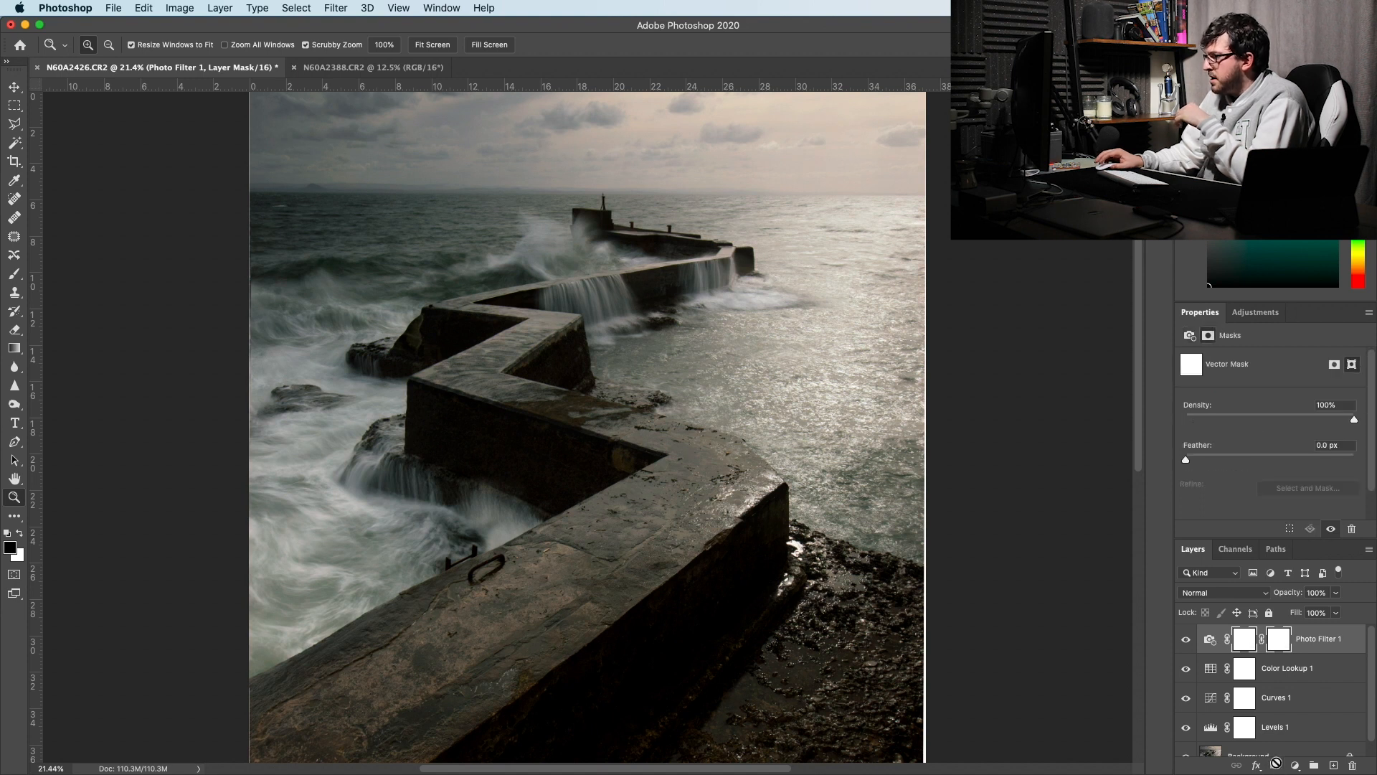
{"action": "key", "text": "super+i"}
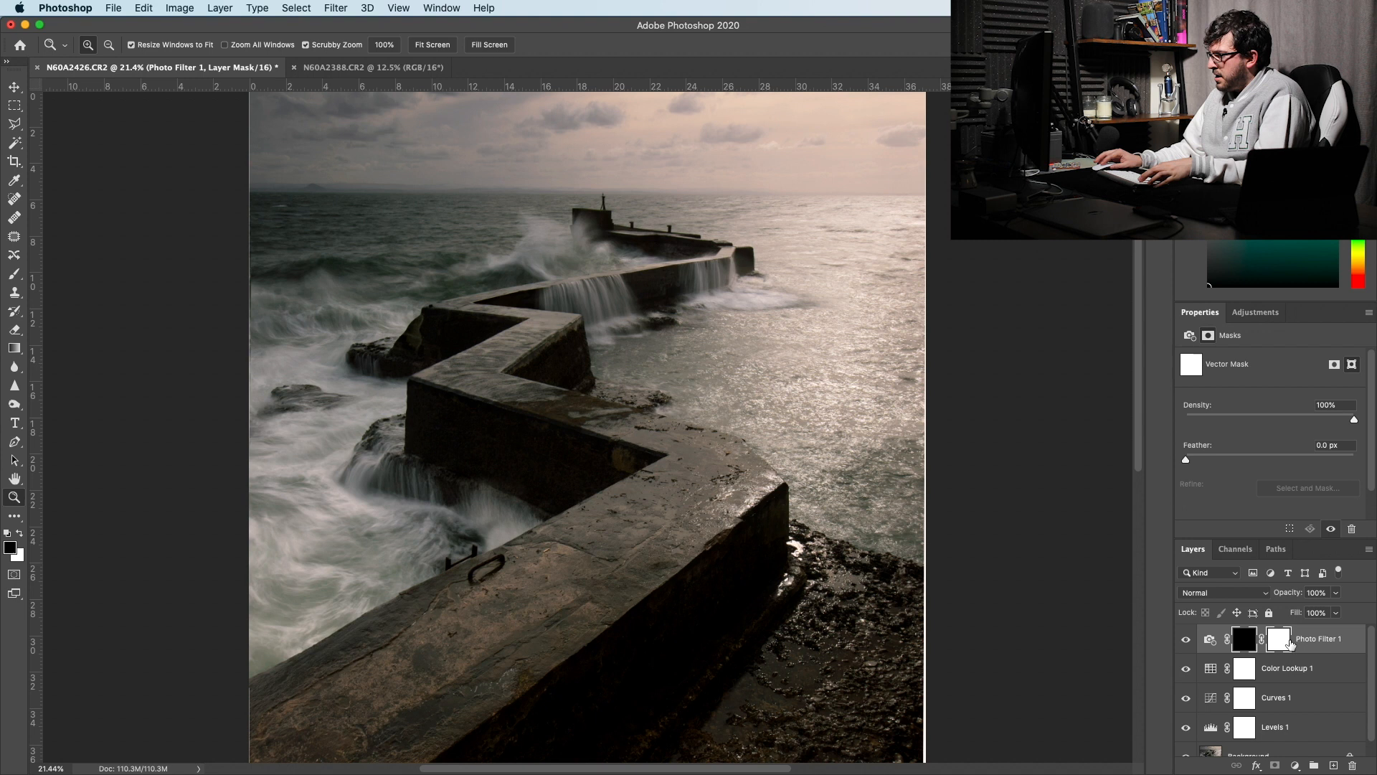
- Undo the vector mask and earlier inversion on the Photo Filter 1 layer, and invert its layer mask to black
{"action": "key", "text": "super+z"}
{"action": "key", "text": "super+z"}
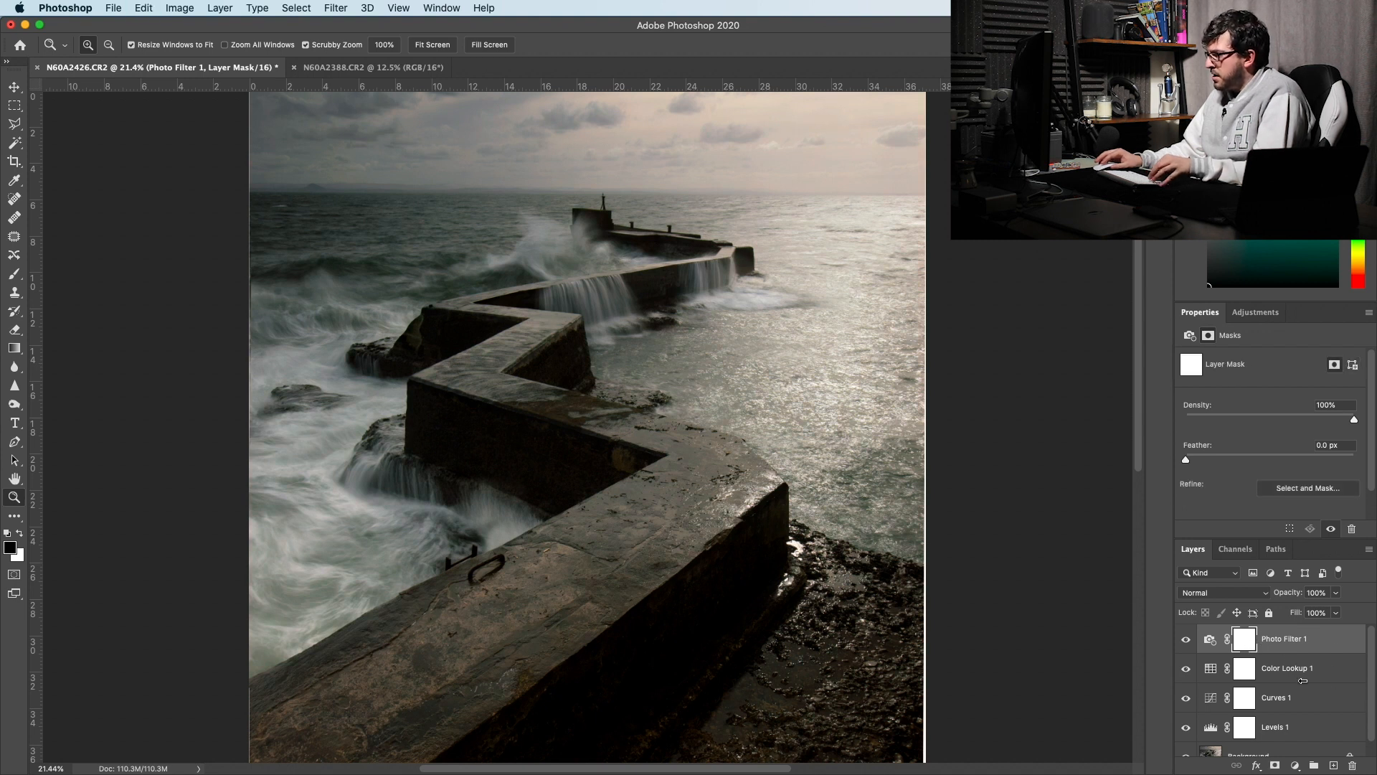
{"action": "key", "text": "super+i"}
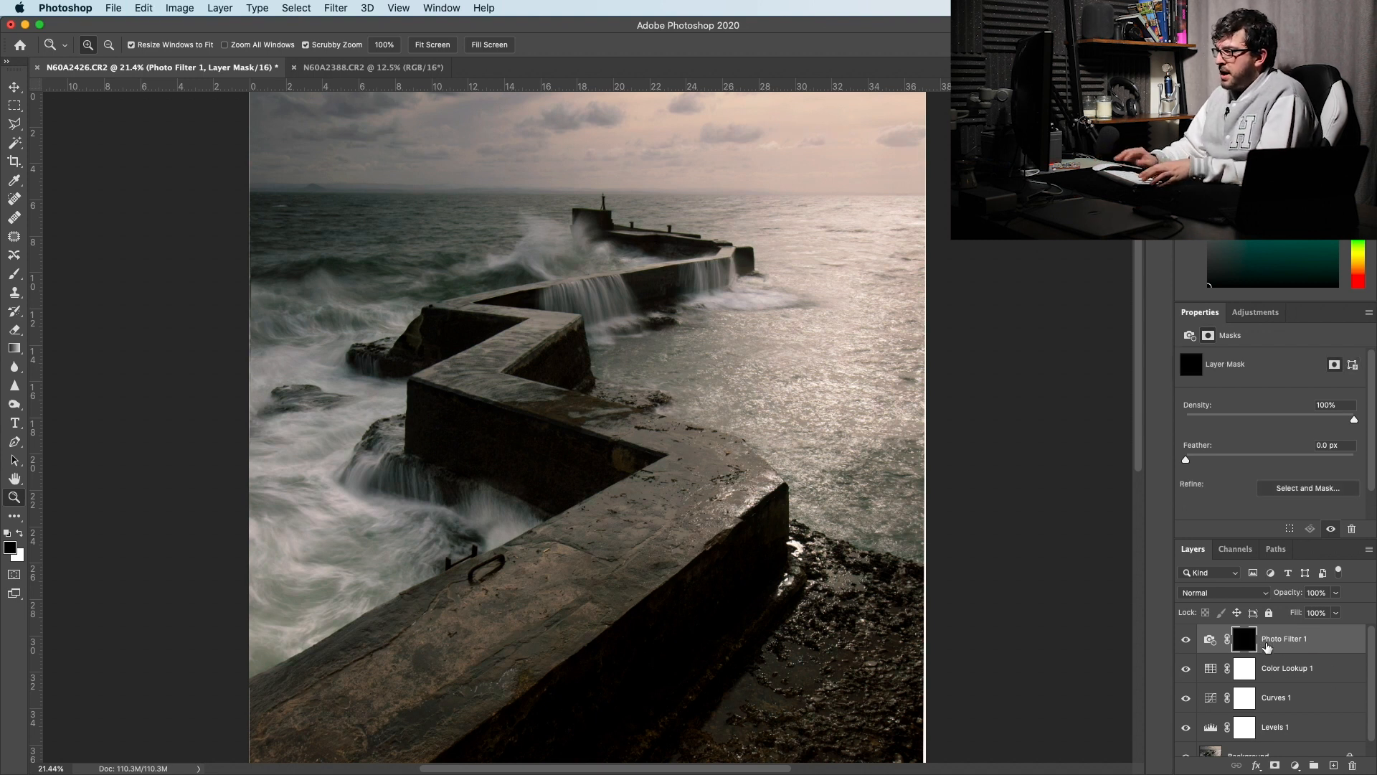
- Paint white over the sea on both sides of the pier in the Photo Filter 1 mask, using a 268 px brush at 80% opacity
{"action": "key", "text": "b"}
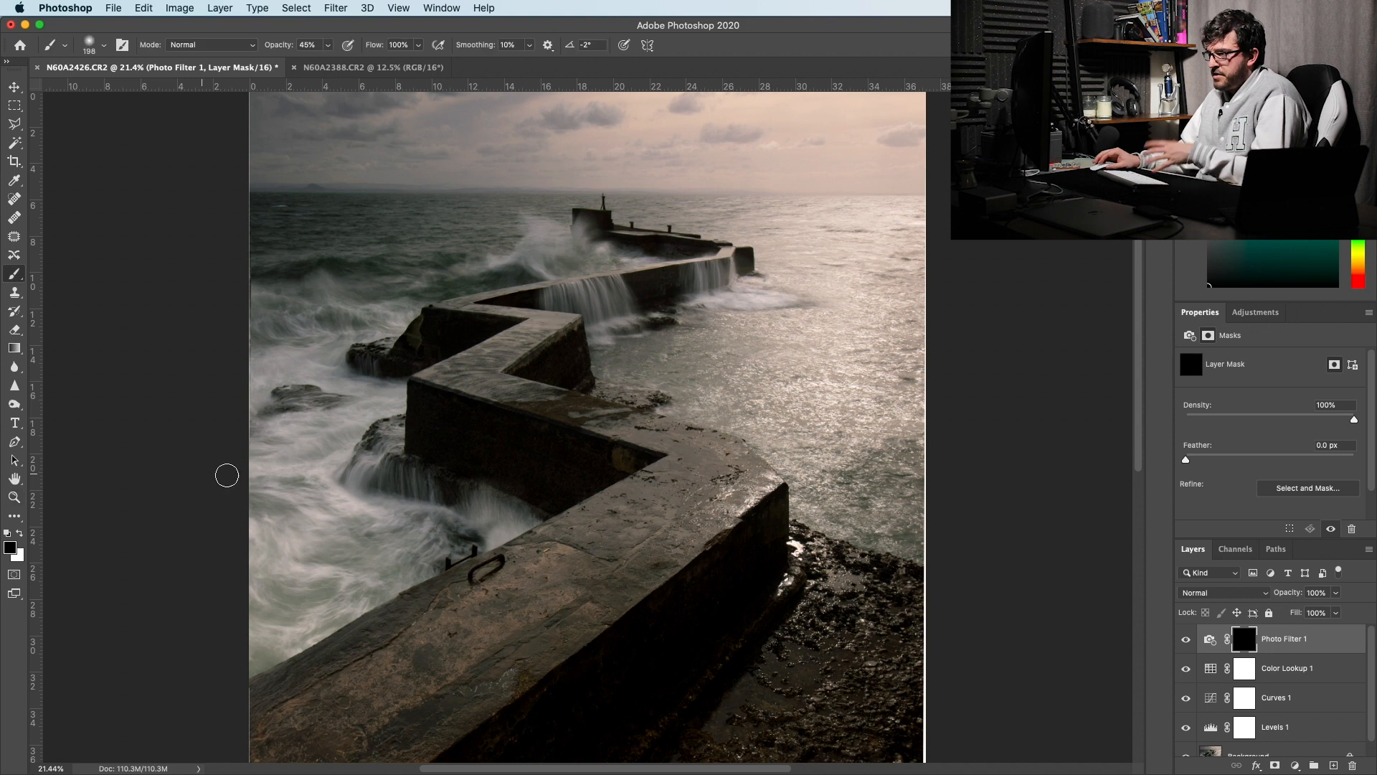
{"action": "key", "text": "x"}
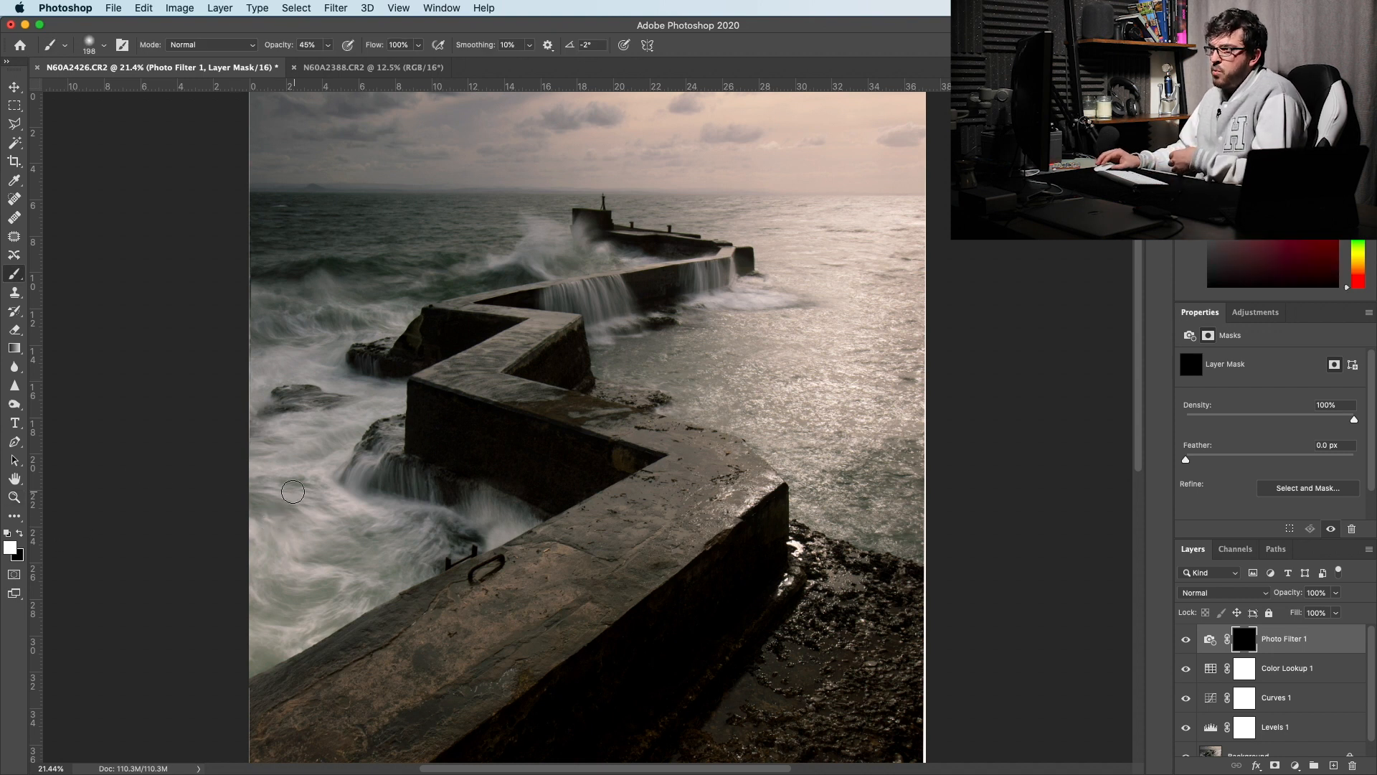
{"action": "right_click", "coordinate": [288, 491]}
{"action": "left_click_drag", "start_coordinate": [432, 525], "coordinate": [438, 525]}
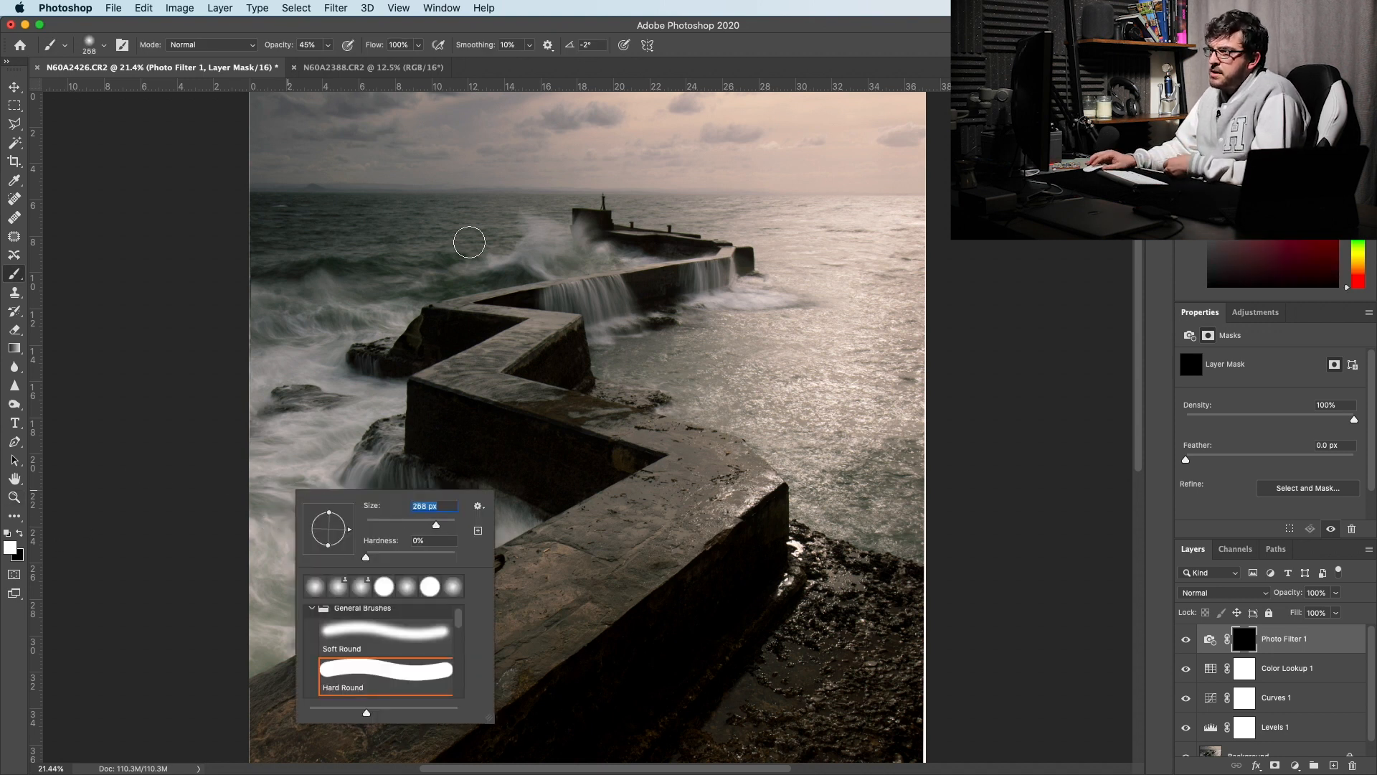
{"action": "left_click", "coordinate": [332, 42]}
{"action": "left_click", "coordinate": [332, 42]}
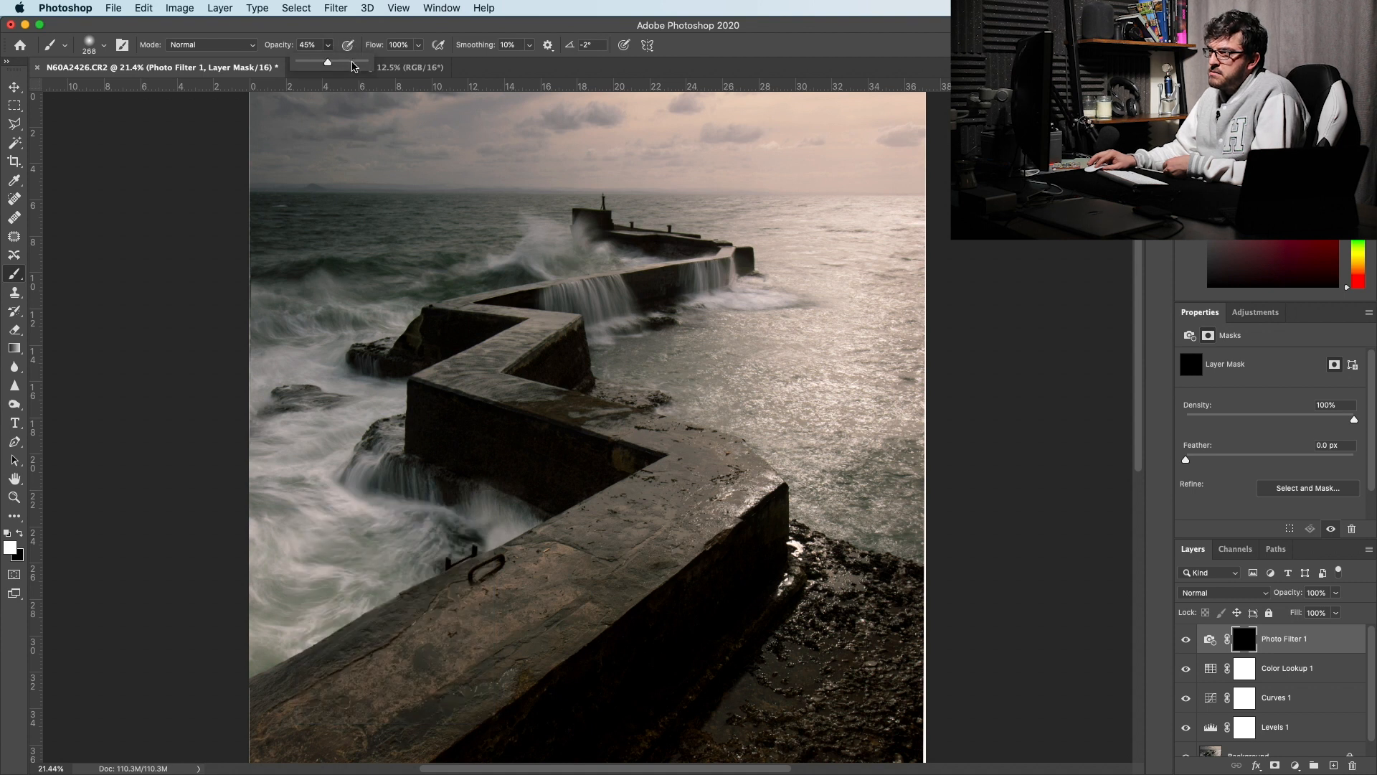
{"action": "mouse_move", "coordinate": [294, 579]}
{"action": "left_mouse_down"}
{"action": "mouse_move", "coordinate": [283, 433]}
{"action": "mouse_move", "coordinate": [272, 453]}
{"action": "mouse_move", "coordinate": [305, 490]}
{"action": "mouse_move", "coordinate": [360, 476]}
{"action": "mouse_move", "coordinate": [374, 523]}
{"action": "mouse_move", "coordinate": [388, 512]}
{"action": "mouse_move", "coordinate": [478, 524]}
{"action": "mouse_move", "coordinate": [492, 511]}
{"action": "mouse_move", "coordinate": [505, 530]}
{"action": "mouse_move", "coordinate": [331, 575]}
{"action": "mouse_move", "coordinate": [337, 596]}
{"action": "mouse_move", "coordinate": [267, 630]}
{"action": "mouse_move", "coordinate": [283, 647]}
{"action": "mouse_move", "coordinate": [308, 589]}
{"action": "mouse_move", "coordinate": [288, 532]}
{"action": "mouse_move", "coordinate": [338, 515]}
{"action": "mouse_move", "coordinate": [301, 494]}
{"action": "mouse_move", "coordinate": [265, 505]}
{"action": "mouse_move", "coordinate": [275, 476]}
{"action": "mouse_move", "coordinate": [314, 486]}
{"action": "mouse_move", "coordinate": [346, 469]}
{"action": "mouse_move", "coordinate": [385, 400]}
{"action": "mouse_move", "coordinate": [364, 460]}
{"action": "mouse_move", "coordinate": [392, 422]}
{"action": "mouse_move", "coordinate": [410, 483]}
{"action": "mouse_move", "coordinate": [433, 496]}
{"action": "mouse_move", "coordinate": [281, 382]}
{"action": "mouse_move", "coordinate": [314, 368]}
{"action": "mouse_move", "coordinate": [296, 318]}
{"action": "mouse_move", "coordinate": [395, 317]}
{"action": "mouse_move", "coordinate": [408, 302]}
{"action": "mouse_move", "coordinate": [391, 286]}
{"action": "mouse_move", "coordinate": [472, 266]}
{"action": "mouse_move", "coordinate": [647, 257]}
{"action": "mouse_move", "coordinate": [495, 240]}
{"action": "mouse_move", "coordinate": [539, 239]}
{"action": "mouse_move", "coordinate": [348, 270]}
{"action": "left_mouse_up"}
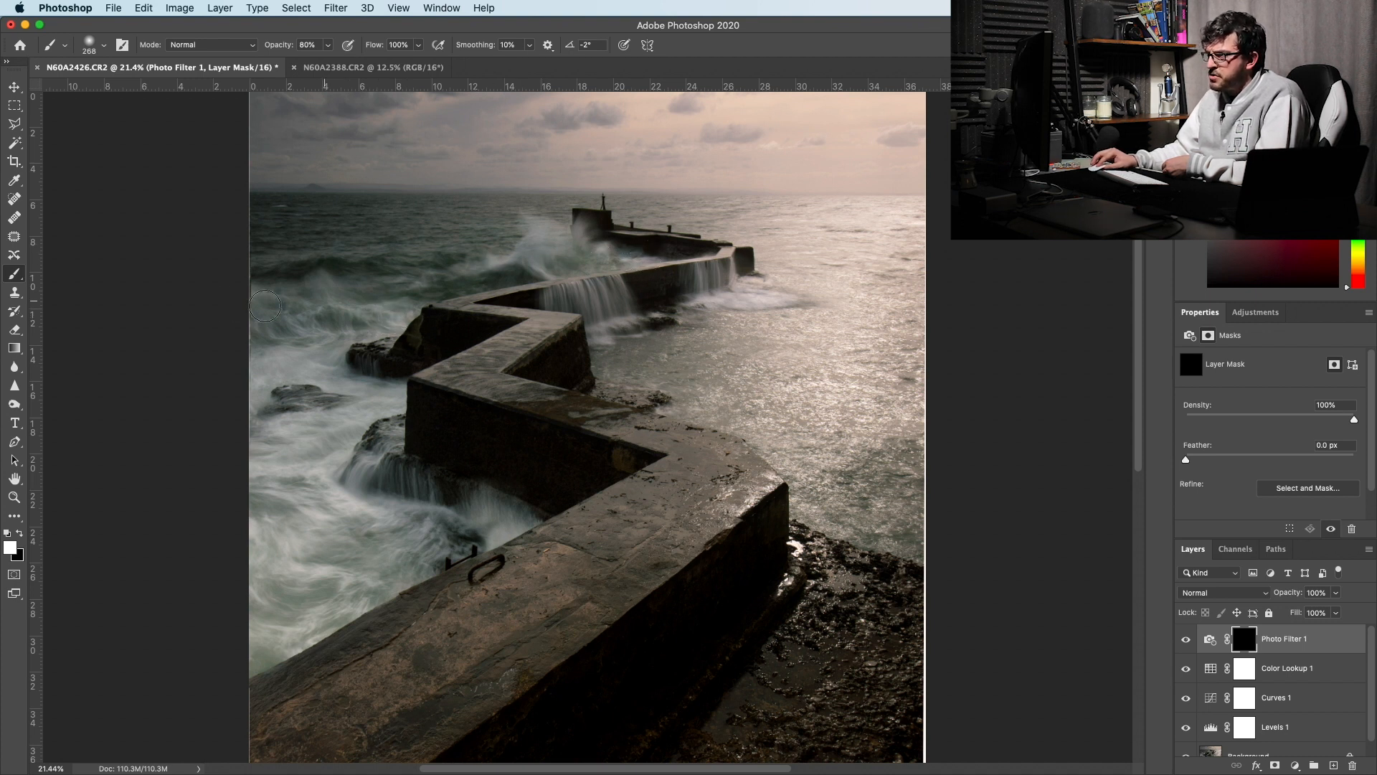
{"action": "mouse_move", "coordinate": [376, 207]}
{"action": "left_mouse_down"}
{"action": "mouse_move", "coordinate": [577, 219]}
{"action": "mouse_move", "coordinate": [285, 359]}
{"action": "mouse_move", "coordinate": [289, 450]}
{"action": "left_mouse_up"}
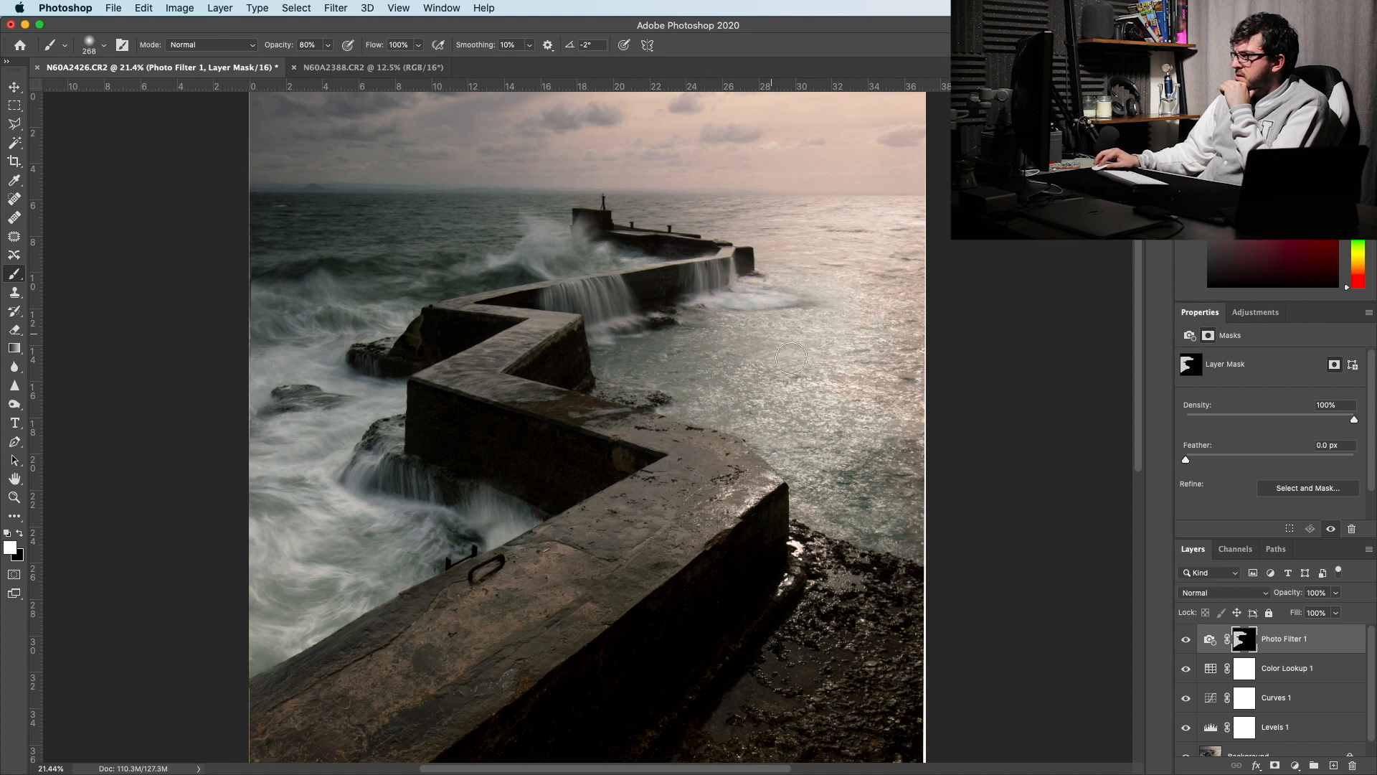
{"action": "mouse_move", "coordinate": [859, 402]}
{"action": "left_mouse_down"}
{"action": "mouse_move", "coordinate": [927, 492]}
{"action": "mouse_move", "coordinate": [719, 288]}
{"action": "mouse_move", "coordinate": [762, 335]}
{"action": "left_mouse_up"}
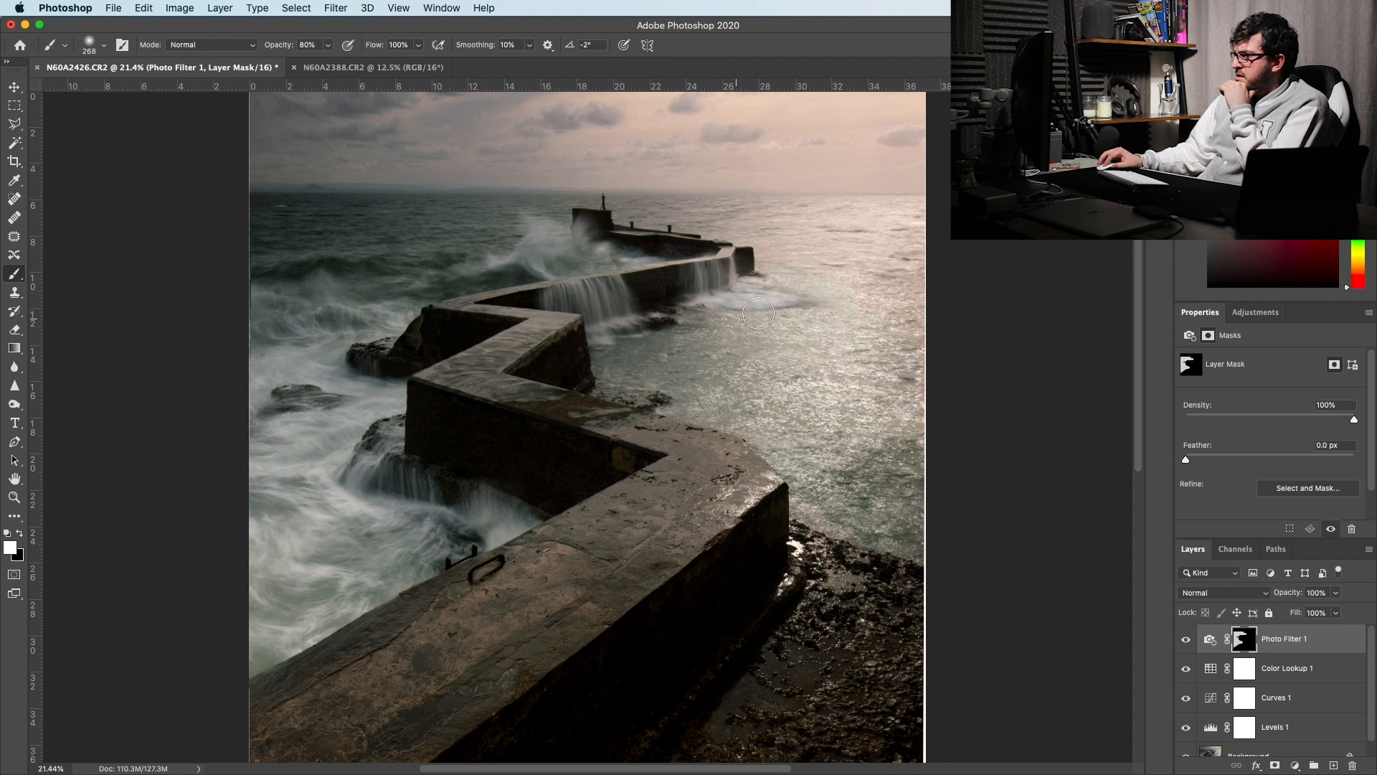
- Lower the brush opacity to 29% and set the Photo Filter 1 layer's opacity to 38%
{"action": "mouse_move", "coordinate": [328, 48]}
{"action": "left_mouse_down"}
{"action": "mouse_move", "coordinate": [317, 68]}
{"action": "mouse_move", "coordinate": [295, 68]}
{"action": "left_mouse_up"}
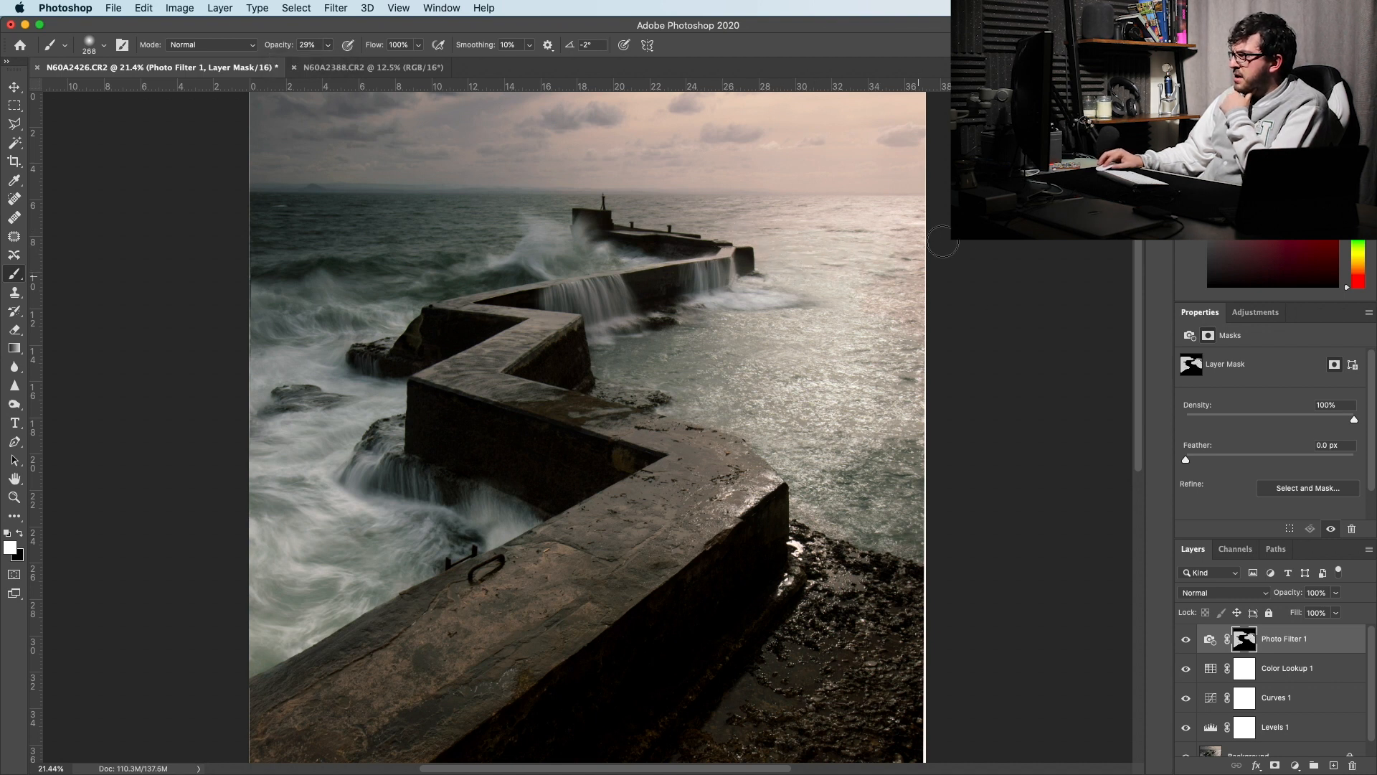
{"action": "left_click_drag", "start_coordinate": [1336, 592], "coordinate": [1297, 615]}
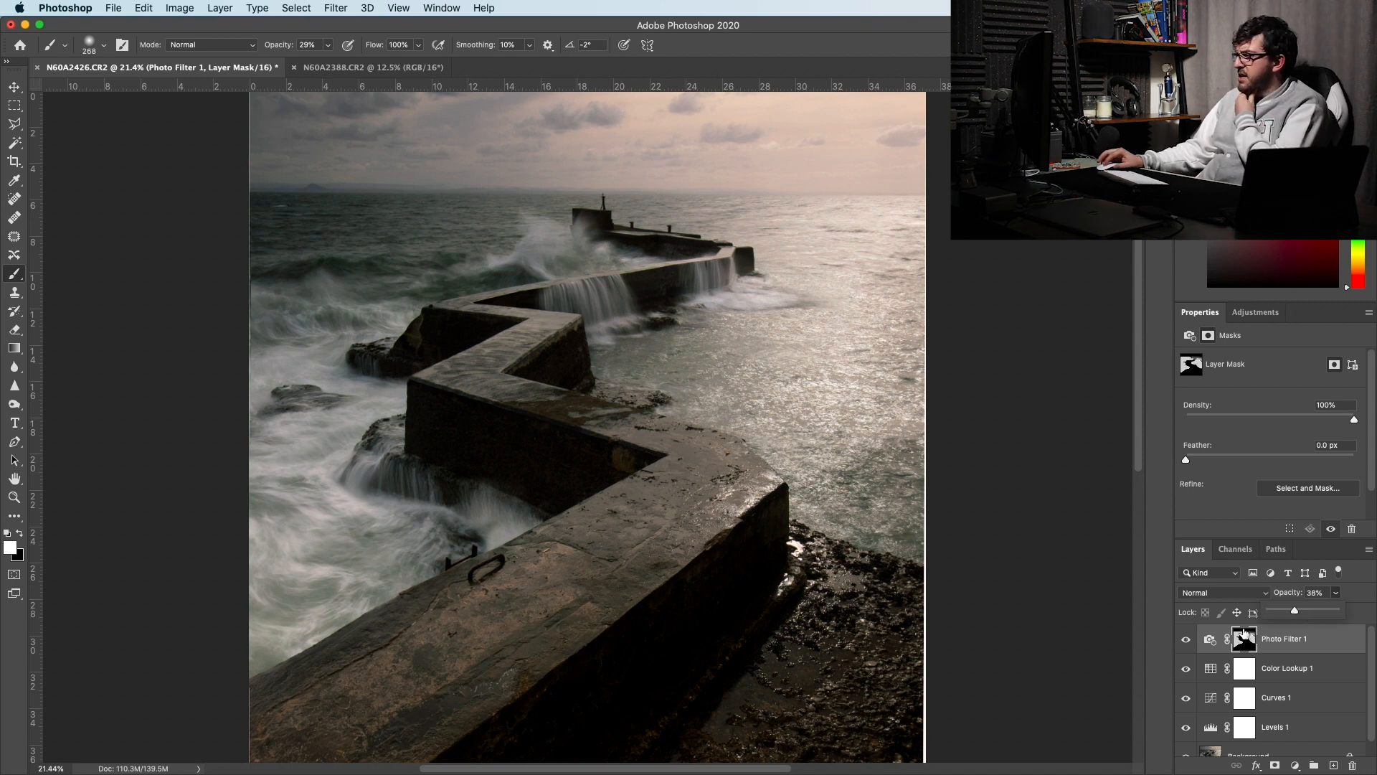
- Compare the image with and without the Photo Filter 1 layer by toggling its visibility repeatedly
{"action": "left_click", "coordinate": [1185, 642]}
{"action": "left_click", "coordinate": [1186, 643]}
{"action": "left_click", "coordinate": [1185, 642]}
{"action": "left_click", "coordinate": [1185, 642]}
{"action": "left_click", "coordinate": [1186, 642]}
{"action": "left_click", "coordinate": [1186, 642]}
{"action": "left_click", "coordinate": [1186, 642]}
{"action": "left_click", "coordinate": [1186, 642]}
{"action": "left_click", "coordinate": [1186, 642]}
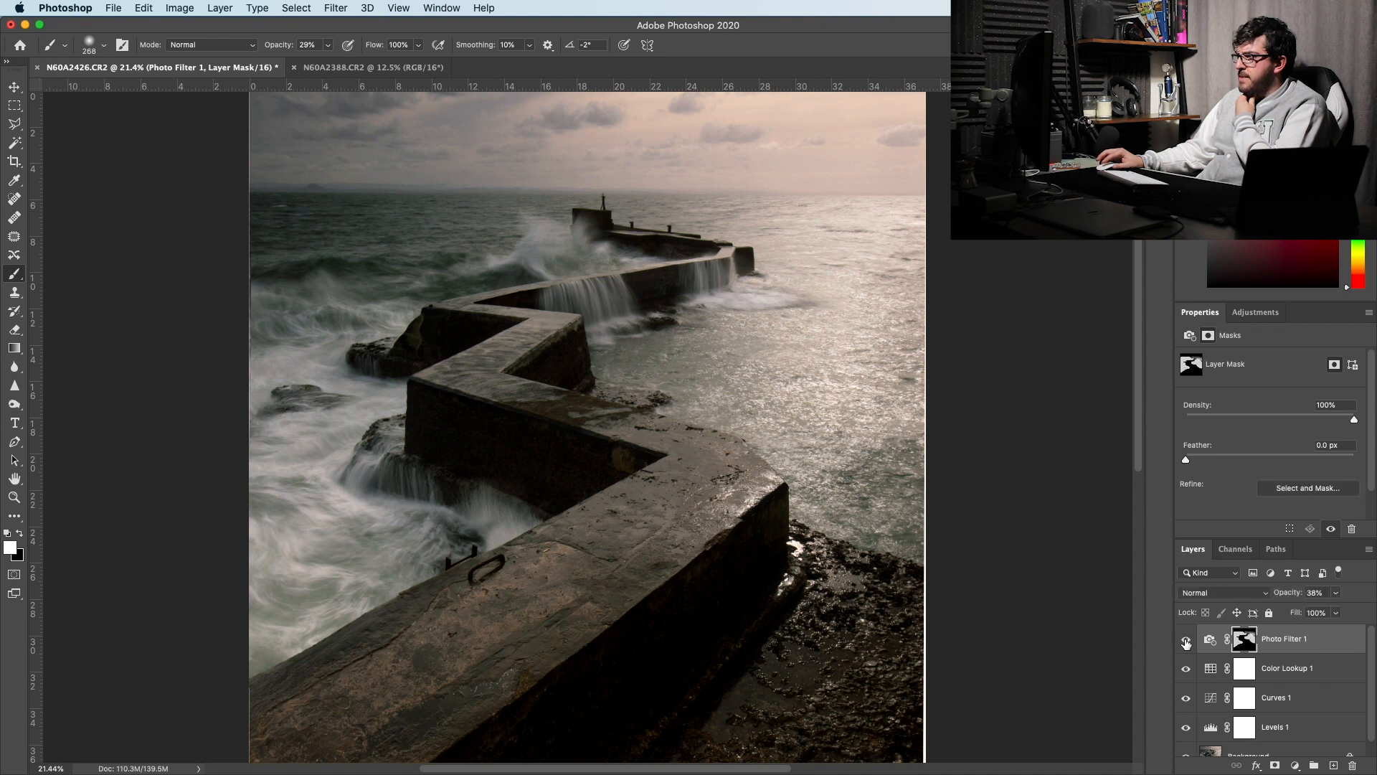
{"action": "left_click", "coordinate": [1186, 642]}
{"action": "left_click", "coordinate": [1186, 643]}
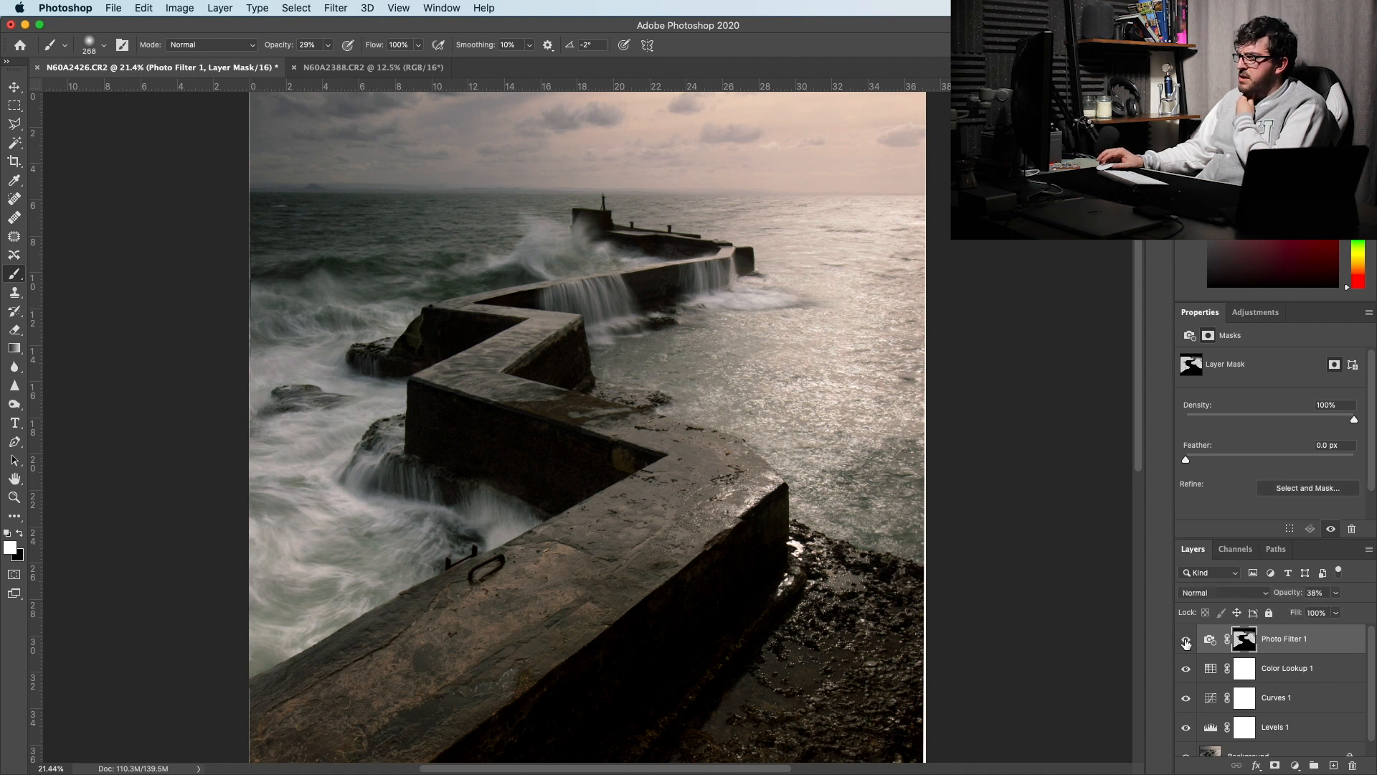
{"action": "left_click", "coordinate": [1186, 642]}
{"action": "left_click", "coordinate": [1186, 642]}
{"action": "left_click", "coordinate": [1186, 642]}
{"action": "left_click", "coordinate": [1186, 642]}
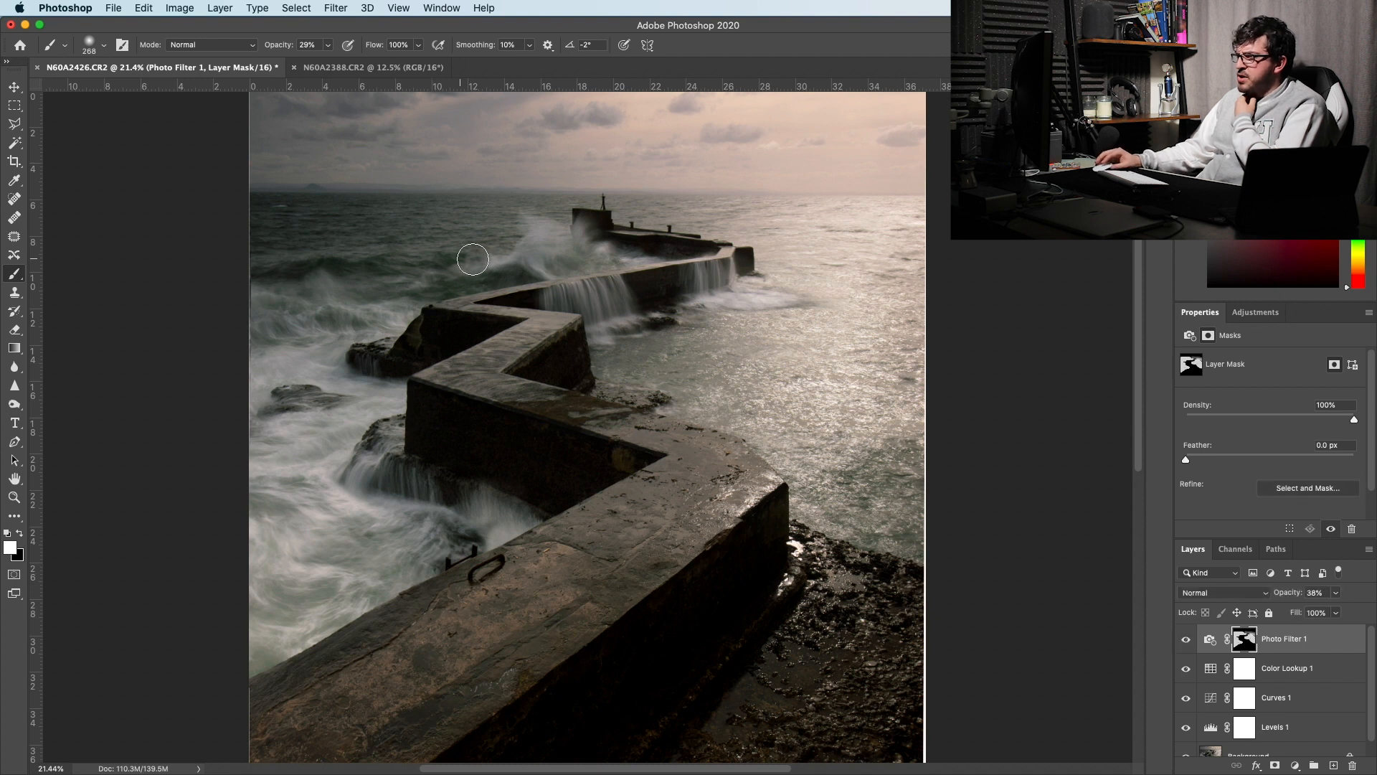
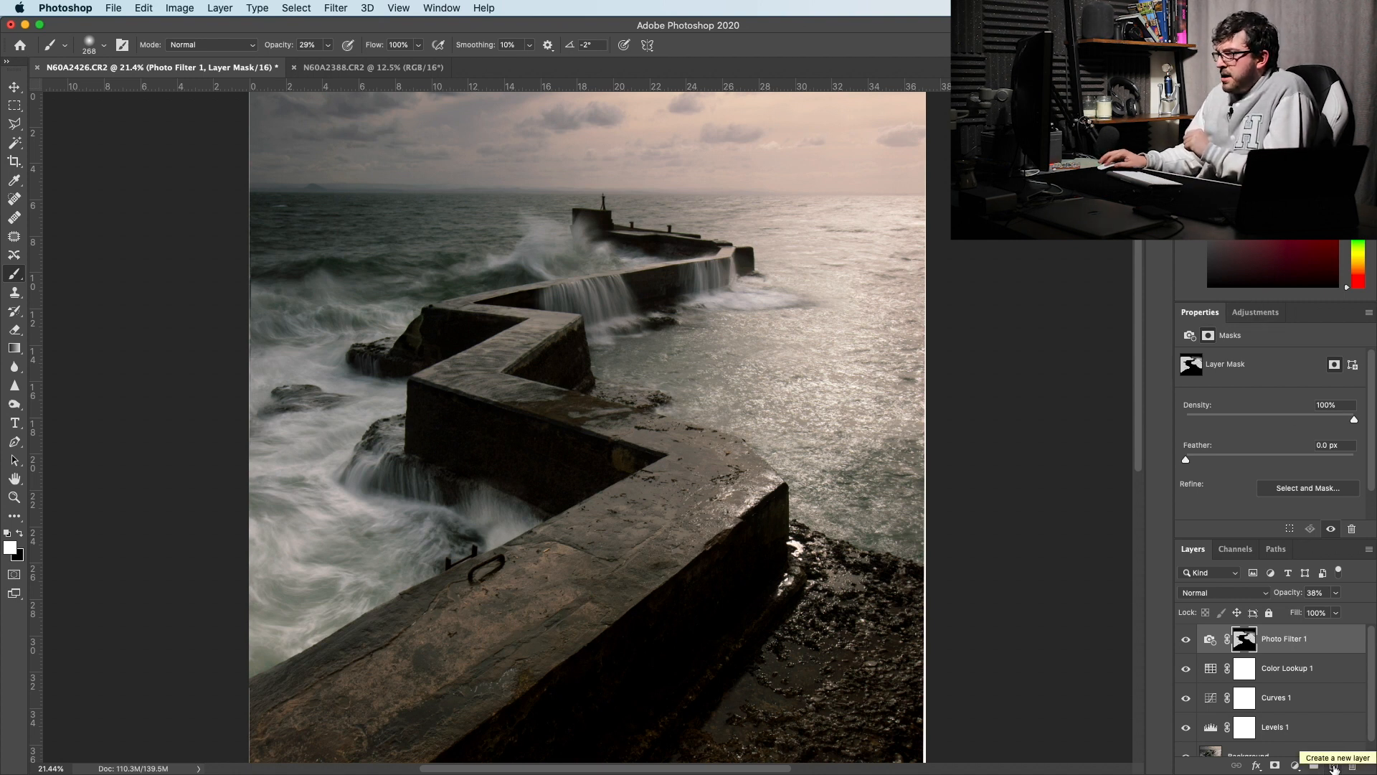
- Add a new layer above Photo Filter 1, fill it with 50% gray, and set its blend mode to Overlay
{"action": "left_click", "coordinate": [1334, 766]}
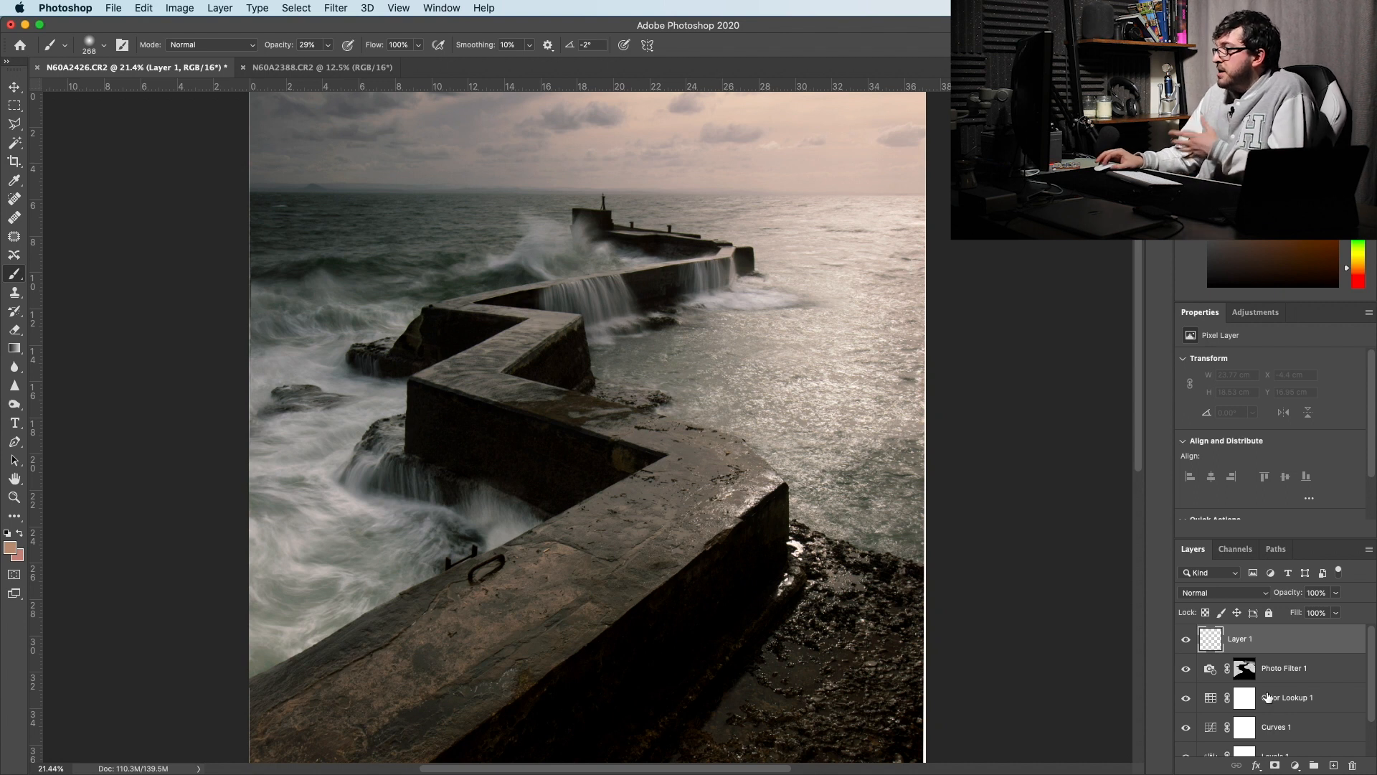
{"action": "left_click", "coordinate": [146, 8]}
{"action": "left_click", "coordinate": [187, 238]}
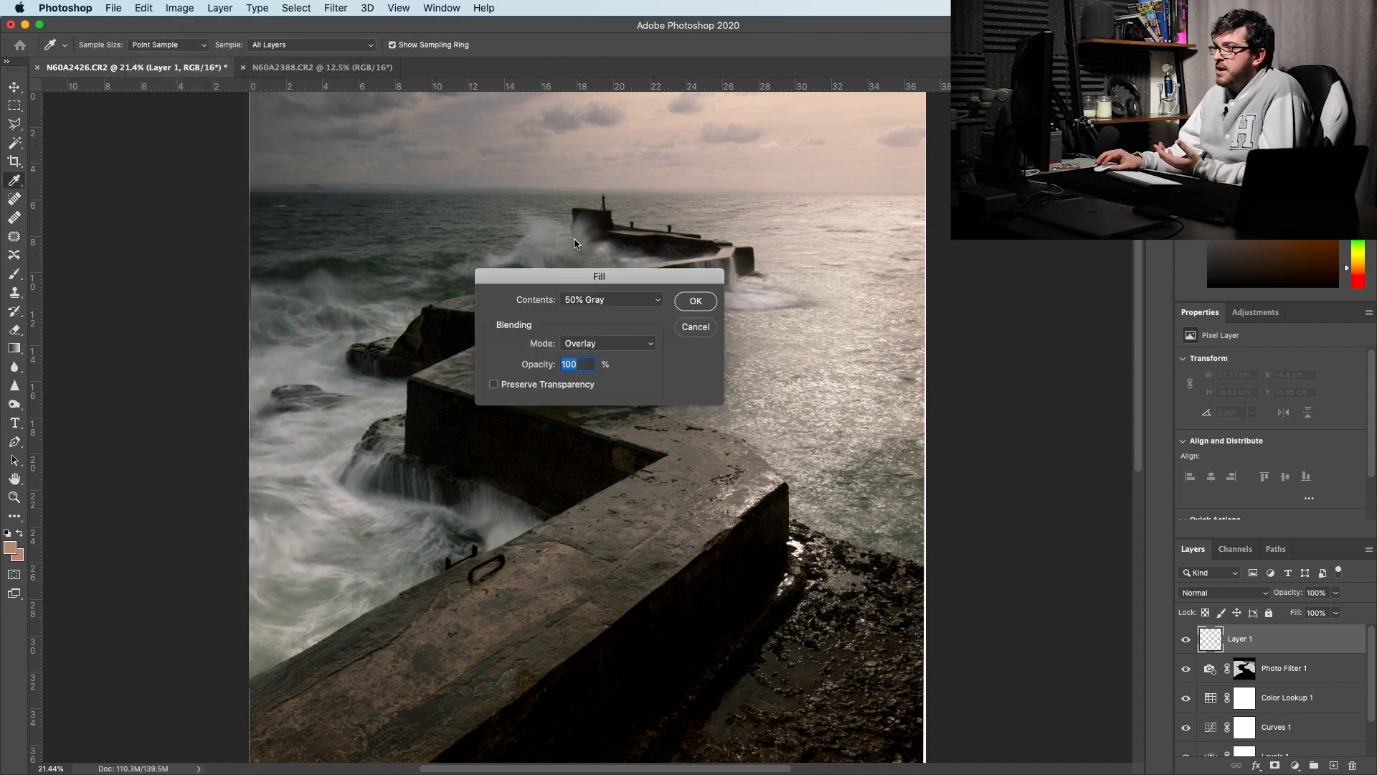
{"action": "left_click", "coordinate": [695, 300]}
{"action": "key", "text": "b"}
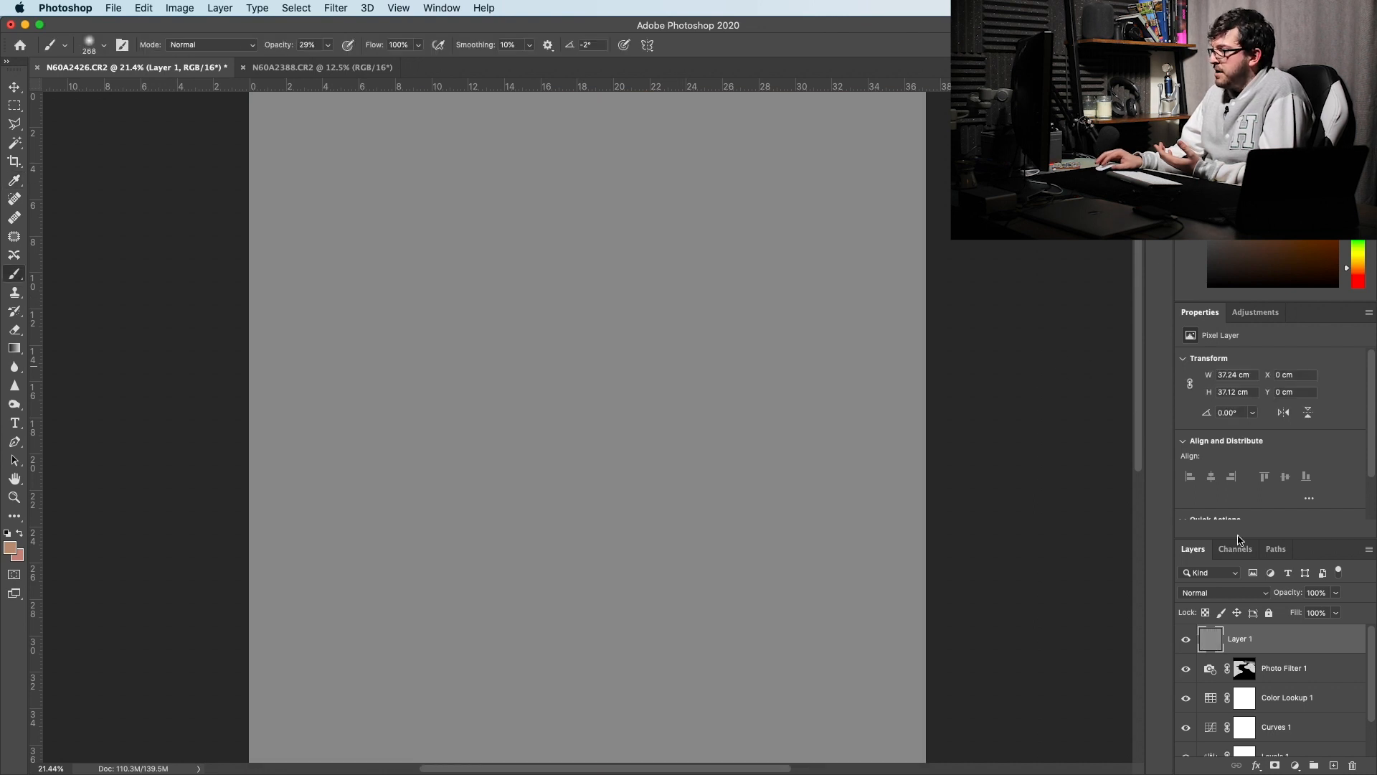
{"action": "left_click", "coordinate": [1231, 593]}
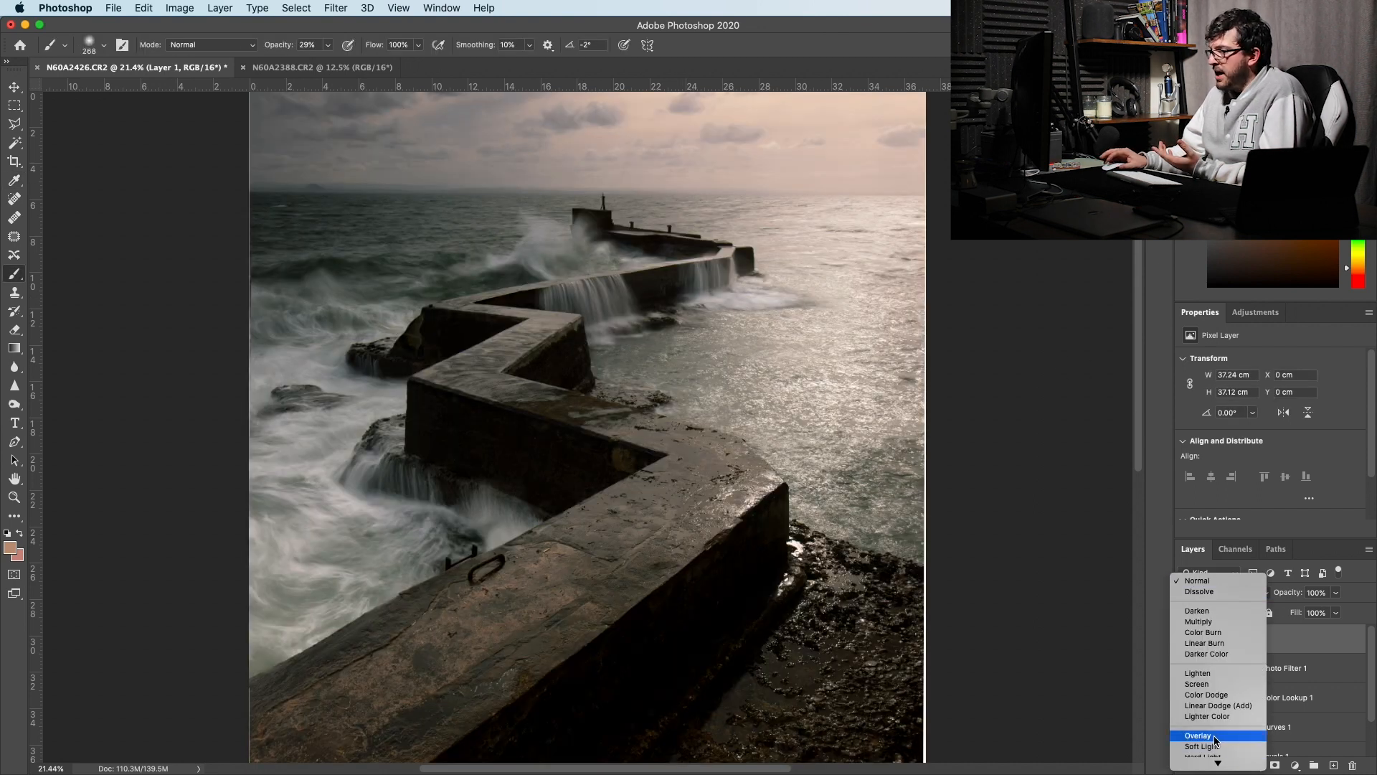
{"action": "left_click", "coordinate": [1214, 742]}
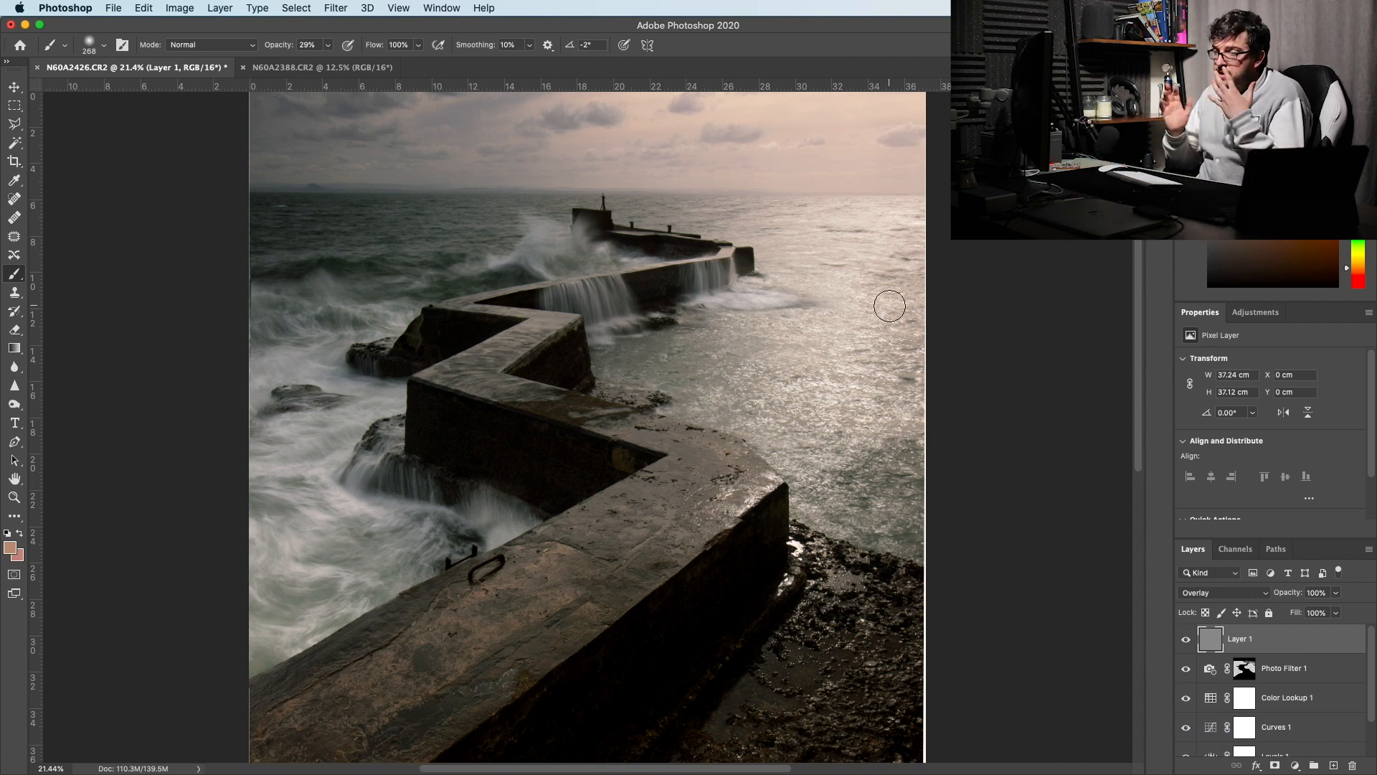
- Reset the paint colours with white as foreground, and set the brush to 11% opacity and 15% flow
{"action": "key", "text": "d"}
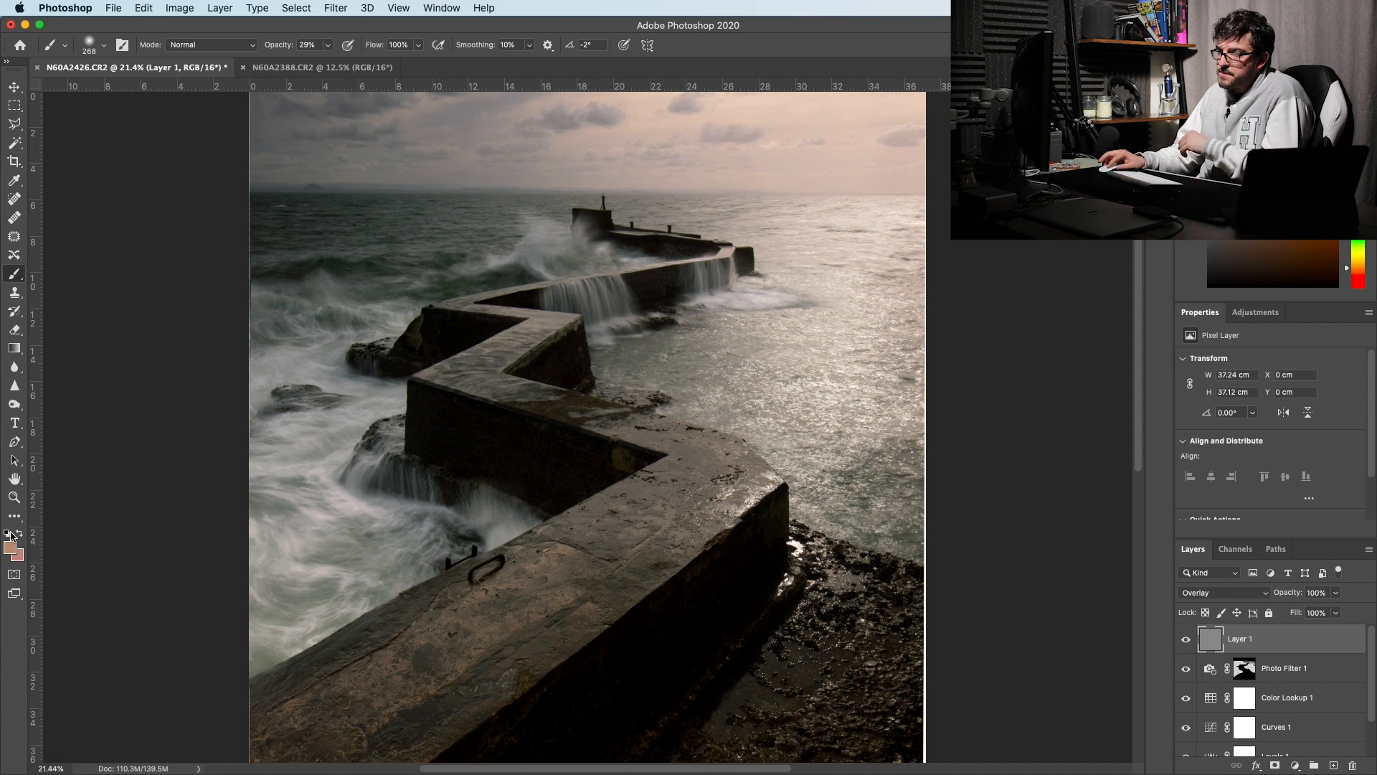
{"action": "key", "text": "z"}
{"action": "left_click", "coordinate": [269, 534]}
{"action": "left_click", "coordinate": [268, 535]}
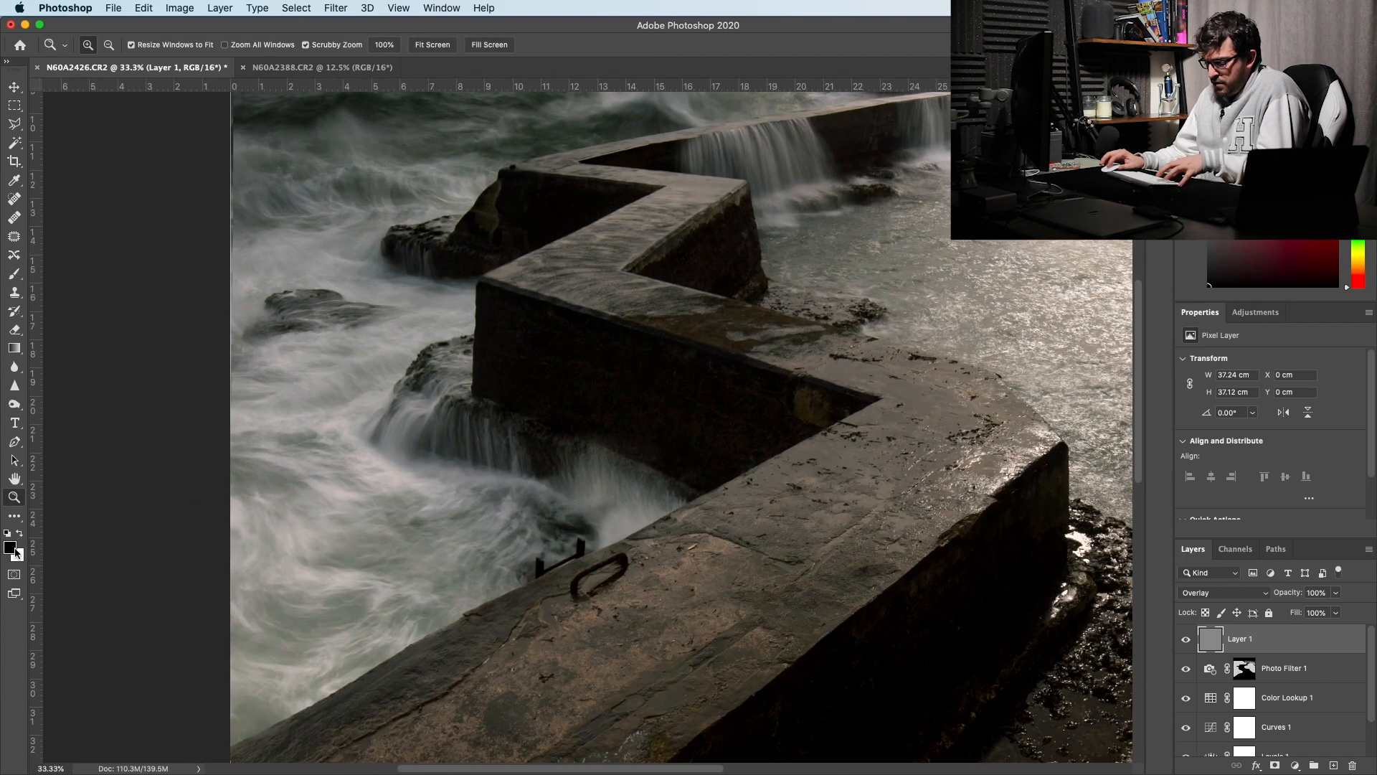
{"action": "key", "text": "x"}
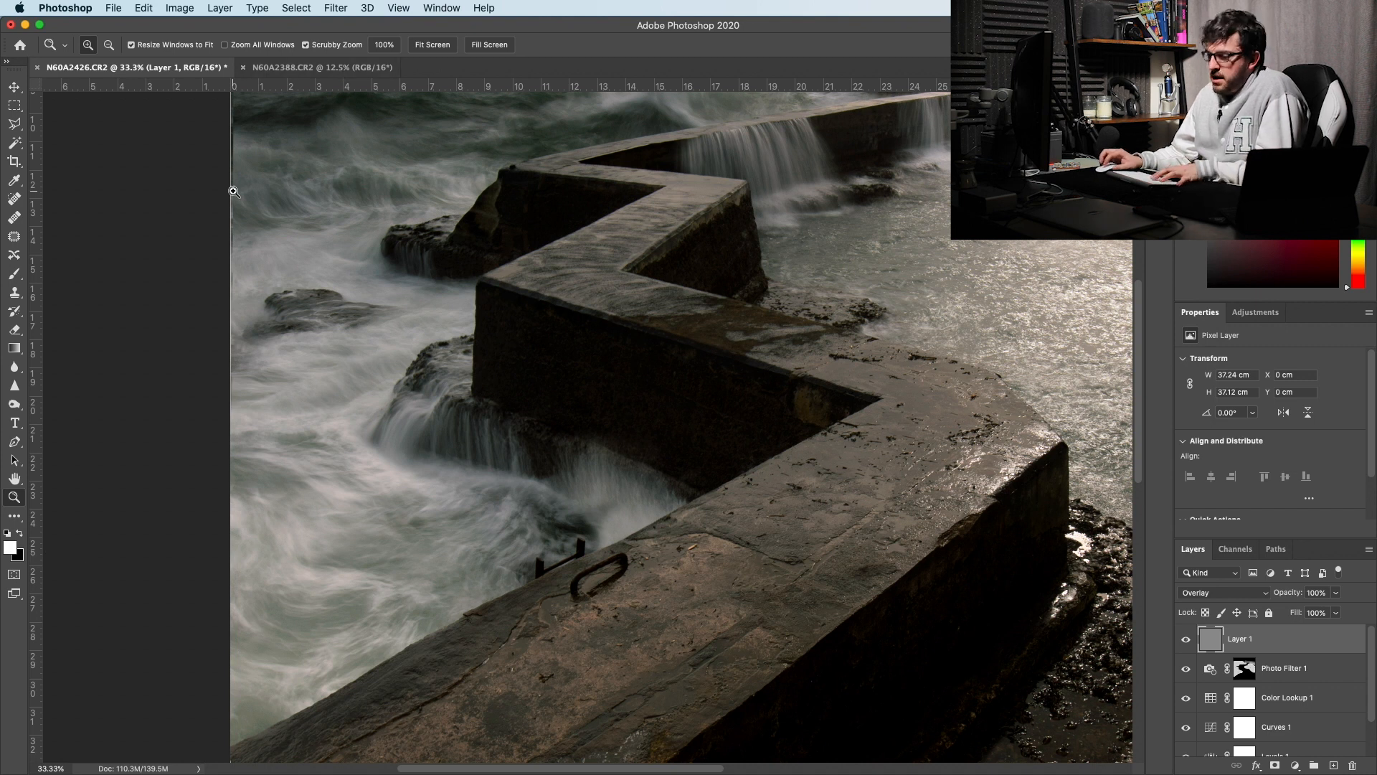
{"action": "key", "text": "b"}
{"action": "left_click", "coordinate": [328, 44]}
{"action": "left_click_drag", "start_coordinate": [325, 67], "coordinate": [315, 67]}
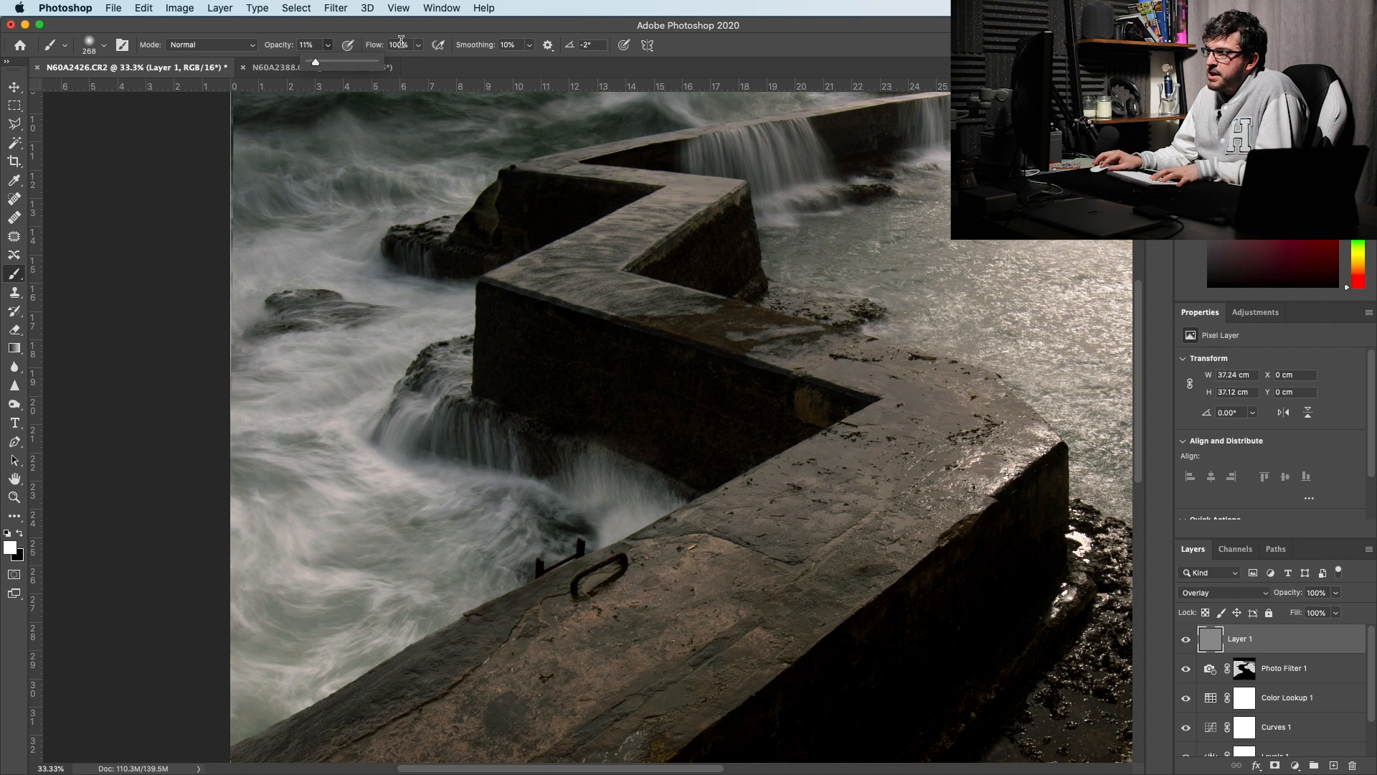
{"action": "left_click_drag", "start_coordinate": [419, 45], "coordinate": [365, 68]}
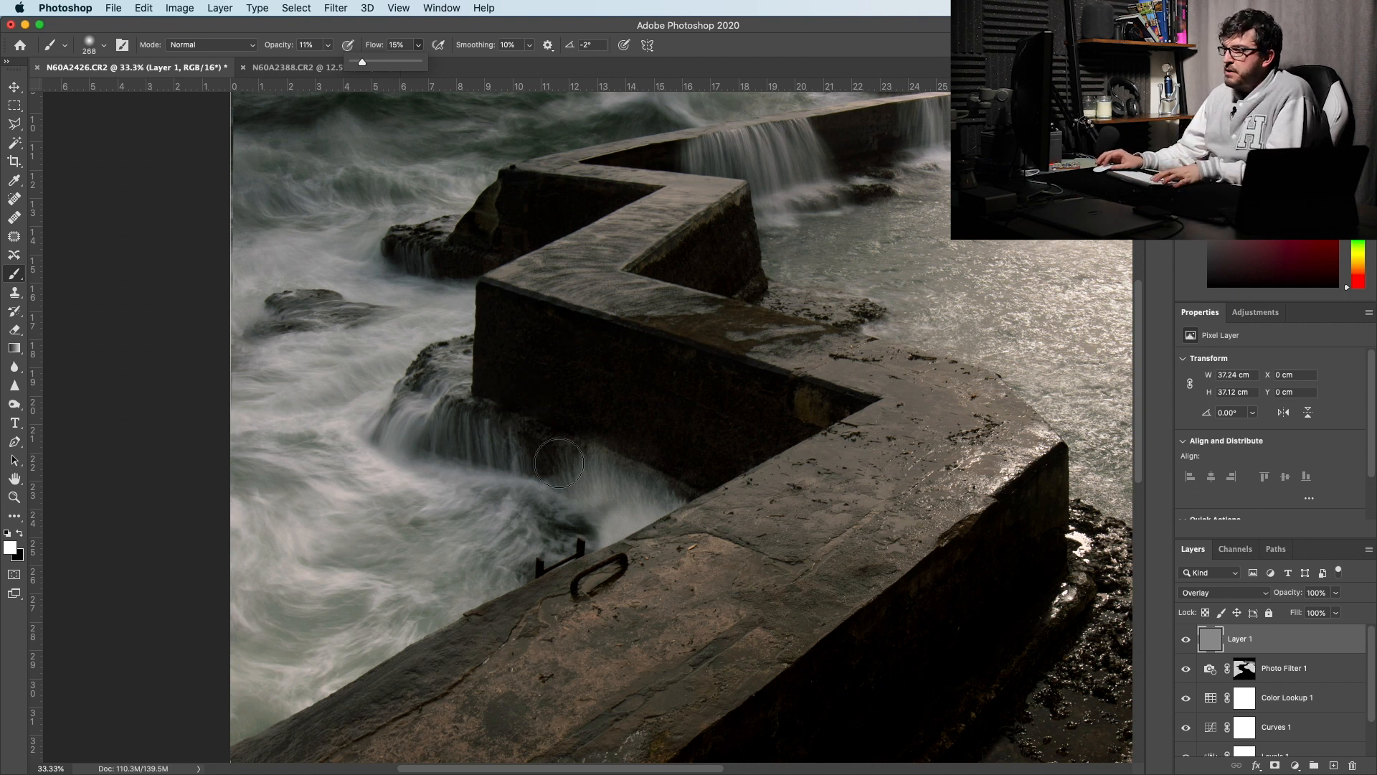
- Brighten the churning water left of the pier with white brush strokes on the gray Overlay layer
{"action": "left_click_drag", "start_coordinate": [462, 271], "coordinate": [500, 468]}
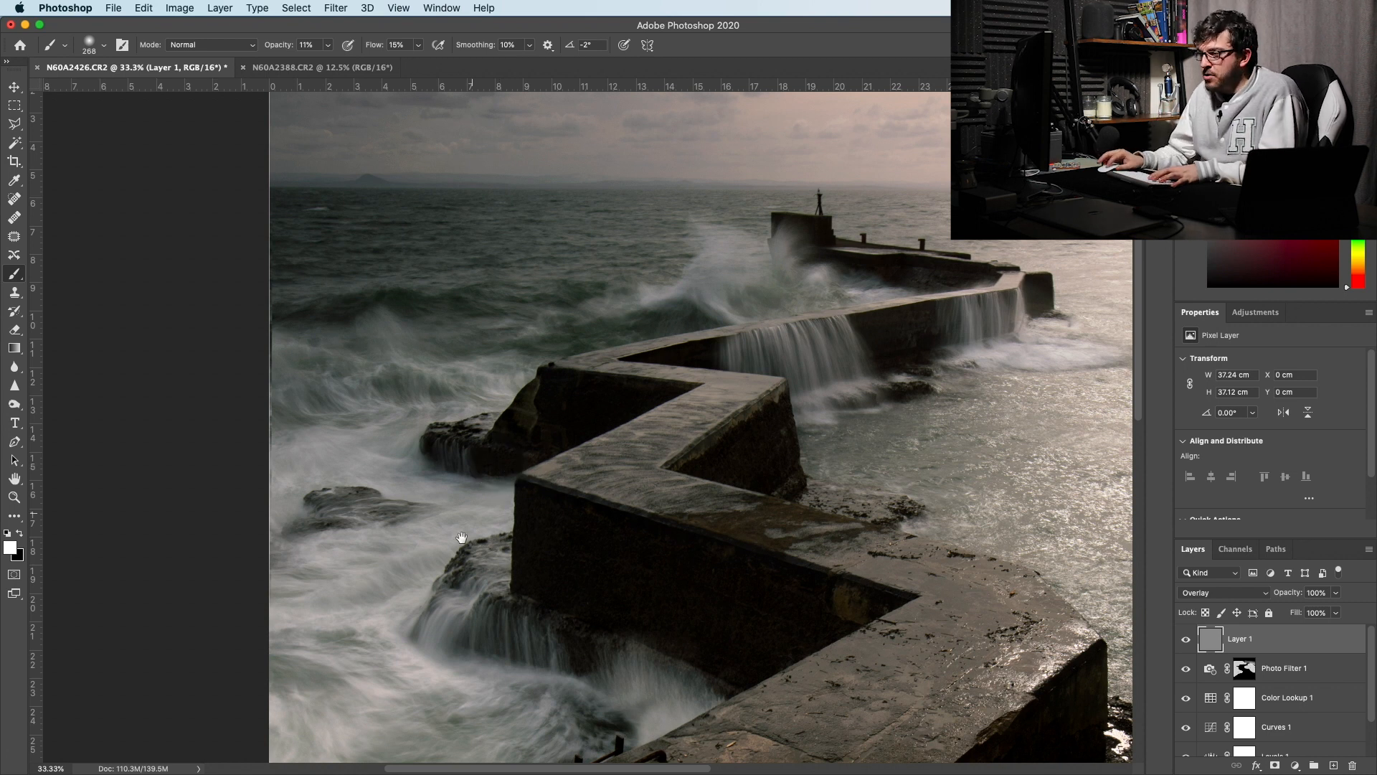
{"action": "left_click_drag", "start_coordinate": [500, 469], "coordinate": [571, 285]}
{"action": "mouse_move", "coordinate": [444, 556]}
{"action": "left_mouse_down"}
{"action": "mouse_move", "coordinate": [475, 590]}
{"action": "mouse_move", "coordinate": [439, 605]}
{"action": "mouse_move", "coordinate": [536, 608]}
{"action": "mouse_move", "coordinate": [452, 666]}
{"action": "mouse_move", "coordinate": [530, 625]}
{"action": "mouse_move", "coordinate": [442, 650]}
{"action": "mouse_move", "coordinate": [461, 576]}
{"action": "mouse_move", "coordinate": [396, 511]}
{"action": "mouse_move", "coordinate": [488, 539]}
{"action": "mouse_move", "coordinate": [461, 510]}
{"action": "mouse_move", "coordinate": [607, 491]}
{"action": "mouse_move", "coordinate": [739, 503]}
{"action": "mouse_move", "coordinate": [712, 503]}
{"action": "mouse_move", "coordinate": [759, 531]}
{"action": "mouse_move", "coordinate": [547, 419]}
{"action": "mouse_move", "coordinate": [506, 439]}
{"action": "mouse_move", "coordinate": [604, 451]}
{"action": "mouse_move", "coordinate": [634, 473]}
{"action": "mouse_move", "coordinate": [518, 472]}
{"action": "mouse_move", "coordinate": [484, 446]}
{"action": "mouse_move", "coordinate": [560, 385]}
{"action": "mouse_move", "coordinate": [550, 379]}
{"action": "mouse_move", "coordinate": [533, 413]}
{"action": "mouse_move", "coordinate": [376, 421]}
{"action": "mouse_move", "coordinate": [418, 429]}
{"action": "mouse_move", "coordinate": [379, 447]}
{"action": "mouse_move", "coordinate": [401, 537]}
{"action": "mouse_move", "coordinate": [340, 538]}
{"action": "mouse_move", "coordinate": [339, 524]}
{"action": "mouse_move", "coordinate": [489, 609]}
{"action": "mouse_move", "coordinate": [464, 661]}
{"action": "mouse_move", "coordinate": [345, 686]}
{"action": "mouse_move", "coordinate": [426, 503]}
{"action": "mouse_move", "coordinate": [456, 495]}
{"action": "mouse_move", "coordinate": [456, 419]}
{"action": "mouse_move", "coordinate": [486, 405]}
{"action": "mouse_move", "coordinate": [459, 334]}
{"action": "mouse_move", "coordinate": [557, 318]}
{"action": "mouse_move", "coordinate": [494, 389]}
{"action": "mouse_move", "coordinate": [488, 448]}
{"action": "left_mouse_up"}
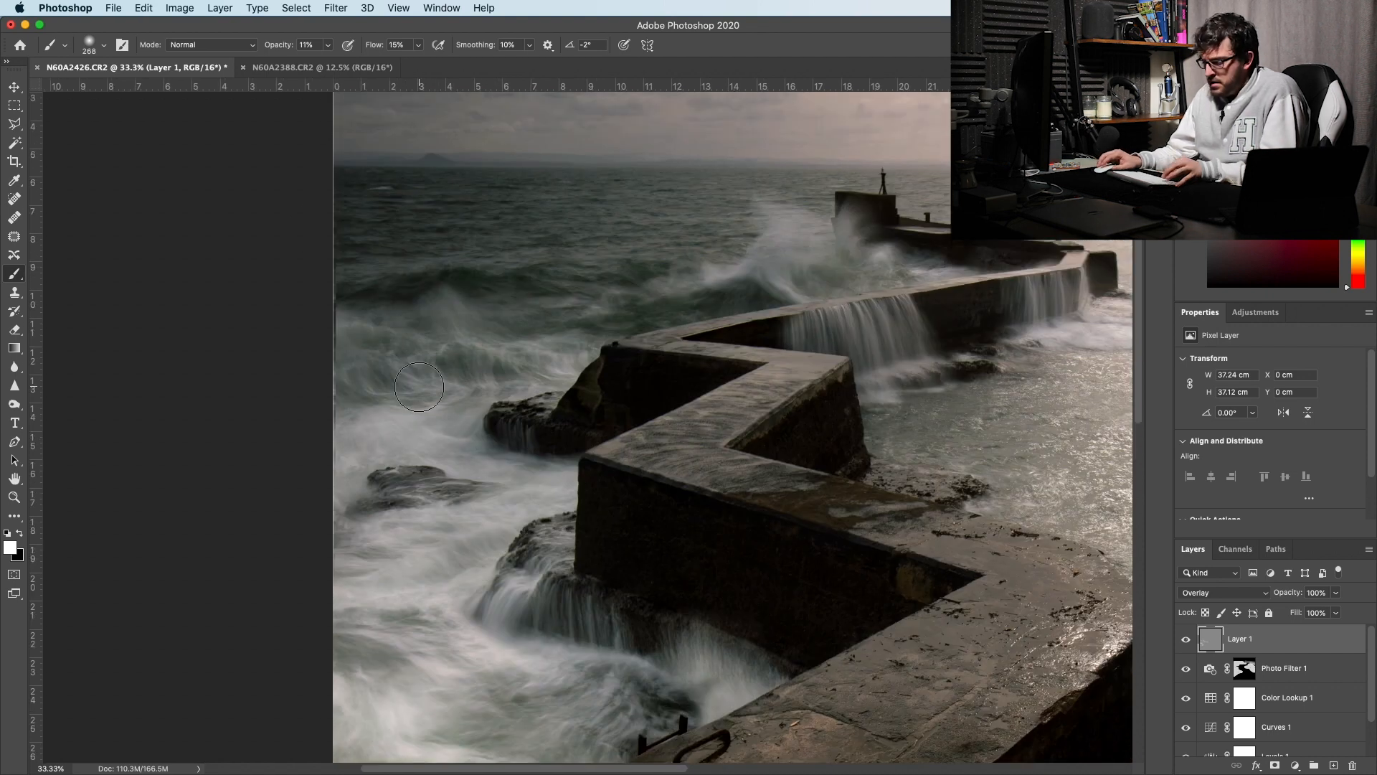
- Brighten the wave crests near the photo's left edge with finer white strokes, using brush sizes of 94 px and 31 px
{"action": "right_click", "coordinate": [425, 384]}
{"action": "left_click", "coordinate": [536, 419]}
{"action": "left_click", "coordinate": [394, 363]}
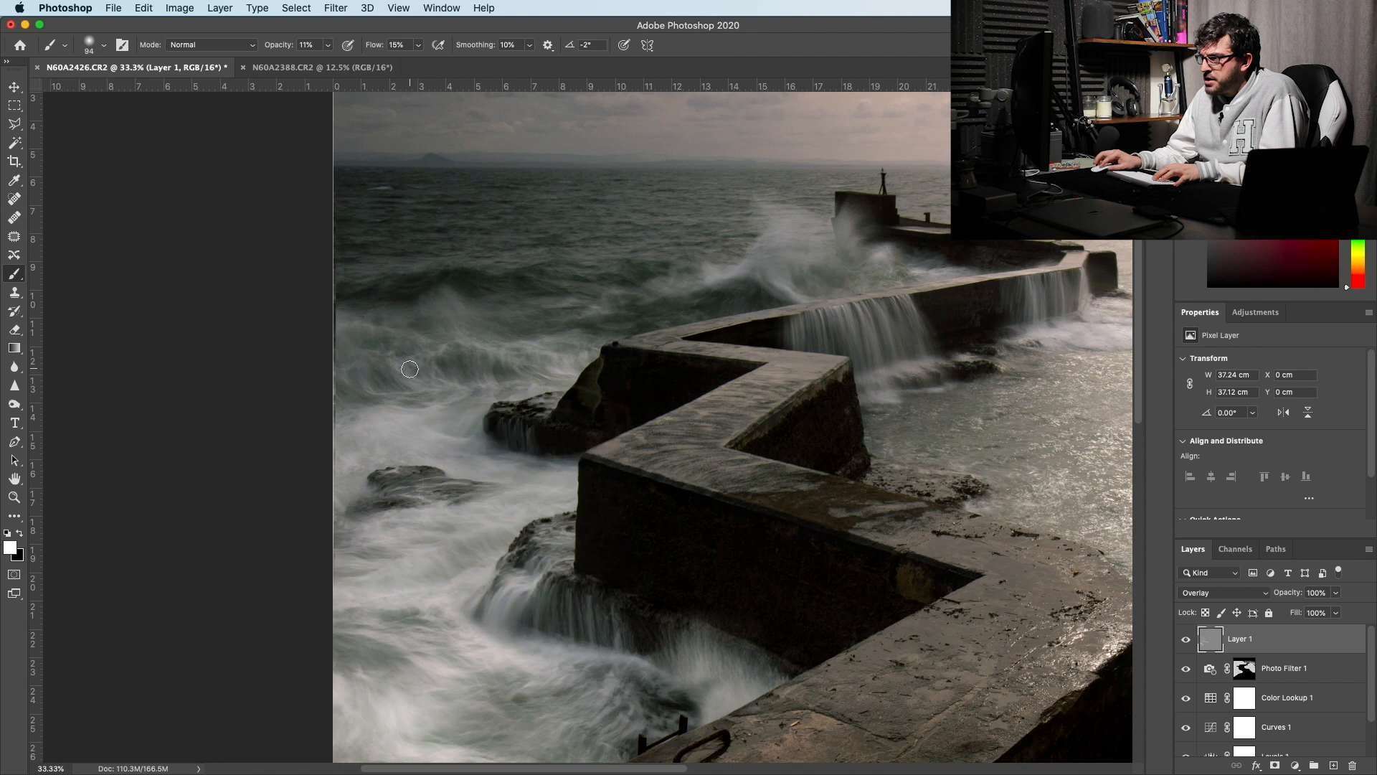
{"action": "mouse_move", "coordinate": [426, 345]}
{"action": "left_mouse_down"}
{"action": "mouse_move", "coordinate": [525, 345]}
{"action": "mouse_move", "coordinate": [579, 367]}
{"action": "mouse_move", "coordinate": [543, 347]}
{"action": "mouse_move", "coordinate": [574, 342]}
{"action": "left_mouse_up"}
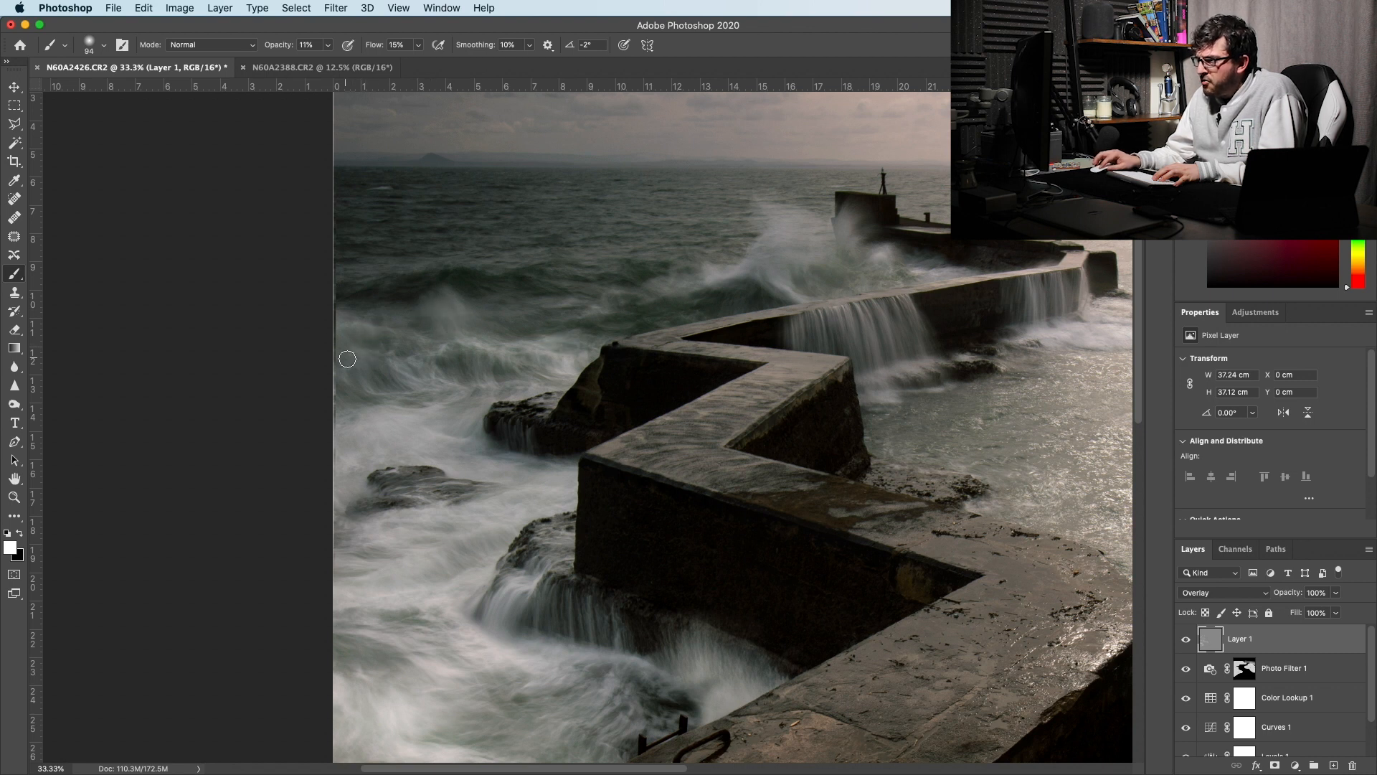
{"action": "right_click", "coordinate": [431, 401]}
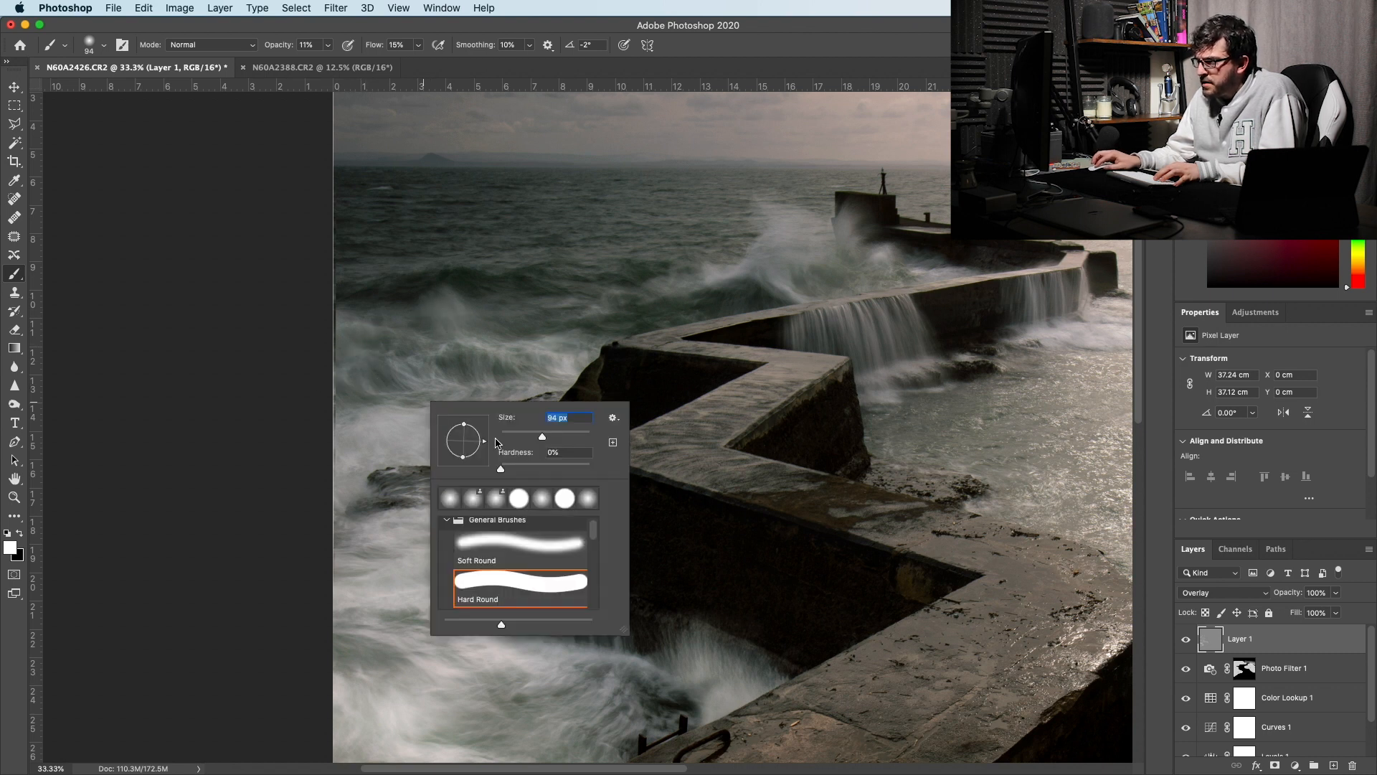
{"action": "left_click", "coordinate": [362, 379]}
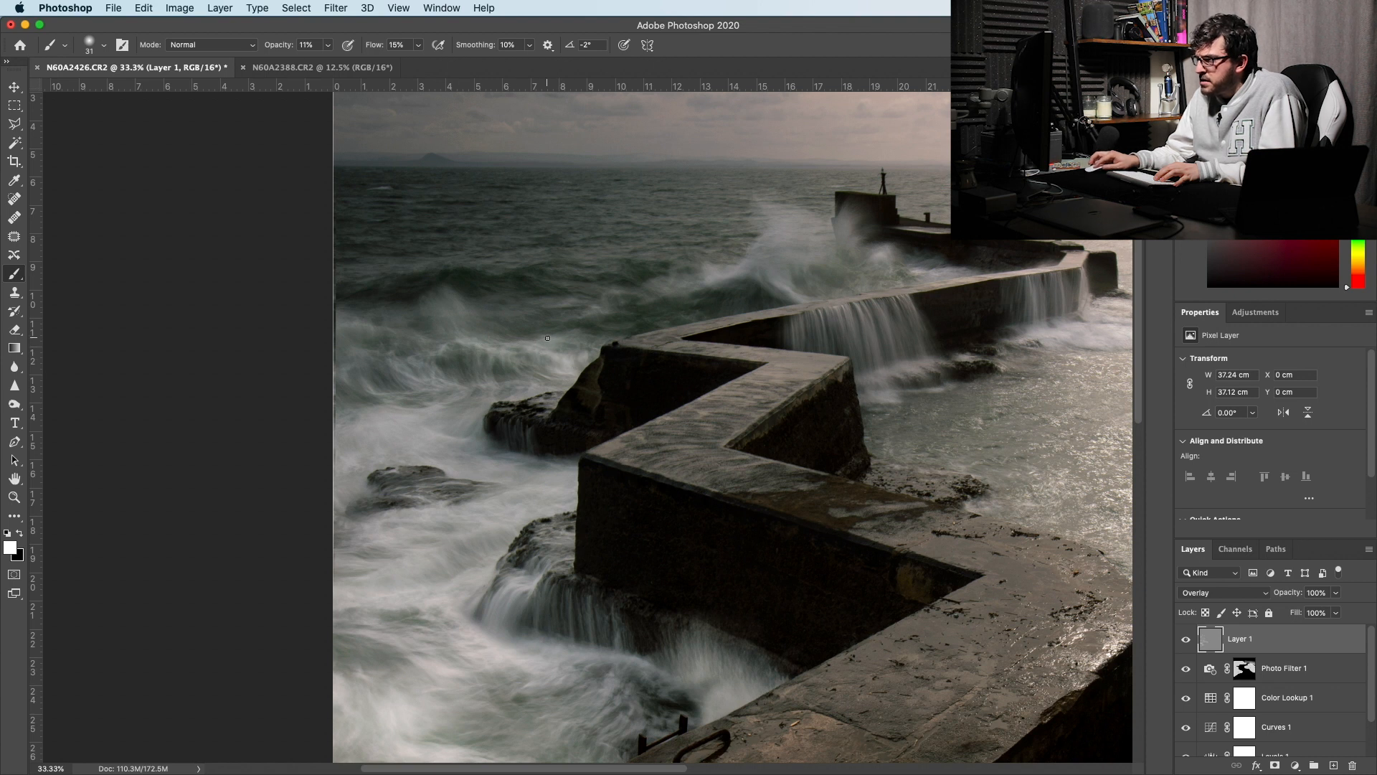
- Set the brush size to 65 px and brighten the water cascading over the pier's far wall with white strokes
{"action": "right_click", "coordinate": [535, 345]}
{"action": "left_click_drag", "start_coordinate": [627, 380], "coordinate": [642, 380]}
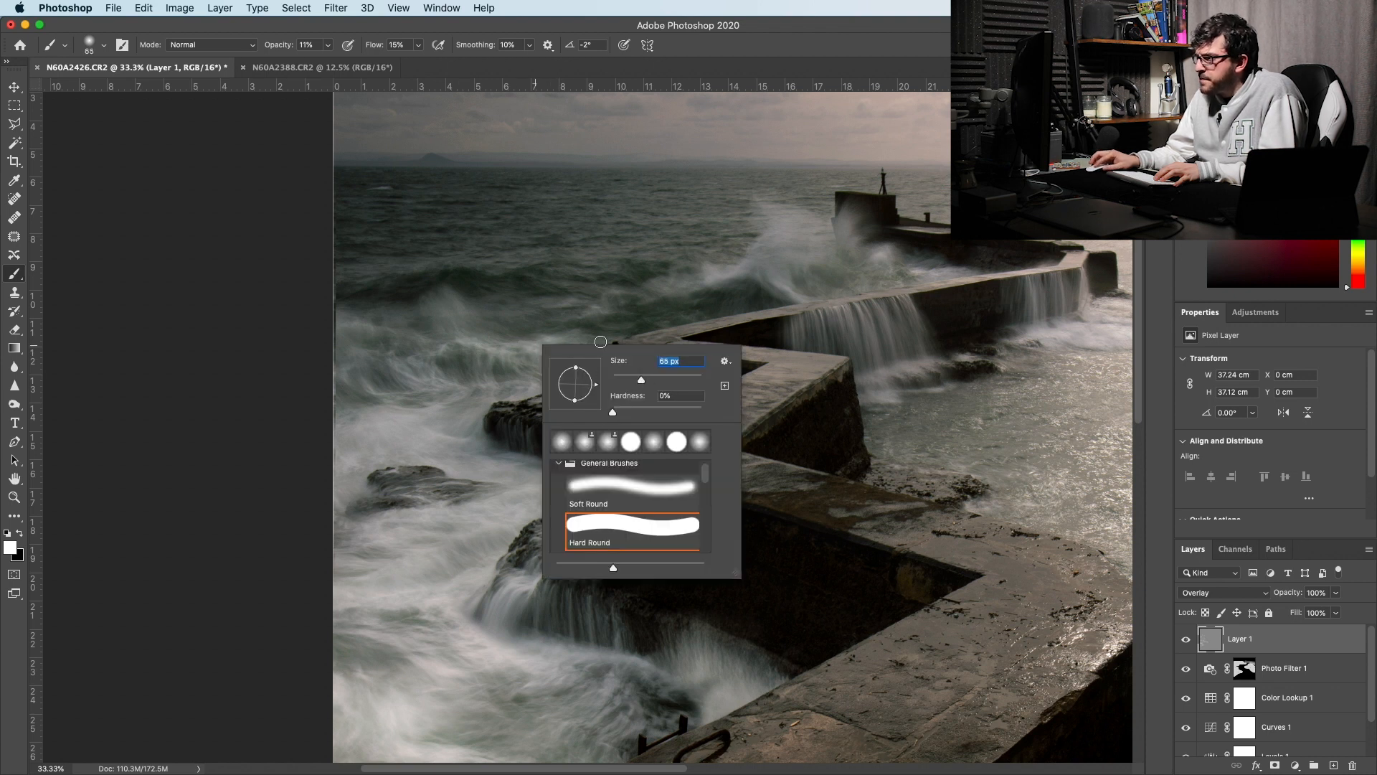
{"action": "left_click", "coordinate": [595, 313]}
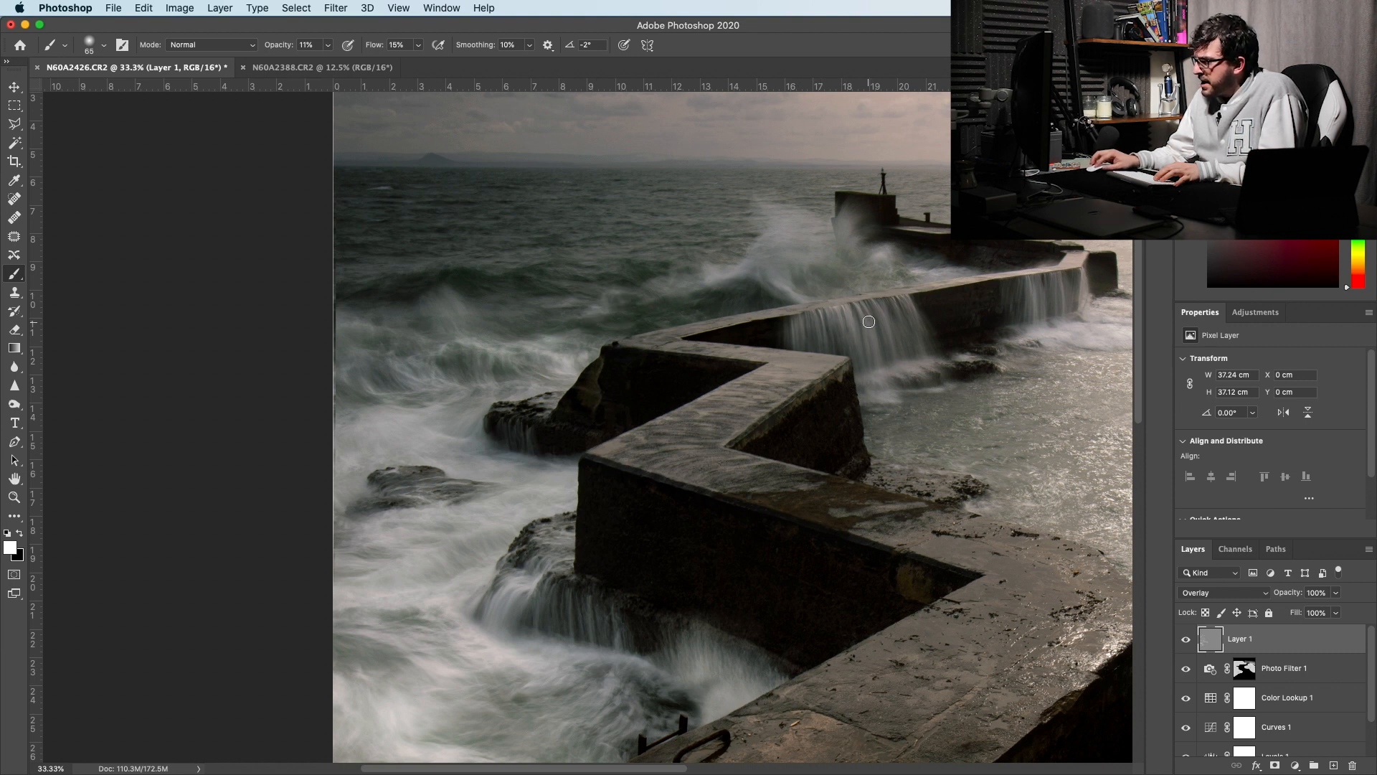
{"action": "mouse_move", "coordinate": [878, 324]}
{"action": "left_mouse_down"}
{"action": "mouse_move", "coordinate": [911, 309]}
{"action": "mouse_move", "coordinate": [931, 355]}
{"action": "mouse_move", "coordinate": [868, 308]}
{"action": "mouse_move", "coordinate": [893, 391]}
{"action": "mouse_move", "coordinate": [893, 336]}
{"action": "mouse_move", "coordinate": [872, 300]}
{"action": "mouse_move", "coordinate": [914, 392]}
{"action": "mouse_move", "coordinate": [910, 303]}
{"action": "mouse_move", "coordinate": [961, 384]}
{"action": "mouse_move", "coordinate": [938, 410]}
{"action": "mouse_move", "coordinate": [840, 315]}
{"action": "mouse_move", "coordinate": [847, 331]}
{"action": "mouse_move", "coordinate": [855, 309]}
{"action": "mouse_move", "coordinate": [875, 422]}
{"action": "mouse_move", "coordinate": [885, 383]}
{"action": "mouse_move", "coordinate": [925, 382]}
{"action": "left_mouse_up"}
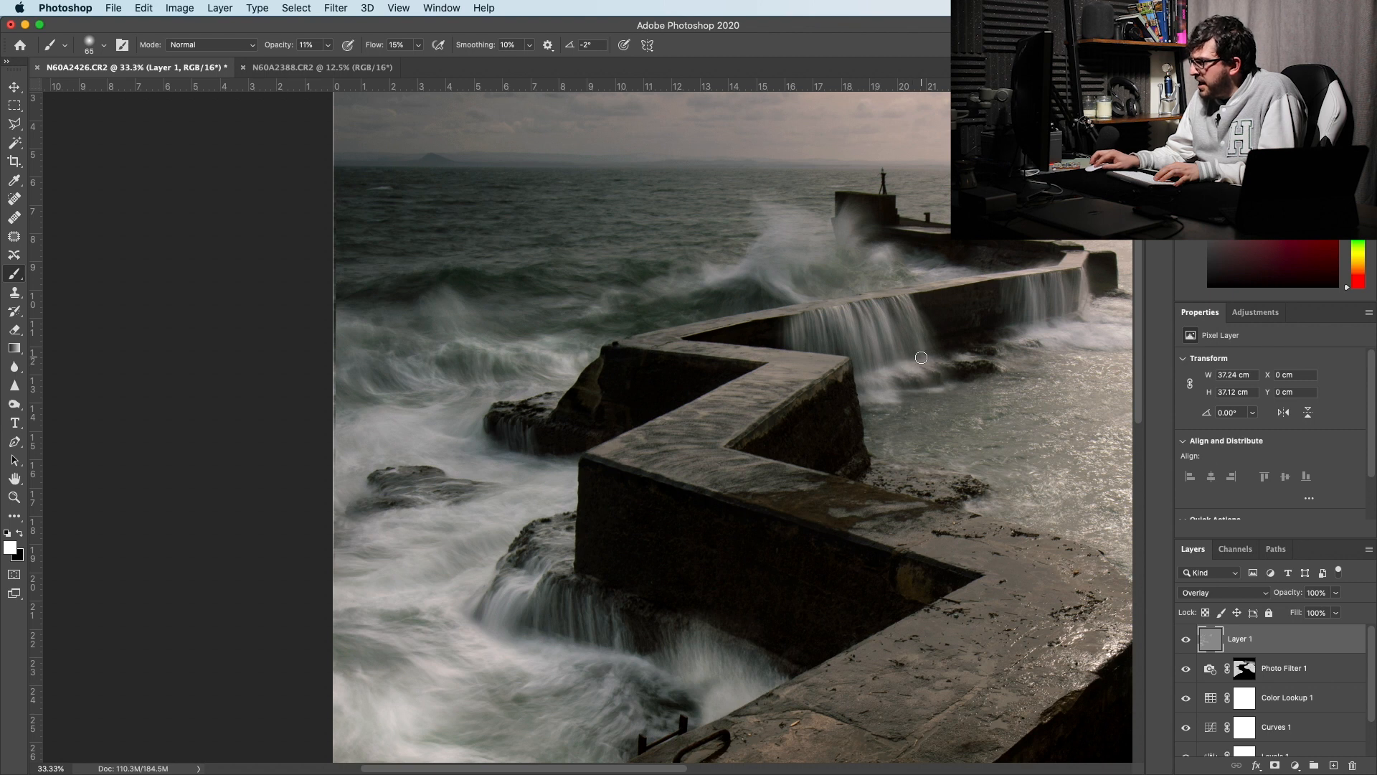
{"action": "mouse_move", "coordinate": [793, 324]}
{"action": "left_mouse_down"}
{"action": "mouse_move", "coordinate": [816, 318]}
{"action": "mouse_move", "coordinate": [845, 365]}
{"action": "left_mouse_up"}
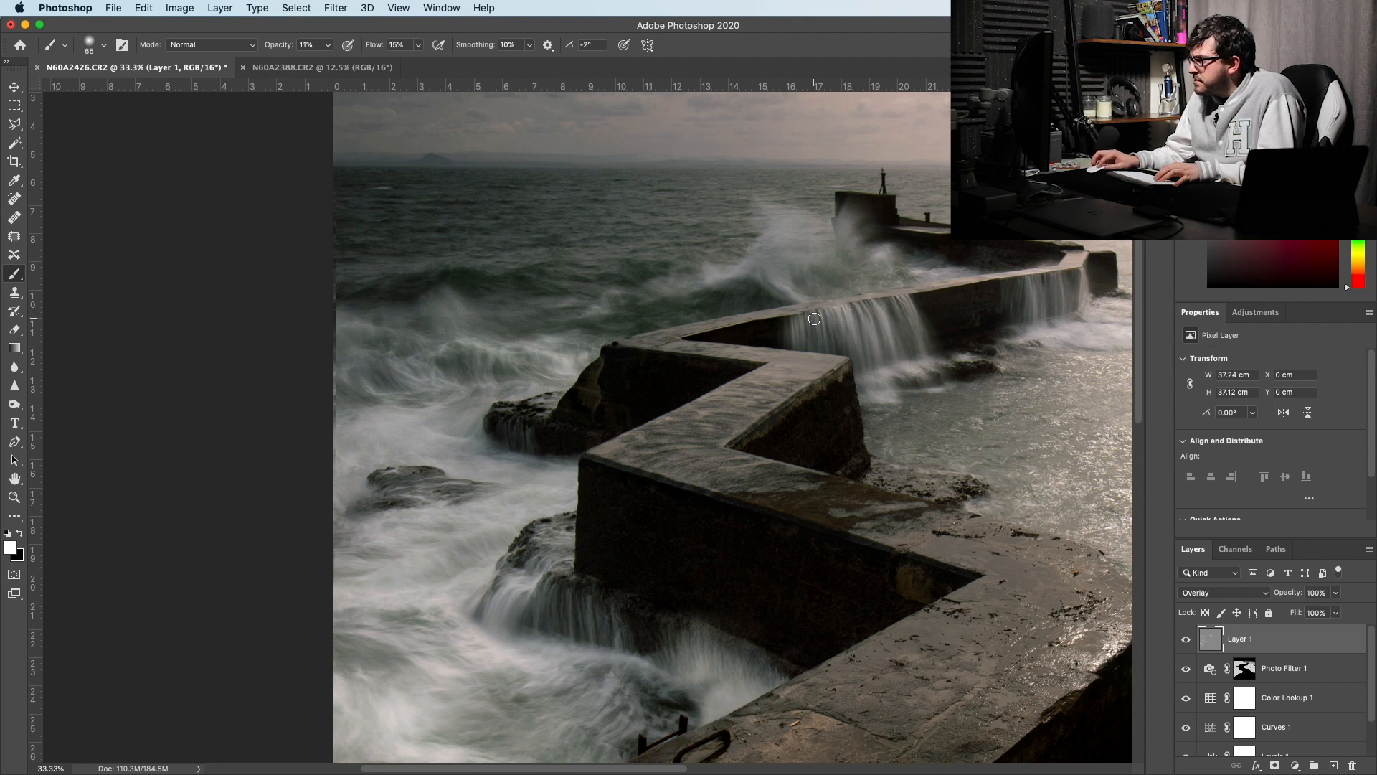
- Compare the photo with and without the gray Overlay layer, and brighten the farthest waterfall and its foam with white strokes
{"action": "left_click_drag", "start_coordinate": [917, 392], "coordinate": [624, 451]}
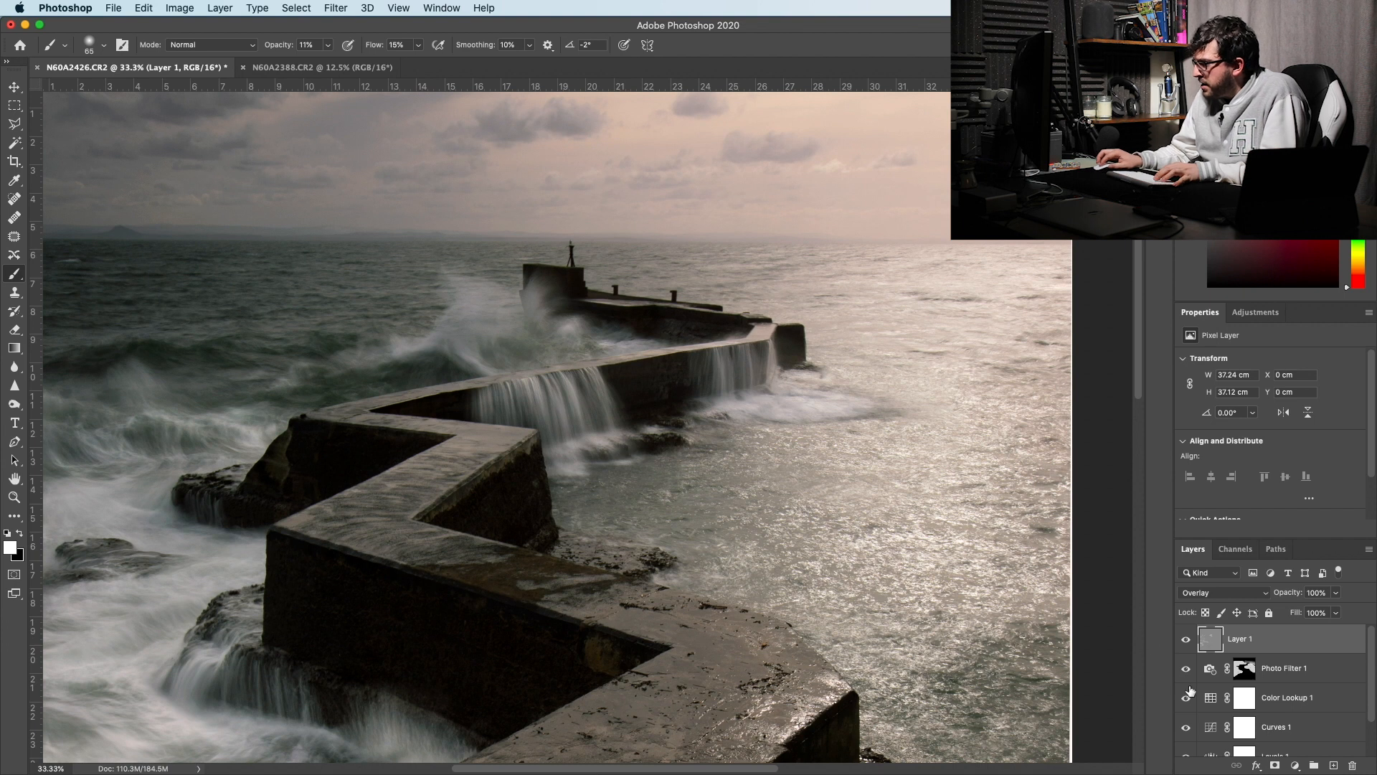
{"action": "left_click", "coordinate": [1187, 640]}
{"action": "left_click", "coordinate": [1186, 640]}
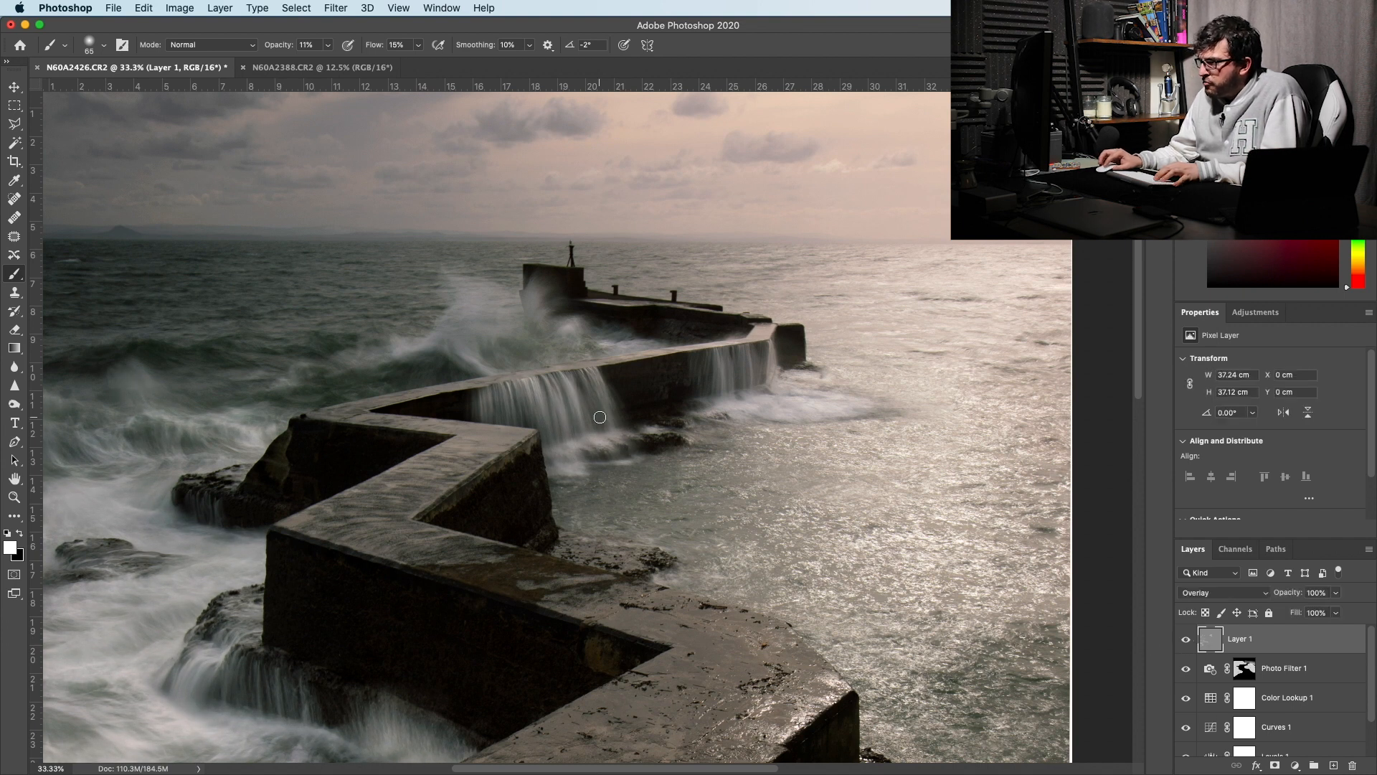
{"action": "left_click", "coordinate": [1187, 640]}
{"action": "left_click", "coordinate": [1187, 640]}
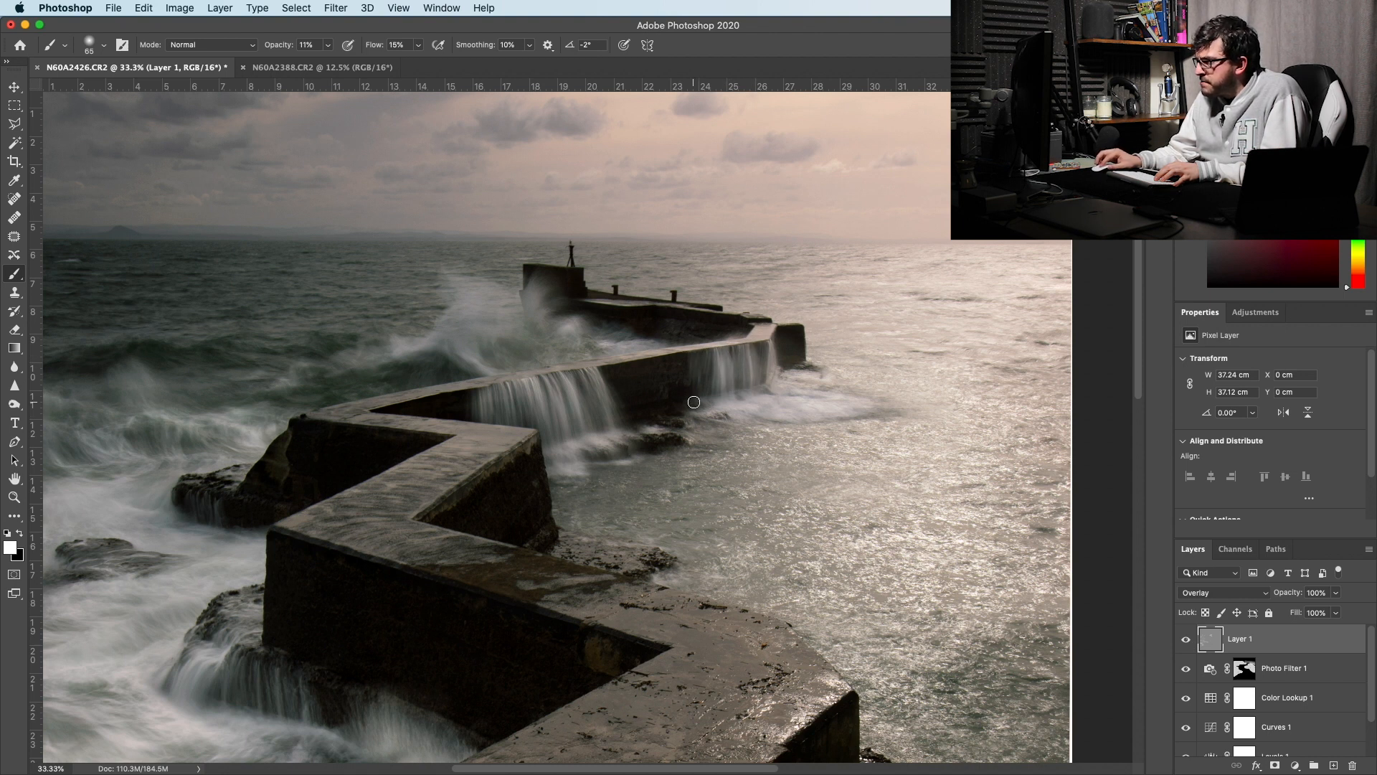
{"action": "mouse_move", "coordinate": [759, 367]}
{"action": "left_mouse_down"}
{"action": "mouse_move", "coordinate": [759, 397]}
{"action": "mouse_move", "coordinate": [842, 405]}
{"action": "left_mouse_up"}
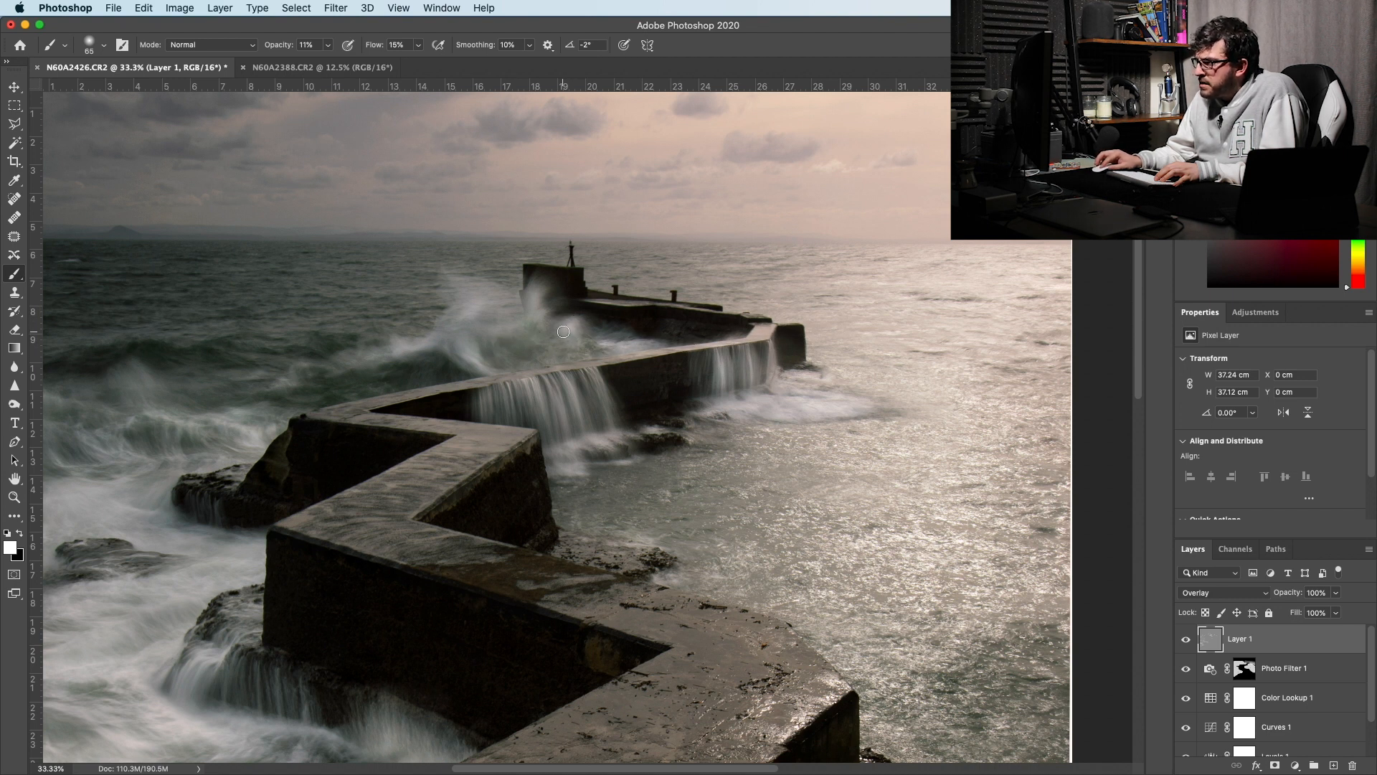
- Fit the whole photo on screen and examine the dodging by viewing the image with and without Layer 1
{"action": "scroll", "coordinate": [419, 343], "scroll_direction": "down", "scroll_amount": 4}
{"action": "scroll", "coordinate": [418, 343], "scroll_direction": "left", "scroll_amount": 4}
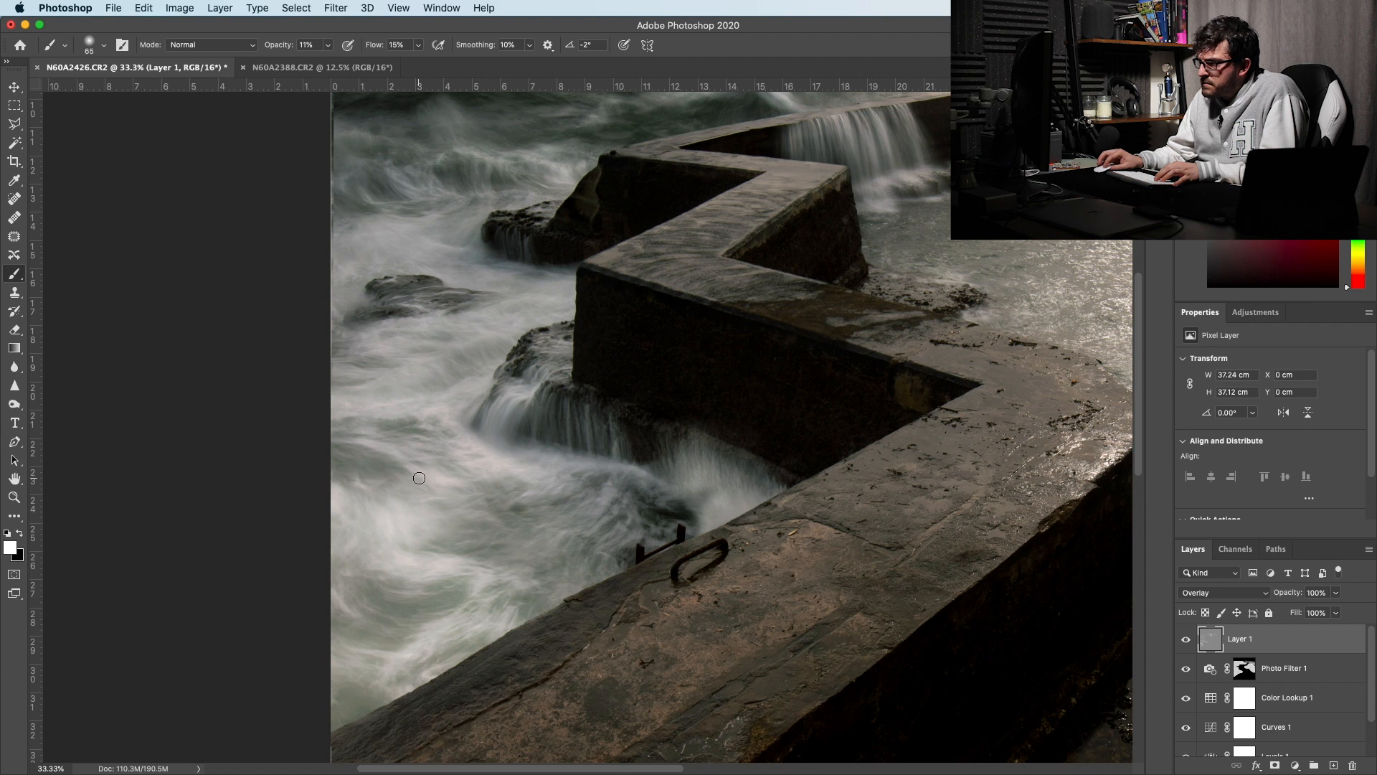
{"action": "key", "text": "z"}
{"action": "right_click", "coordinate": [634, 455]}
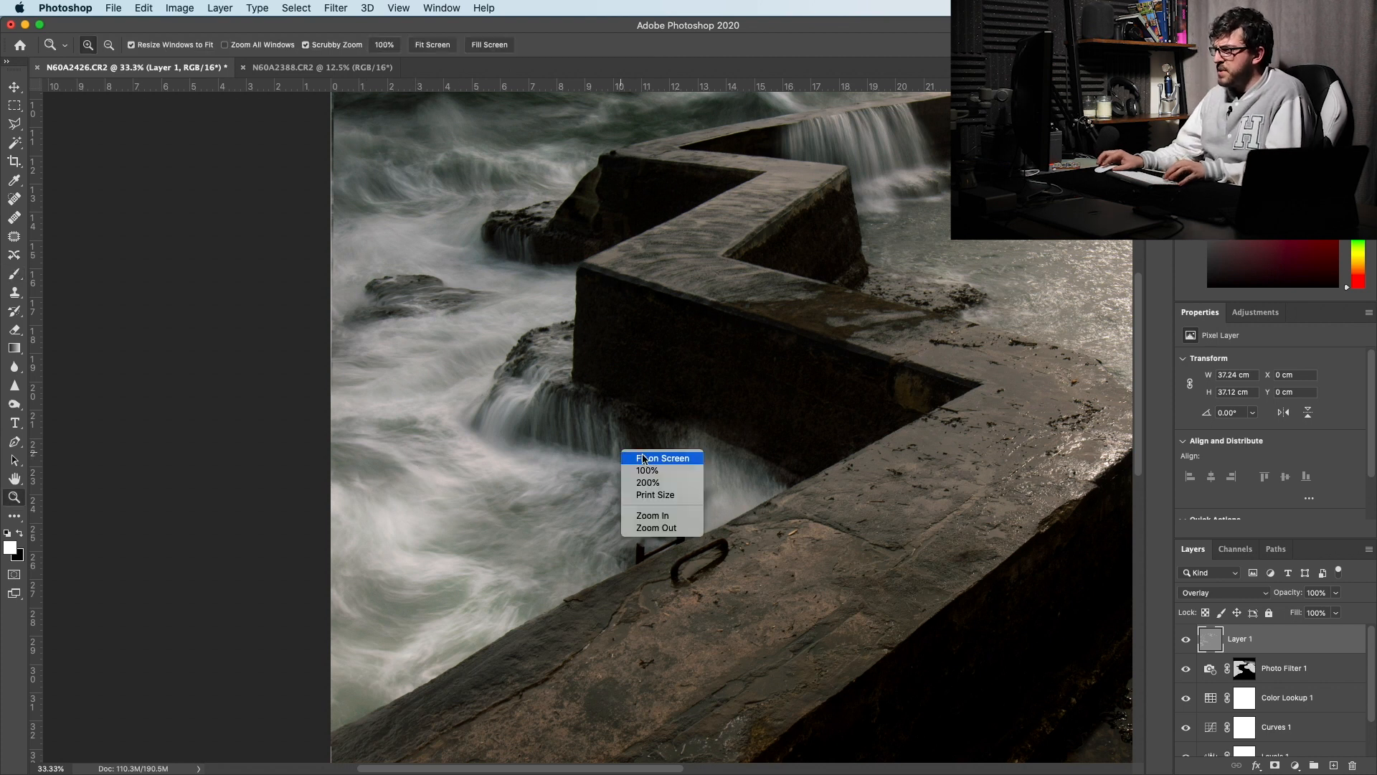
{"action": "left_click", "coordinate": [653, 461]}
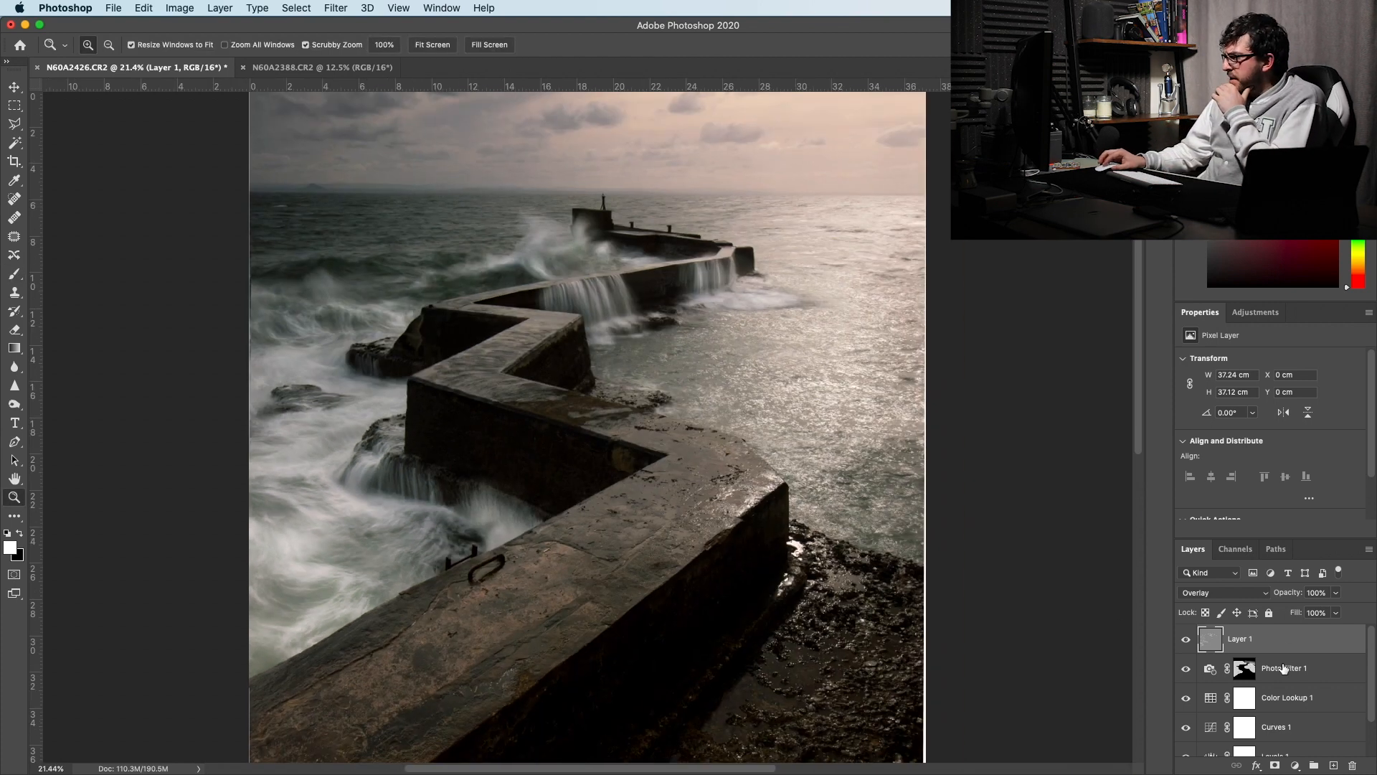
{"action": "left_click", "coordinate": [1185, 640]}
{"action": "left_click", "coordinate": [1186, 639]}
{"action": "left_click", "coordinate": [1186, 639]}
{"action": "left_click", "coordinate": [1186, 640]}
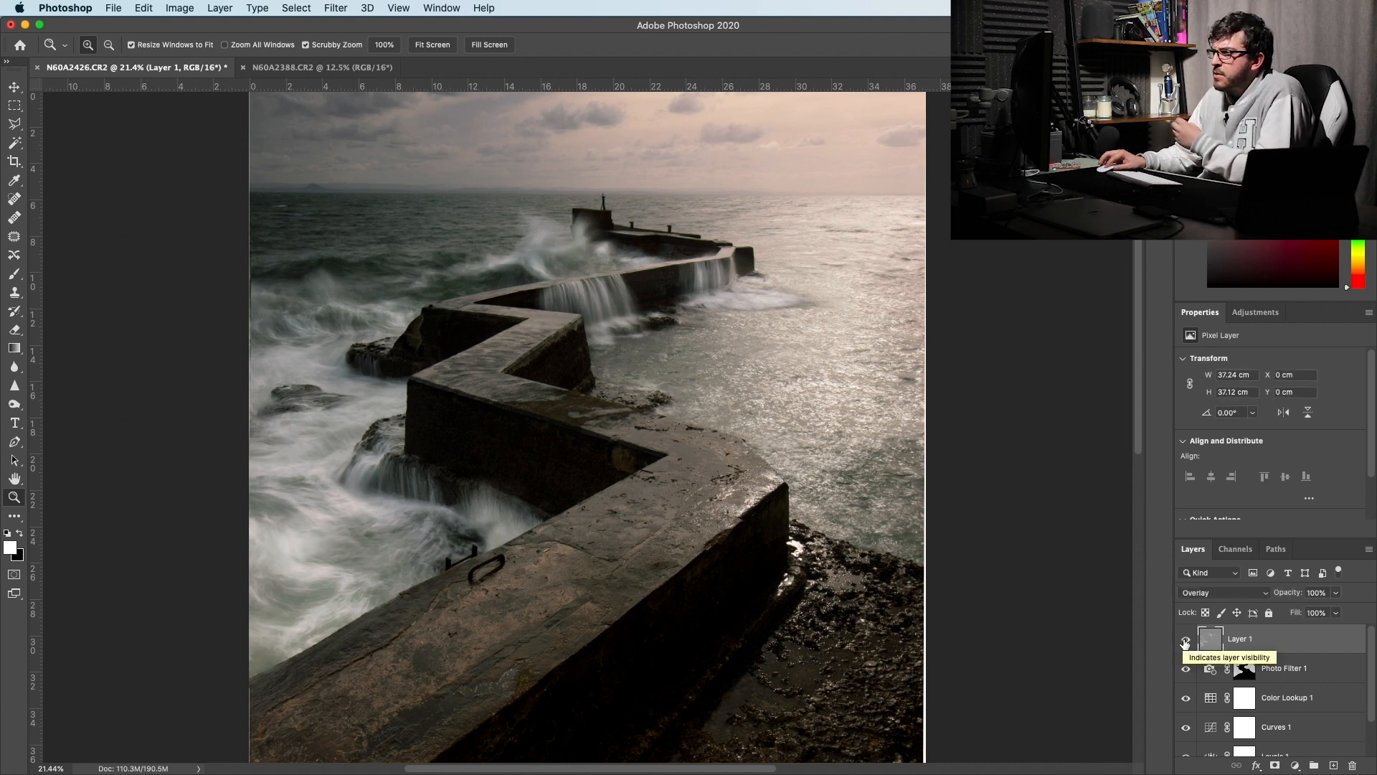
{"action": "left_click", "coordinate": [1186, 640]}
{"action": "left_click", "coordinate": [1186, 639]}
{"action": "left_click", "coordinate": [1186, 640]}
{"action": "left_click", "coordinate": [1185, 640]}
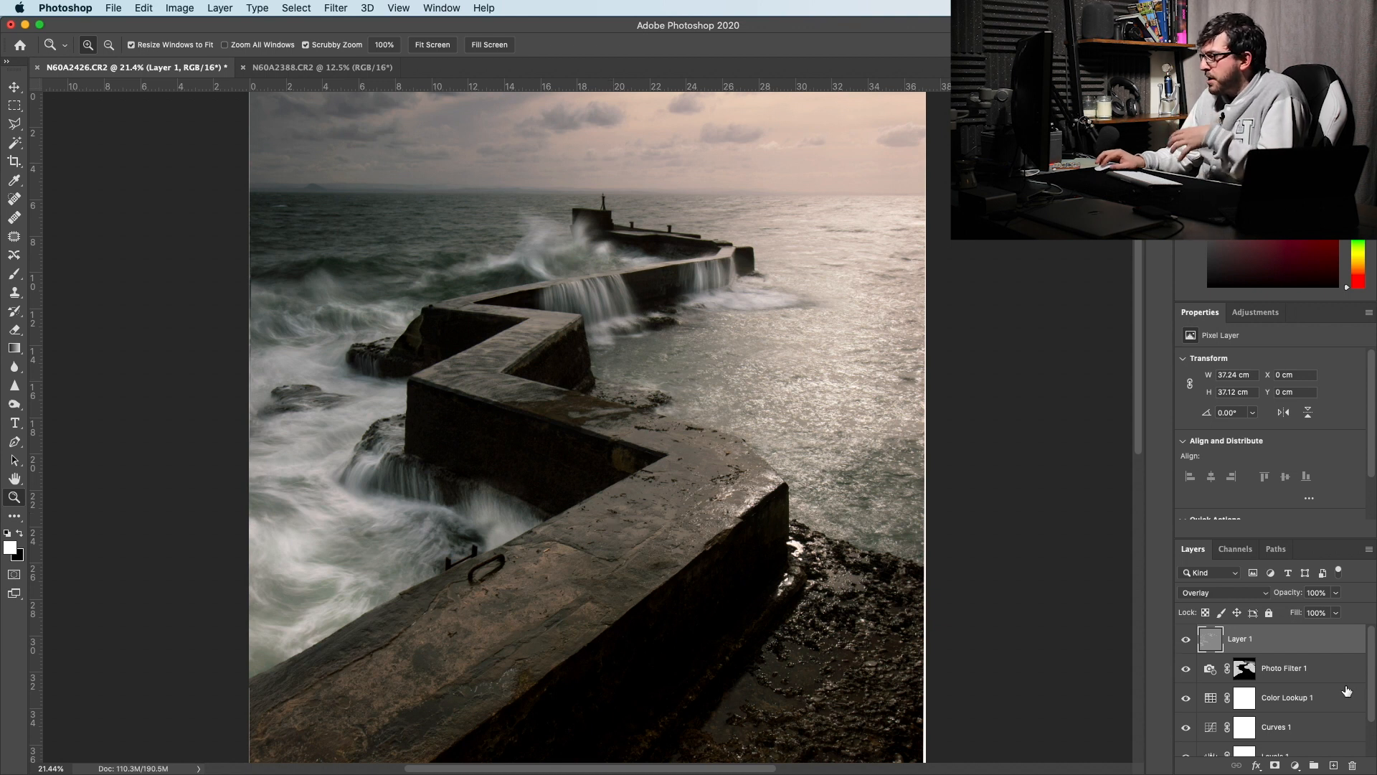
- Brighten the pier's top surface along its zigzag with white strokes on Layer 1, using brush sizes of 160, 268 and 124 px
{"action": "key", "text": "b"}
{"action": "right_click", "coordinate": [402, 416]}
{"action": "type", "text": "160"}
{"action": "key", "text": "Return"}
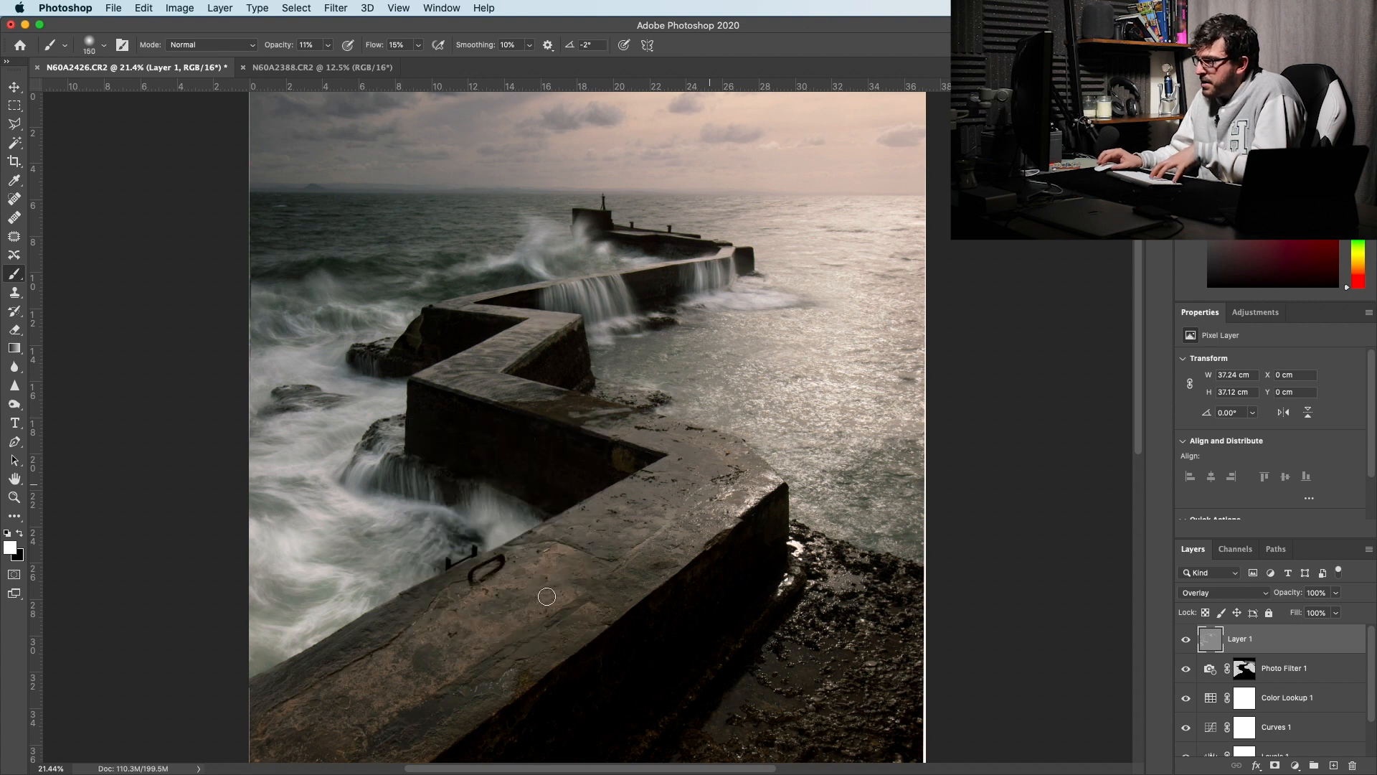
{"action": "right_click", "coordinate": [626, 583]}
{"action": "mouse_move", "coordinate": [684, 471]}
{"action": "left_mouse_down"}
{"action": "mouse_move", "coordinate": [563, 563]}
{"action": "mouse_move", "coordinate": [706, 476]}
{"action": "mouse_move", "coordinate": [480, 588]}
{"action": "mouse_move", "coordinate": [675, 489]}
{"action": "mouse_move", "coordinate": [704, 492]}
{"action": "mouse_move", "coordinate": [671, 538]}
{"action": "mouse_move", "coordinate": [551, 616]}
{"action": "mouse_move", "coordinate": [706, 490]}
{"action": "mouse_move", "coordinate": [655, 511]}
{"action": "mouse_move", "coordinate": [695, 469]}
{"action": "mouse_move", "coordinate": [556, 516]}
{"action": "mouse_move", "coordinate": [443, 398]}
{"action": "mouse_move", "coordinate": [443, 379]}
{"action": "mouse_move", "coordinate": [559, 399]}
{"action": "mouse_move", "coordinate": [430, 371]}
{"action": "mouse_move", "coordinate": [678, 442]}
{"action": "mouse_move", "coordinate": [595, 419]}
{"action": "left_mouse_up"}
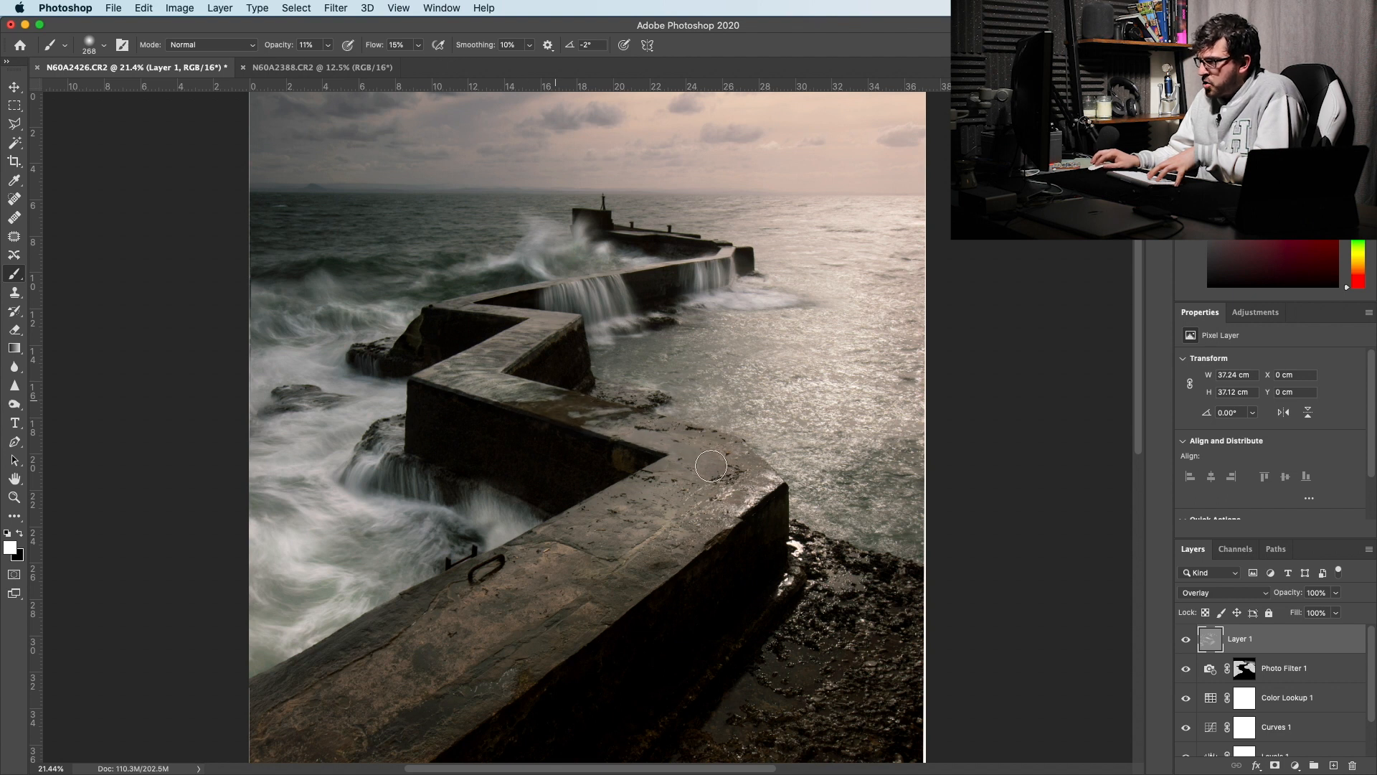
{"action": "mouse_move", "coordinate": [489, 358]}
{"action": "left_mouse_down"}
{"action": "mouse_move", "coordinate": [560, 311]}
{"action": "mouse_move", "coordinate": [495, 358]}
{"action": "mouse_move", "coordinate": [565, 327]}
{"action": "mouse_move", "coordinate": [437, 305]}
{"action": "mouse_move", "coordinate": [540, 318]}
{"action": "mouse_move", "coordinate": [437, 378]}
{"action": "mouse_move", "coordinate": [803, 476]}
{"action": "mouse_move", "coordinate": [676, 427]}
{"action": "mouse_move", "coordinate": [772, 466]}
{"action": "mouse_move", "coordinate": [713, 512]}
{"action": "mouse_move", "coordinate": [728, 517]}
{"action": "mouse_move", "coordinate": [688, 554]}
{"action": "mouse_move", "coordinate": [710, 483]}
{"action": "mouse_move", "coordinate": [525, 593]}
{"action": "mouse_move", "coordinate": [417, 617]}
{"action": "mouse_move", "coordinate": [514, 571]}
{"action": "mouse_move", "coordinate": [419, 639]}
{"action": "mouse_move", "coordinate": [448, 672]}
{"action": "mouse_move", "coordinate": [635, 567]}
{"action": "mouse_move", "coordinate": [605, 590]}
{"action": "mouse_move", "coordinate": [655, 443]}
{"action": "mouse_move", "coordinate": [456, 423]}
{"action": "mouse_move", "coordinate": [508, 322]}
{"action": "mouse_move", "coordinate": [700, 248]}
{"action": "left_mouse_up"}
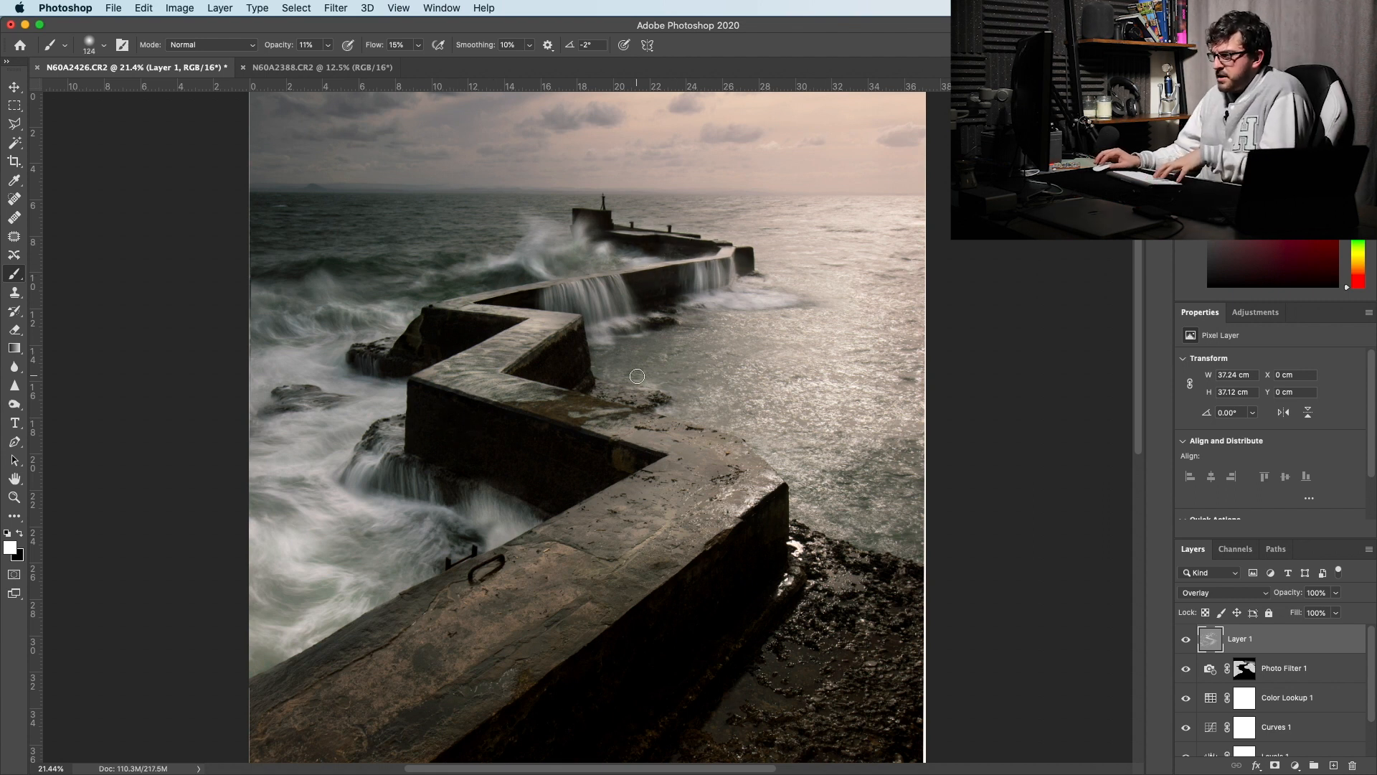
- Darken the area around the breaking wave near the pier's far end with black strokes, and compare the photo with and without Layer 1
{"action": "key", "text": "x"}
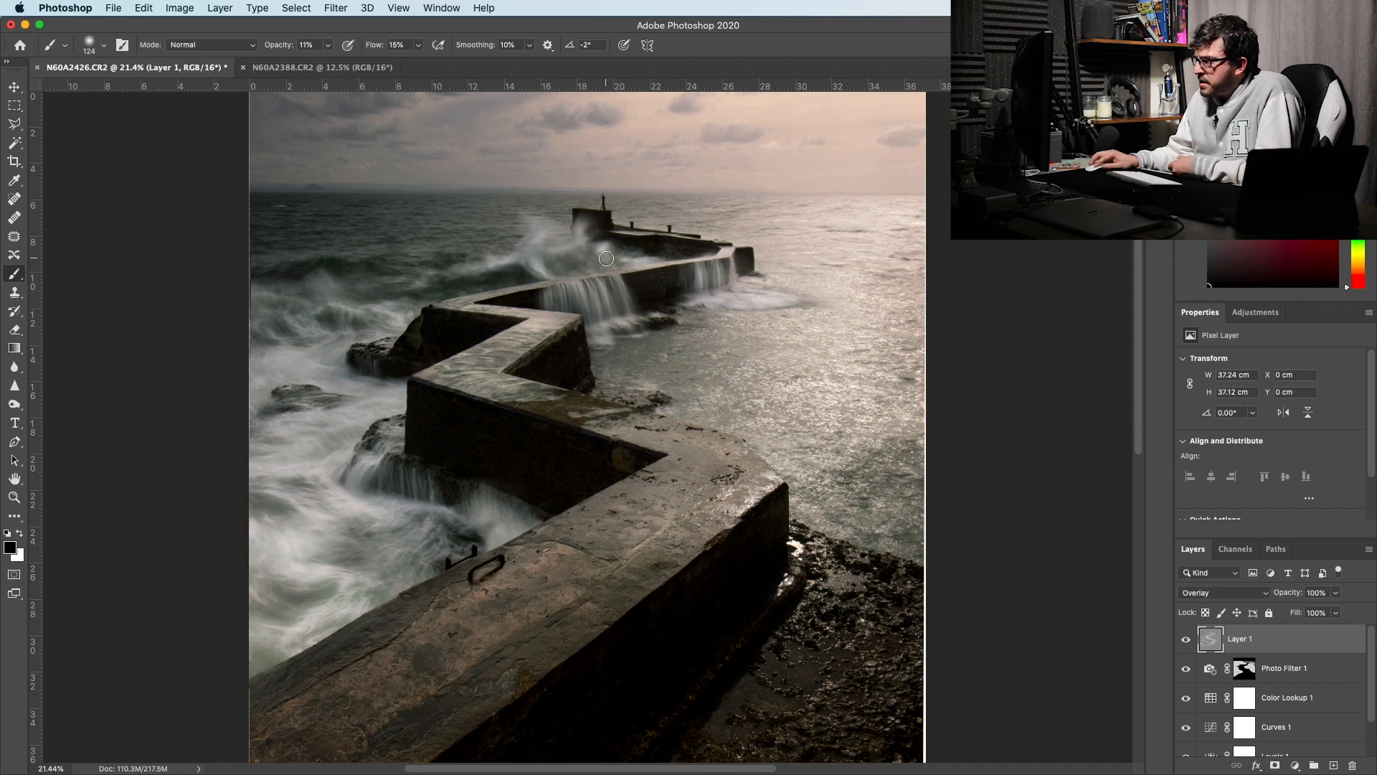
{"action": "mouse_move", "coordinate": [624, 245]}
{"action": "left_mouse_down"}
{"action": "mouse_move", "coordinate": [422, 264]}
{"action": "mouse_move", "coordinate": [437, 262]}
{"action": "left_mouse_up"}
{"action": "left_click", "coordinate": [1185, 643]}
{"action": "left_click", "coordinate": [1185, 643]}
{"action": "left_click", "coordinate": [1185, 643]}
{"action": "left_click", "coordinate": [1185, 642]}
{"action": "left_click", "coordinate": [1185, 643]}
{"action": "left_click", "coordinate": [1185, 642]}
{"action": "left_click", "coordinate": [1185, 642]}
{"action": "left_click", "coordinate": [1185, 643]}
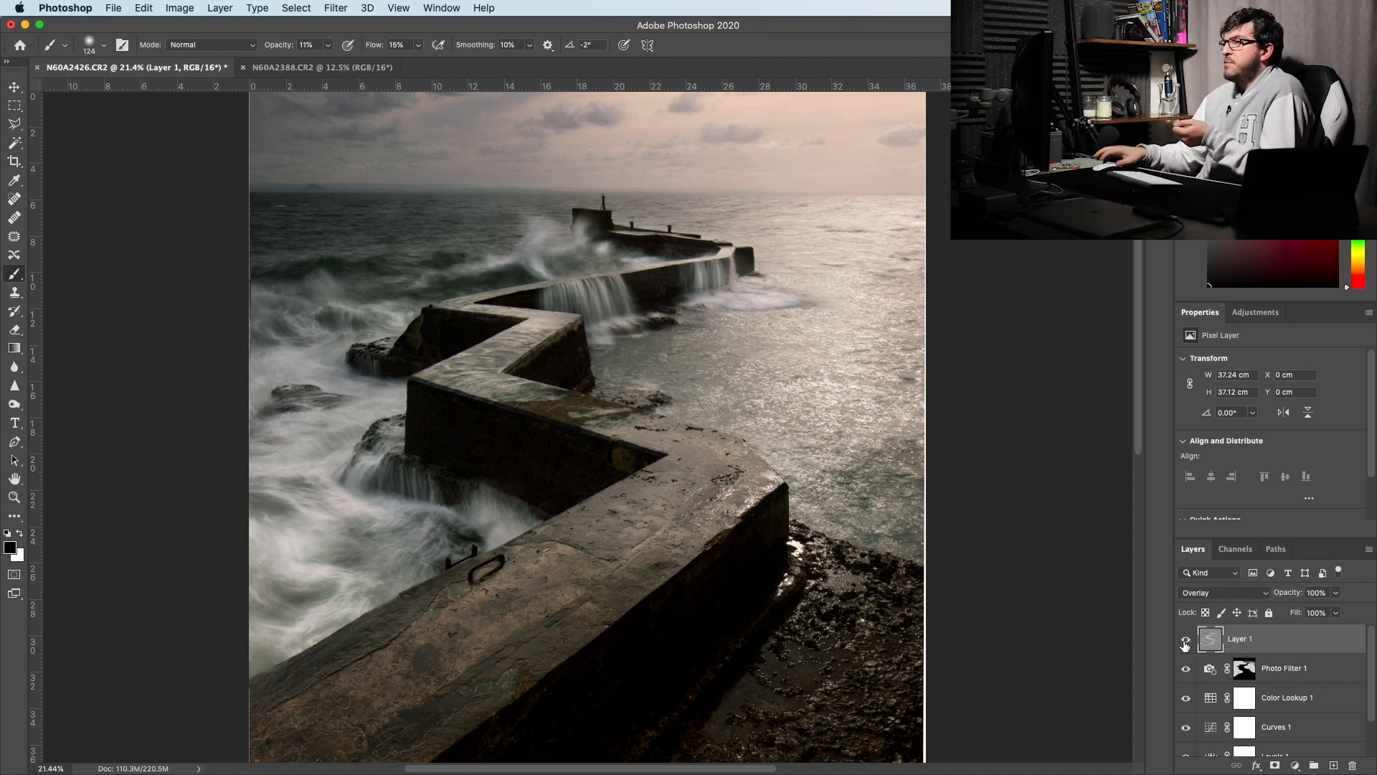
- Set Layer 1's opacity to 60% and compare the photo with and without the softened dodging and burning
{"action": "left_click", "coordinate": [1336, 594]}
{"action": "left_click_drag", "start_coordinate": [1312, 612], "coordinate": [1315, 614]}
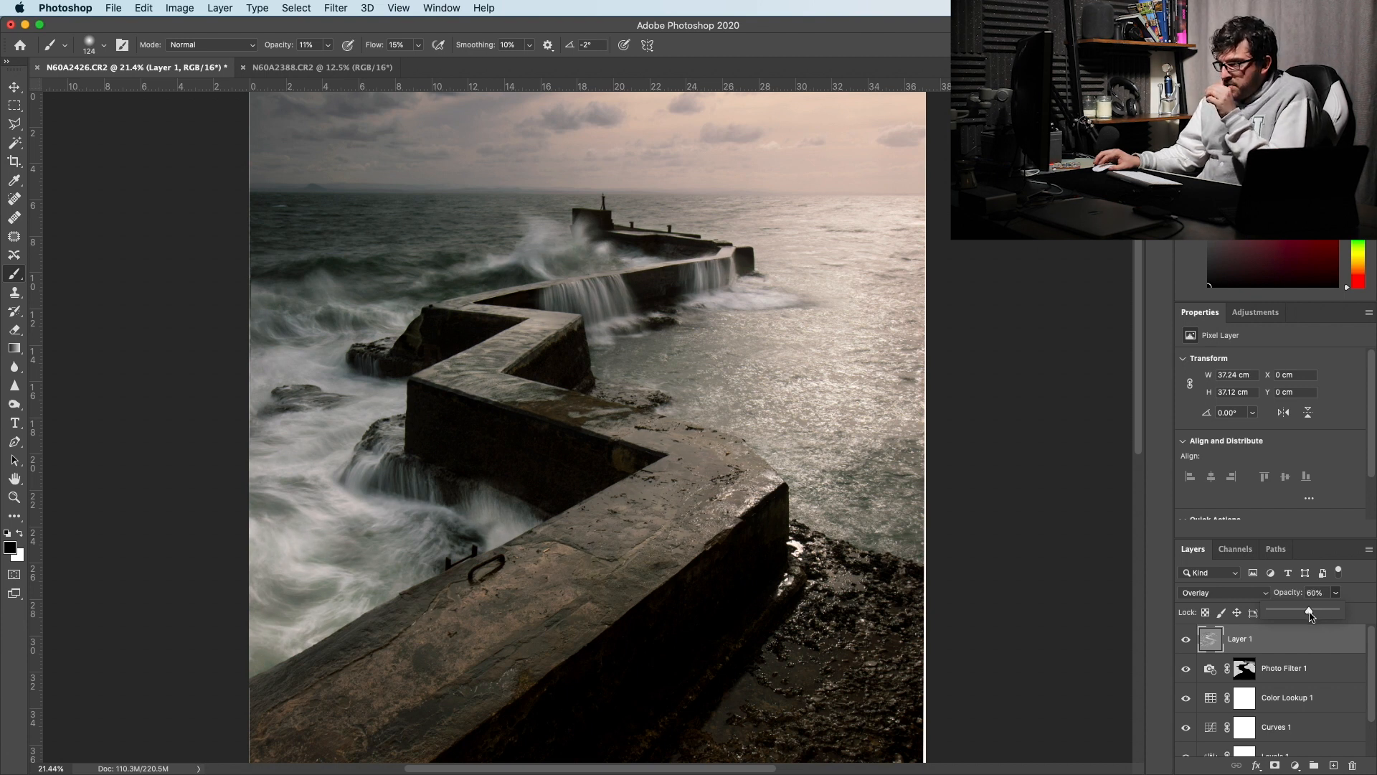
{"action": "left_click", "coordinate": [1186, 640]}
{"action": "left_click", "coordinate": [1186, 640]}
{"action": "left_click", "coordinate": [1186, 640]}
{"action": "left_click", "coordinate": [1186, 640]}
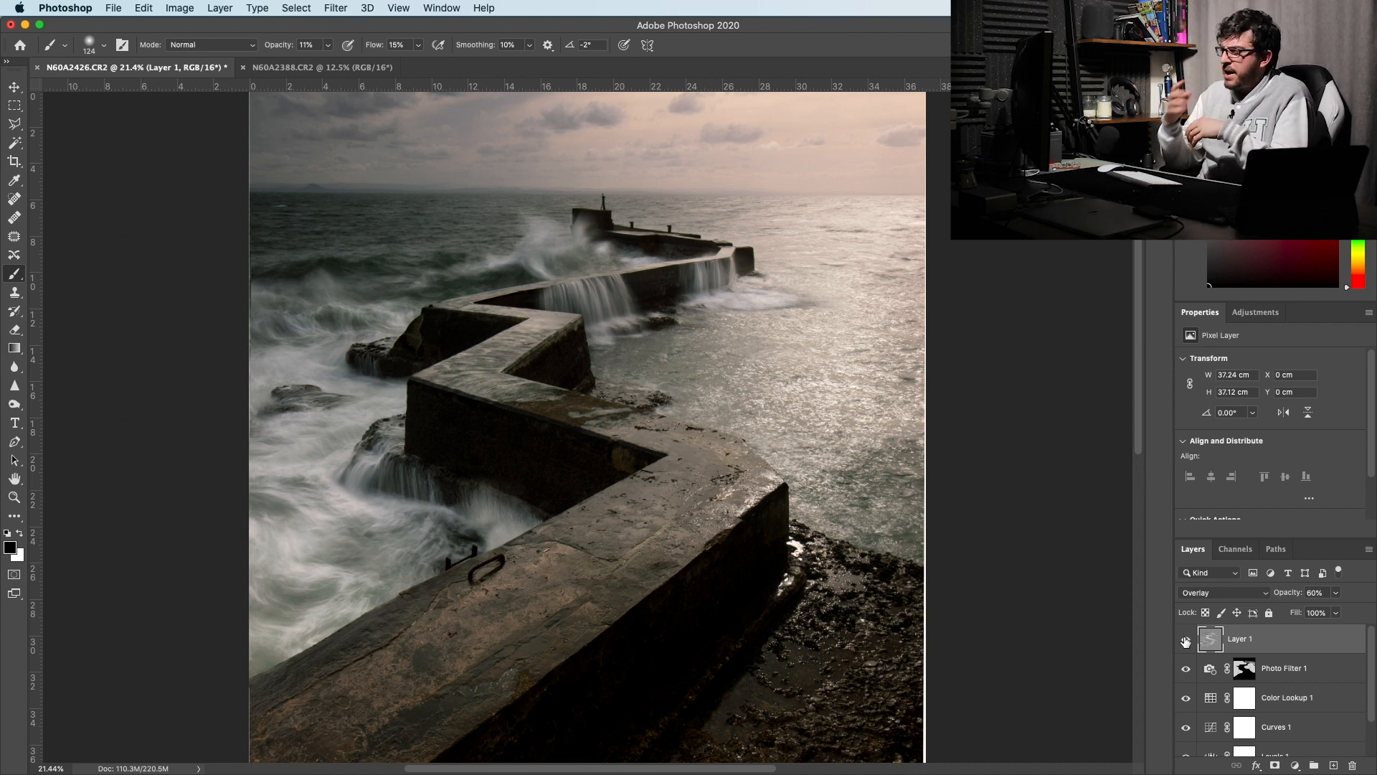
{"action": "left_click", "coordinate": [1186, 639]}
{"action": "left_click", "coordinate": [1186, 639]}
{"action": "left_click", "coordinate": [1186, 640]}
{"action": "left_click", "coordinate": [1186, 640]}
{"action": "left_click", "coordinate": [1186, 639]}
{"action": "left_click", "coordinate": [1186, 639]}
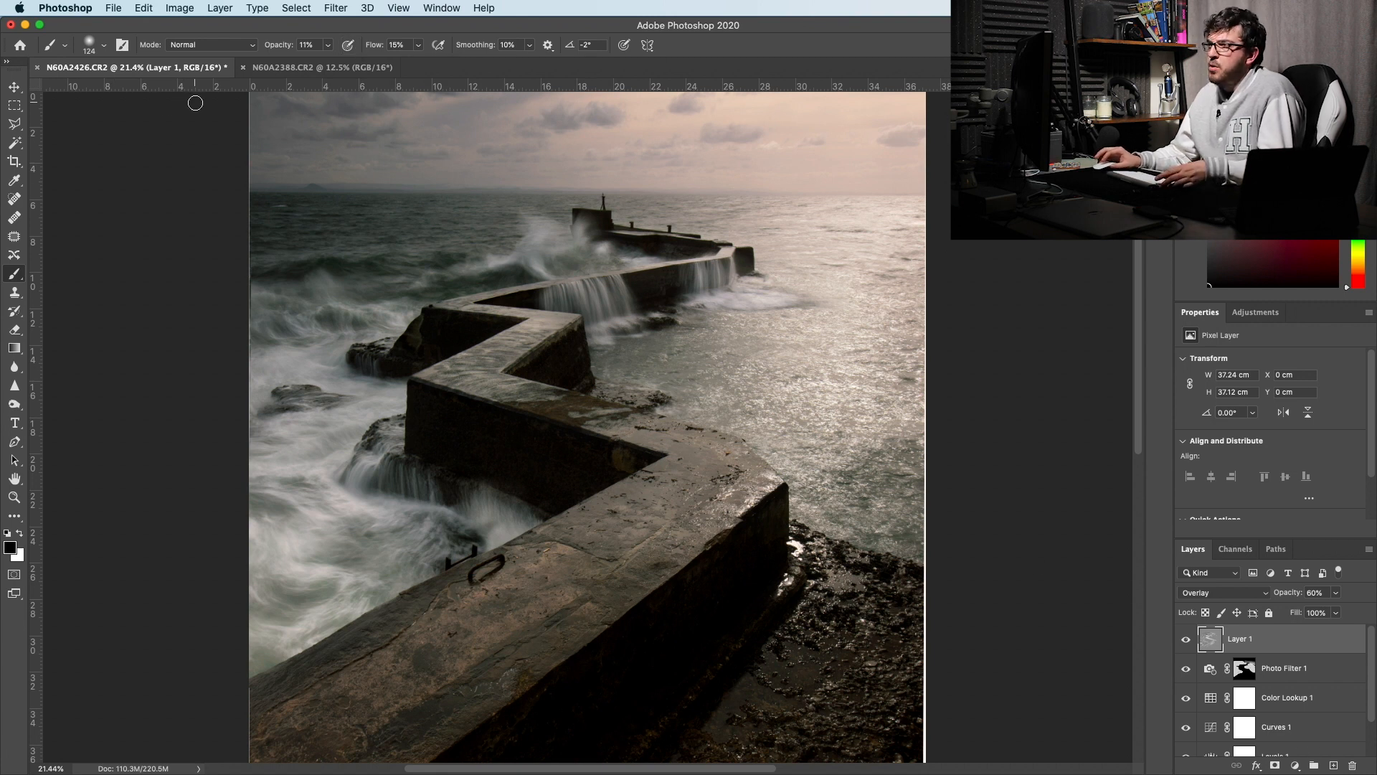
- Stamp all visible layers into a new layer on top and open it in the Camera Raw Filter
{"action": "left_click", "coordinate": [228, 7]}
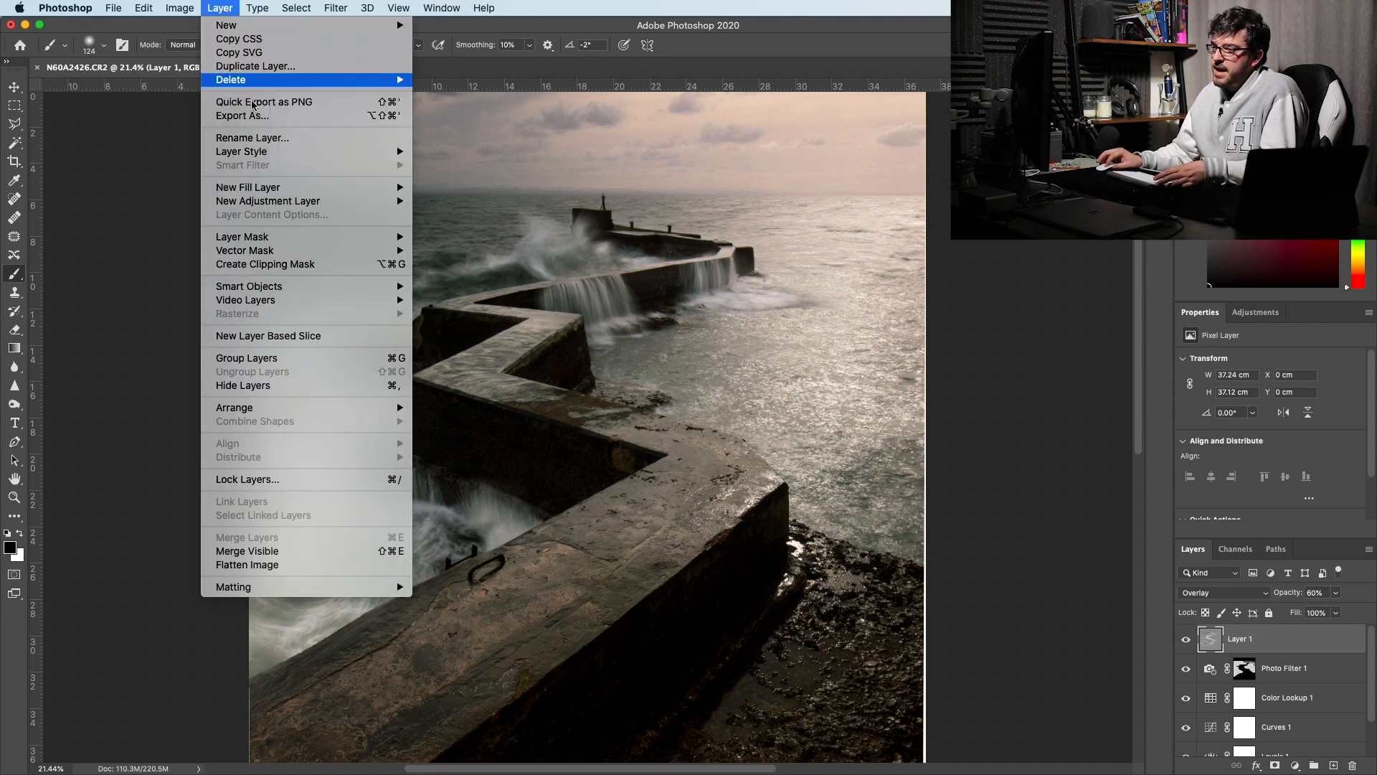
{"action": "left_click", "coordinate": [332, 552]}
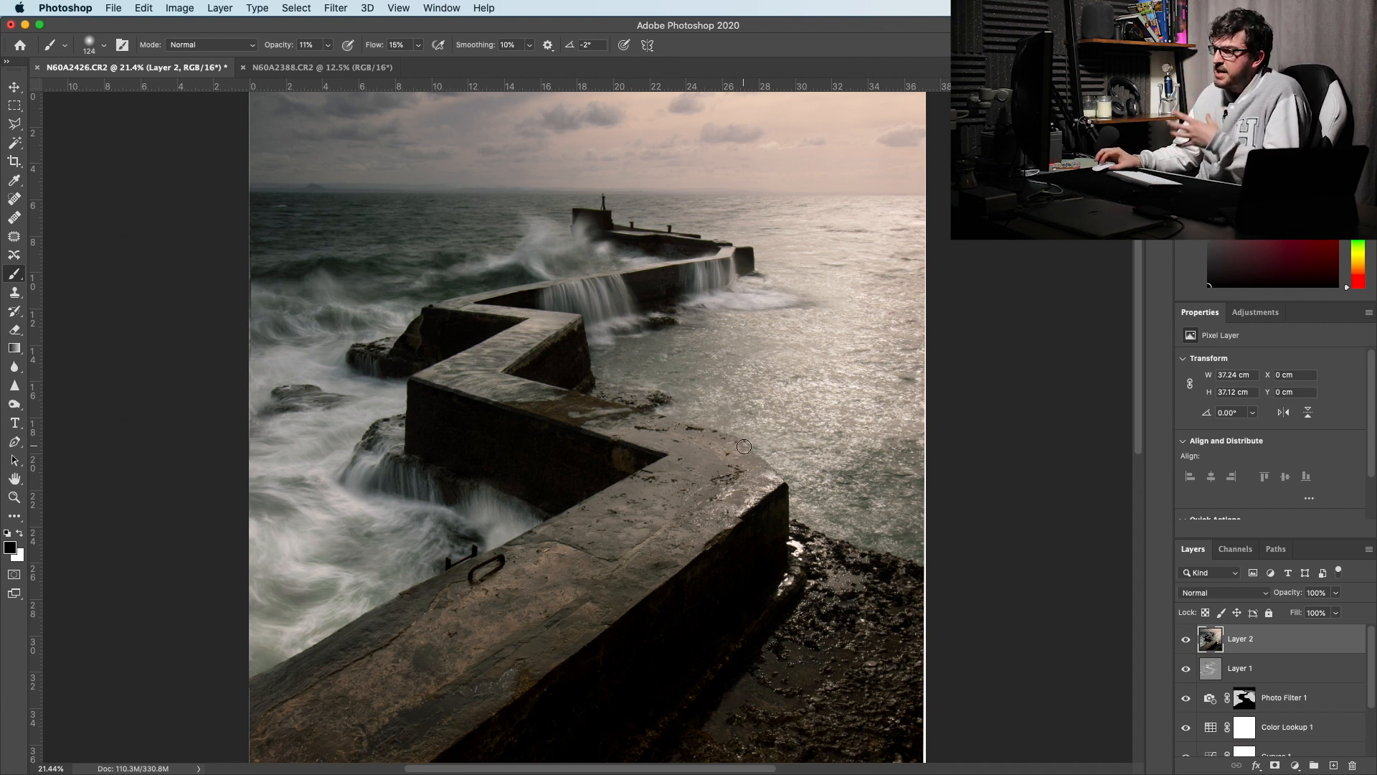
{"action": "left_click", "coordinate": [335, 8]}
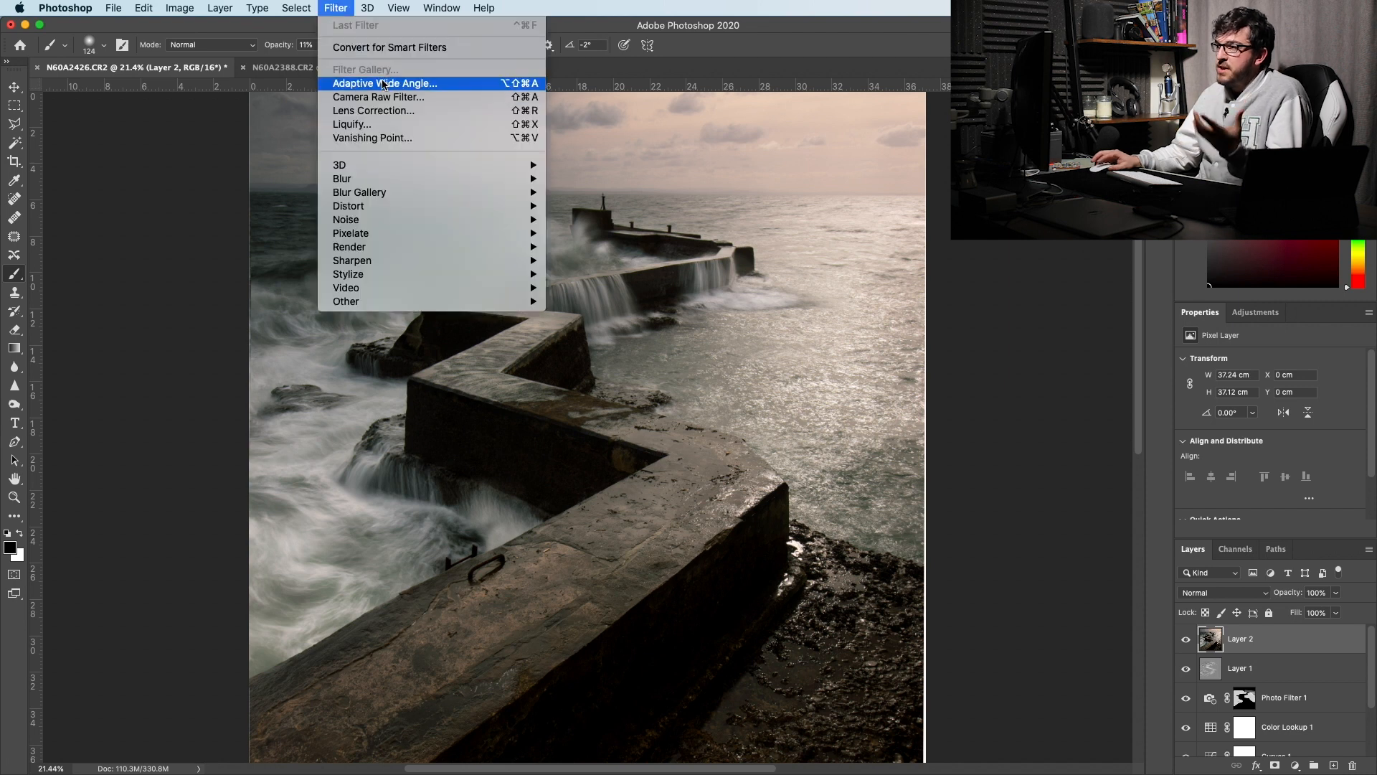
{"action": "left_click", "coordinate": [403, 100]}
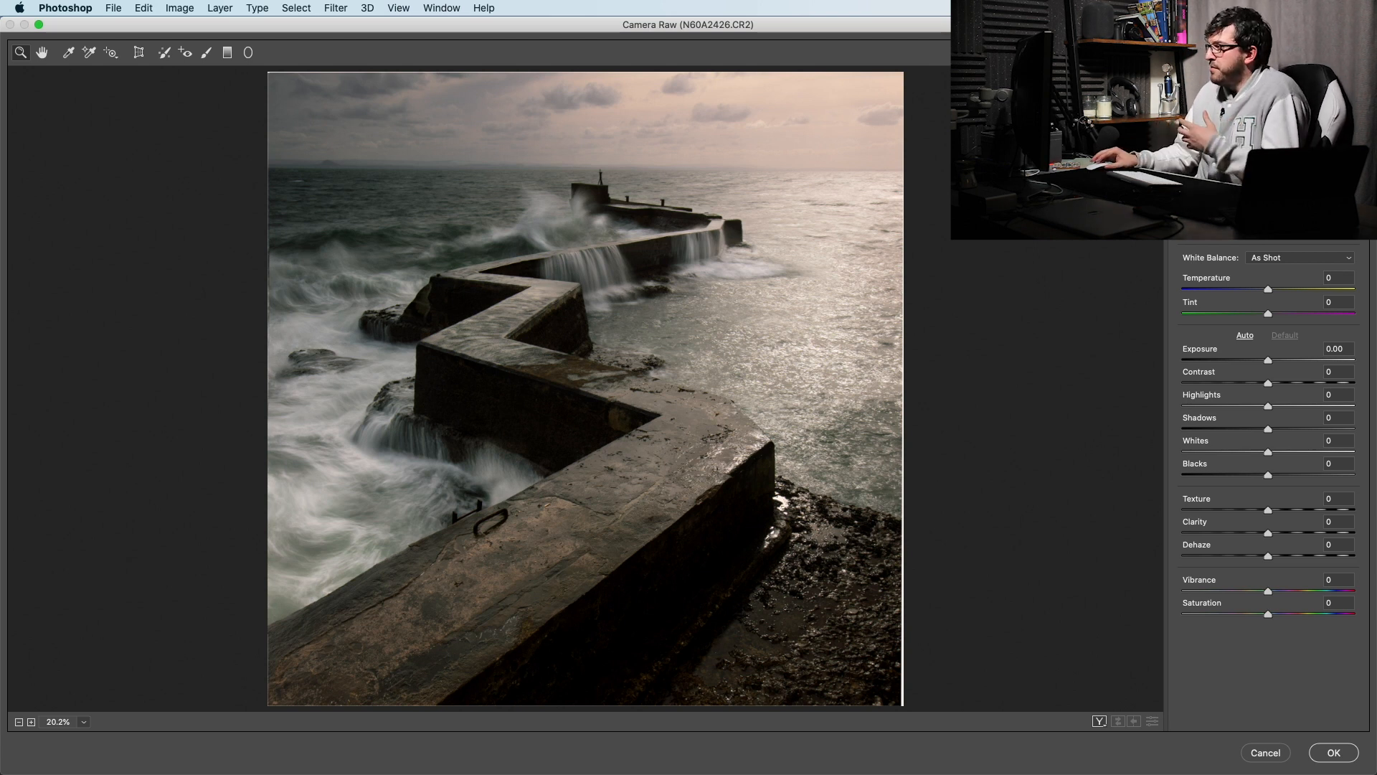
- Browse the VSCO Mobile Presets 01 - RAW collection and preview its looks on the pier photo
{"action": "key", "text": "super+alt+9"}
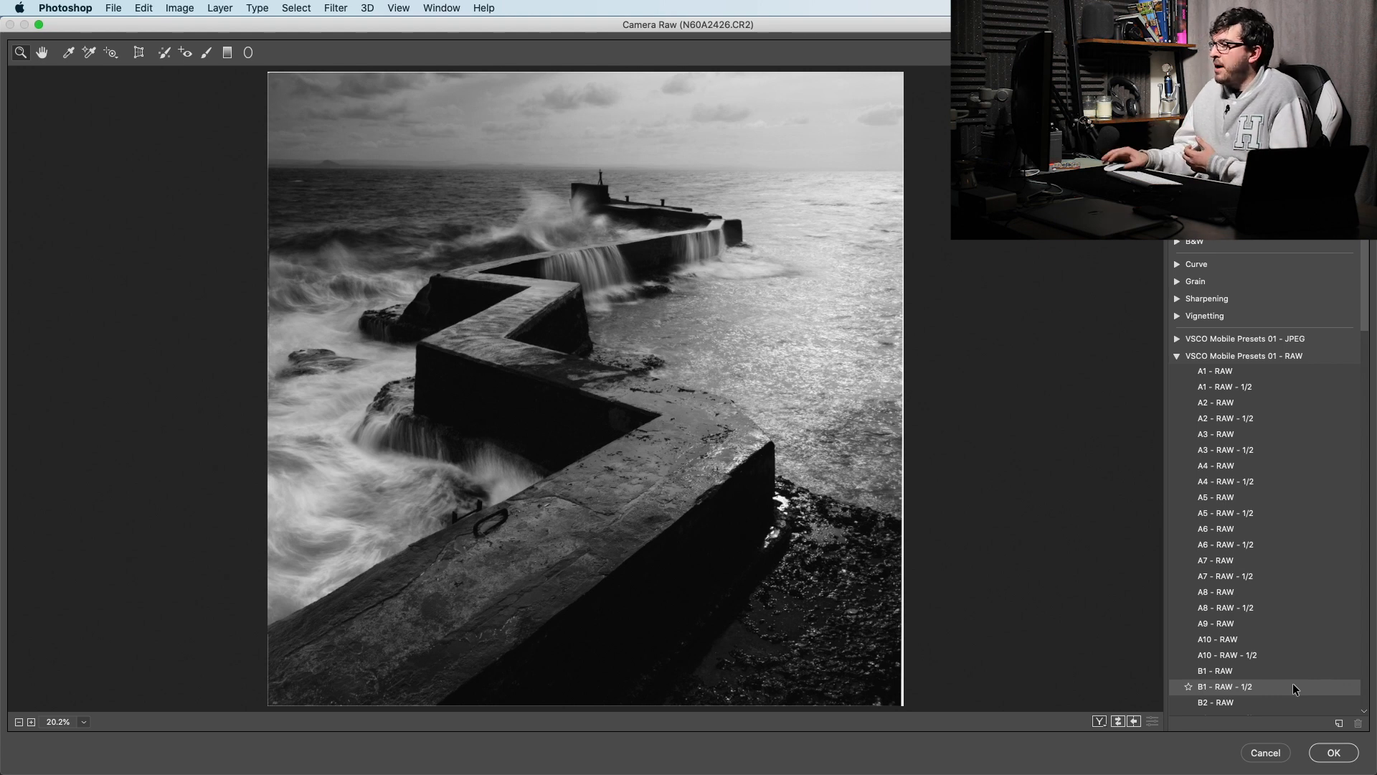
{"action": "scroll", "coordinate": [1295, 680], "scroll_direction": "down", "scroll_amount": 10}
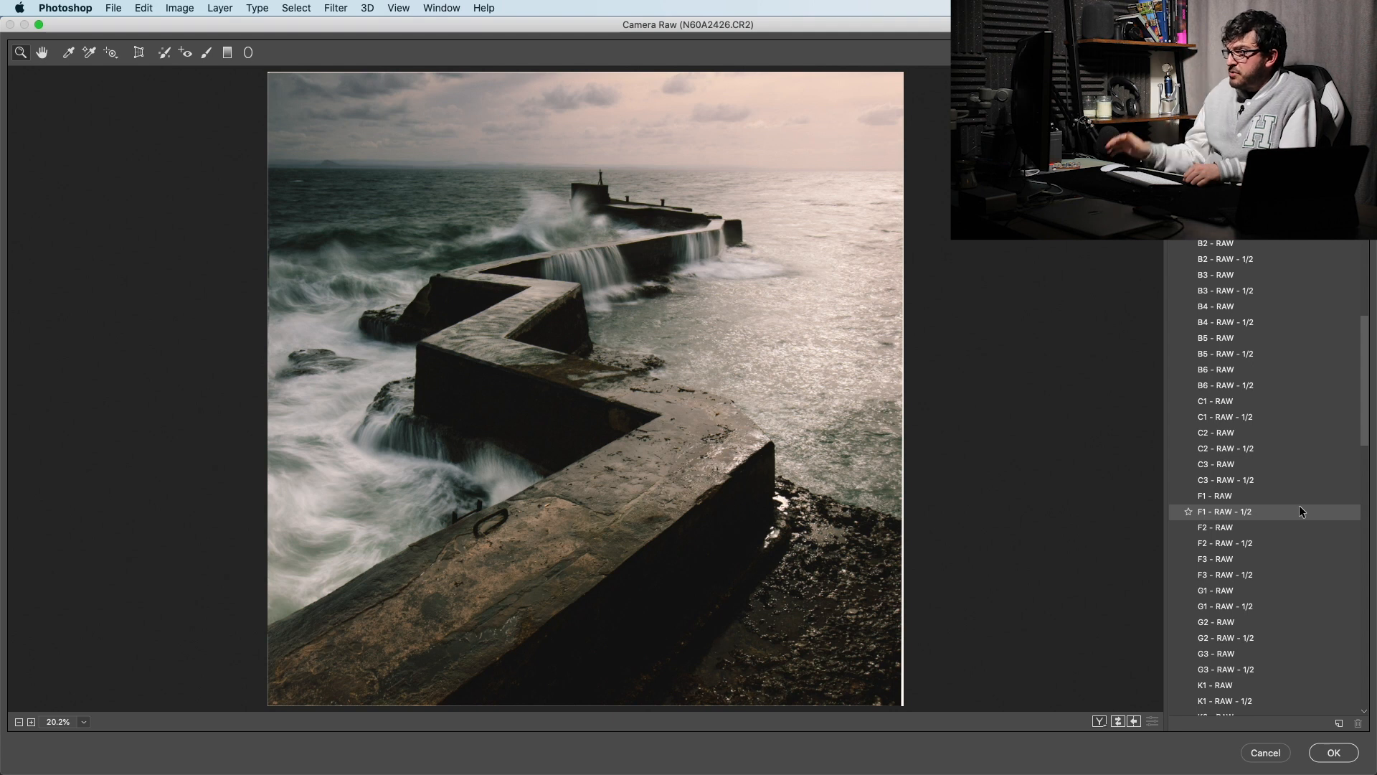
{"action": "scroll", "coordinate": [1299, 505], "scroll_direction": "up", "scroll_amount": 10}
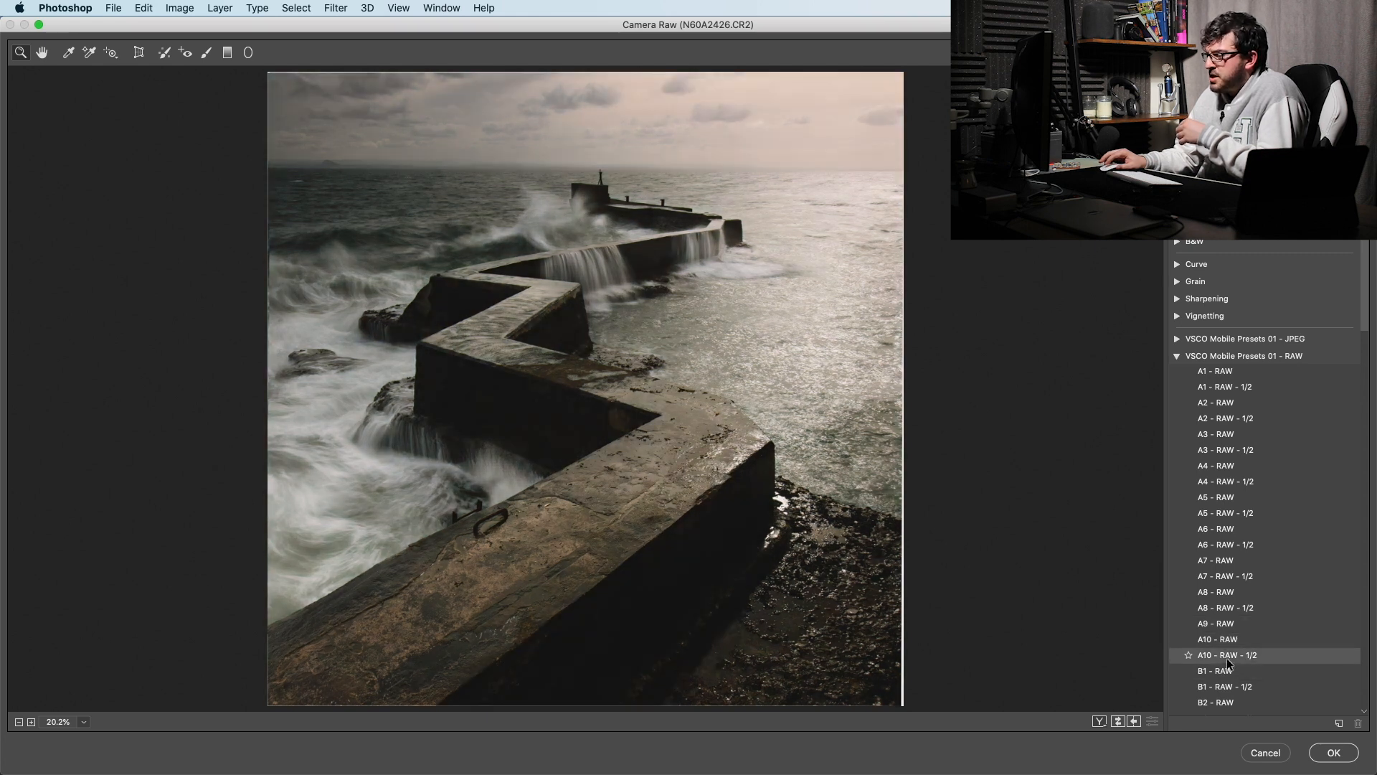
{"action": "scroll", "coordinate": [1255, 502], "scroll_direction": "down", "scroll_amount": 10}
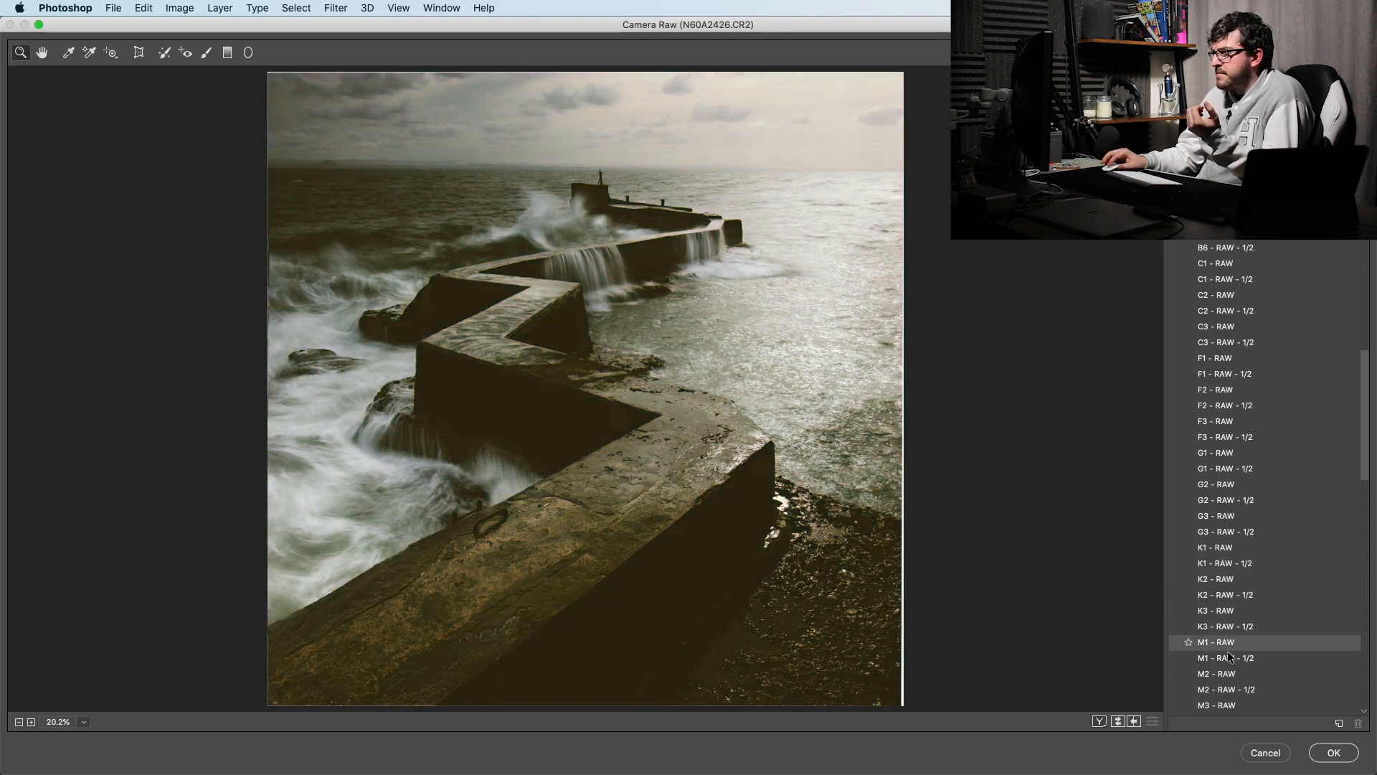
{"action": "scroll", "coordinate": [1231, 650], "scroll_direction": "down", "scroll_amount": 3}
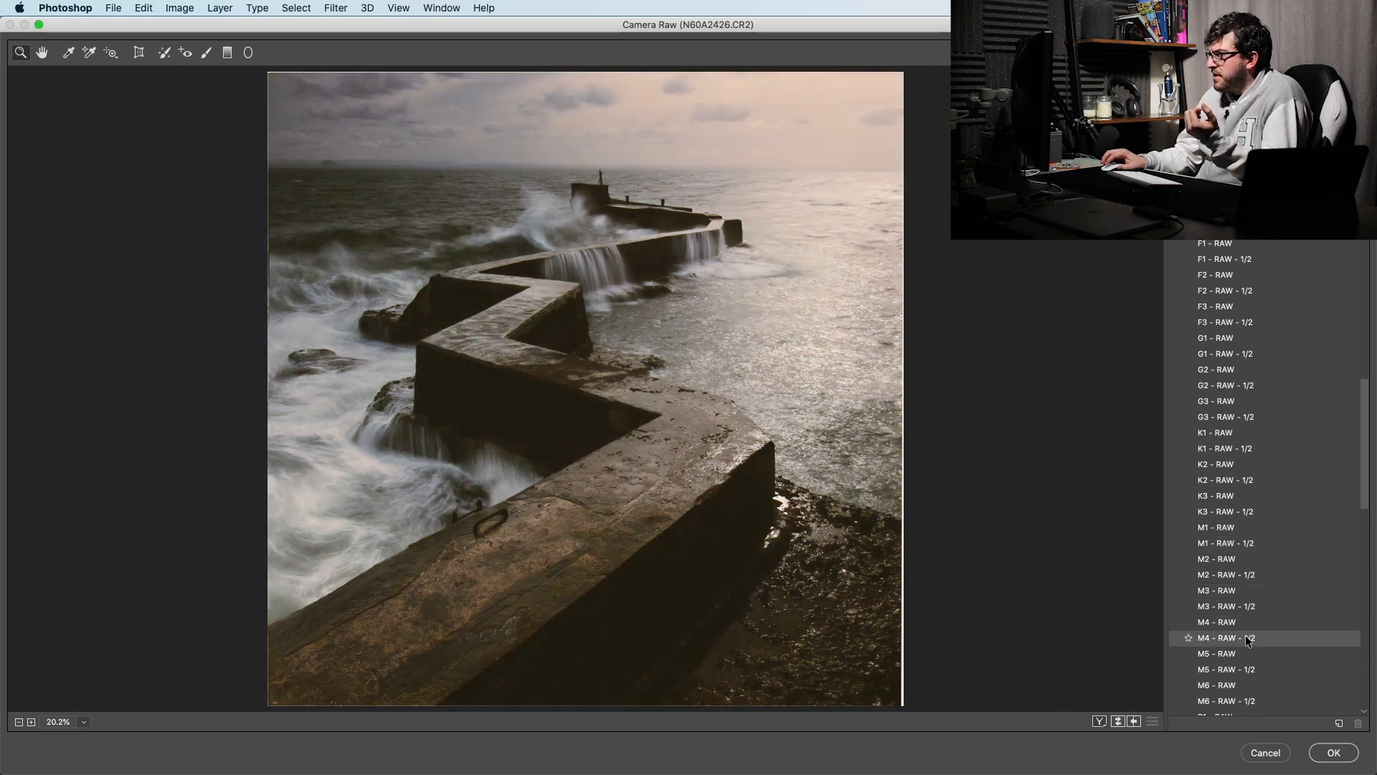
{"action": "scroll", "coordinate": [1246, 635], "scroll_direction": "down", "scroll_amount": 2}
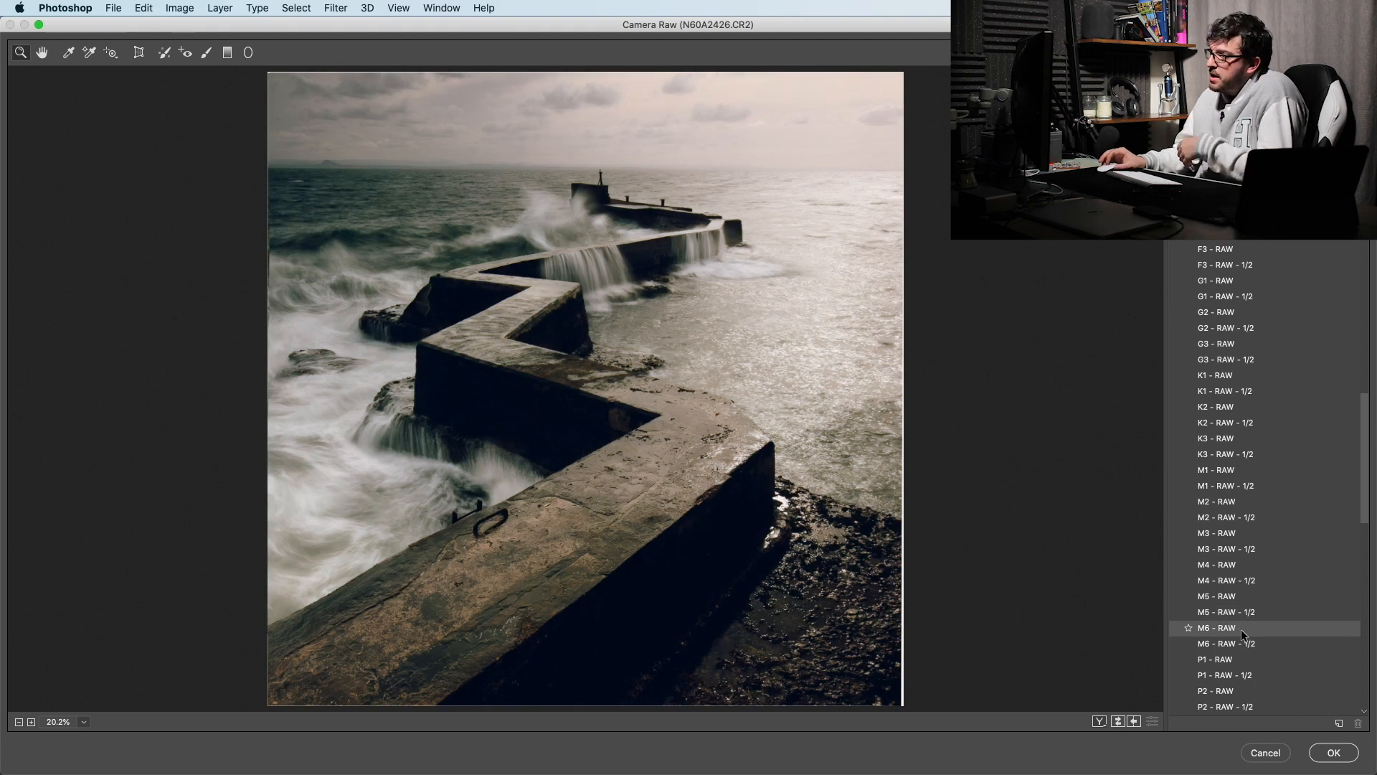
{"action": "scroll", "coordinate": [1237, 615], "scroll_direction": "down", "scroll_amount": 3}
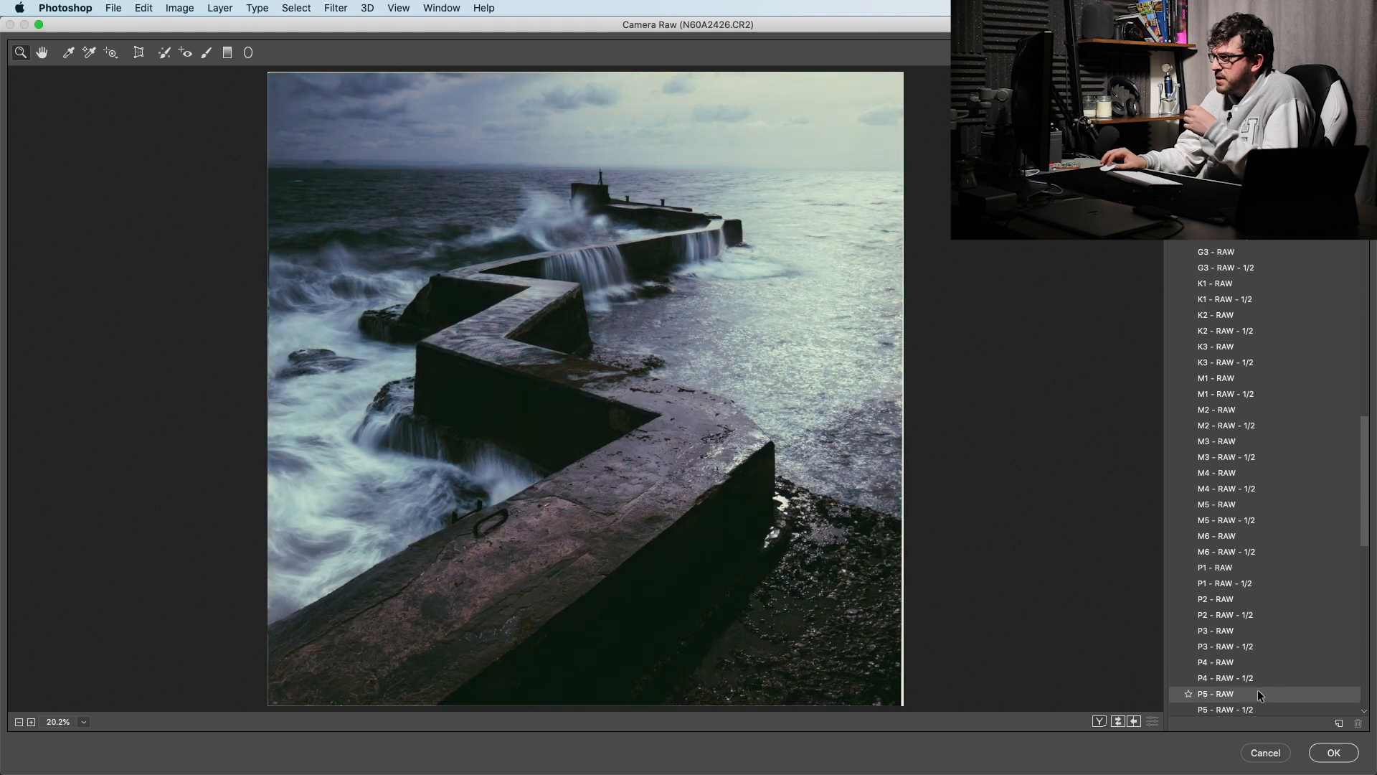
{"action": "scroll", "coordinate": [1258, 631], "scroll_direction": "down", "scroll_amount": 5}
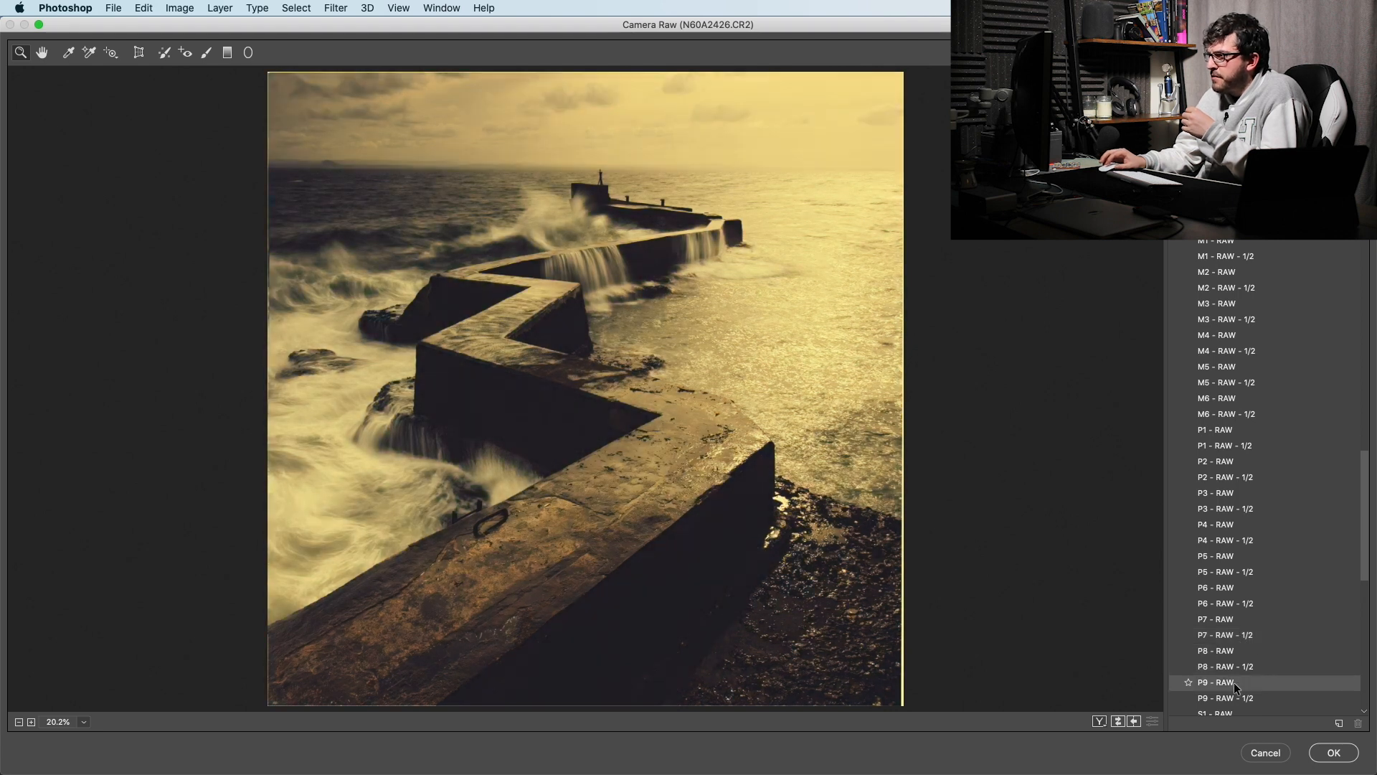
{"action": "scroll", "coordinate": [1238, 692], "scroll_direction": "down", "scroll_amount": 6}
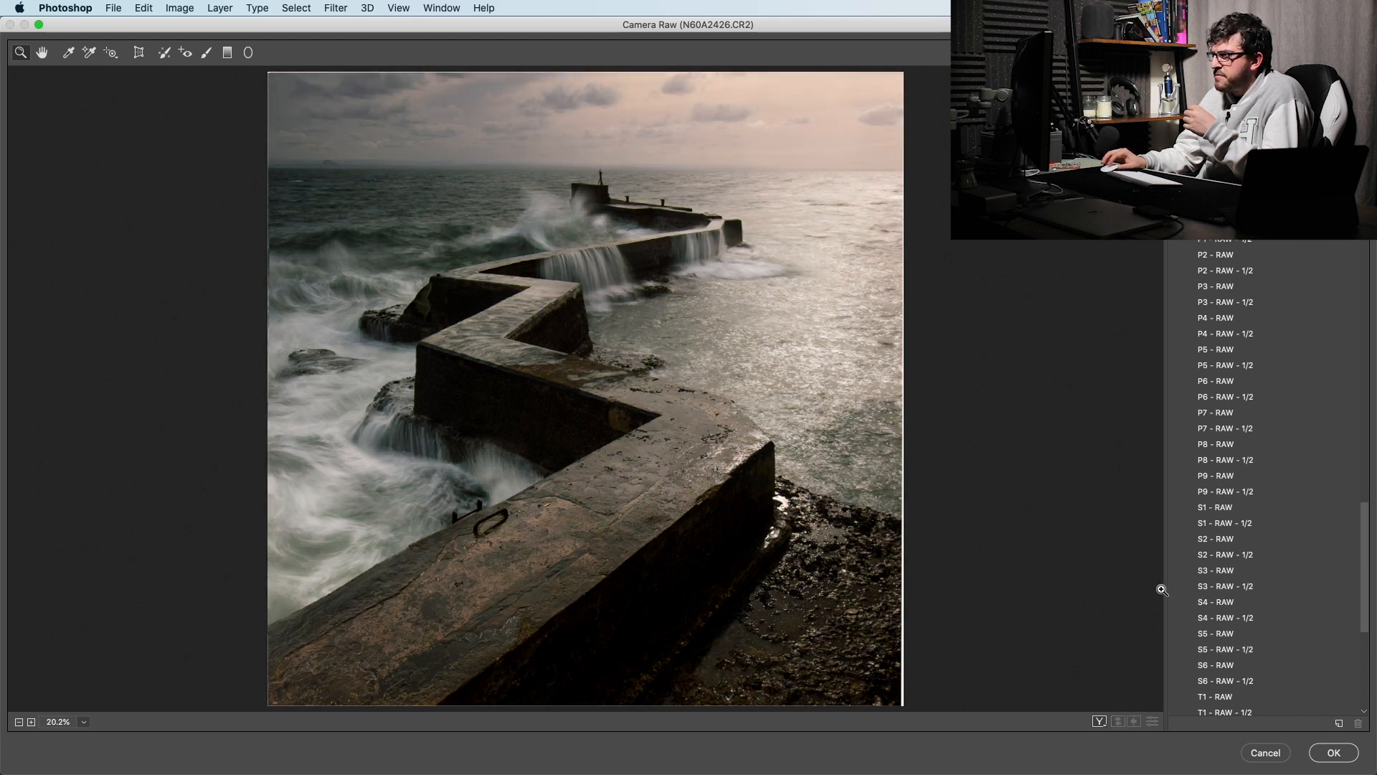
{"action": "left_click", "coordinate": [1211, 599]}
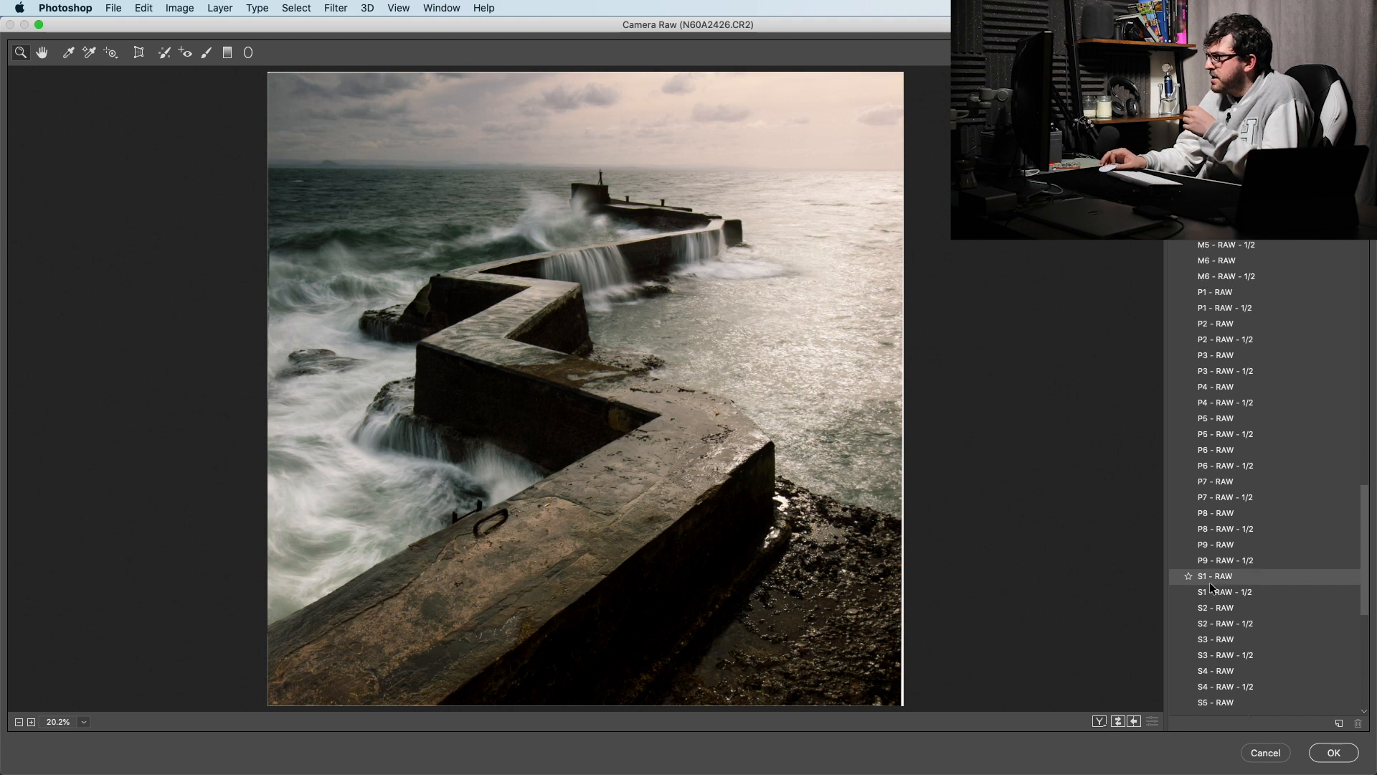
{"action": "scroll", "coordinate": [1209, 587], "scroll_direction": "up", "scroll_amount": 10}
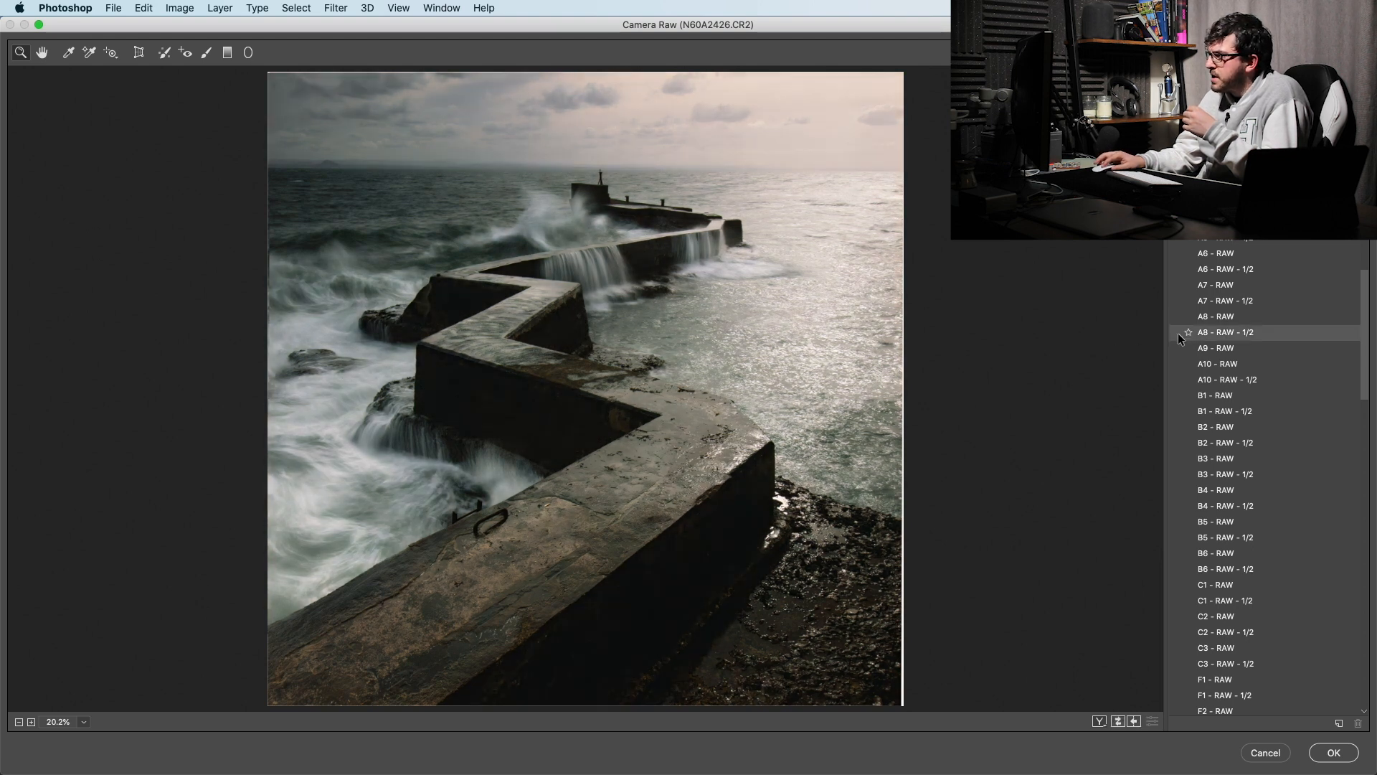
- Apply the A8 - RAW - 1/2 preset to the stamped layer and set that layer's opacity to 47%
{"action": "left_click", "coordinate": [1178, 333]}
{"action": "left_click", "coordinate": [1336, 751]}
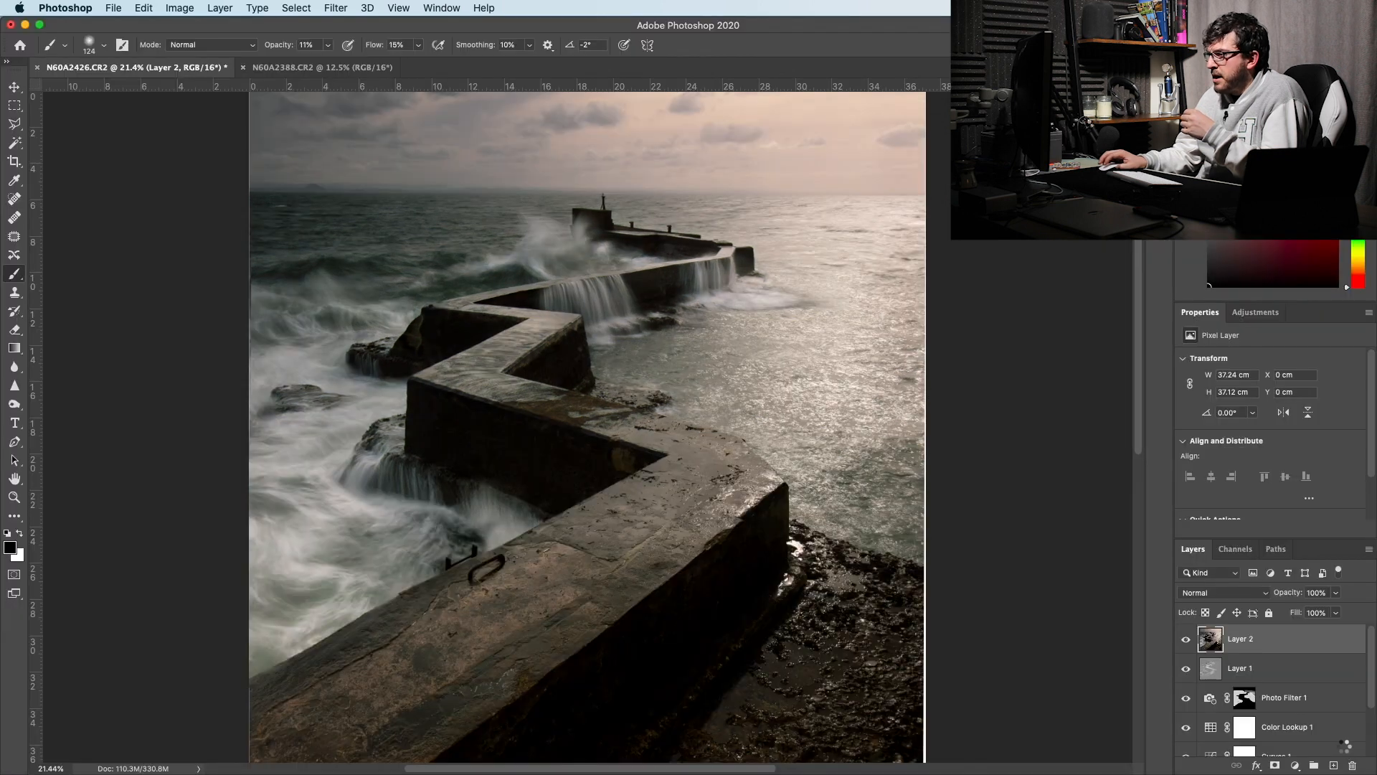
{"action": "left_click", "coordinate": [1339, 597]}
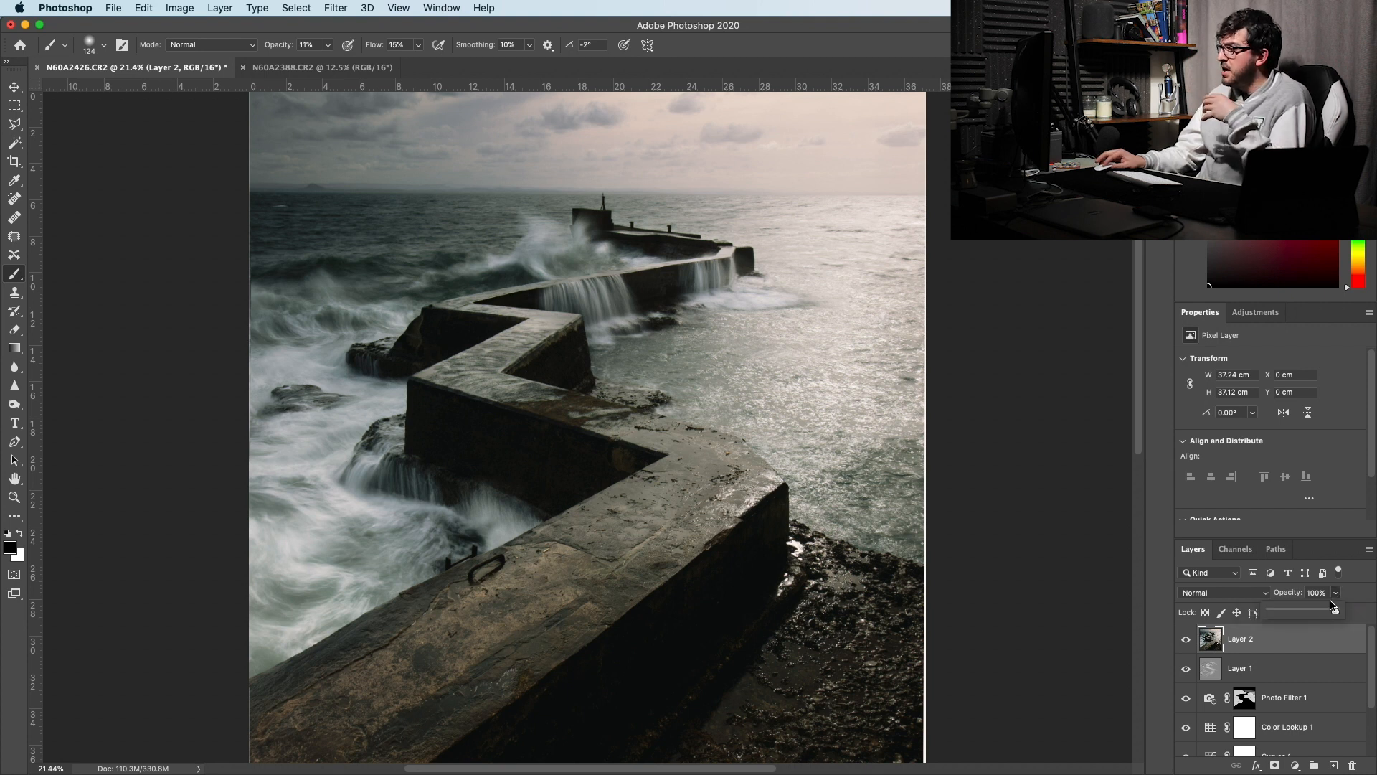
{"action": "left_click_drag", "start_coordinate": [1338, 610], "coordinate": [1302, 615]}
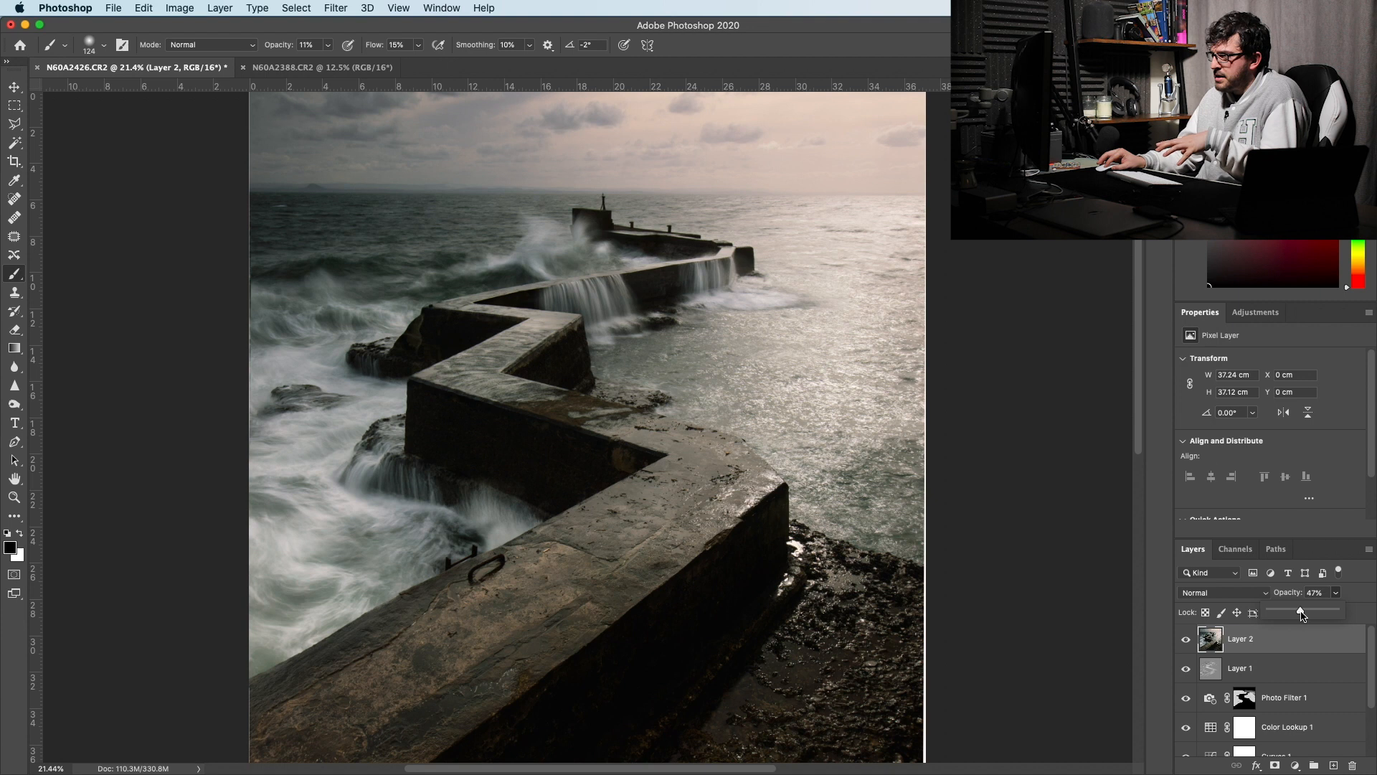
- Set Layer 2's opacity to 60% and give the layer a mask
{"action": "left_click_drag", "start_coordinate": [1303, 611], "coordinate": [1310, 611]}
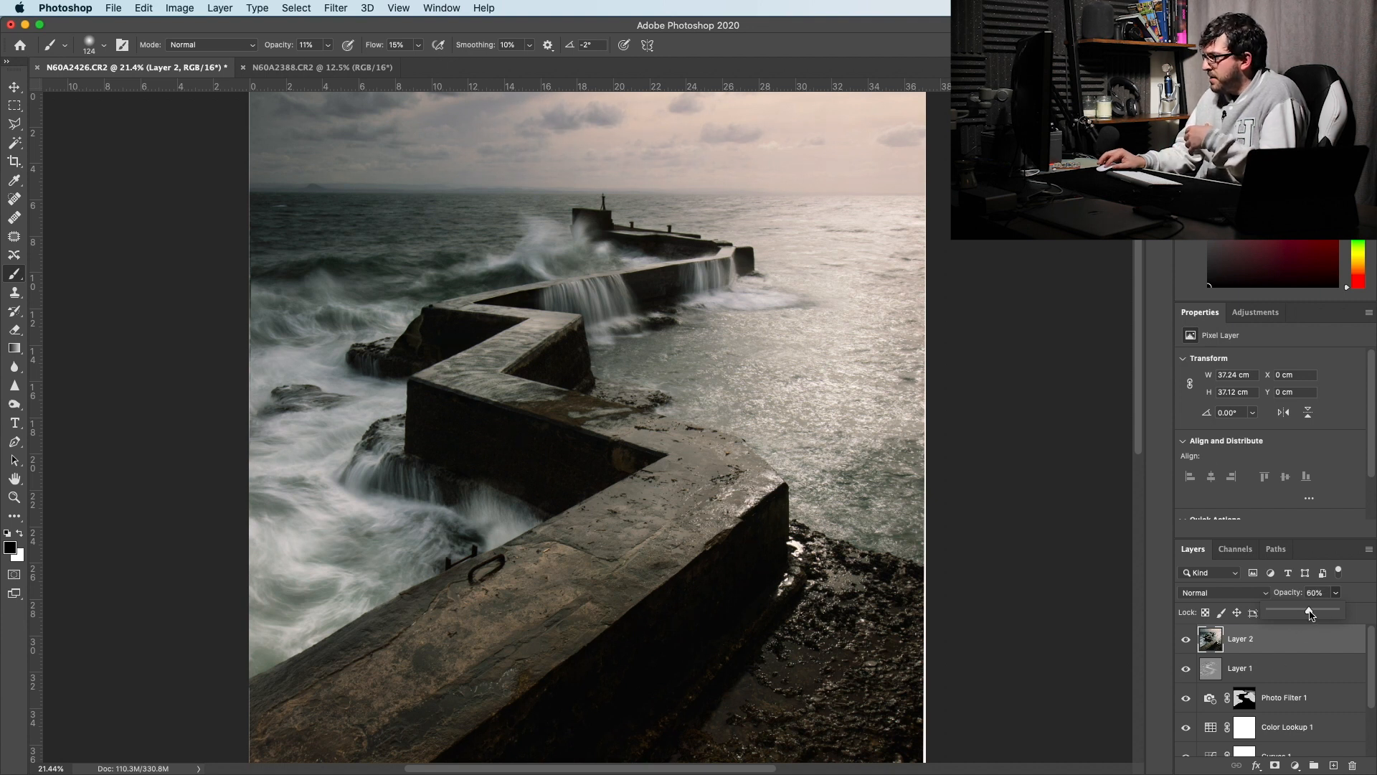
{"action": "left_click", "coordinate": [1274, 766]}
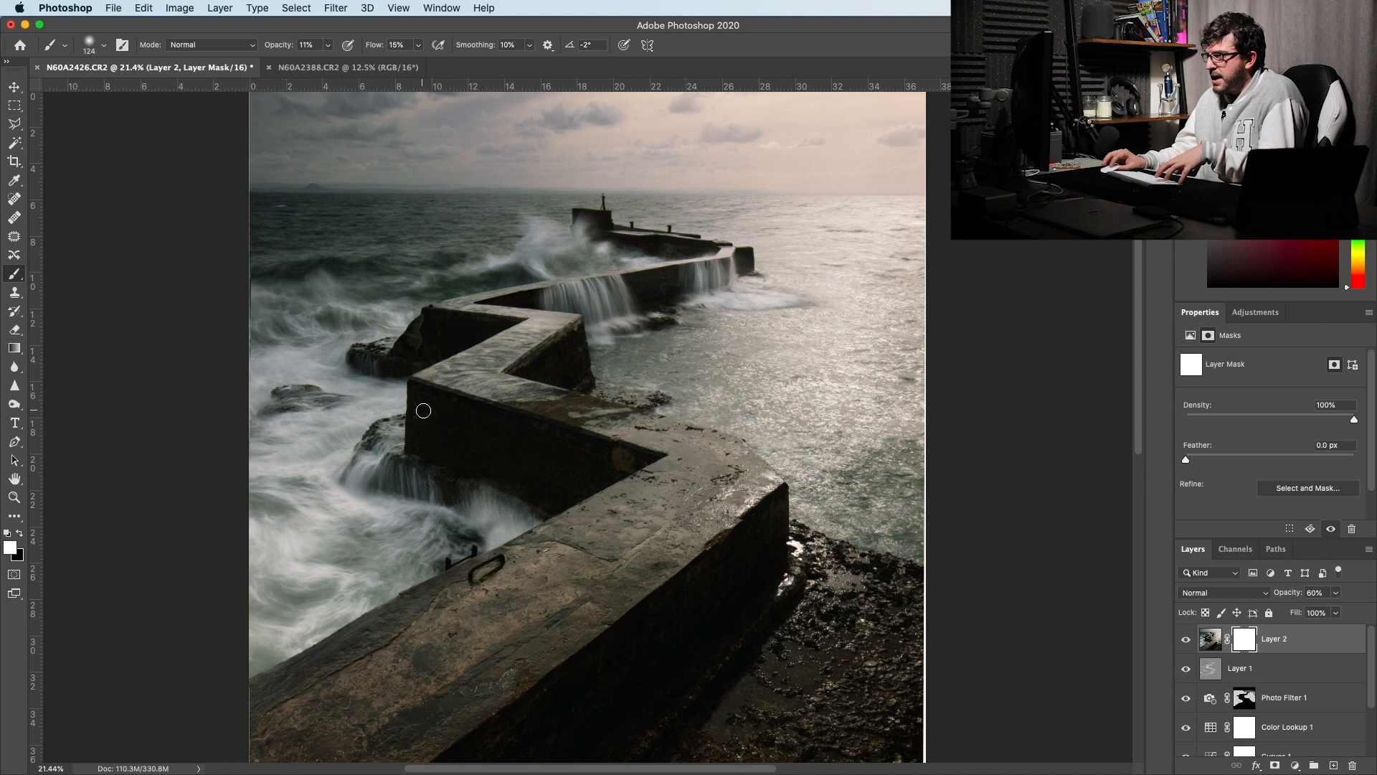
- Paint black on Layer 2's mask over the dark pier walls with a larger brush, size 262, at 84% opacity
{"action": "key", "text": "x"}
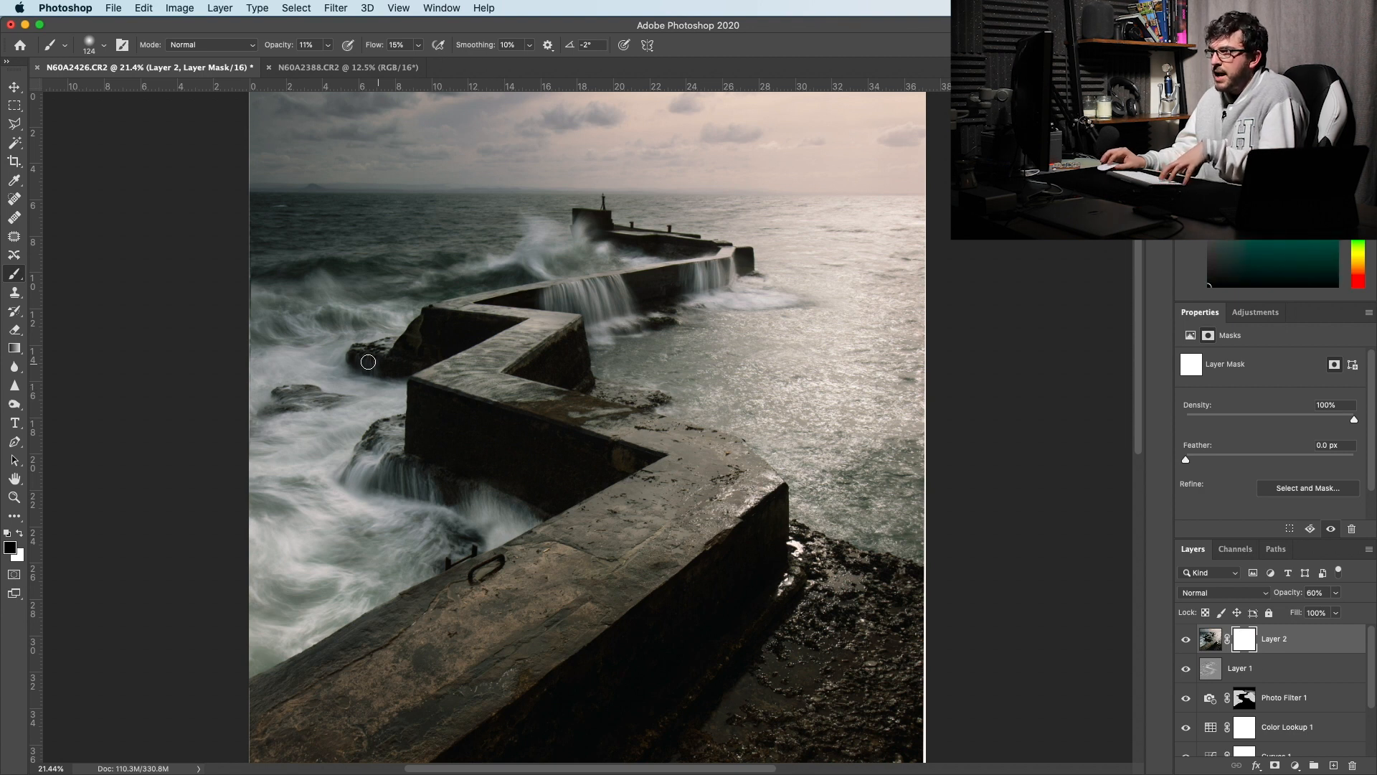
{"action": "left_click", "coordinate": [327, 44]}
{"action": "left_click_drag", "start_coordinate": [330, 63], "coordinate": [382, 68]}
{"action": "left_click_drag", "start_coordinate": [426, 371], "coordinate": [568, 410]}
{"action": "right_click", "coordinate": [549, 404]}
{"action": "left_click_drag", "start_coordinate": [676, 437], "coordinate": [699, 439]}
{"action": "left_click", "coordinate": [493, 384]}
{"action": "mouse_move", "coordinate": [540, 392]}
{"action": "left_mouse_down"}
{"action": "mouse_move", "coordinate": [474, 375]}
{"action": "mouse_move", "coordinate": [500, 354]}
{"action": "mouse_move", "coordinate": [431, 370]}
{"action": "mouse_move", "coordinate": [560, 327]}
{"action": "mouse_move", "coordinate": [451, 313]}
{"action": "mouse_move", "coordinate": [560, 326]}
{"action": "mouse_move", "coordinate": [474, 373]}
{"action": "mouse_move", "coordinate": [504, 387]}
{"action": "mouse_move", "coordinate": [446, 379]}
{"action": "mouse_move", "coordinate": [700, 449]}
{"action": "mouse_move", "coordinate": [568, 401]}
{"action": "mouse_move", "coordinate": [745, 468]}
{"action": "mouse_move", "coordinate": [600, 395]}
{"action": "mouse_move", "coordinate": [700, 439]}
{"action": "mouse_move", "coordinate": [811, 550]}
{"action": "left_mouse_up"}
- Compare the pier photo with and without the masked Layer 2
{"action": "left_click", "coordinate": [1188, 639]}
{"action": "left_click", "coordinate": [1188, 640]}
{"action": "left_click", "coordinate": [1189, 639]}
{"action": "left_click", "coordinate": [1188, 639]}
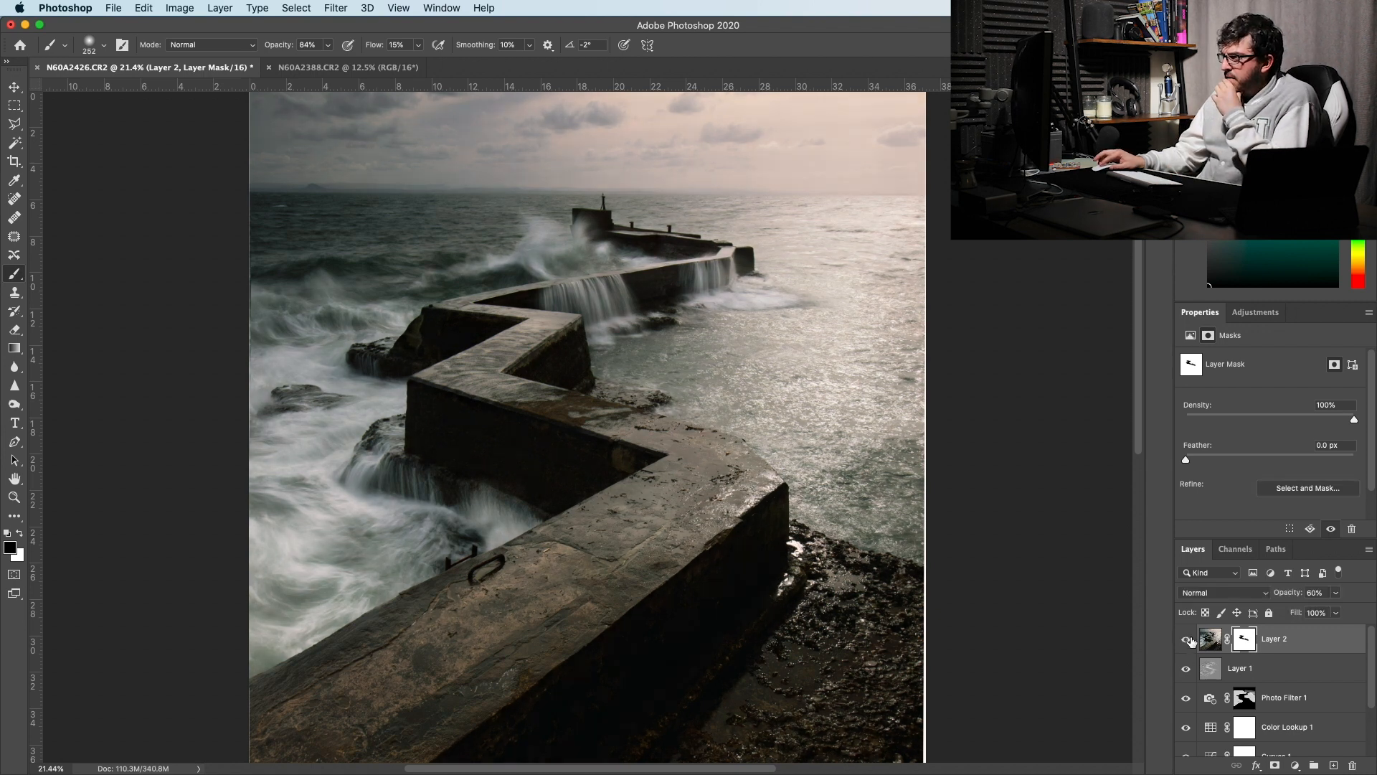
{"action": "left_click", "coordinate": [1188, 640]}
{"action": "left_click", "coordinate": [1188, 639]}
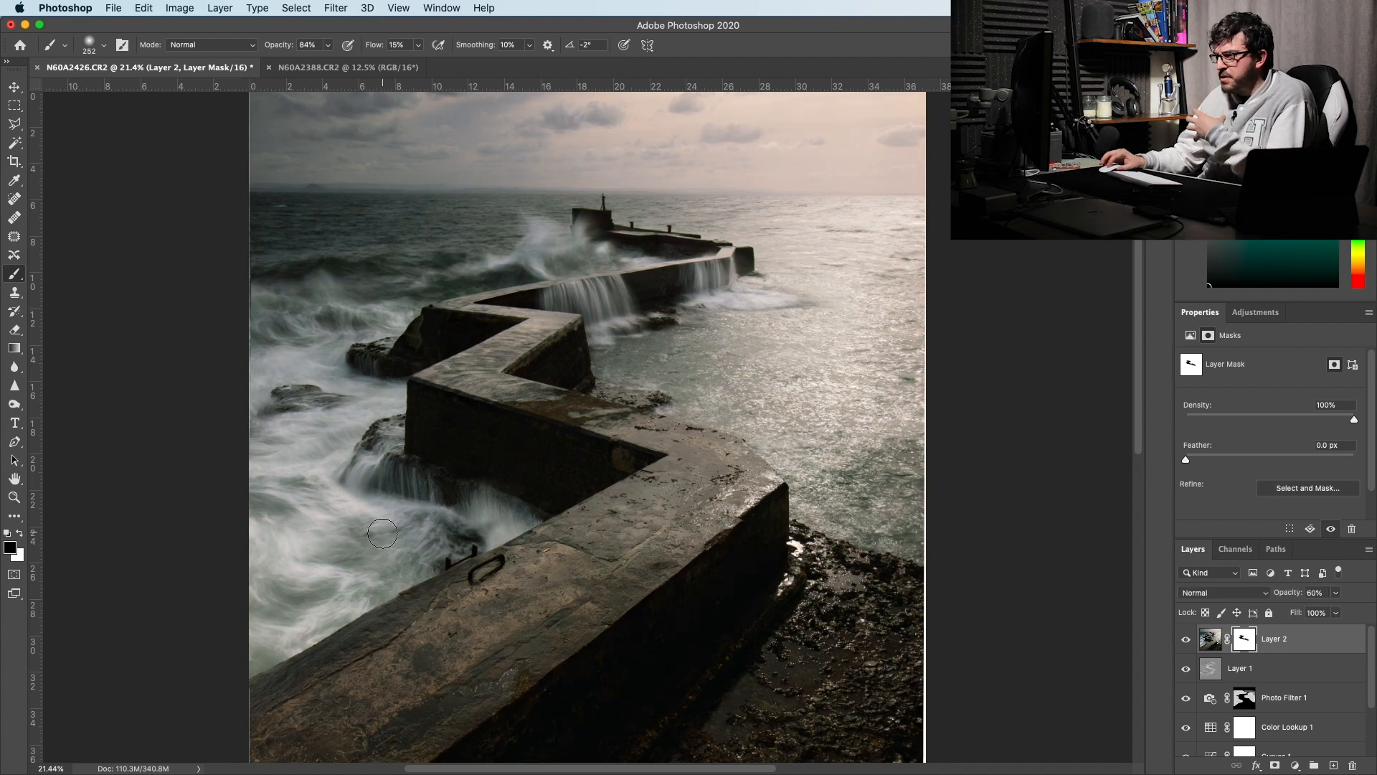
{"action": "left_click", "coordinate": [1188, 641]}
{"action": "left_click", "coordinate": [1188, 640]}
{"action": "left_click", "coordinate": [1188, 641]}
{"action": "left_click", "coordinate": [1188, 640]}
{"action": "left_click", "coordinate": [1187, 641]}
{"action": "left_click", "coordinate": [1187, 640]}
{"action": "left_click", "coordinate": [1188, 640]}
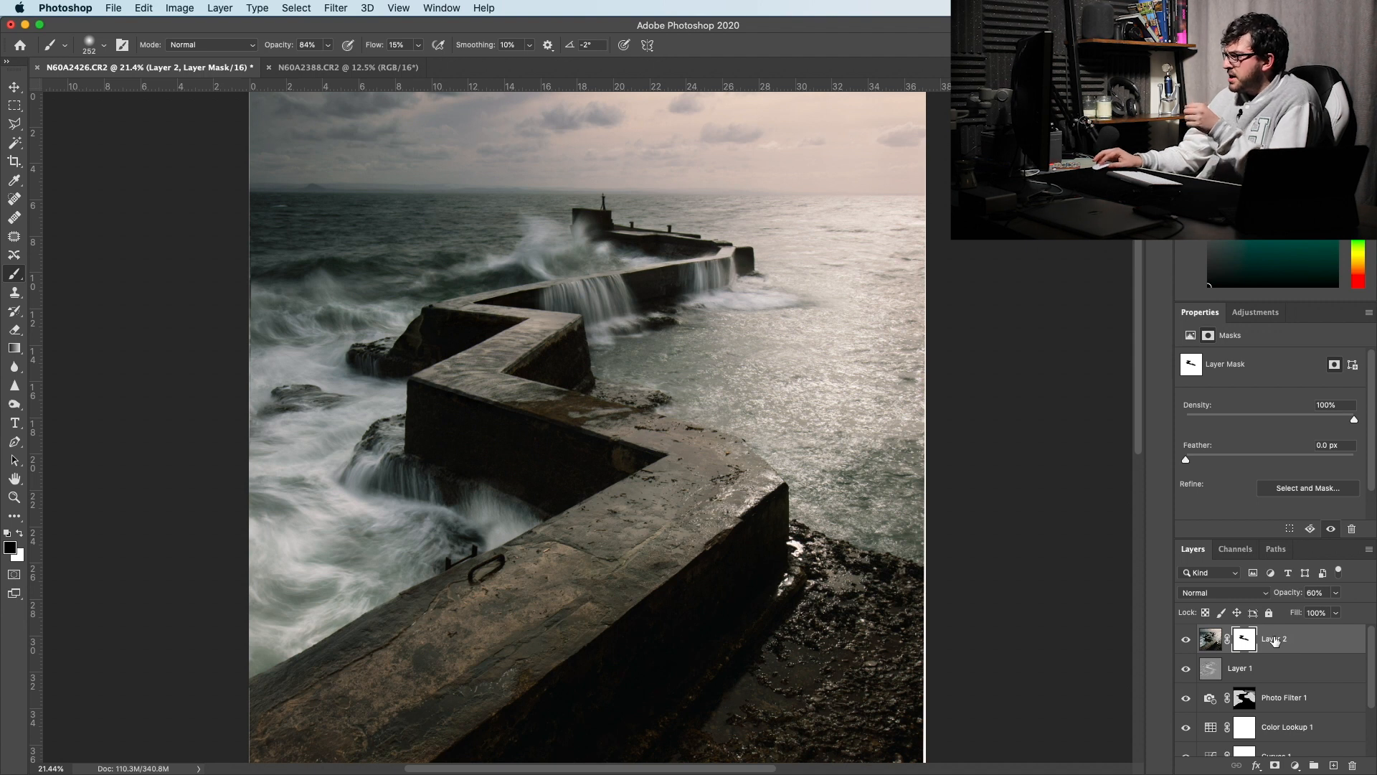
- Stamp all visible layers into a new top layer and open it in the Camera Raw Filter
{"action": "left_click", "coordinate": [1209, 640]}
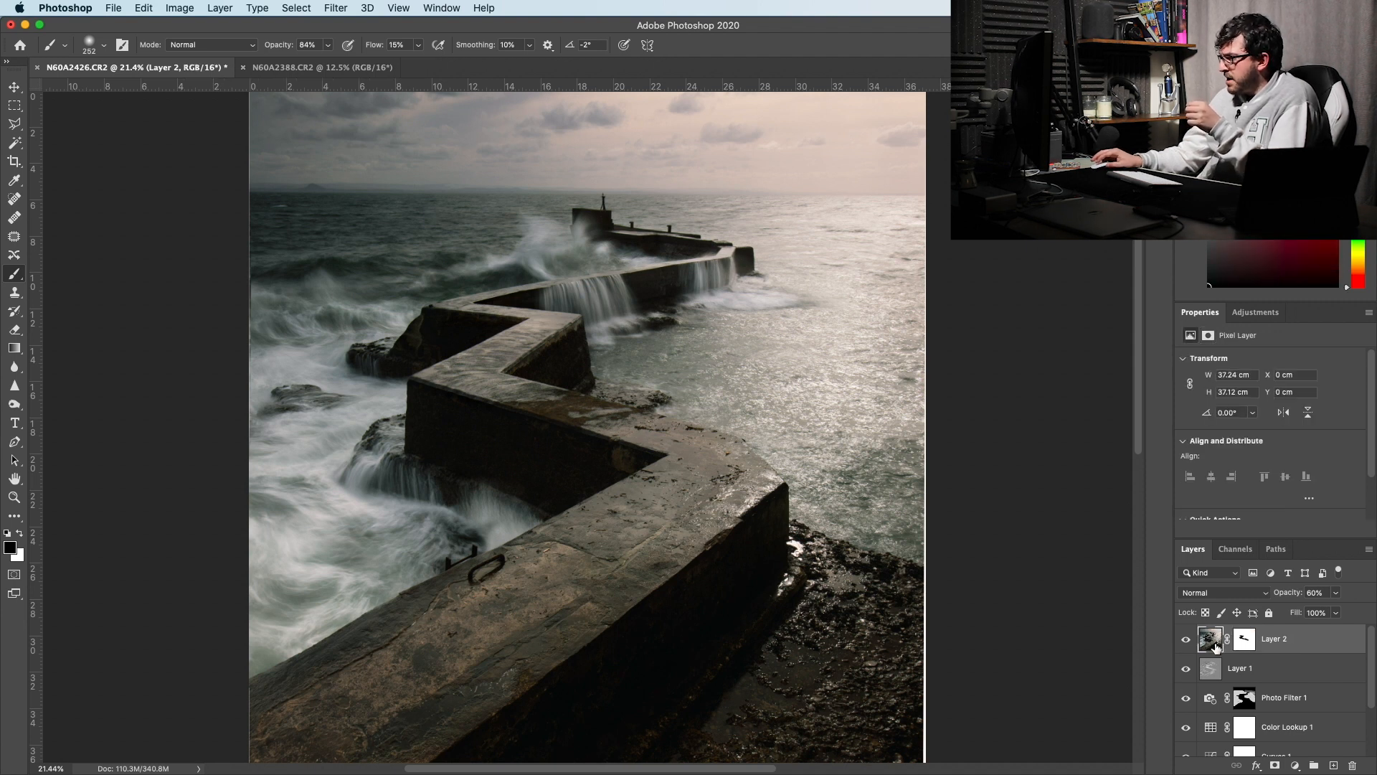
{"action": "left_click", "coordinate": [225, 8]}
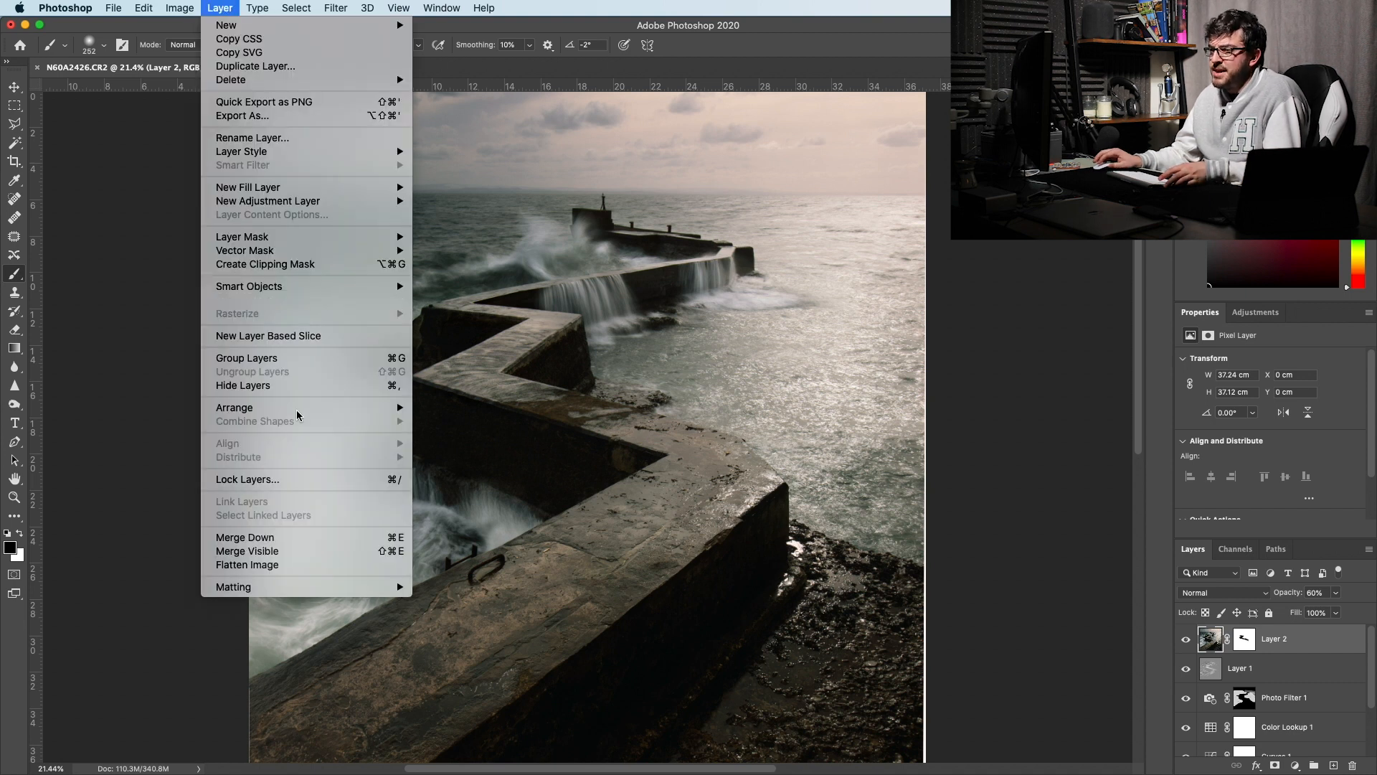
{"action": "key", "text": "Escape"}
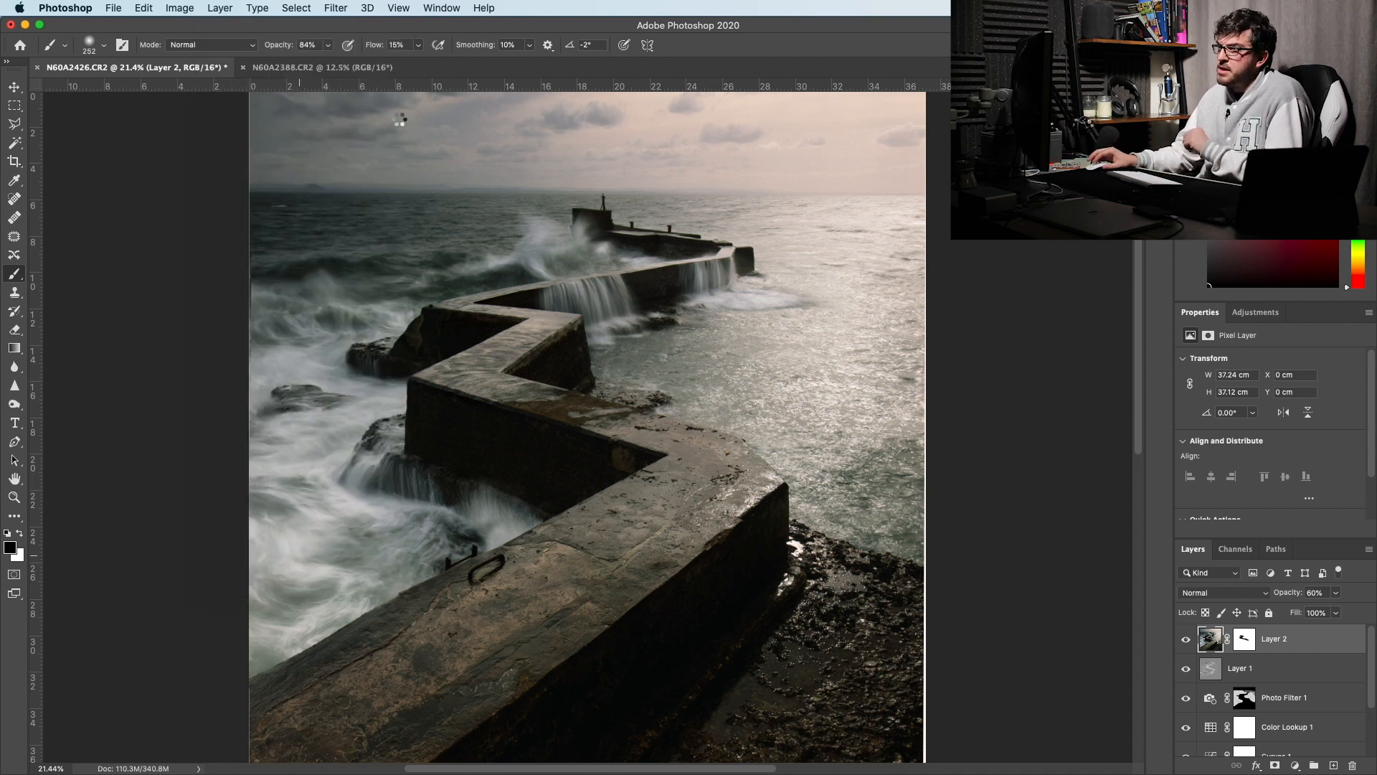
{"action": "key", "text": "super+alt+shift+e"}
{"action": "left_click", "coordinate": [332, 8]}
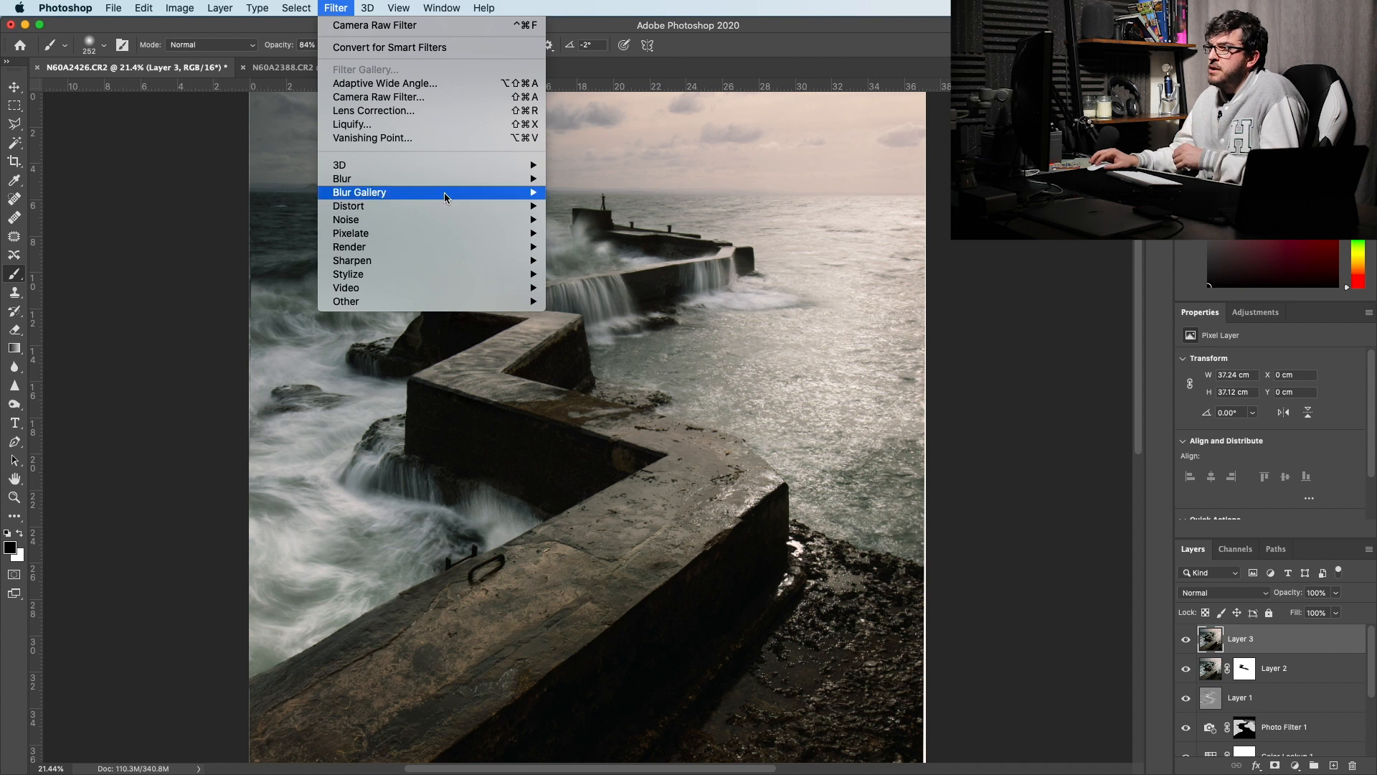
{"action": "left_click", "coordinate": [443, 97]}
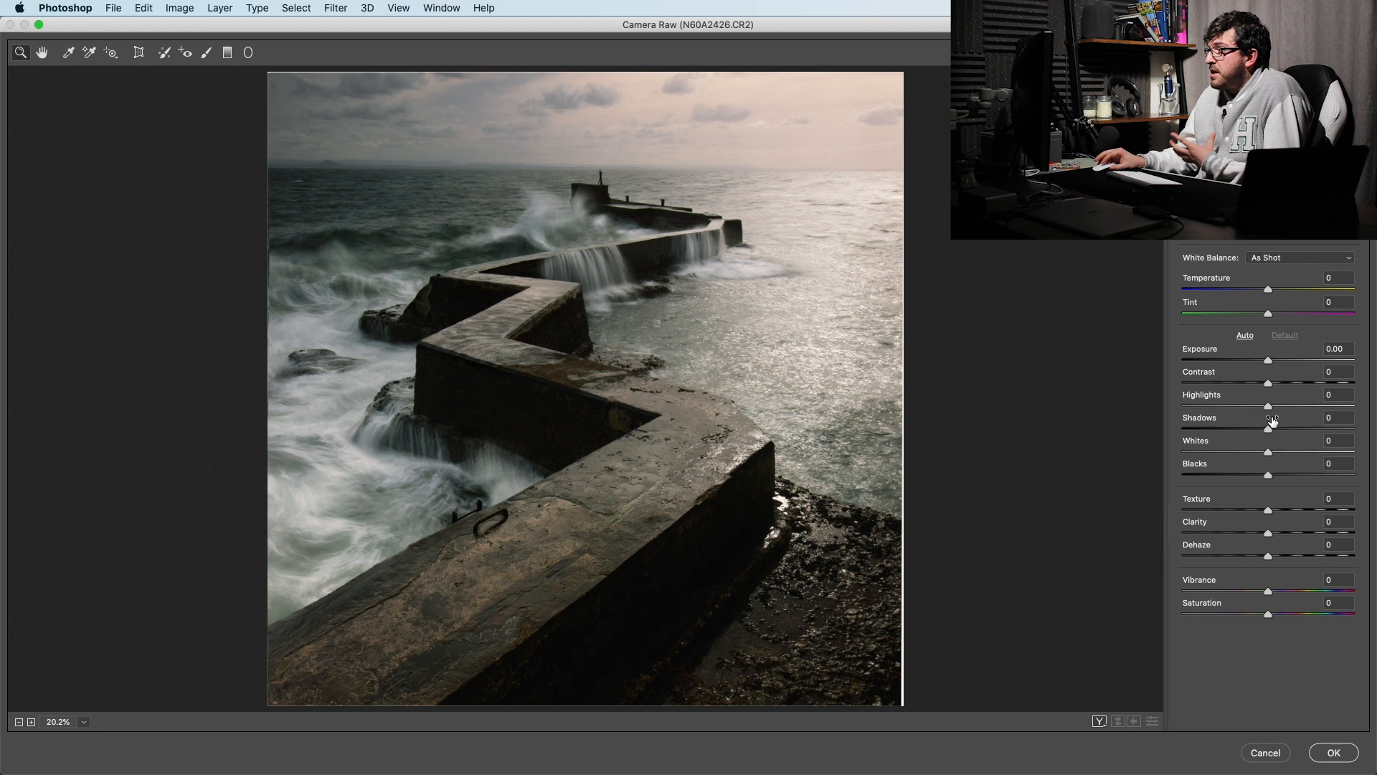
- Set Highlights to -21, Contrast to -18, Shadows to +10 and Dehaze to +30
{"action": "mouse_move", "coordinate": [1268, 413]}
{"action": "left_mouse_down"}
{"action": "mouse_move", "coordinate": [1217, 409]}
{"action": "mouse_move", "coordinate": [1246, 407]}
{"action": "left_mouse_up"}
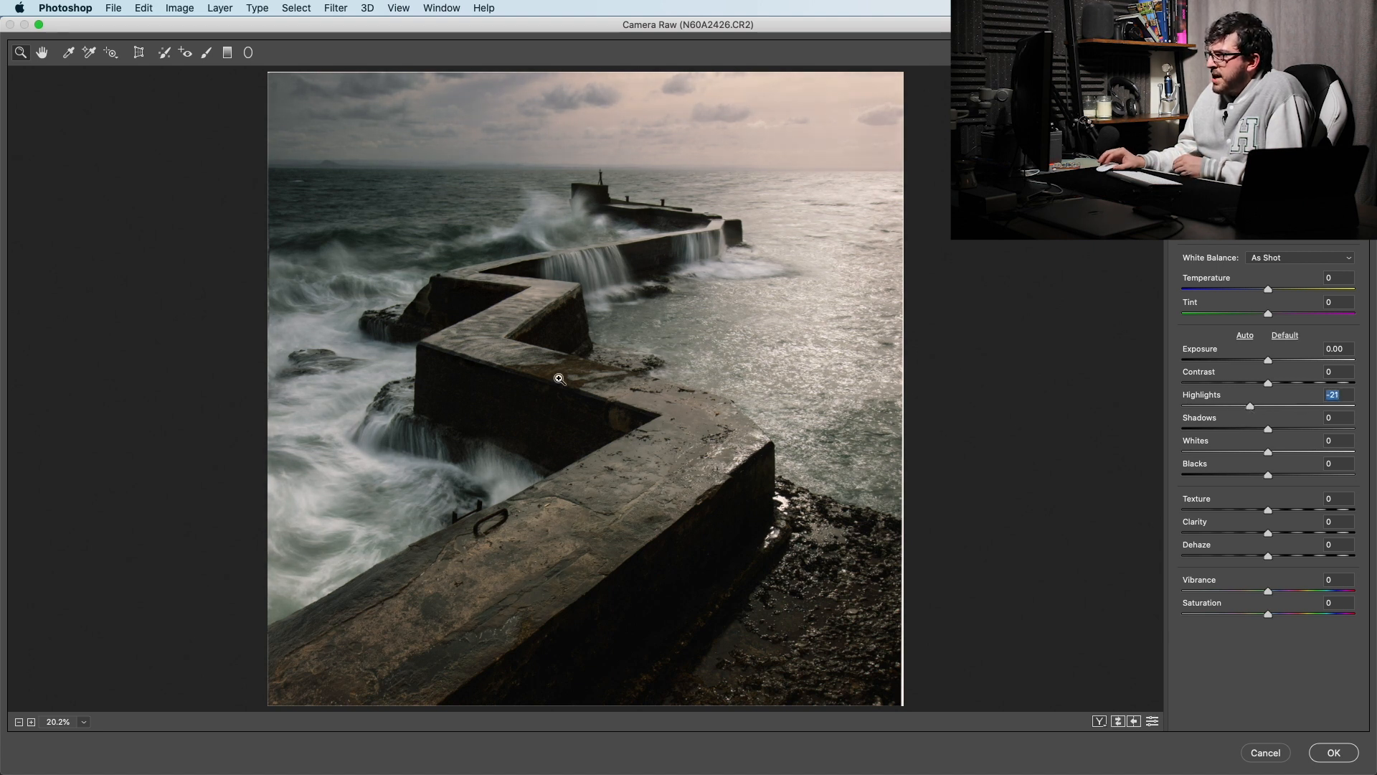
{"action": "left_click_drag", "start_coordinate": [1268, 383], "coordinate": [1267, 383]}
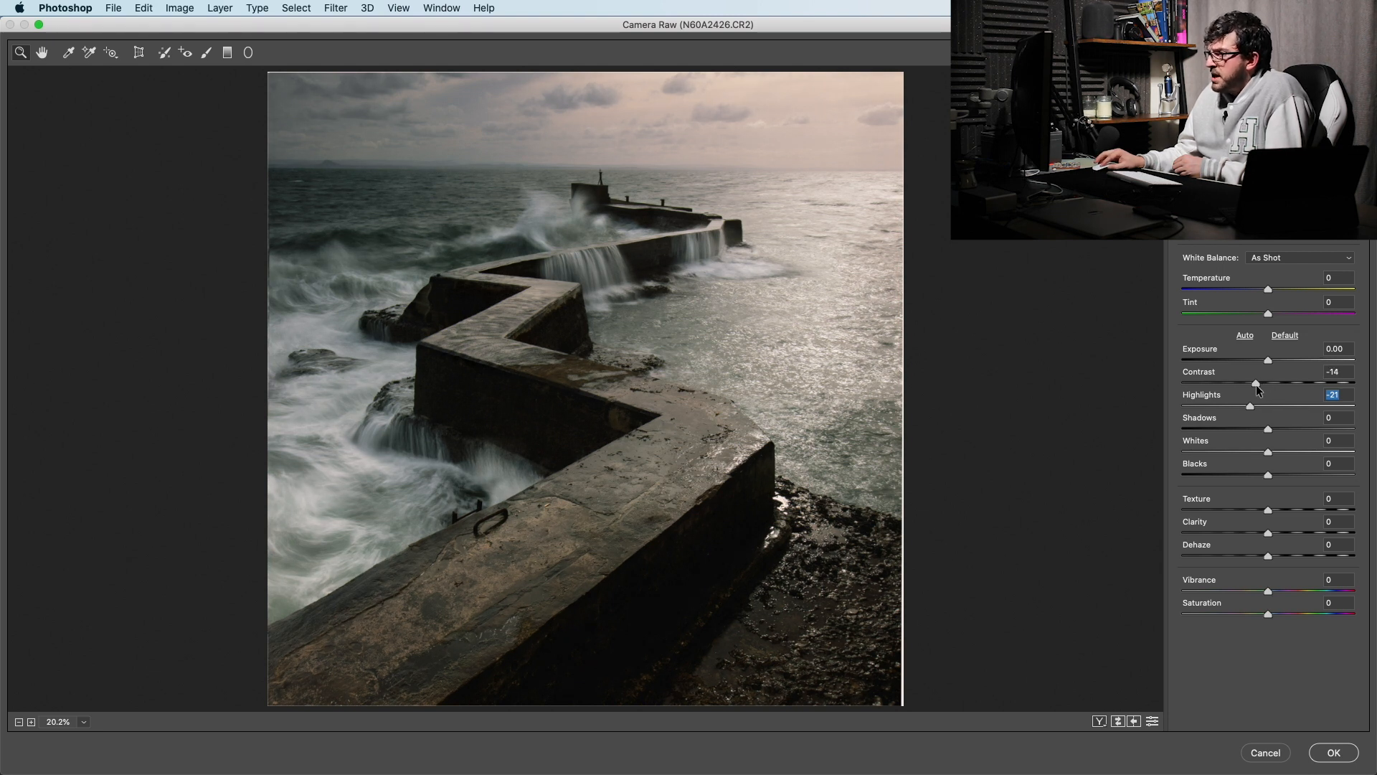
{"action": "left_click_drag", "start_coordinate": [1256, 385], "coordinate": [1277, 432]}
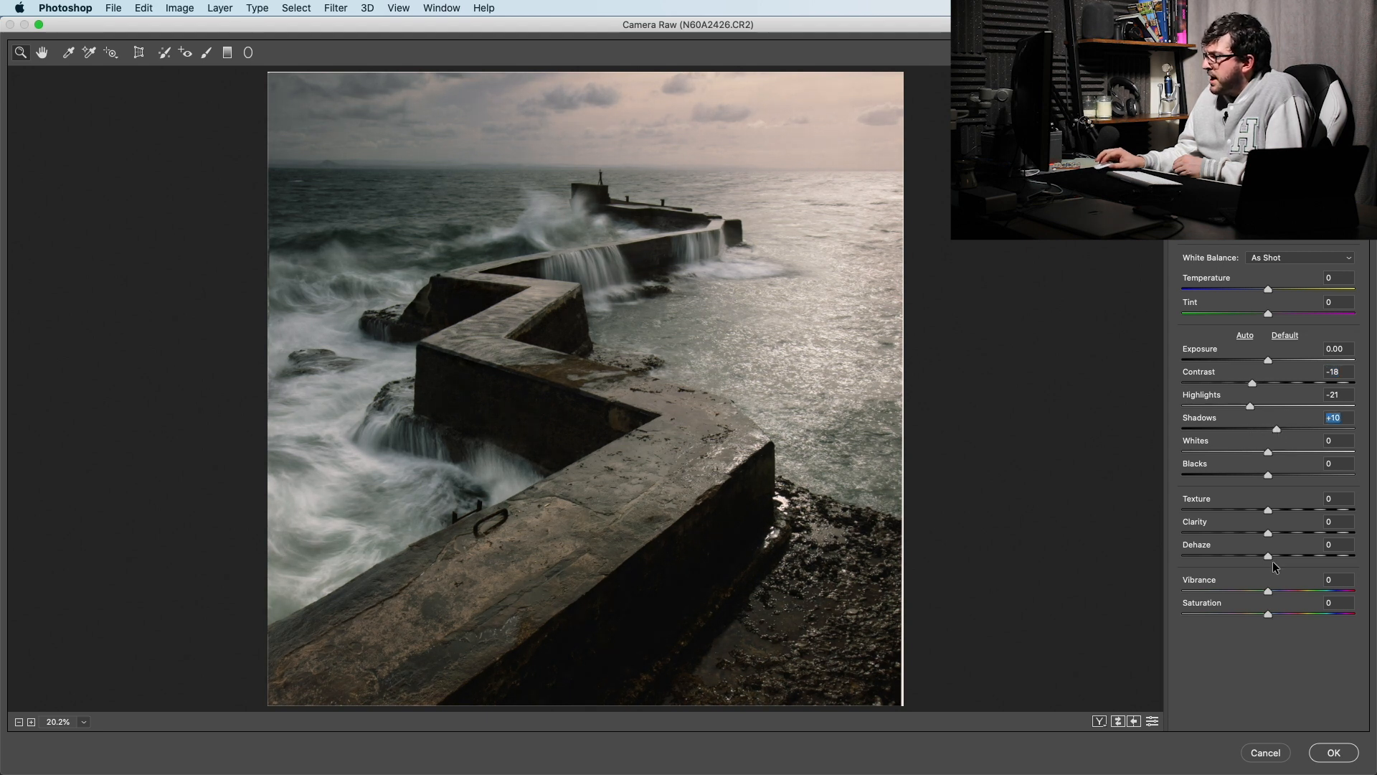
{"action": "left_click_drag", "start_coordinate": [1266, 555], "coordinate": [1311, 559]}
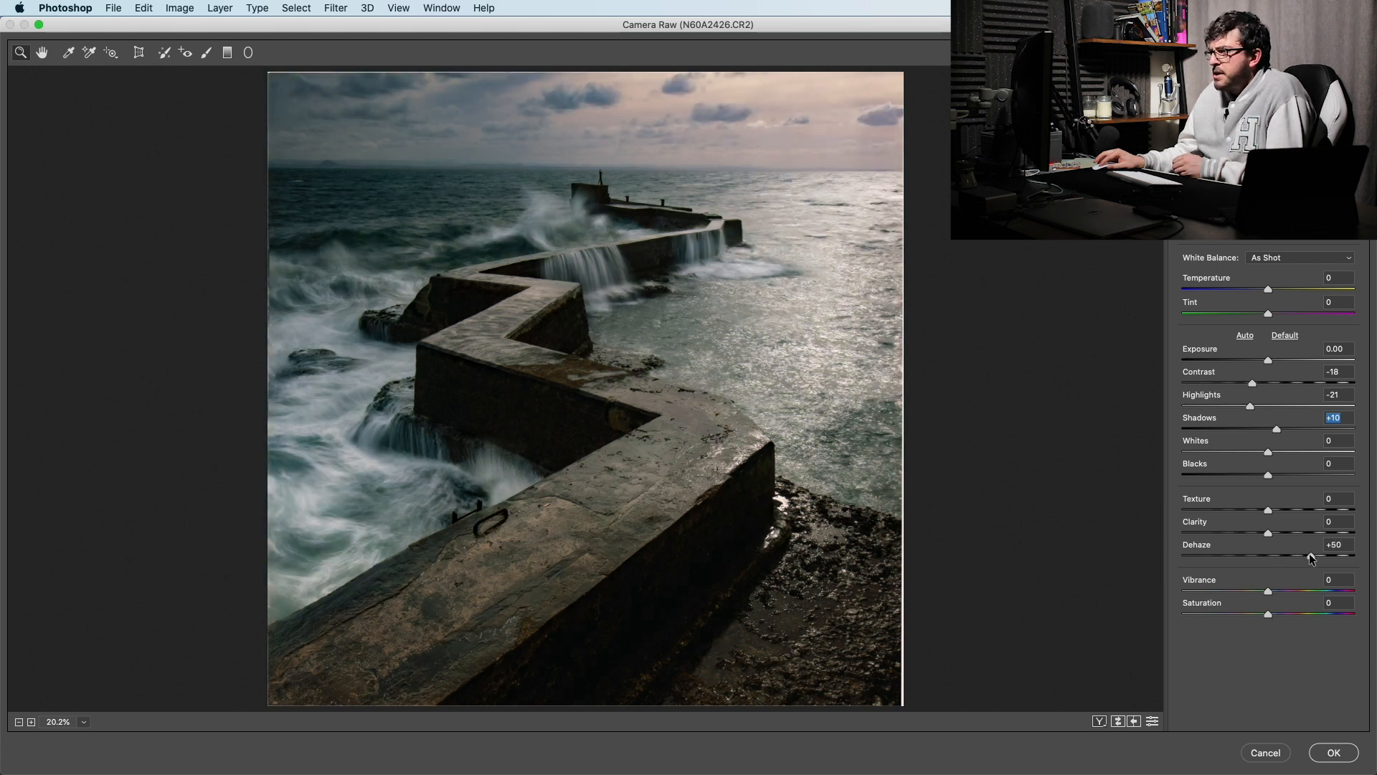
{"action": "left_click_drag", "start_coordinate": [1310, 554], "coordinate": [1292, 555]}
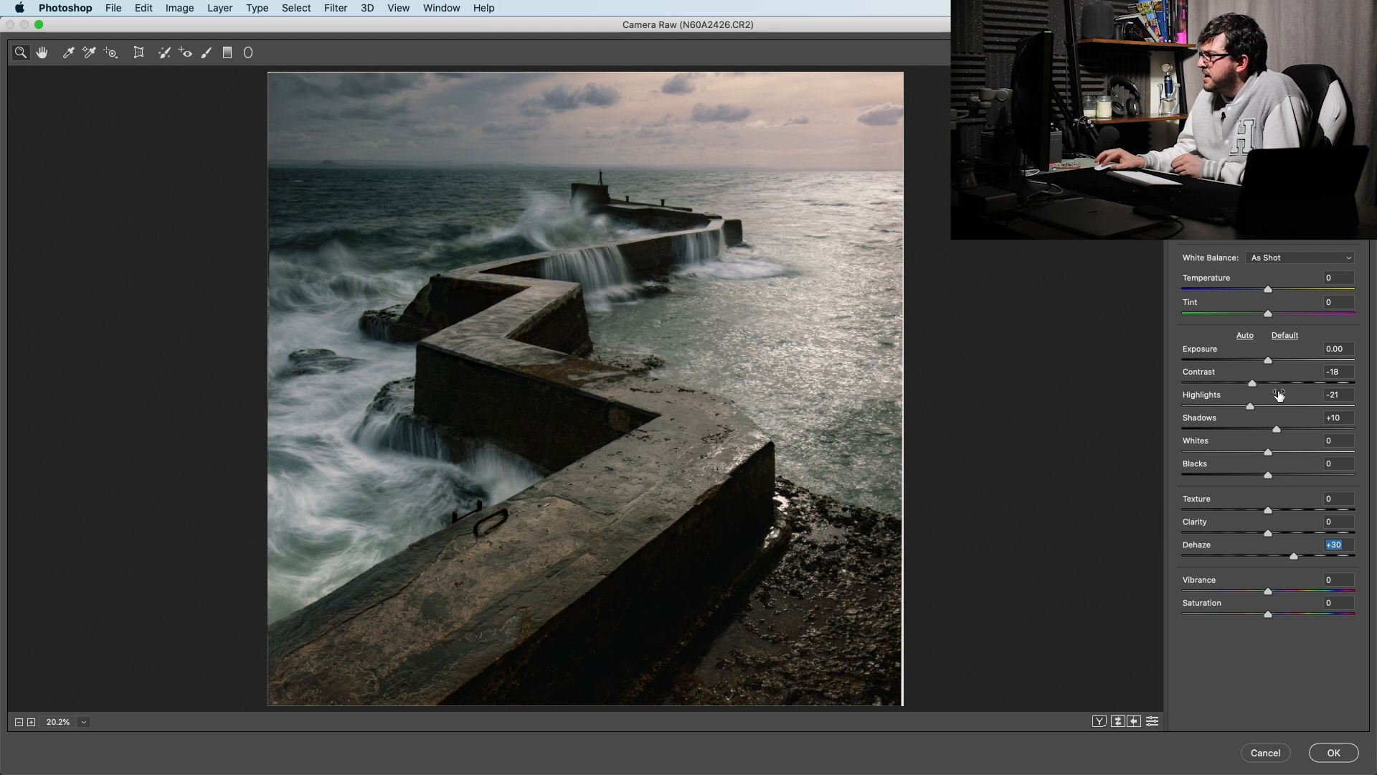
- Lower Contrast to -28 and reduce Shadows to +4
{"action": "mouse_move", "coordinate": [1254, 382]}
{"action": "left_mouse_down"}
{"action": "mouse_move", "coordinate": [1226, 389]}
{"action": "mouse_move", "coordinate": [1275, 389]}
{"action": "mouse_move", "coordinate": [1246, 393]}
{"action": "left_mouse_up"}
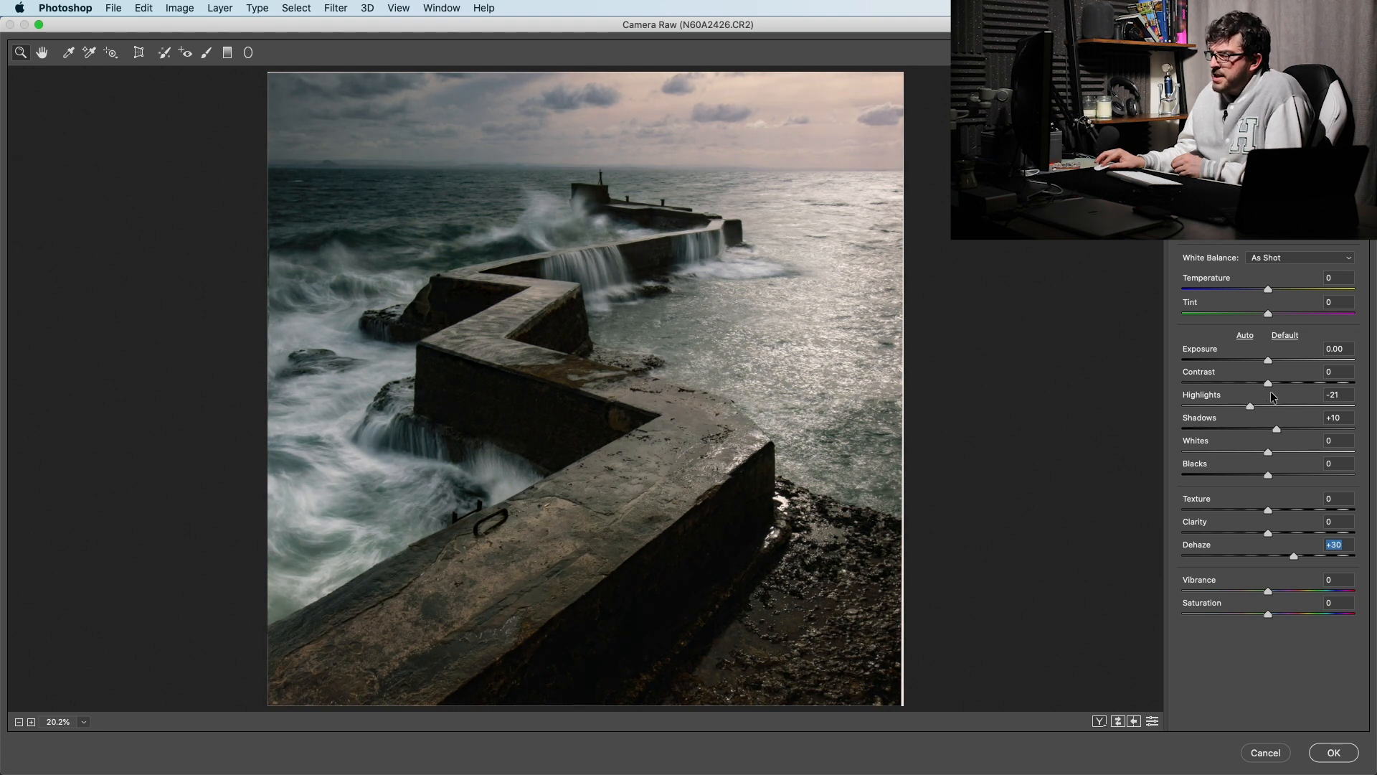
{"action": "left_click_drag", "start_coordinate": [1271, 391], "coordinate": [1248, 394]}
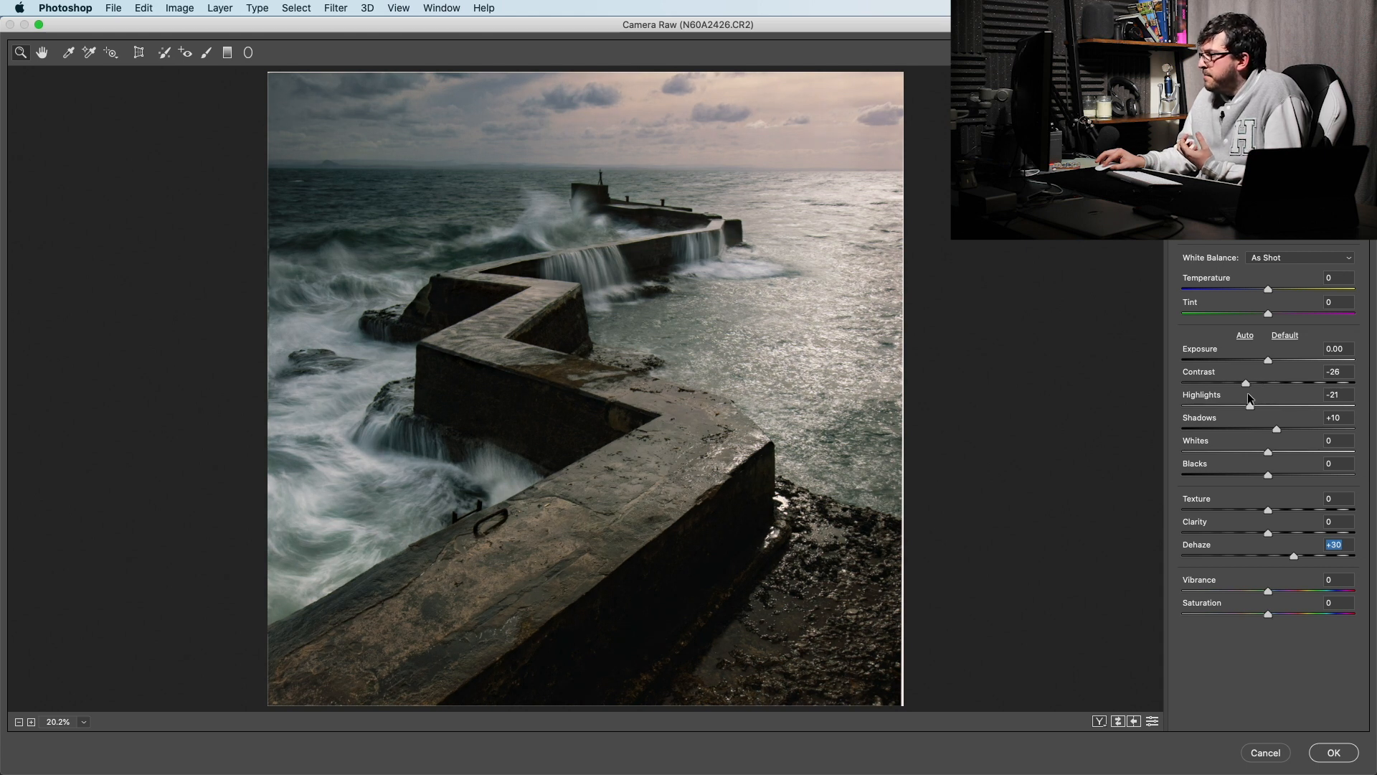
{"action": "left_click_drag", "start_coordinate": [1248, 394], "coordinate": [1250, 394]}
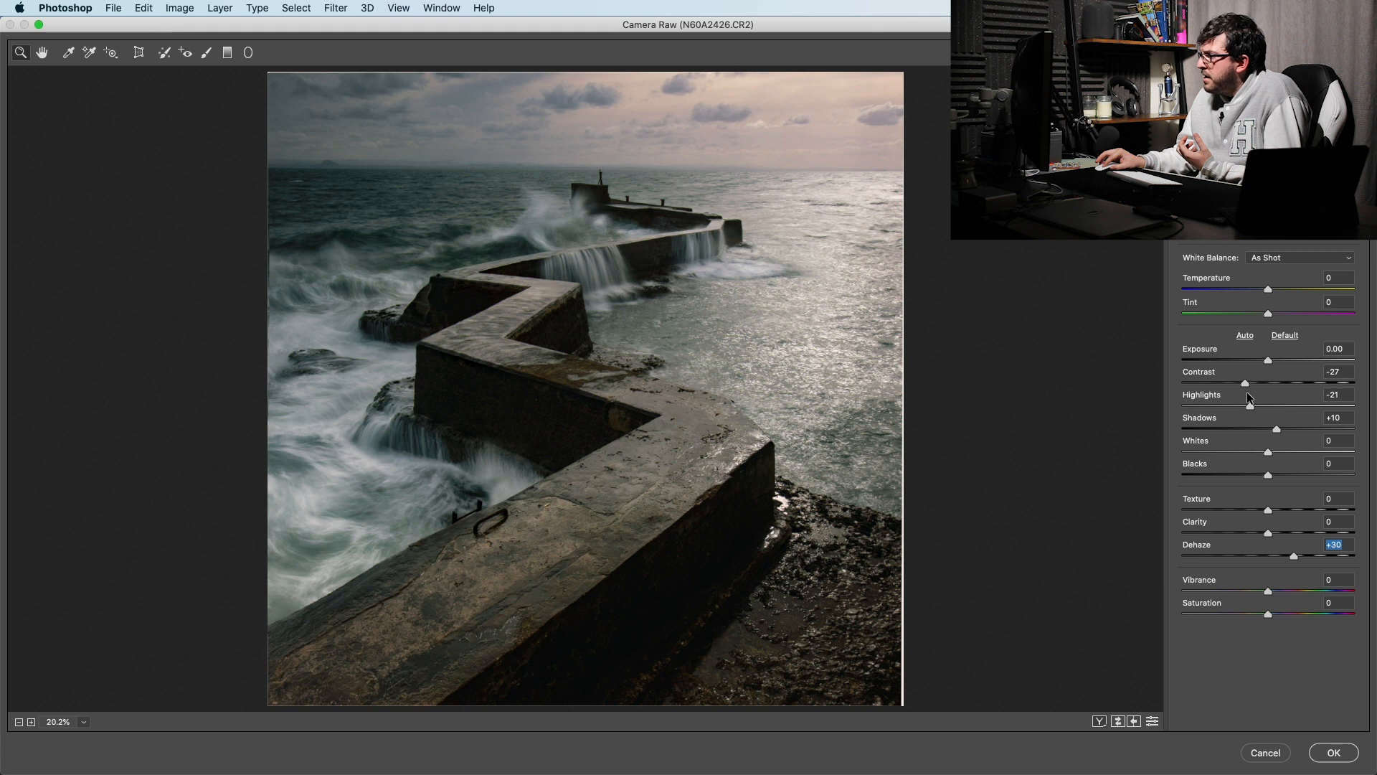
{"action": "mouse_move", "coordinate": [1276, 429]}
{"action": "left_mouse_down"}
{"action": "mouse_move", "coordinate": [1236, 433]}
{"action": "mouse_move", "coordinate": [1271, 435]}
{"action": "left_mouse_up"}
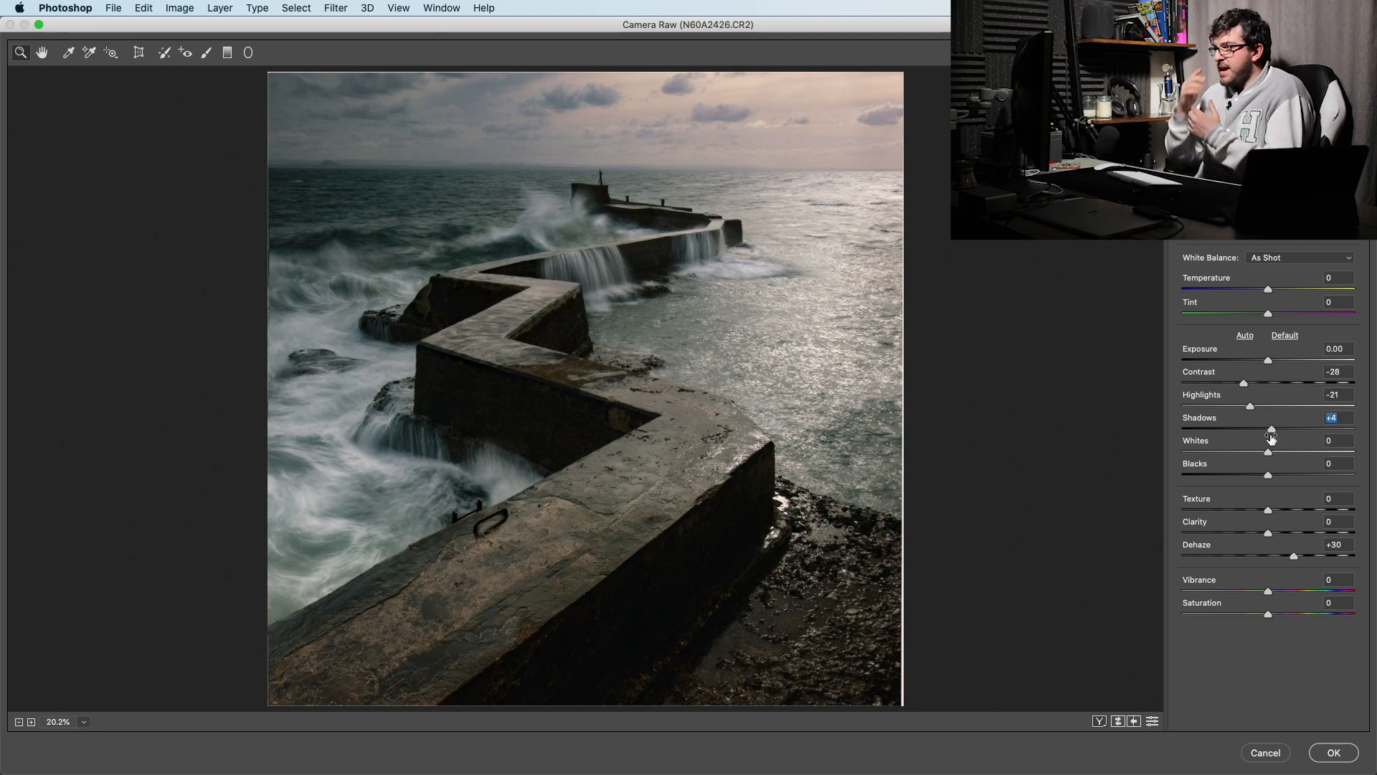
- Try raising Clarity to about +27 and reset it to 0
{"action": "left_click_drag", "start_coordinate": [1272, 531], "coordinate": [1277, 532]}
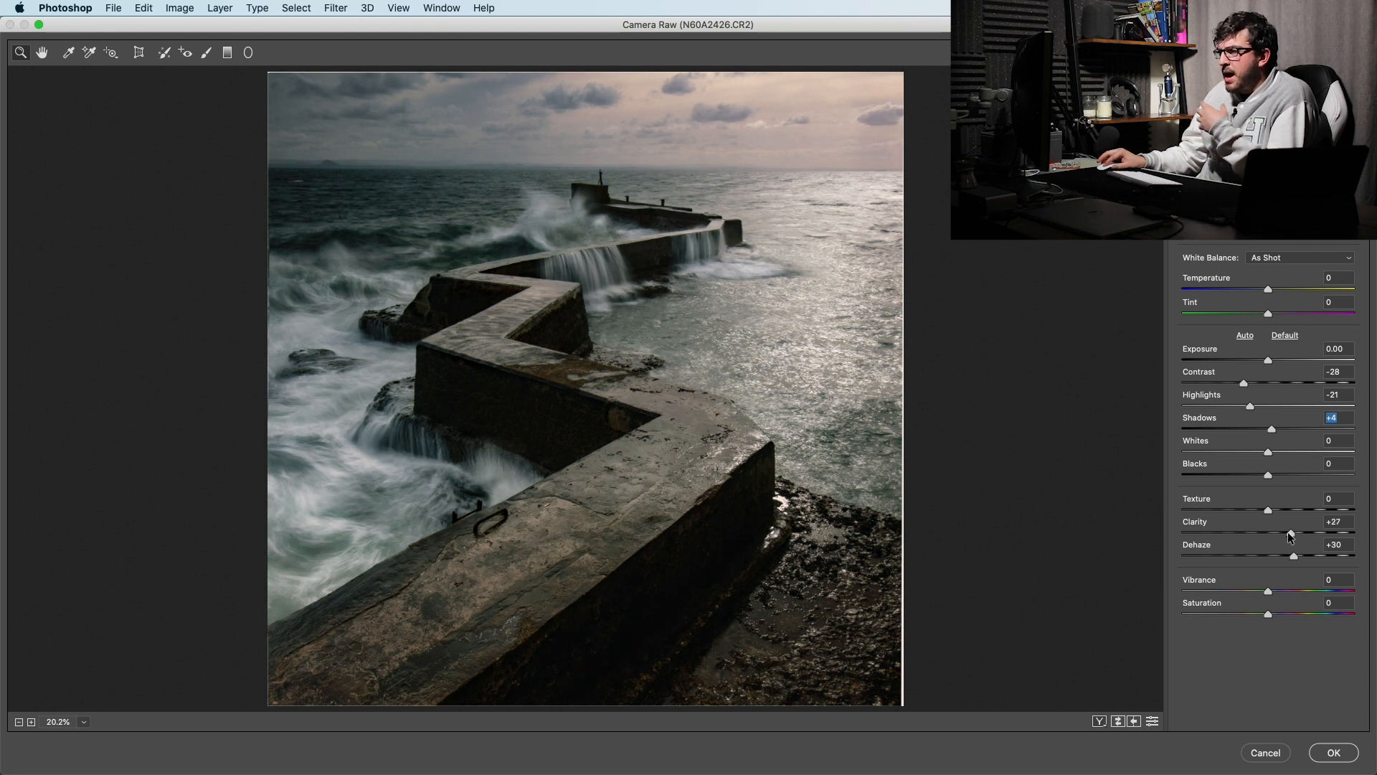
{"action": "left_click_drag", "start_coordinate": [1291, 536], "coordinate": [1284, 538]}
{"action": "double_click", "coordinate": [1267, 537]}
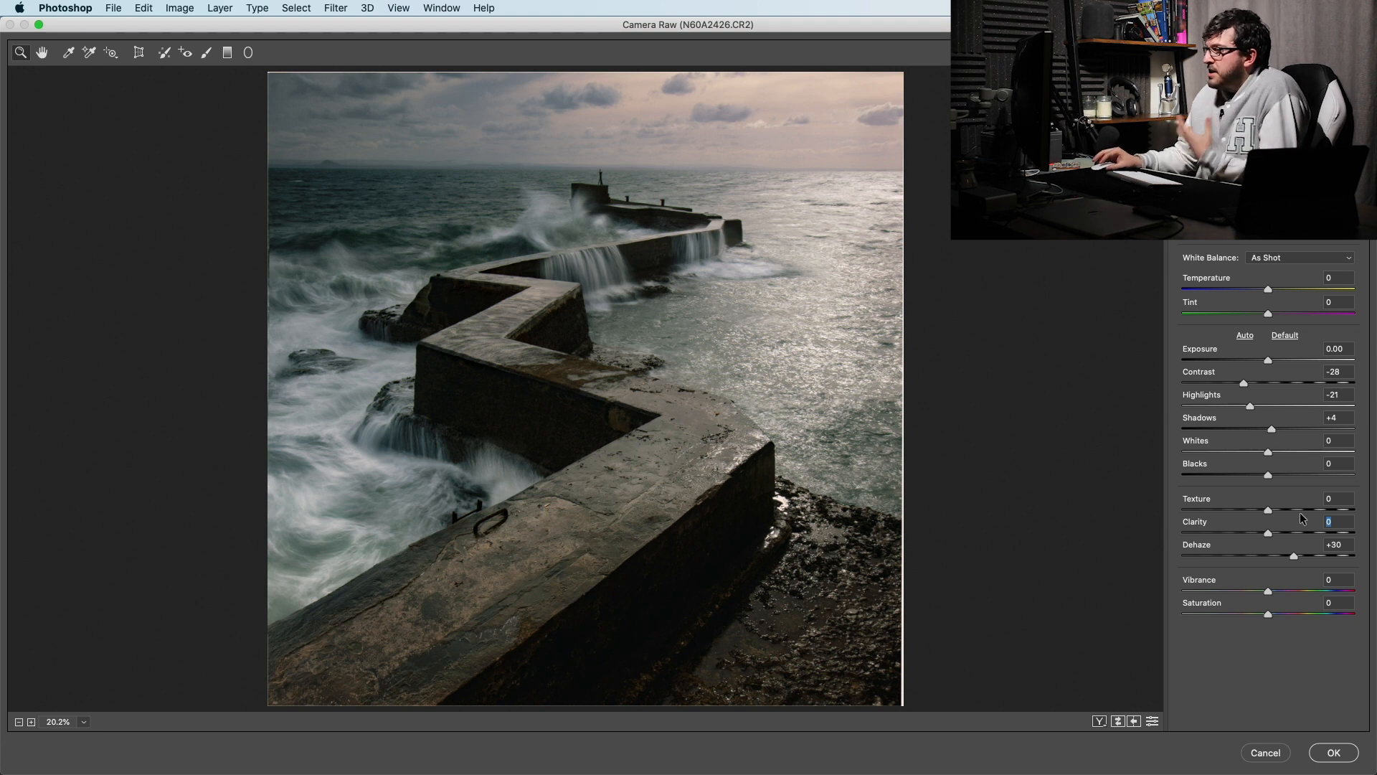
- Set Vibrance to -29 and Saturation to +30
{"action": "left_click", "coordinate": [1269, 592]}
{"action": "left_click_drag", "start_coordinate": [1269, 594], "coordinate": [1253, 596]}
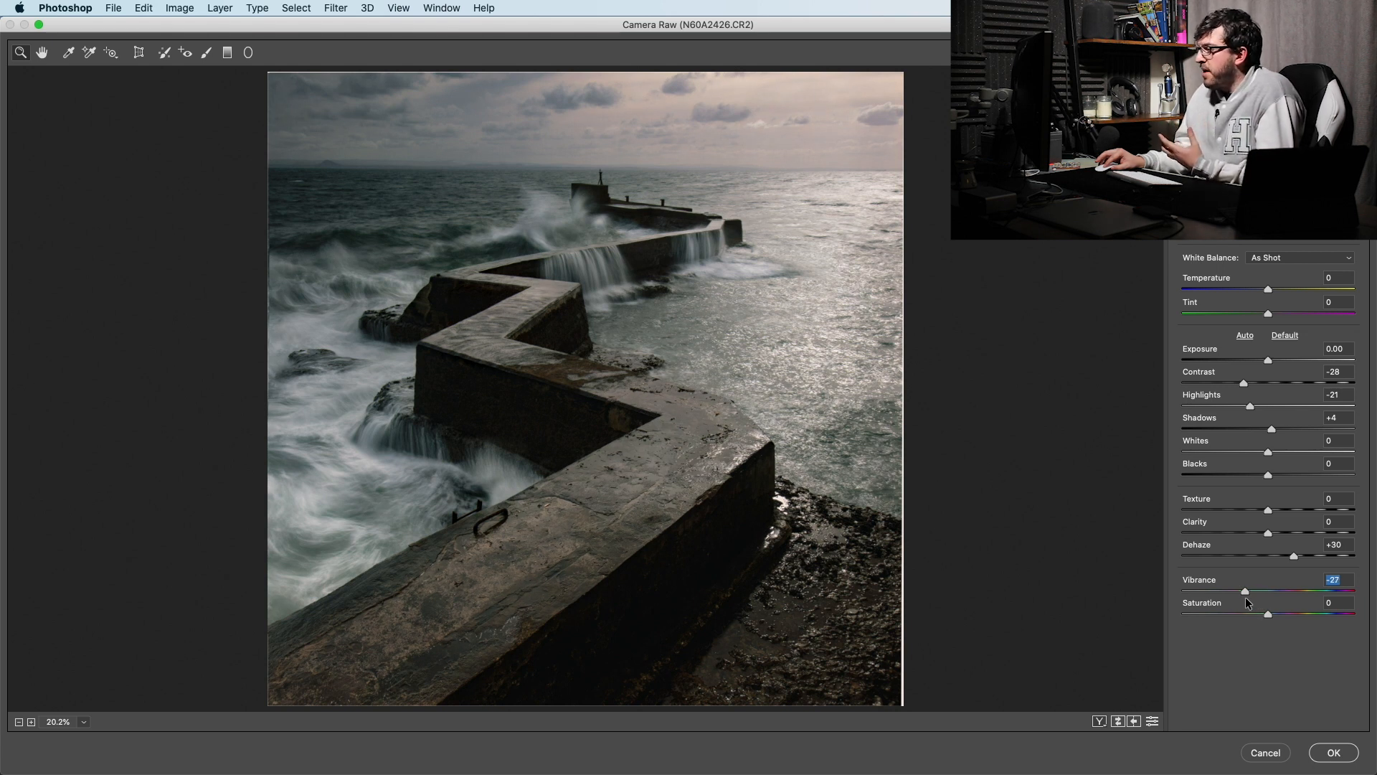
{"action": "left_click_drag", "start_coordinate": [1266, 611], "coordinate": [1298, 617]}
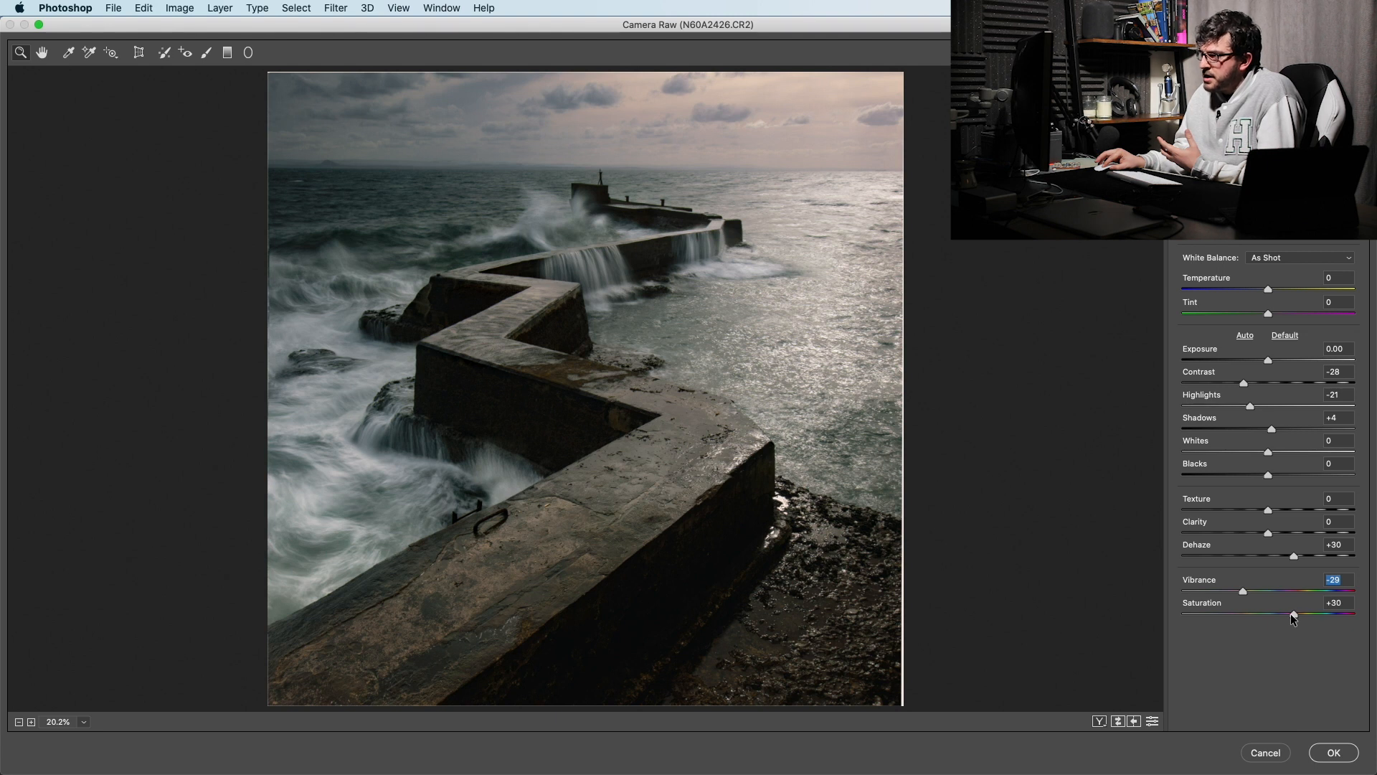
{"action": "left_click", "coordinate": [1290, 613]}
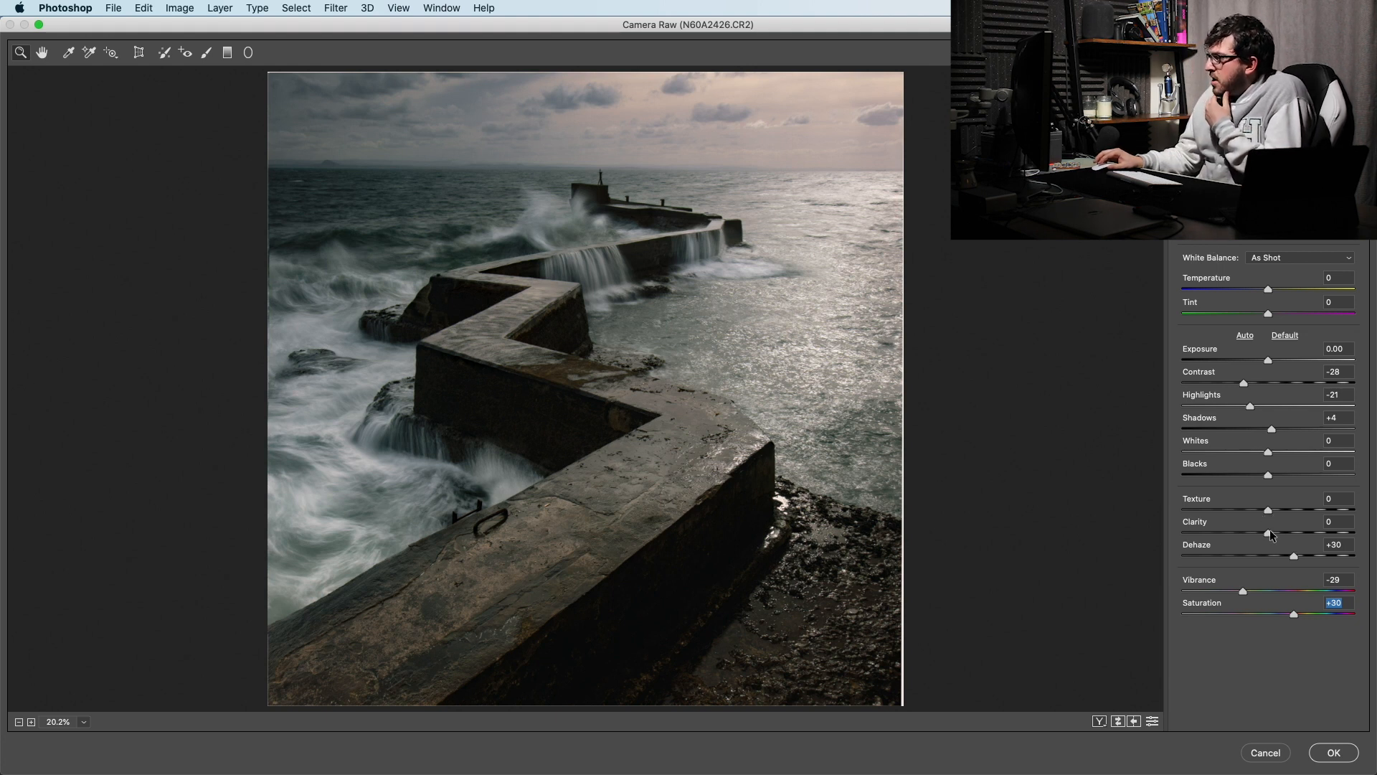
- Try Whites at +25 and settle on +14
{"action": "left_click_drag", "start_coordinate": [1268, 452], "coordinate": [1286, 455]}
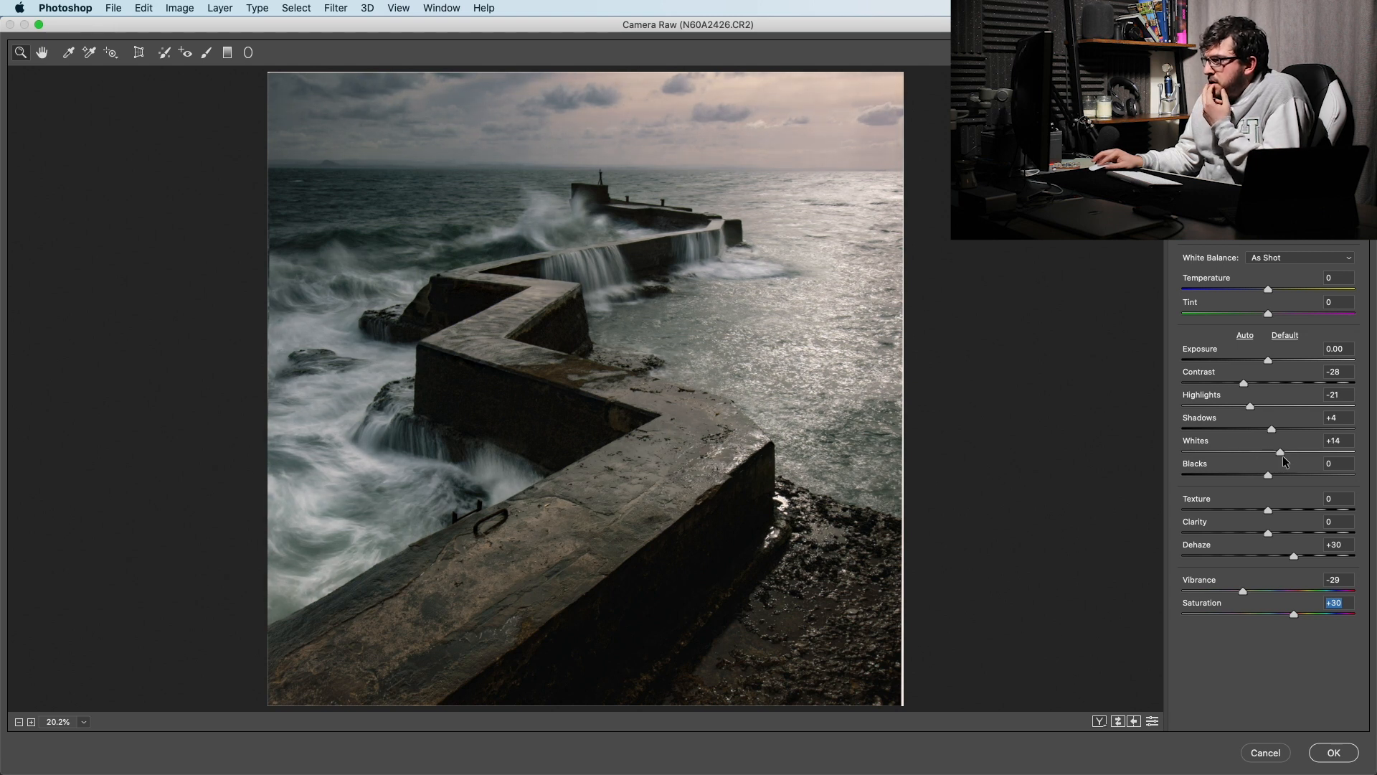
{"action": "left_click_drag", "start_coordinate": [1289, 461], "coordinate": [1294, 462]}
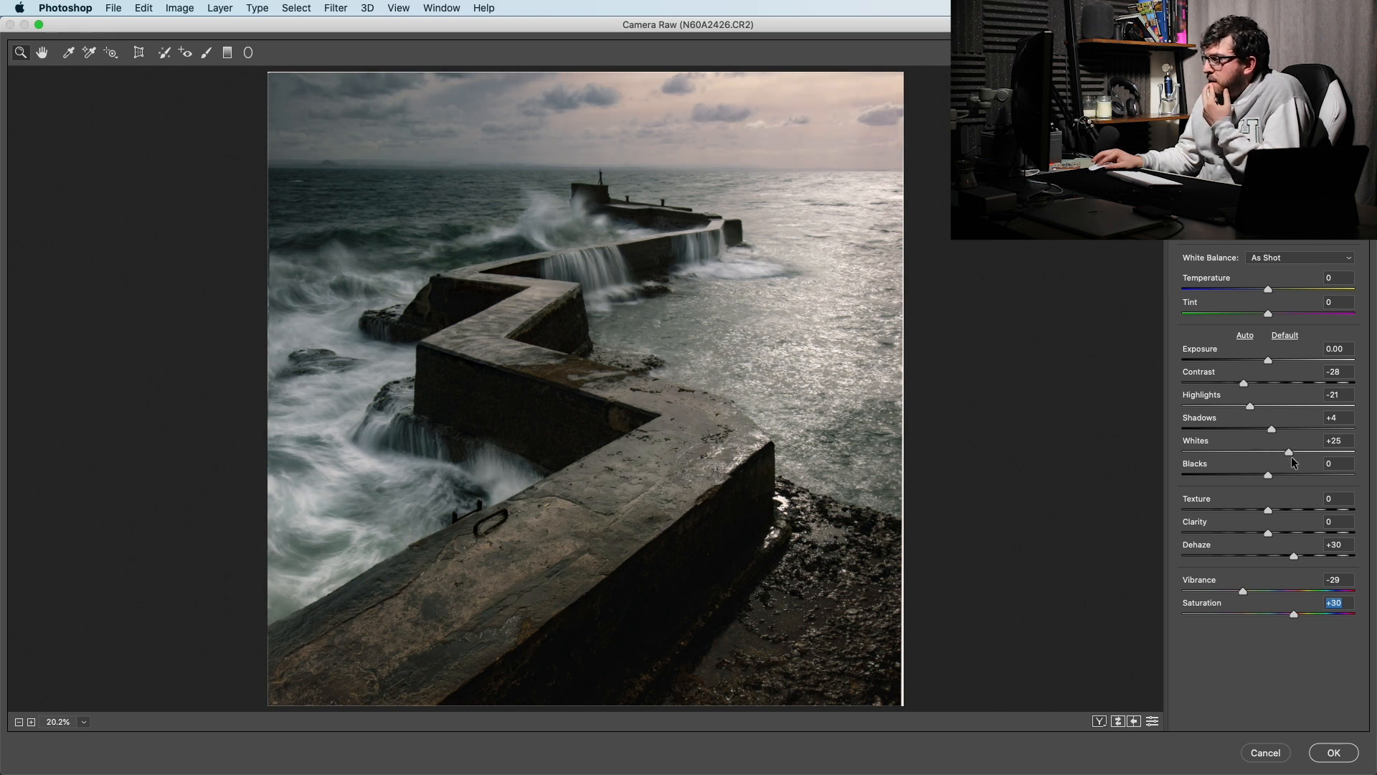
{"action": "left_click", "coordinate": [1281, 454]}
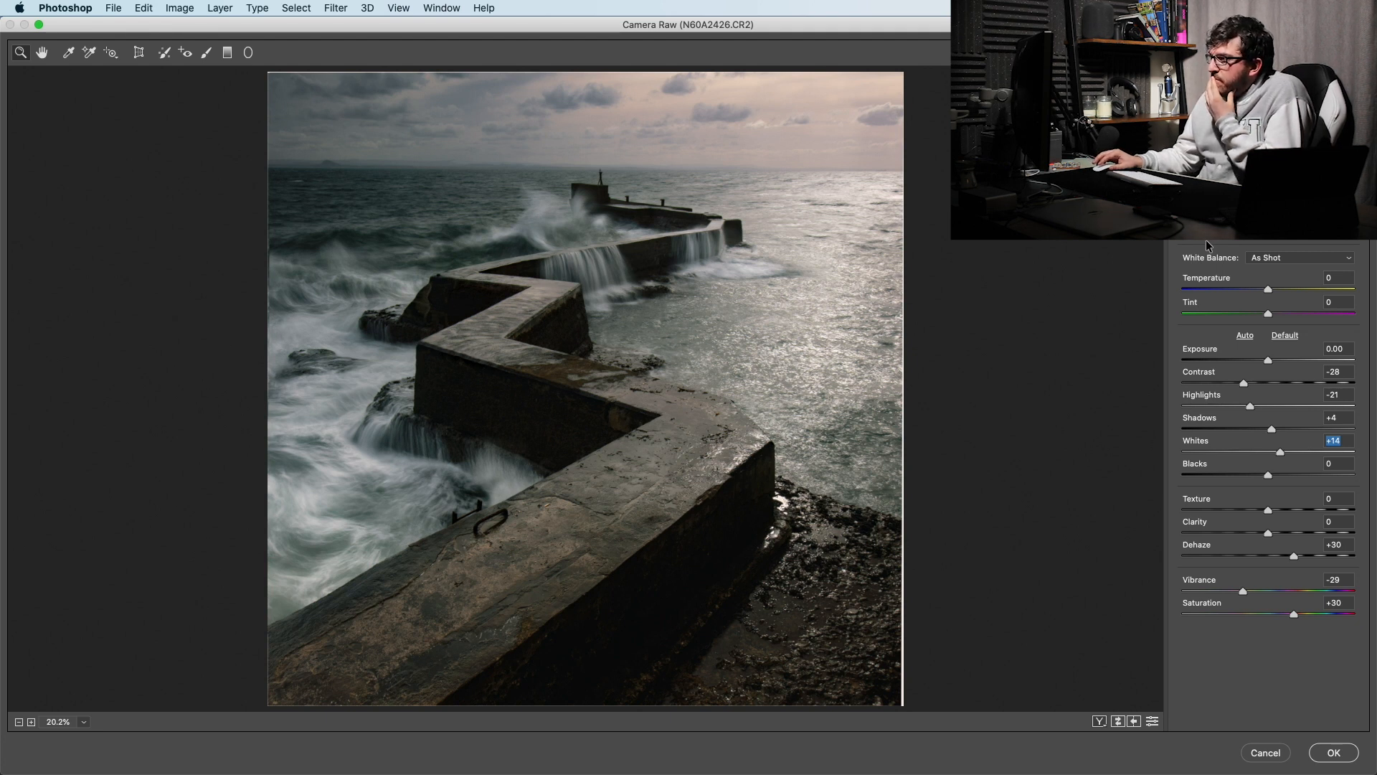
- Open the HSL adjustments, set the Yellows hue to -15 and shift the Oranges hue
{"action": "left_click", "coordinate": [1241, 180]}
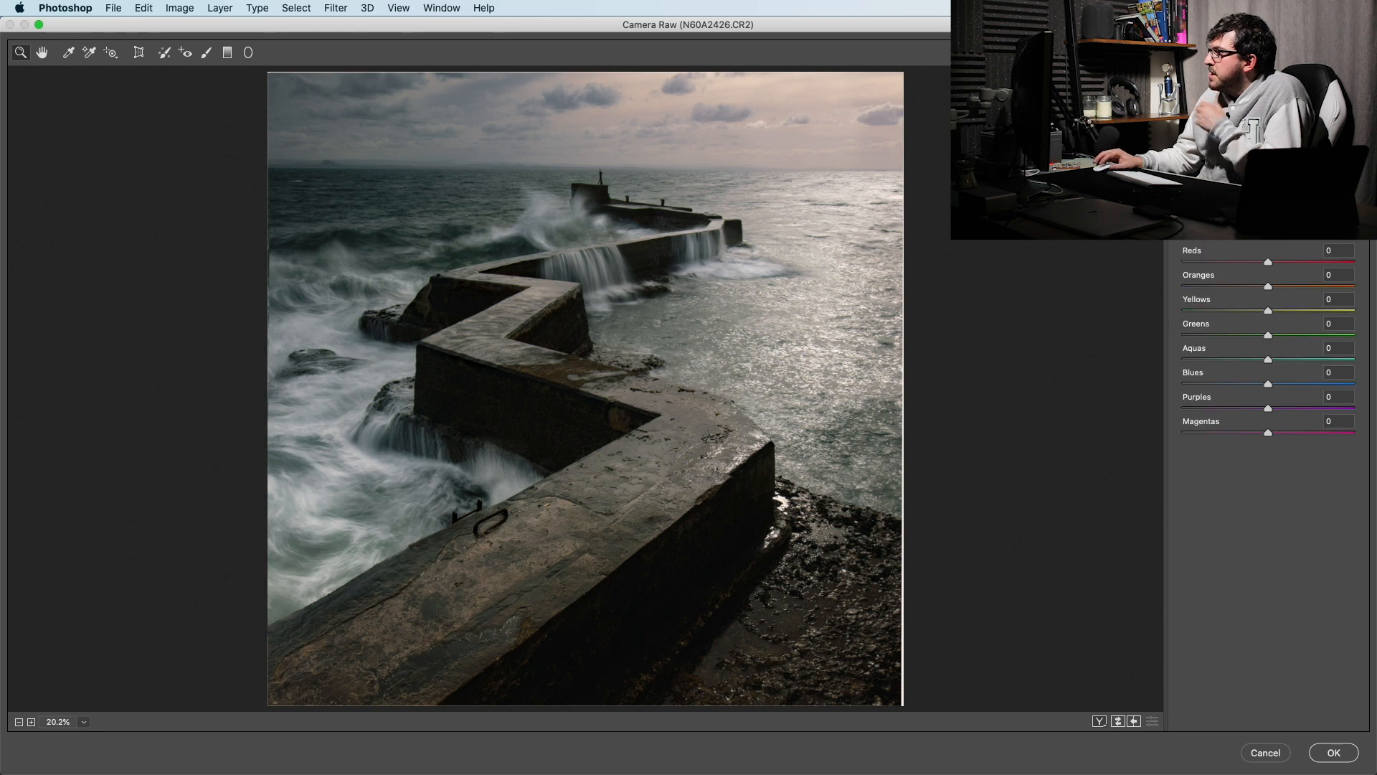
{"action": "left_click", "coordinate": [1196, 214]}
{"action": "left_click", "coordinate": [1233, 215]}
{"action": "left_click", "coordinate": [1281, 214]}
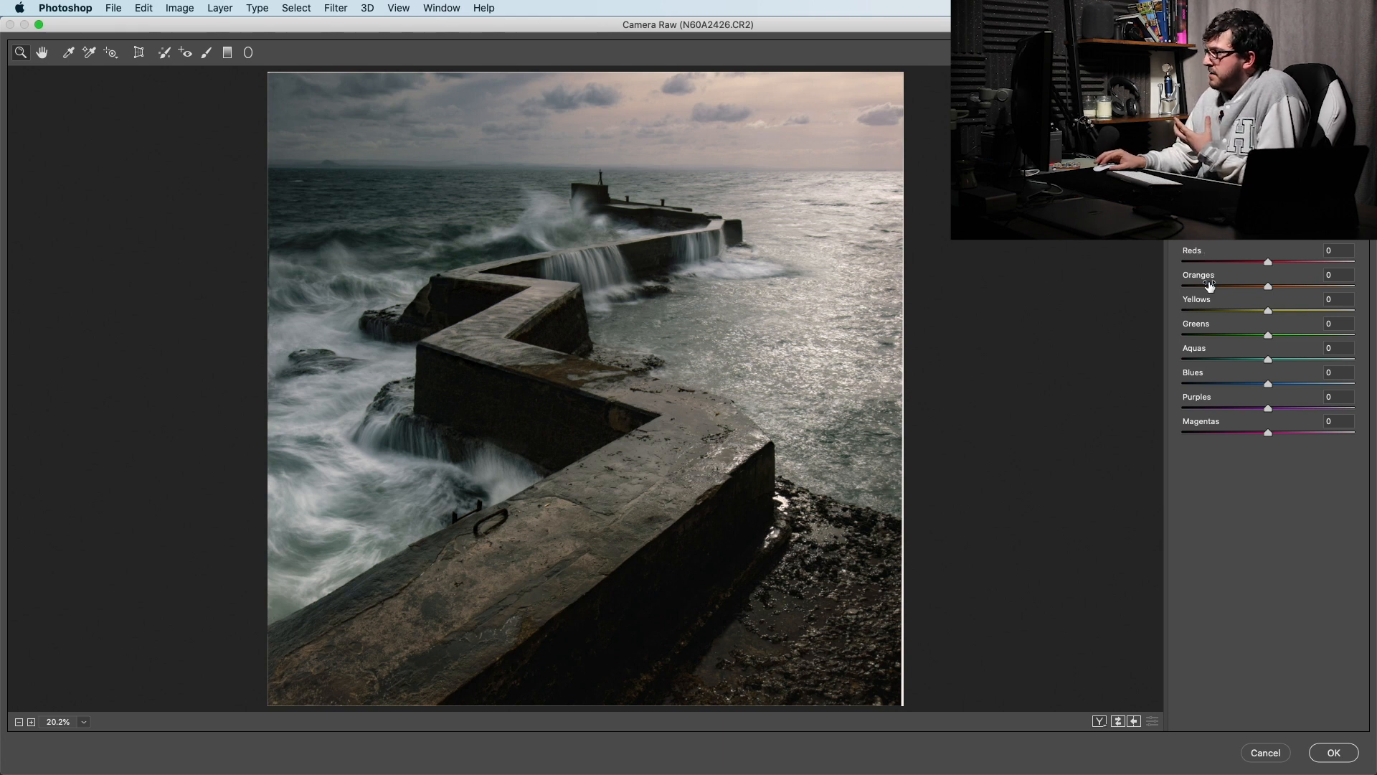
{"action": "left_click_drag", "start_coordinate": [1268, 310], "coordinate": [1233, 291]}
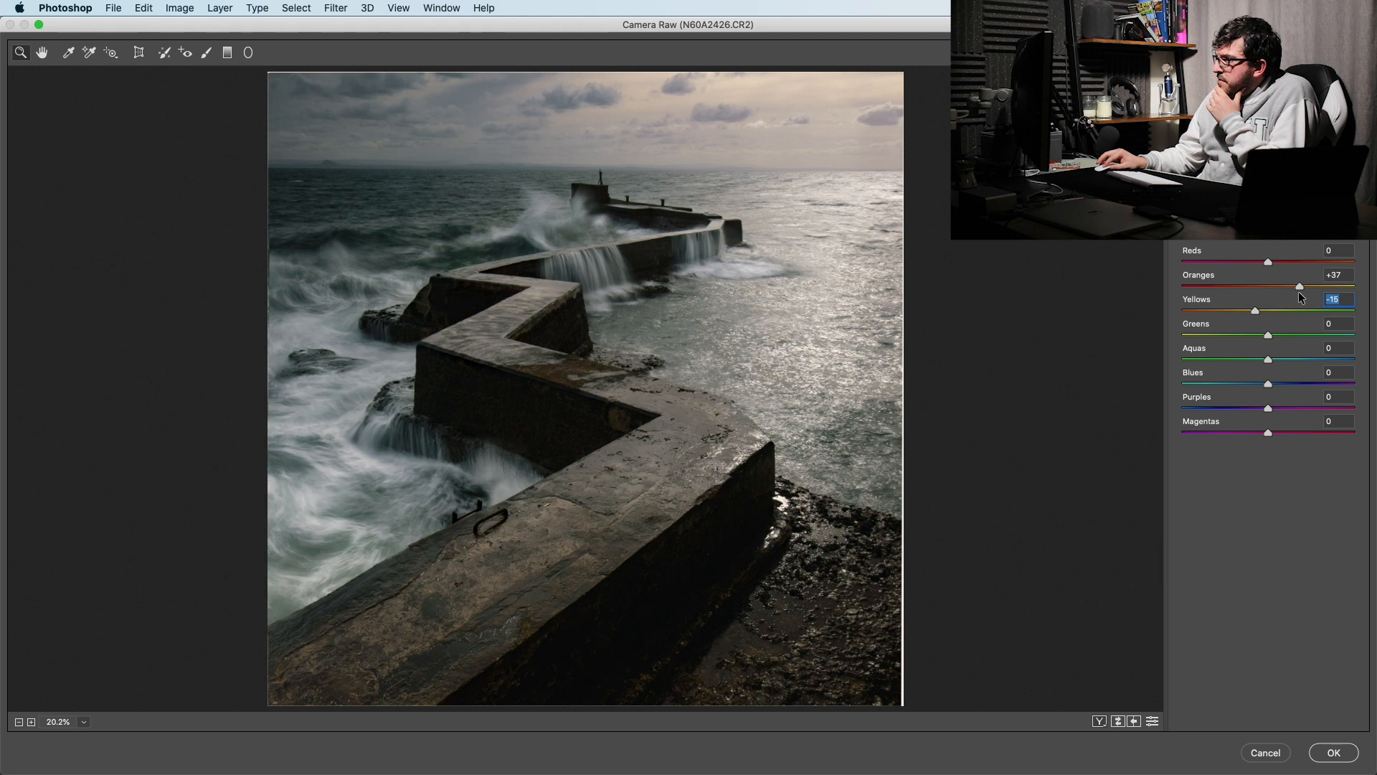
{"action": "left_click_drag", "start_coordinate": [1291, 294], "coordinate": [1242, 288]}
- Try the Oranges saturation at +16 and -23 in the HSL adjustments, reset it, and settle on +18
{"action": "left_click", "coordinate": [1232, 226]}
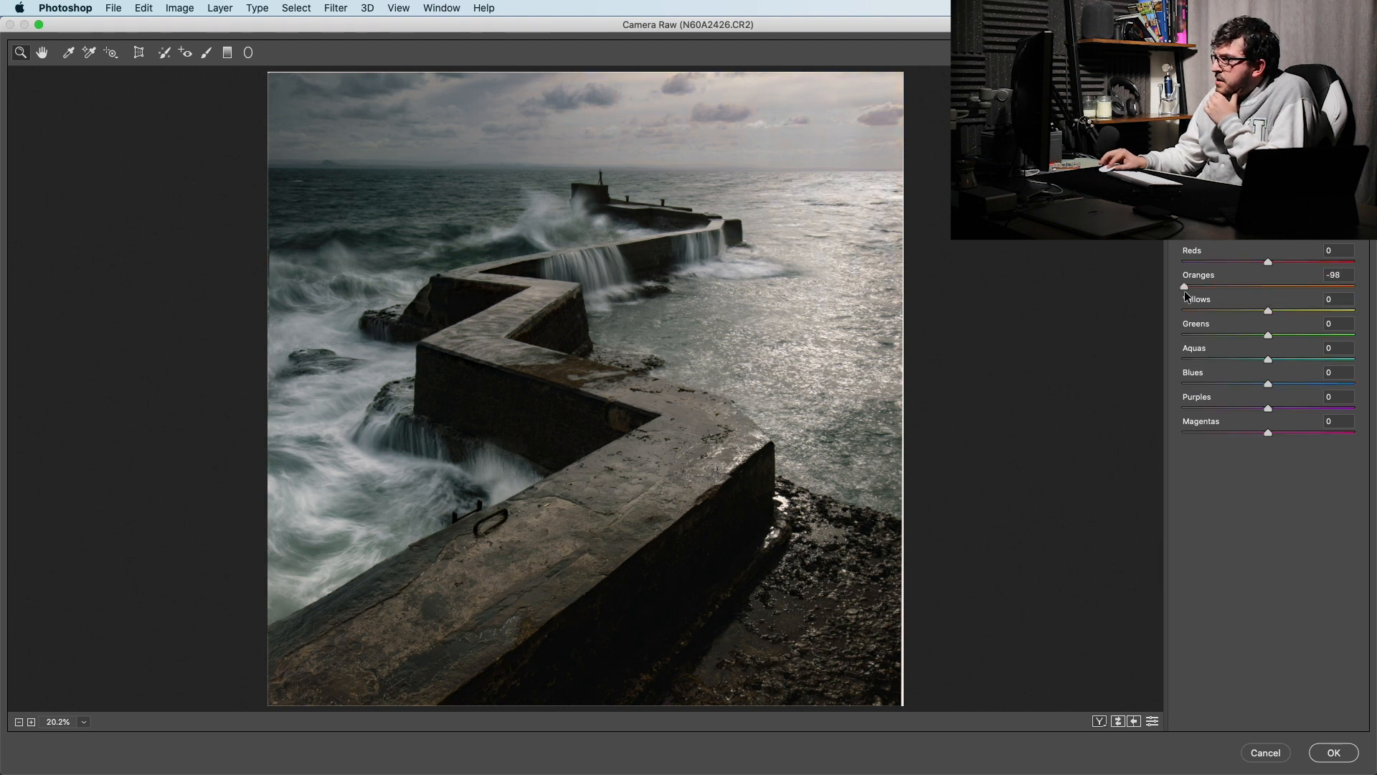
{"action": "left_click_drag", "start_coordinate": [1267, 296], "coordinate": [1282, 289]}
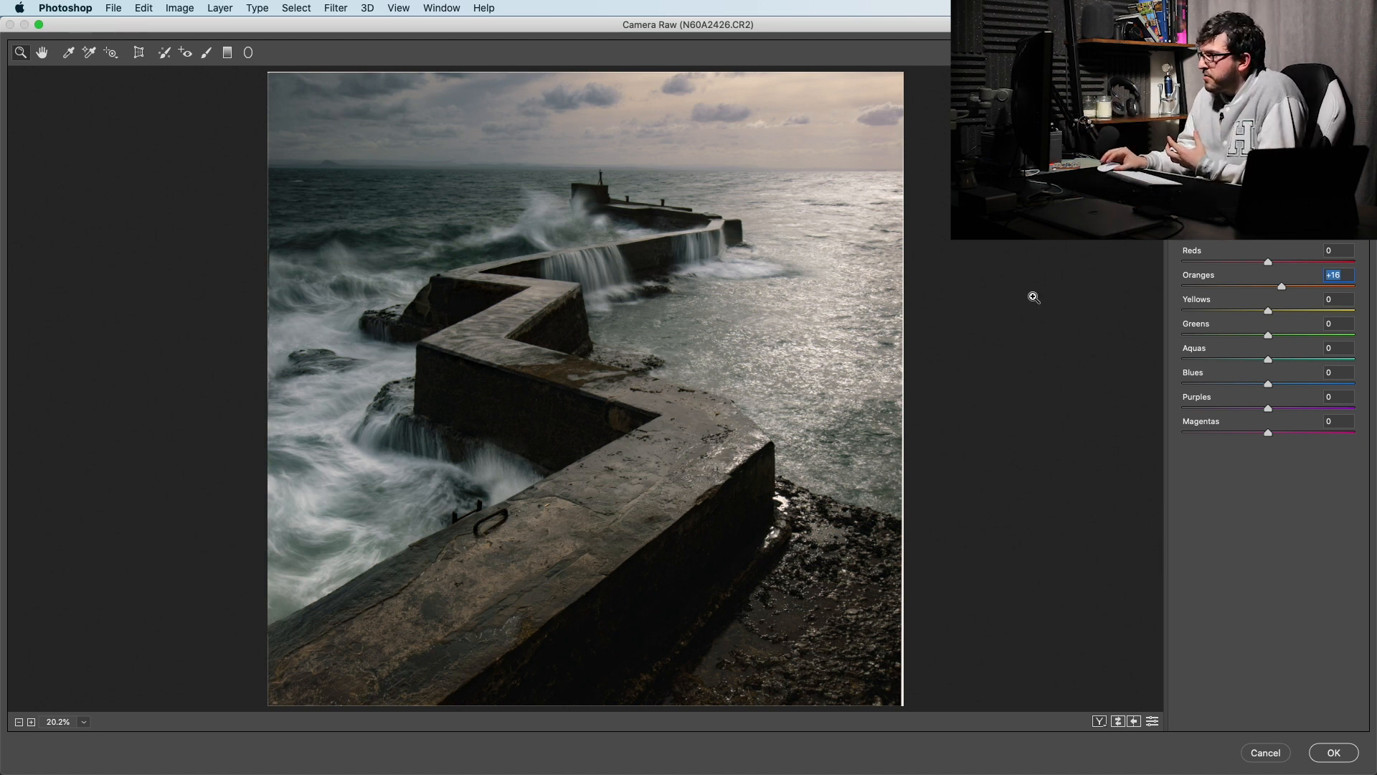
{"action": "left_click_drag", "start_coordinate": [1282, 287], "coordinate": [1252, 287]}
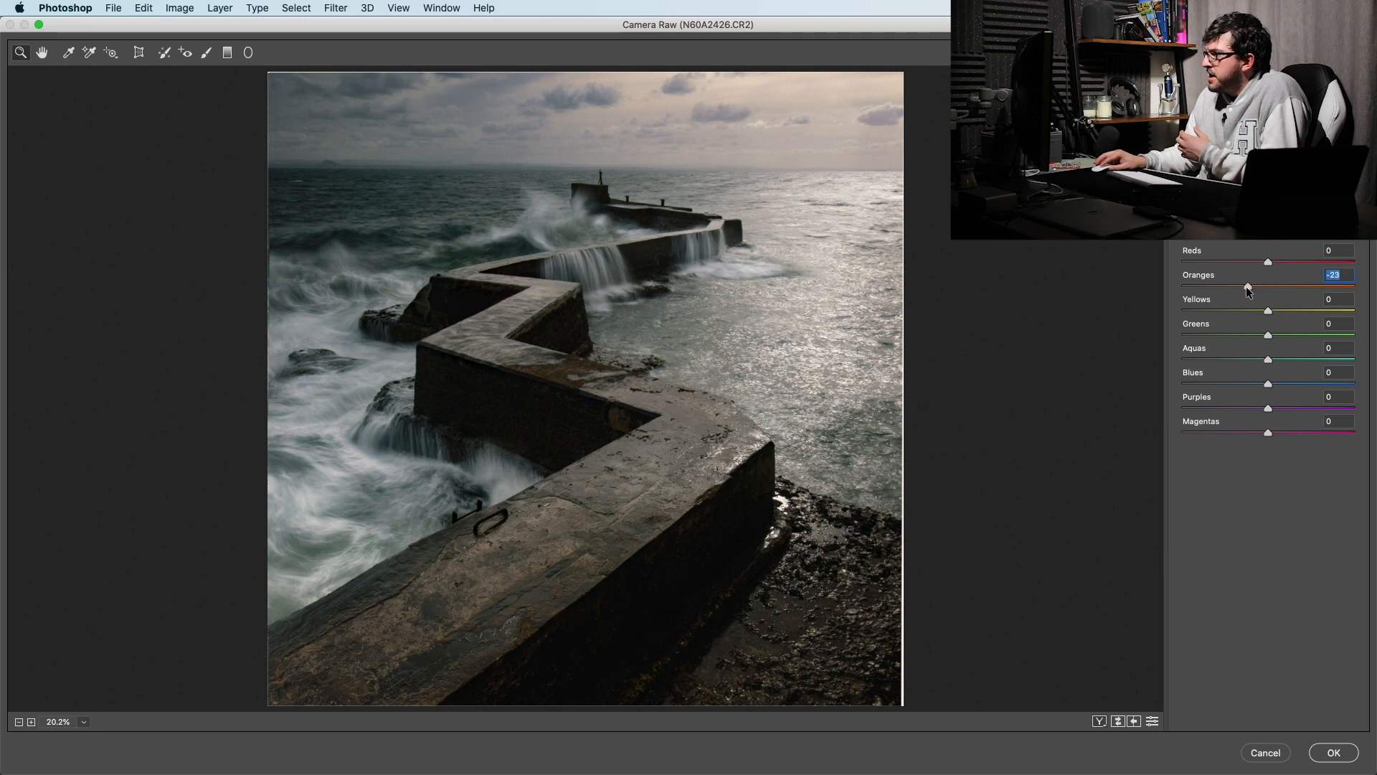
{"action": "double_click", "coordinate": [1254, 286]}
{"action": "mouse_move", "coordinate": [1268, 287]}
{"action": "left_mouse_down"}
{"action": "mouse_move", "coordinate": [1233, 290]}
{"action": "mouse_move", "coordinate": [1295, 290]}
{"action": "left_mouse_up"}
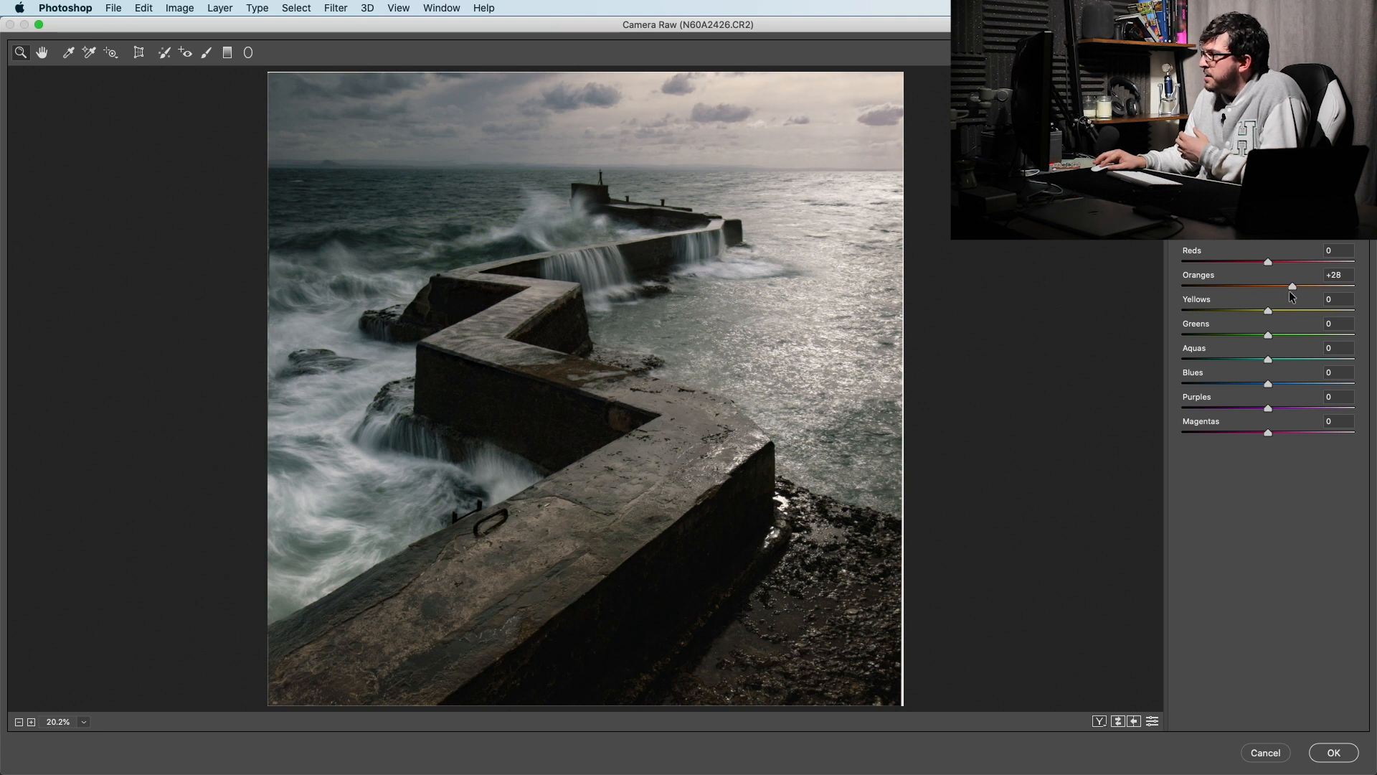
{"action": "left_click", "coordinate": [1282, 293]}
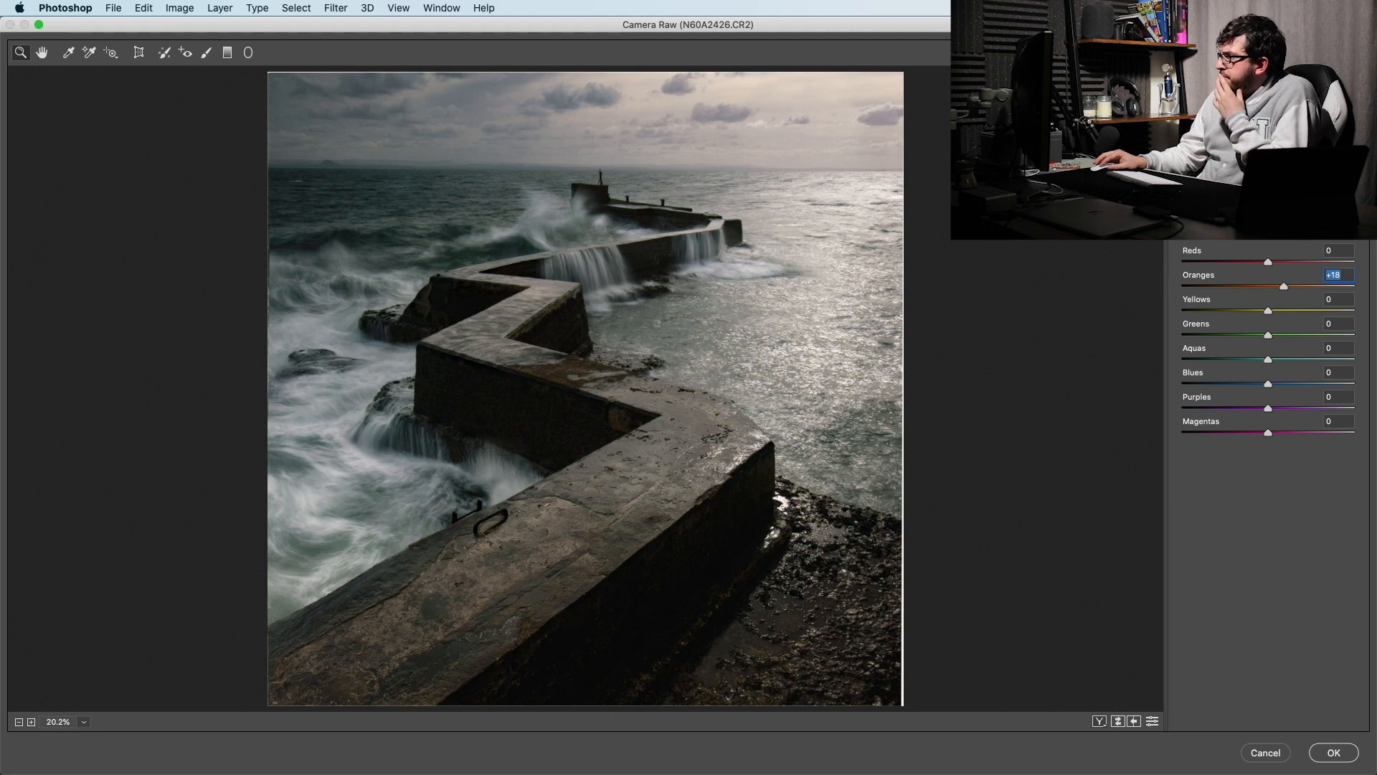
- Return to the HSL hue adjustments and set Blues to -15, Aquas to +33 and Purples to -31
{"action": "left_click", "coordinate": [1200, 221]}
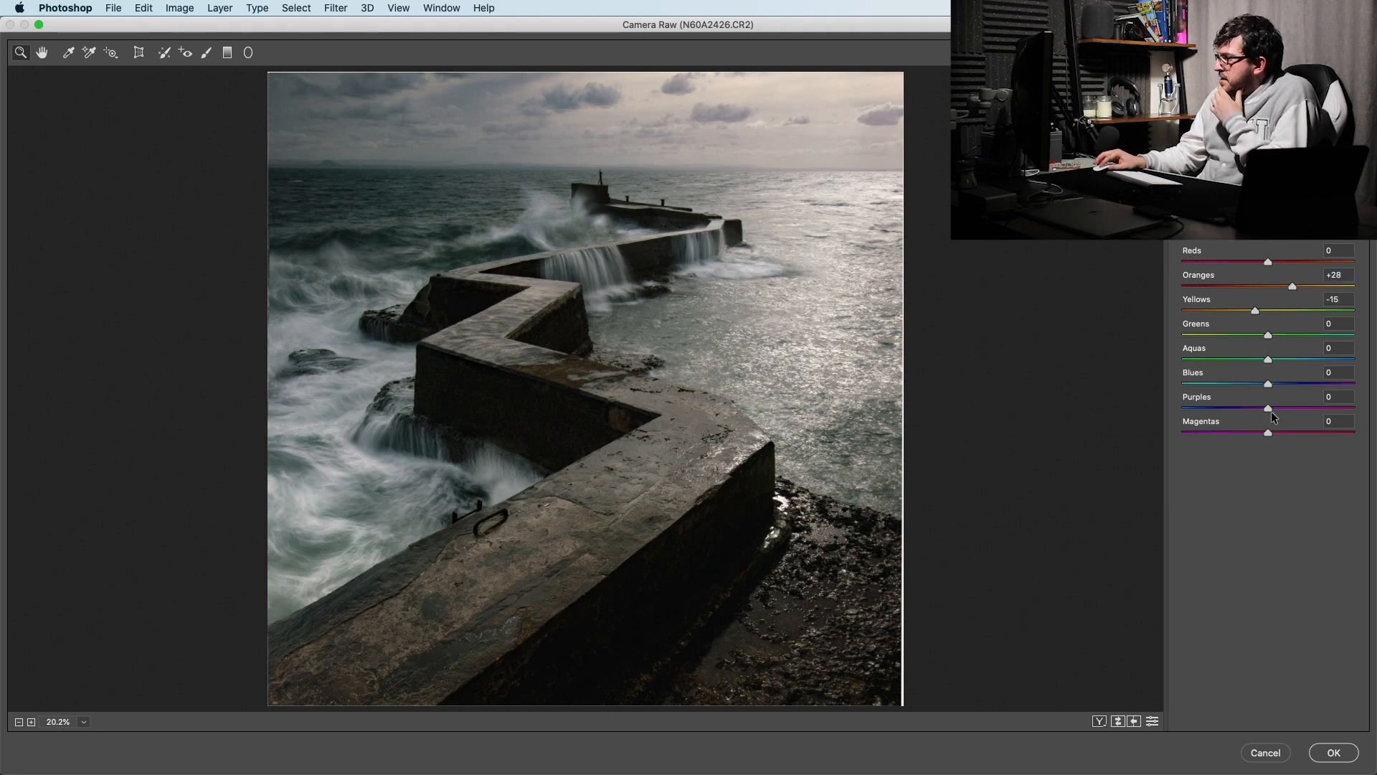
{"action": "mouse_move", "coordinate": [1268, 384]}
{"action": "left_mouse_down"}
{"action": "mouse_move", "coordinate": [1148, 389]}
{"action": "mouse_move", "coordinate": [1261, 393]}
{"action": "left_mouse_up"}
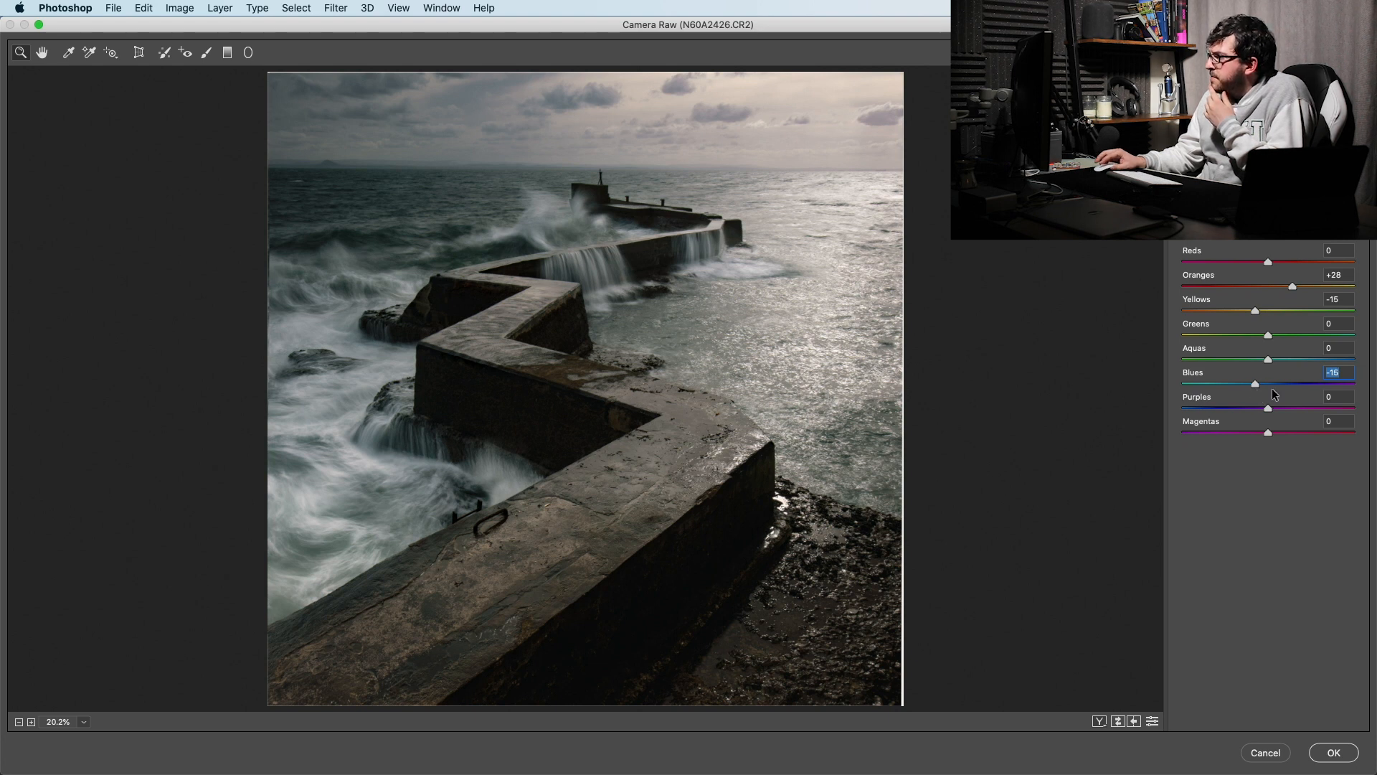
{"action": "left_click_drag", "start_coordinate": [1267, 359], "coordinate": [1188, 361]}
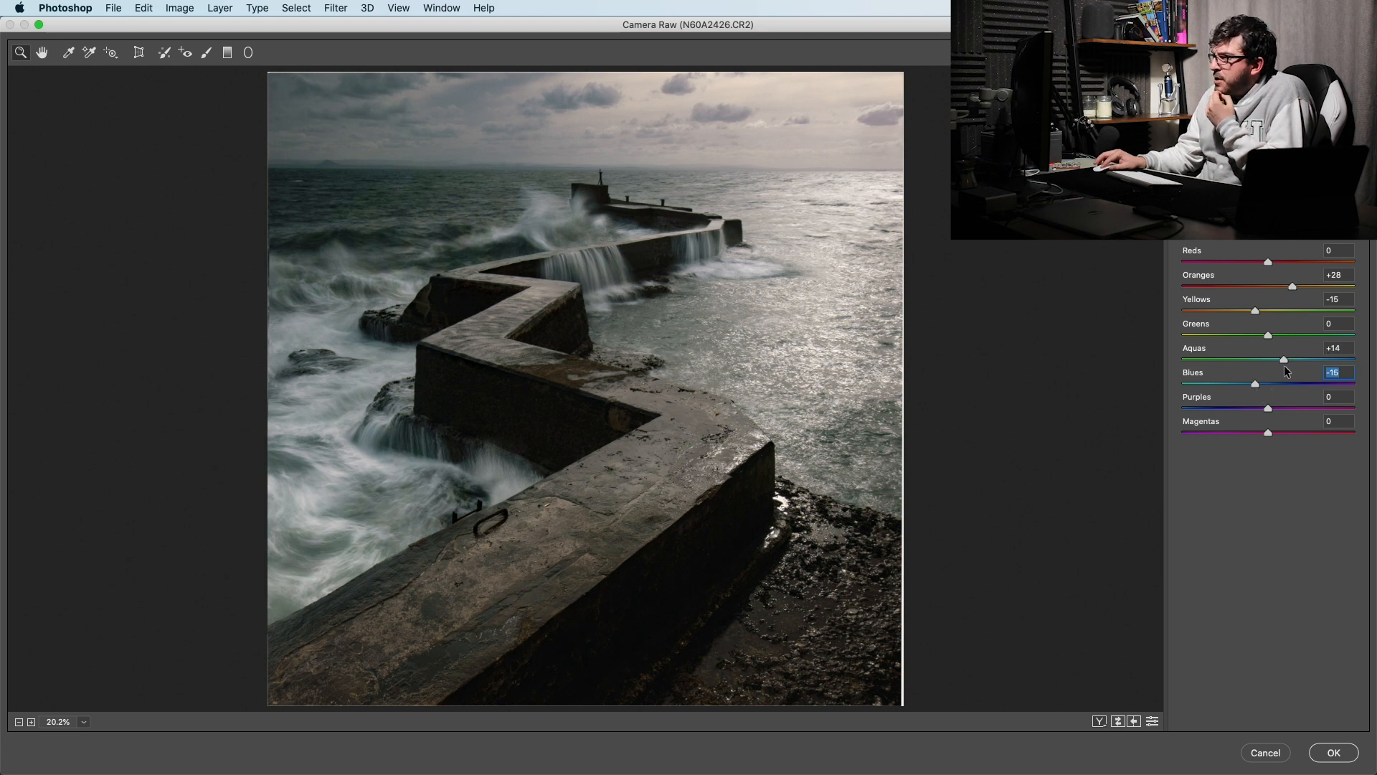
{"action": "left_click_drag", "start_coordinate": [1293, 365], "coordinate": [1241, 410]}
- Set the Purples hue to -100 and the Magentas hue to -3
{"action": "left_click", "coordinate": [1294, 228]}
{"action": "left_click", "coordinate": [1197, 221]}
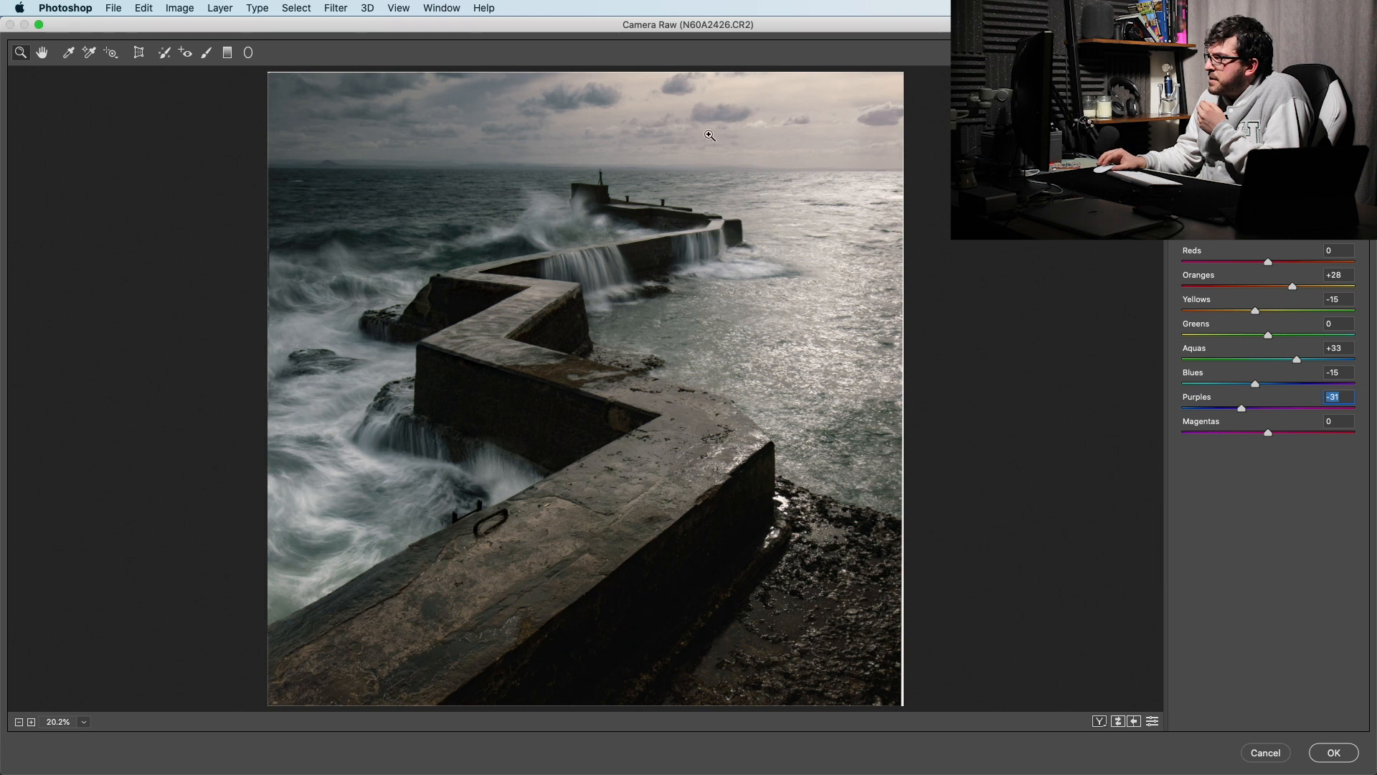
{"action": "left_click_drag", "start_coordinate": [1271, 416], "coordinate": [1164, 405]}
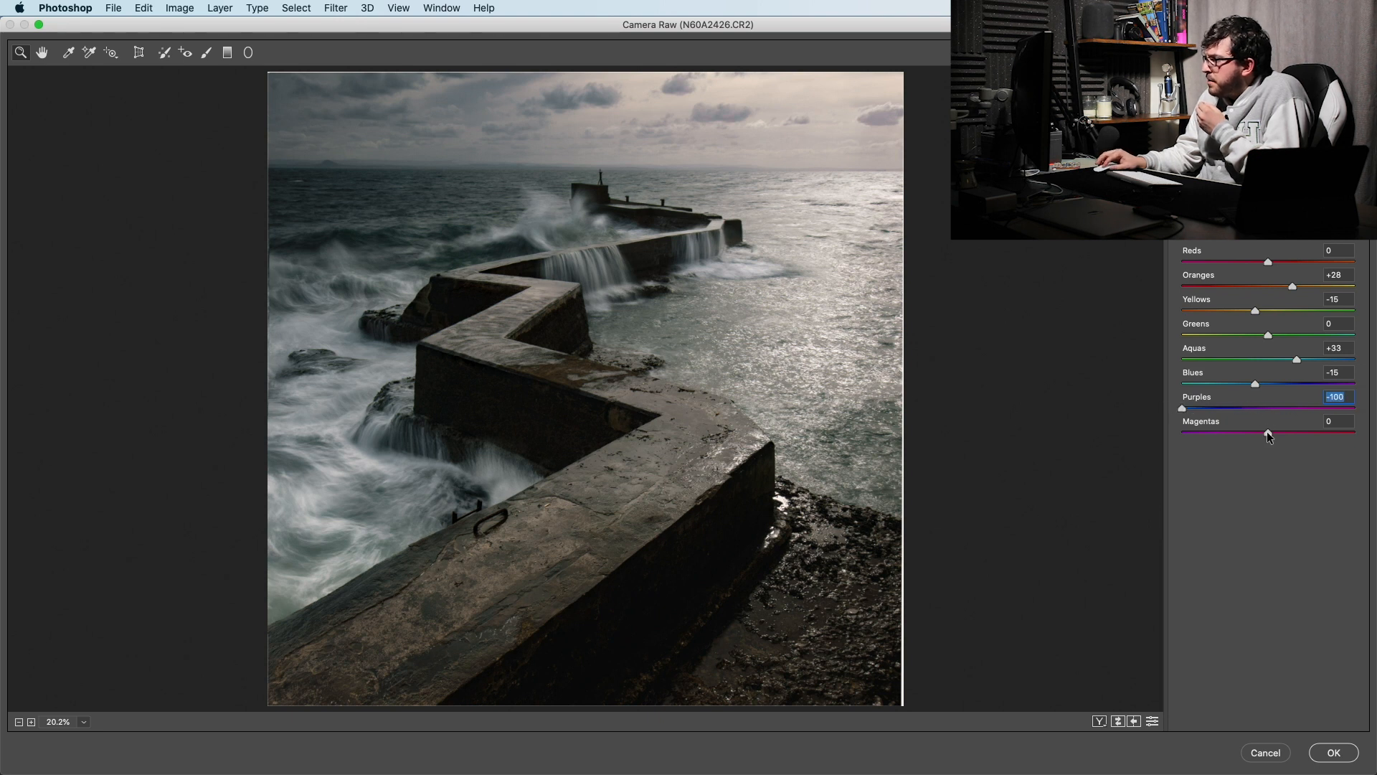
{"action": "left_click_drag", "start_coordinate": [1268, 430], "coordinate": [1268, 461]}
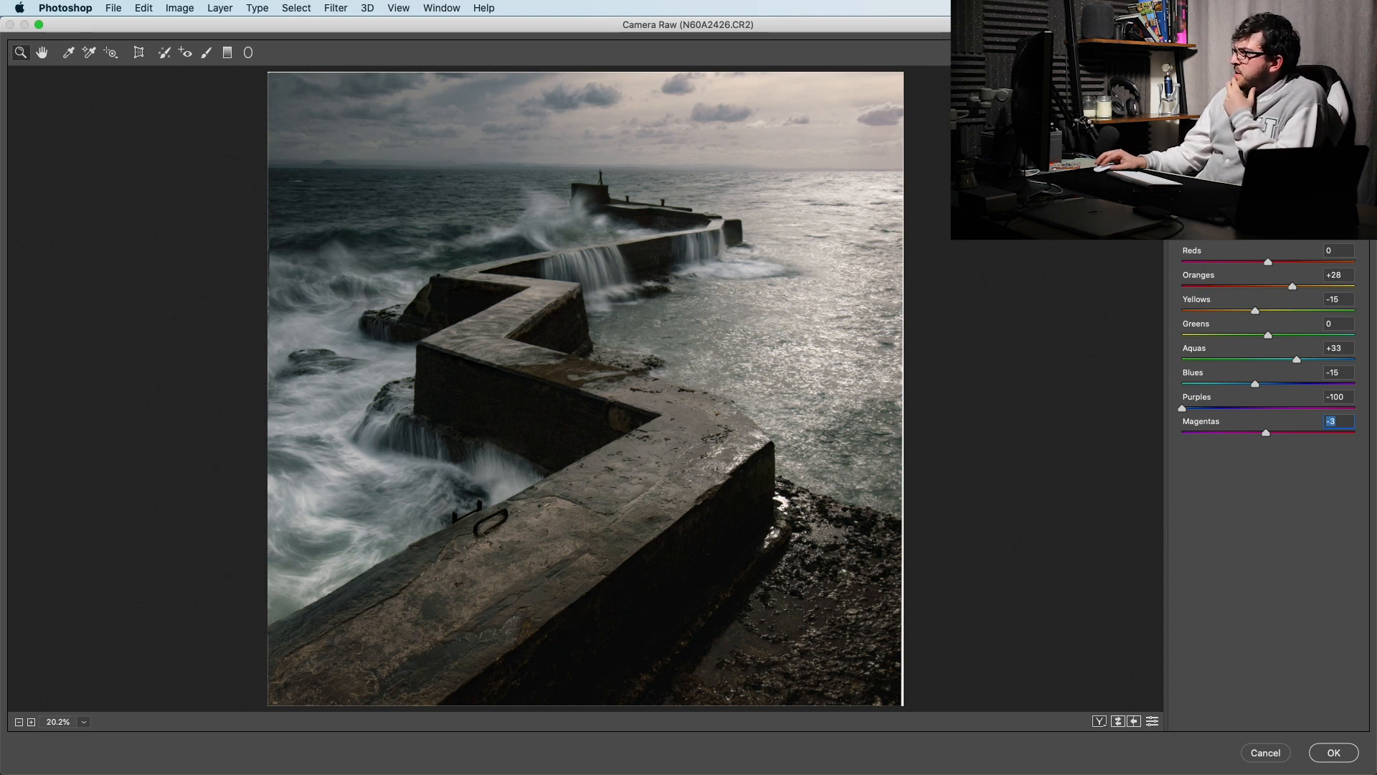
- In the calibration settings, try Blue Primary hue at -61, then set Blue Primary hue to -10, Green Primary to +8 and Red Primary to +17
{"action": "key", "text": "super+alt+9"}
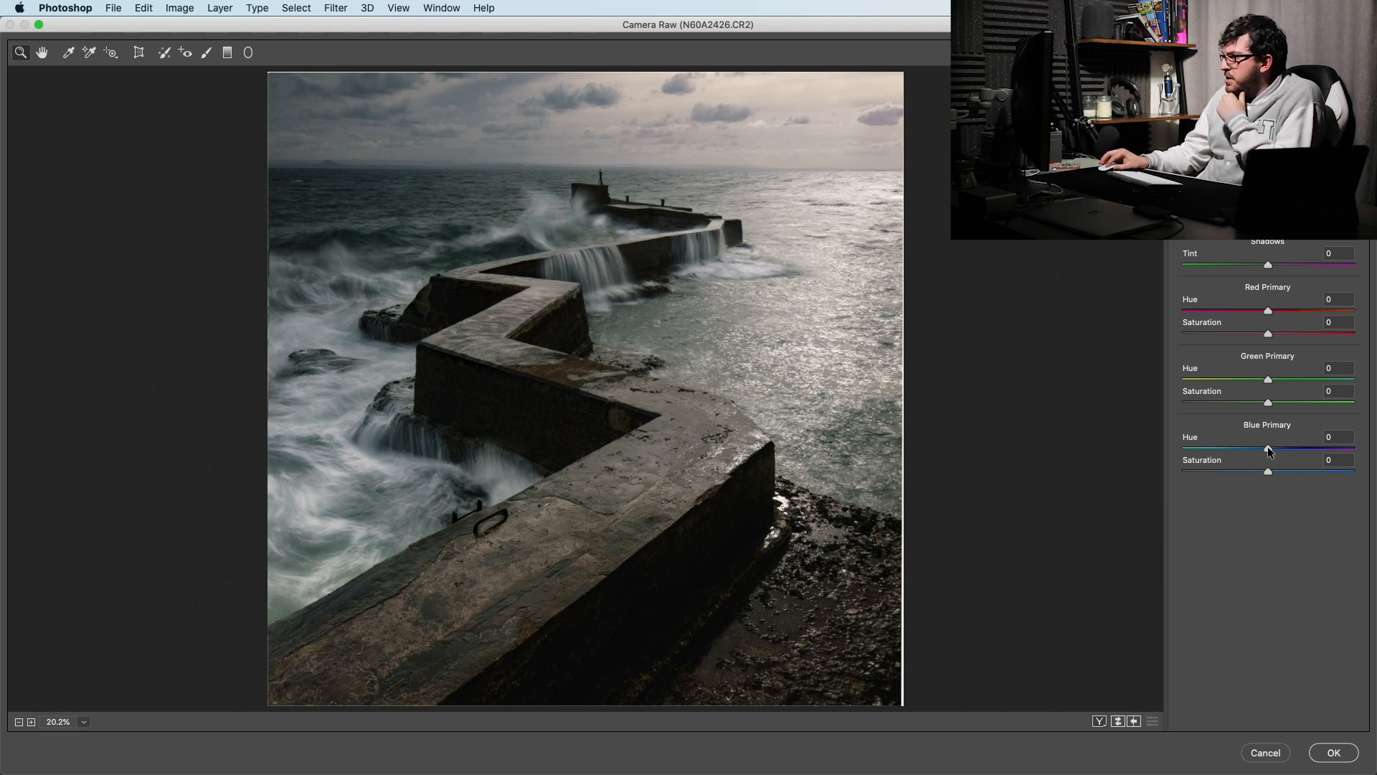
{"action": "left_click_drag", "start_coordinate": [1268, 450], "coordinate": [1216, 462]}
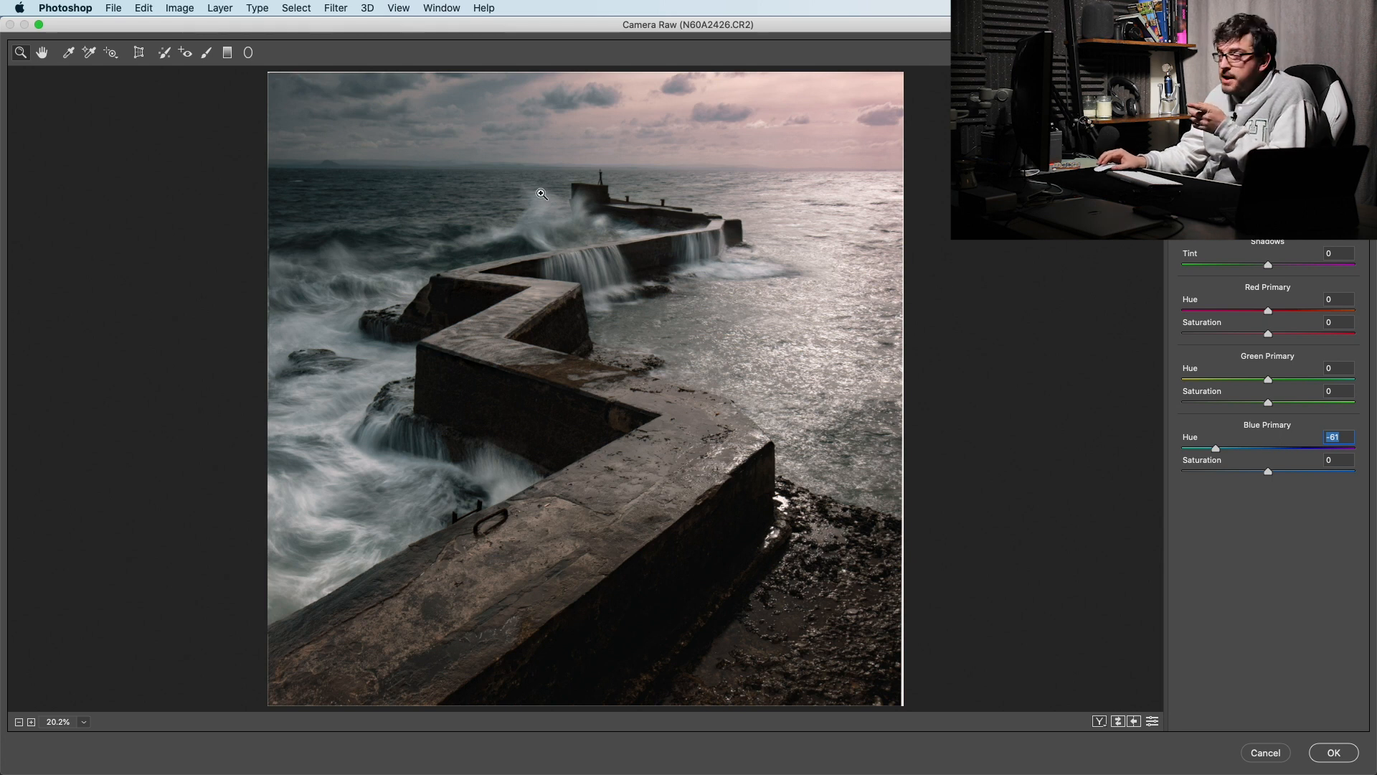
{"action": "left_click_drag", "start_coordinate": [1215, 448], "coordinate": [1260, 458]}
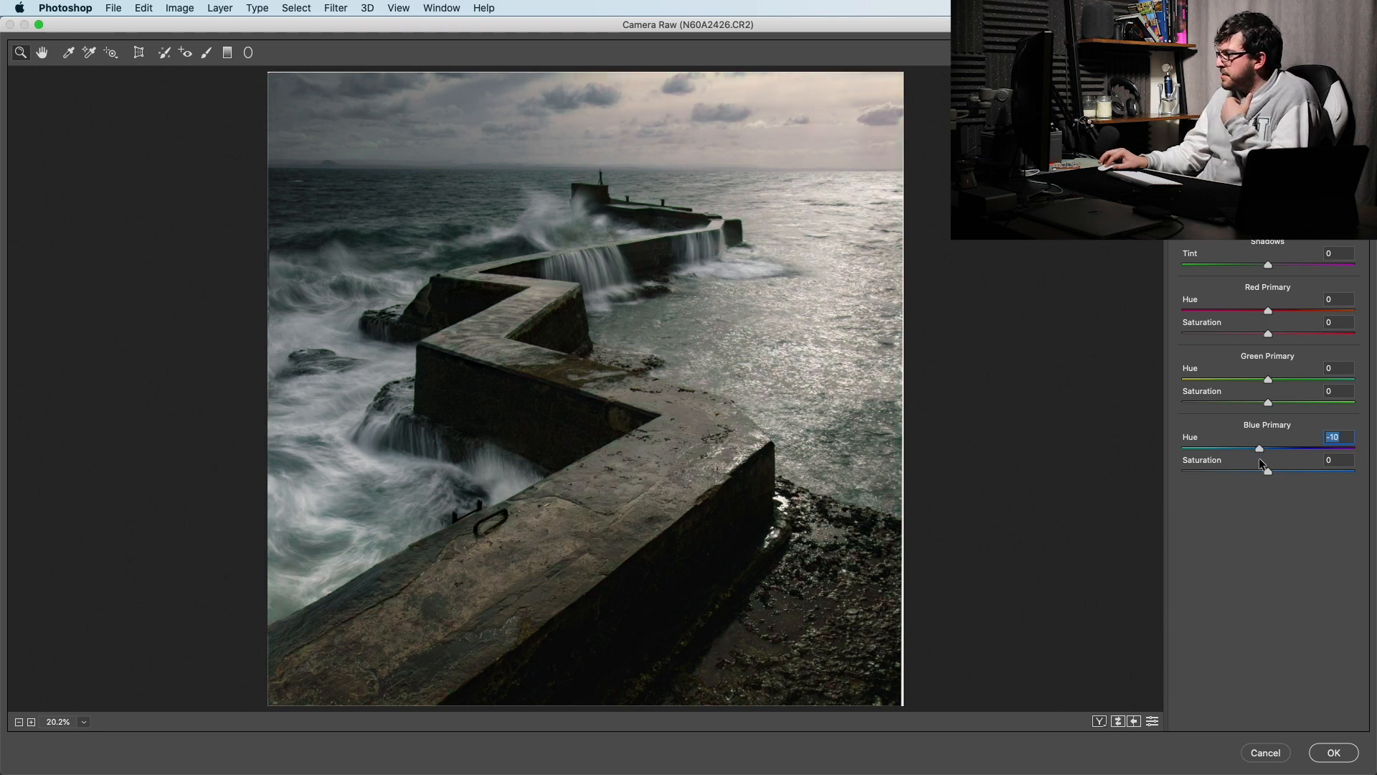
{"action": "mouse_move", "coordinate": [1277, 373]}
{"action": "left_mouse_down"}
{"action": "mouse_move", "coordinate": [1182, 379]}
{"action": "mouse_move", "coordinate": [1314, 377]}
{"action": "mouse_move", "coordinate": [1202, 376]}
{"action": "mouse_move", "coordinate": [1275, 379]}
{"action": "left_mouse_up"}
{"action": "mouse_move", "coordinate": [1268, 311]}
{"action": "left_mouse_down"}
{"action": "mouse_move", "coordinate": [1218, 312]}
{"action": "mouse_move", "coordinate": [1293, 316]}
{"action": "mouse_move", "coordinate": [1215, 315]}
{"action": "mouse_move", "coordinate": [1297, 315]}
{"action": "mouse_move", "coordinate": [1283, 317]}
{"action": "left_mouse_up"}
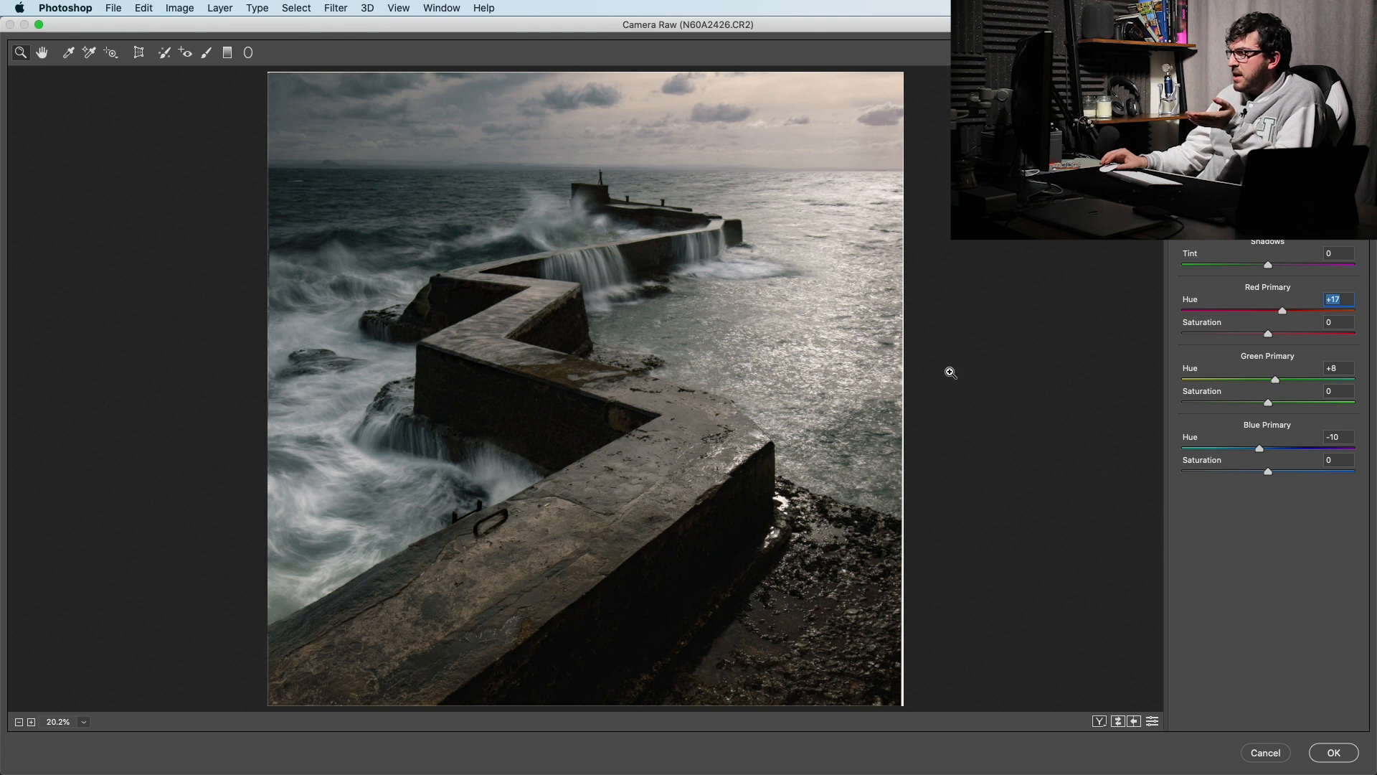
- Add a graduated filter from the brighter right-hand sky to below the horizon, set its Exposure to -0.55 and tilt it more steeply
{"action": "left_click", "coordinate": [227, 52]}
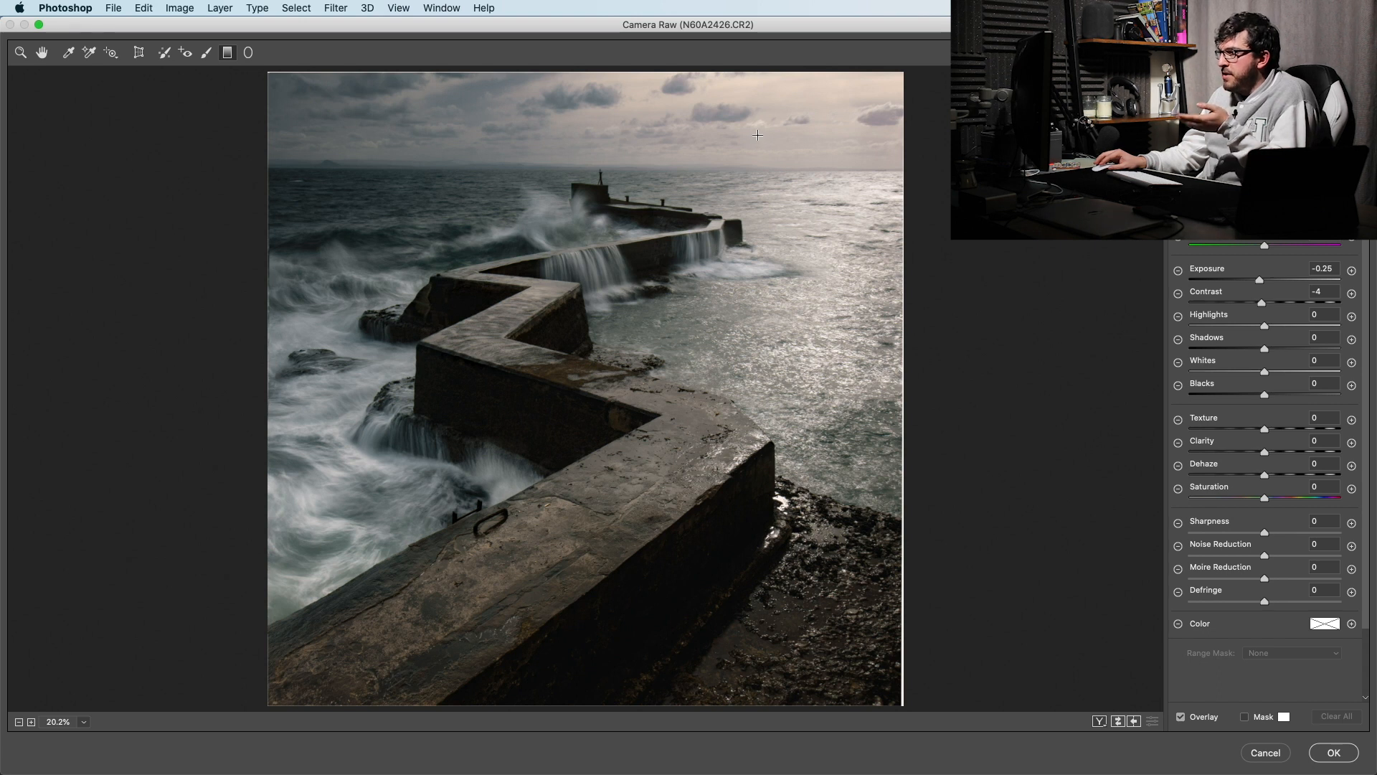
{"action": "left_click_drag", "start_coordinate": [811, 127], "coordinate": [797, 229]}
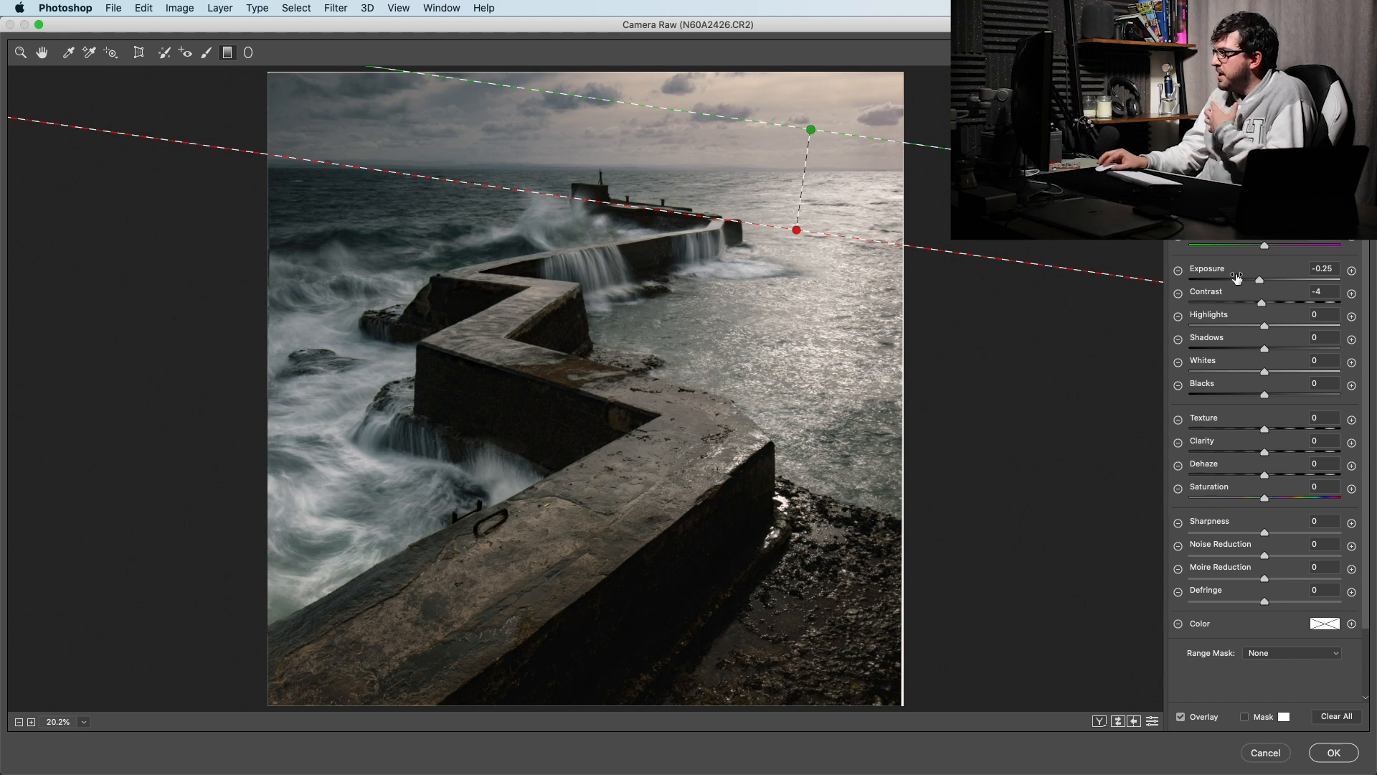
{"action": "left_click_drag", "start_coordinate": [1257, 279], "coordinate": [1254, 279]}
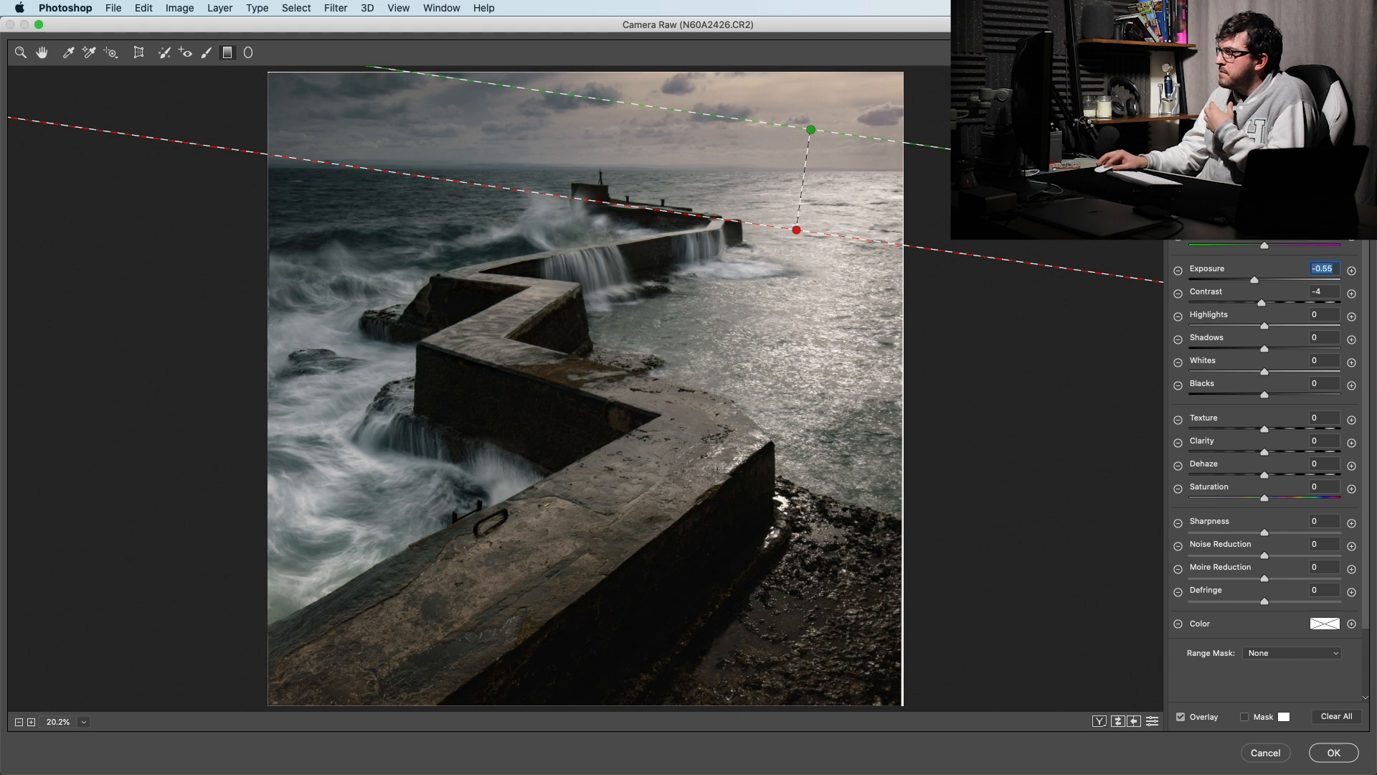
{"action": "left_click_drag", "start_coordinate": [861, 239], "coordinate": [853, 248]}
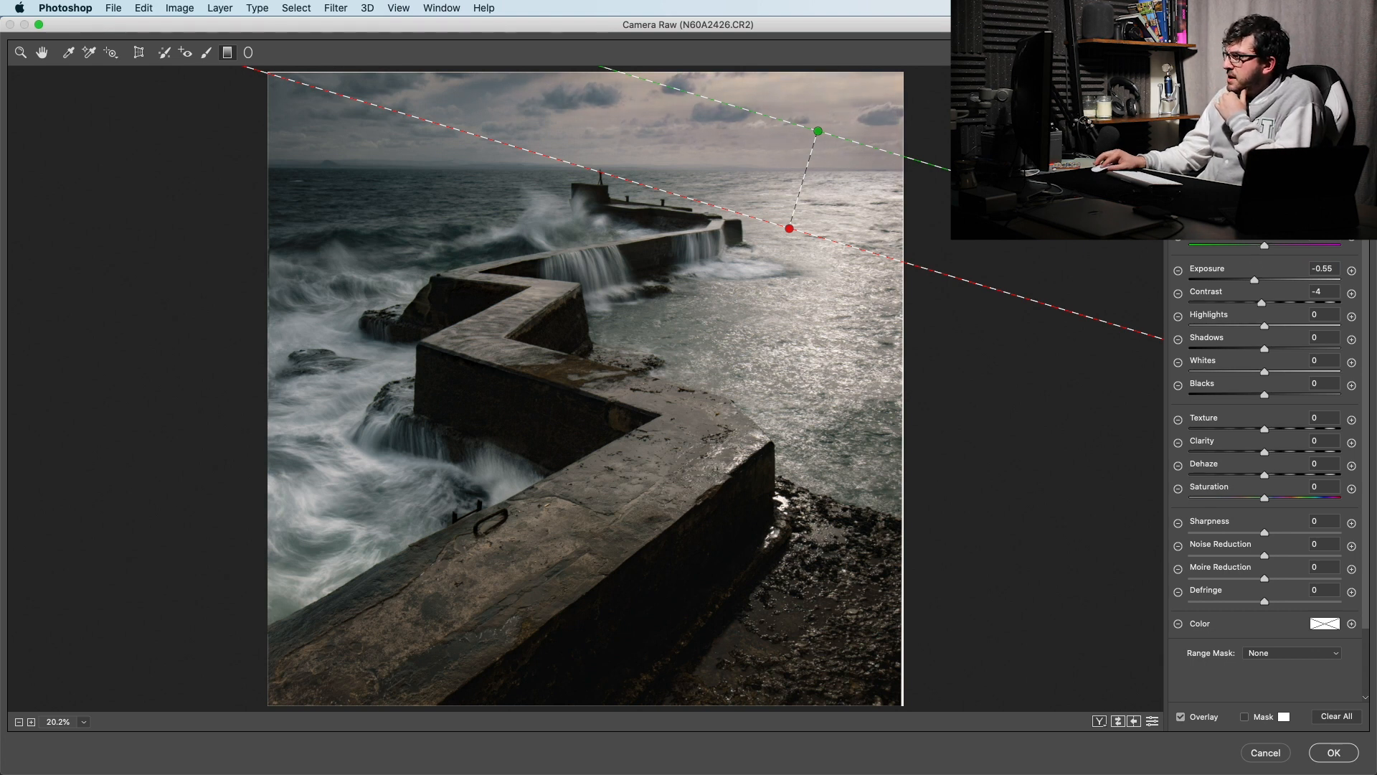
- Shift the sky filter's tint slightly towards green and set its Exposure to -0.45 and Shadows to -37
{"action": "left_click_drag", "start_coordinate": [1264, 243], "coordinate": [1270, 243]}
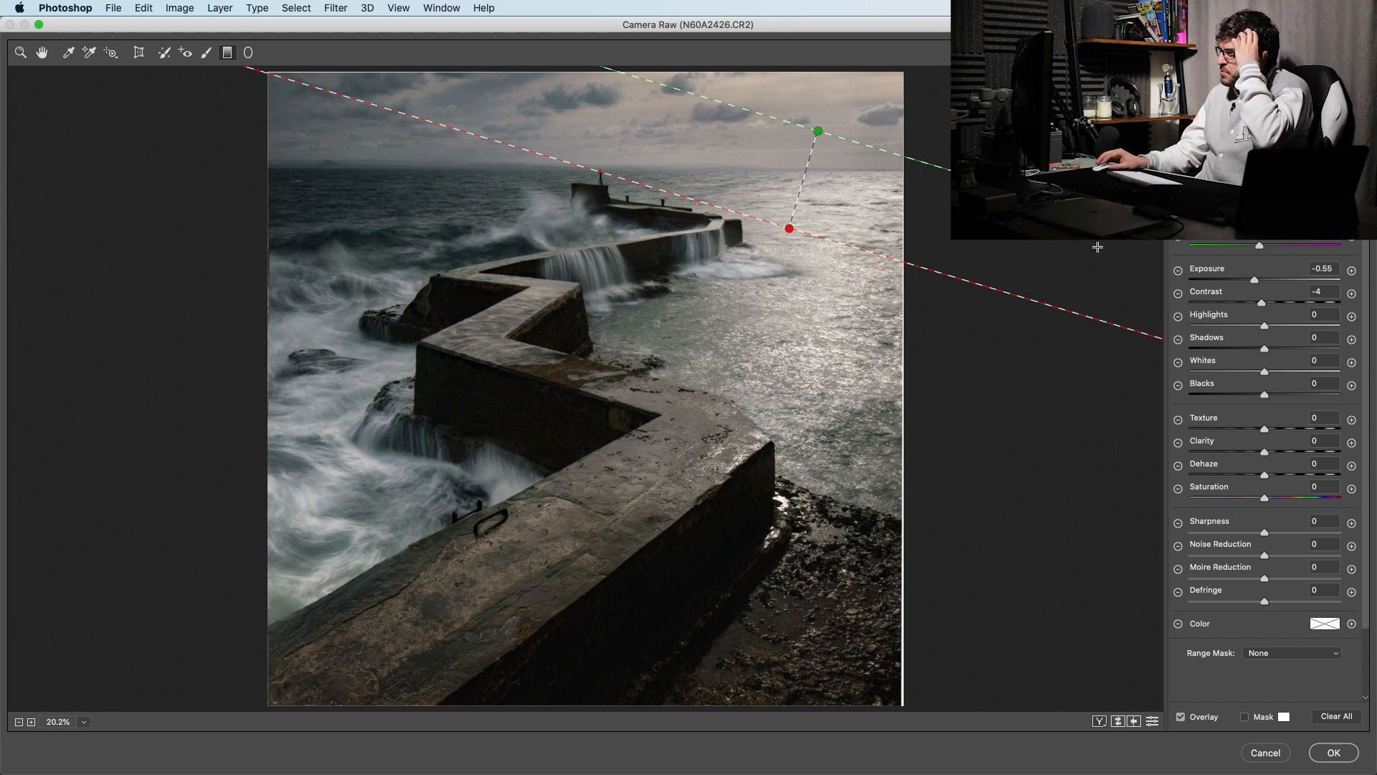
{"action": "left_click_drag", "start_coordinate": [1255, 280], "coordinate": [1257, 282]}
{"action": "key", "text": "Up"}
{"action": "key", "text": "Return"}
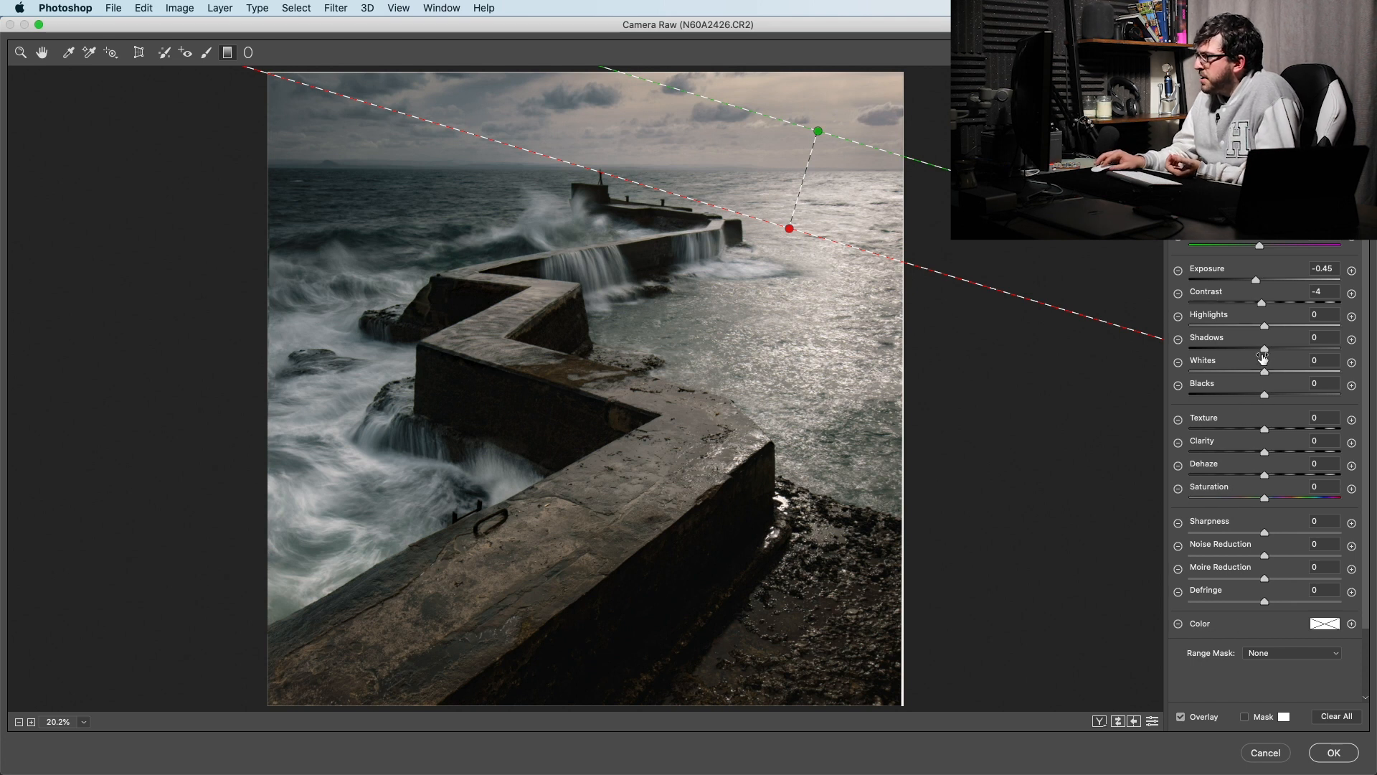
{"action": "left_click_drag", "start_coordinate": [1264, 350], "coordinate": [1227, 352]}
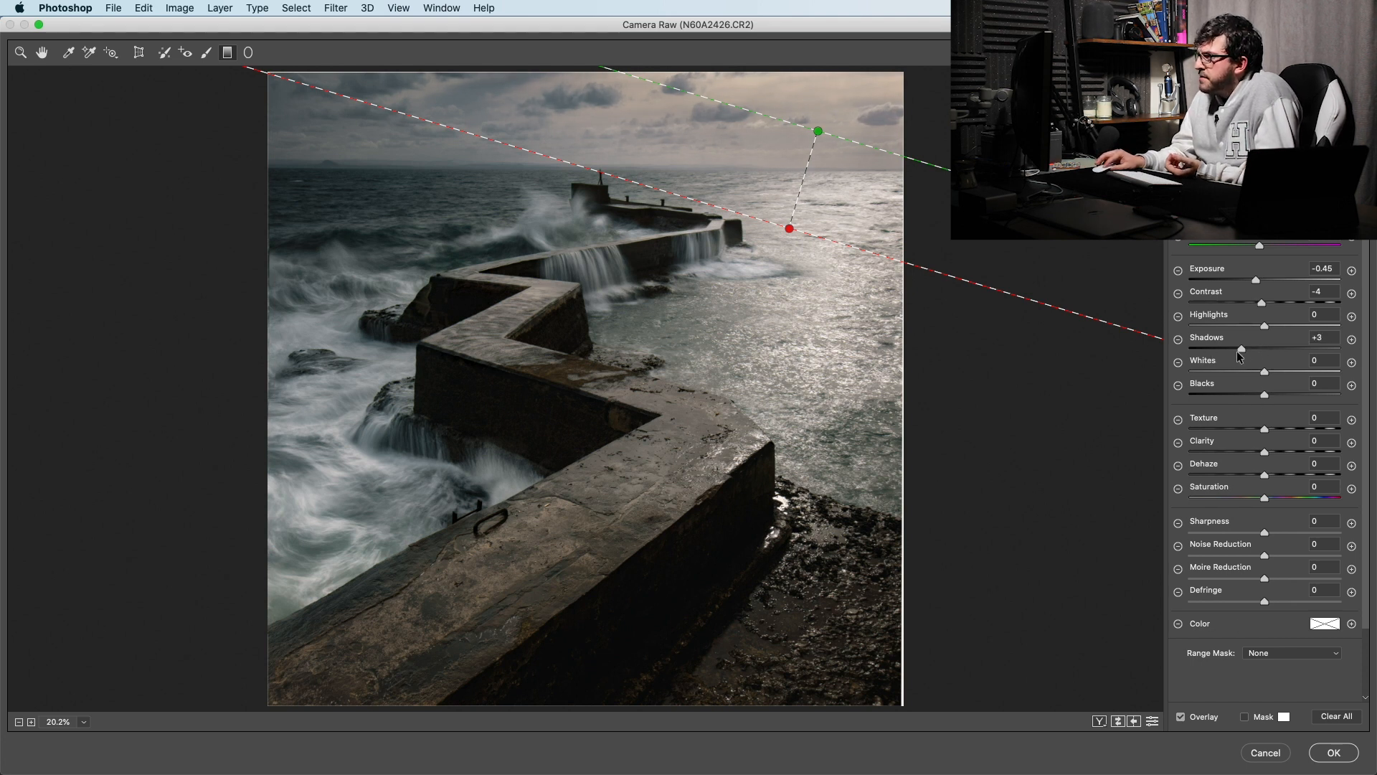
{"action": "left_click_drag", "start_coordinate": [1234, 351], "coordinate": [1236, 351]}
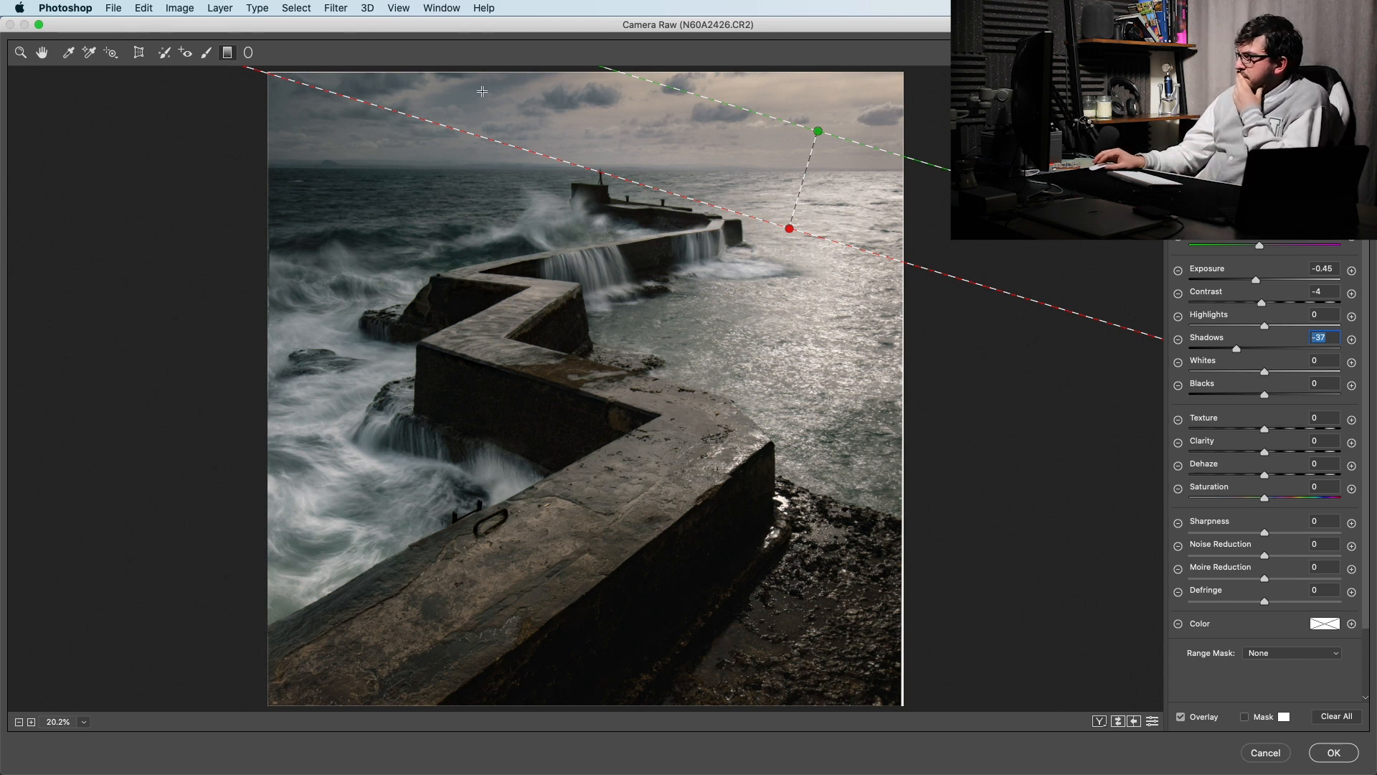
- Add a second, nearly level graduated filter from the sky to the distant pier, with Exposure -0.10 and Shadows -3
{"action": "left_click", "coordinate": [724, 142]}
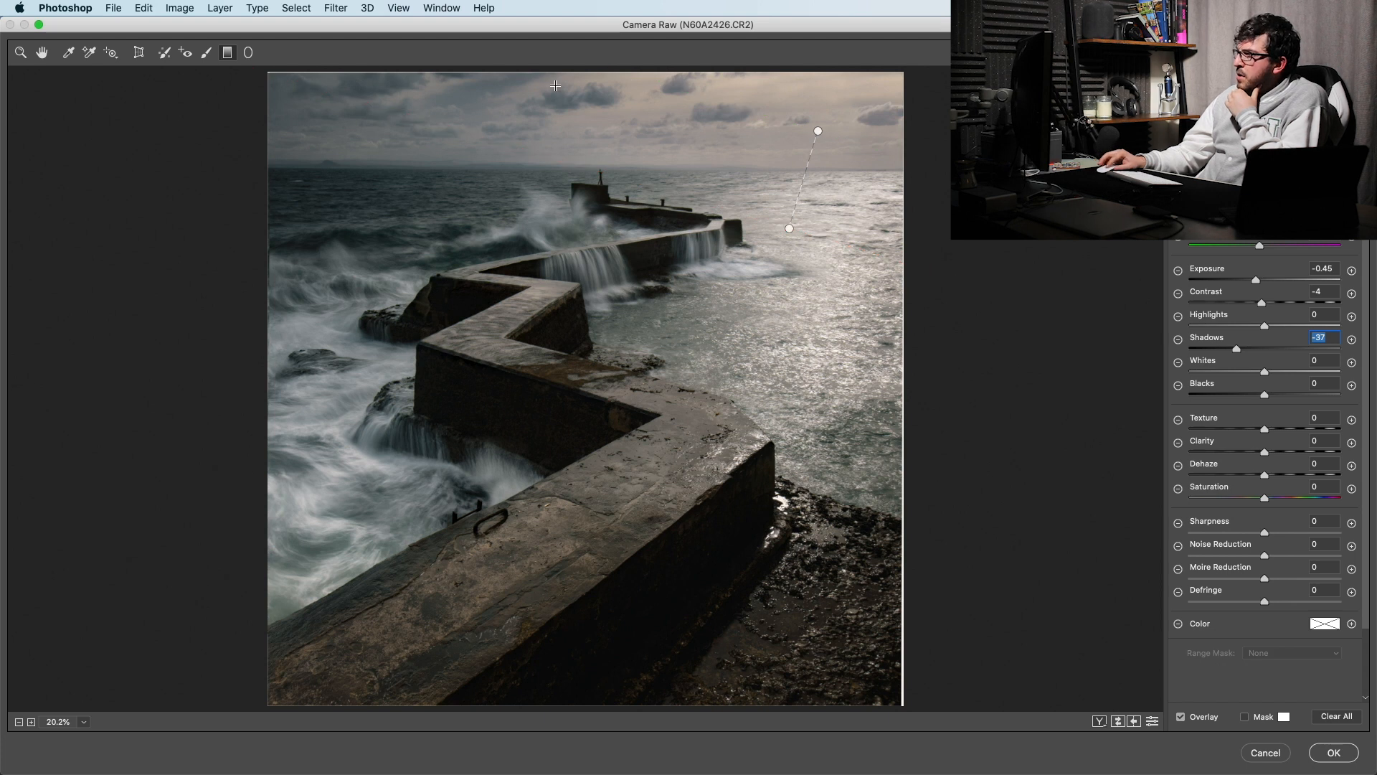
{"action": "left_click_drag", "start_coordinate": [556, 103], "coordinate": [555, 237]}
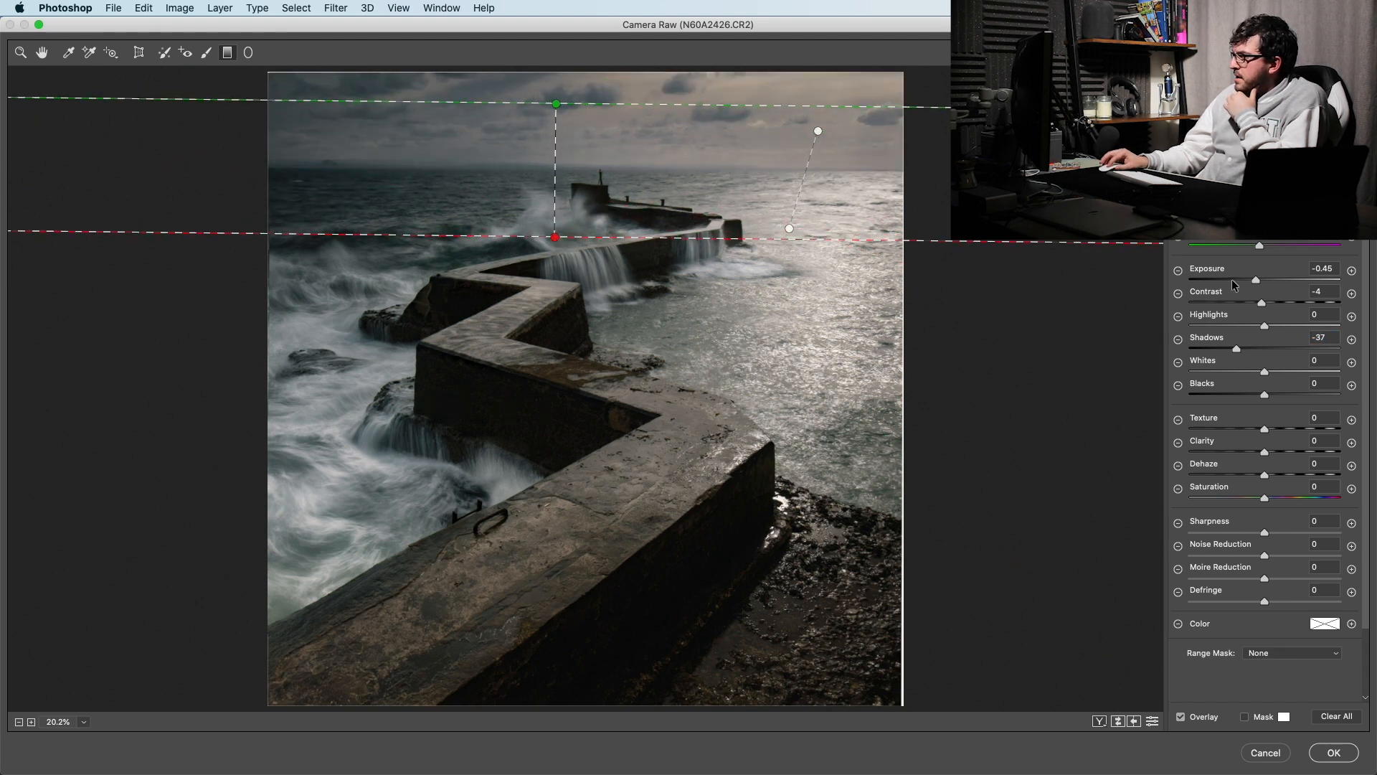
{"action": "left_click_drag", "start_coordinate": [1256, 280], "coordinate": [1263, 284]}
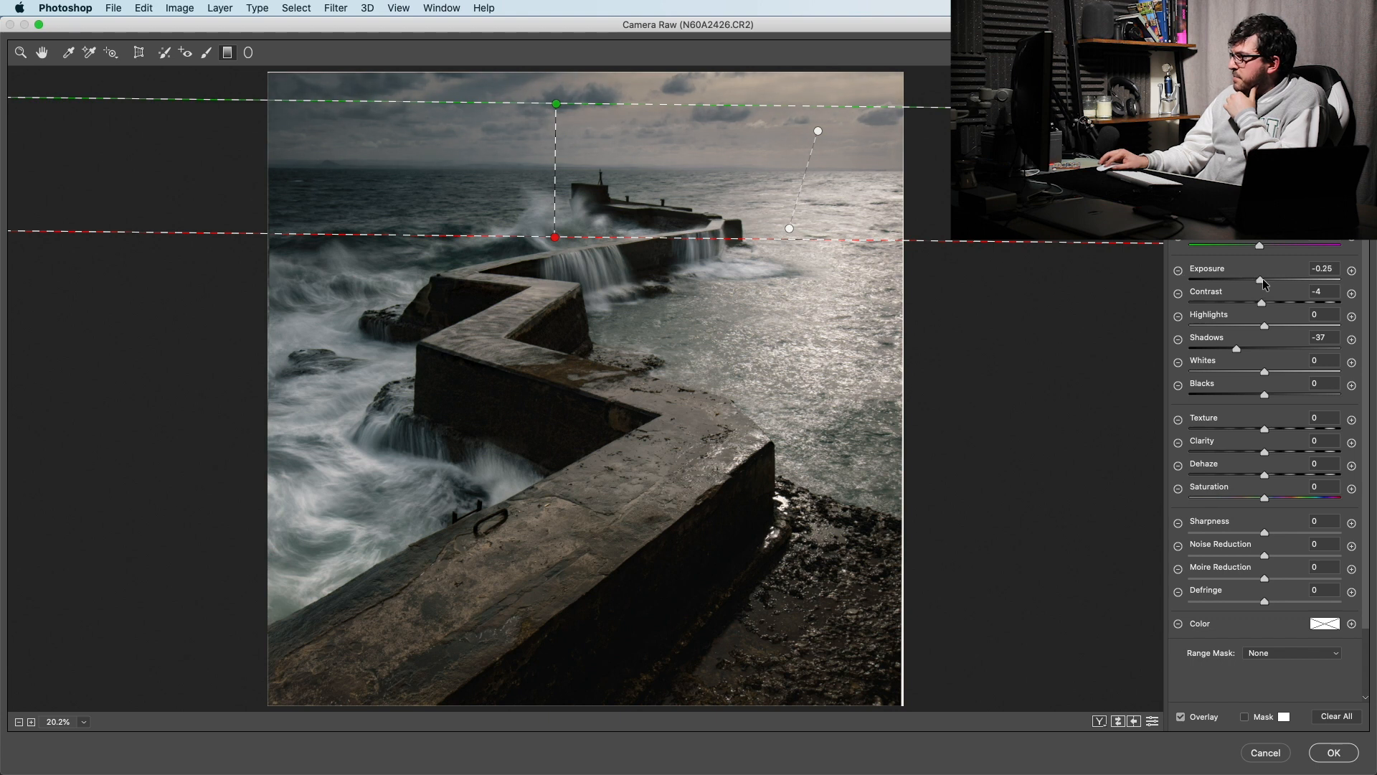
{"action": "left_click_drag", "start_coordinate": [1236, 348], "coordinate": [1263, 357]}
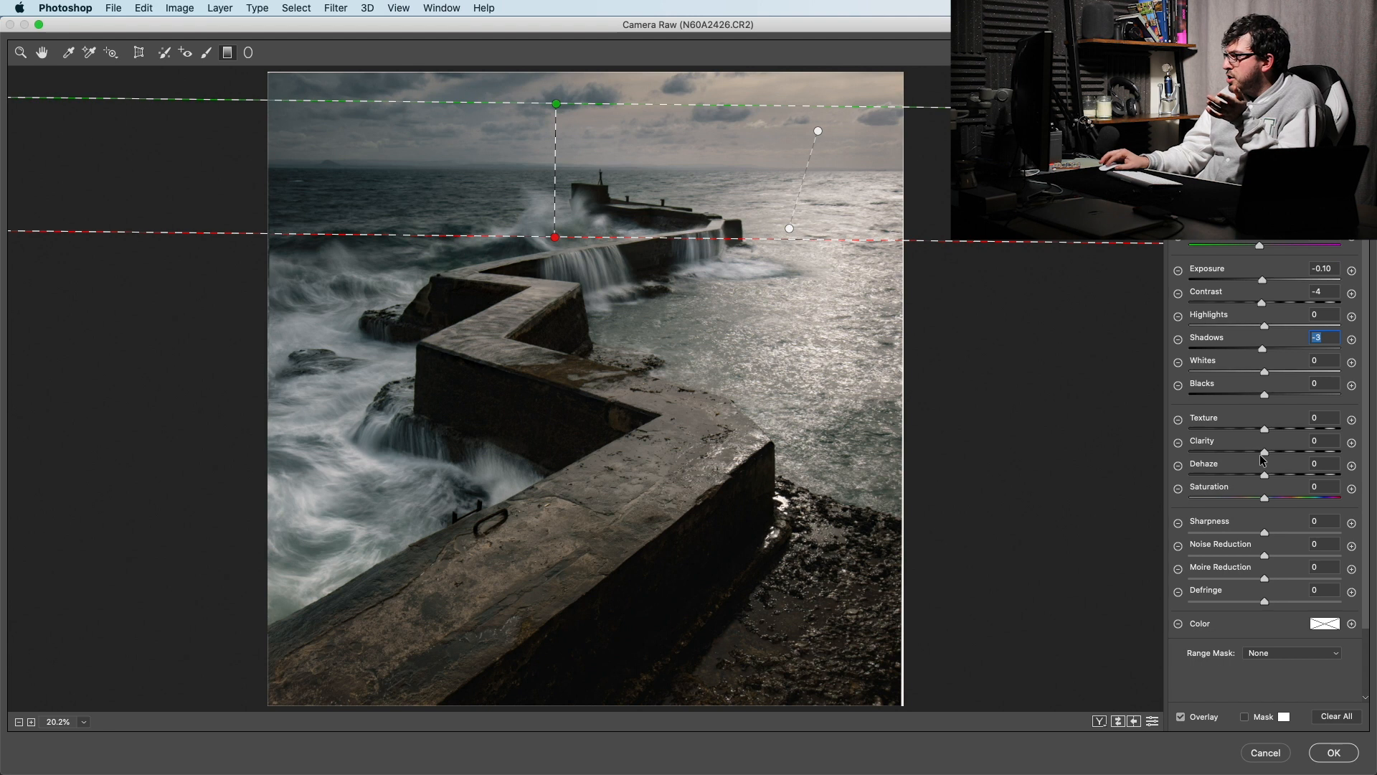
- Set the second graduated filter's Clarity to +16 and Dehaze to -15, and apply the Camera Raw adjustments
{"action": "left_click", "coordinate": [1302, 454]}
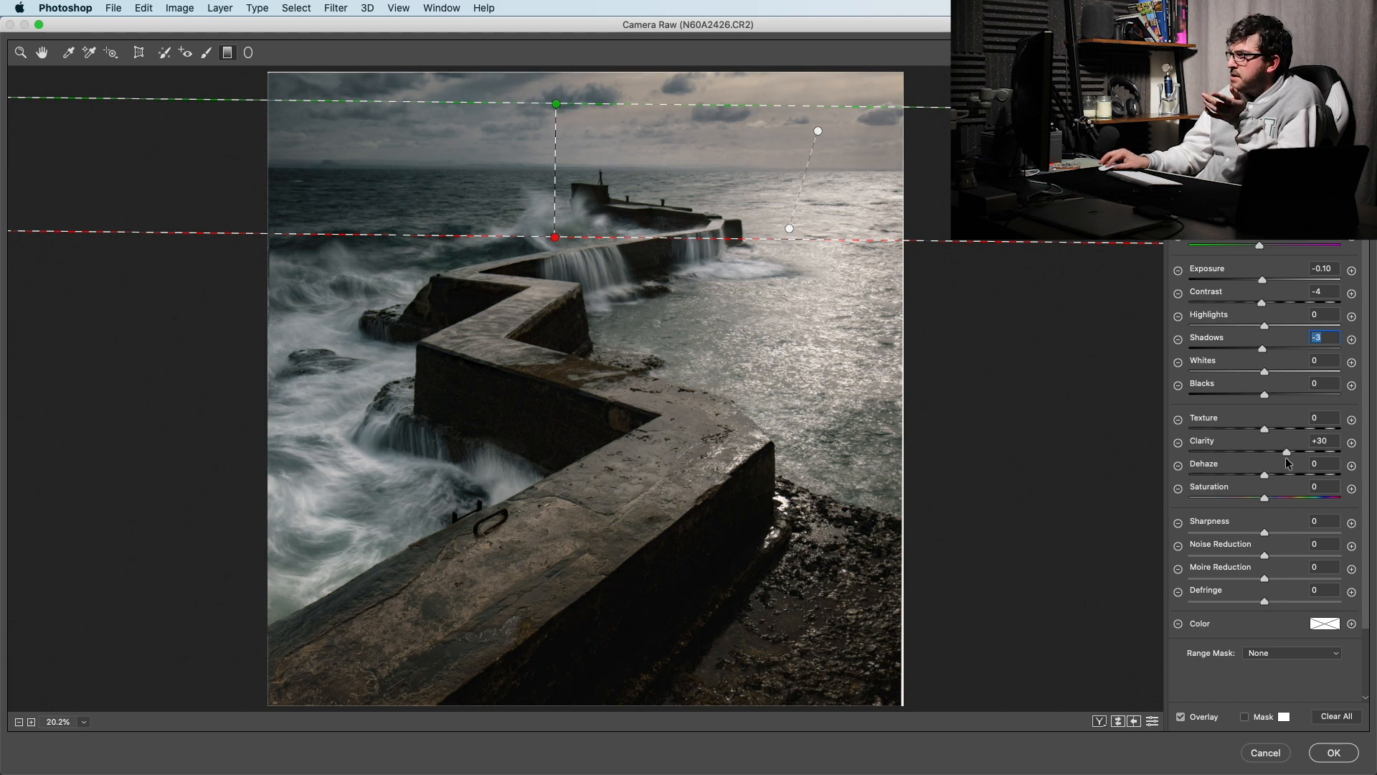
{"action": "left_click", "coordinate": [1277, 458]}
{"action": "left_click_drag", "start_coordinate": [1265, 476], "coordinate": [1259, 476]}
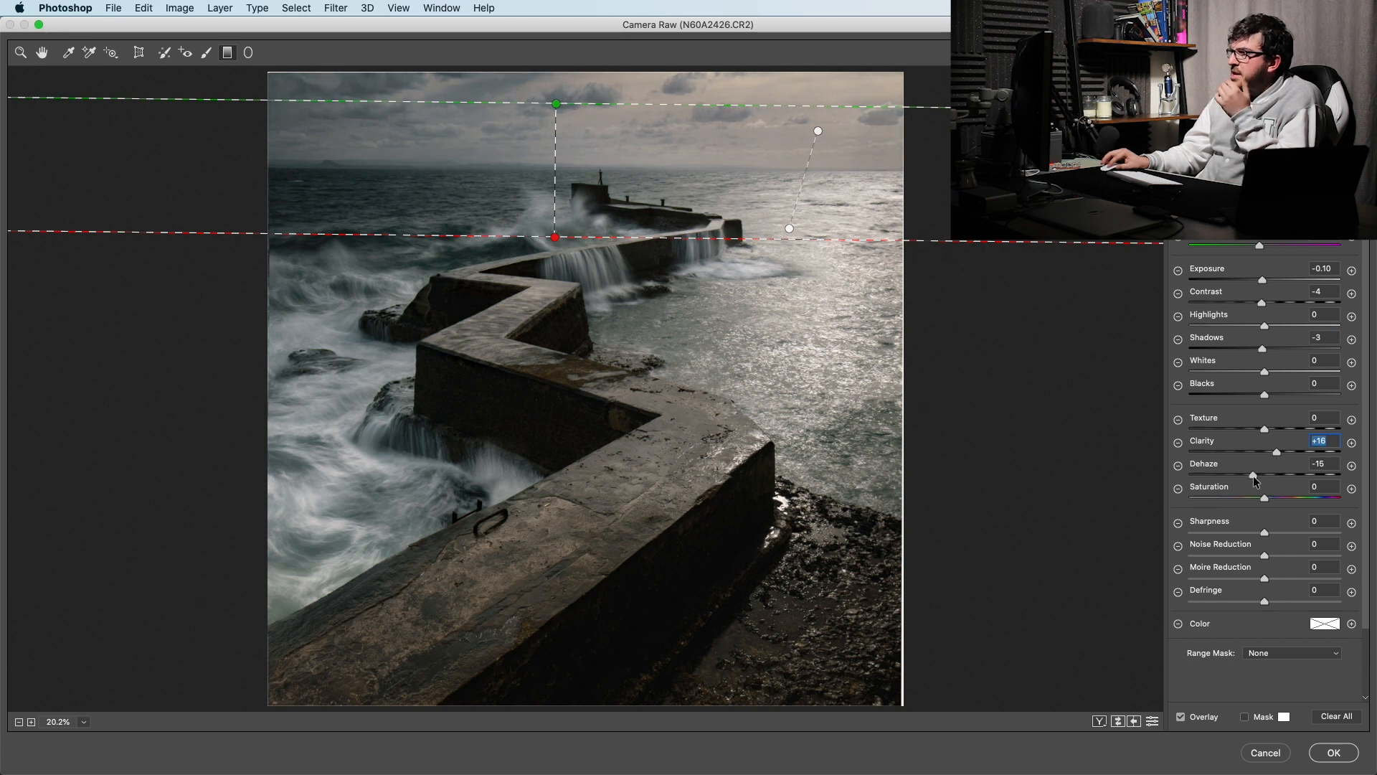
{"action": "left_click", "coordinate": [1254, 475]}
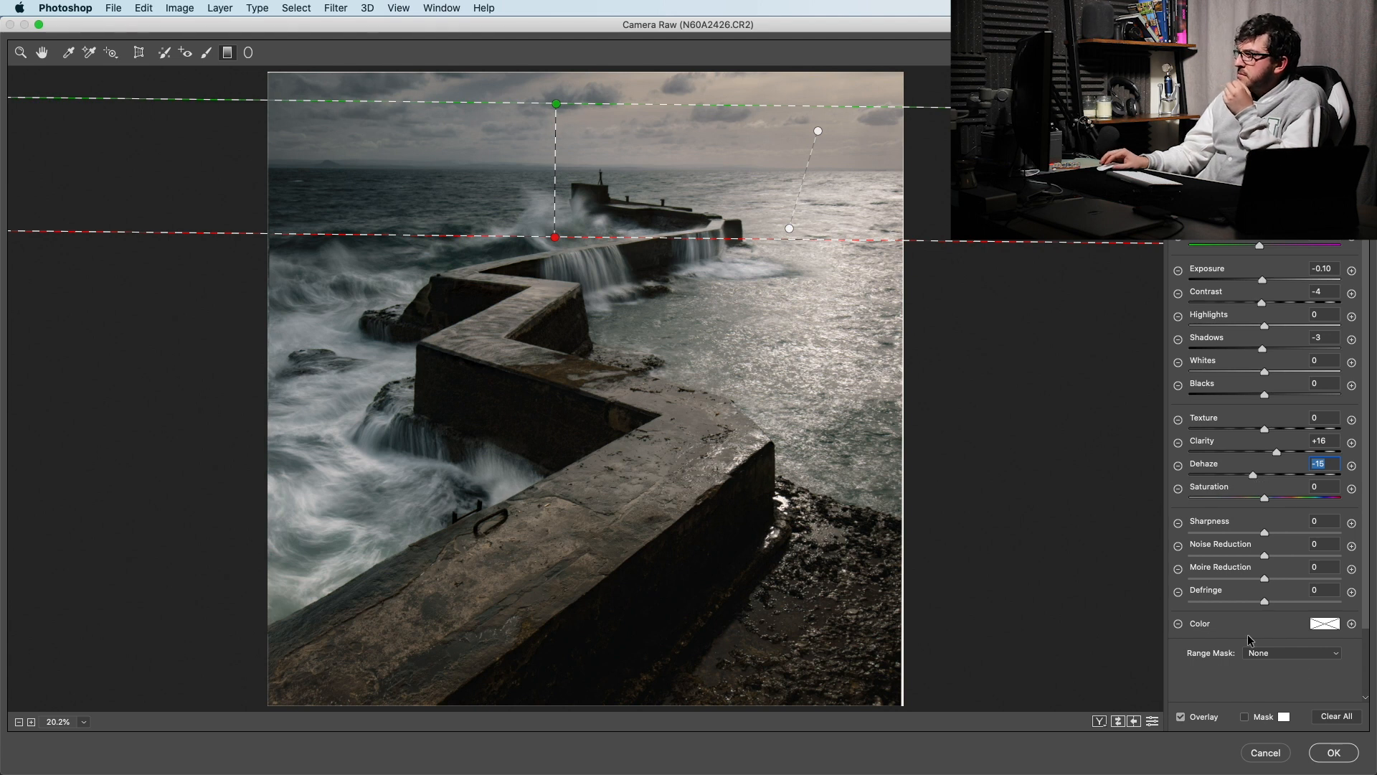
{"action": "left_click", "coordinate": [1333, 755]}
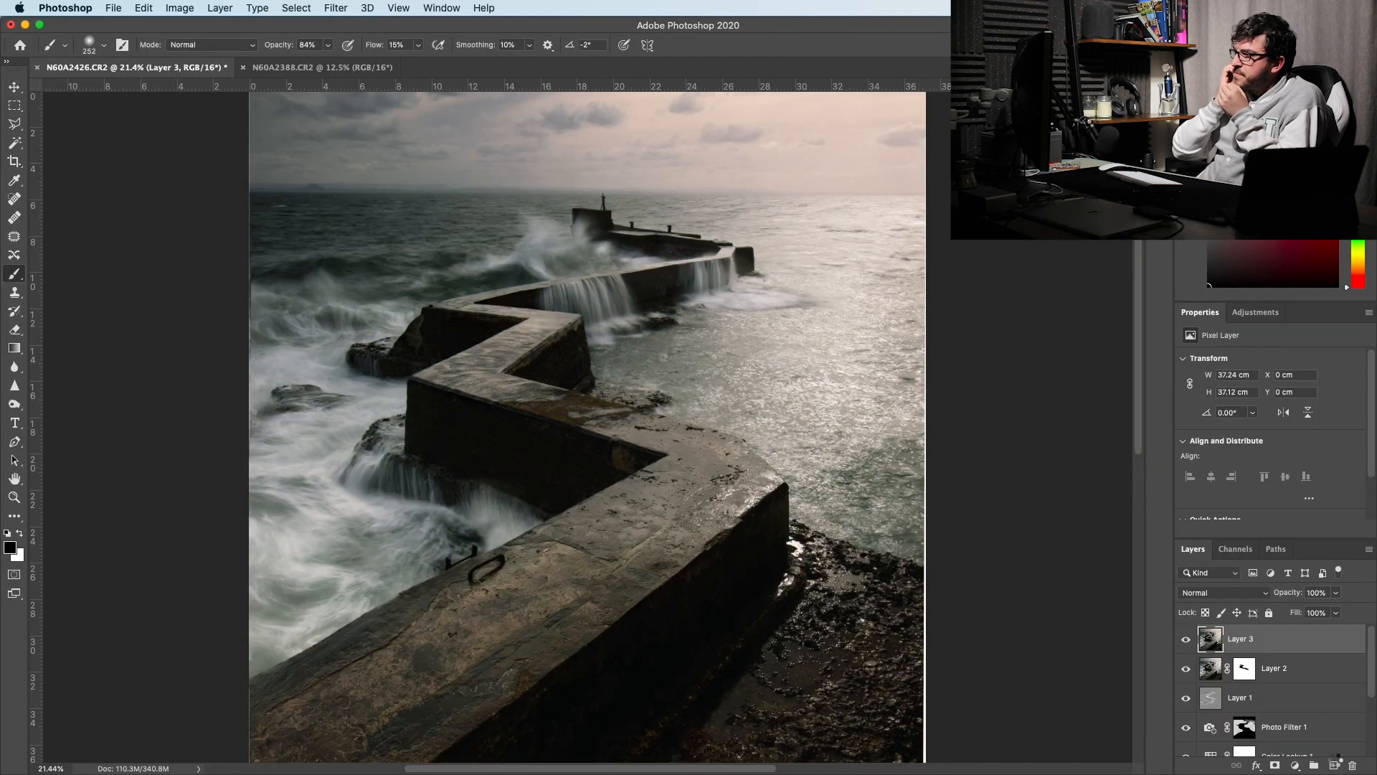
- Compare the photo with and without Layer 3 by switching its visibility off and on, leaving it shown
{"action": "scroll", "coordinate": [1236, 674], "scroll_direction": "down", "scroll_amount": 1}
{"action": "scroll", "coordinate": [1239, 683], "scroll_direction": "up", "scroll_amount": 1}
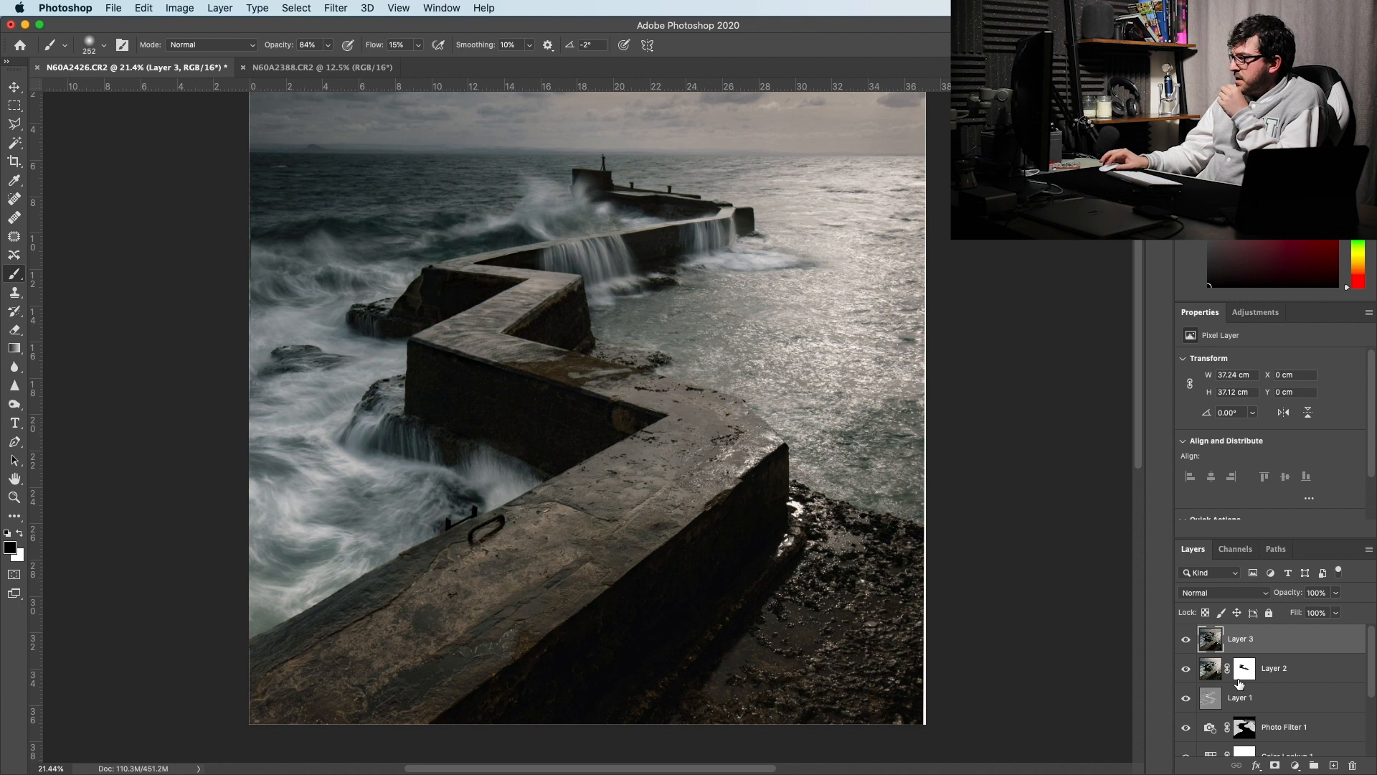
{"action": "left_click", "coordinate": [1186, 640]}
{"action": "left_click", "coordinate": [1187, 641]}
{"action": "left_click", "coordinate": [1186, 641]}
{"action": "left_click", "coordinate": [1187, 640]}
{"action": "scroll", "coordinate": [1021, 600], "scroll_direction": "up", "scroll_amount": 1}
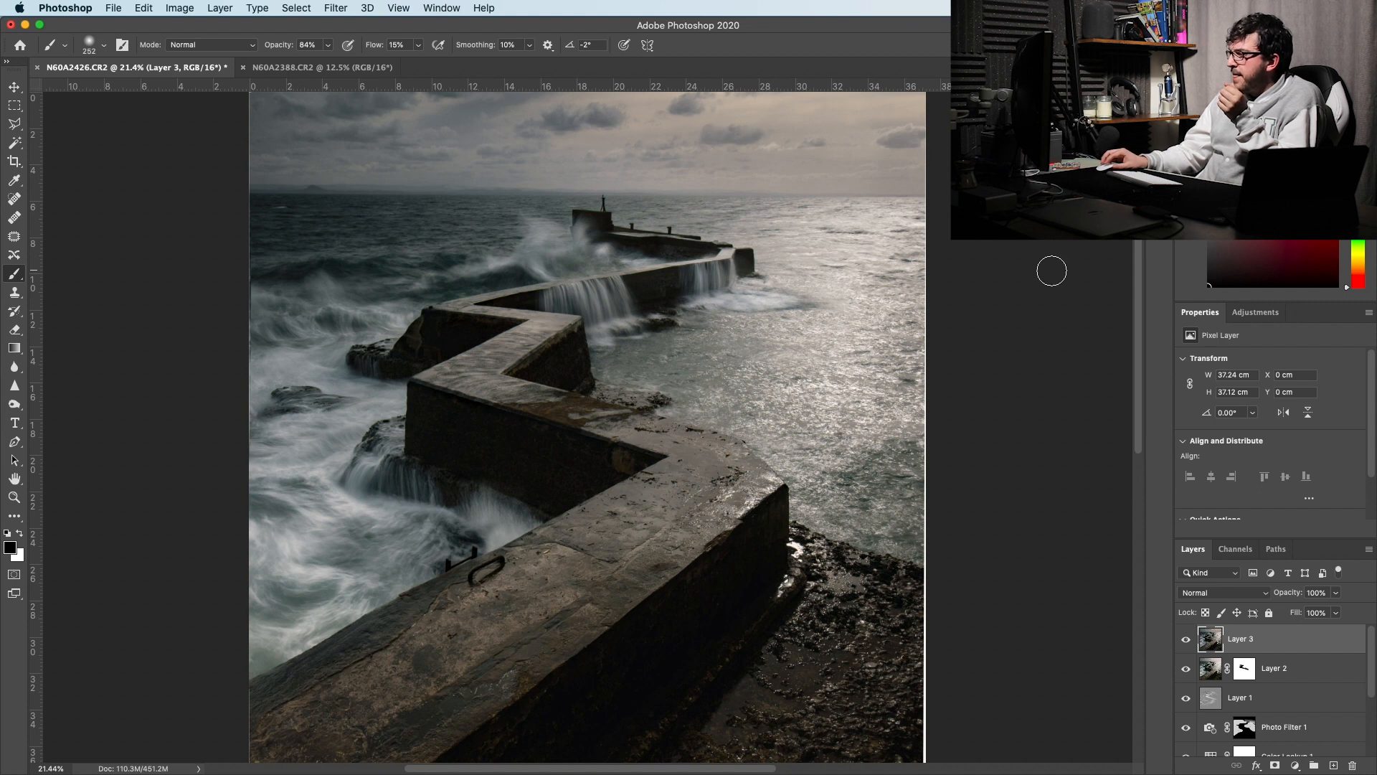
{"action": "left_click", "coordinate": [1186, 641]}
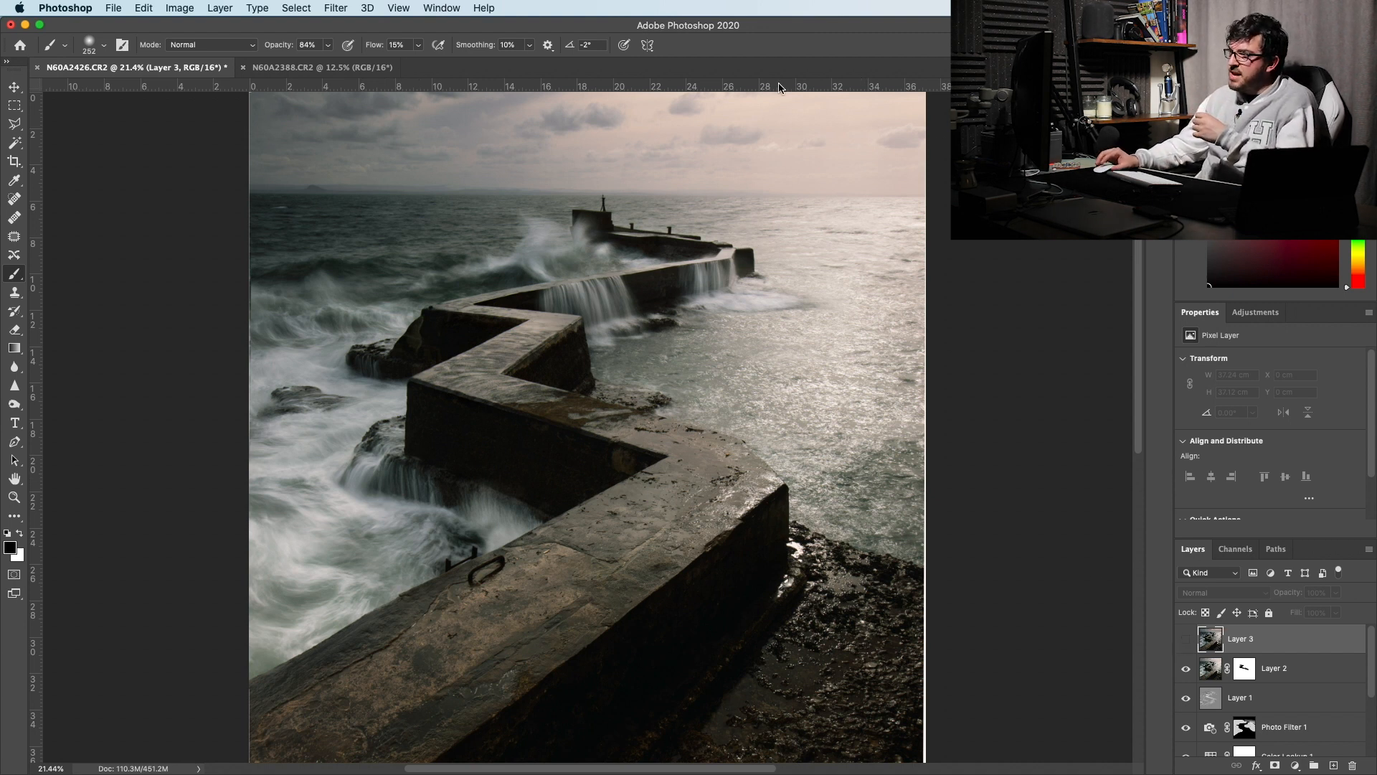
{"action": "left_click", "coordinate": [1188, 644]}
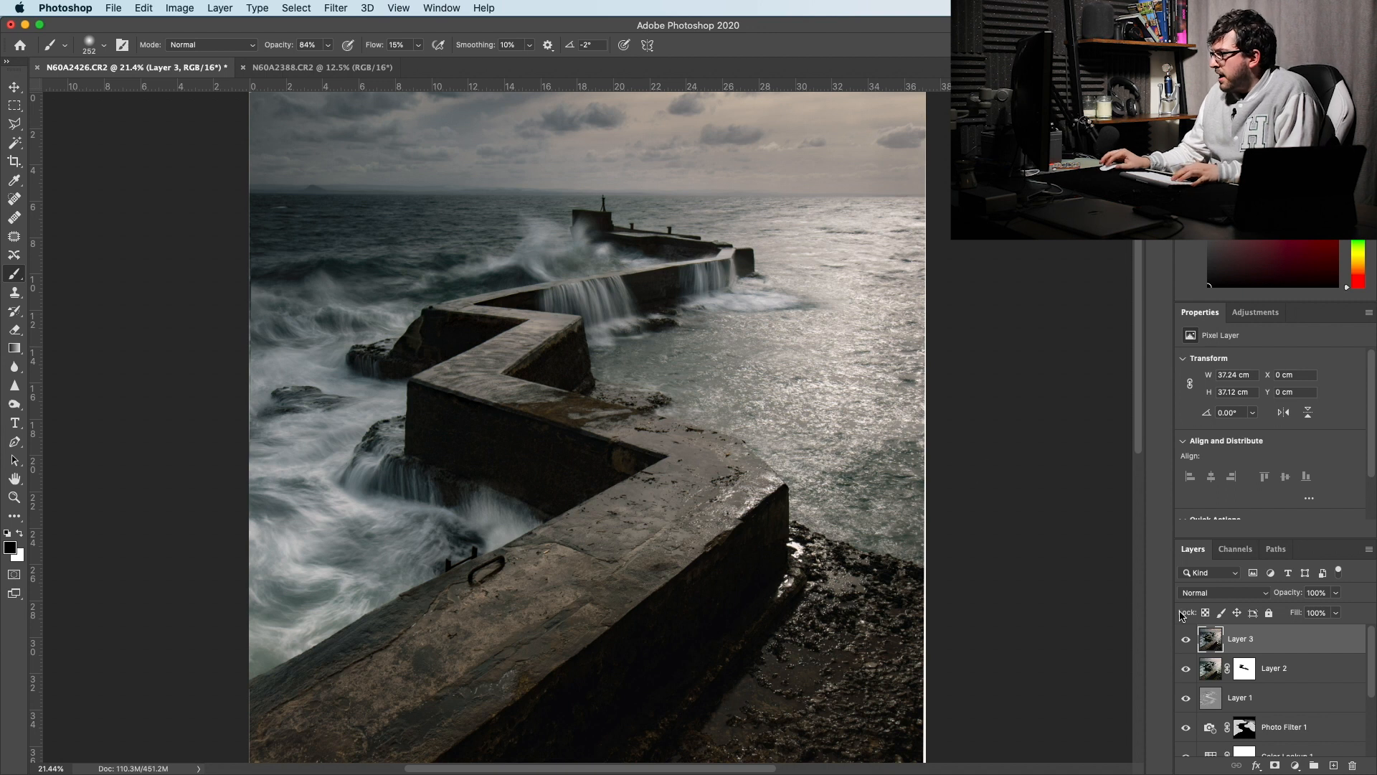
- Compare the fully graded photo with the original Background layer by hiding and restoring all the other layers
{"action": "scroll", "coordinate": [1275, 651], "scroll_direction": "down", "scroll_amount": 5}
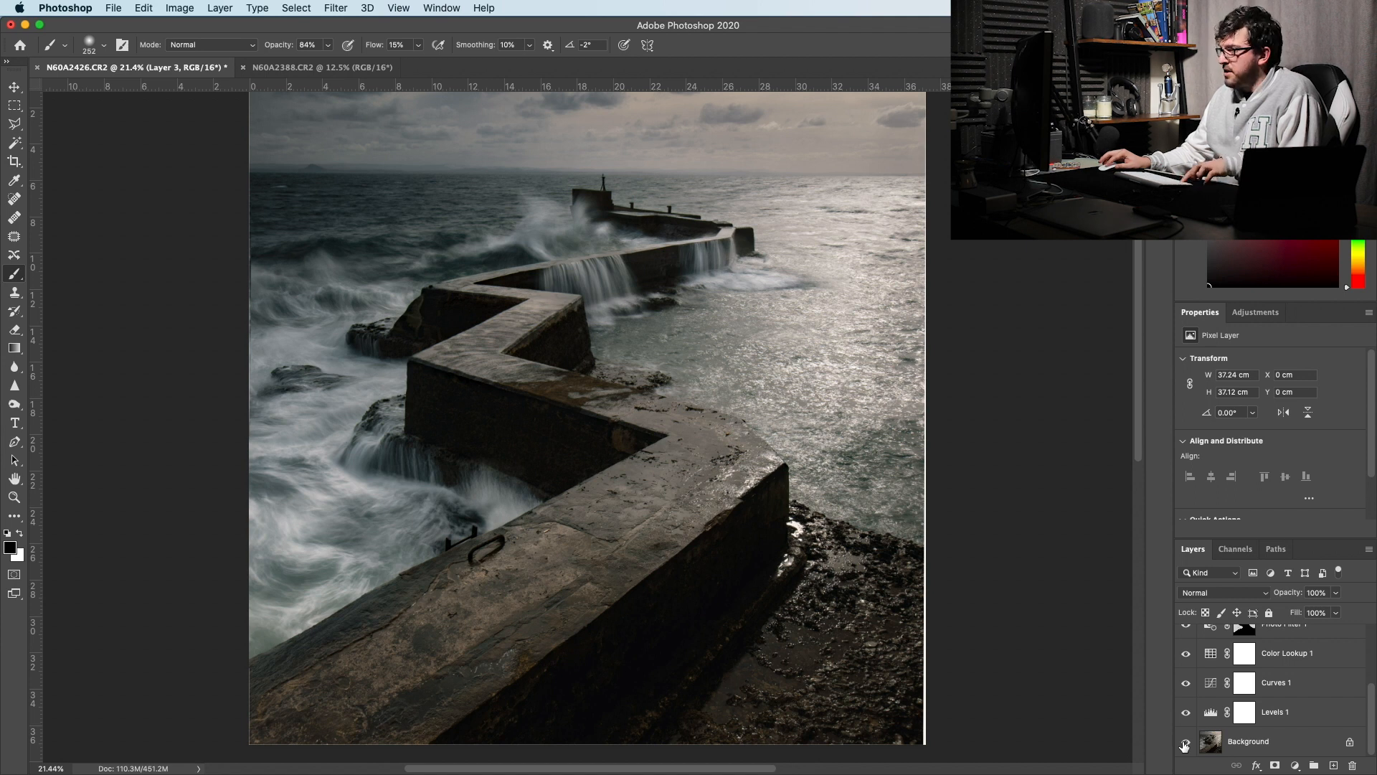
{"action": "left_click", "coordinate": [1185, 743], "text": "alt"}
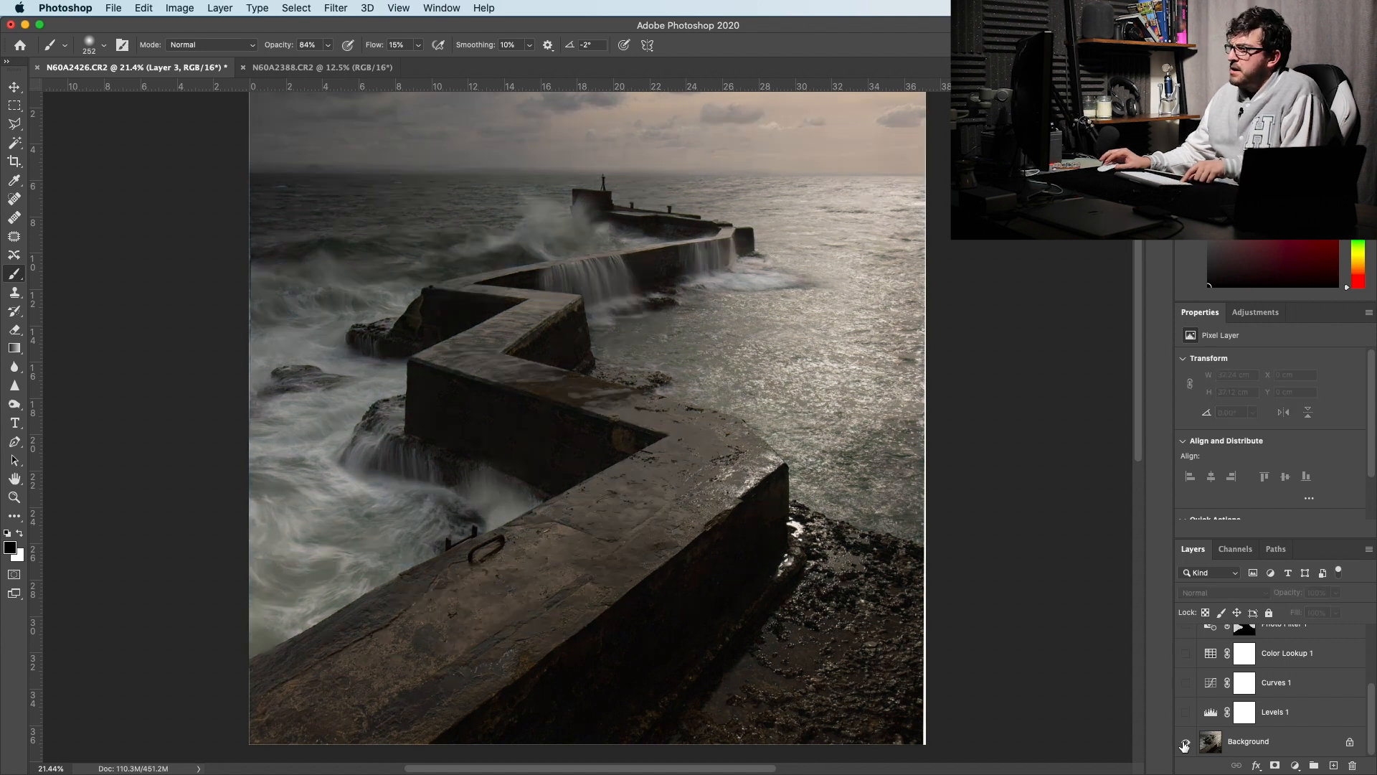
{"action": "scroll", "coordinate": [1023, 563], "scroll_direction": "up", "scroll_amount": 2}
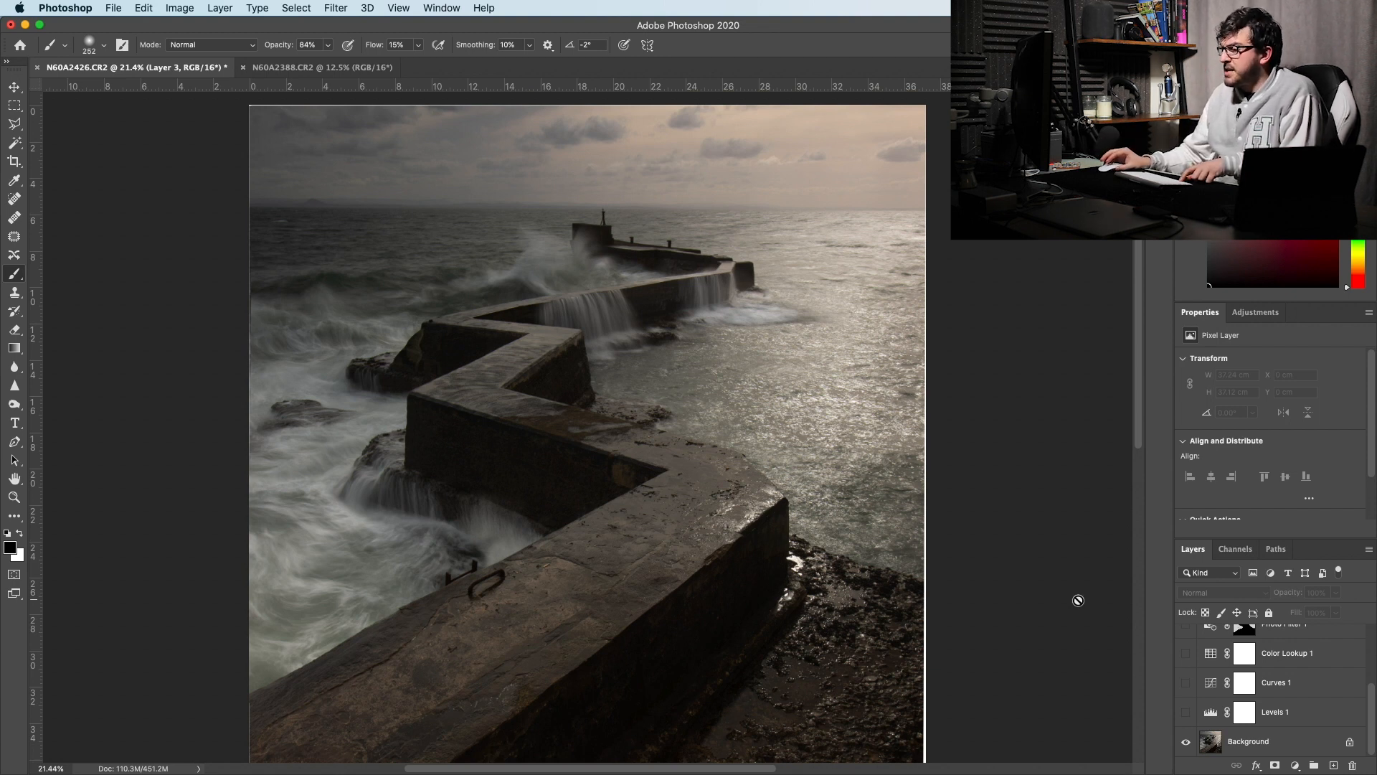
{"action": "left_click", "coordinate": [1185, 744], "text": "alt"}
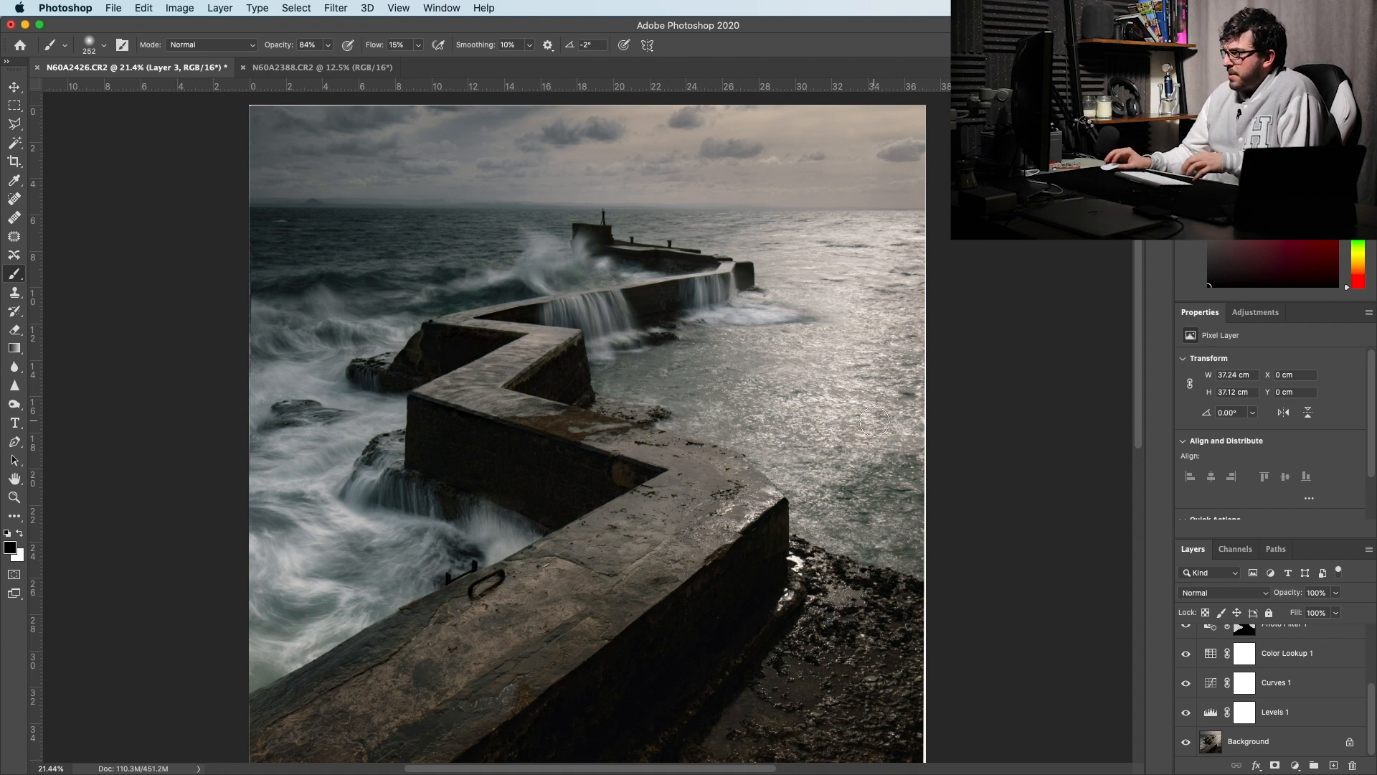
{"action": "left_click", "coordinate": [1186, 742]}
{"action": "left_click", "coordinate": [1186, 742]}
{"action": "left_click", "coordinate": [1187, 744]}
{"action": "left_click", "coordinate": [1187, 743]}
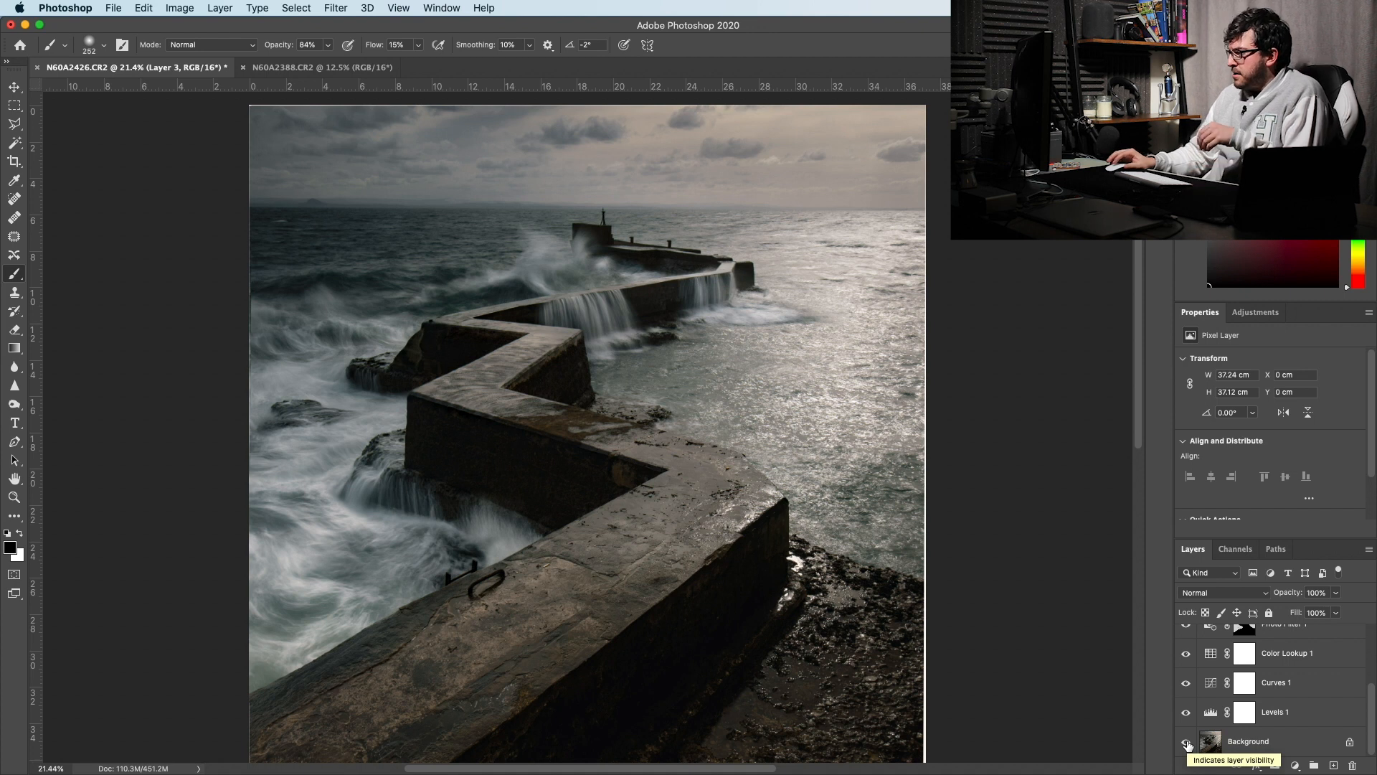
{"action": "scroll", "coordinate": [1216, 732], "scroll_direction": "up", "scroll_amount": 4}
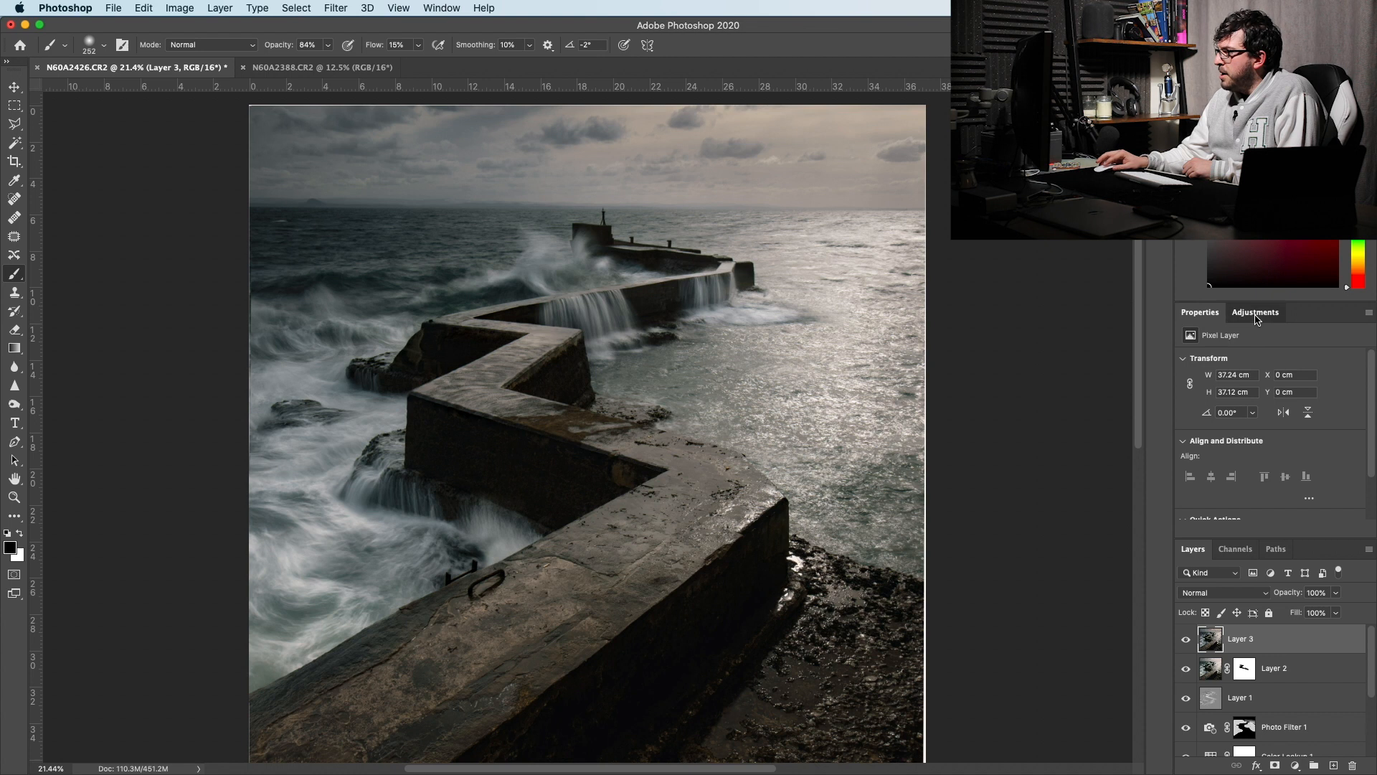
- Open Layer 3 in the Camera Raw filter and try the VSCO presets A1 - RAW - 1/2 and A2 - RAW
{"action": "key", "text": "super+shift+a"}
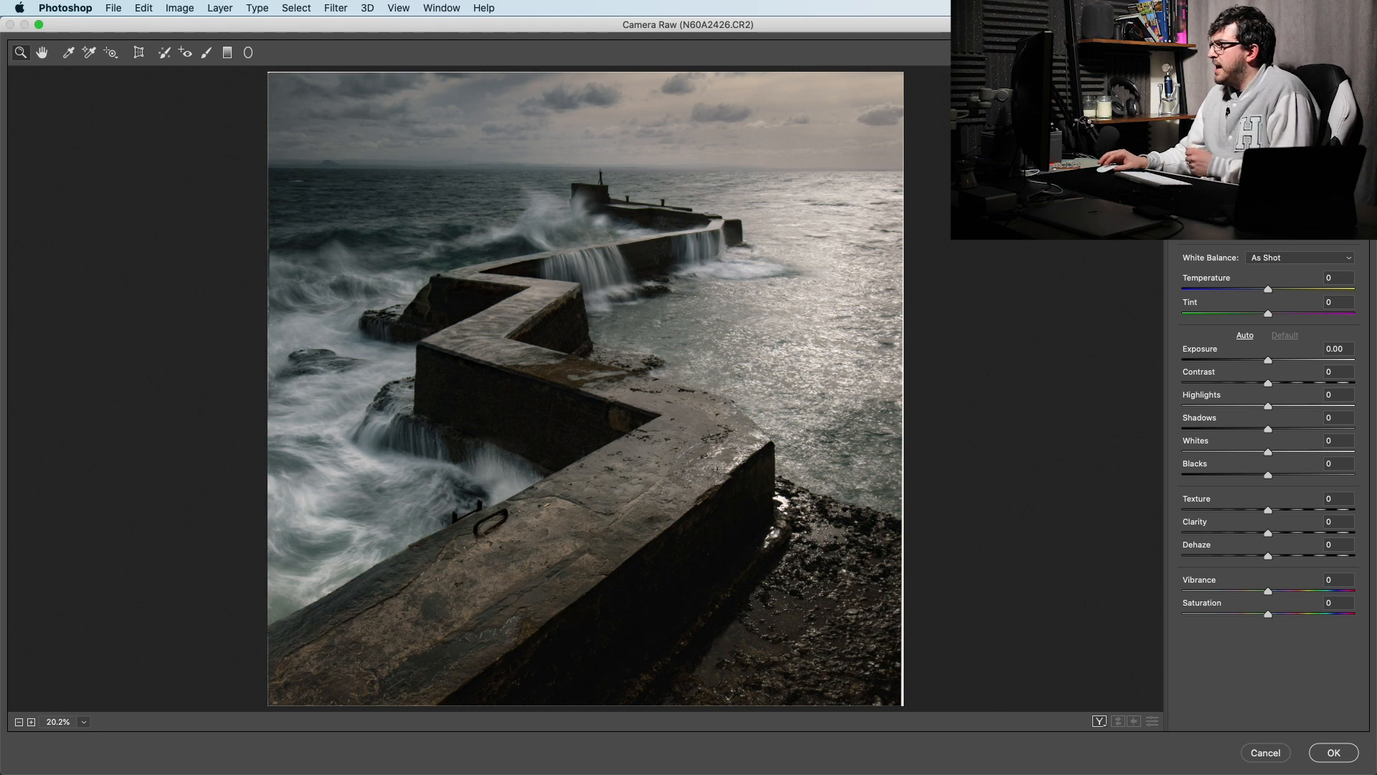
{"action": "left_click", "coordinate": [1334, 216]}
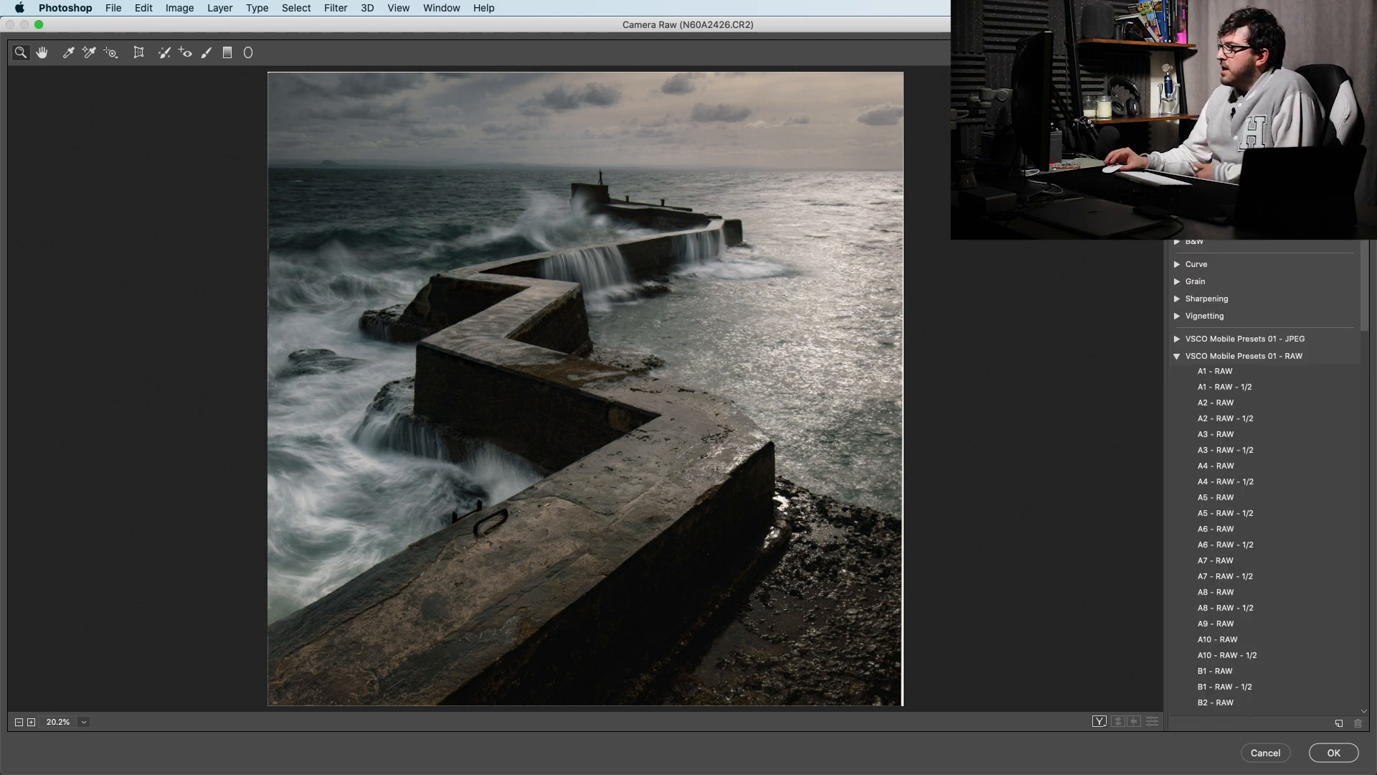
{"action": "left_click", "coordinate": [1230, 386]}
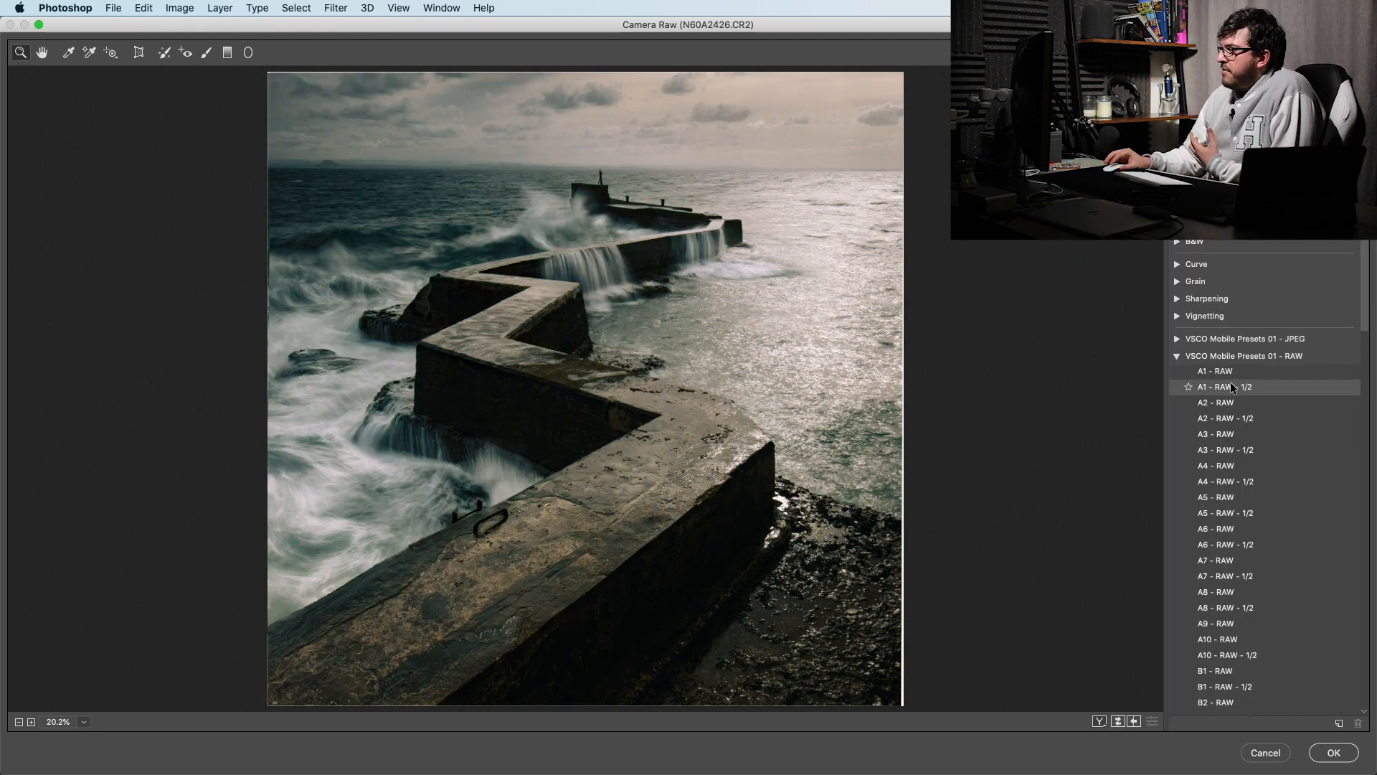
{"action": "left_click", "coordinate": [1234, 400]}
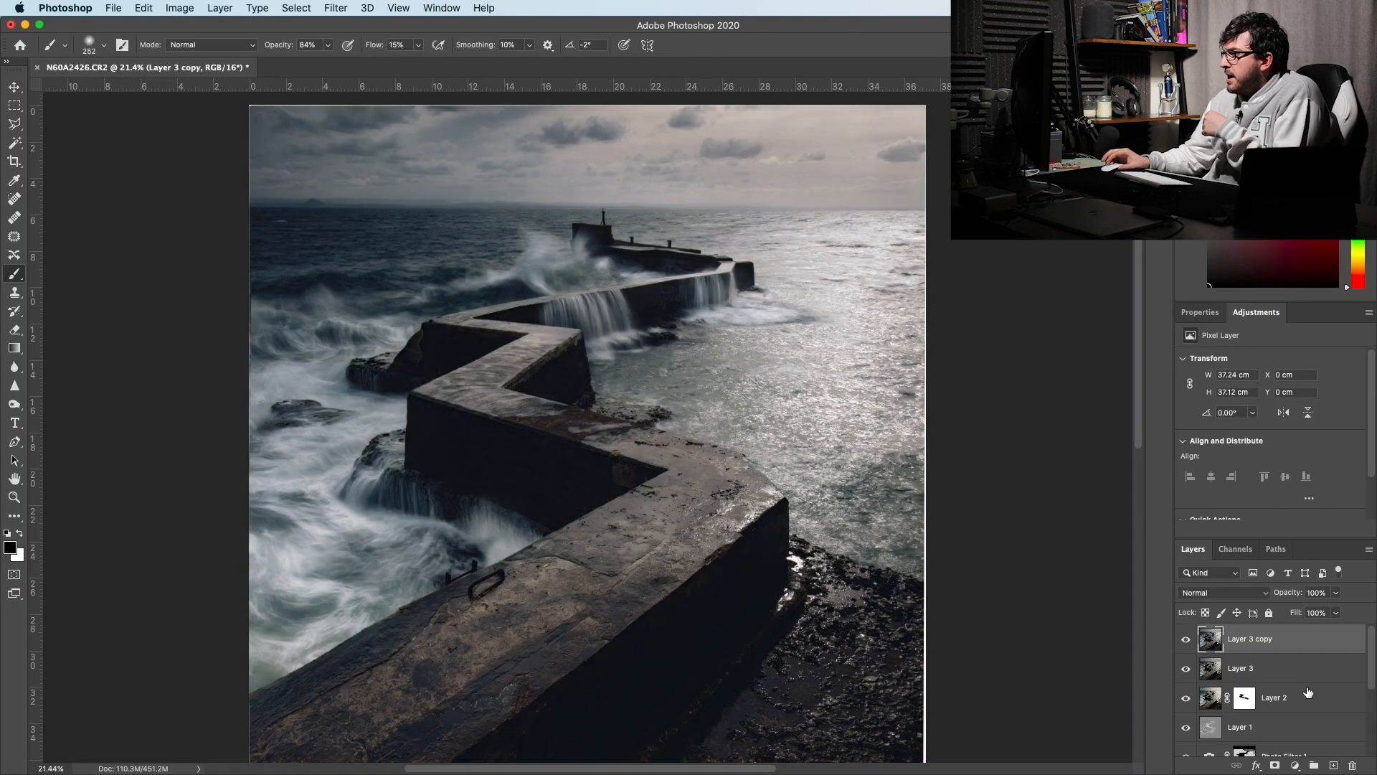
- Set Layer 3 copy's opacity to 50% and make a fresh duplicate of Layer 3 above the other layers
{"action": "left_click", "coordinate": [1336, 612]}
{"action": "mouse_move", "coordinate": [1324, 611]}
{"action": "left_mouse_down"}
{"action": "mouse_move", "coordinate": [1246, 620]}
{"action": "mouse_move", "coordinate": [1305, 622]}
{"action": "left_mouse_up"}
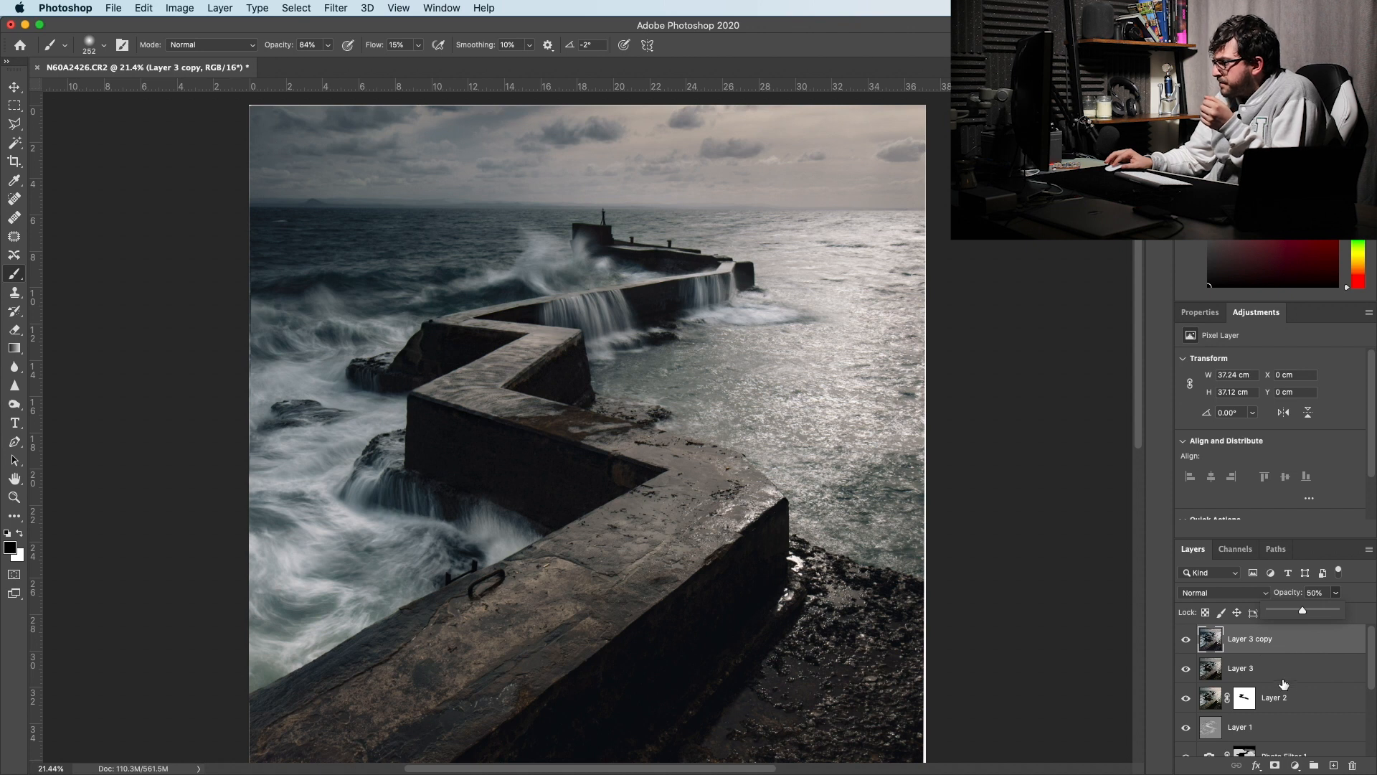
{"action": "key", "text": "BackSpace"}
{"action": "left_click_drag", "start_coordinate": [1259, 646], "coordinate": [1334, 765]}
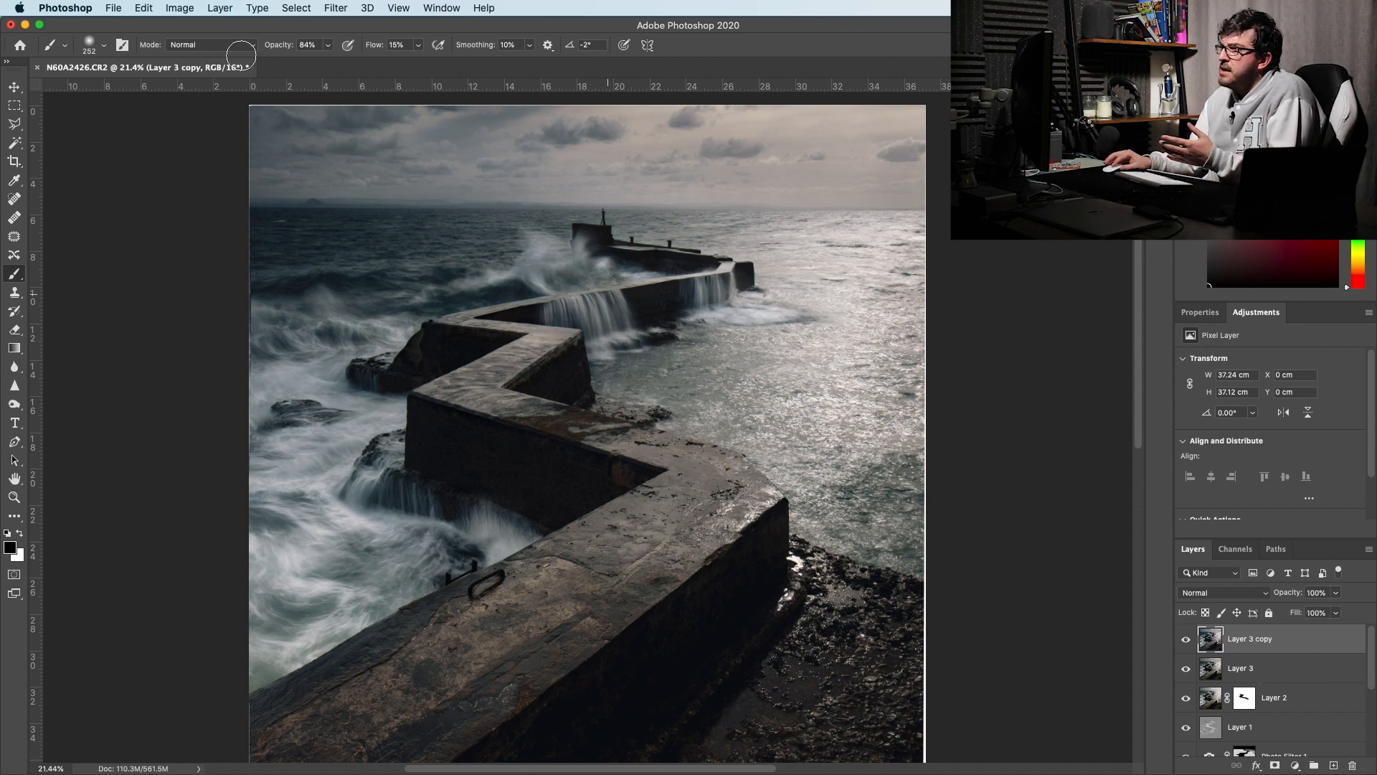
- Apply the VSCO preset A10 - RAW - 1/2 to Layer 3 copy with the Camera Raw filter
{"action": "left_click", "coordinate": [336, 8]}
{"action": "left_click", "coordinate": [421, 98]}
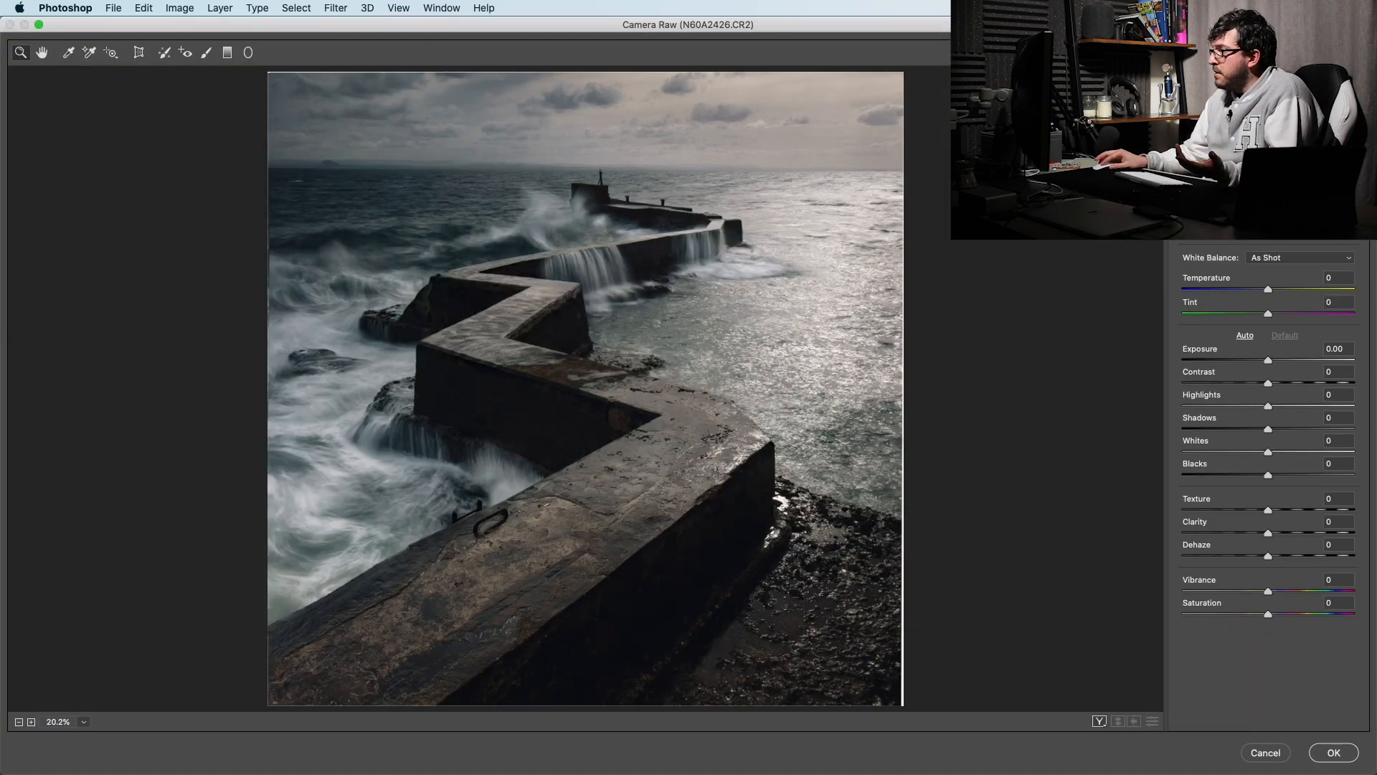
{"action": "key", "text": "super+alt+9"}
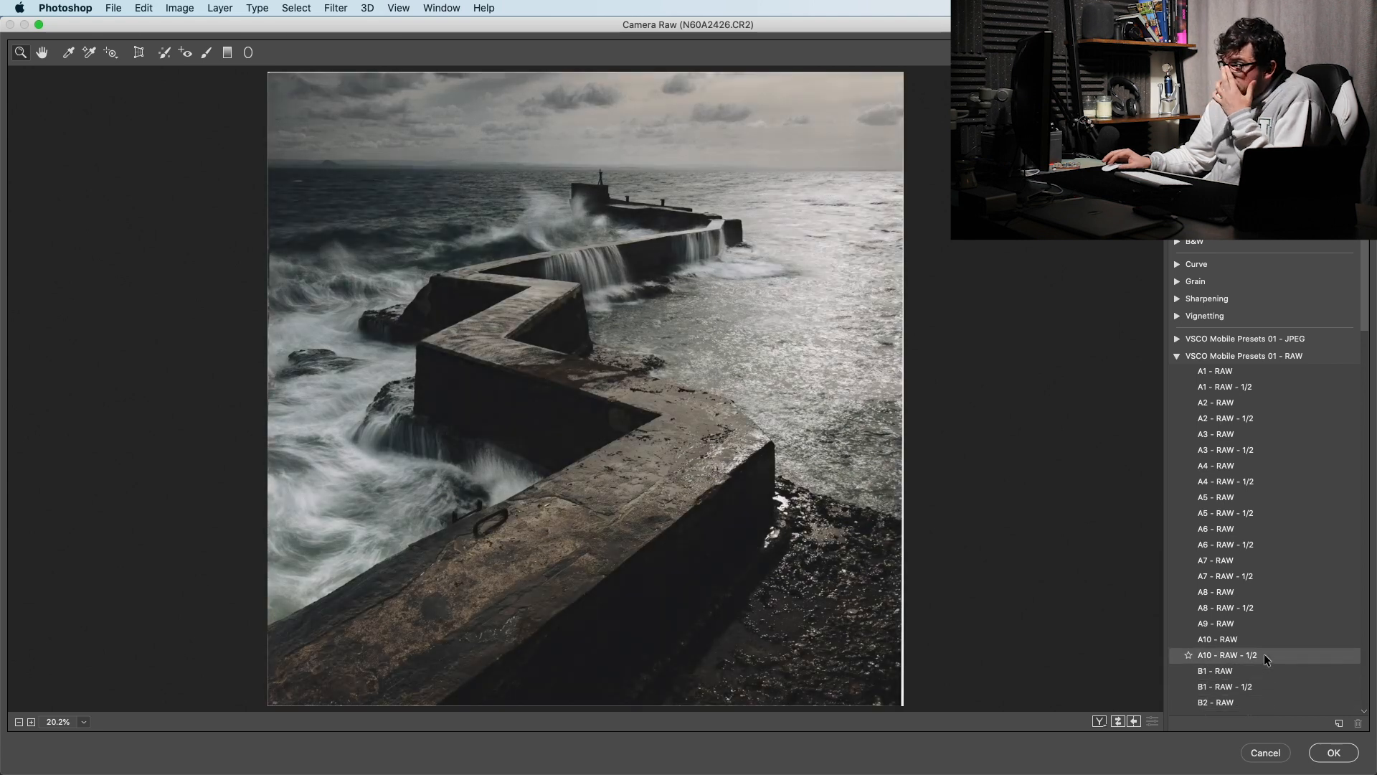
{"action": "left_click", "coordinate": [1222, 660]}
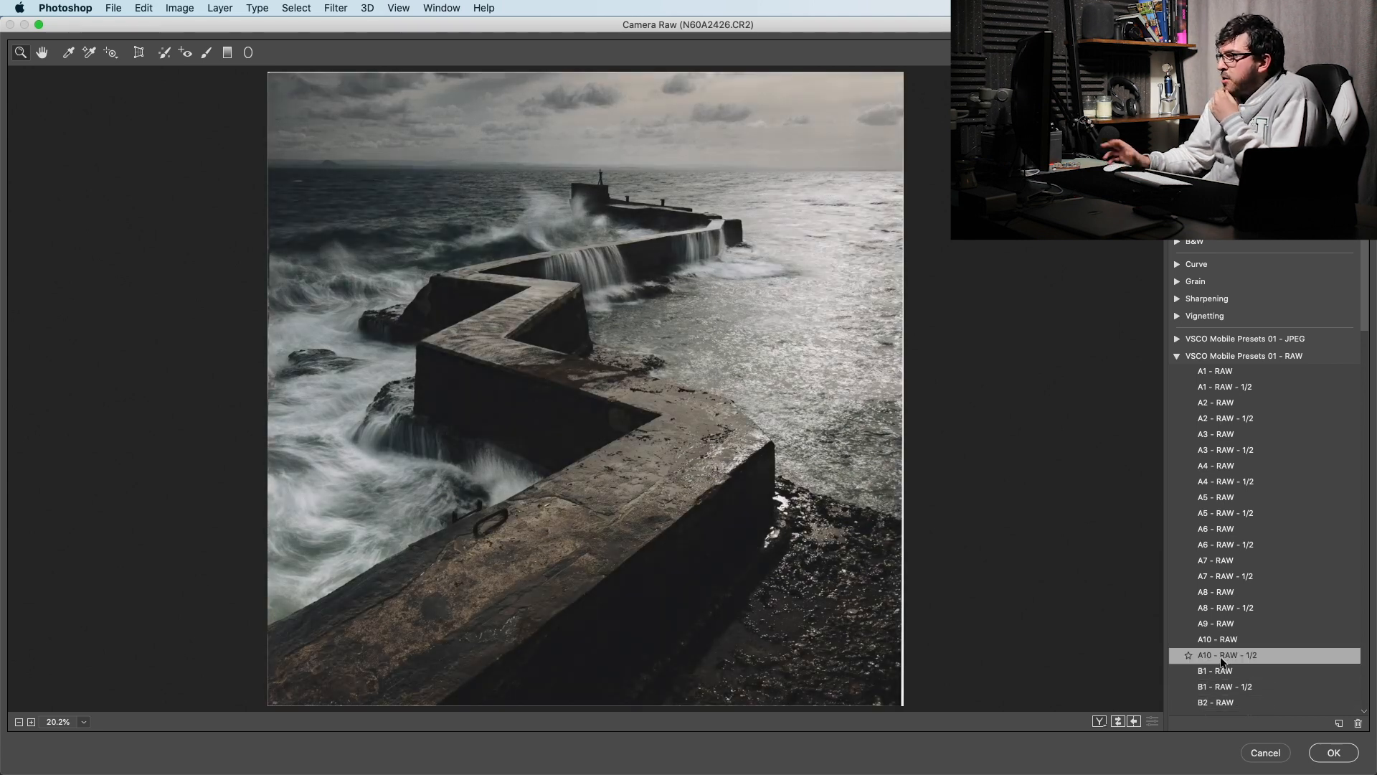
{"action": "left_click", "coordinate": [1332, 752]}
- Set Layer 3 copy's opacity to 50% and compare the photo with and without it, leaving the layer shown
{"action": "left_click_drag", "start_coordinate": [1338, 597], "coordinate": [1201, 621]}
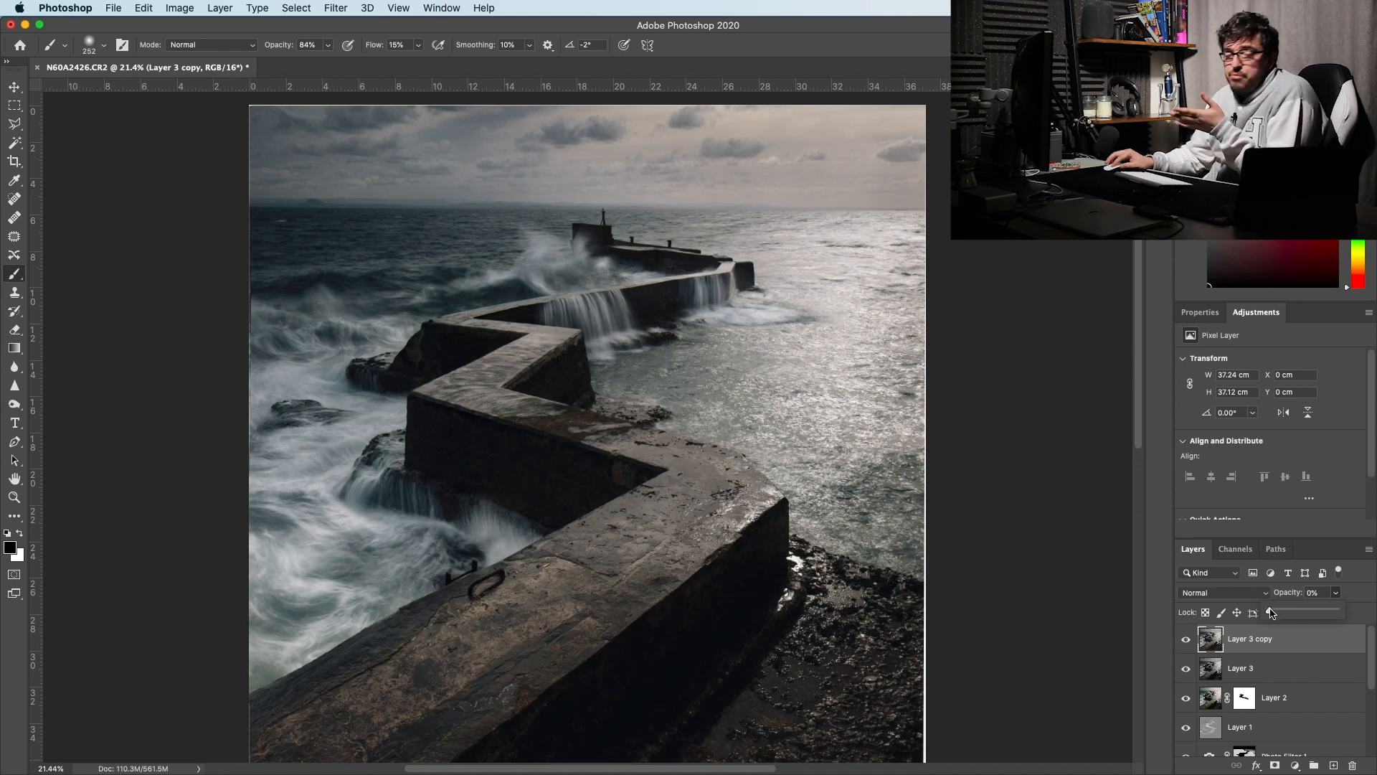
{"action": "left_click_drag", "start_coordinate": [1271, 612], "coordinate": [1304, 614]}
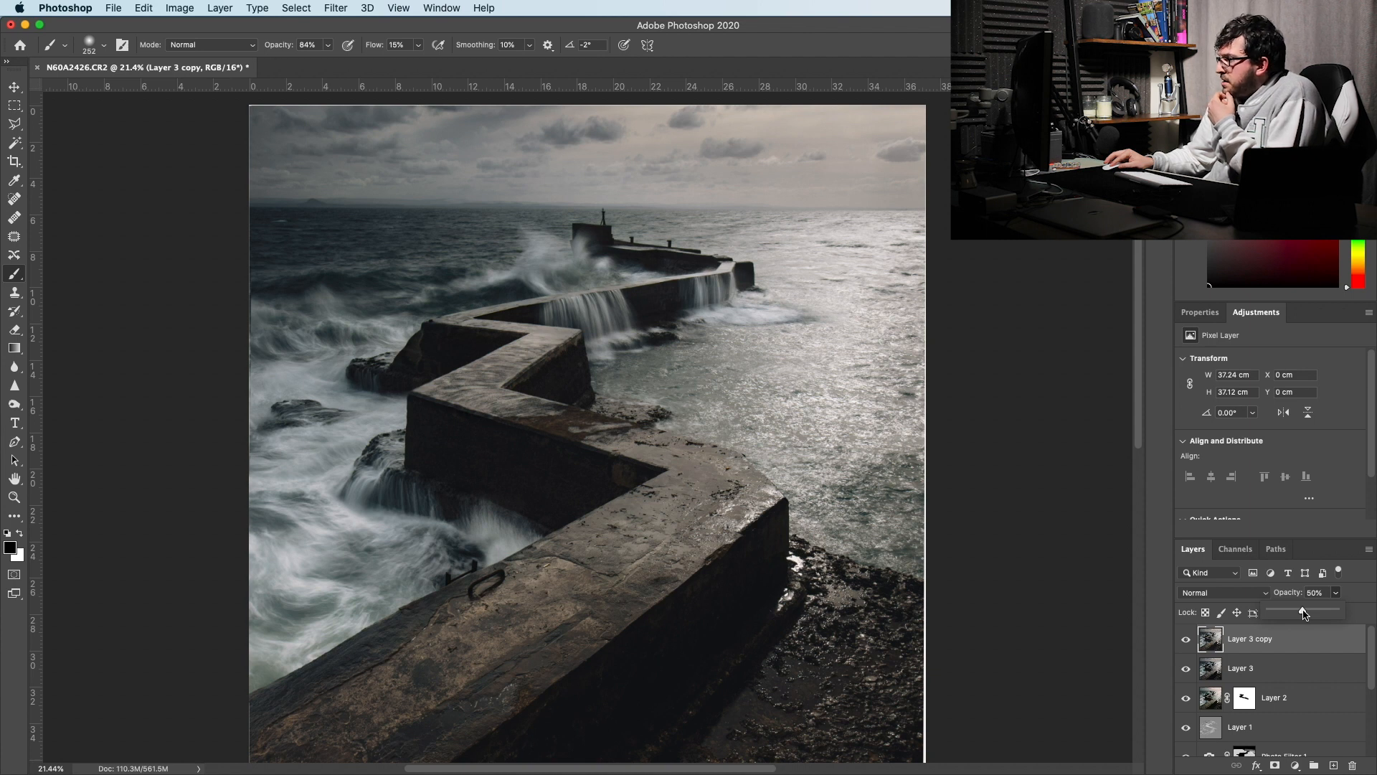
{"action": "left_click", "coordinate": [1186, 639]}
{"action": "left_click", "coordinate": [1187, 638]}
{"action": "left_click", "coordinate": [1188, 640]}
{"action": "left_click", "coordinate": [1188, 639]}
{"action": "left_click", "coordinate": [1188, 639]}
{"action": "left_click", "coordinate": [1187, 639]}
{"action": "left_click", "coordinate": [1188, 639]}
{"action": "left_click", "coordinate": [1187, 639]}
- Add a layer mask to Layer 3 copy and paint black over the breaking waves and the water spilling over the pier
{"action": "left_click", "coordinate": [1276, 765]}
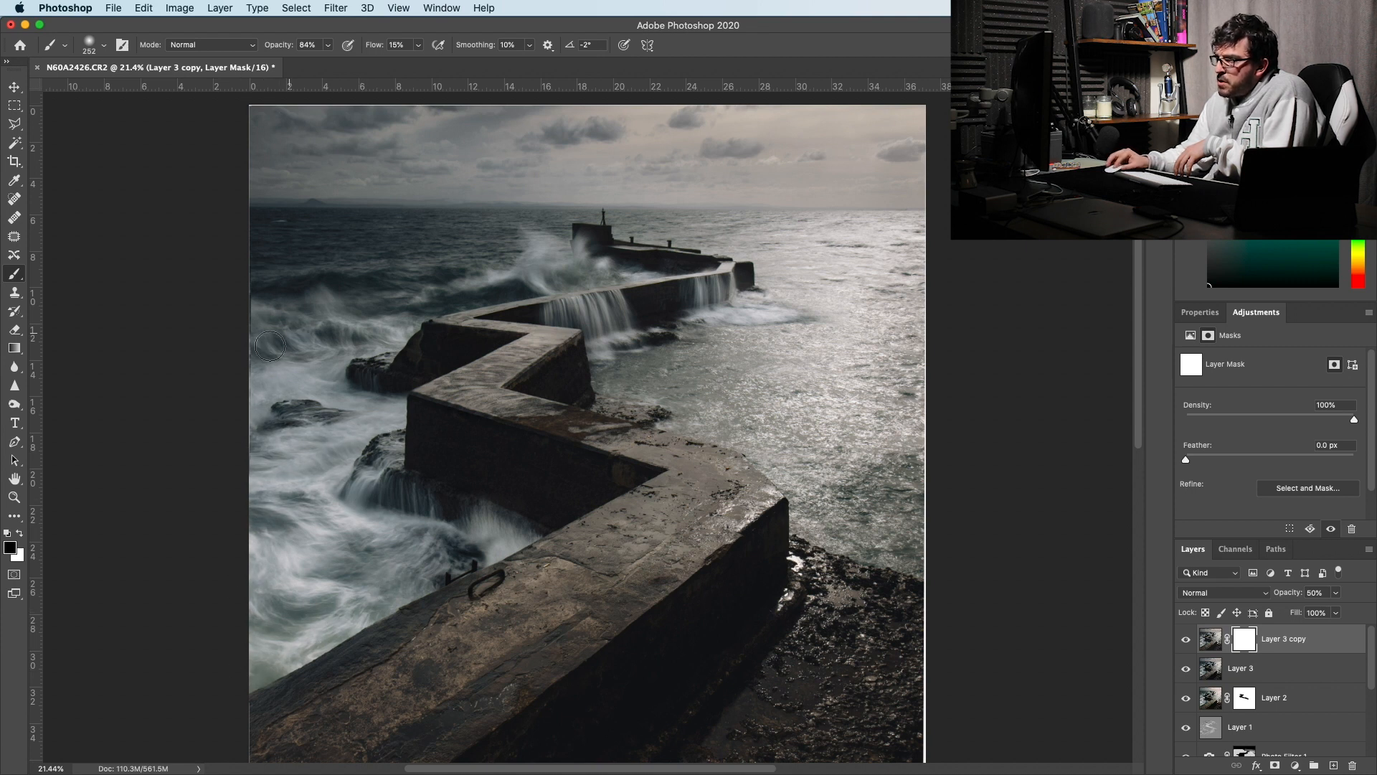
{"action": "mouse_move", "coordinate": [320, 397]}
{"action": "left_mouse_down"}
{"action": "mouse_move", "coordinate": [314, 416]}
{"action": "mouse_move", "coordinate": [367, 407]}
{"action": "left_mouse_up"}
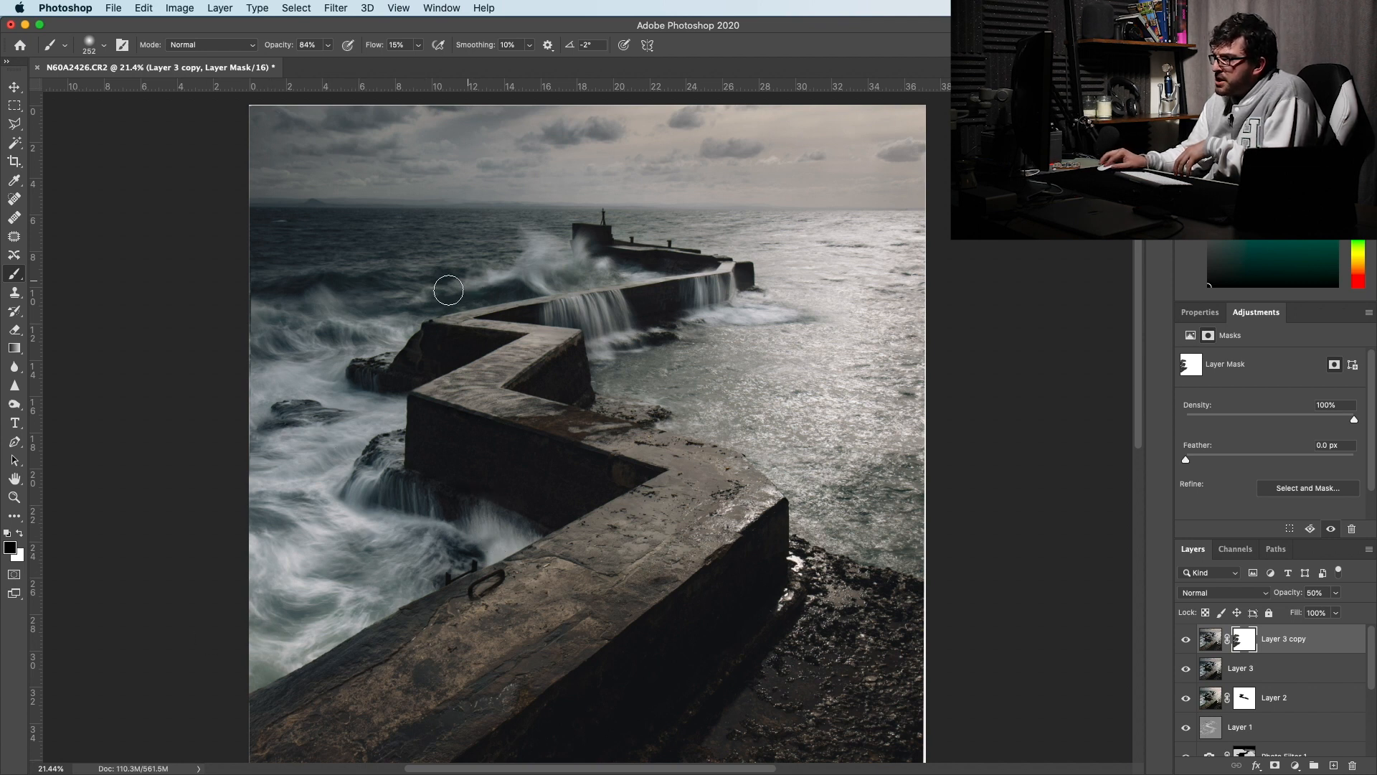
{"action": "mouse_move", "coordinate": [422, 269]}
{"action": "left_mouse_down"}
{"action": "mouse_move", "coordinate": [273, 289]}
{"action": "mouse_move", "coordinate": [448, 273]}
{"action": "left_mouse_up"}
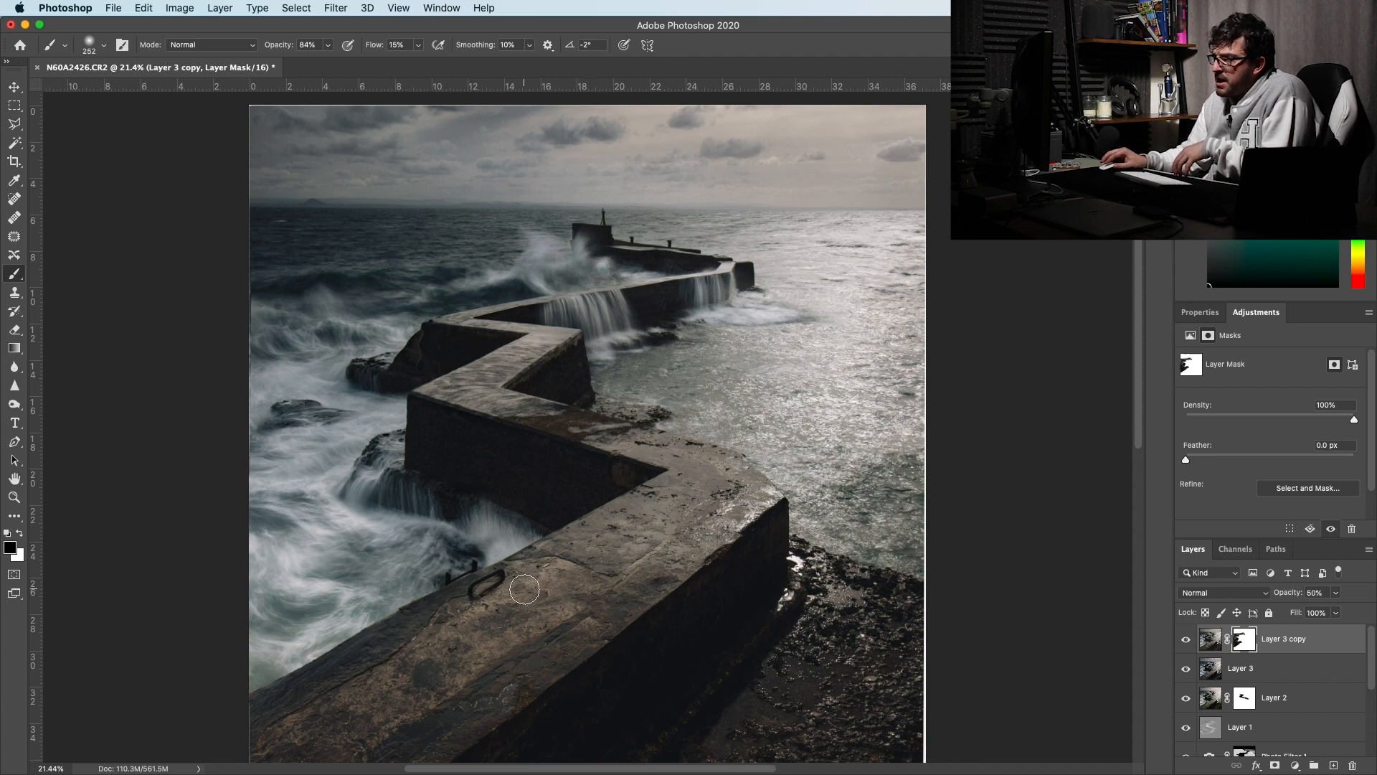
{"action": "mouse_move", "coordinate": [602, 330]}
{"action": "left_mouse_down"}
{"action": "mouse_move", "coordinate": [603, 297]}
{"action": "mouse_move", "coordinate": [741, 310]}
{"action": "mouse_move", "coordinate": [567, 270]}
{"action": "left_mouse_up"}
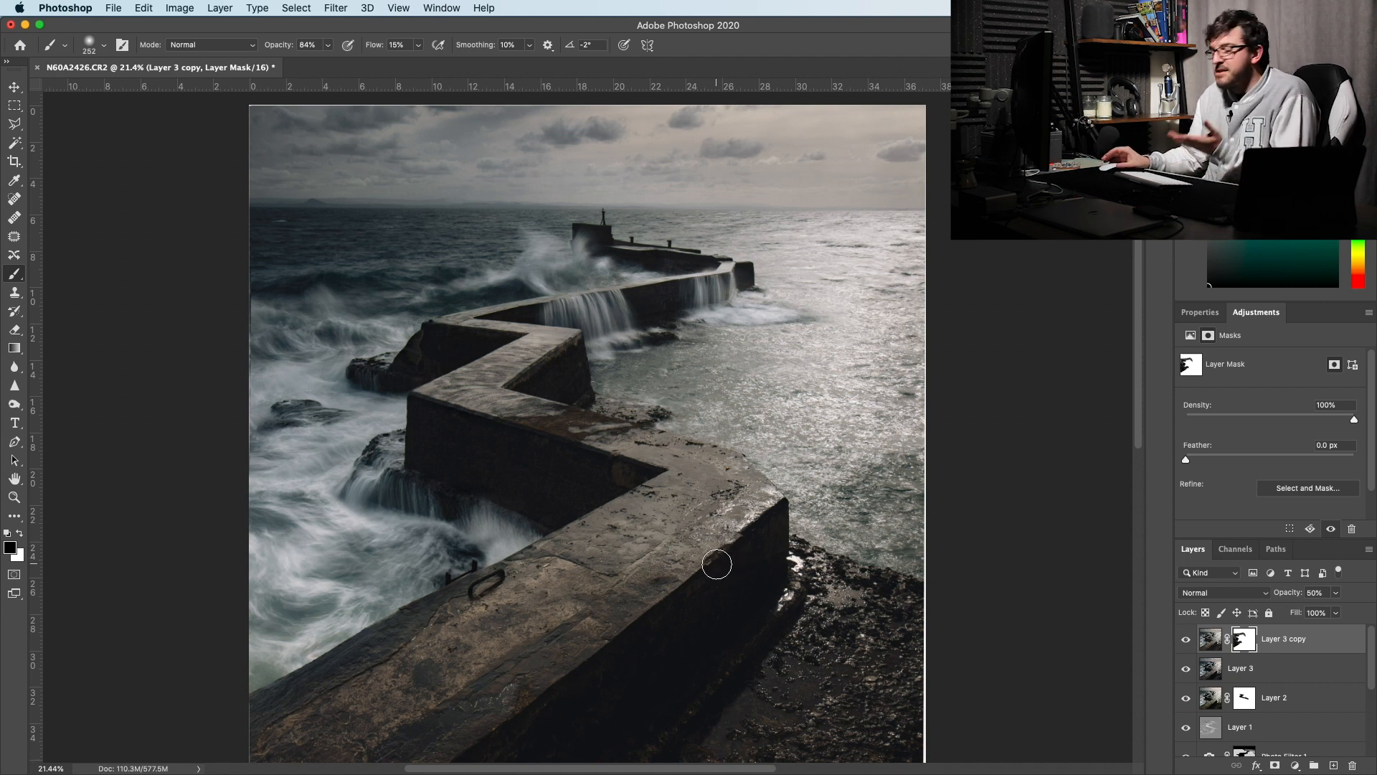
- Compare the photo with and without the masked Layer 3 copy, leaving the layer shown
{"action": "left_click", "coordinate": [1187, 640]}
{"action": "left_click", "coordinate": [1186, 640]}
{"action": "left_click", "coordinate": [1186, 641]}
{"action": "left_click", "coordinate": [1186, 640]}
{"action": "left_click", "coordinate": [1187, 641]}
{"action": "left_click", "coordinate": [1187, 641]}
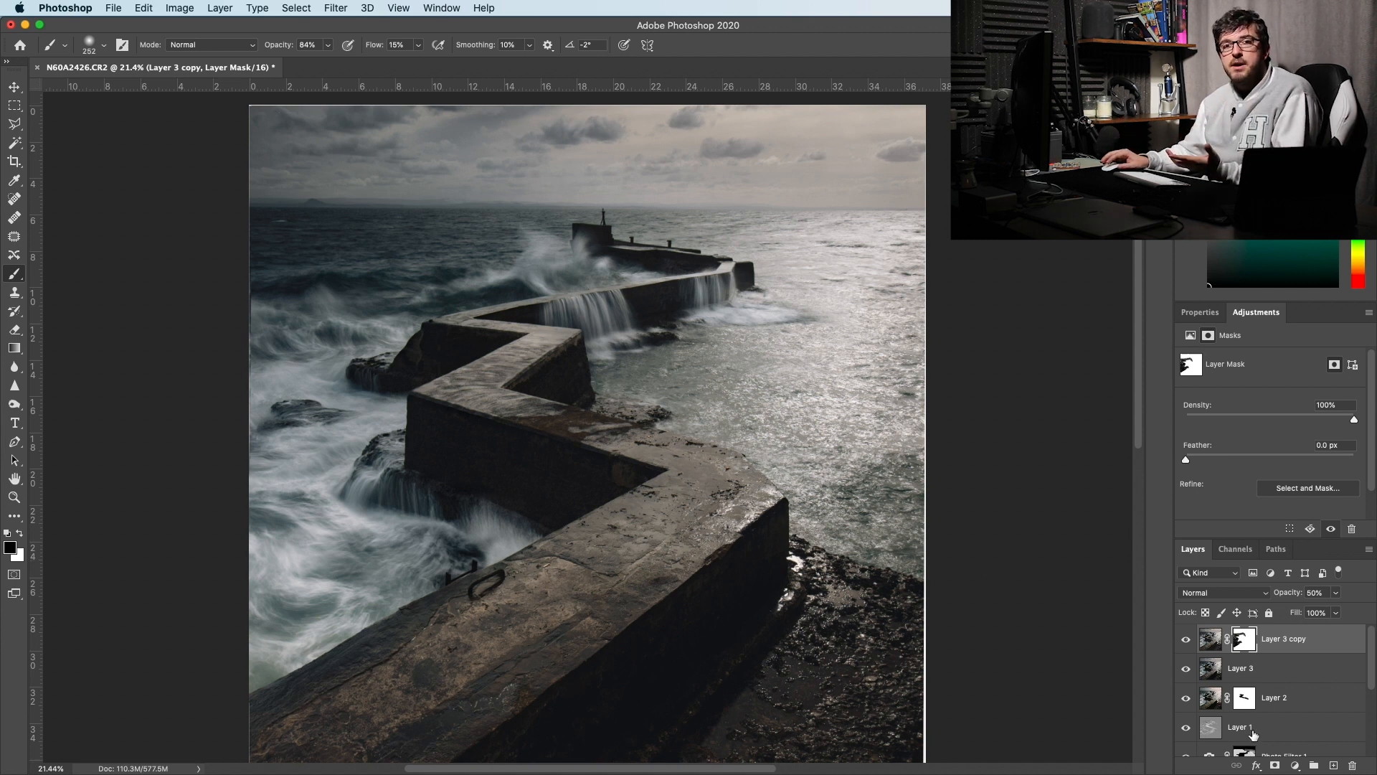
- Move the Overlay dodge-and-burn layer, Layer 1, above Layer 3 copy in the layer stack
{"action": "scroll", "coordinate": [1263, 718], "scroll_direction": "down", "scroll_amount": 1}
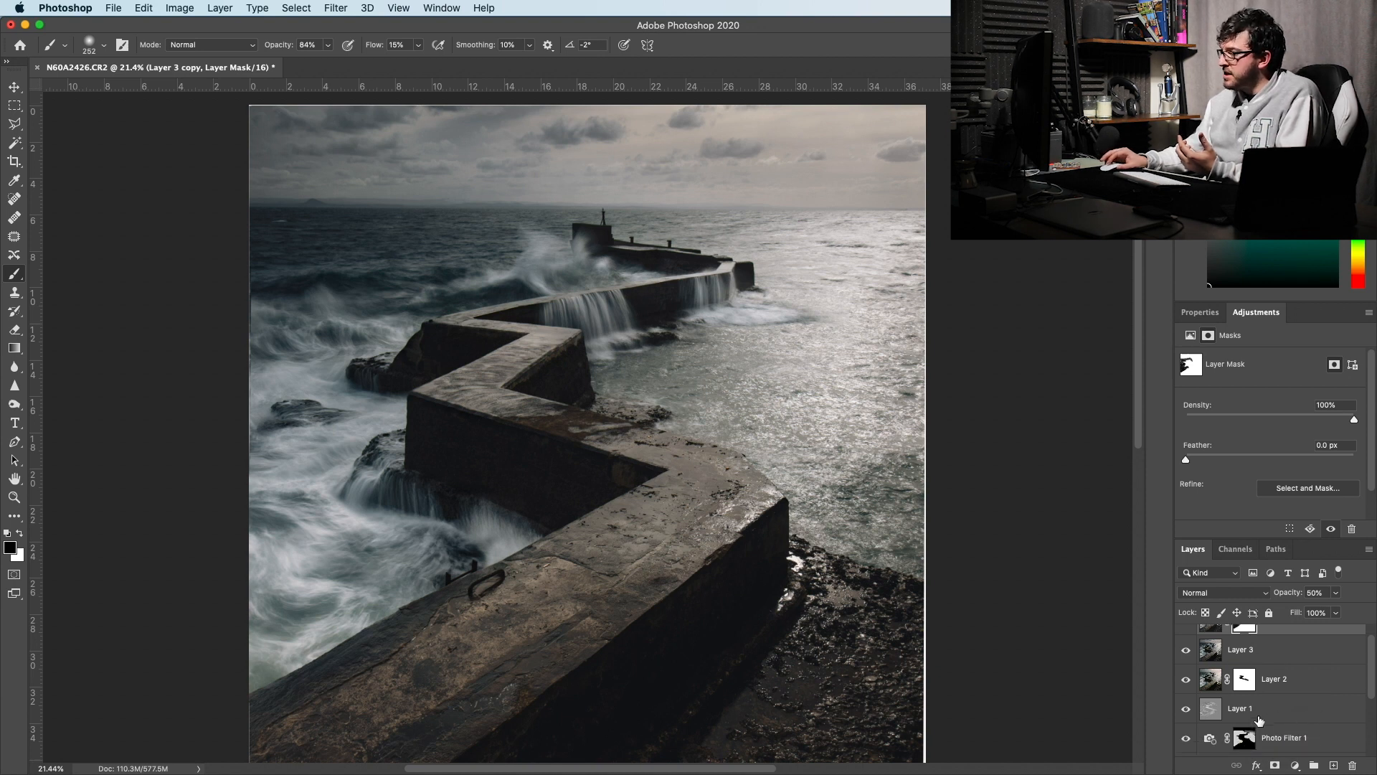
{"action": "scroll", "coordinate": [1267, 718], "scroll_direction": "up", "scroll_amount": 1}
{"action": "left_click_drag", "start_coordinate": [1263, 722], "coordinate": [1264, 631]}
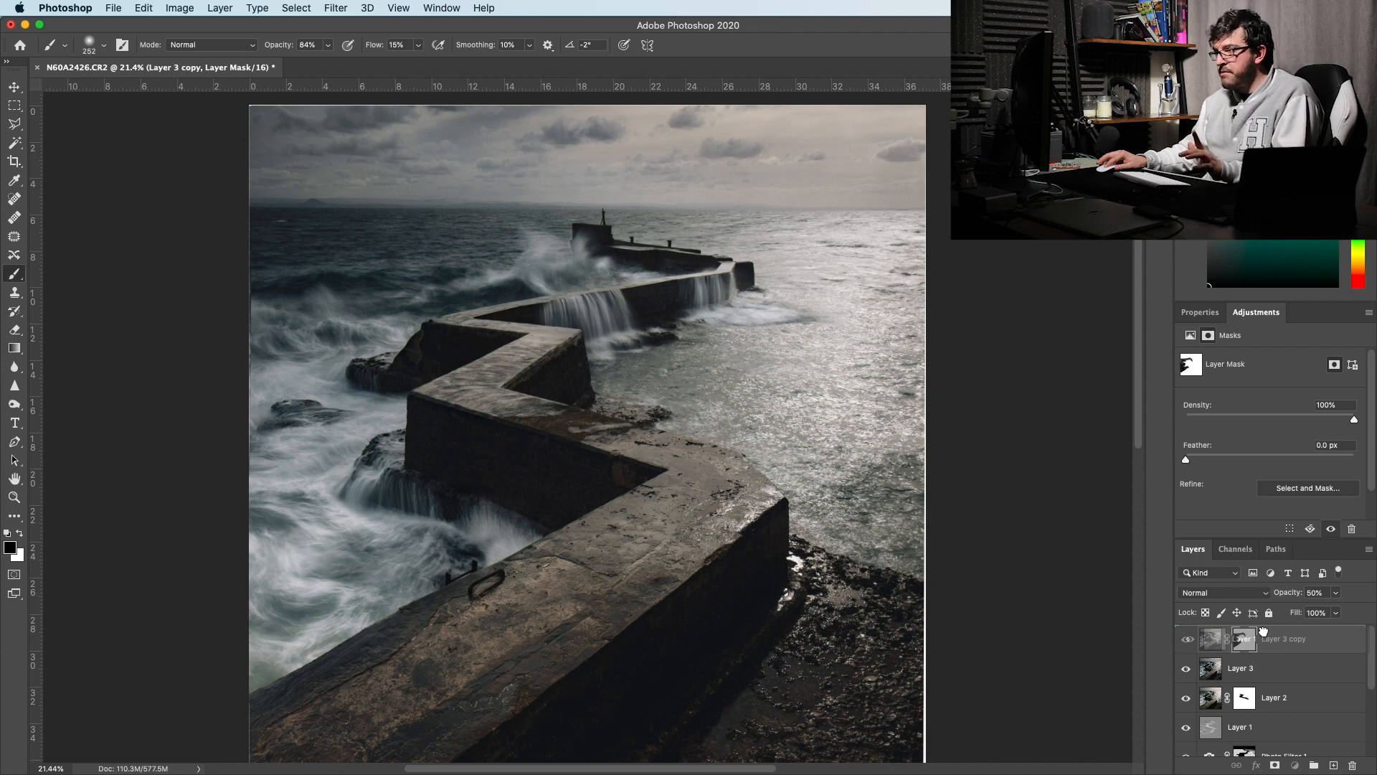
{"action": "left_click_drag", "start_coordinate": [1263, 631], "coordinate": [1265, 637]}
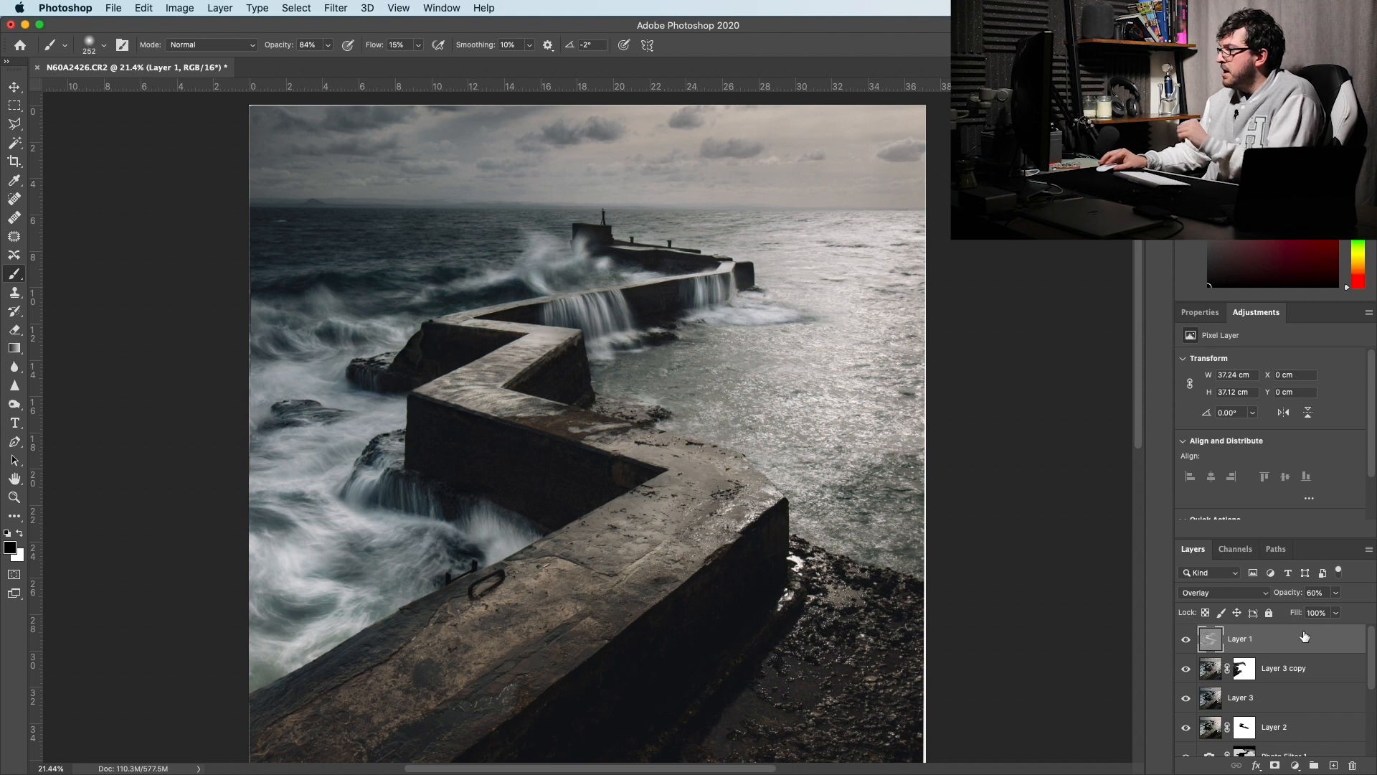
- Lower Layer 1's opacity to 0% and raise it gradually to 17%
{"action": "left_click", "coordinate": [1337, 594]}
{"action": "left_click_drag", "start_coordinate": [1336, 611], "coordinate": [1273, 618]}
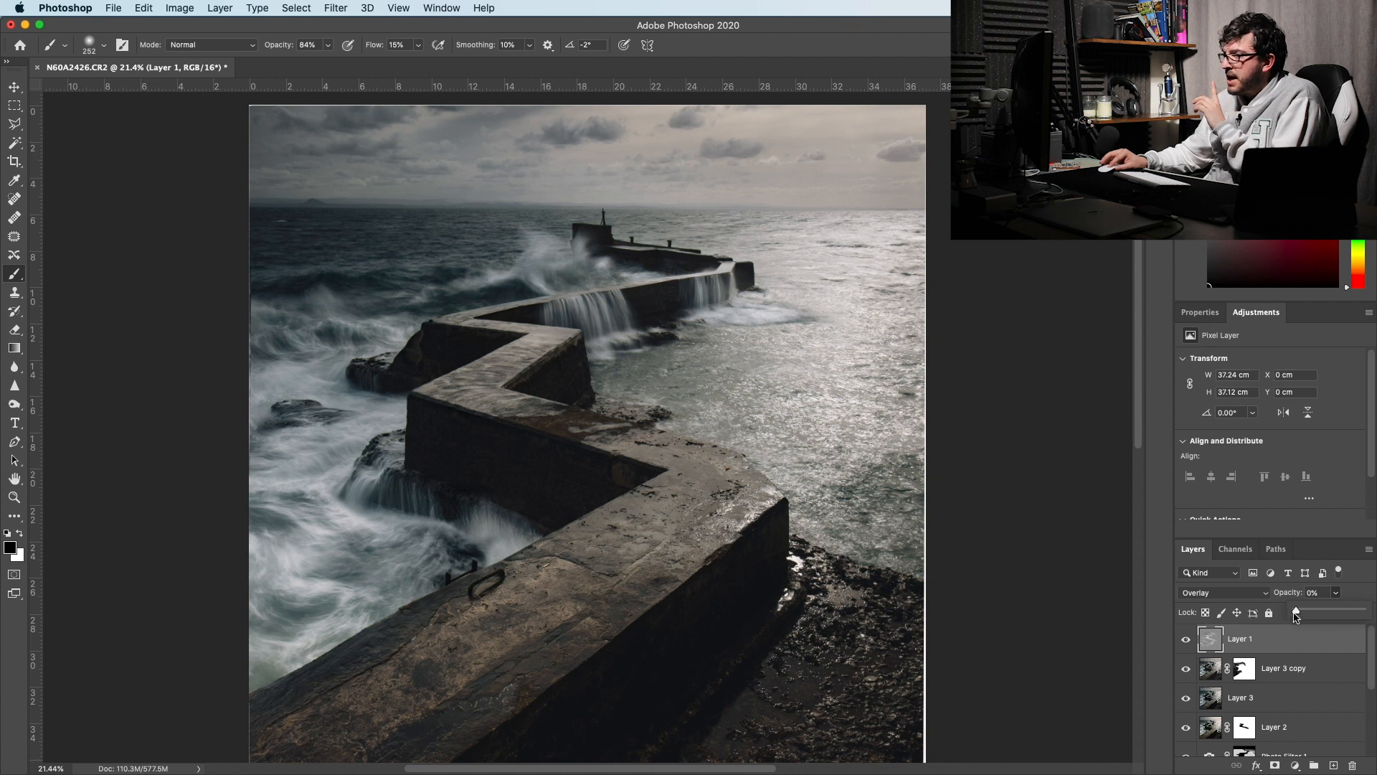
{"action": "left_click_drag", "start_coordinate": [1298, 619], "coordinate": [1311, 618]}
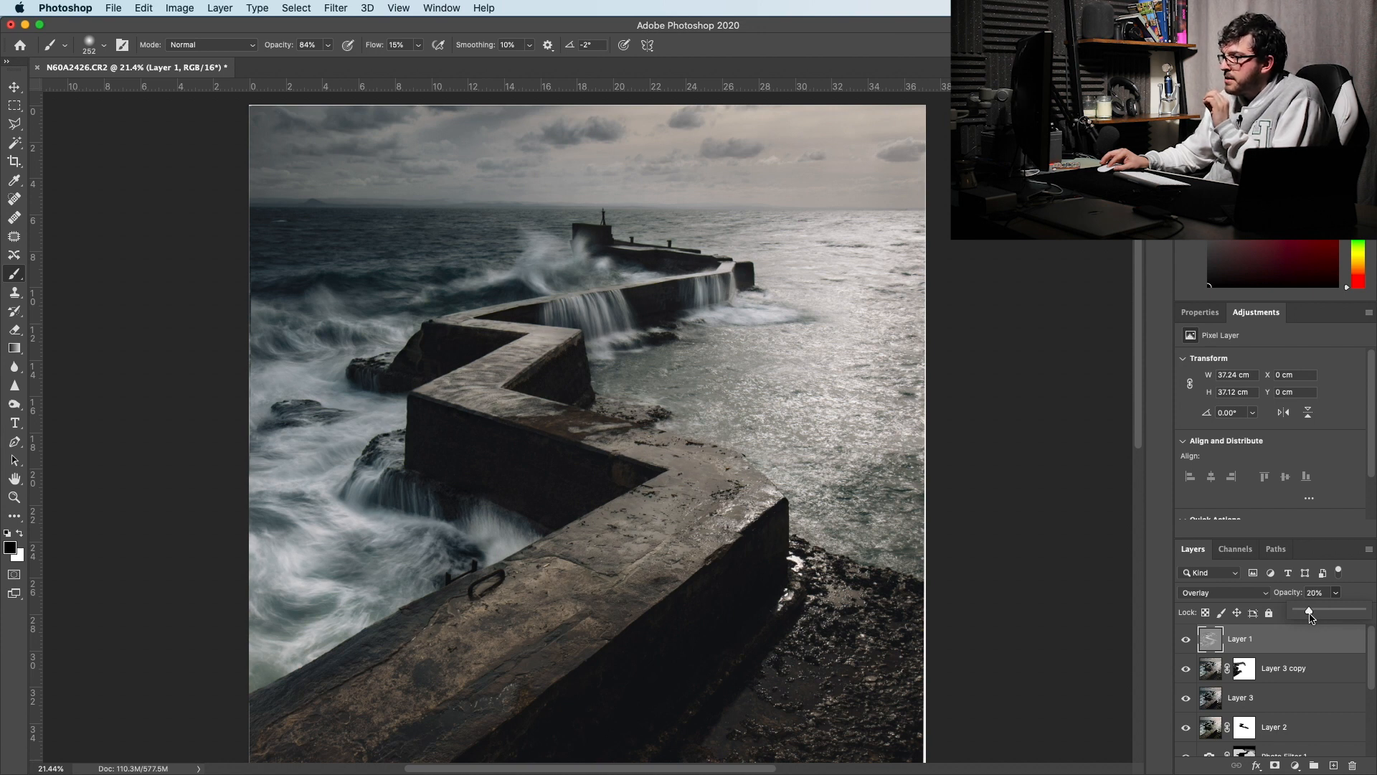
{"action": "left_click_drag", "start_coordinate": [1312, 617], "coordinate": [1310, 617]}
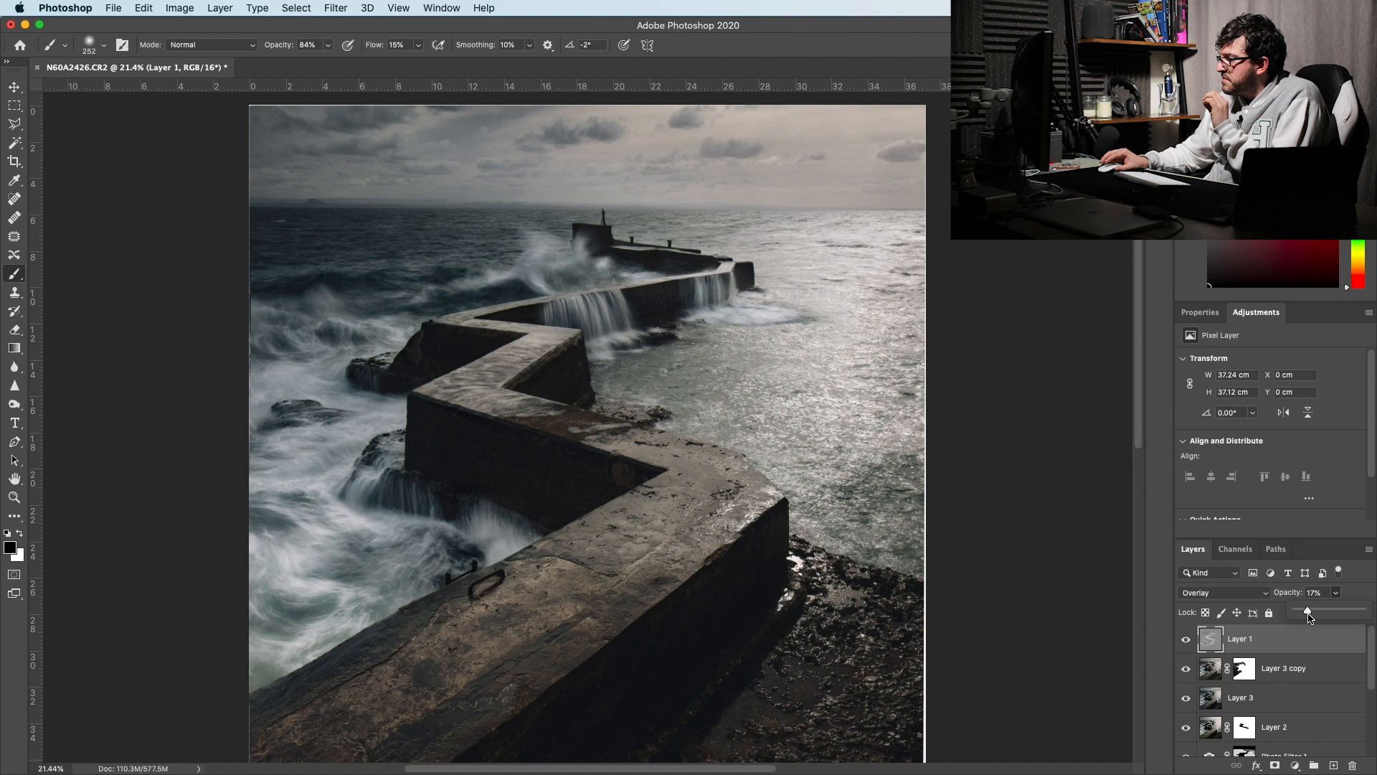
- Compare the photo with and without Layer 1 by switching its visibility repeatedly, leaving the layer shown
{"action": "left_click", "coordinate": [1187, 640]}
{"action": "left_click", "coordinate": [1187, 640]}
{"action": "left_click", "coordinate": [1187, 639]}
{"action": "left_click", "coordinate": [1187, 639]}
{"action": "left_click", "coordinate": [1188, 639]}
{"action": "left_click", "coordinate": [1187, 639]}
{"action": "left_click", "coordinate": [1187, 639]}
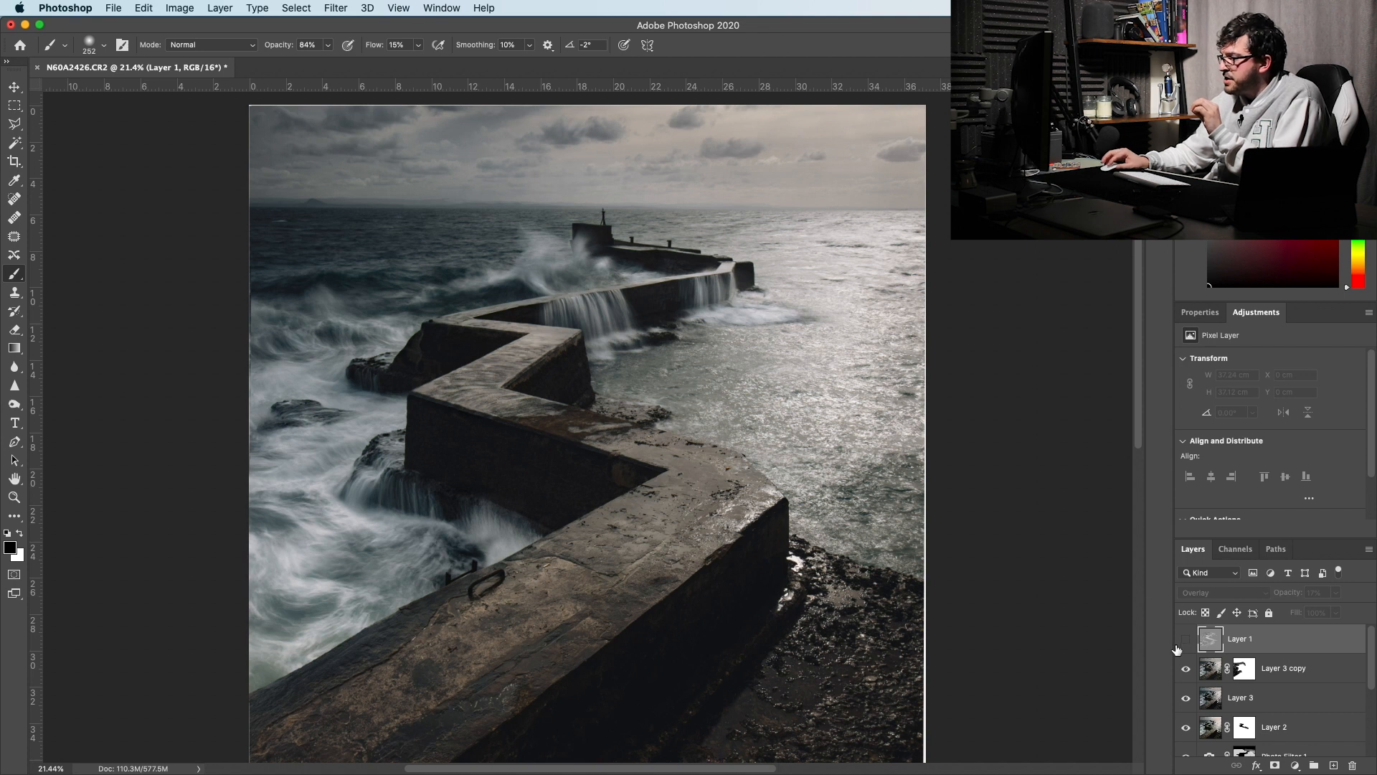
{"action": "left_click", "coordinate": [1184, 639]}
{"action": "left_click", "coordinate": [1184, 639]}
{"action": "left_click", "coordinate": [1184, 639]}
{"action": "left_click", "coordinate": [1184, 639]}
{"action": "left_click", "coordinate": [1184, 639]}
{"action": "left_click", "coordinate": [1184, 639]}
{"action": "left_click", "coordinate": [1184, 639]}
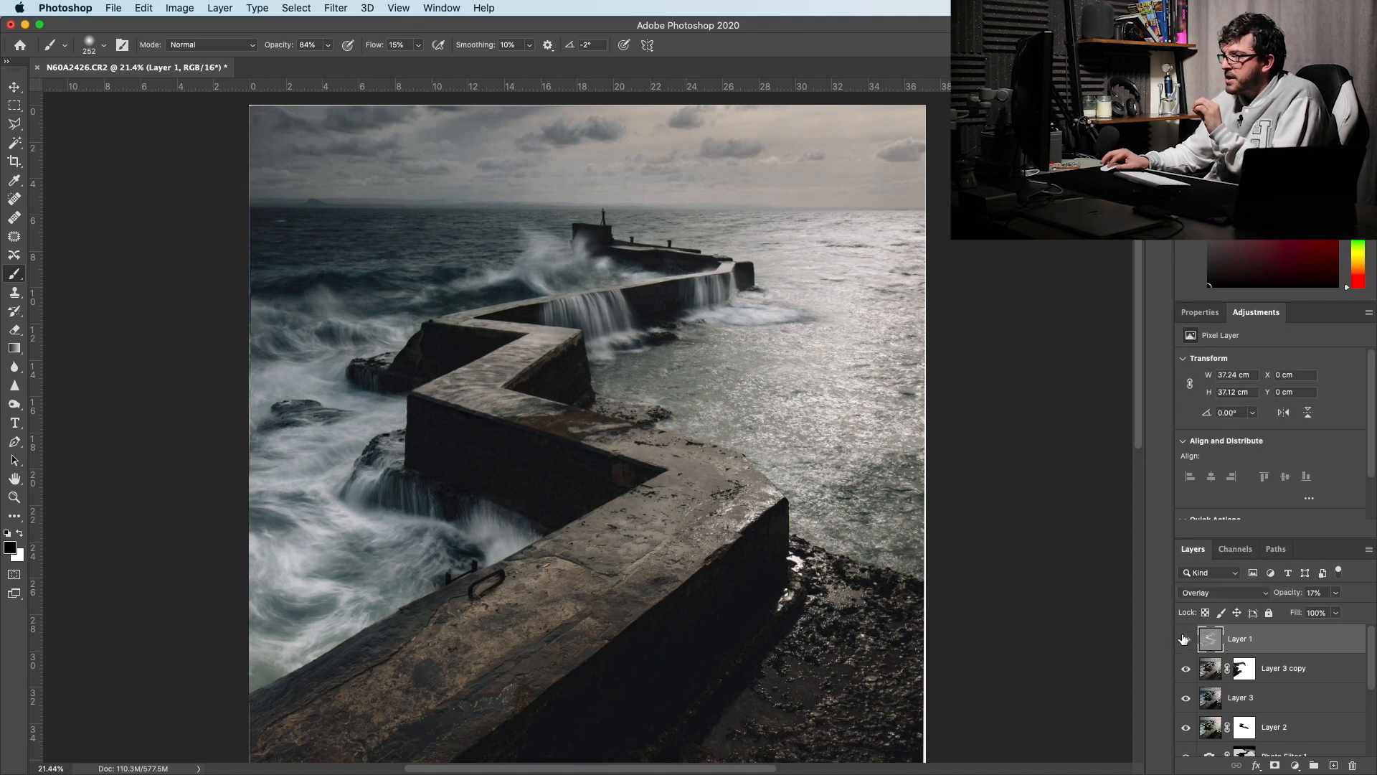
- Set Layer 1's opacity to 23% and compare the photo with and without the layer
{"action": "left_click", "coordinate": [1336, 594]}
{"action": "left_click_drag", "start_coordinate": [1312, 611], "coordinate": [1317, 612]}
{"action": "left_click", "coordinate": [1185, 640]}
{"action": "left_click", "coordinate": [1186, 640]}
{"action": "left_click", "coordinate": [1187, 640]}
{"action": "left_click", "coordinate": [1187, 640]}
{"action": "left_click", "coordinate": [1187, 640]}
{"action": "left_click", "coordinate": [1188, 641]}
- Set Layer 1's opacity to 30% and compare the photo with the layer shown and hidden
{"action": "left_click", "coordinate": [1337, 593]}
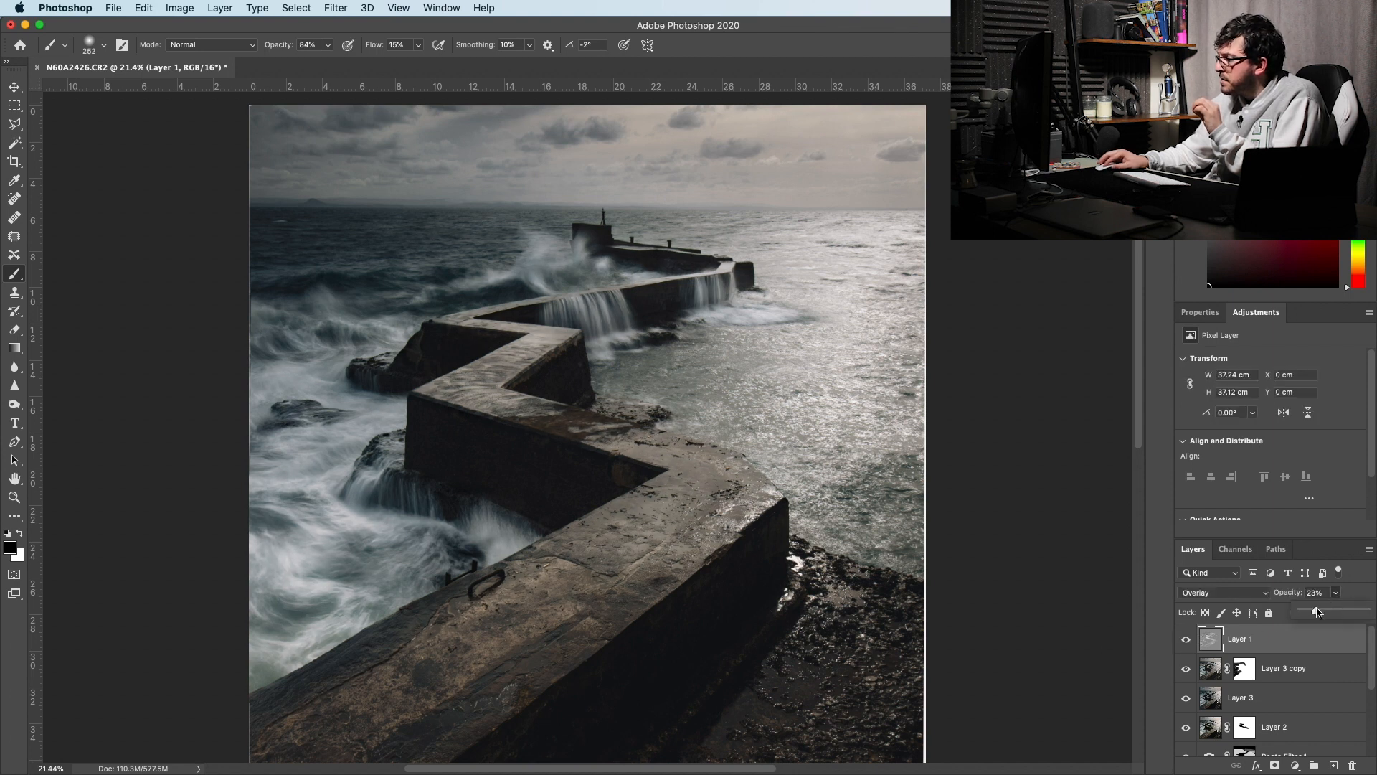
{"action": "left_click", "coordinate": [1186, 640]}
{"action": "left_click", "coordinate": [1186, 640]}
{"action": "left_click", "coordinate": [1185, 642]}
{"action": "left_click", "coordinate": [1186, 642]}
{"action": "left_click", "coordinate": [1185, 642]}
{"action": "left_click", "coordinate": [1185, 643]}
{"action": "left_click", "coordinate": [1185, 643]}
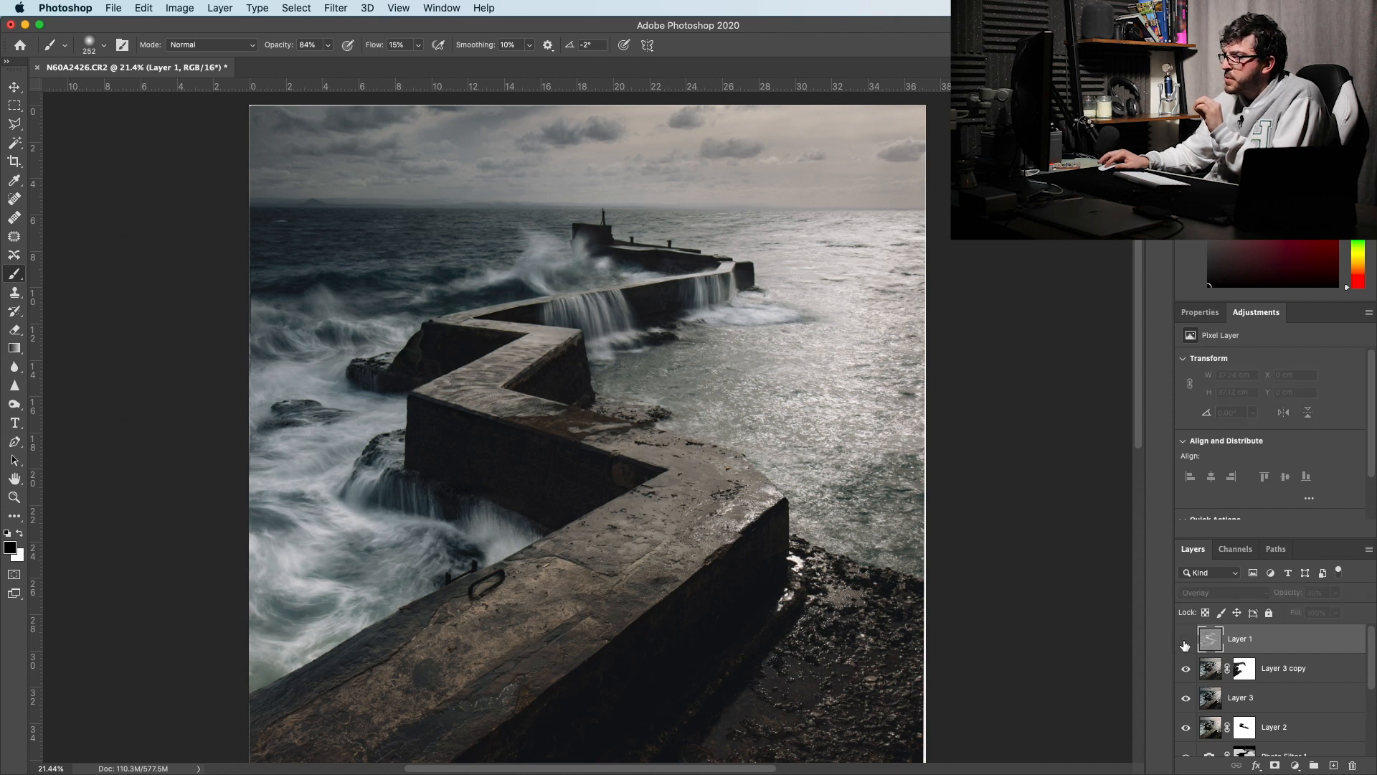
- Show Layer 1 again and set its opacity to 25%
{"action": "left_click", "coordinate": [1186, 643]}
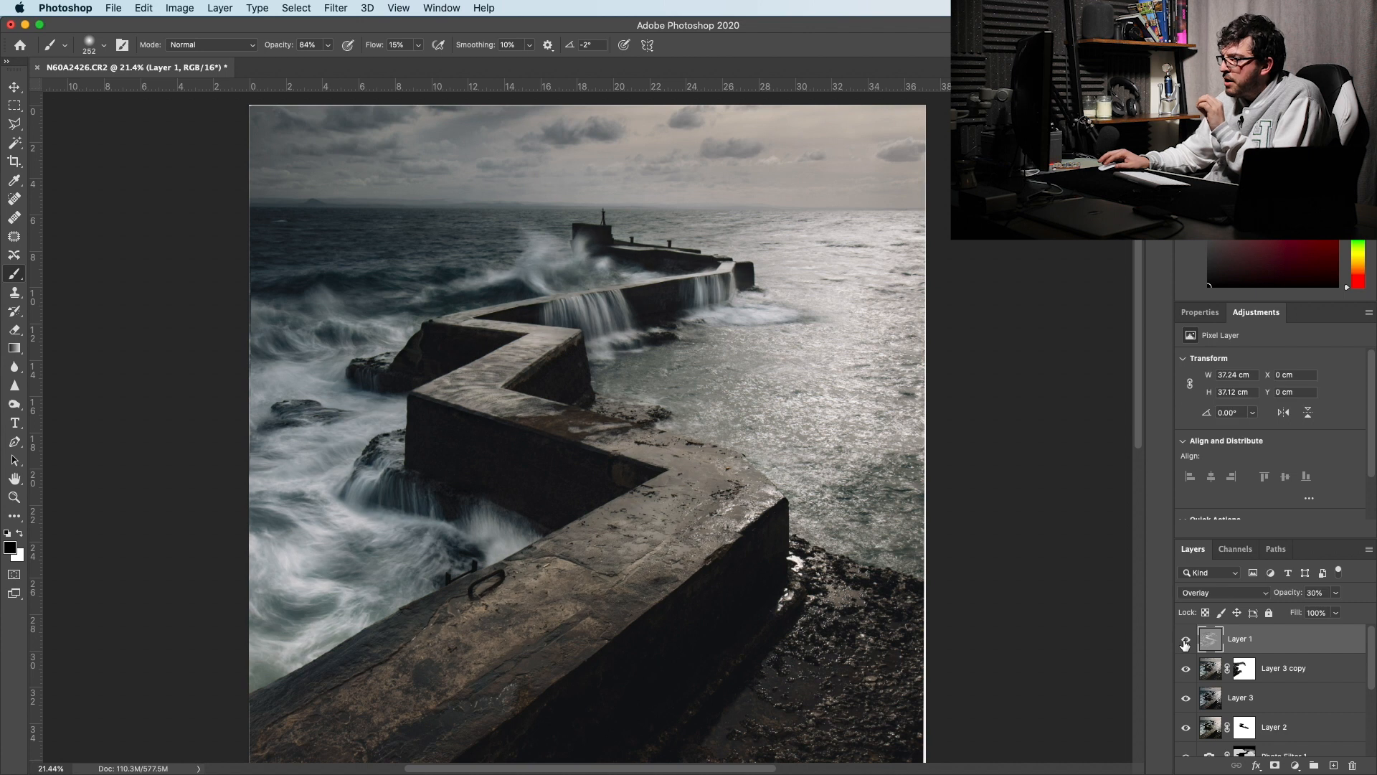
{"action": "left_click", "coordinate": [1337, 594]}
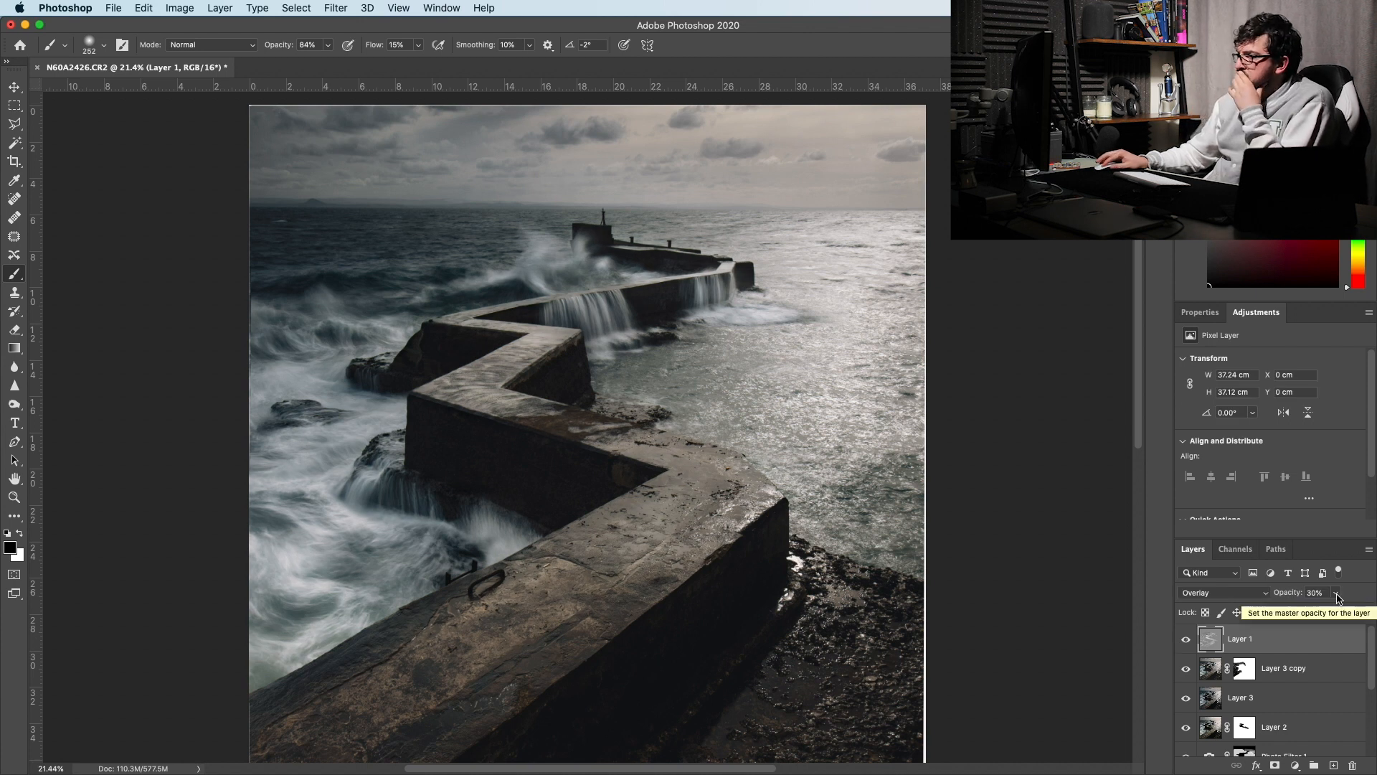
{"action": "left_click_drag", "start_coordinate": [1324, 613], "coordinate": [1320, 615]}
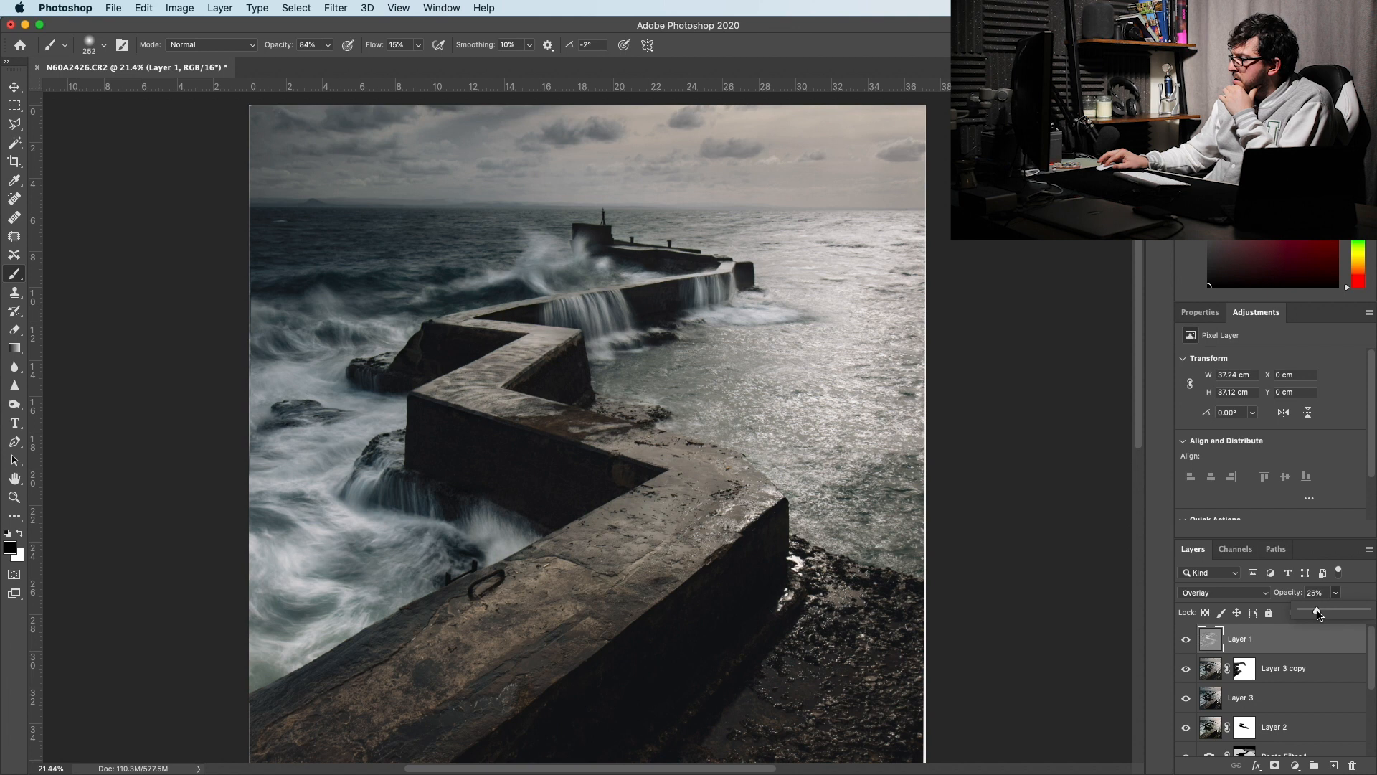
- Compare the photo with and without Layer 1 by switching its visibility repeatedly, leaving it shown at 25% opacity
{"action": "left_click", "coordinate": [1186, 641]}
{"action": "left_click", "coordinate": [1185, 639]}
{"action": "left_click", "coordinate": [1185, 640]}
{"action": "left_click", "coordinate": [1186, 640]}
{"action": "left_click", "coordinate": [1185, 640]}
{"action": "left_click", "coordinate": [1186, 640]}
{"action": "left_click", "coordinate": [1185, 639]}
{"action": "left_click", "coordinate": [1186, 640]}
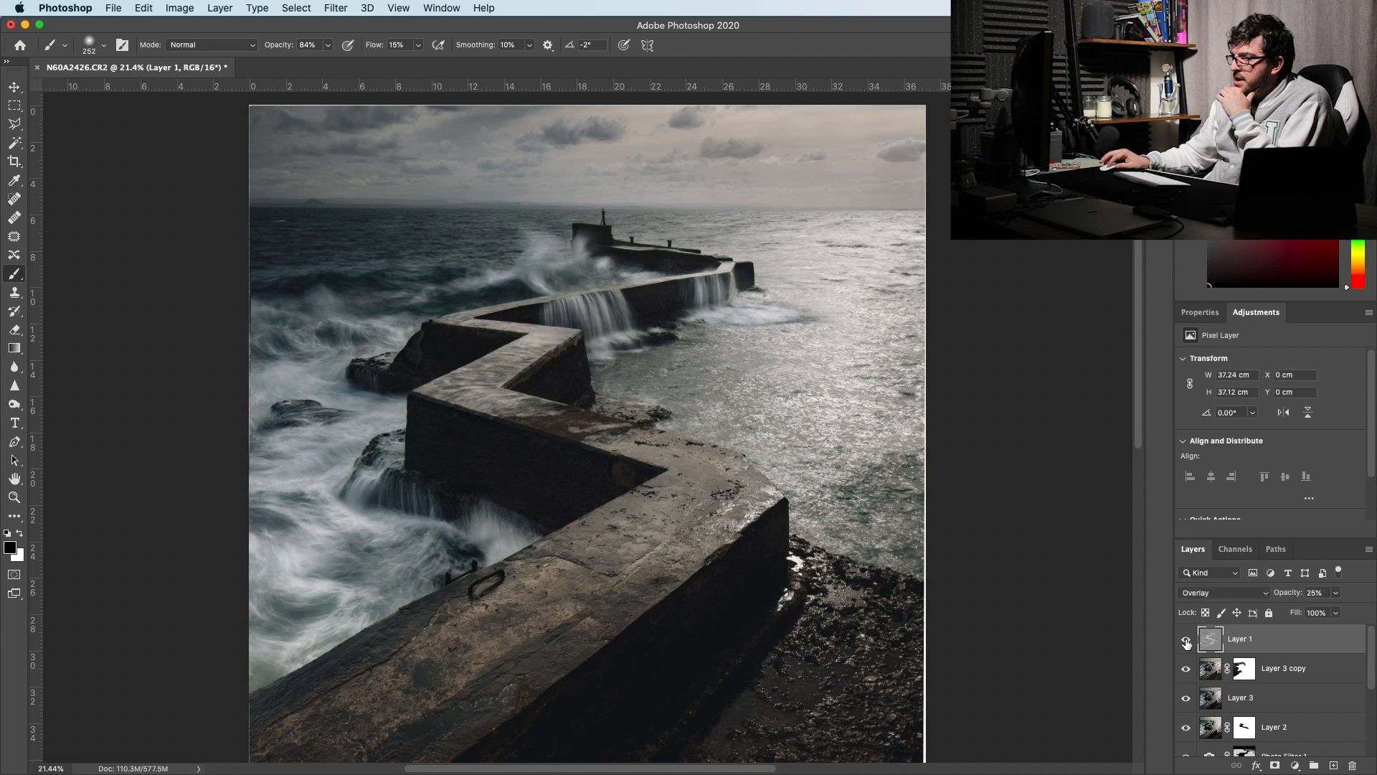
{"action": "left_click", "coordinate": [1186, 640]}
{"action": "left_click", "coordinate": [1186, 640]}
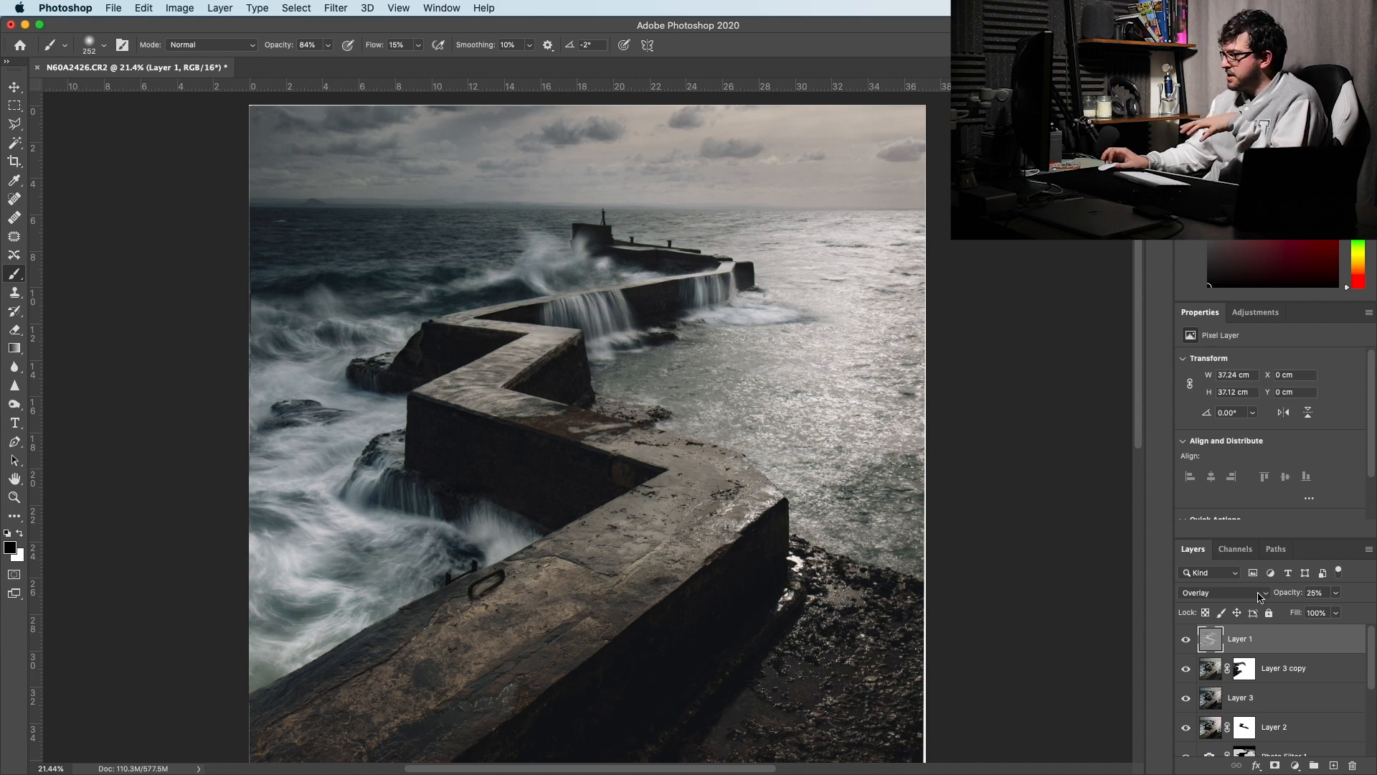
- Flatten all the layers of the photo into a single background
{"action": "scroll", "coordinate": [319, 712], "scroll_direction": "up", "scroll_amount": 6}
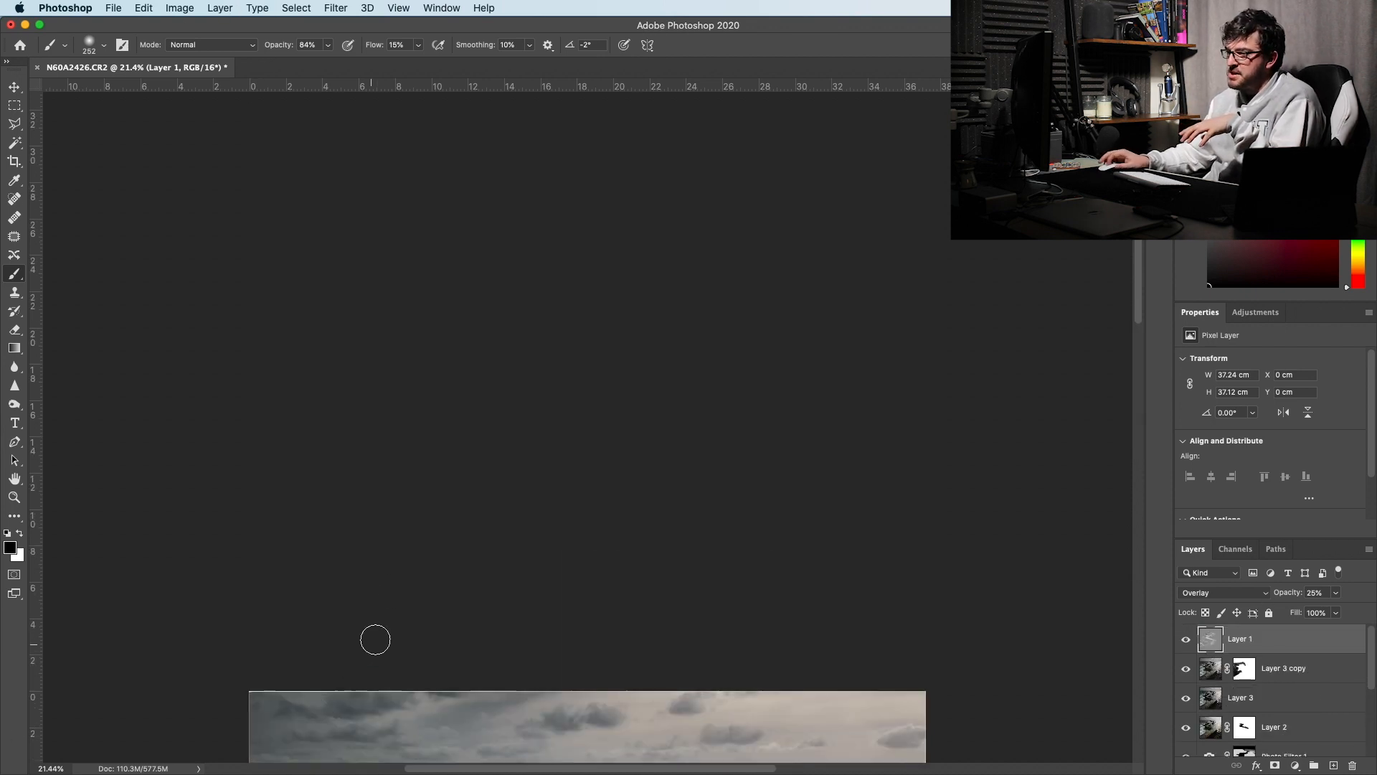
{"action": "scroll", "coordinate": [354, 661], "scroll_direction": "down", "scroll_amount": 6}
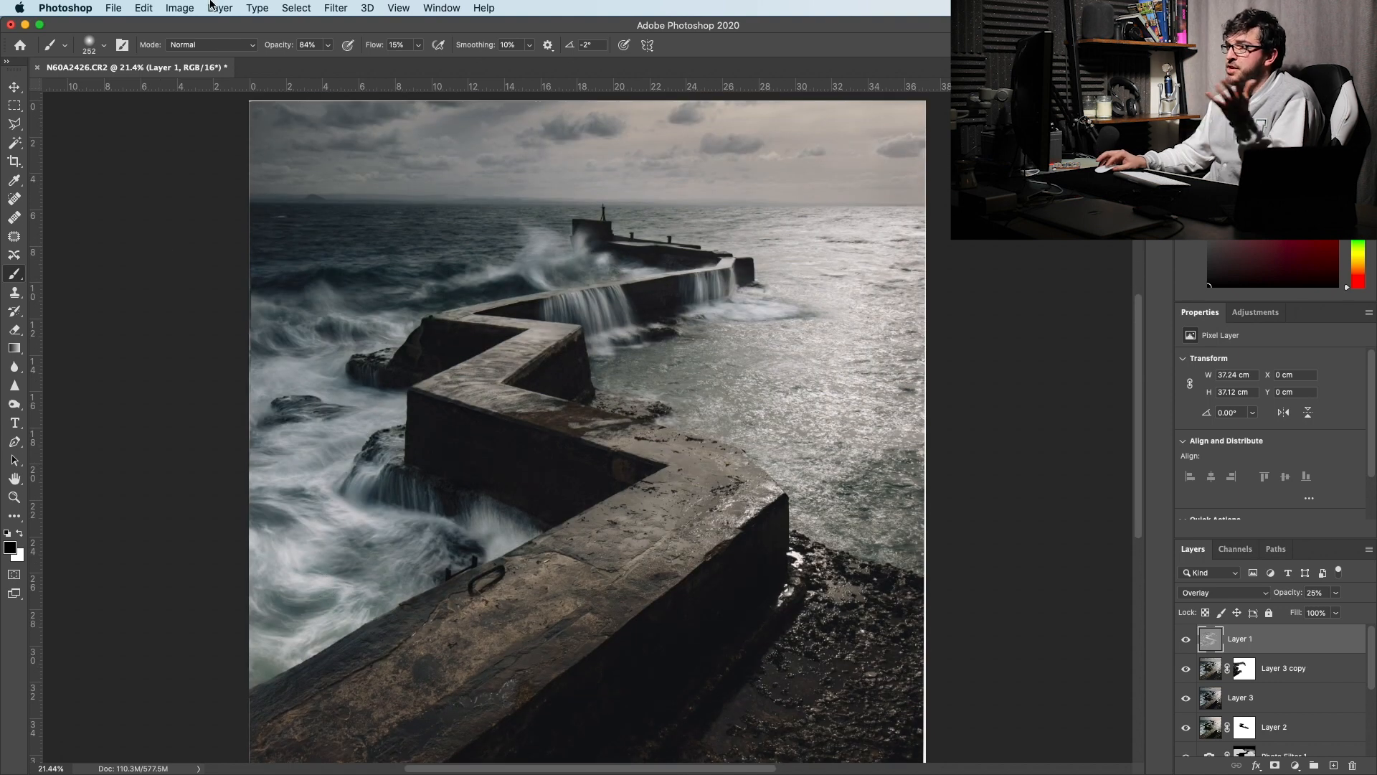
{"action": "left_click", "coordinate": [235, 10]}
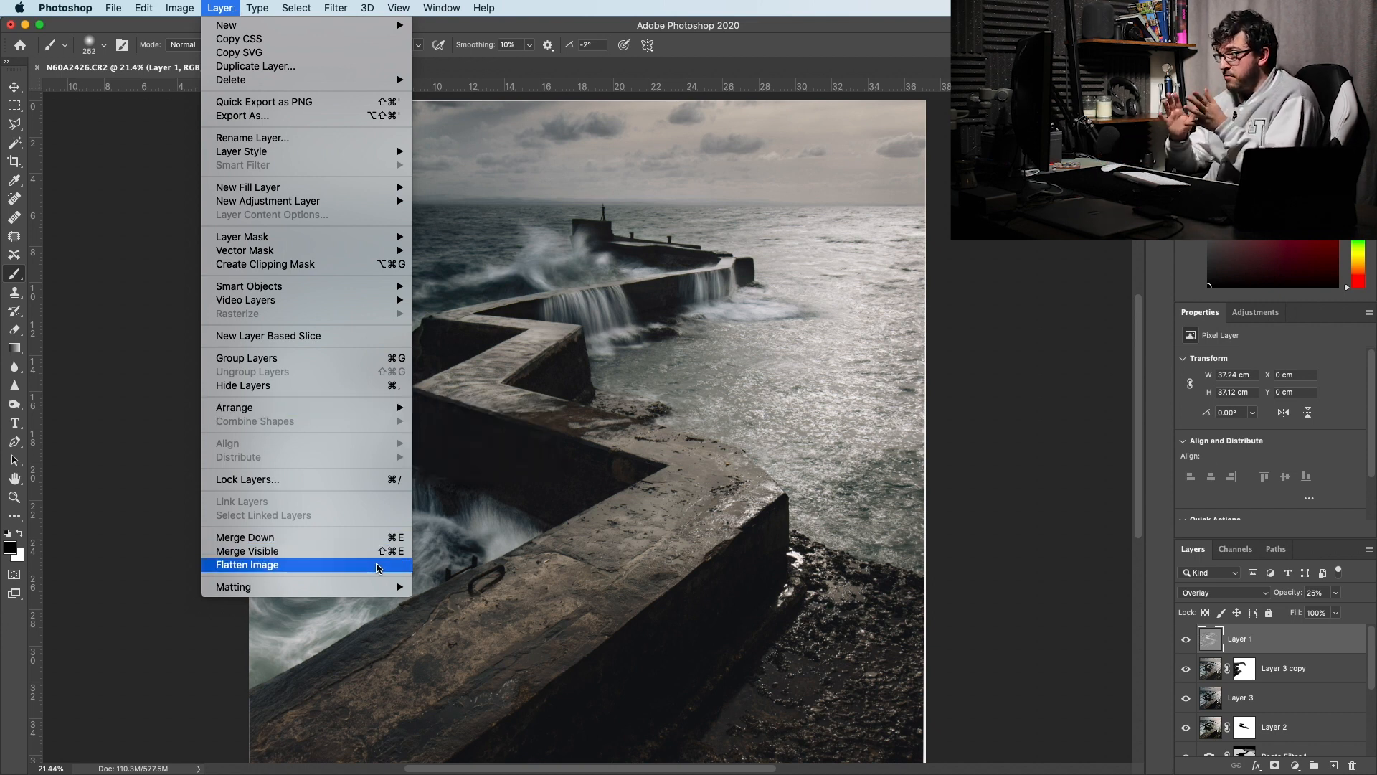
{"action": "left_click", "coordinate": [377, 566]}
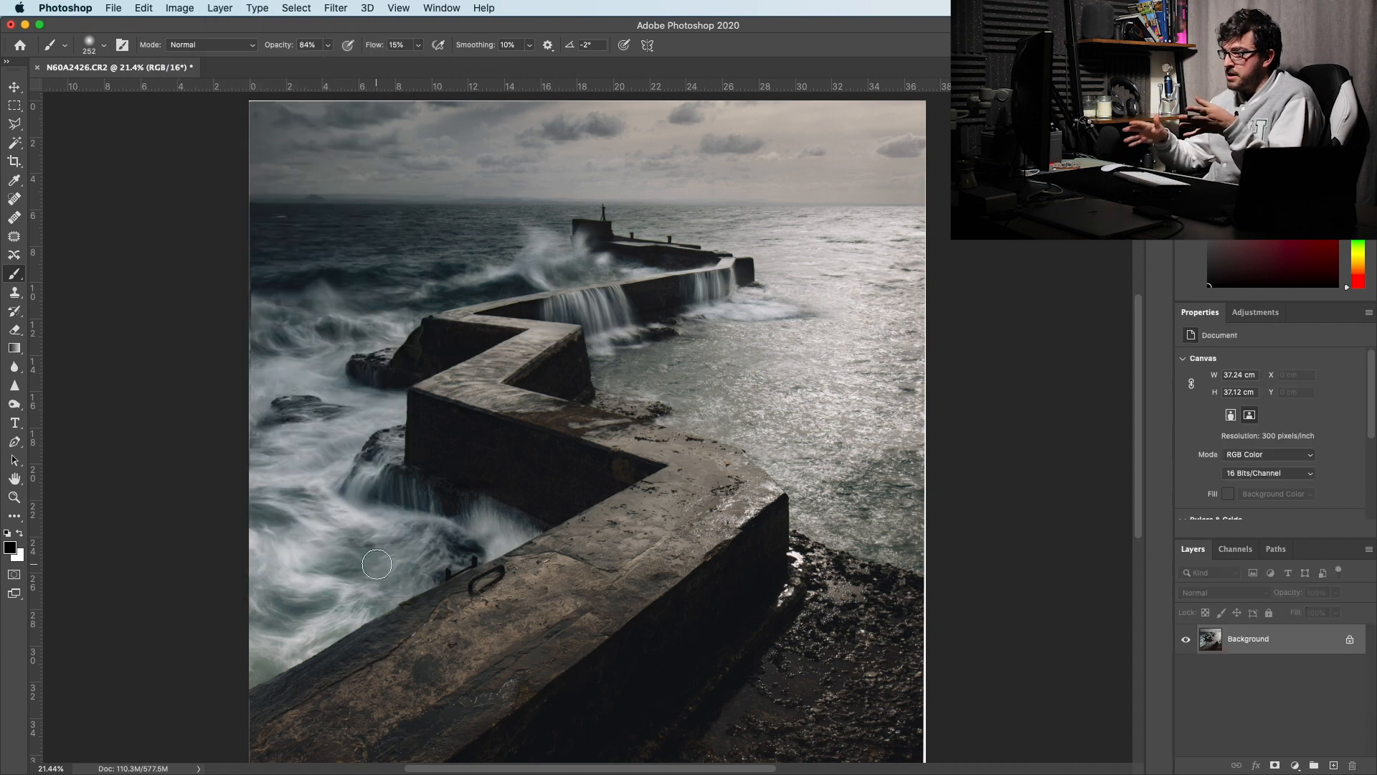
- Save the flattened photo and switch to Lightroom Classic
{"action": "left_click", "coordinate": [1249, 318]}
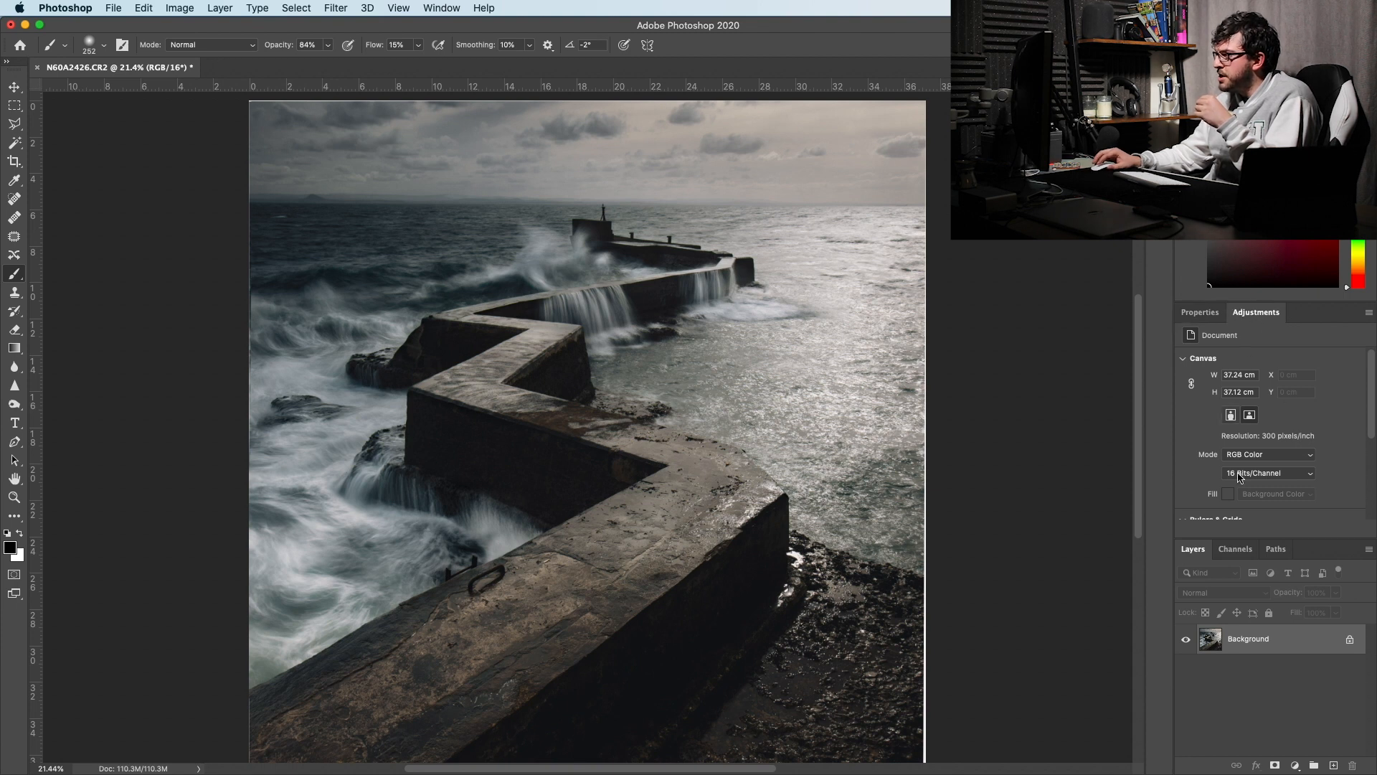
{"action": "left_click", "coordinate": [1196, 313]}
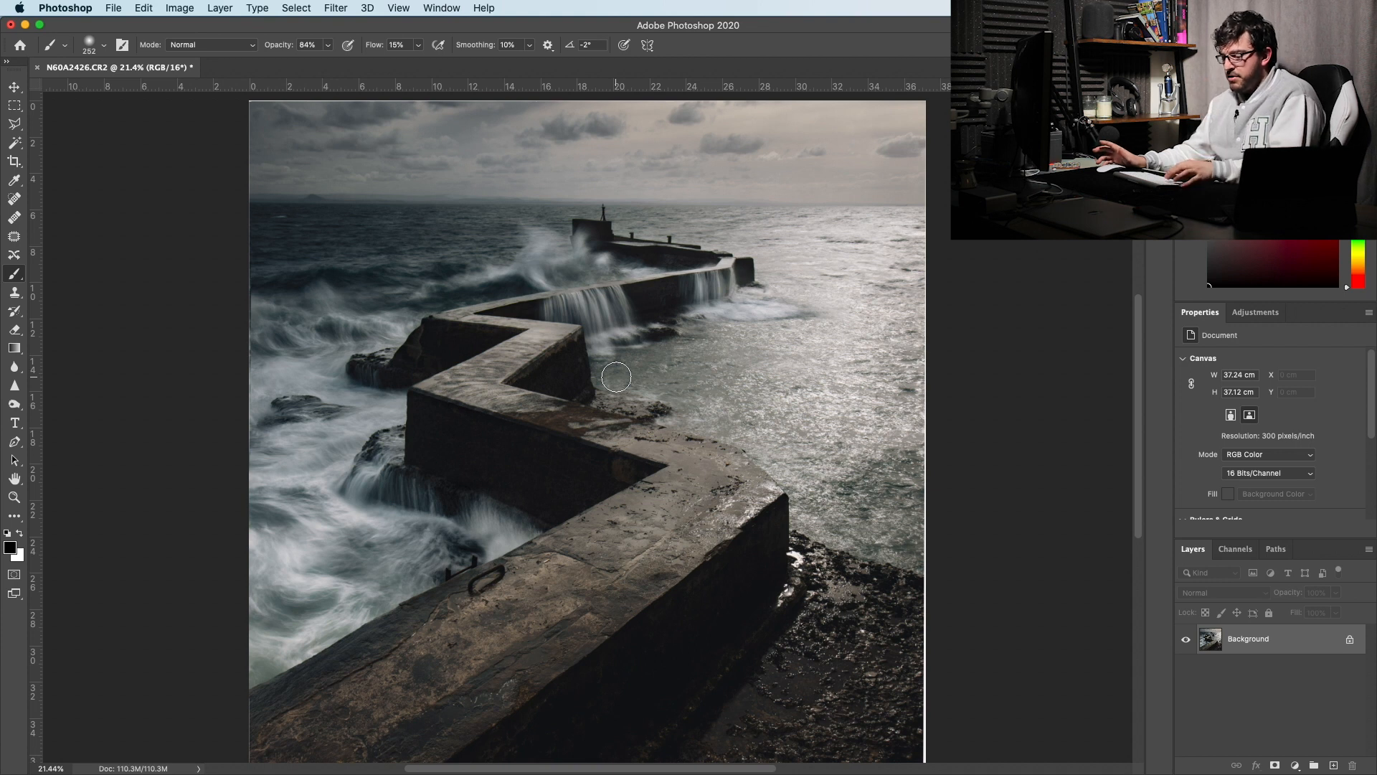
{"action": "key", "text": "super+s"}
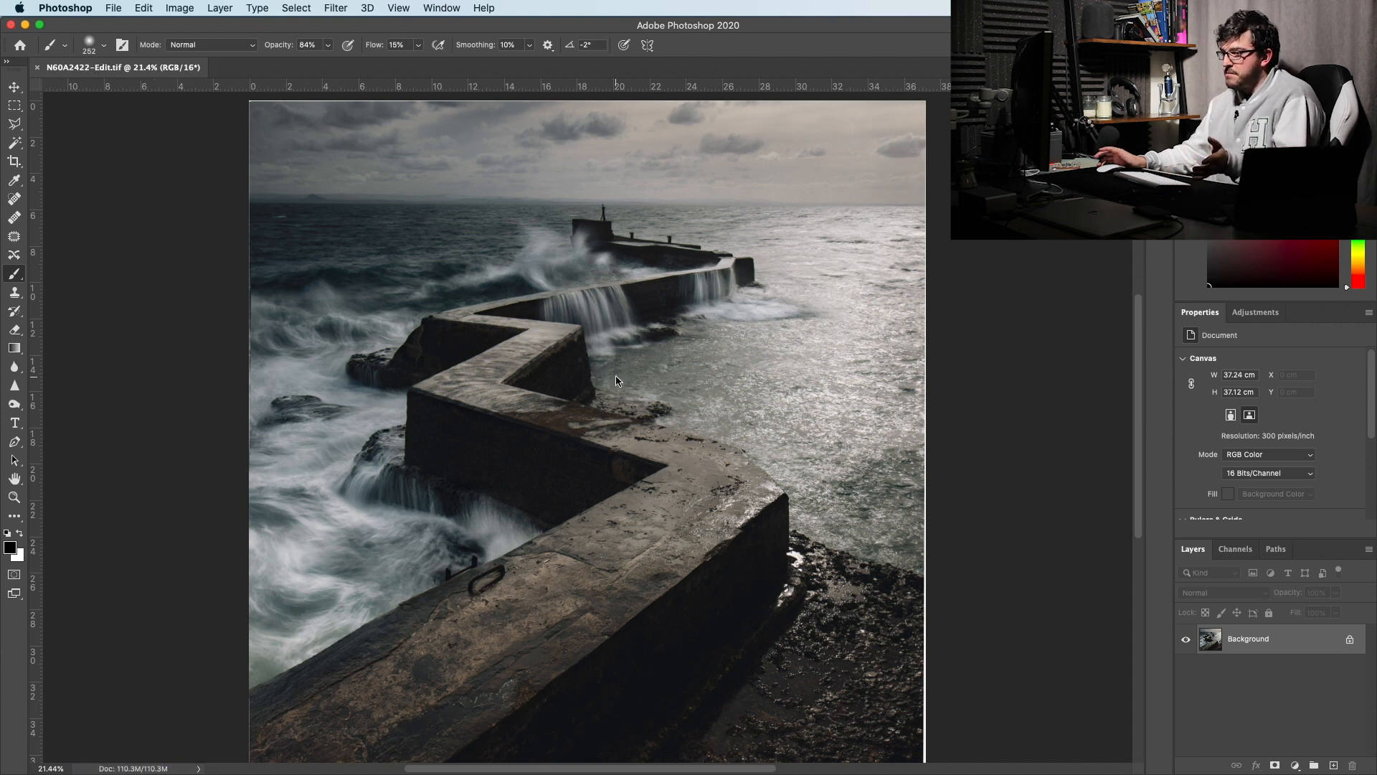
{"action": "mouse_move", "coordinate": [779, 772]}
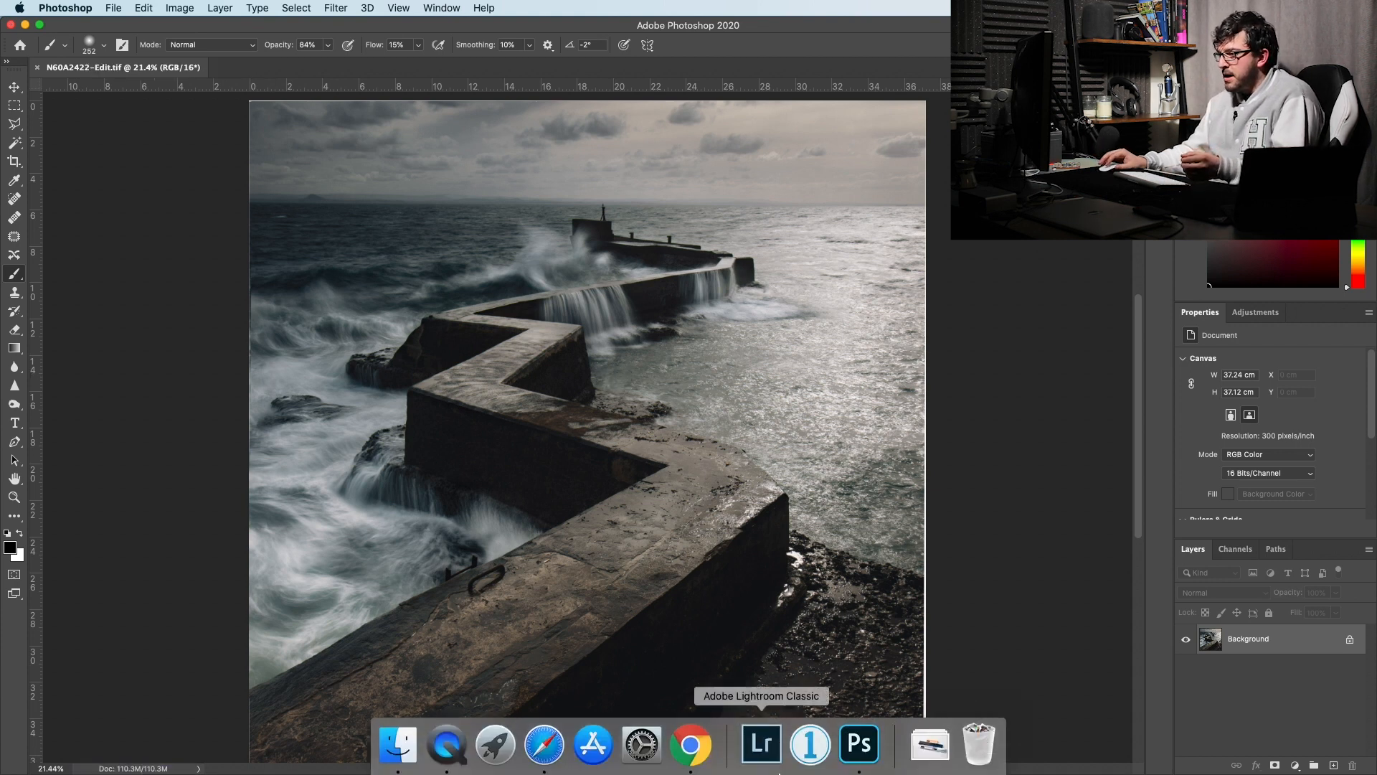
{"action": "left_click", "coordinate": [763, 746]}
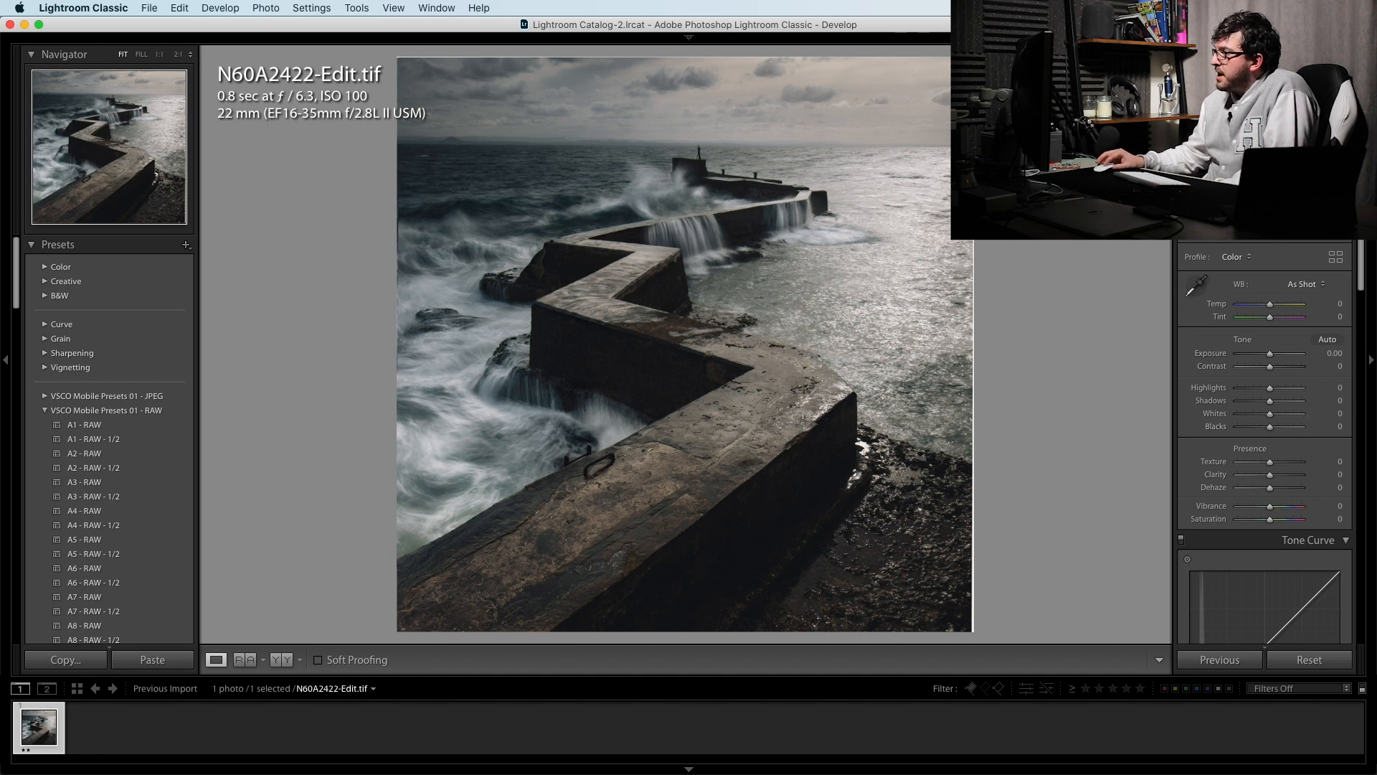
- Crop N60A2422-Edit.tif to a 1 x 1 ratio, trimming the thin edge around the photo
{"action": "key", "text": "r"}
{"action": "left_click", "coordinate": [1303, 242]}
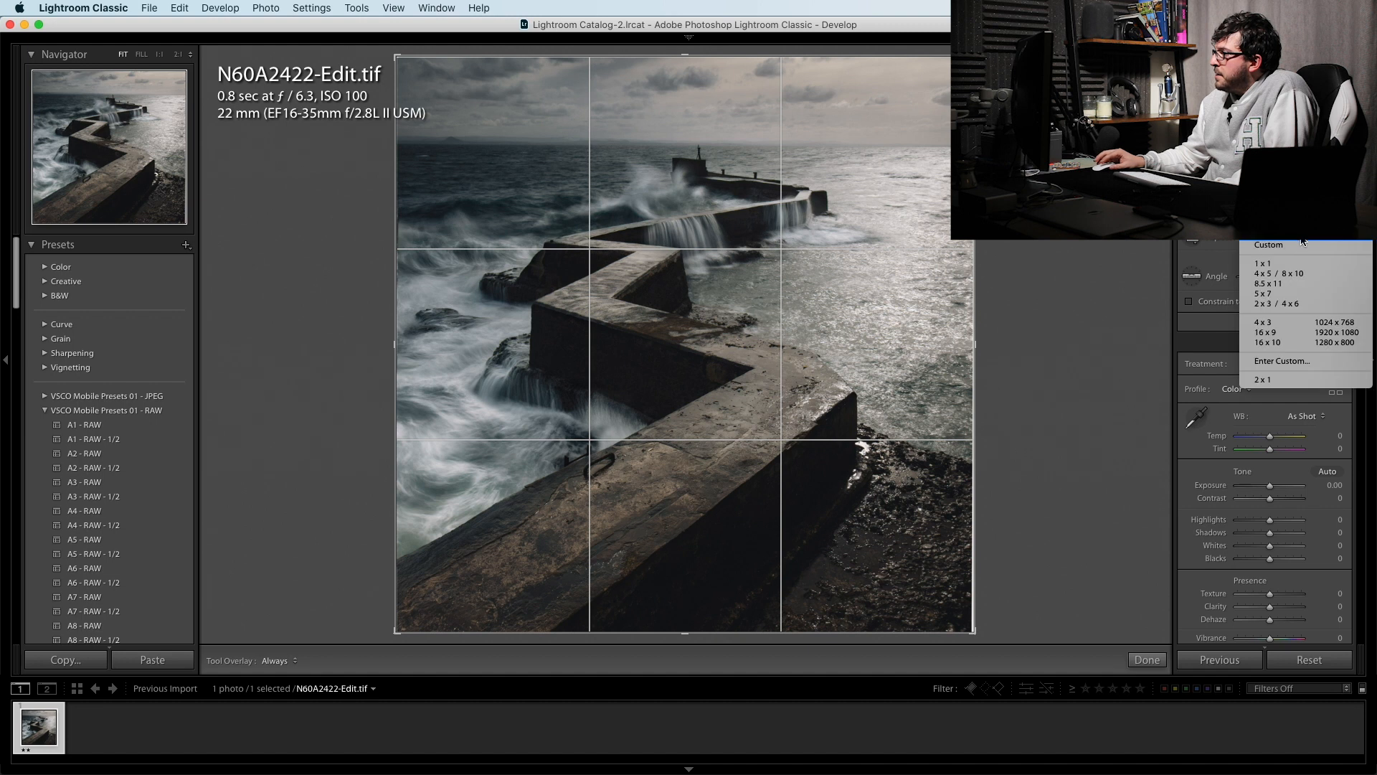
{"action": "left_click", "coordinate": [1295, 264]}
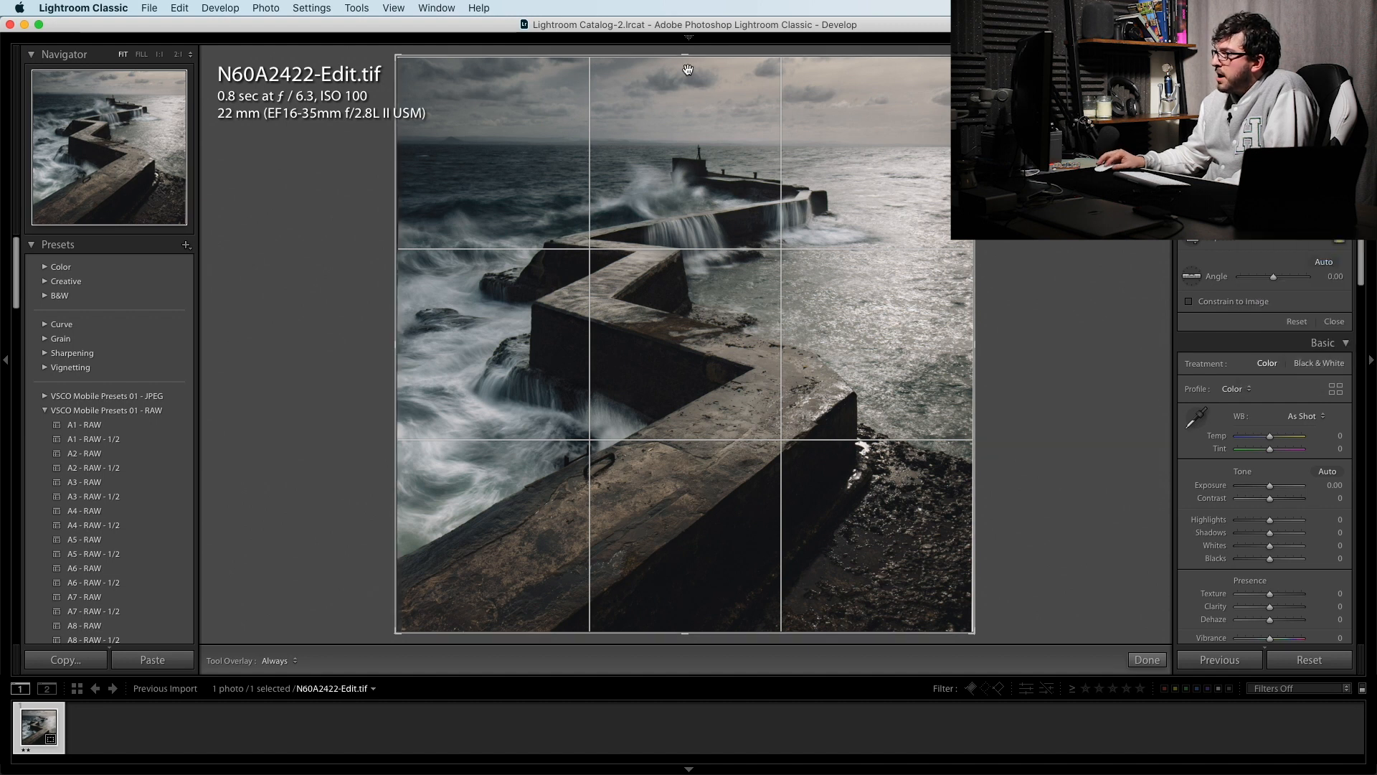
{"action": "left_click_drag", "start_coordinate": [685, 59], "coordinate": [685, 62]}
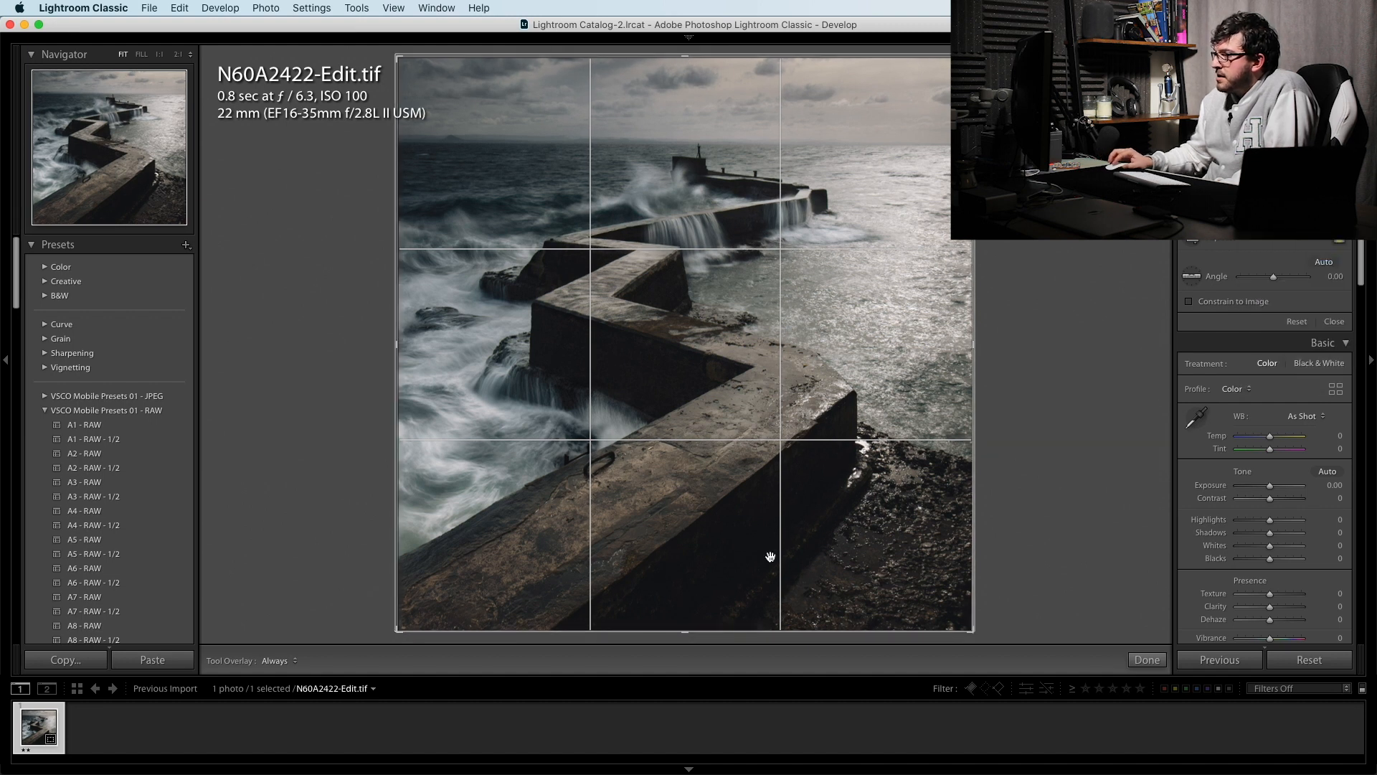
{"action": "left_click_drag", "start_coordinate": [683, 636], "coordinate": [683, 628]}
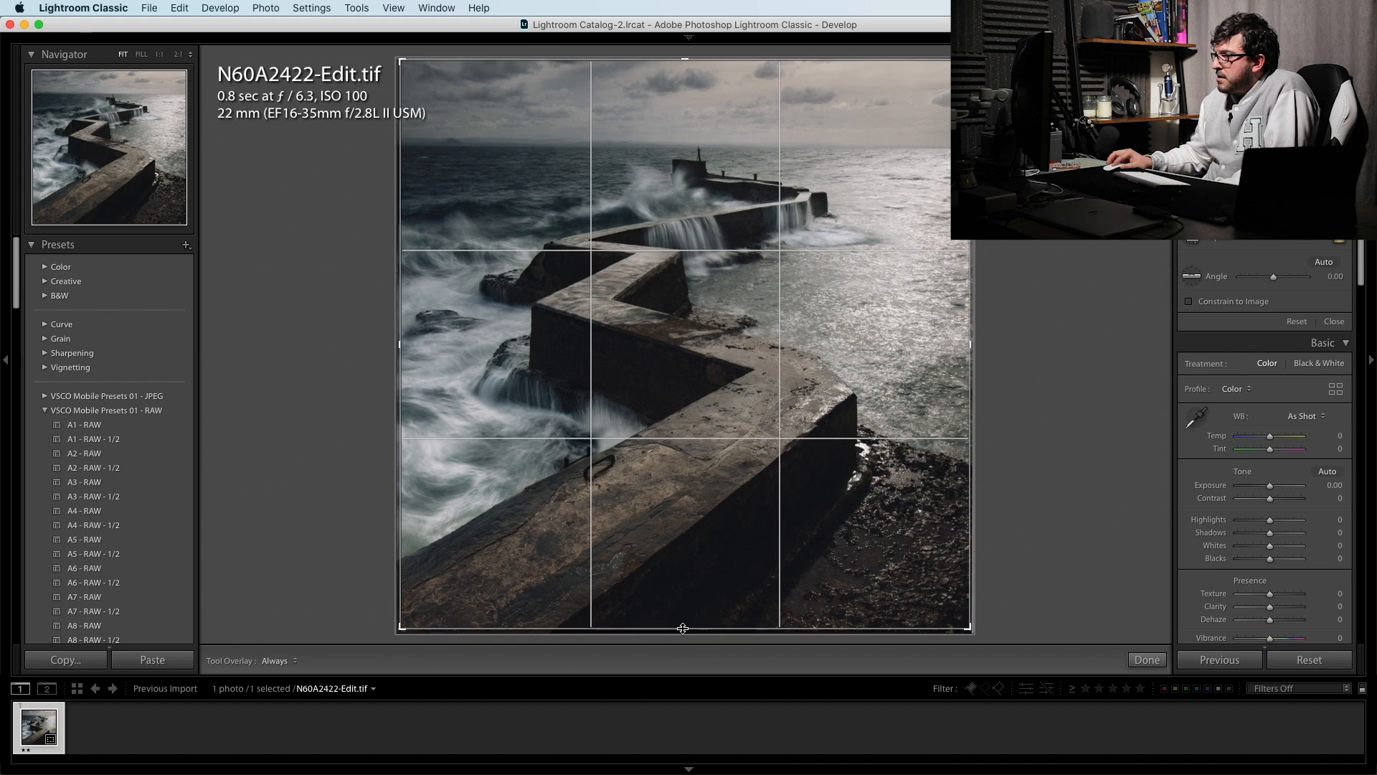
{"action": "key", "text": "Return"}
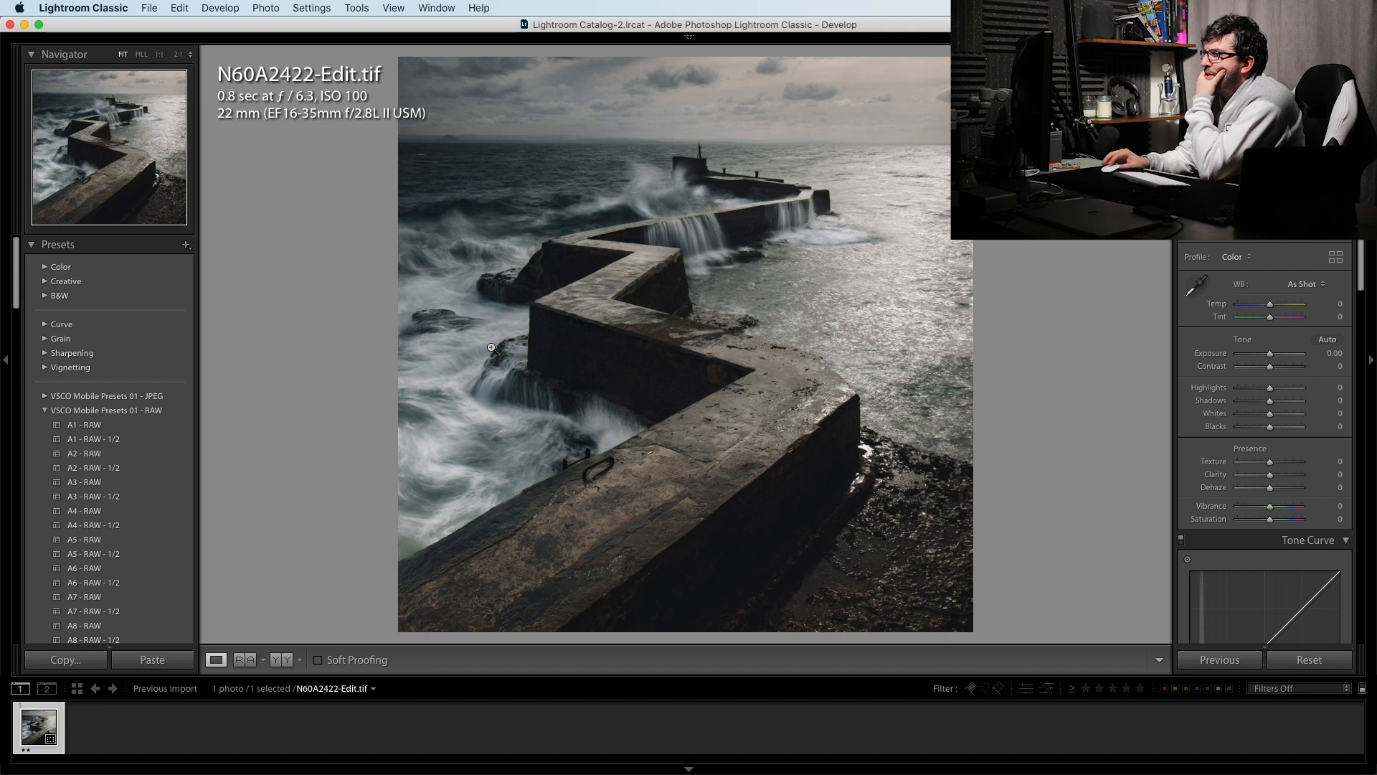
- Desaturate the small rock in the waves beside the pier with an adjustment brush at saturation -39
{"action": "left_click", "coordinate": [439, 323]}
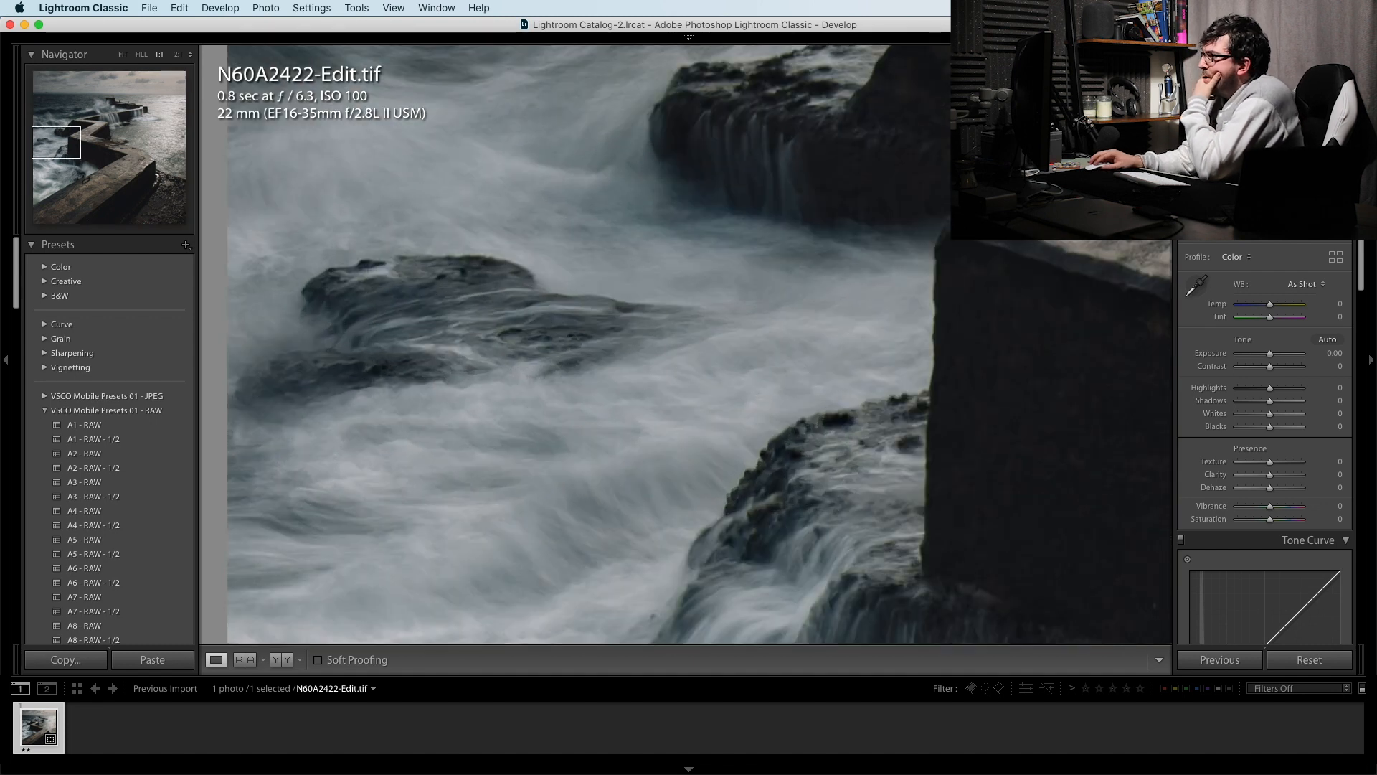
{"action": "left_click", "coordinate": [1328, 199]}
{"action": "double_click", "coordinate": [1203, 234]}
{"action": "left_click_drag", "start_coordinate": [1272, 418], "coordinate": [1259, 418]}
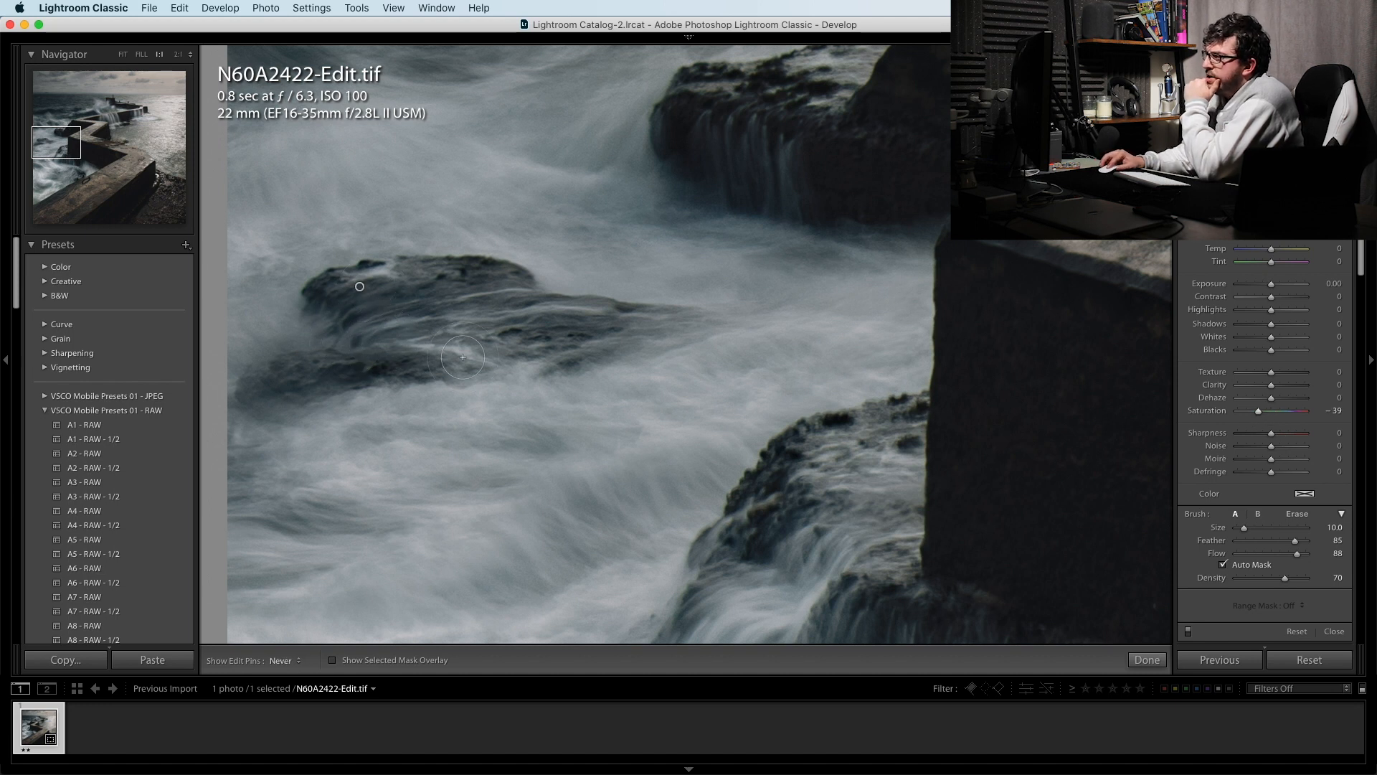
{"action": "key", "text": "h"}
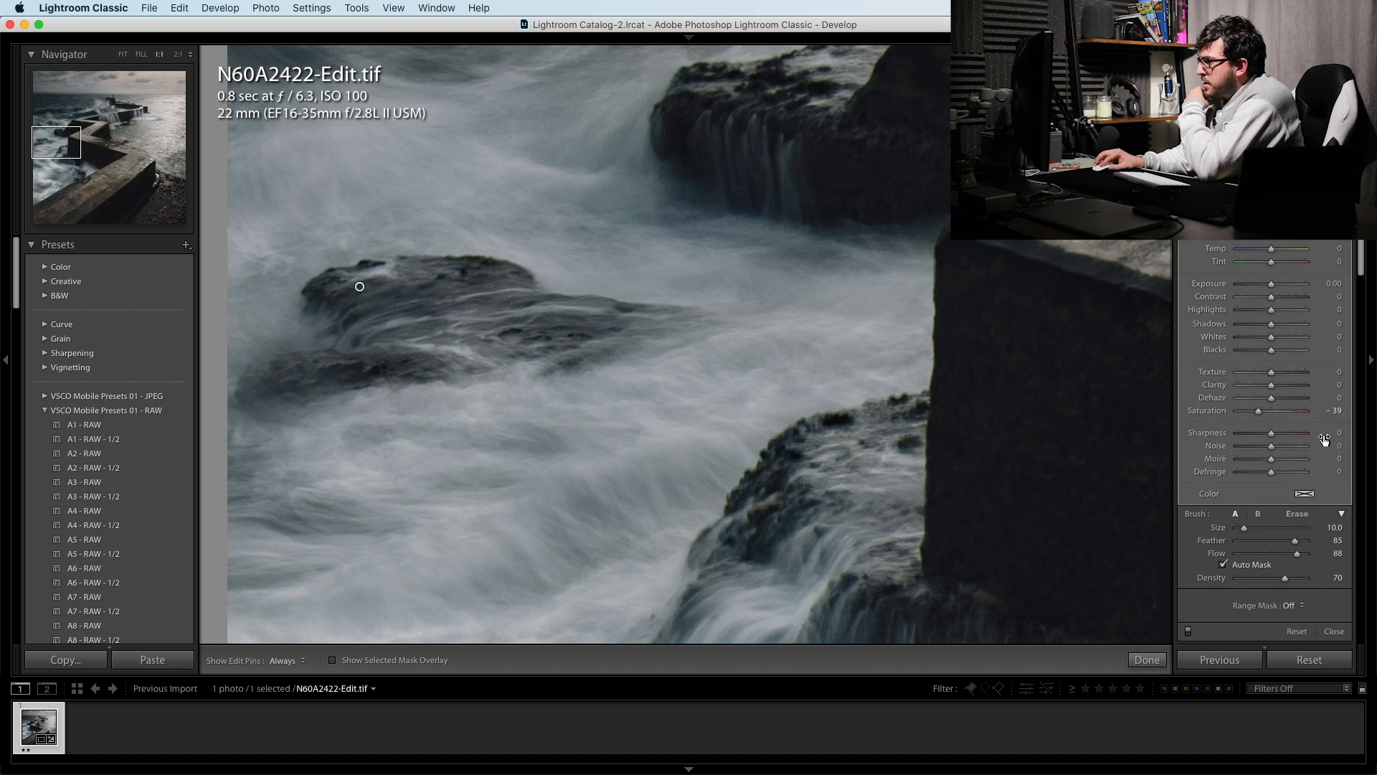
{"action": "left_click_drag", "start_coordinate": [1258, 411], "coordinate": [1205, 421]}
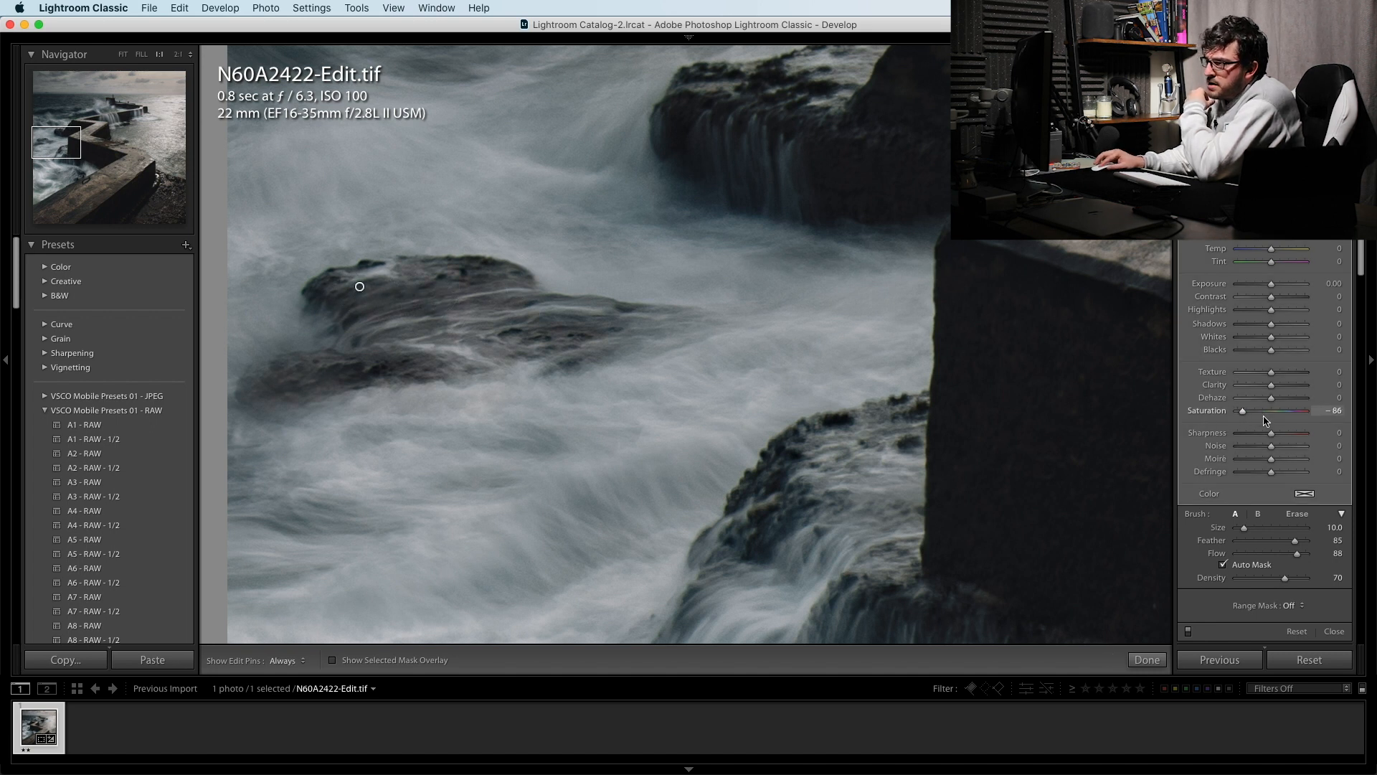
{"action": "left_click_drag", "start_coordinate": [1239, 423], "coordinate": [1257, 423]}
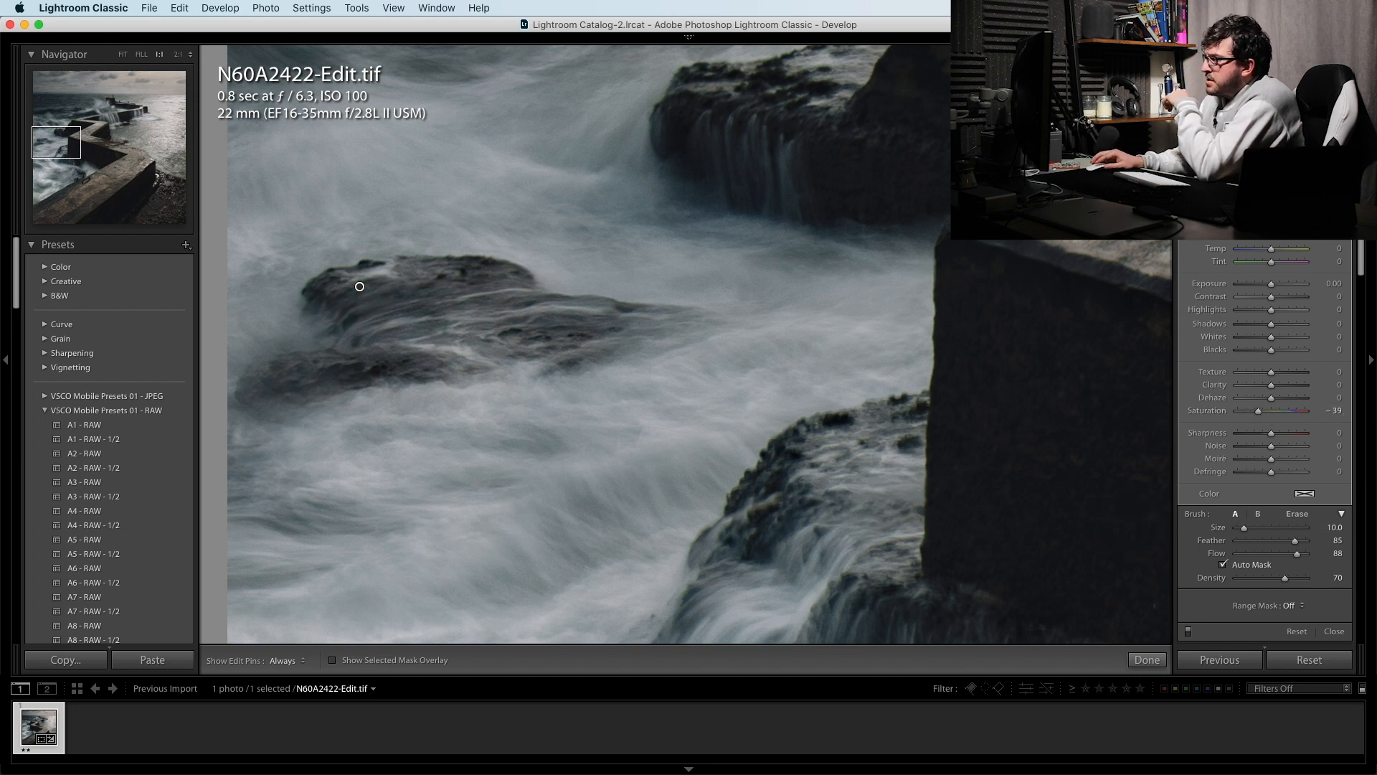
{"action": "left_click", "coordinate": [1330, 185]}
{"action": "left_click", "coordinate": [655, 380]}
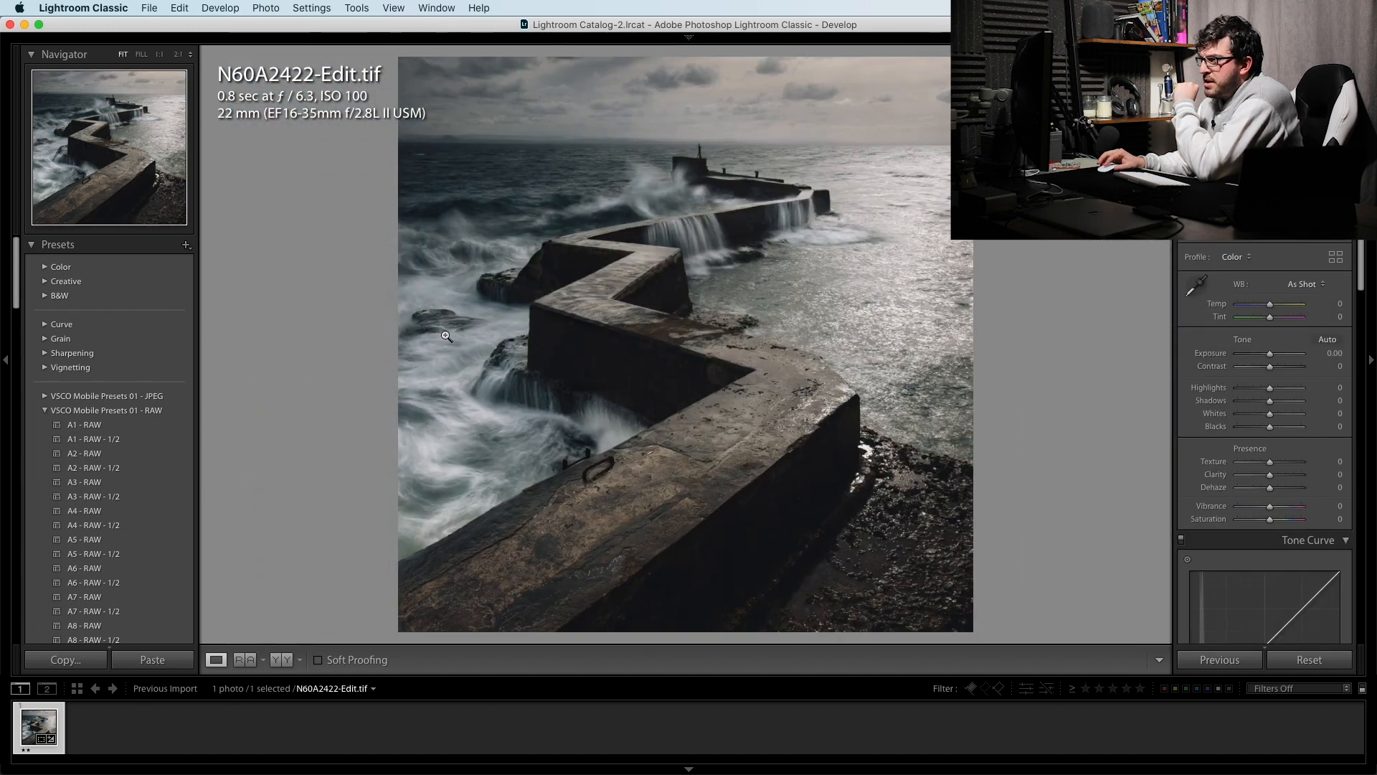
- Paint a desaturating adjustment brush over the waterfall rock beside the pier wall and ease its saturation to -18
{"action": "left_click", "coordinate": [506, 406]}
{"action": "left_click_drag", "start_coordinate": [431, 391], "coordinate": [891, 367]}
{"action": "key", "text": "k"}
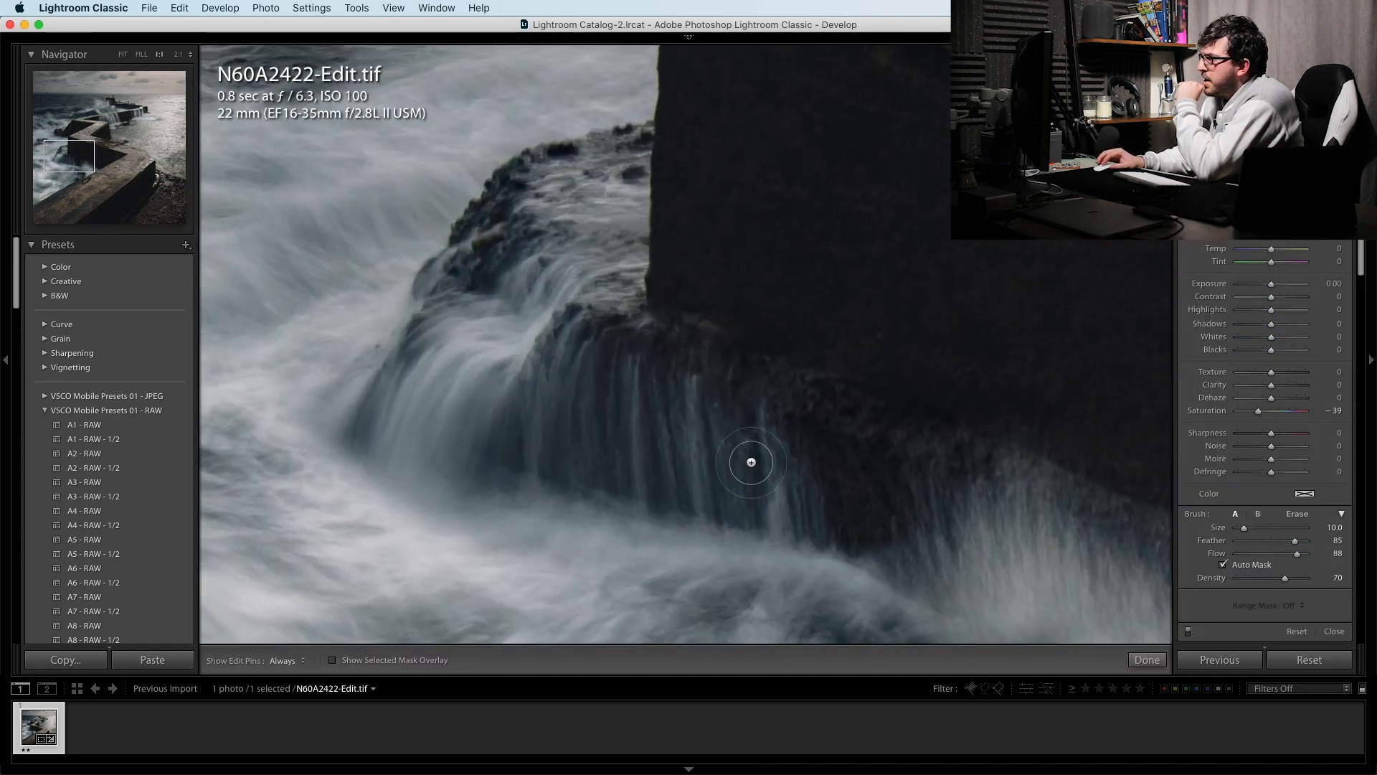
{"action": "mouse_move", "coordinate": [470, 363]}
{"action": "left_mouse_down"}
{"action": "mouse_move", "coordinate": [448, 448]}
{"action": "mouse_move", "coordinate": [531, 465]}
{"action": "mouse_move", "coordinate": [588, 405]}
{"action": "mouse_move", "coordinate": [674, 424]}
{"action": "mouse_move", "coordinate": [715, 499]}
{"action": "mouse_move", "coordinate": [775, 501]}
{"action": "left_mouse_up"}
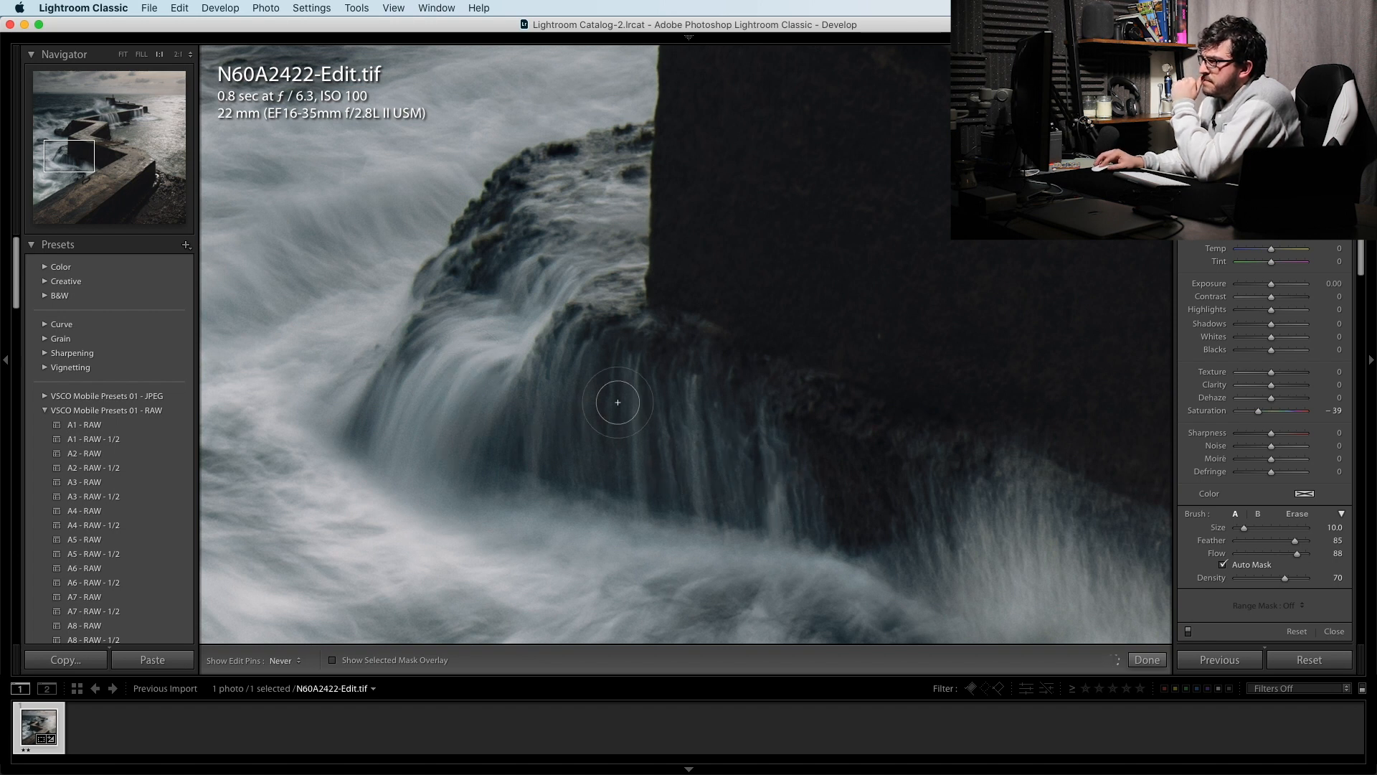
{"action": "mouse_move", "coordinate": [569, 317]}
{"action": "left_mouse_down"}
{"action": "mouse_move", "coordinate": [514, 228]}
{"action": "mouse_move", "coordinate": [812, 429]}
{"action": "mouse_move", "coordinate": [892, 448]}
{"action": "left_mouse_up"}
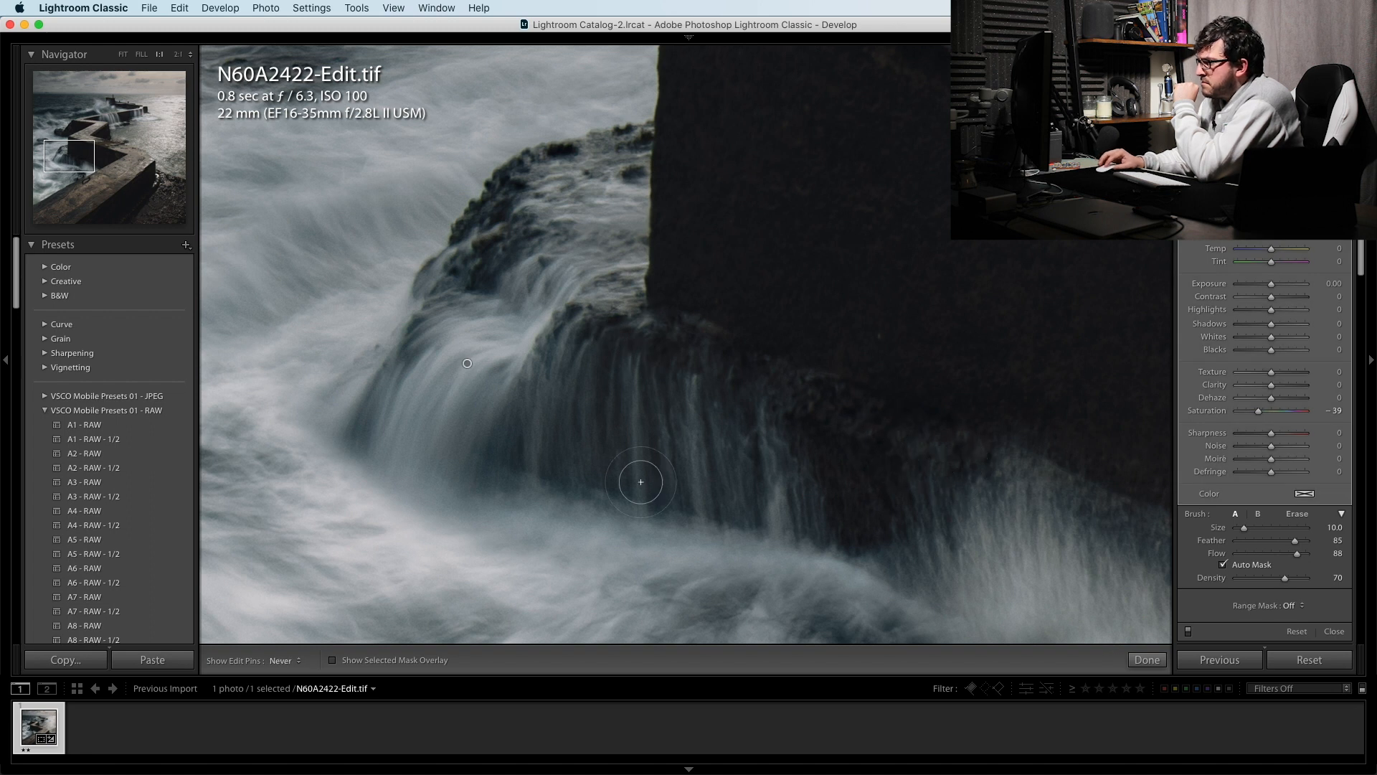
{"action": "left_click_drag", "start_coordinate": [1263, 415], "coordinate": [1270, 414]}
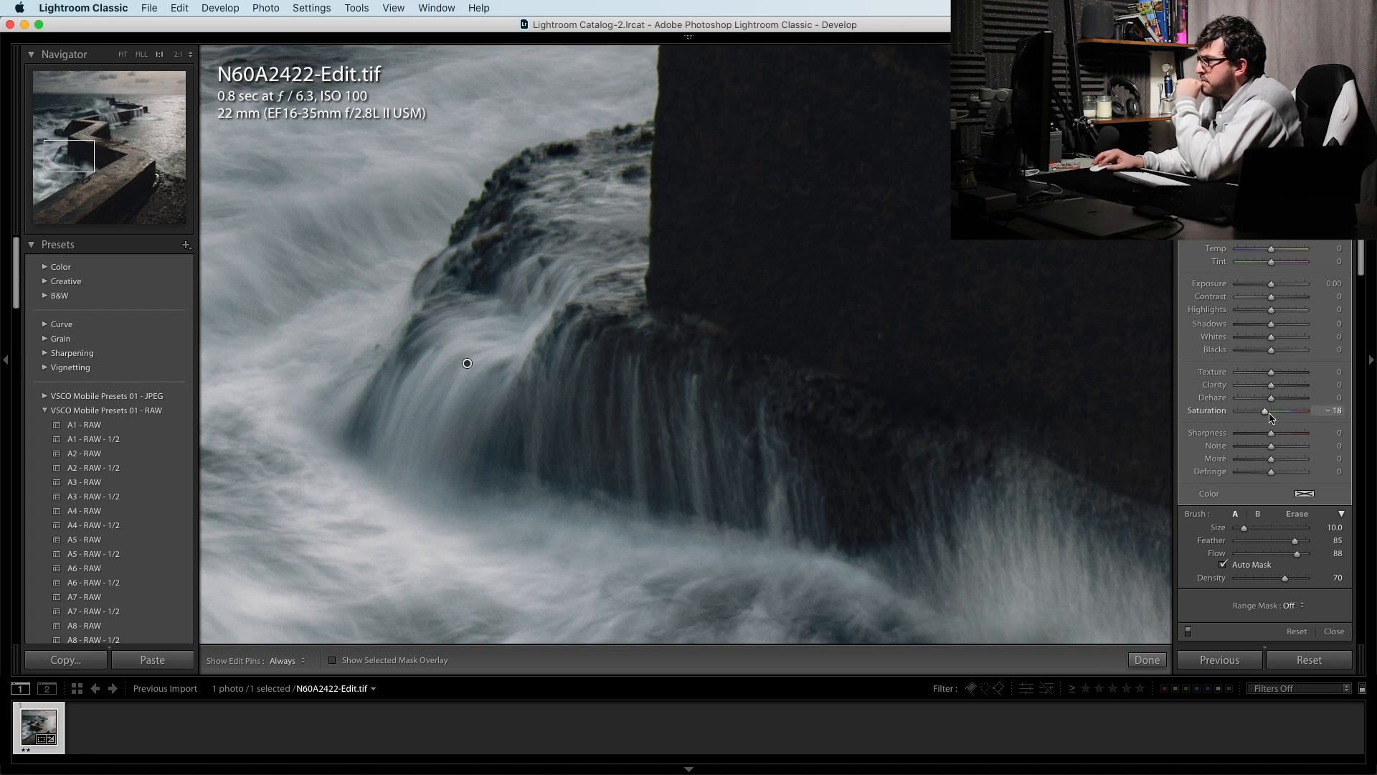
{"action": "key", "text": "k"}
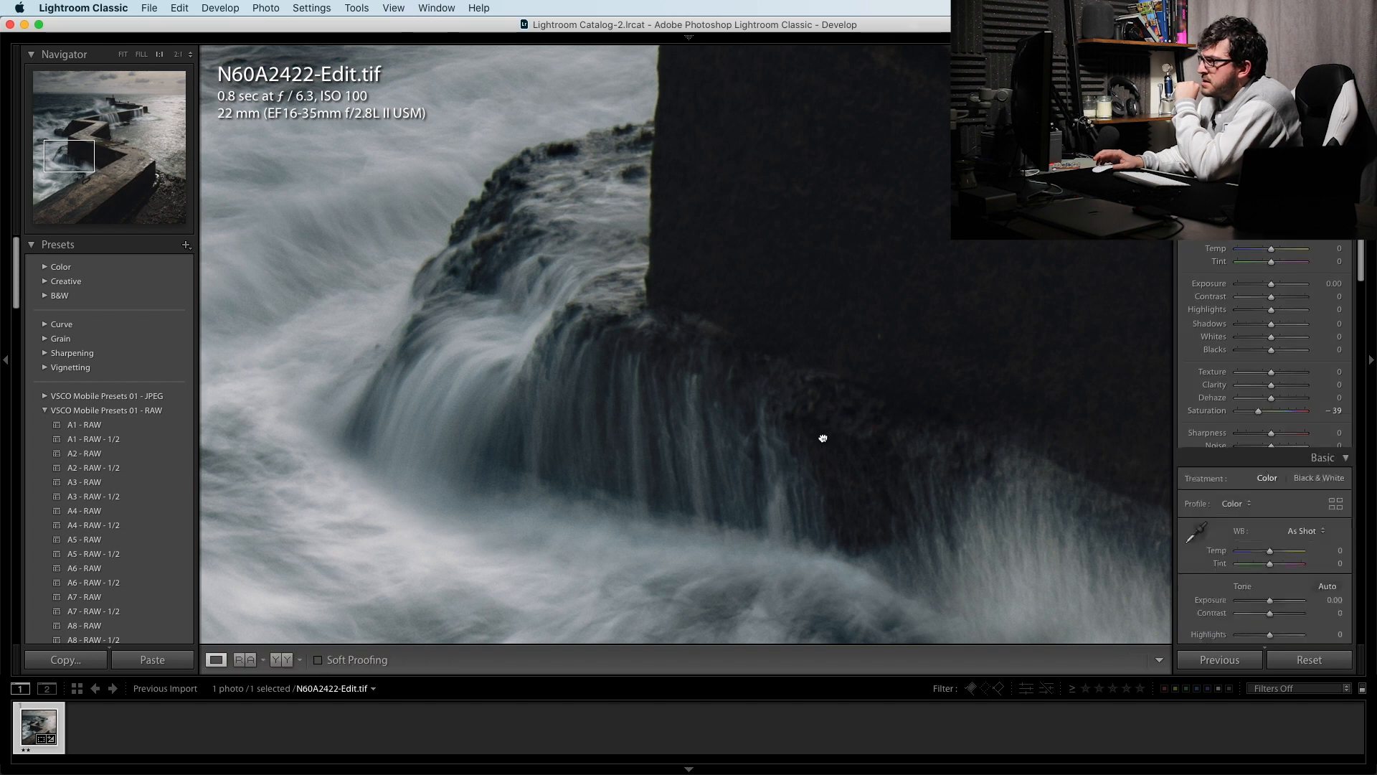
{"action": "left_click", "coordinate": [822, 437]}
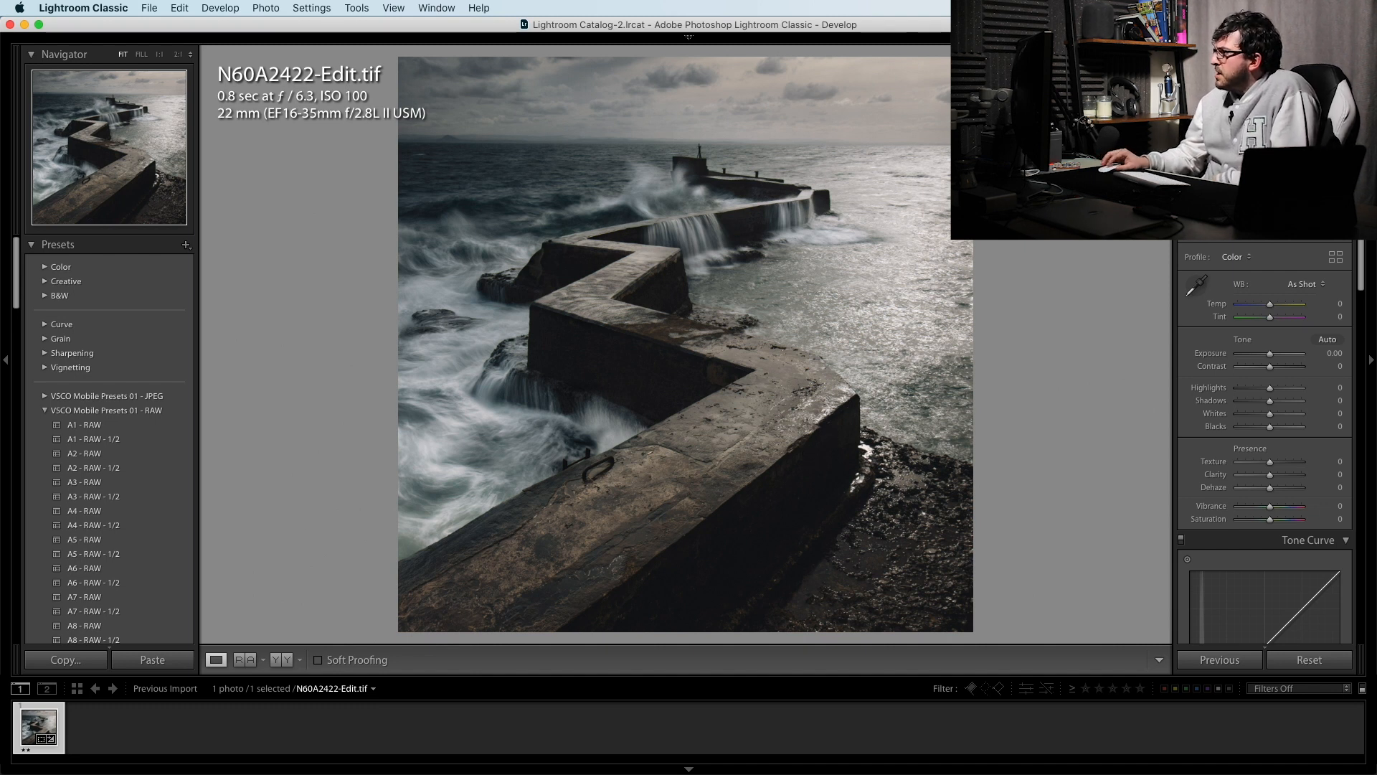
- Reset the graduated filter's saturation, set exposure to -1.49 and place it diagonally over the rocks in the photo's lower-right corner
{"action": "key", "text": "m"}
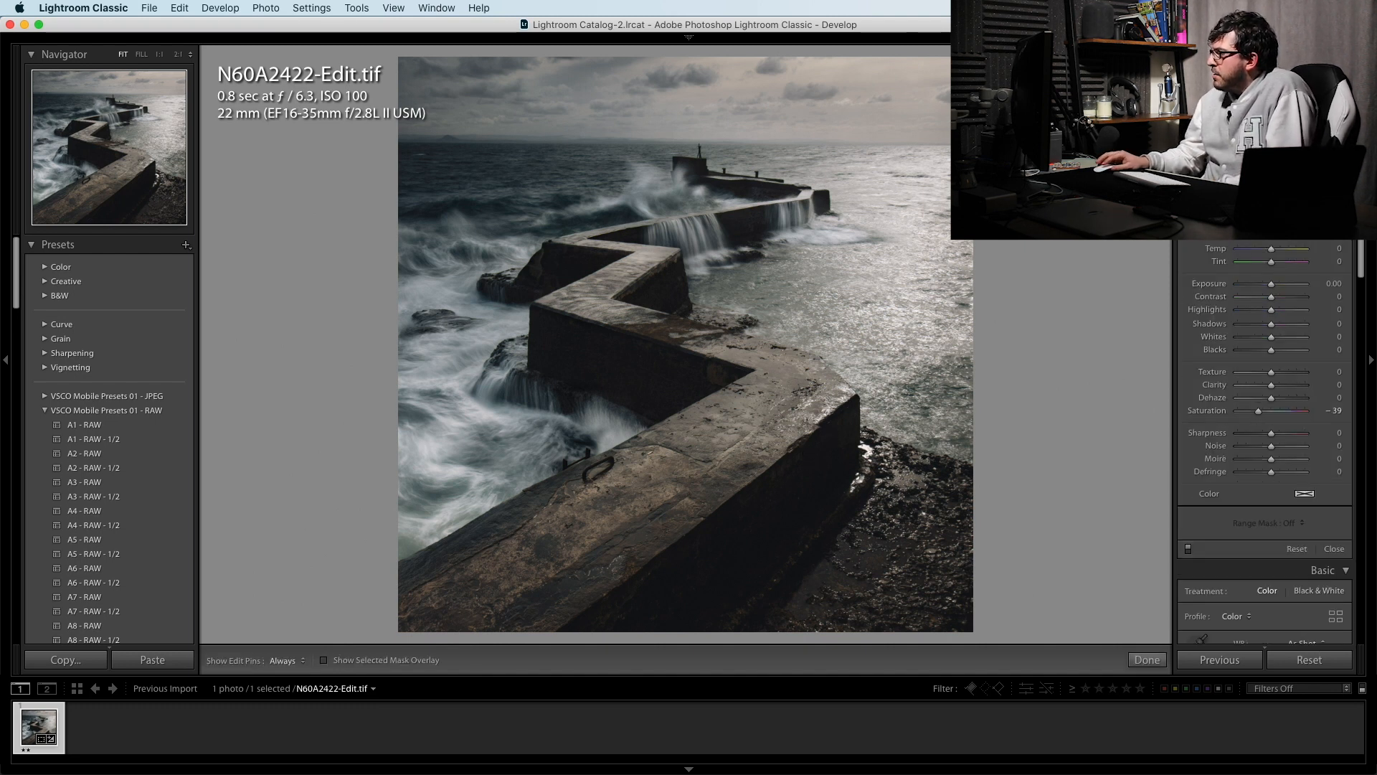
{"action": "double_click", "coordinate": [1208, 410]}
{"action": "left_click_drag", "start_coordinate": [1273, 287], "coordinate": [1261, 287]}
{"action": "left_click_drag", "start_coordinate": [1041, 630], "coordinate": [1112, 584]}
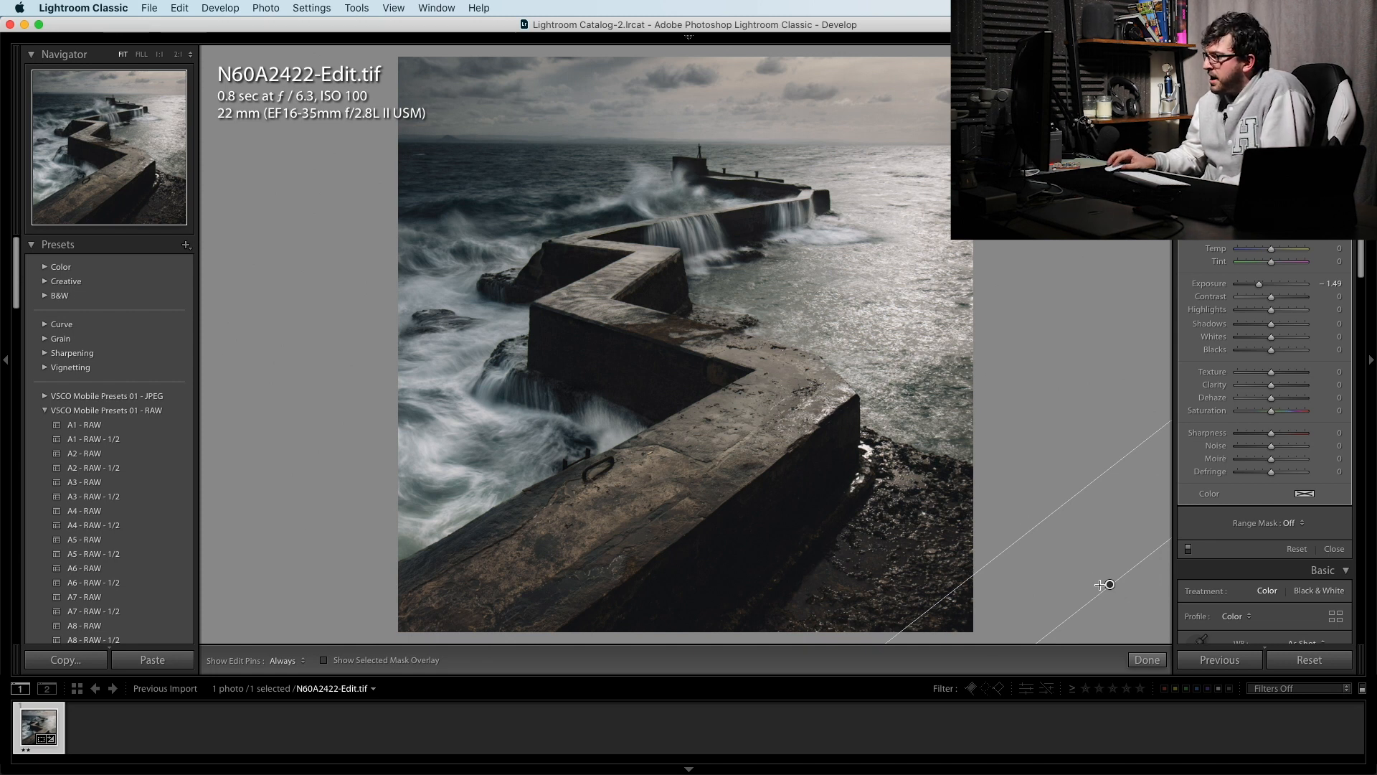
{"action": "left_click_drag", "start_coordinate": [1110, 585], "coordinate": [941, 496]}
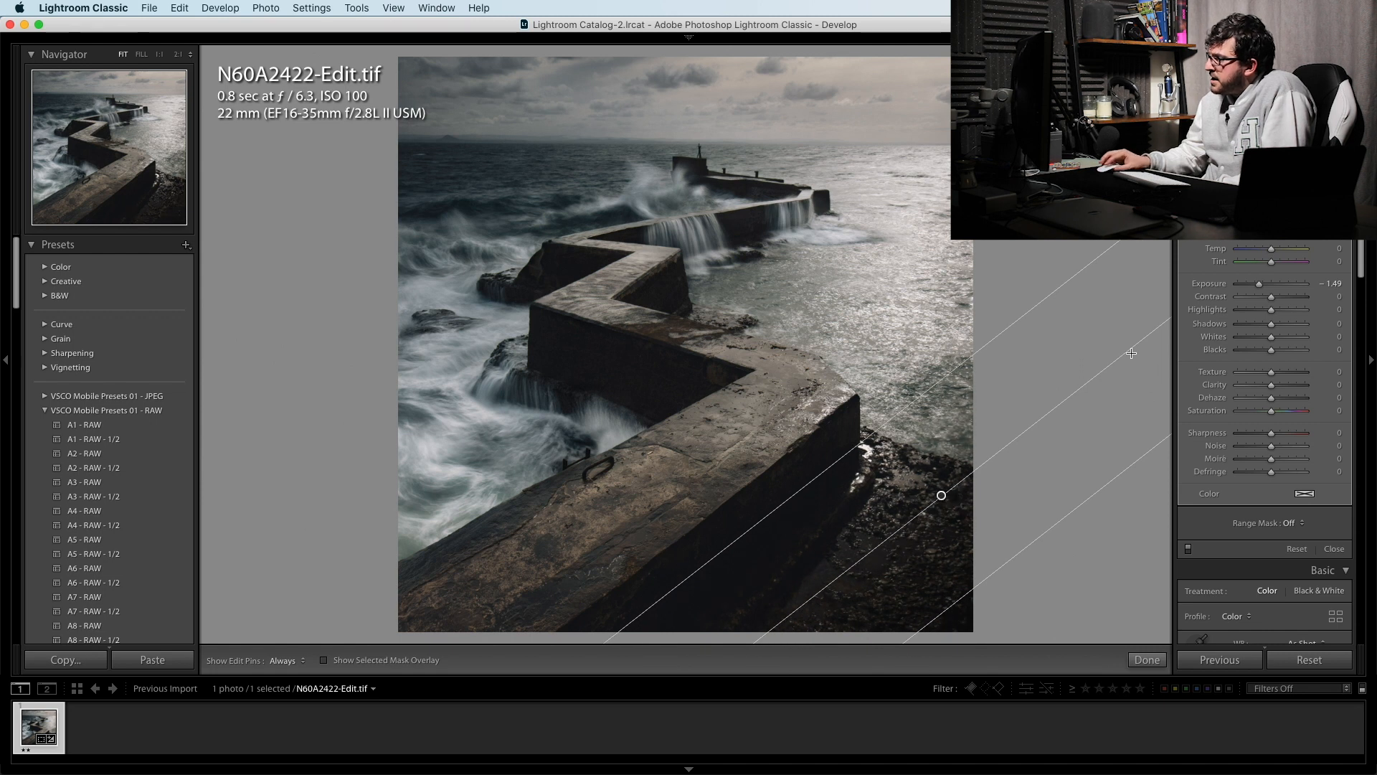
- Undo the stray graduated filter, then nudge the filter over the lower-right rocks slightly and try its exposure at -2.34
{"action": "left_click_drag", "start_coordinate": [1069, 287], "coordinate": [1089, 308]}
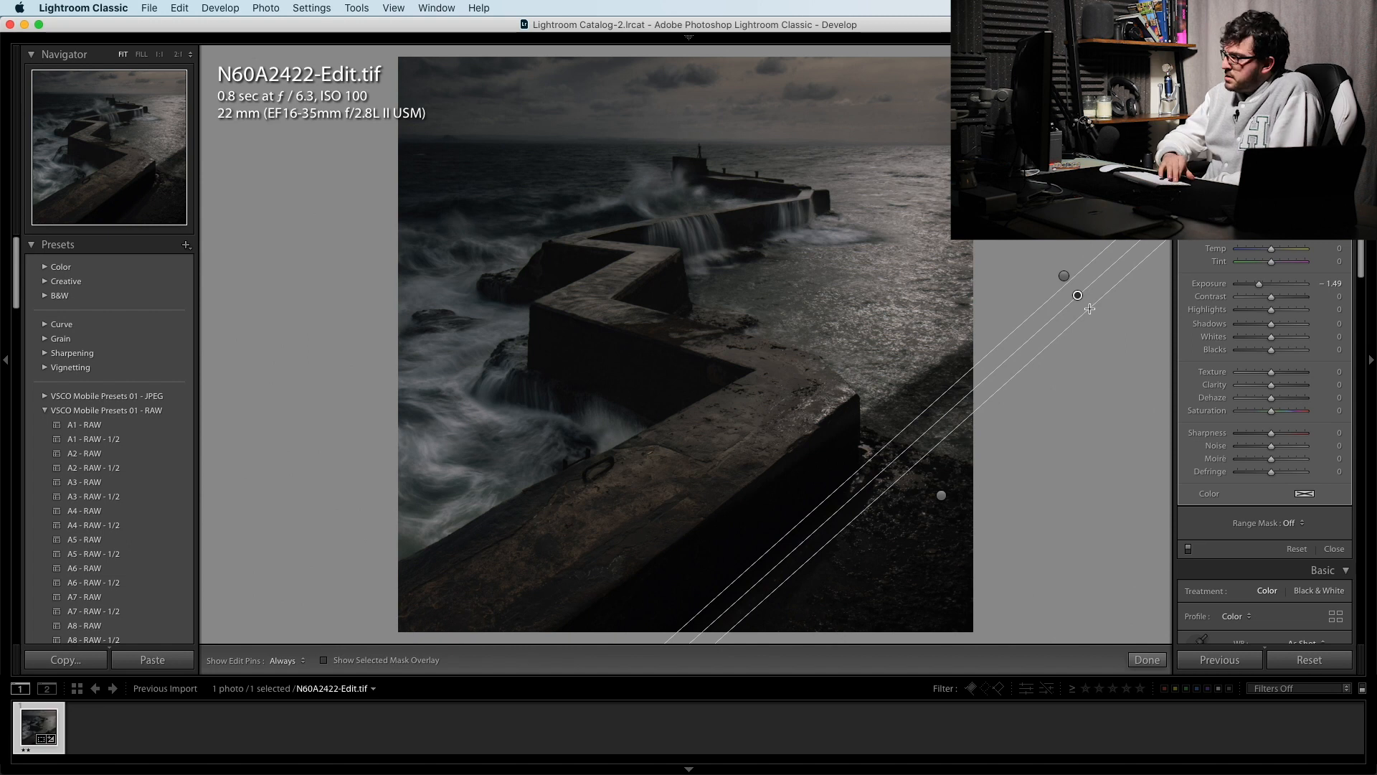
{"action": "key", "text": "super+z"}
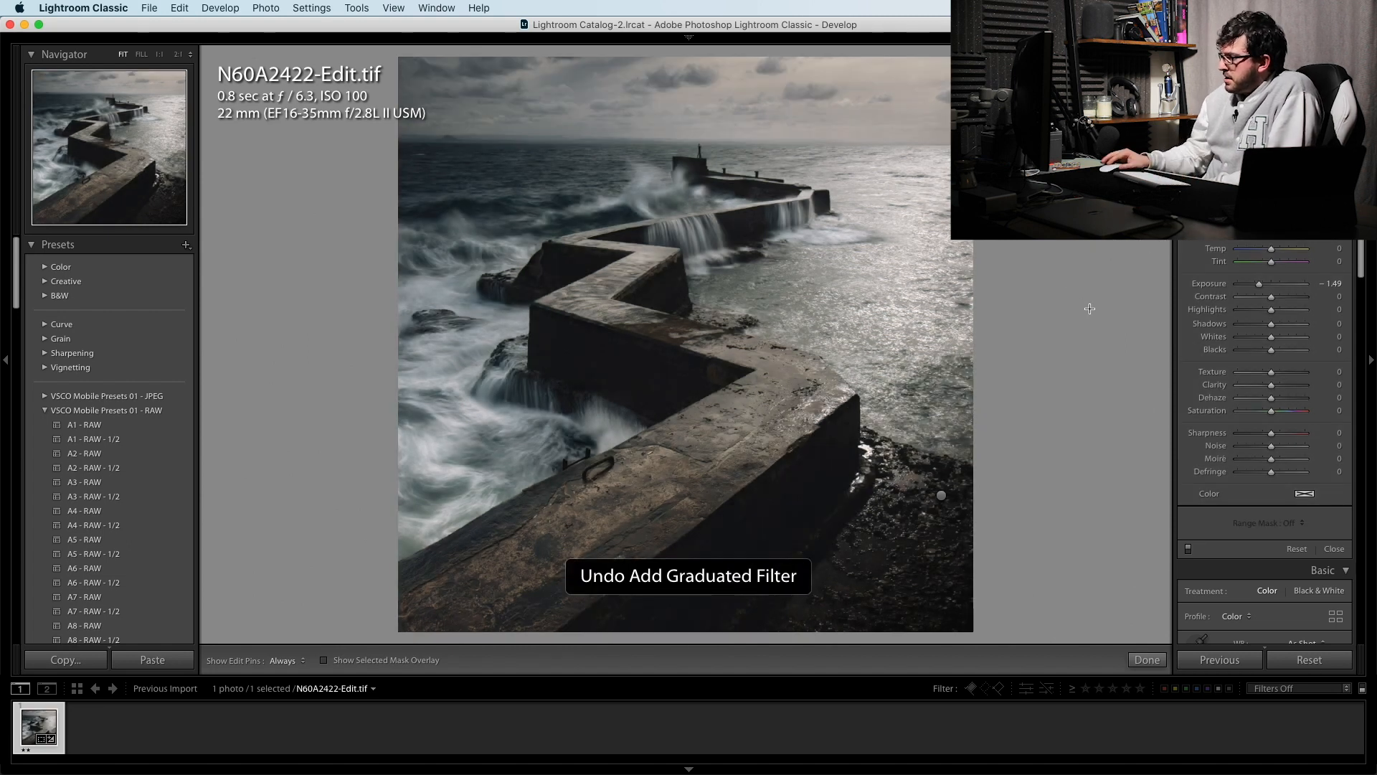
{"action": "left_click", "coordinate": [941, 495]}
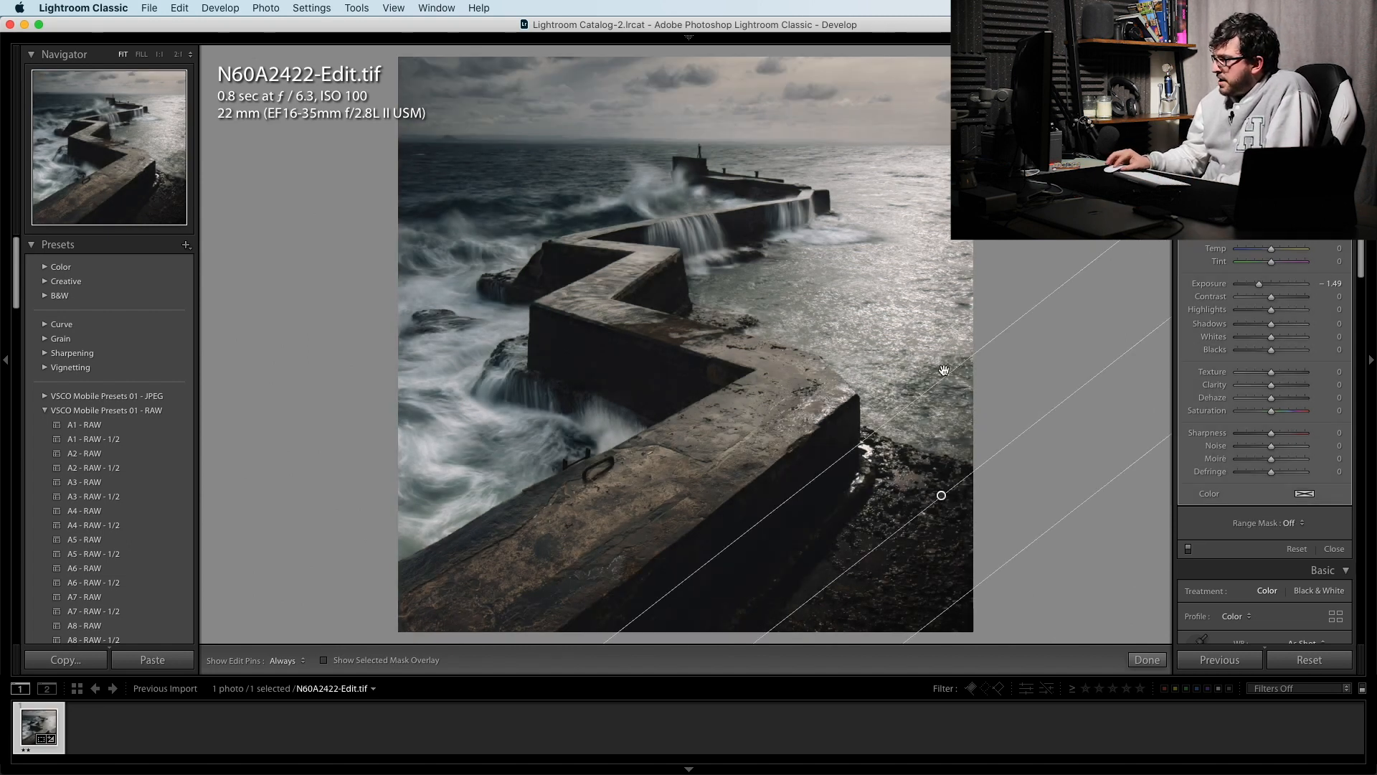
{"action": "left_click_drag", "start_coordinate": [944, 370], "coordinate": [945, 366]}
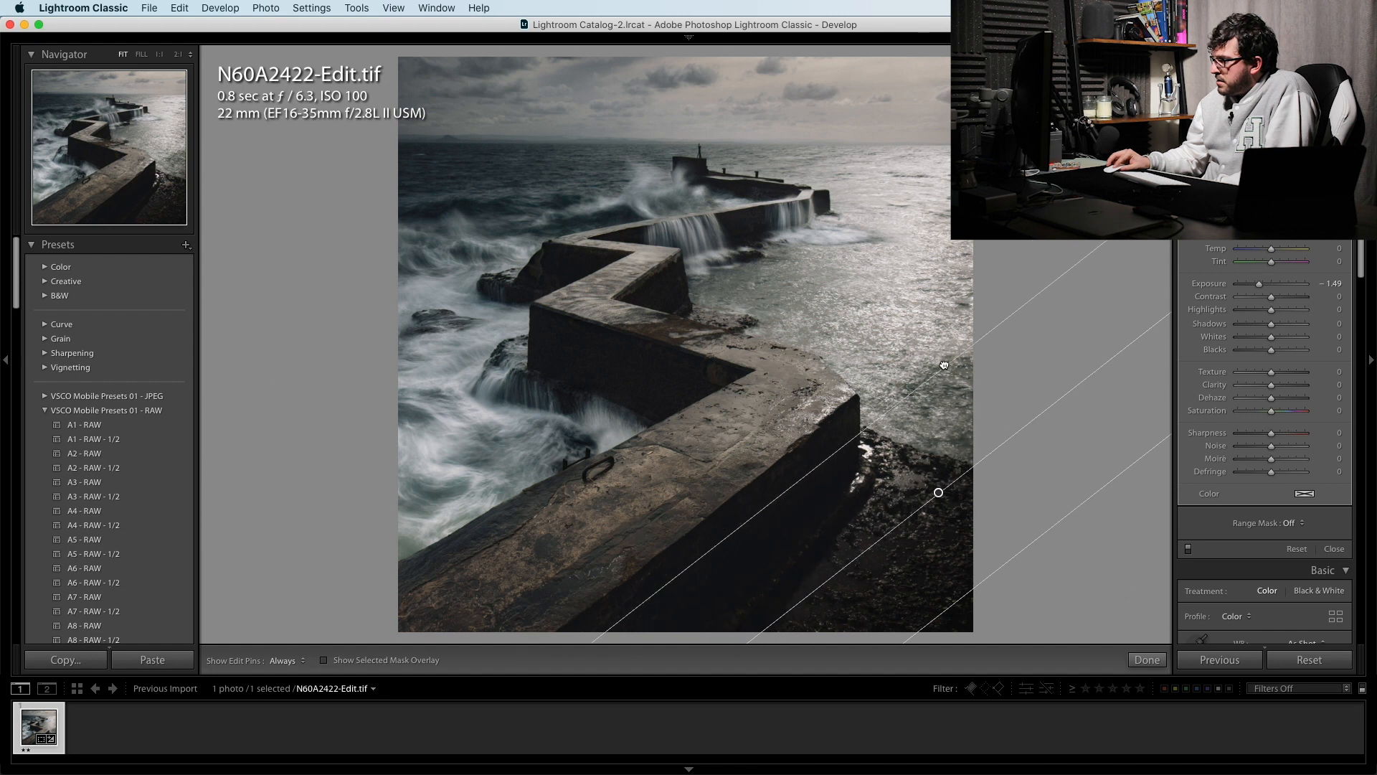
{"action": "left_click_drag", "start_coordinate": [1259, 284], "coordinate": [1252, 287]}
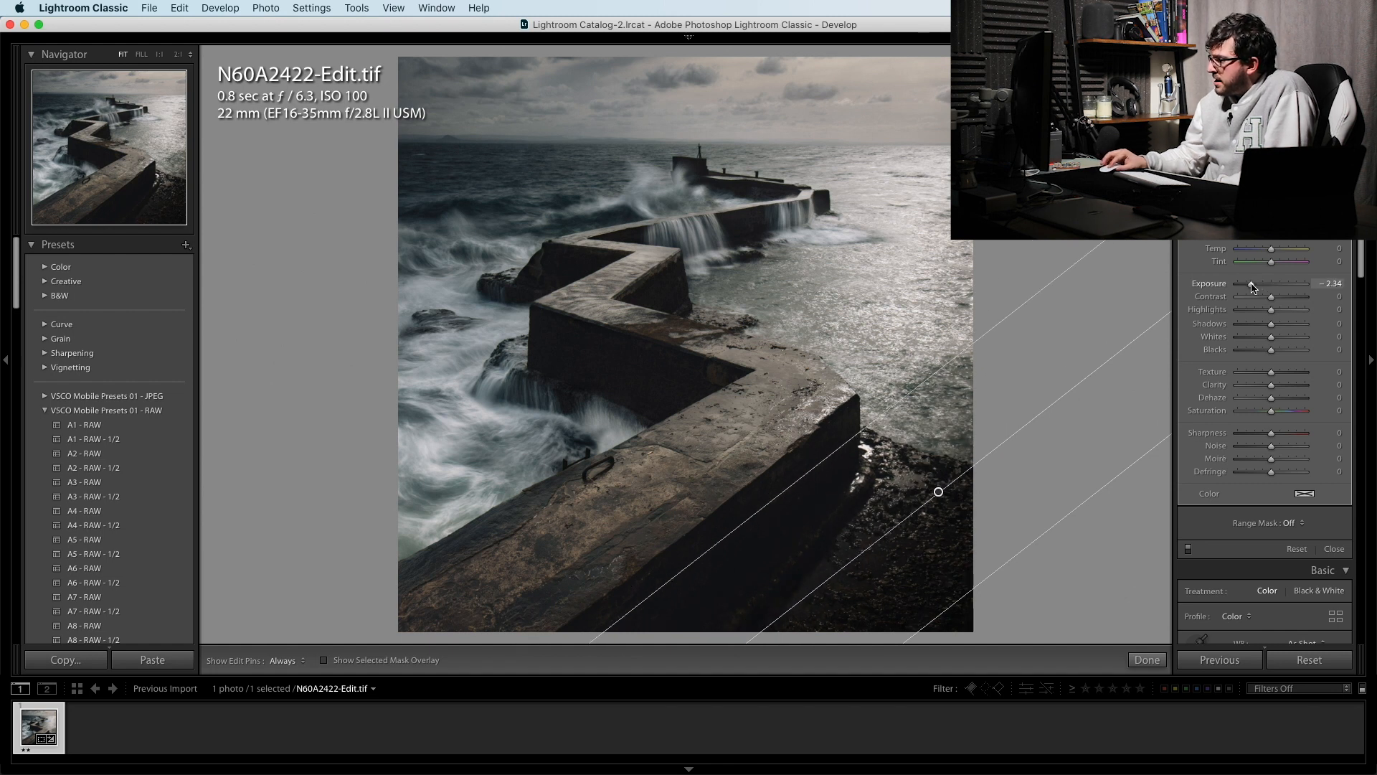
- Compare the rocks in the photo's lower-right corner with the graduated filter adjustments switched off and on
{"action": "key", "text": "m"}
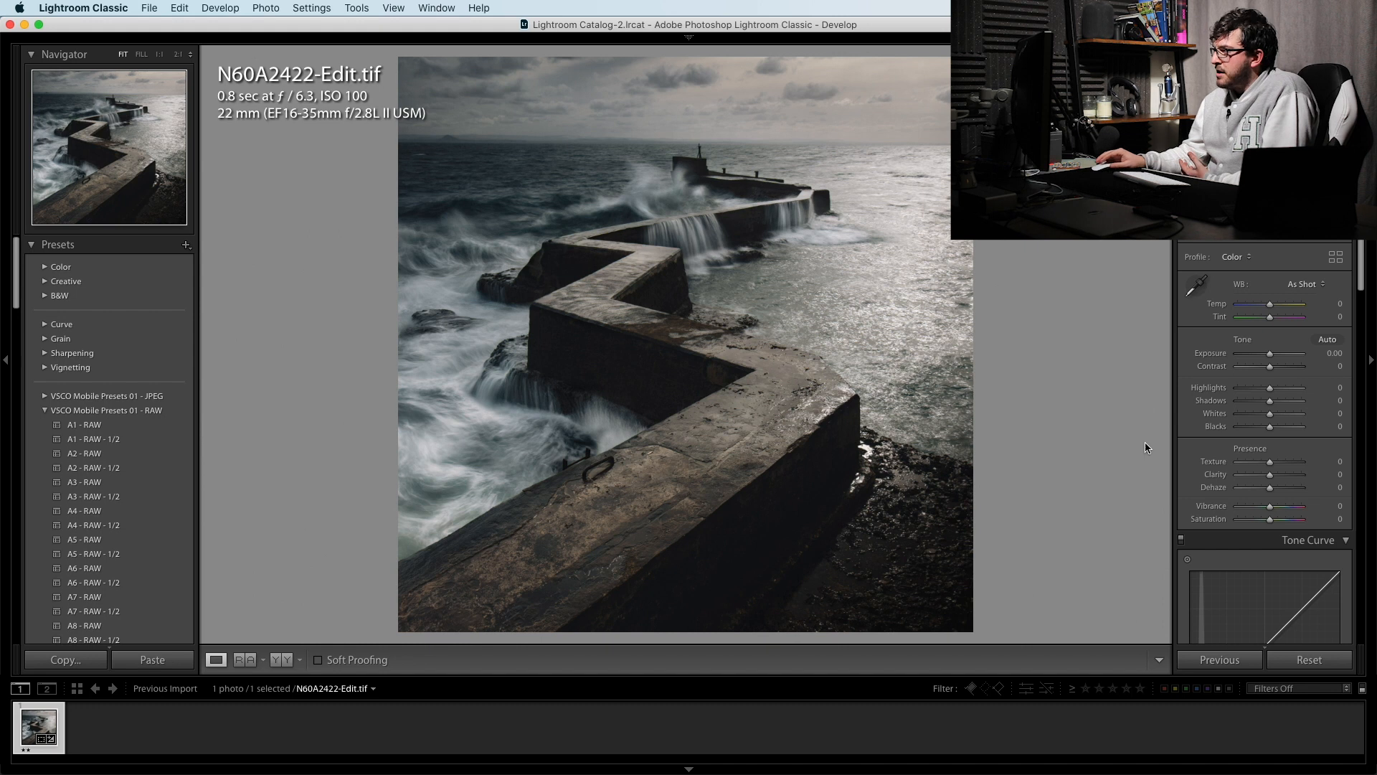
{"action": "key", "text": "m"}
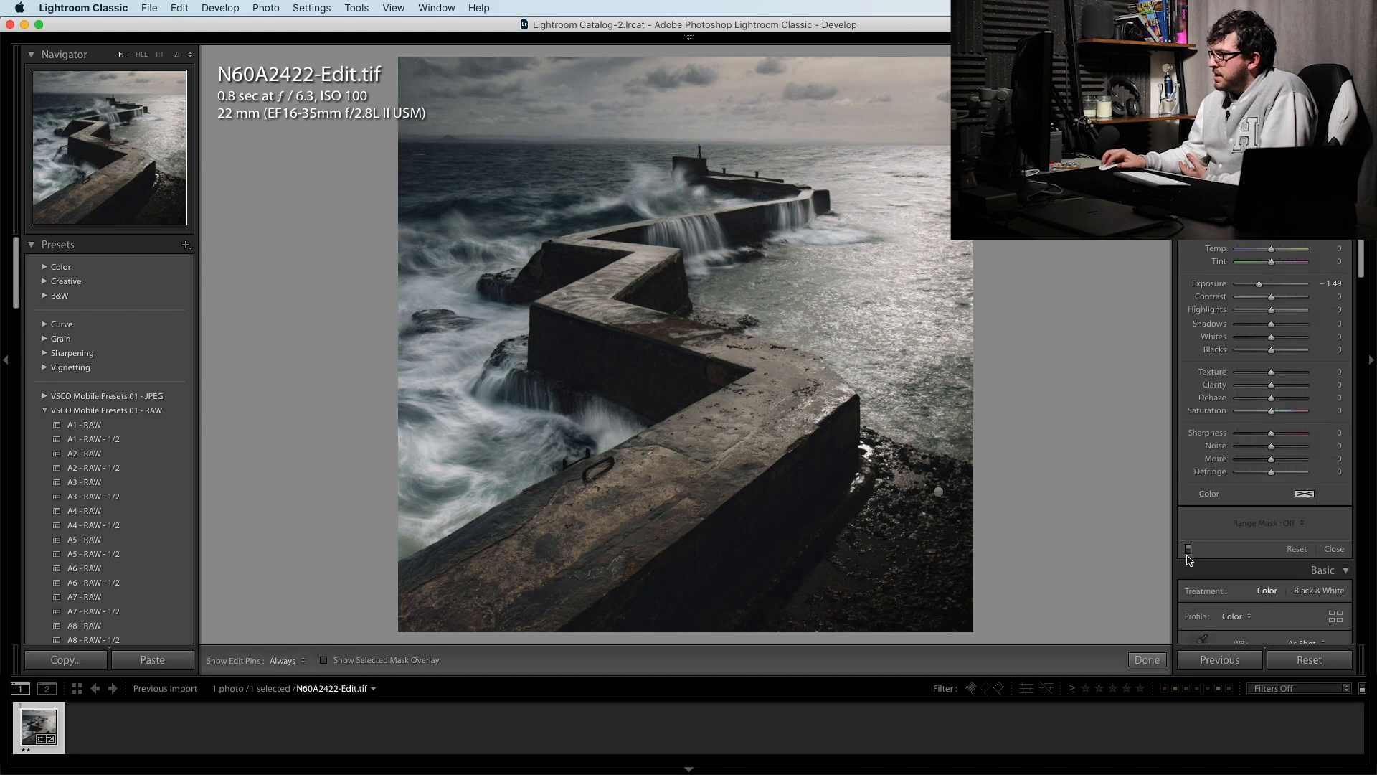
{"action": "left_click", "coordinate": [1188, 549]}
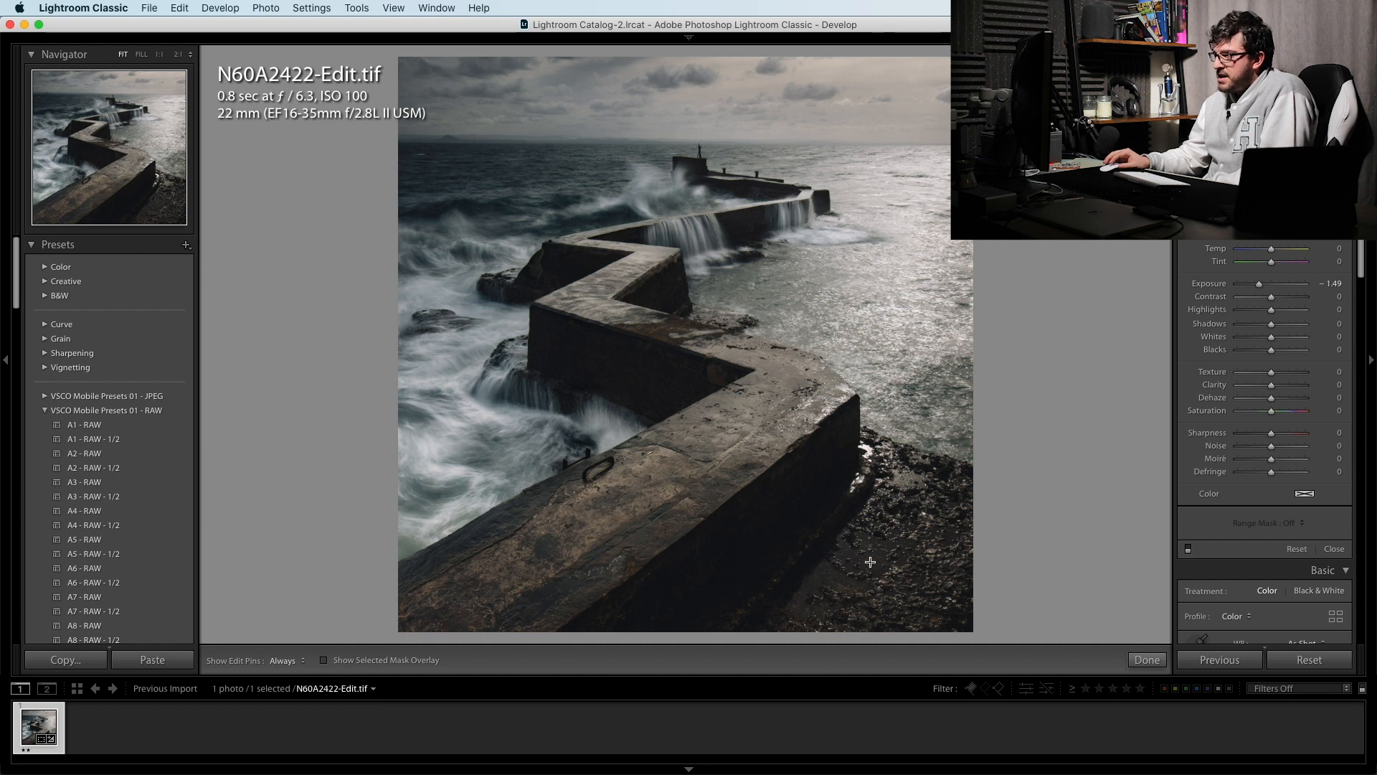
{"action": "left_click", "coordinate": [1189, 550]}
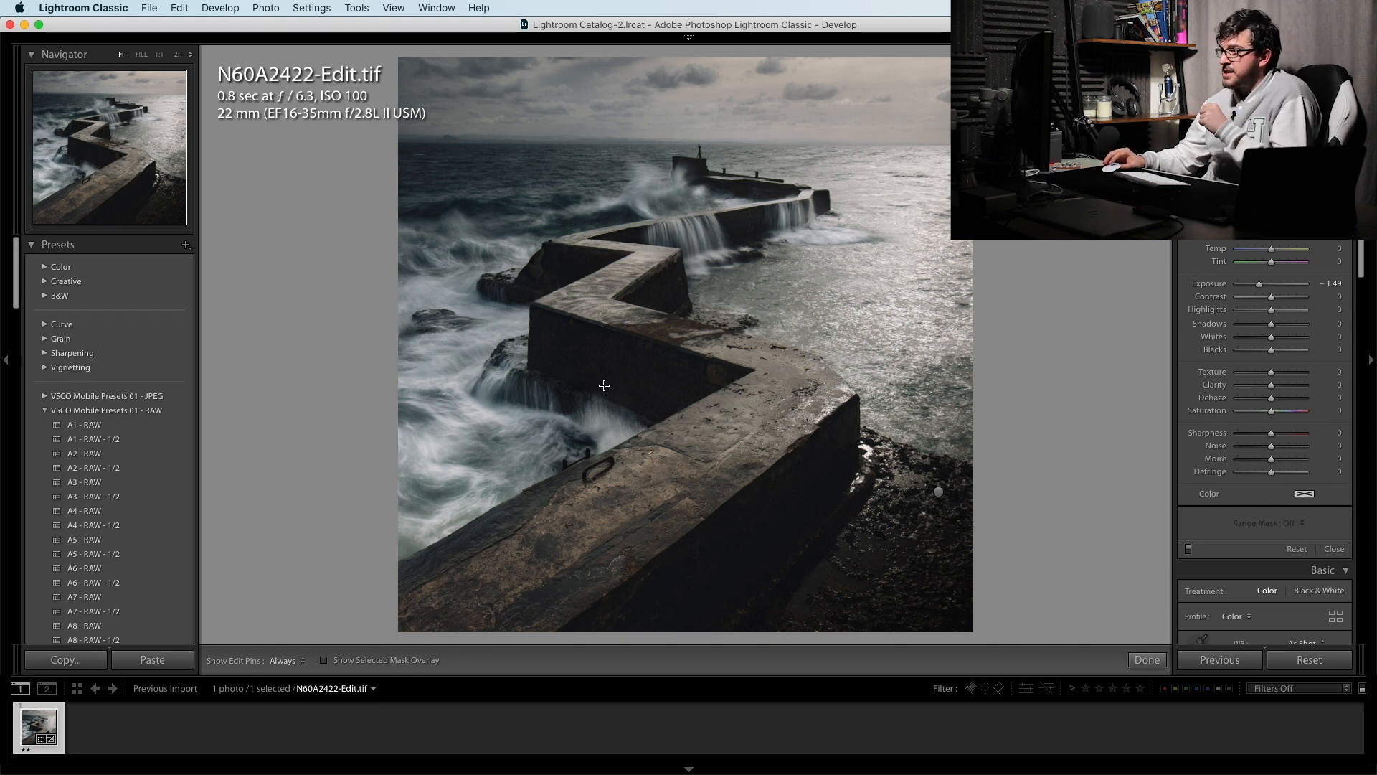
- Tighten the square crop slightly around the zigzag pier, trimming all sides of the photo, and apply it
{"action": "key", "text": "r"}
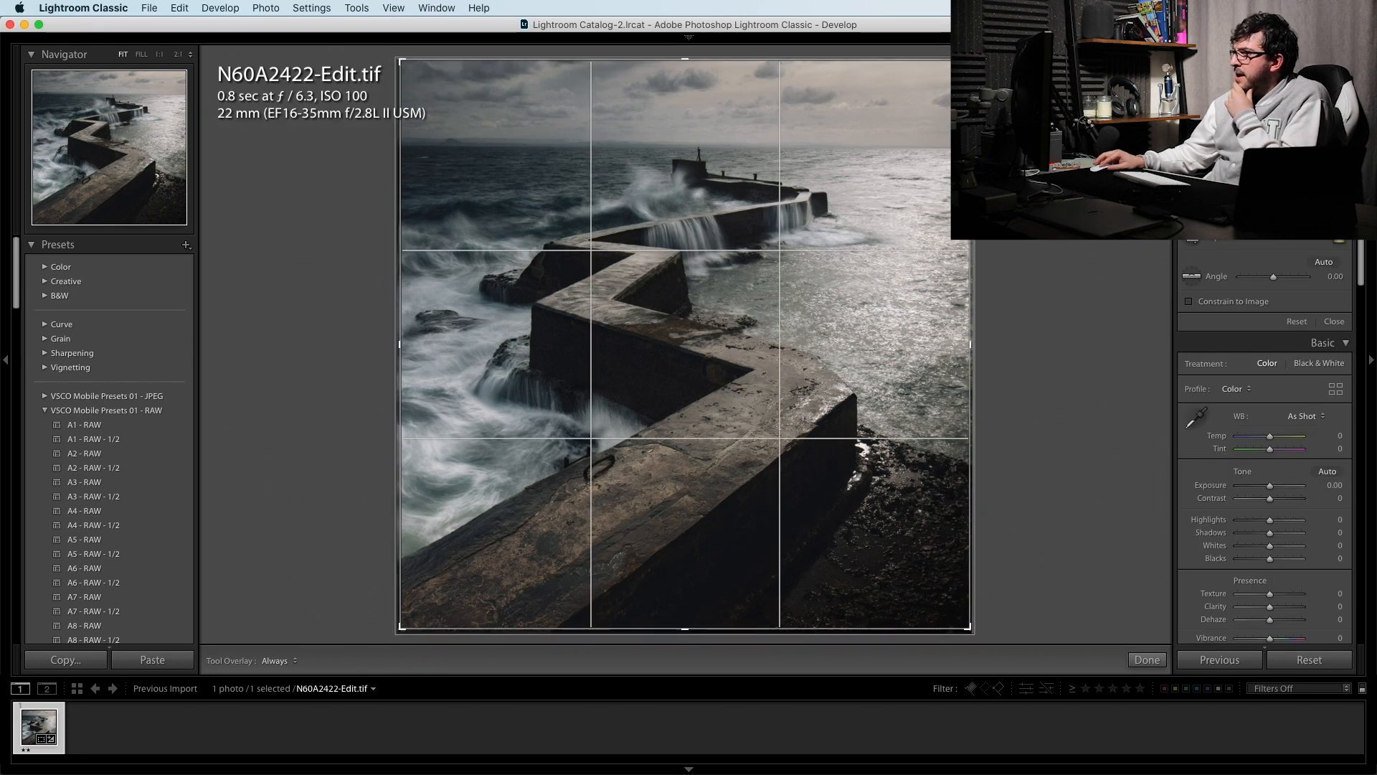
{"action": "mouse_move", "coordinate": [971, 59]}
{"action": "left_mouse_down"}
{"action": "mouse_move", "coordinate": [960, 68]}
{"action": "mouse_move", "coordinate": [970, 59]}
{"action": "left_mouse_up"}
{"action": "left_click_drag", "start_coordinate": [969, 344], "coordinate": [950, 344]}
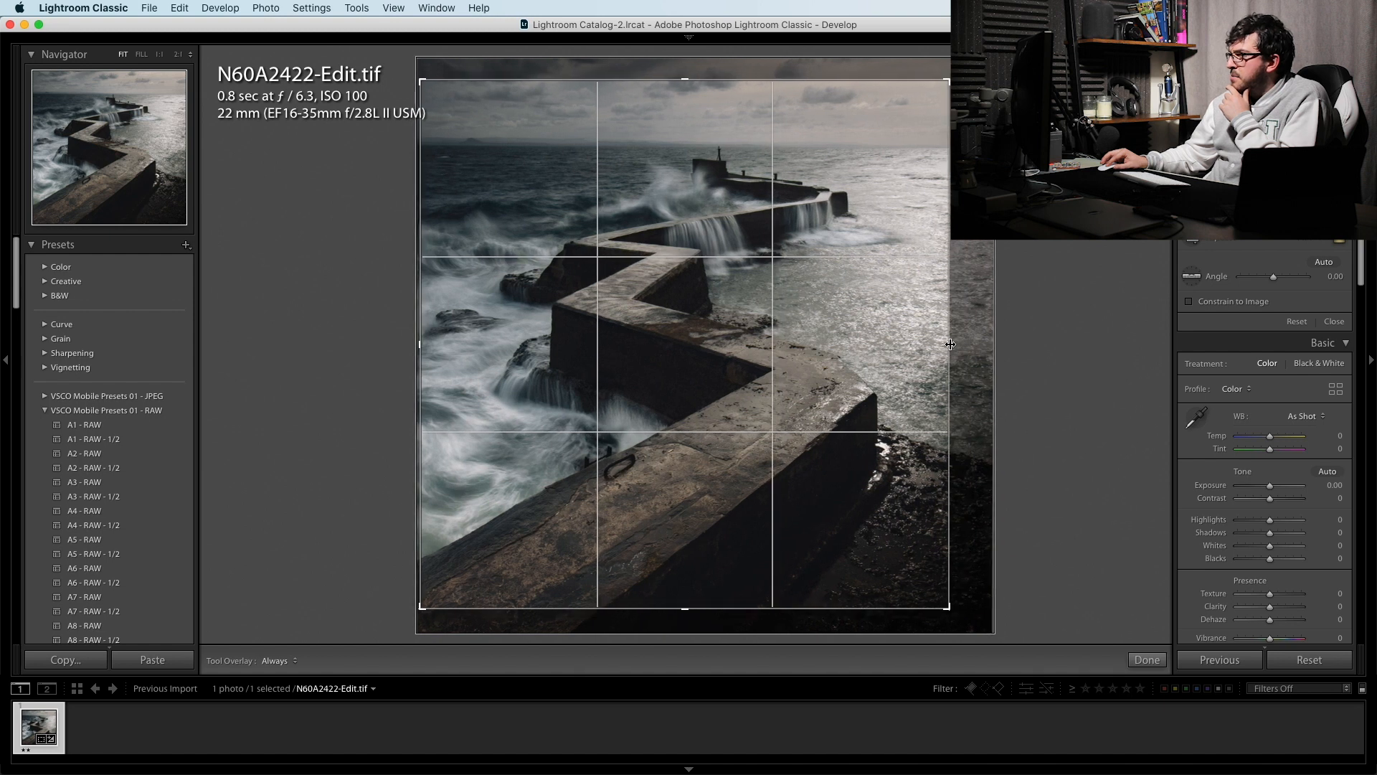
{"action": "left_click_drag", "start_coordinate": [950, 344], "coordinate": [955, 344]}
{"action": "key", "text": "Return"}
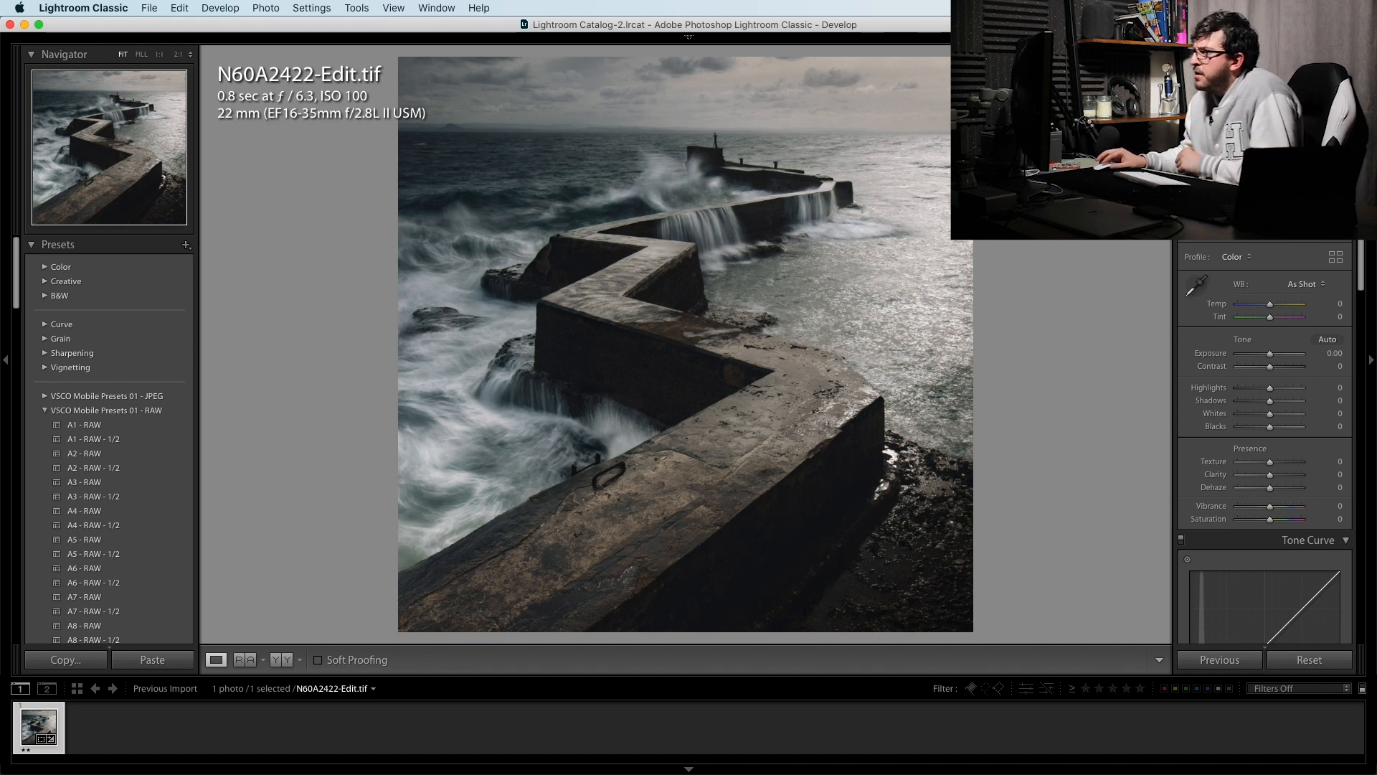
- Check the cropped composition against the crop guide overlays, including the fine grid, and leave the crop as it is
{"action": "key", "text": "r"}
{"action": "key", "text": "o"}
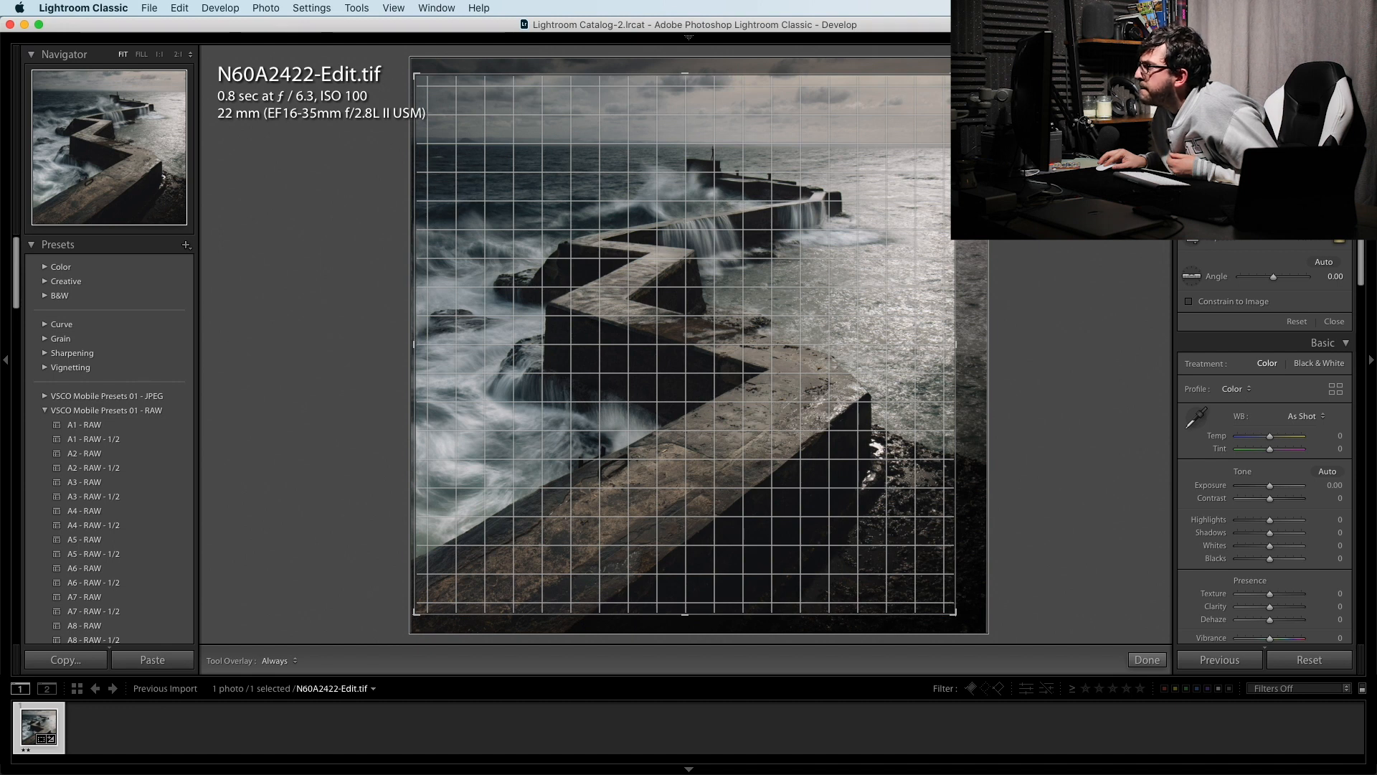
{"action": "key", "text": "o"}
{"action": "key", "text": "r"}
- Enable lens profile corrections and compare the photo with chromatic aberration removal off and on, leaving it on
{"action": "scroll", "coordinate": [1249, 487], "scroll_direction": "down", "scroll_amount": 15}
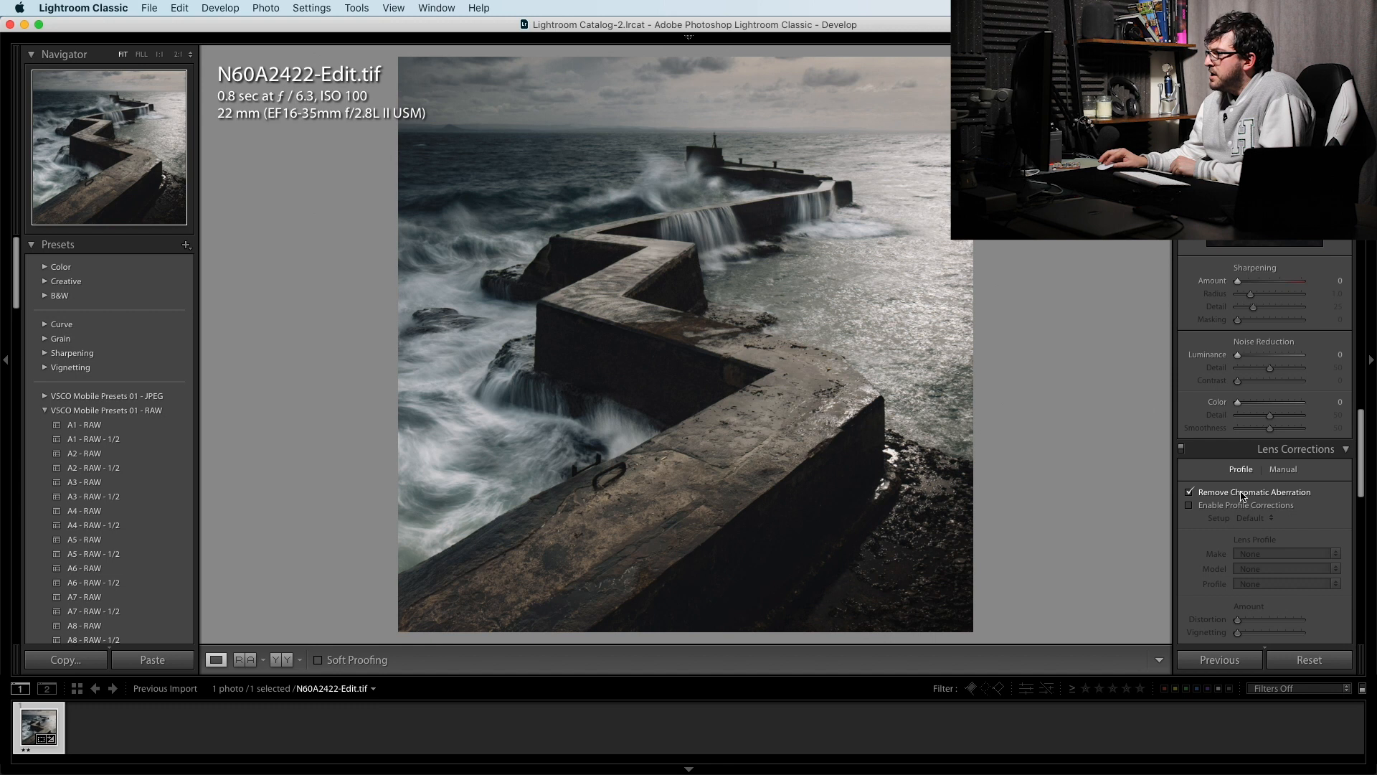
{"action": "left_click", "coordinate": [1238, 505]}
{"action": "left_click", "coordinate": [1217, 495]}
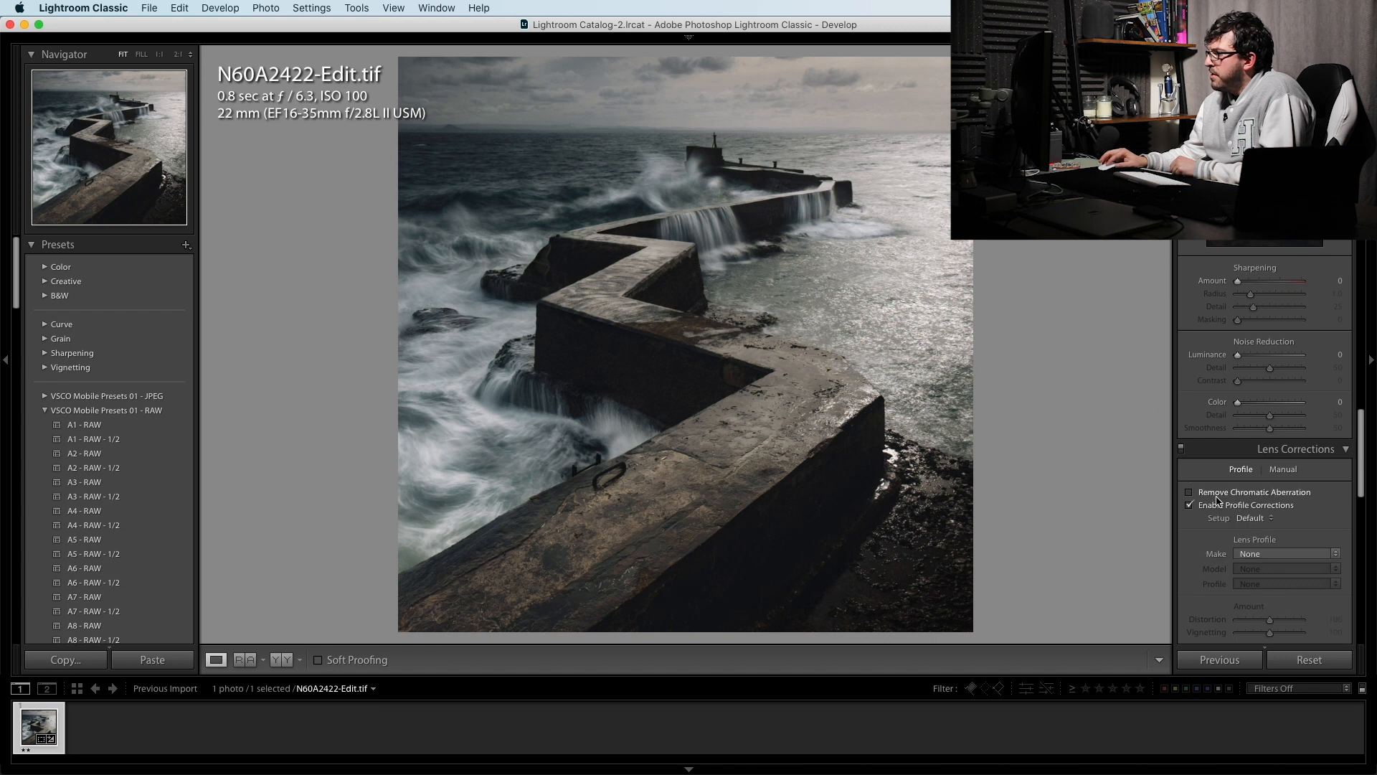
{"action": "left_click", "coordinate": [1217, 495]}
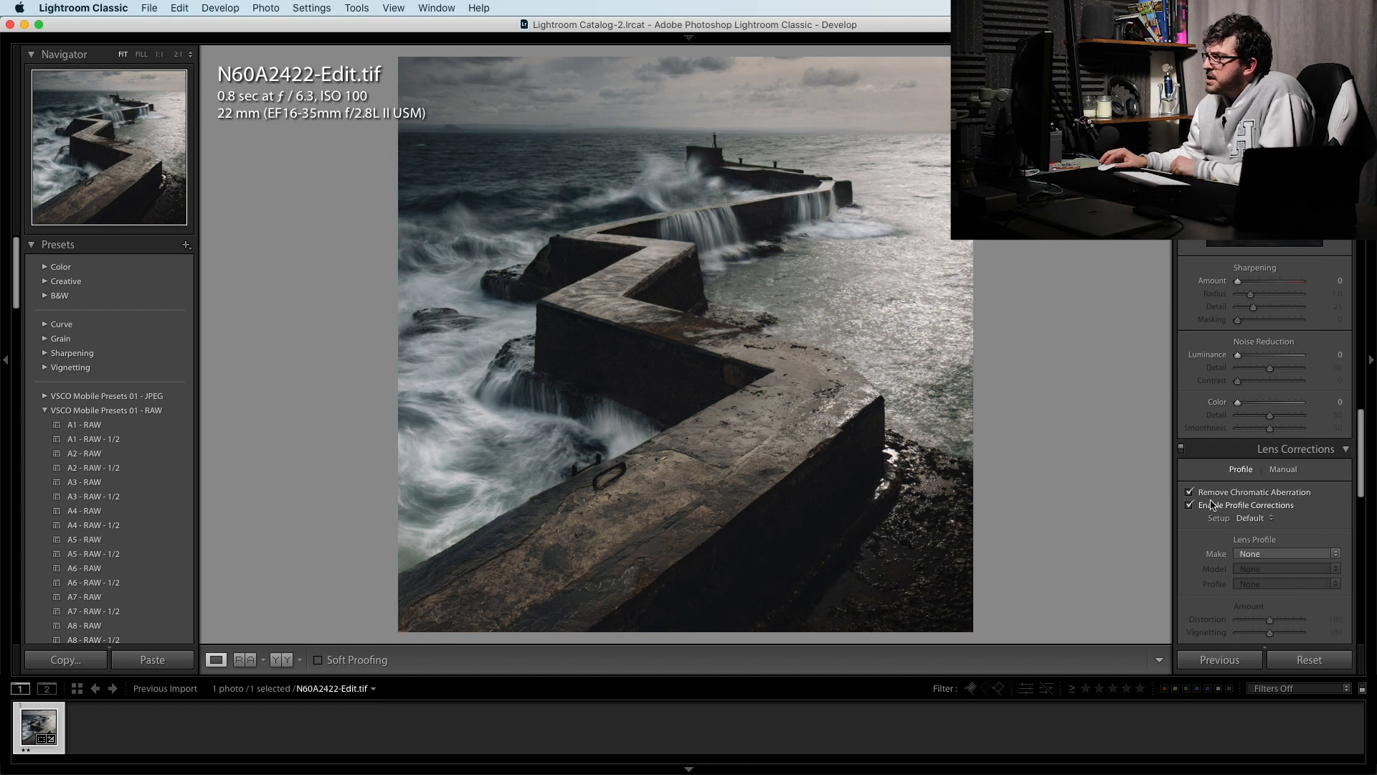
- In the camera calibration, set the blue primary hue to -10 and nudge the green primary hue to -6
{"action": "scroll", "coordinate": [1213, 452], "scroll_direction": "down", "scroll_amount": 5}
{"action": "scroll", "coordinate": [1223, 438], "scroll_direction": "up", "scroll_amount": 8}
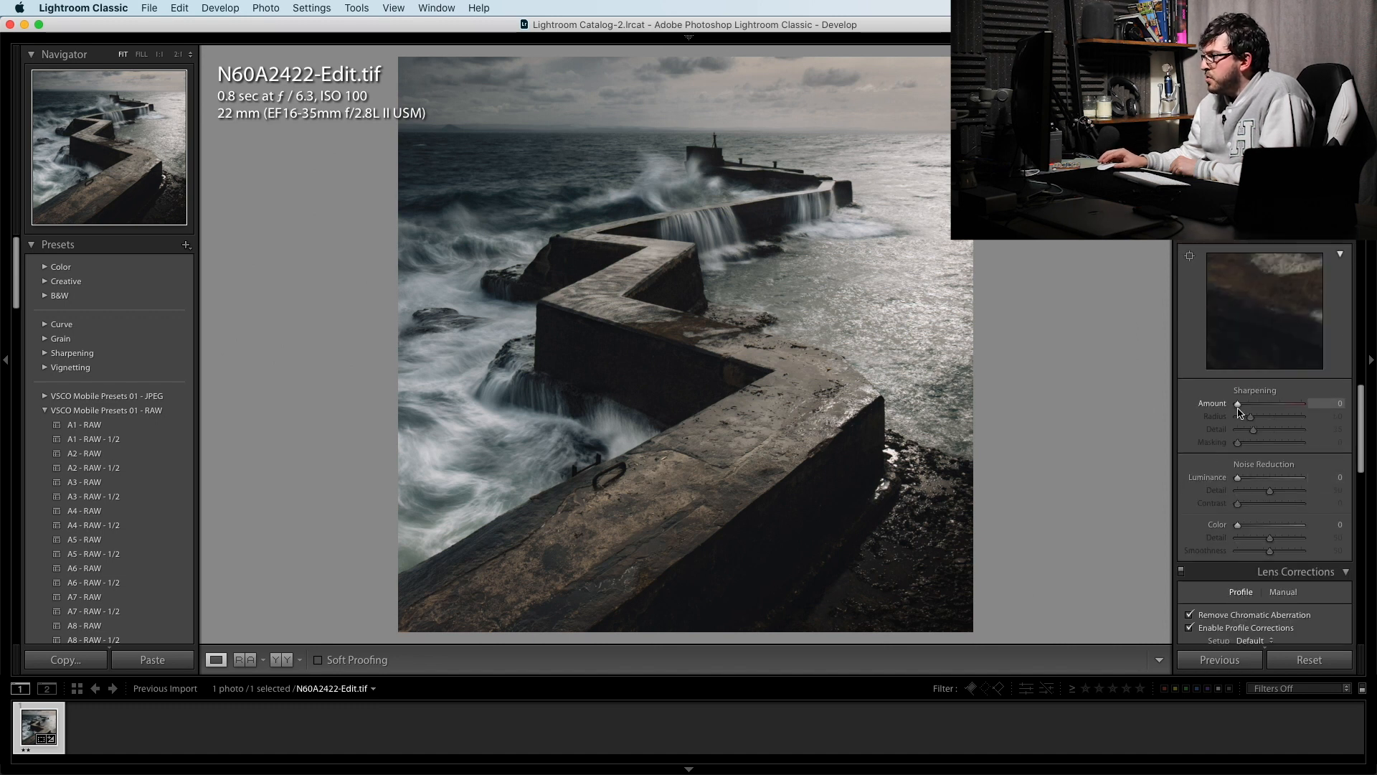
{"action": "scroll", "coordinate": [1240, 407], "scroll_direction": "up", "scroll_amount": 3}
{"action": "scroll", "coordinate": [1240, 406], "scroll_direction": "up", "scroll_amount": 4}
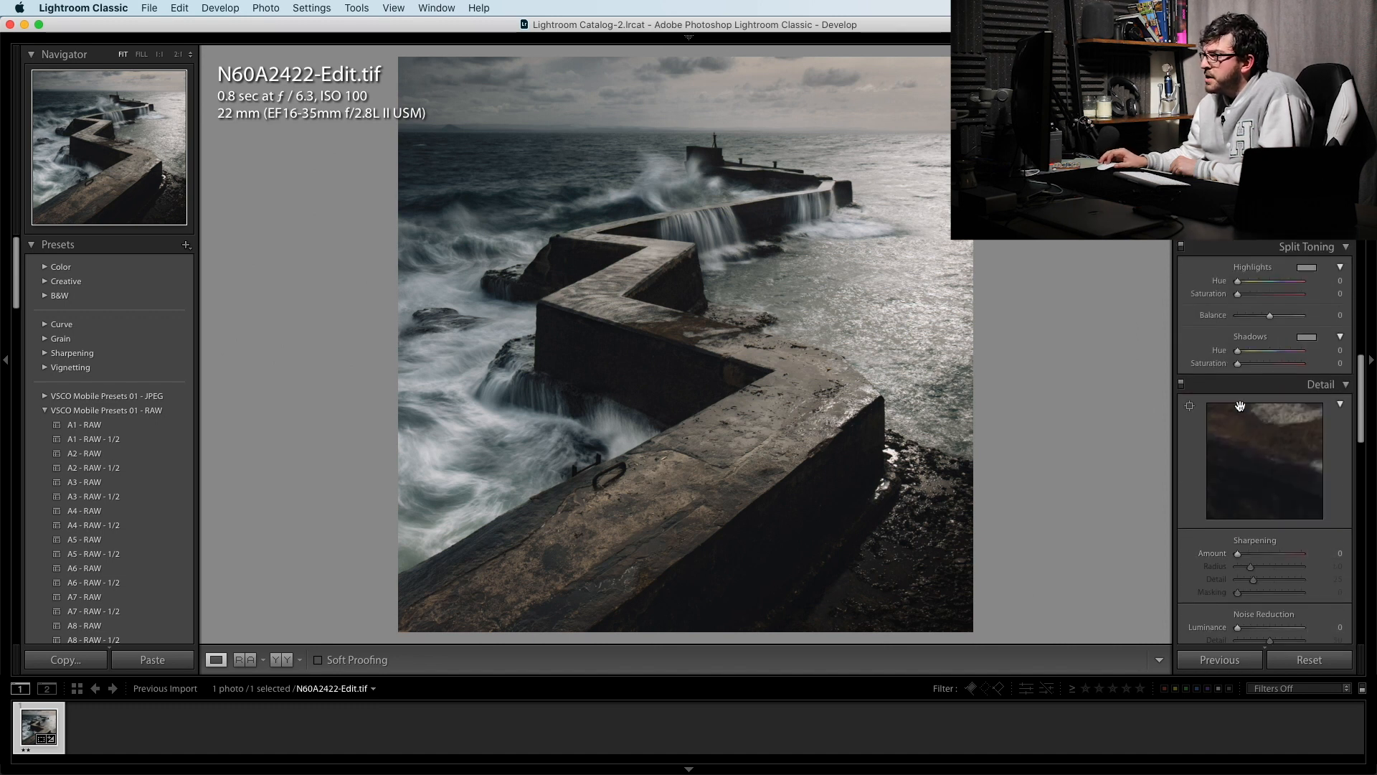
{"action": "scroll", "coordinate": [1241, 406], "scroll_direction": "down", "scroll_amount": 10}
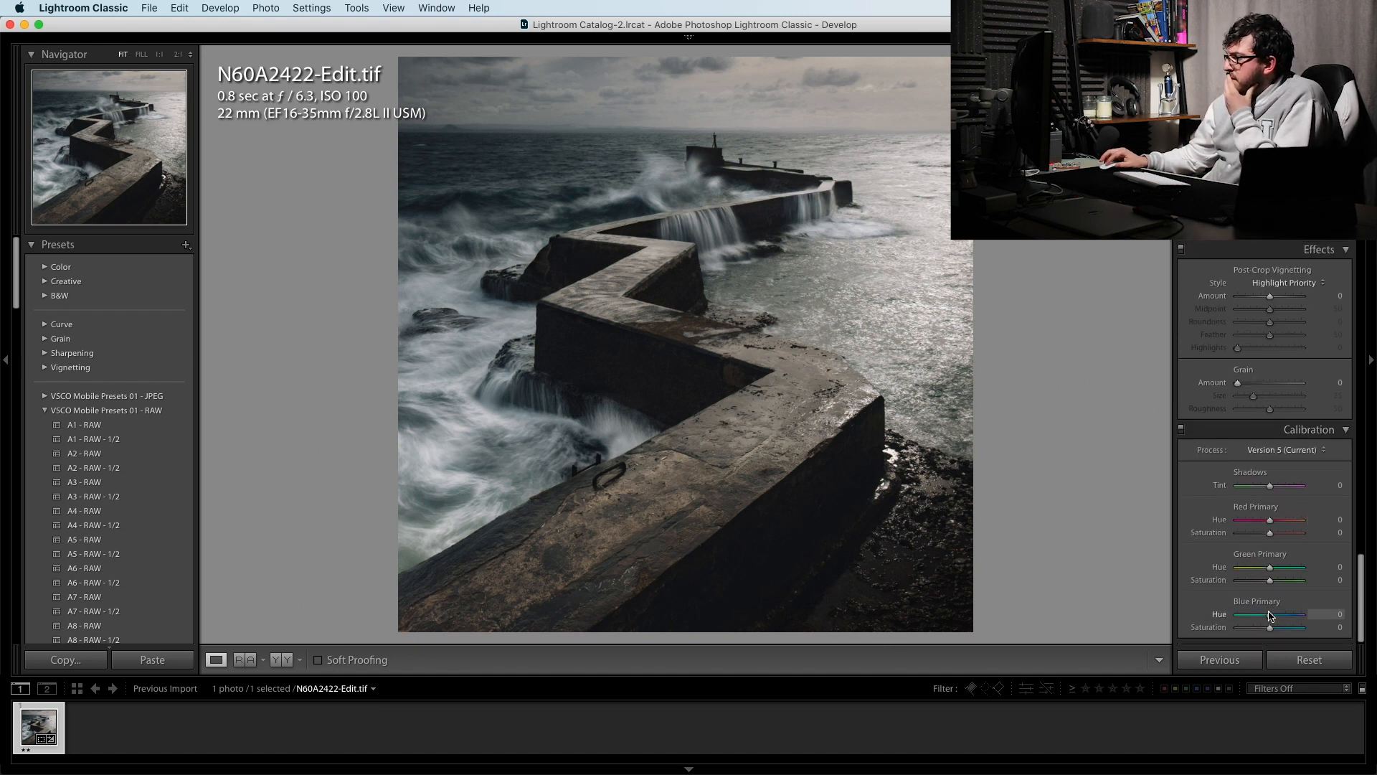
{"action": "left_click_drag", "start_coordinate": [1270, 618], "coordinate": [1261, 621]}
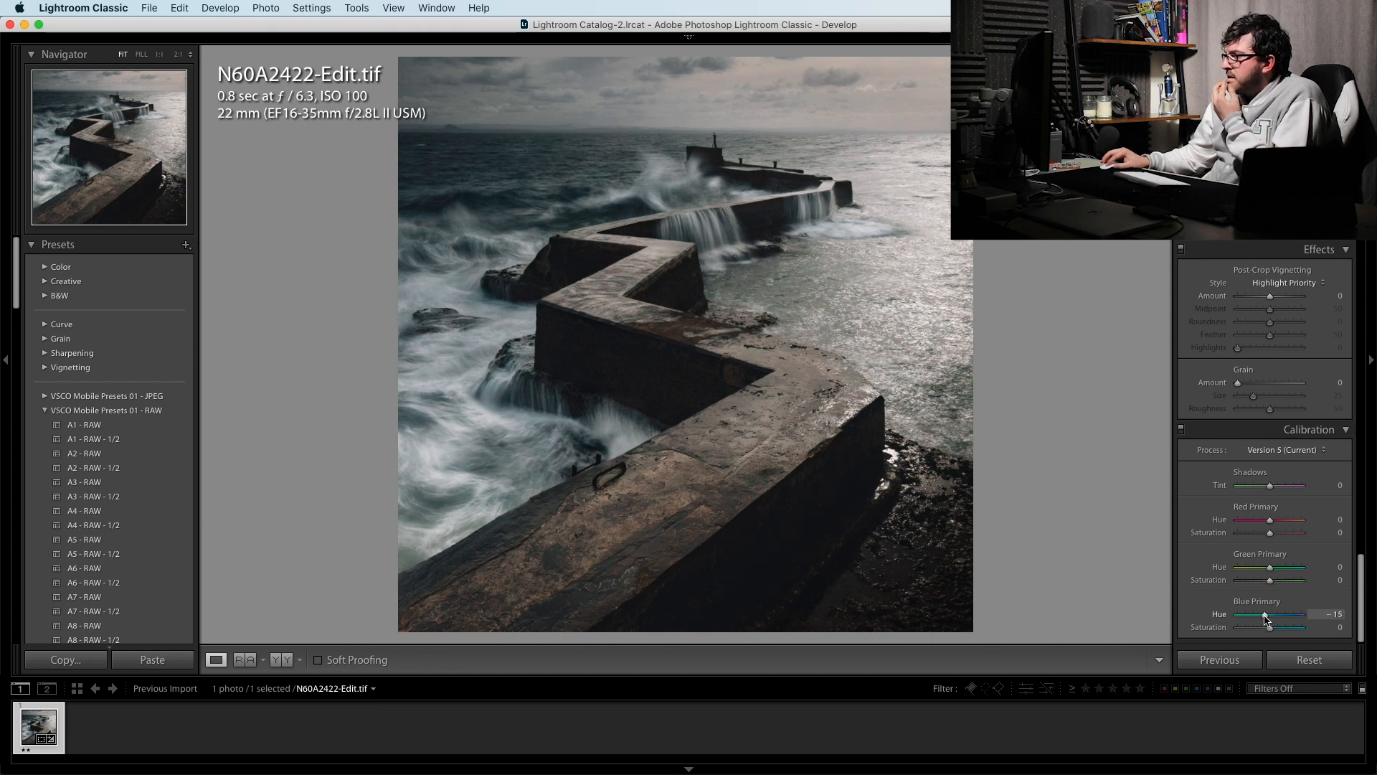
{"action": "left_click_drag", "start_coordinate": [1266, 618], "coordinate": [1267, 619]}
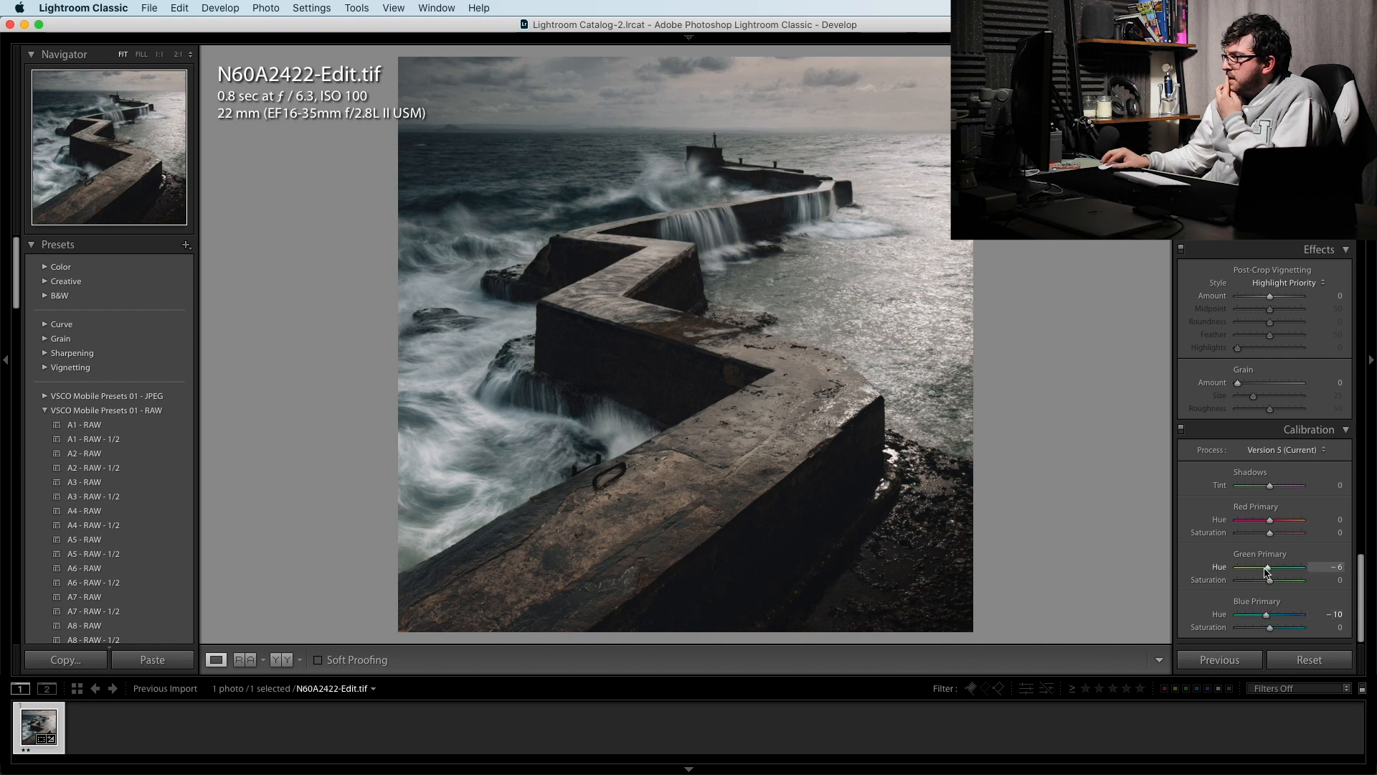
- Test the photo's global contrast at +100, then soften it to -19
{"action": "scroll", "coordinate": [1273, 545], "scroll_direction": "up", "scroll_amount": 10}
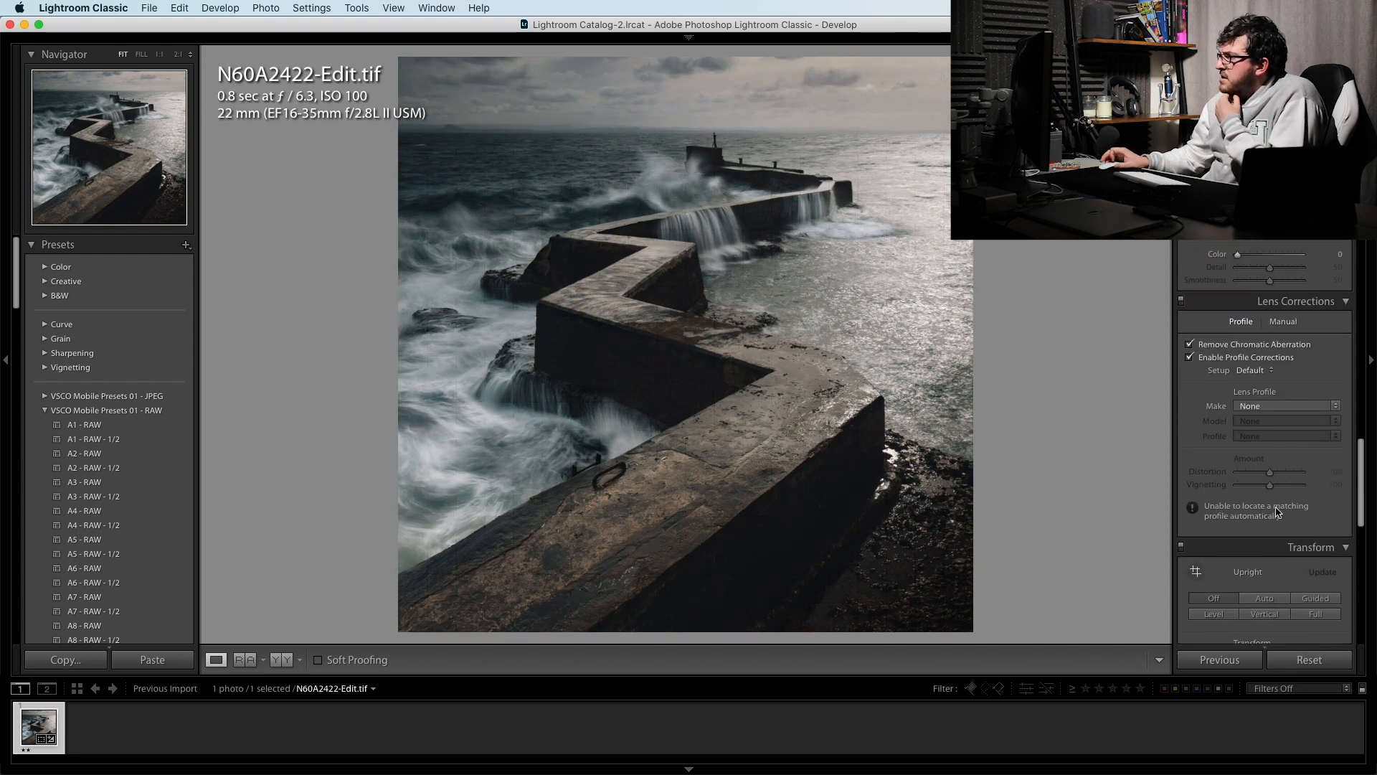
{"action": "scroll", "coordinate": [1276, 514], "scroll_direction": "up", "scroll_amount": 10}
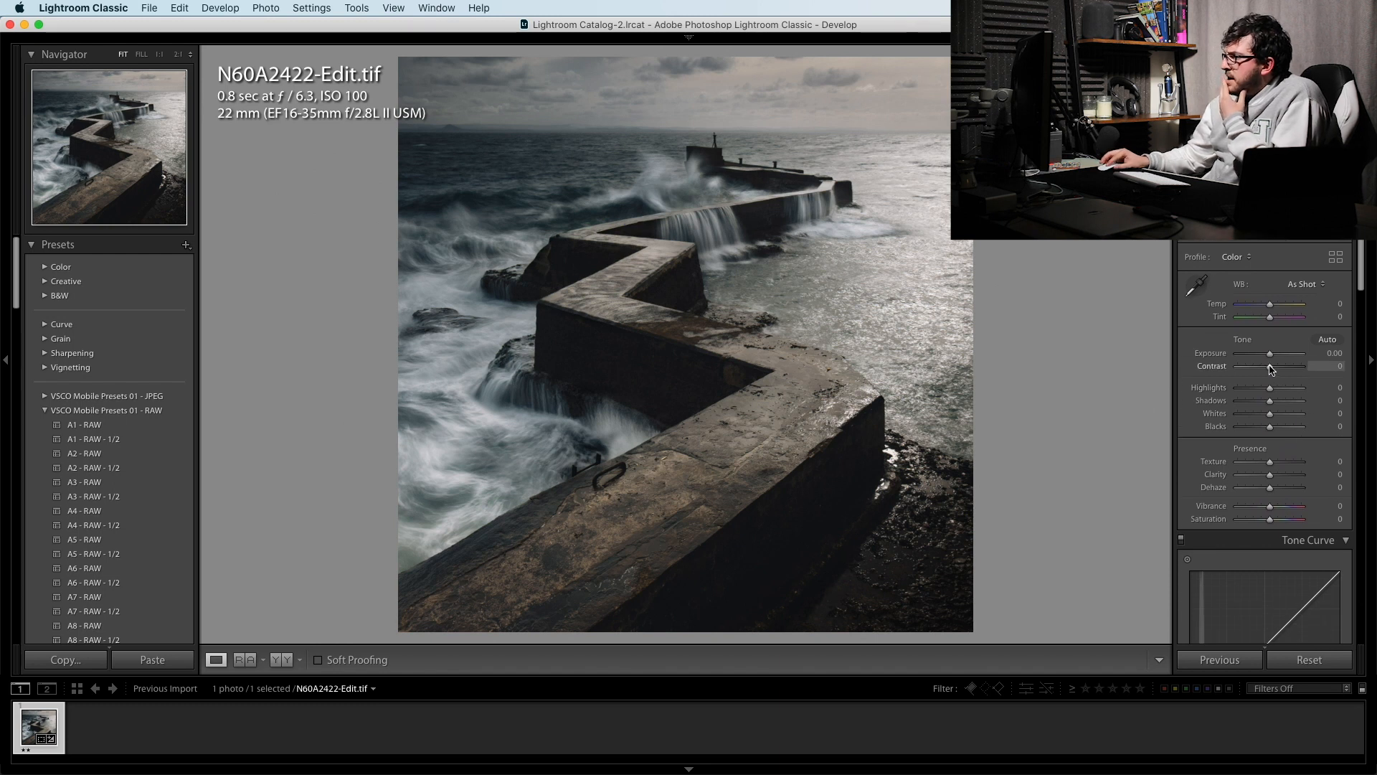
{"action": "left_click_drag", "start_coordinate": [1268, 369], "coordinate": [1307, 372]}
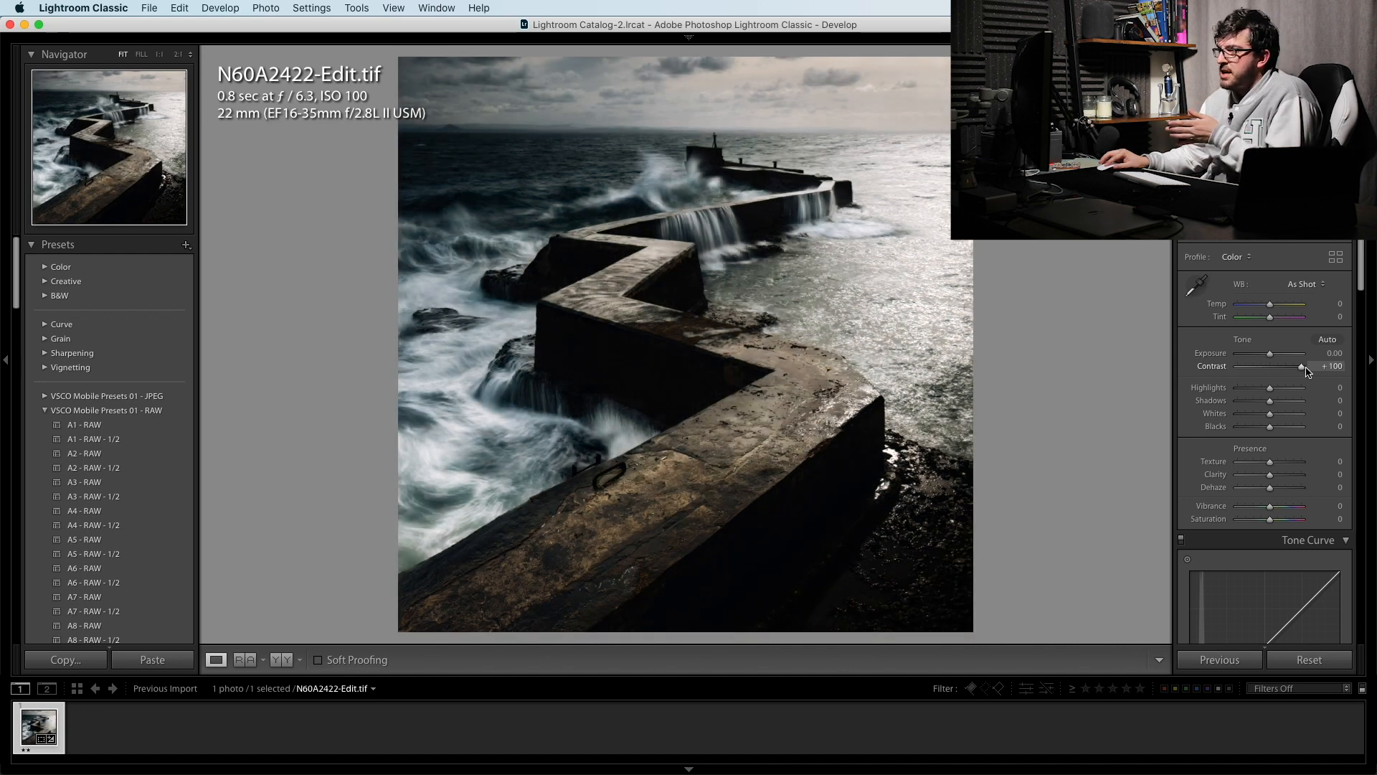
{"action": "left_click_drag", "start_coordinate": [1301, 371], "coordinate": [1273, 374]}
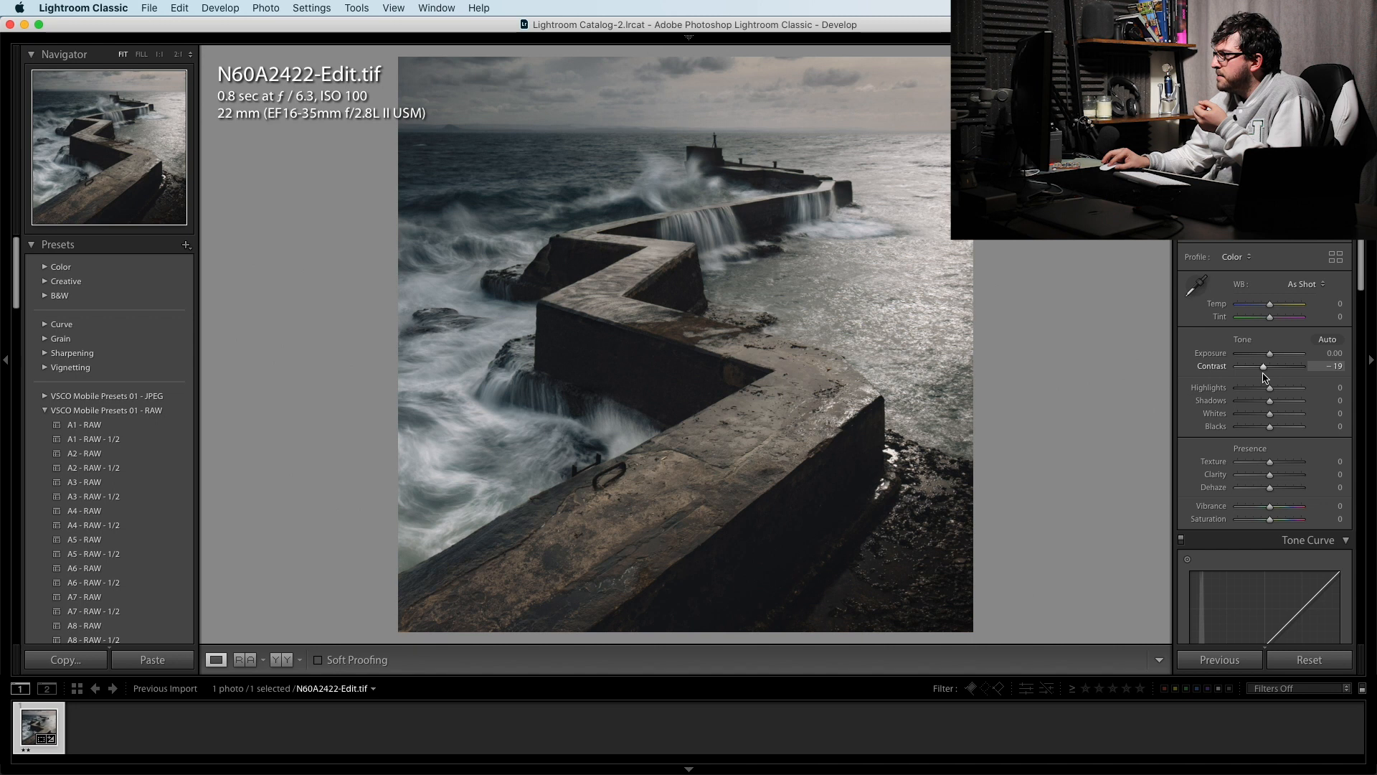
- Fine-tune the global tones with blacks at -5, shadows at +19 and highlights at -3
{"action": "left_click_drag", "start_coordinate": [1272, 428], "coordinate": [1272, 429]}
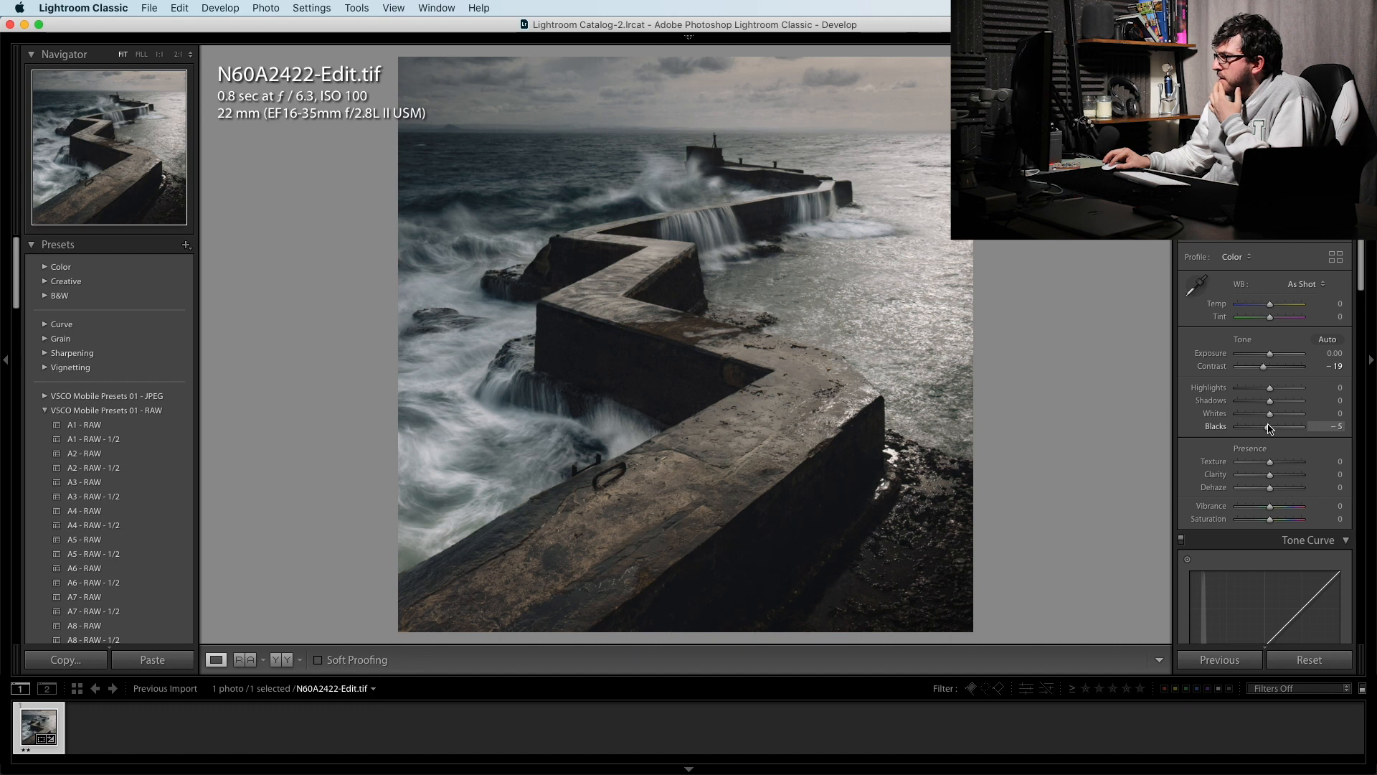
{"action": "mouse_move", "coordinate": [1270, 402]}
{"action": "left_mouse_down"}
{"action": "mouse_move", "coordinate": [1288, 404]}
{"action": "mouse_move", "coordinate": [1274, 410]}
{"action": "left_mouse_up"}
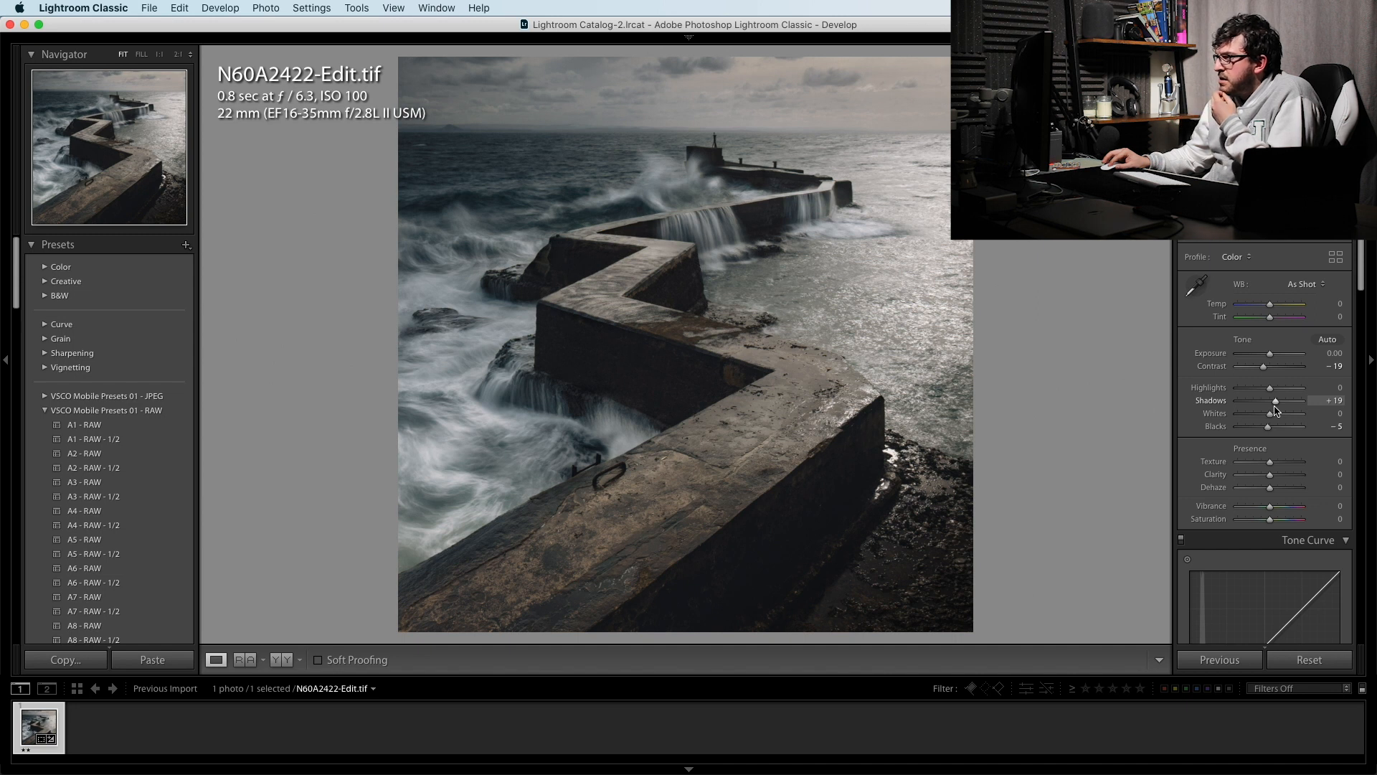
{"action": "mouse_move", "coordinate": [1270, 391]}
{"action": "left_mouse_down"}
{"action": "mouse_move", "coordinate": [1250, 394]}
{"action": "mouse_move", "coordinate": [1269, 397]}
{"action": "left_mouse_up"}
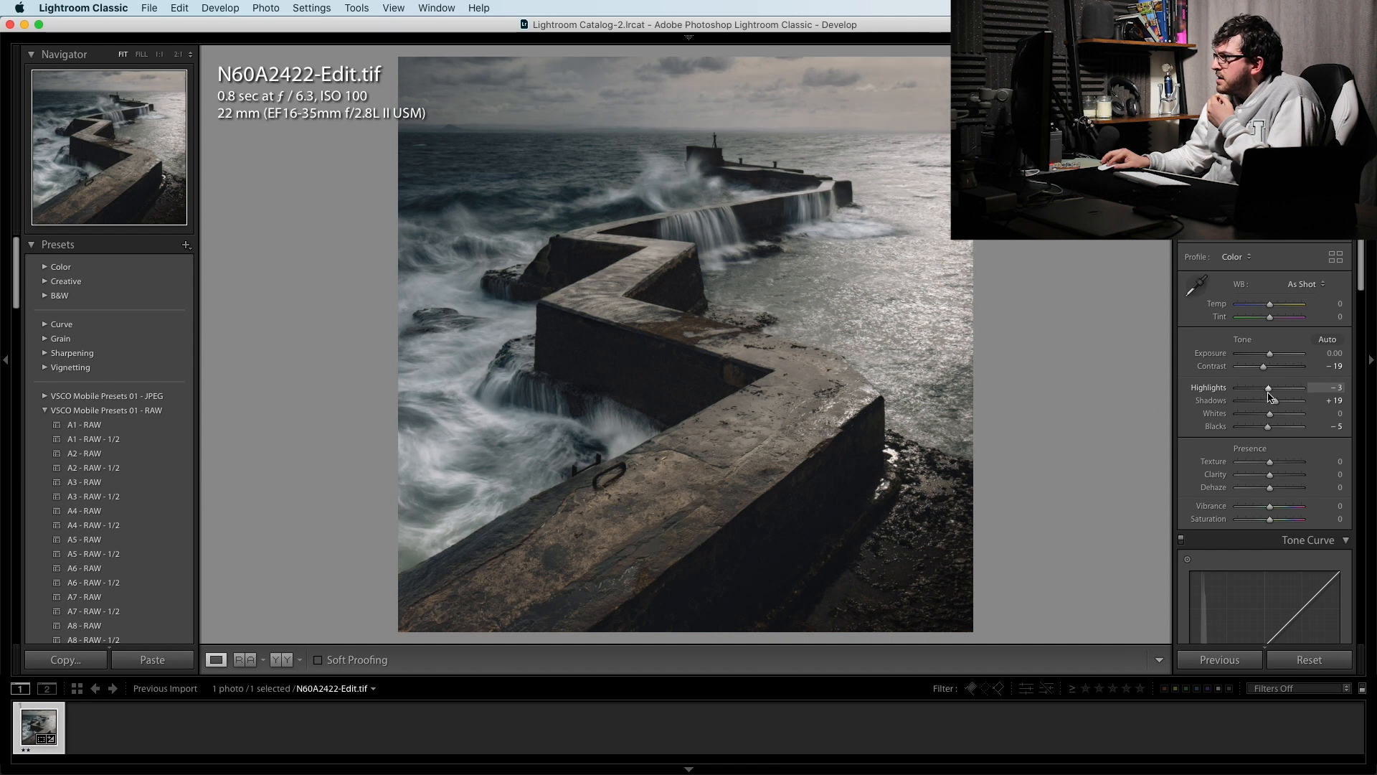
{"action": "left_click_drag", "start_coordinate": [1270, 396], "coordinate": [1269, 396]}
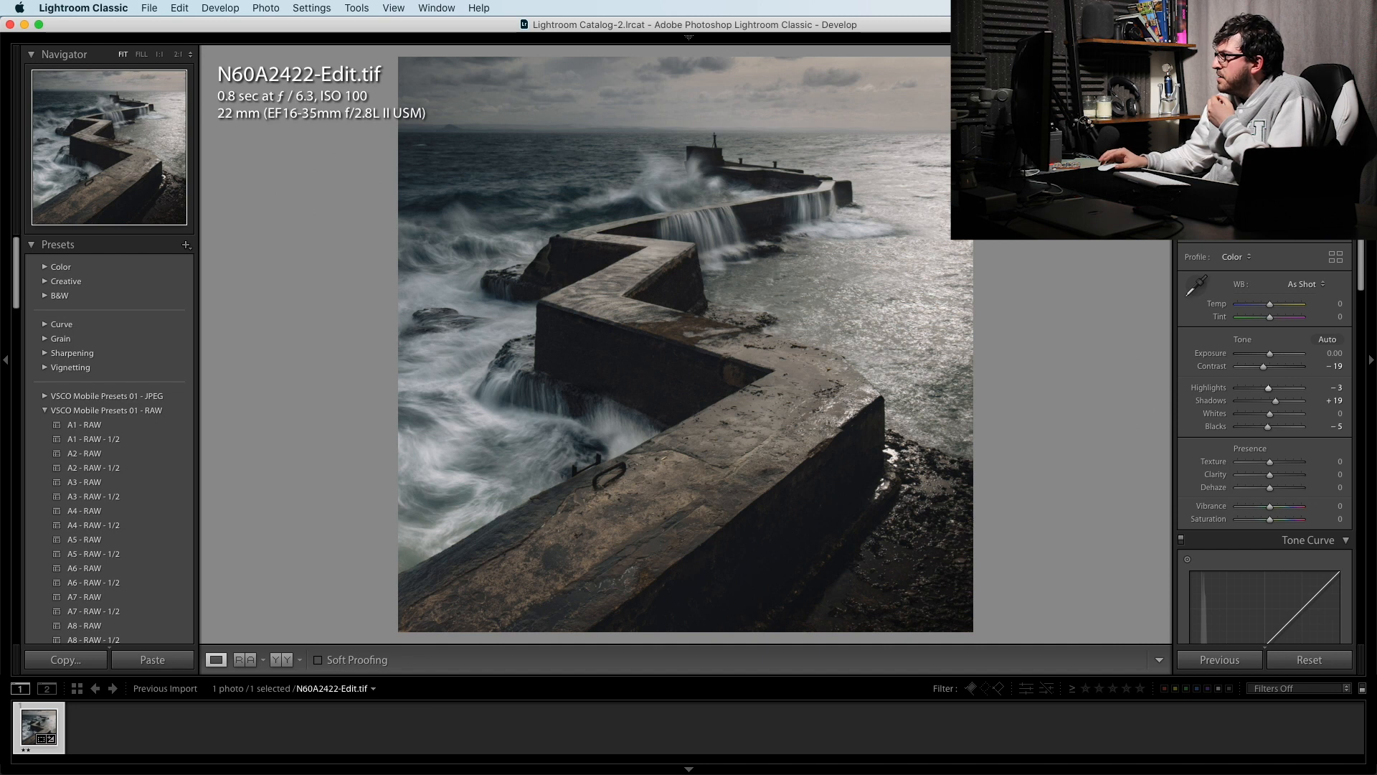
- Place a large radial filter over the bright water beside the pier's far end, with exposure reset and feather 95
{"action": "key", "text": "m"}
{"action": "double_click", "coordinate": [1212, 284]}
{"action": "left_click_drag", "start_coordinate": [1133, 255], "coordinate": [1165, 373]}
{"action": "left_click_drag", "start_coordinate": [926, 122], "coordinate": [958, 186]}
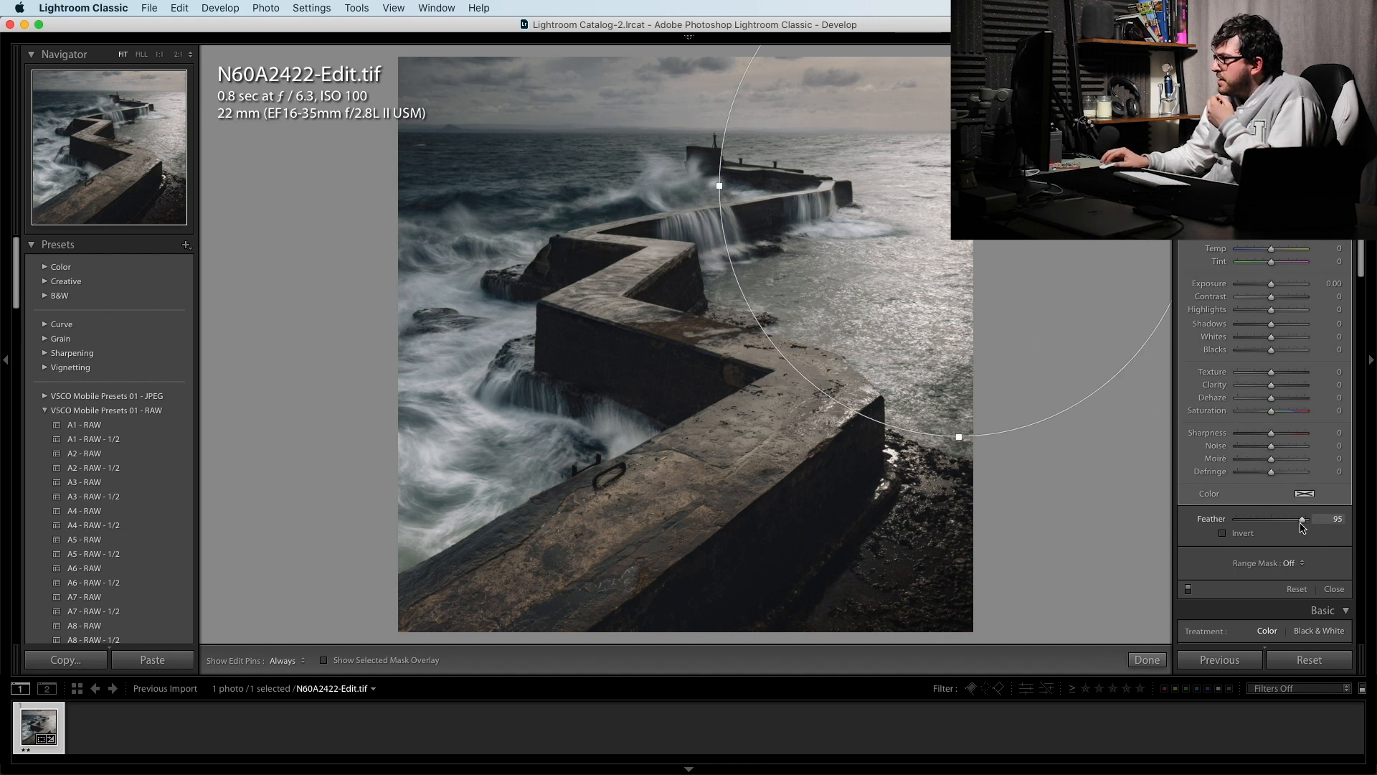
- Invert the radial filter, shift it slightly toward the pier and set its highlights to -35
{"action": "left_click_drag", "start_coordinate": [1271, 314], "coordinate": [1275, 313]}
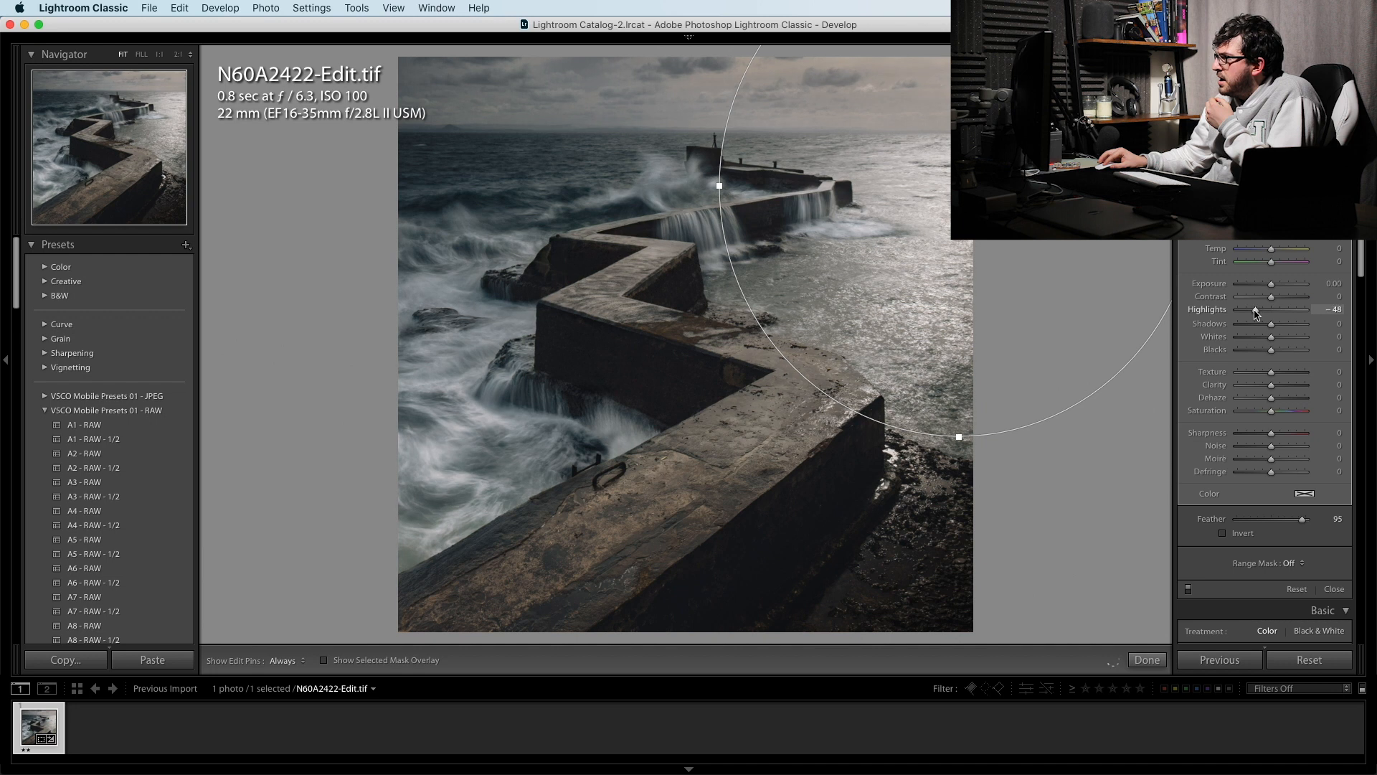
{"action": "left_click", "coordinate": [1223, 533]}
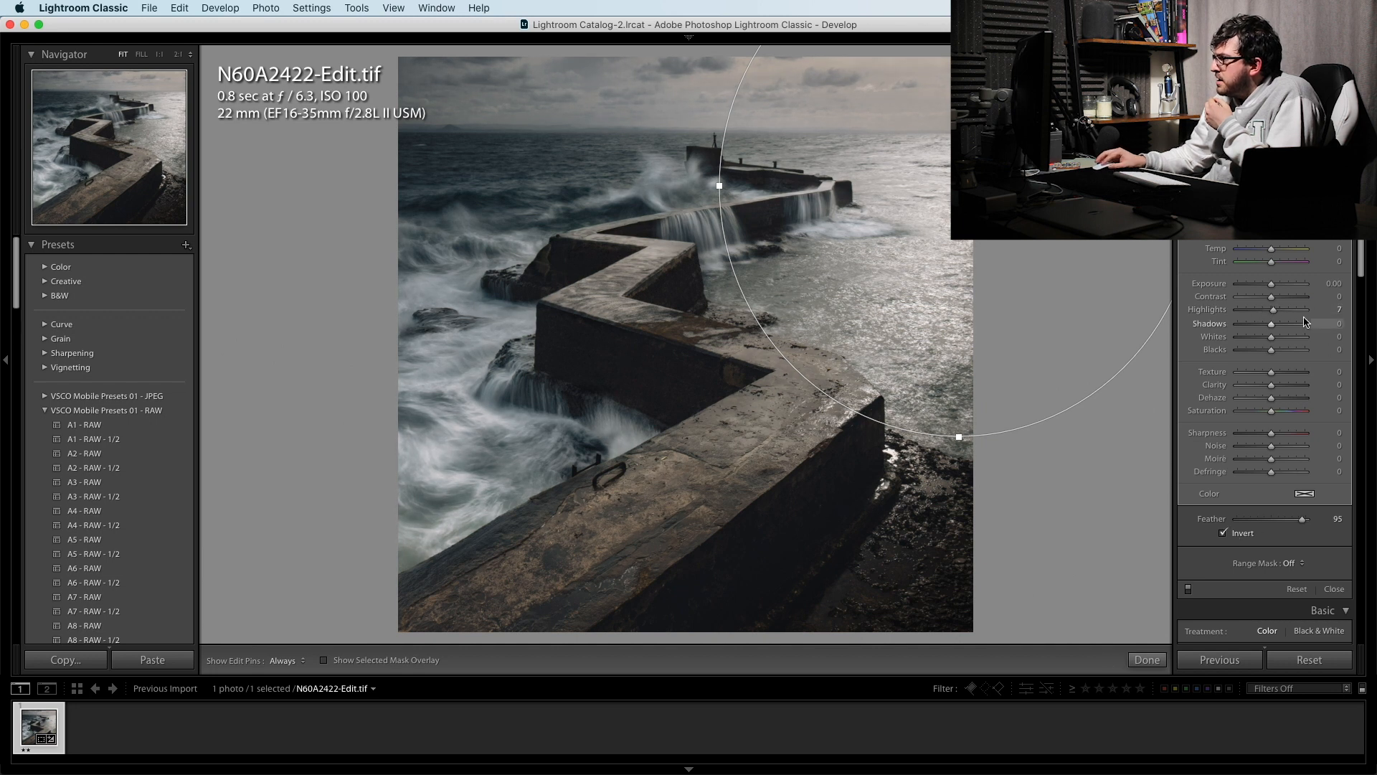
{"action": "left_click_drag", "start_coordinate": [1275, 309], "coordinate": [1261, 315]}
{"action": "left_click_drag", "start_coordinate": [1159, 270], "coordinate": [1125, 273]}
{"action": "left_click_drag", "start_coordinate": [1258, 310], "coordinate": [1252, 314]}
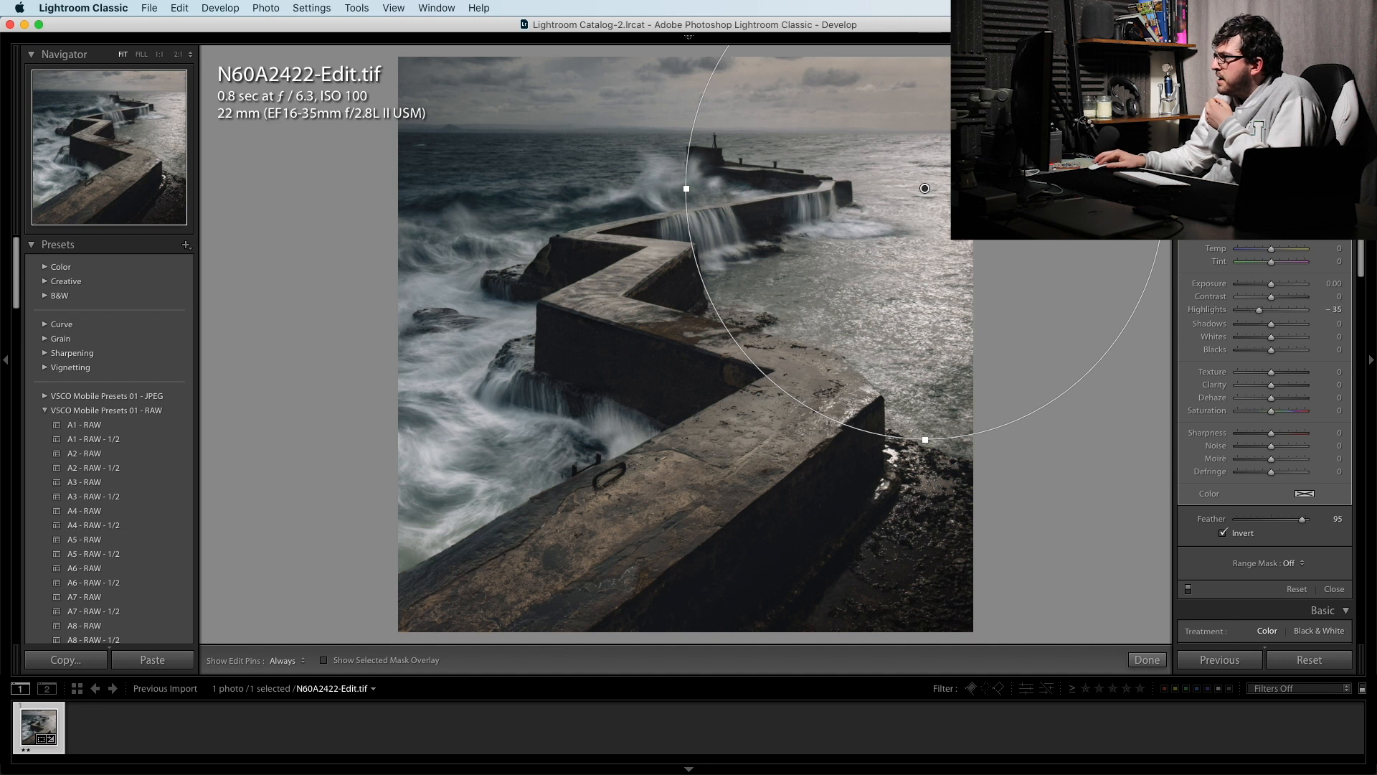
- Close the radial filter and compare the edited pier photo with its before version
{"action": "left_click", "coordinate": [1296, 179]}
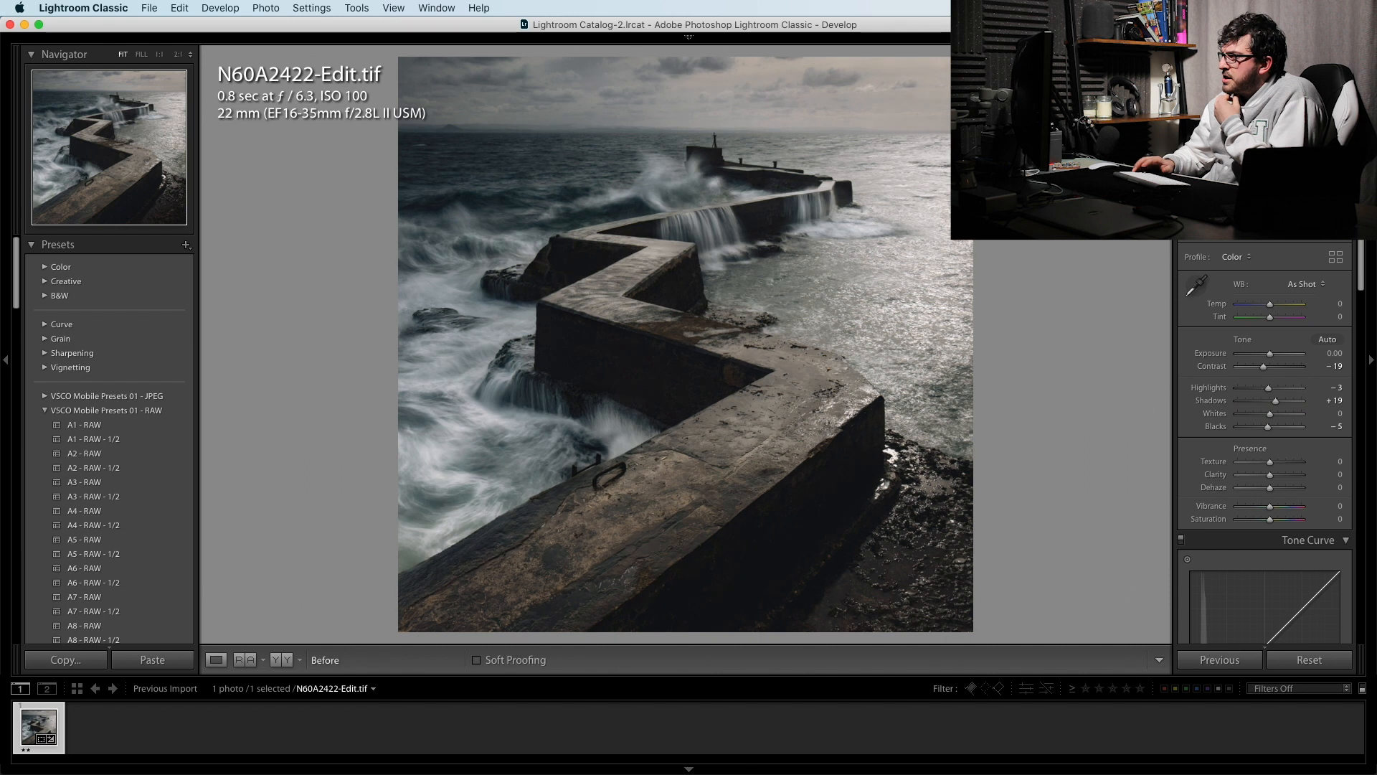
{"action": "key", "text": "backslash"}
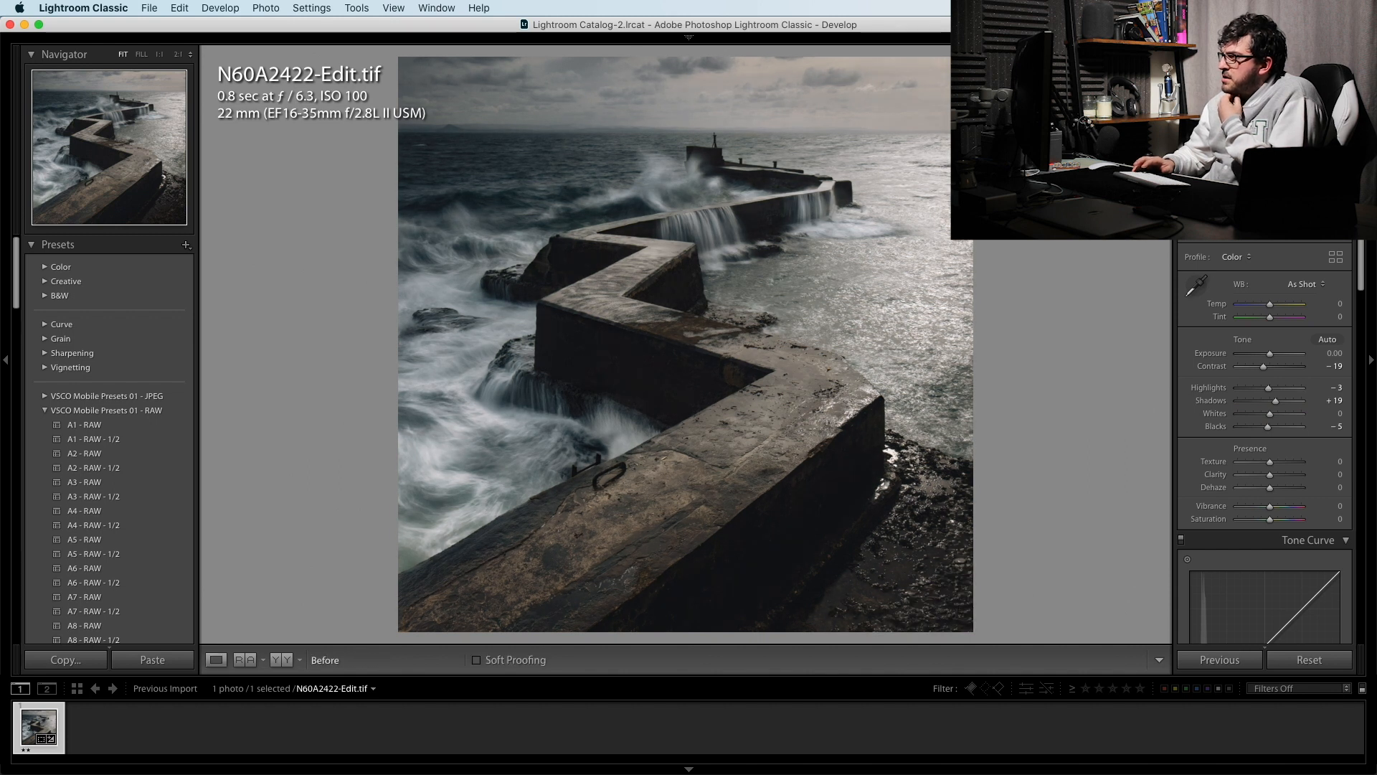
- Check the before version of the pier photo again and return to the edited view
{"action": "key", "text": "backslash"}
{"action": "key", "text": "backslash"}
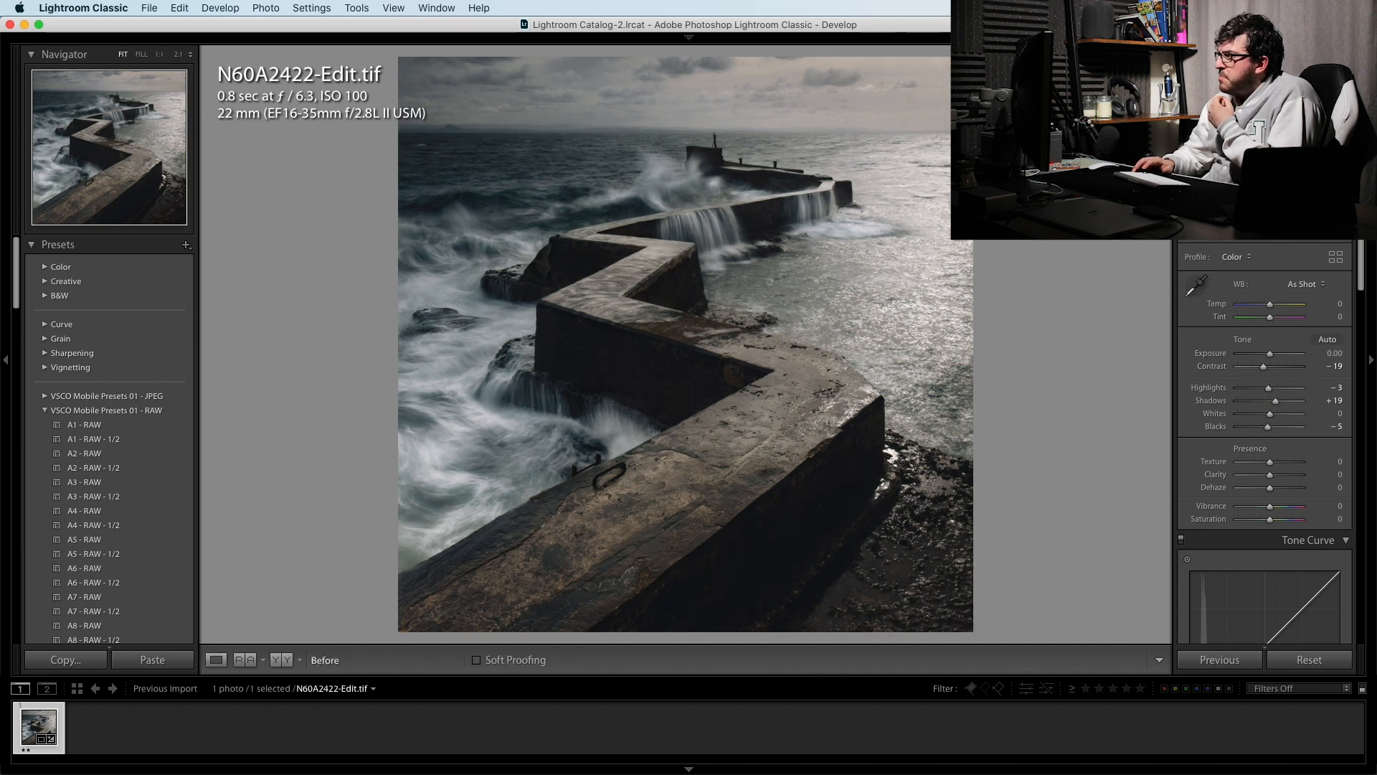
{"action": "key", "text": "backslash"}
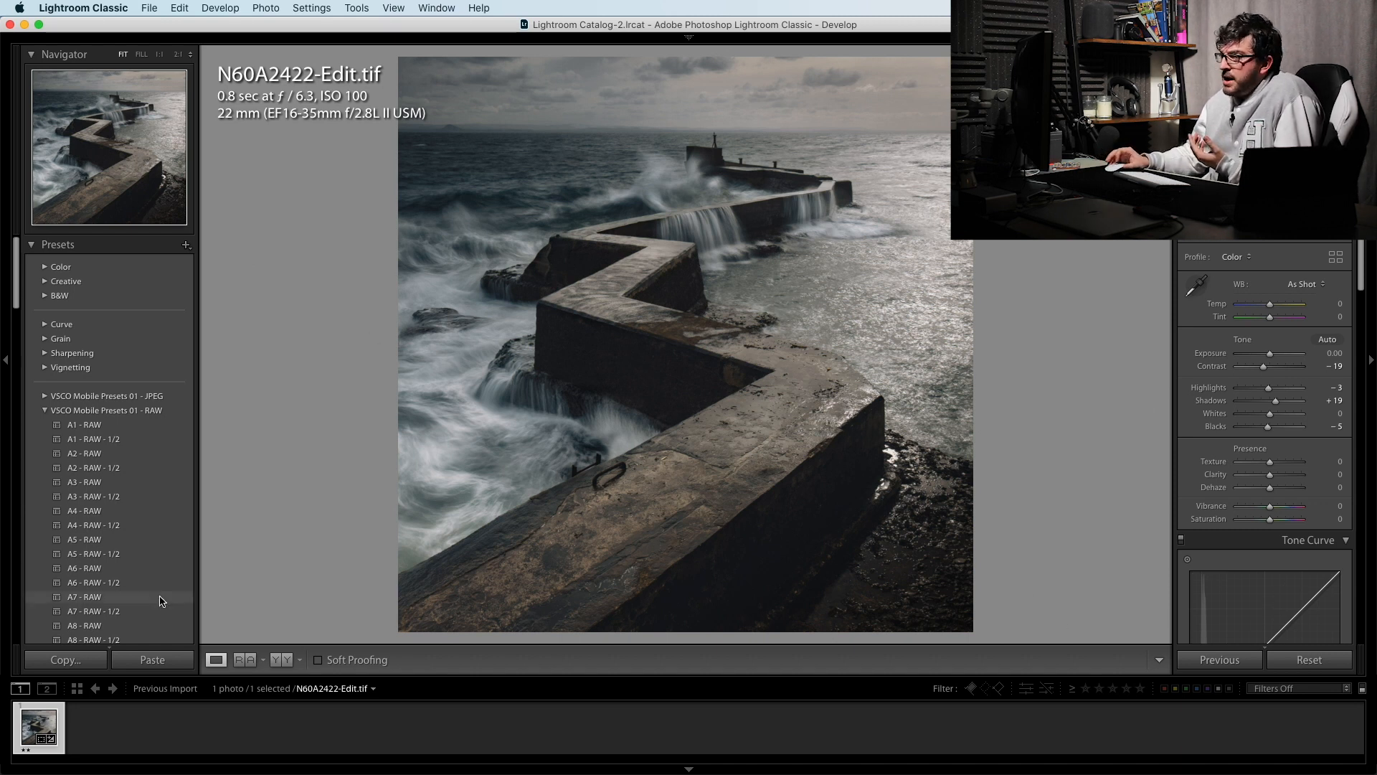
- Show the St Monans:Anstruther folder in the library grid, filtered to photos rated two stars or higher
{"action": "mouse_move", "coordinate": [690, 43]}
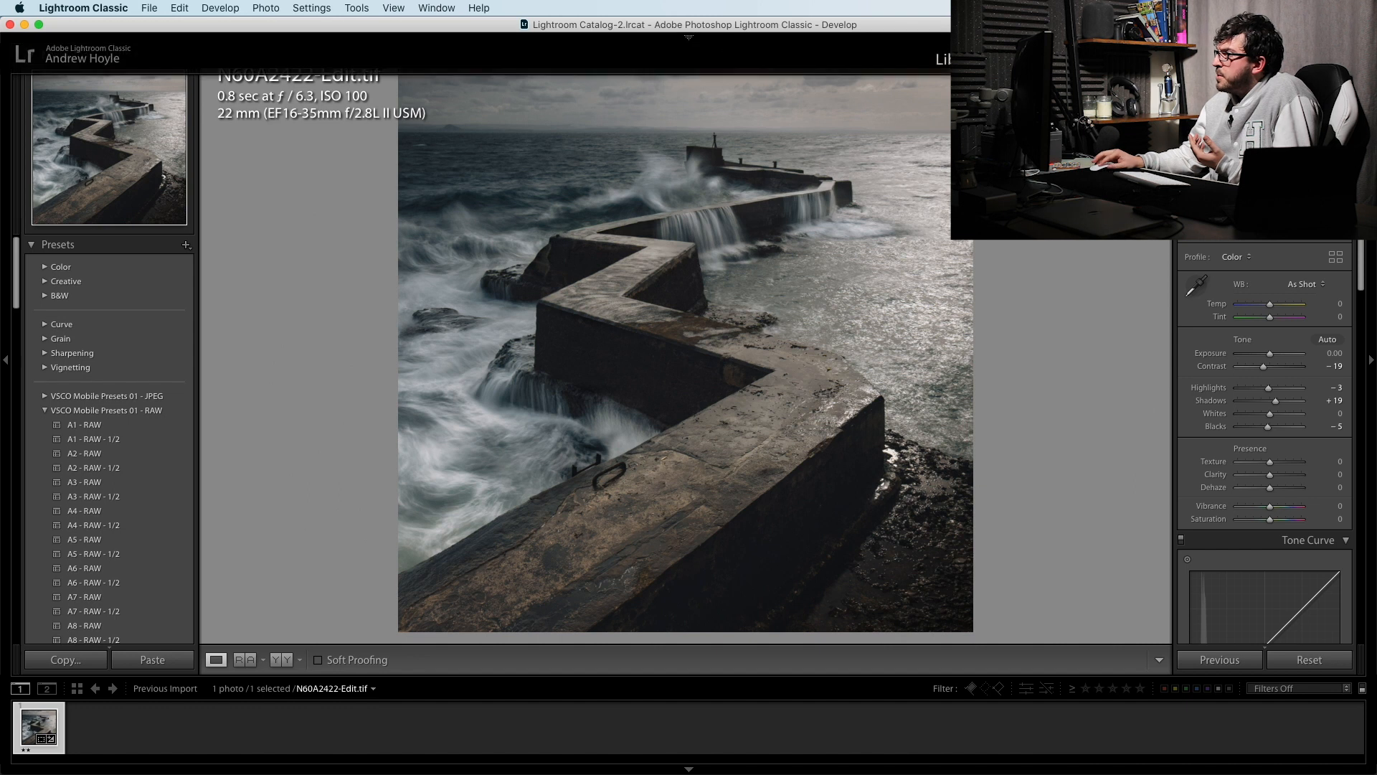
{"action": "key", "text": "g"}
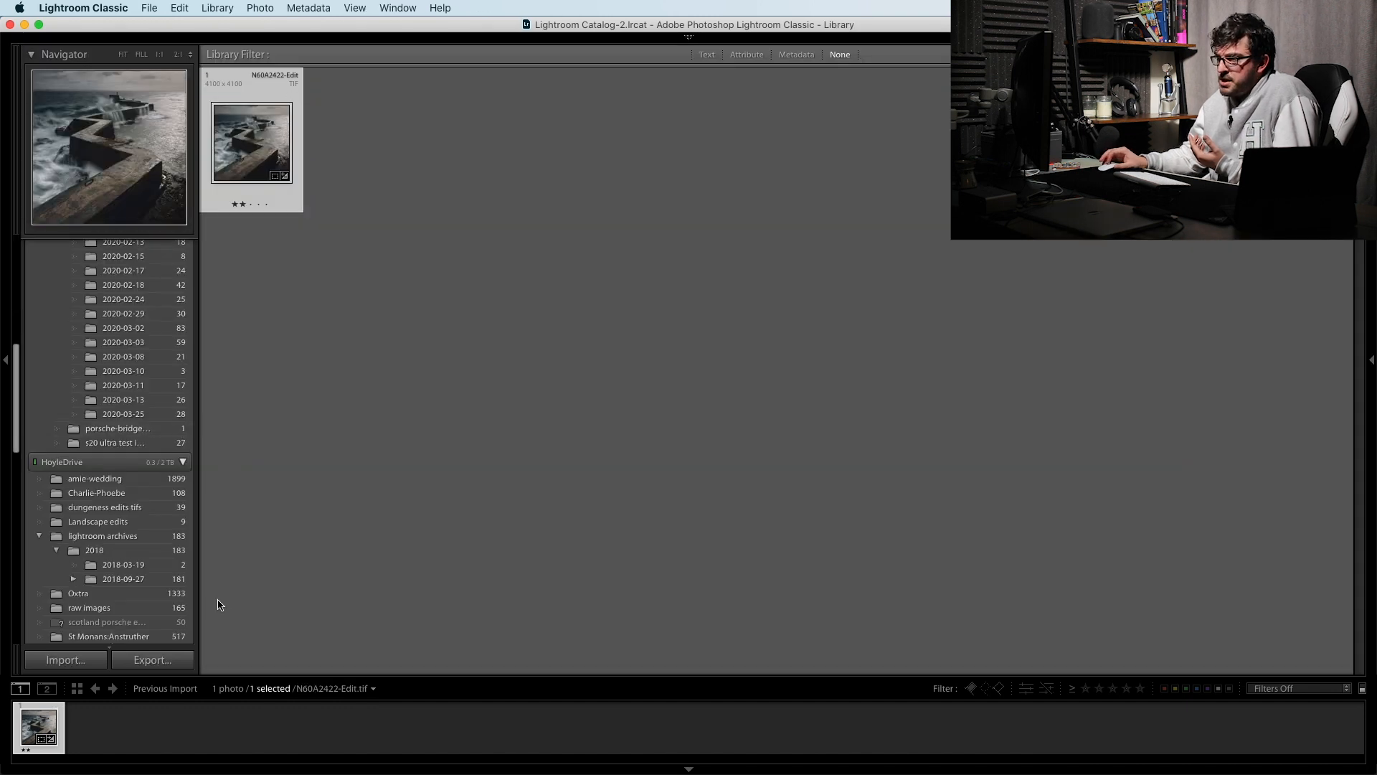
{"action": "scroll", "coordinate": [147, 556], "scroll_direction": "down", "scroll_amount": 2}
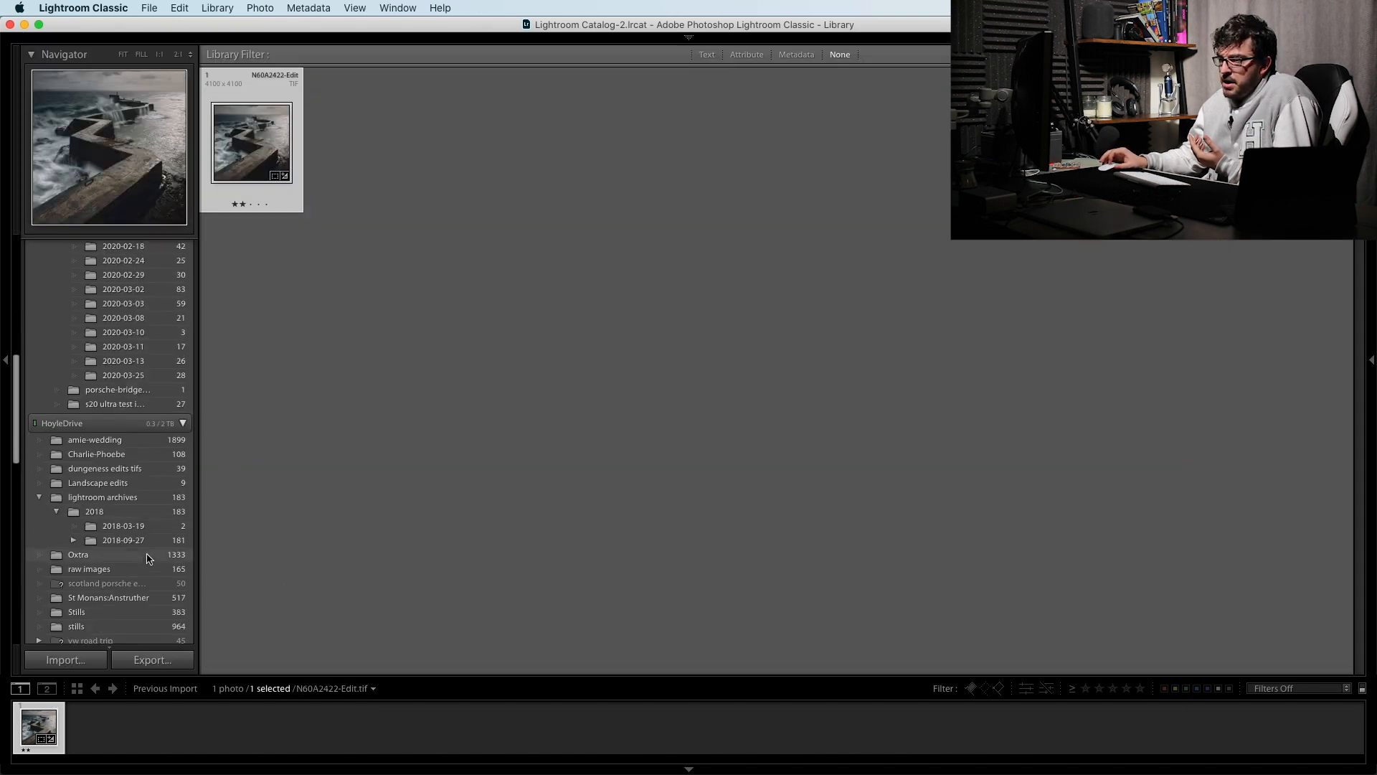
{"action": "left_click", "coordinate": [140, 592]}
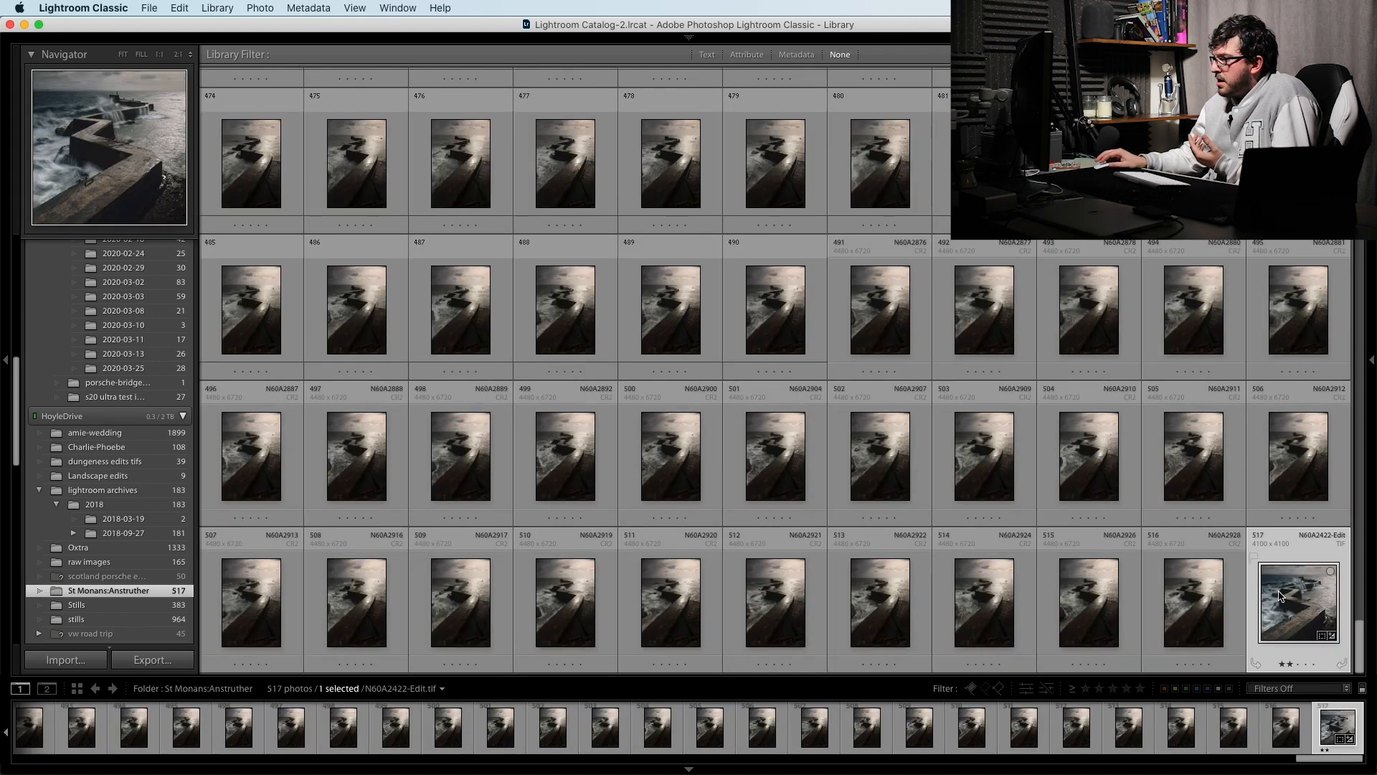
{"action": "left_click", "coordinate": [1097, 689]}
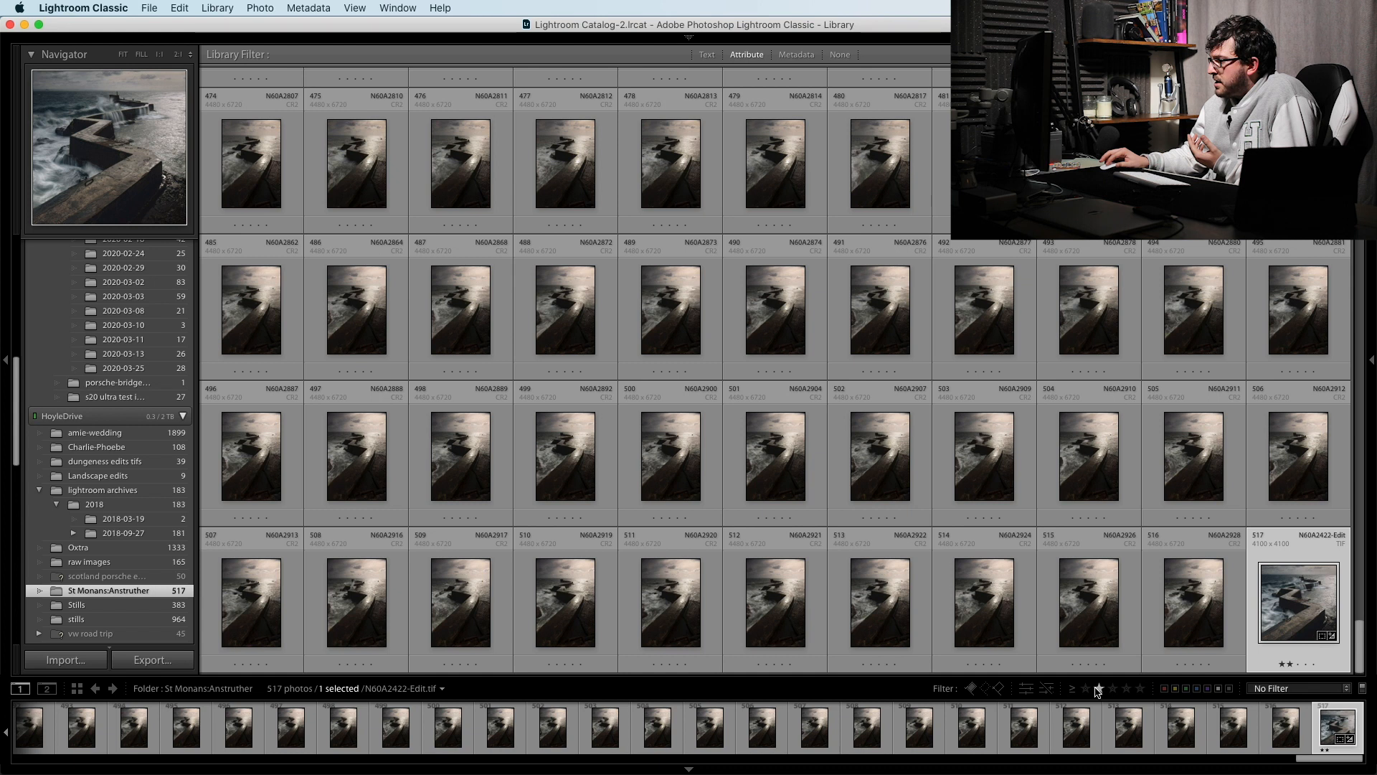
{"action": "left_click", "coordinate": [1099, 689]}
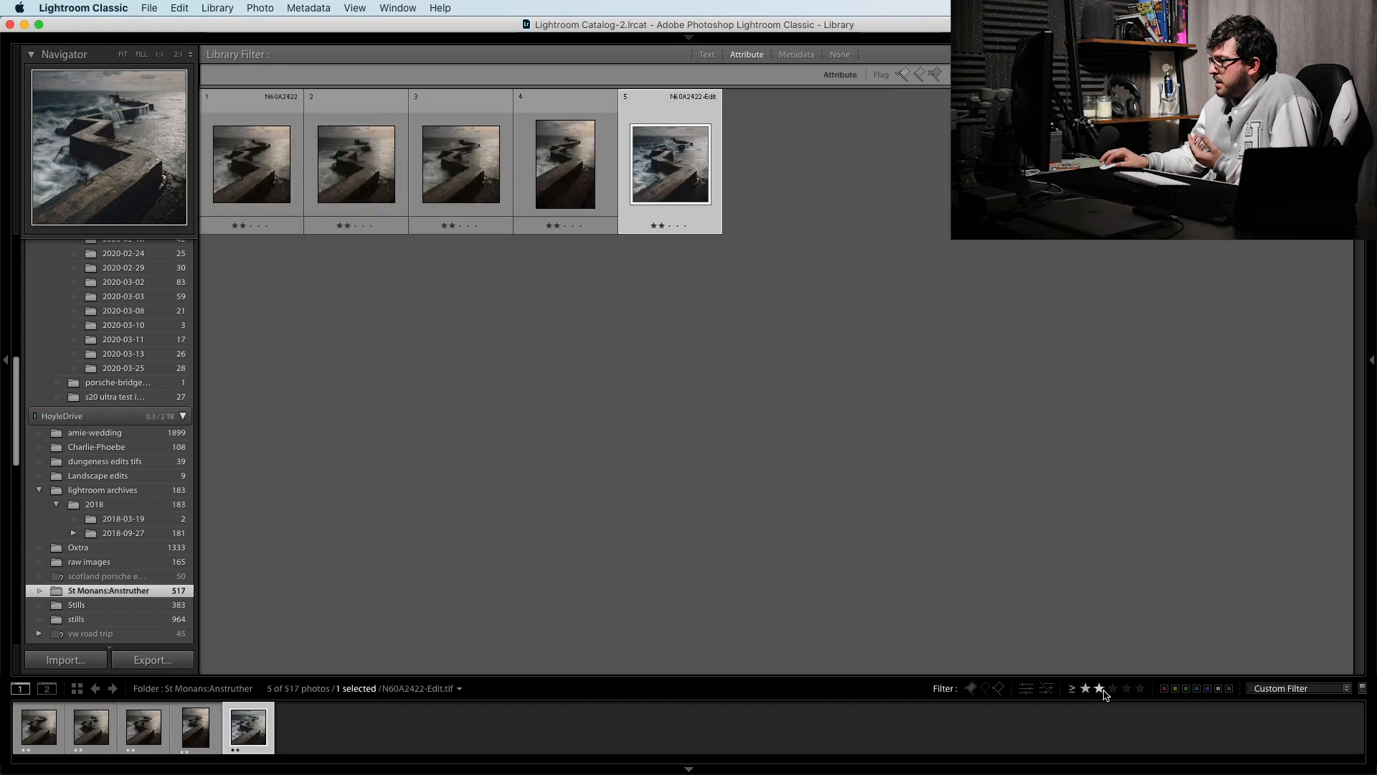
- Compare the raw frame N60A2422.CR2 with the finished N60A2422-Edit.tif at full view, alternating between them
{"action": "double_click", "coordinate": [232, 170]}
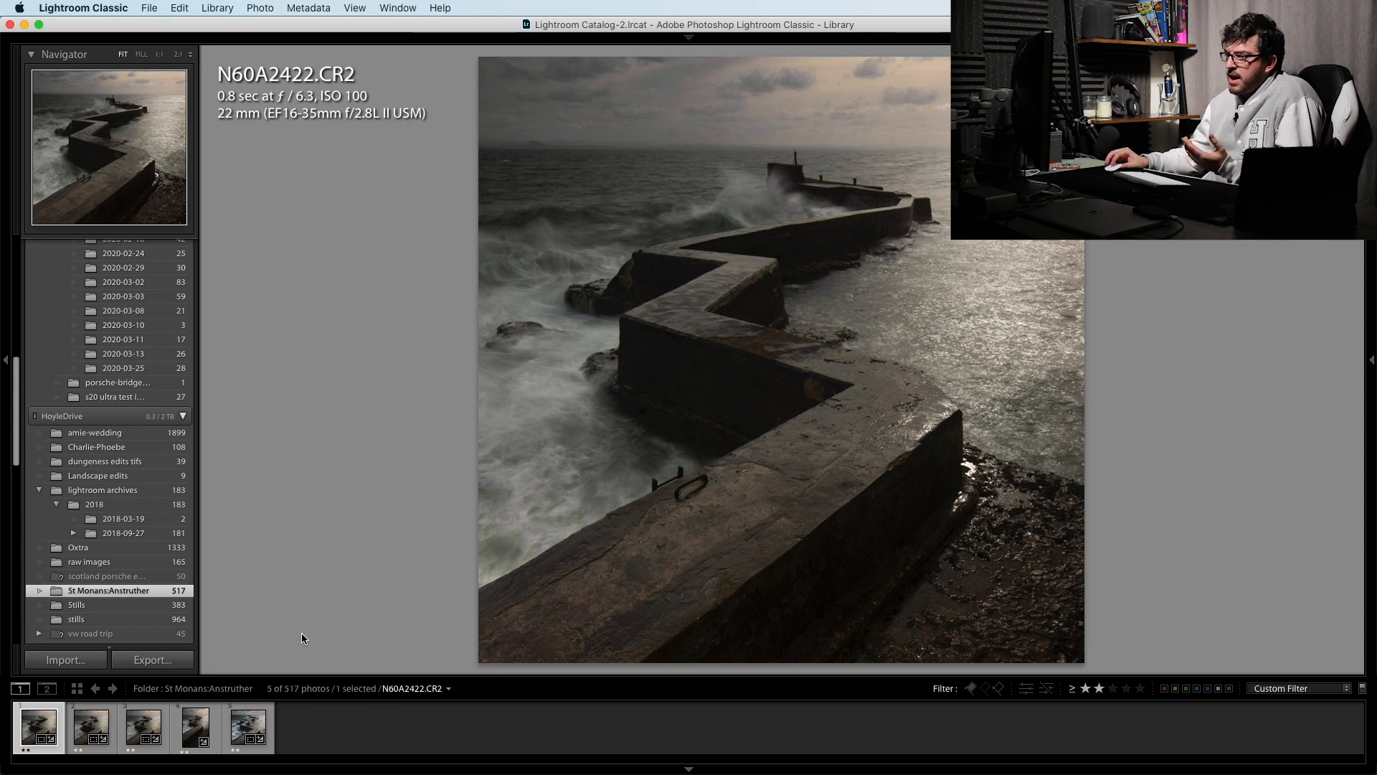
{"action": "left_click", "coordinate": [244, 729]}
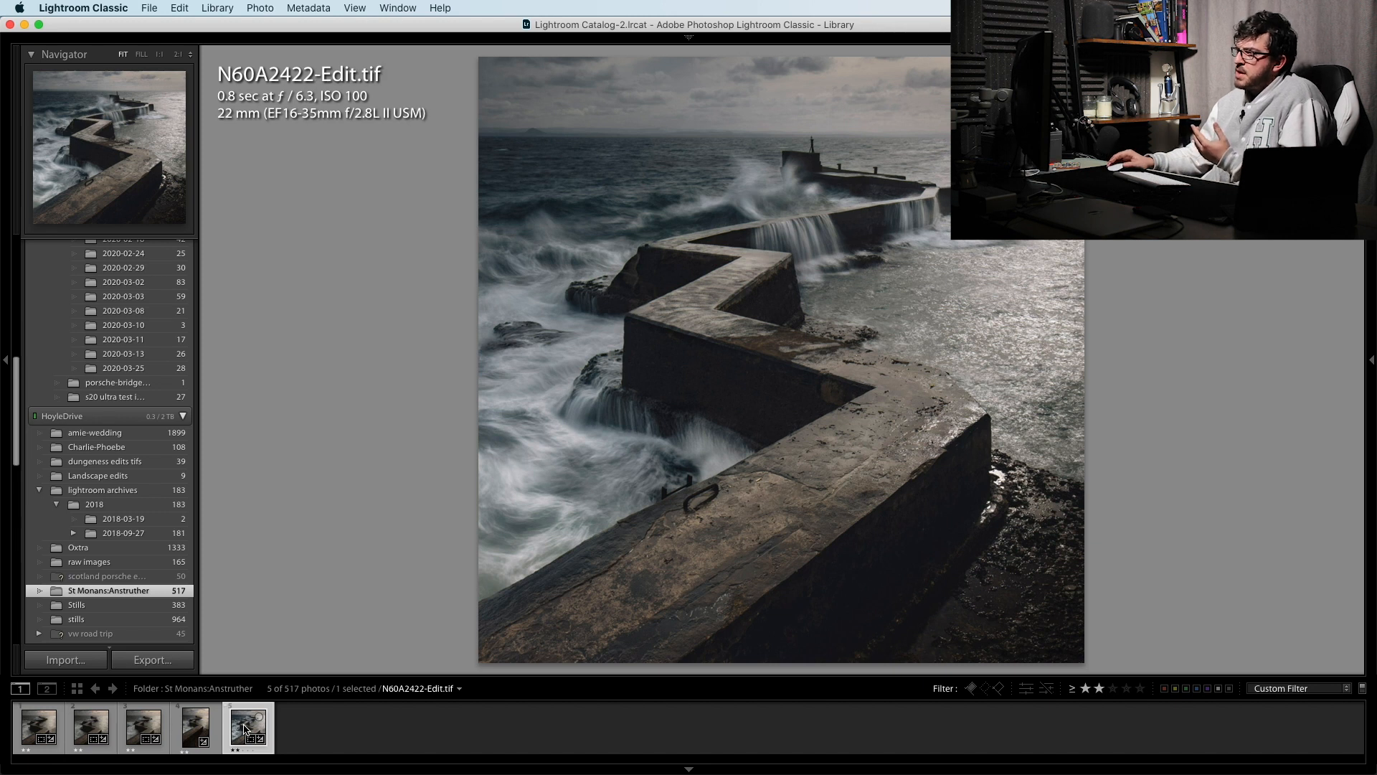
{"action": "left_click", "coordinate": [39, 726]}
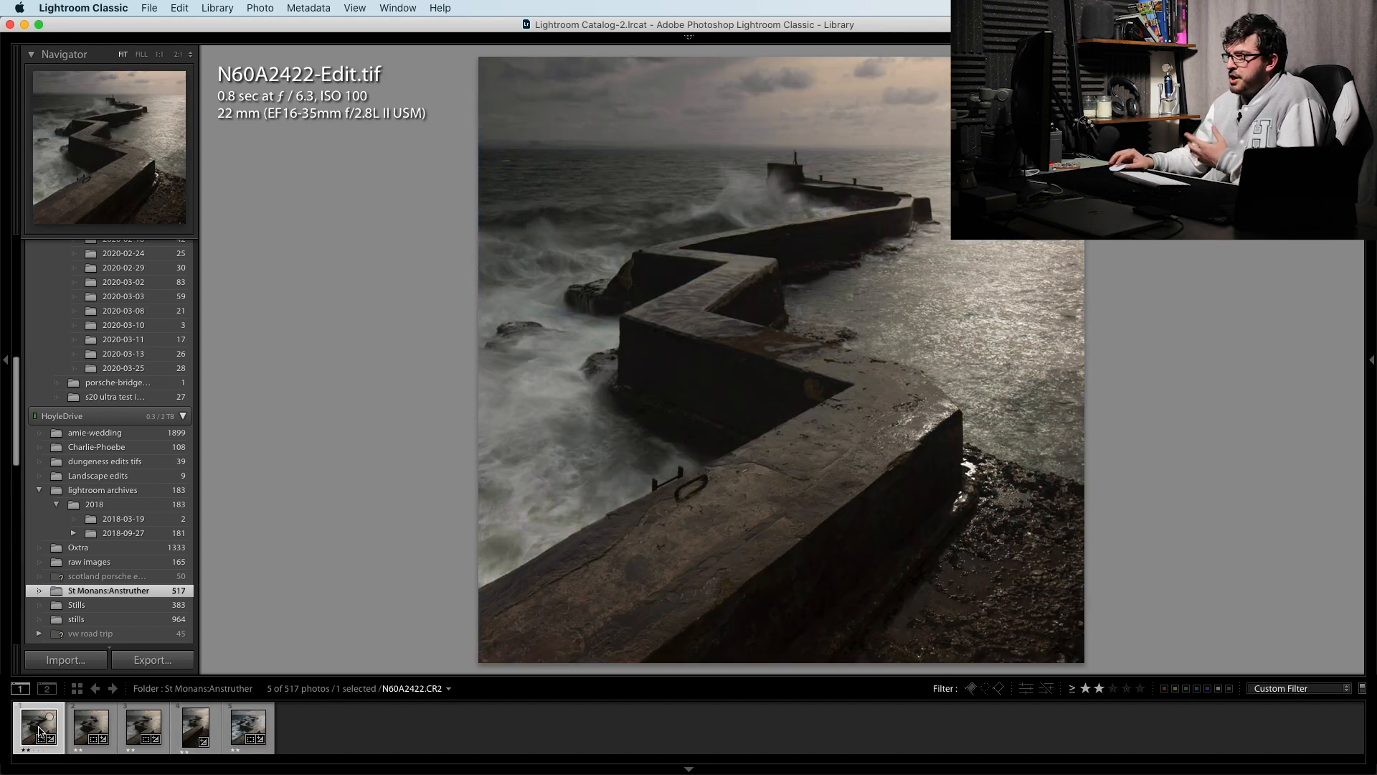
{"action": "left_click", "coordinate": [228, 729]}
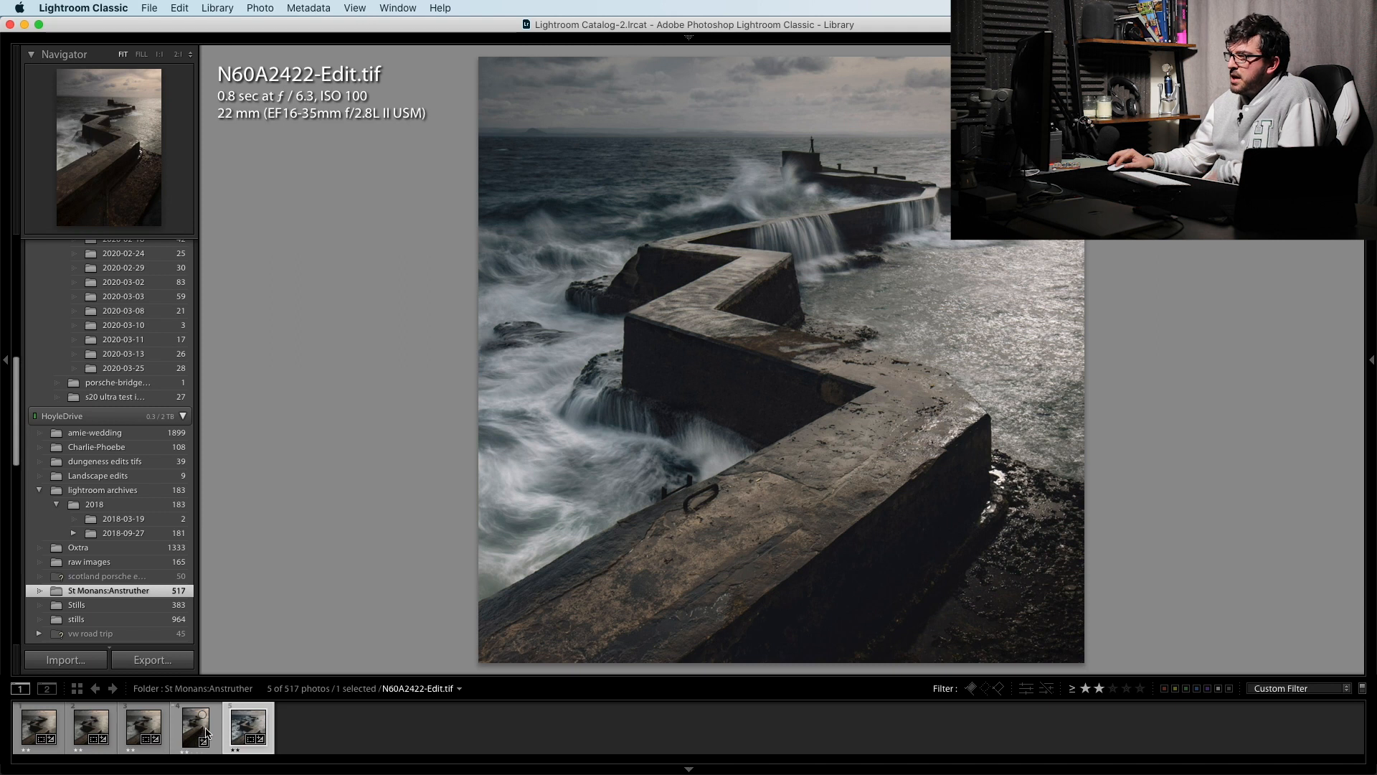
{"action": "left_click", "coordinate": [39, 729]}
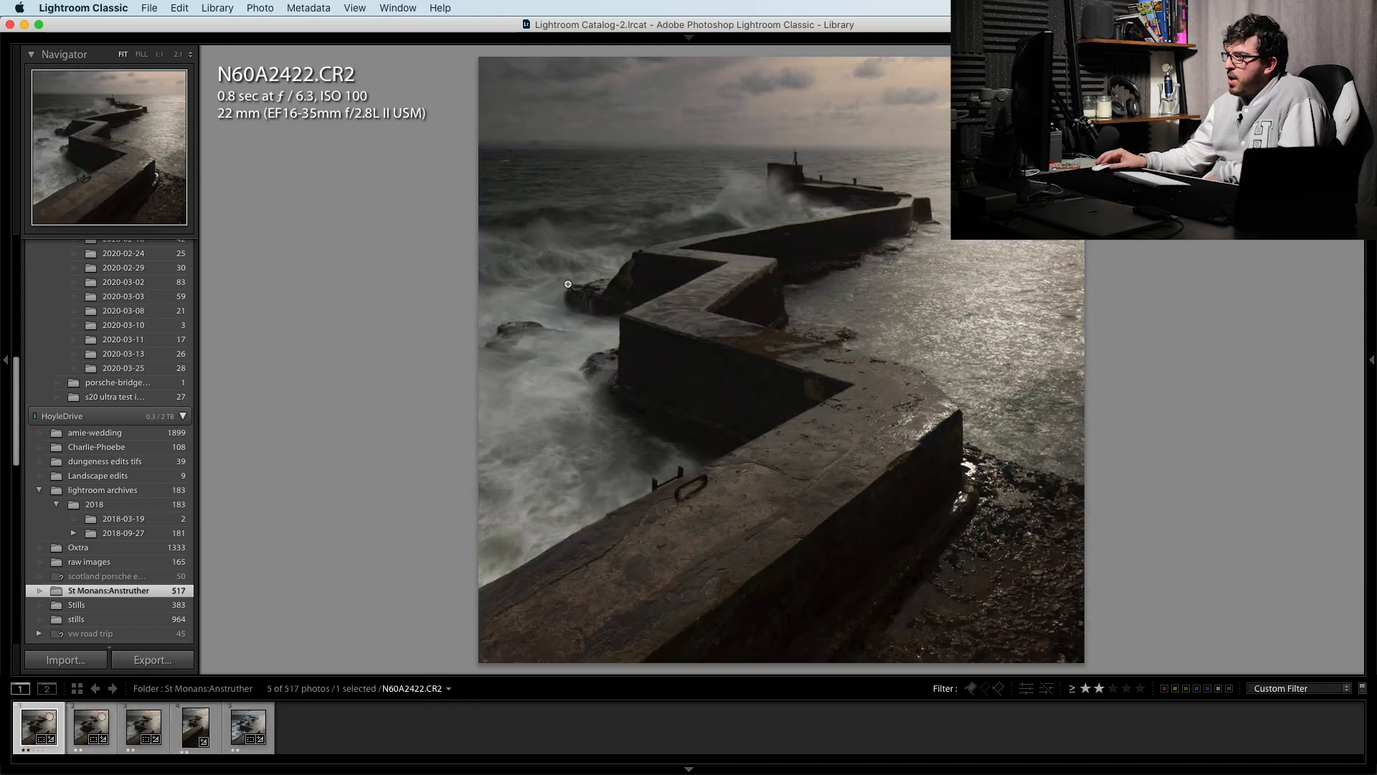
- Examine the source frames N60A2424, N60A2425, N60A2422 and N60A2426 against the finished N60A2422-Edit.tif
{"action": "left_click", "coordinate": [86, 726]}
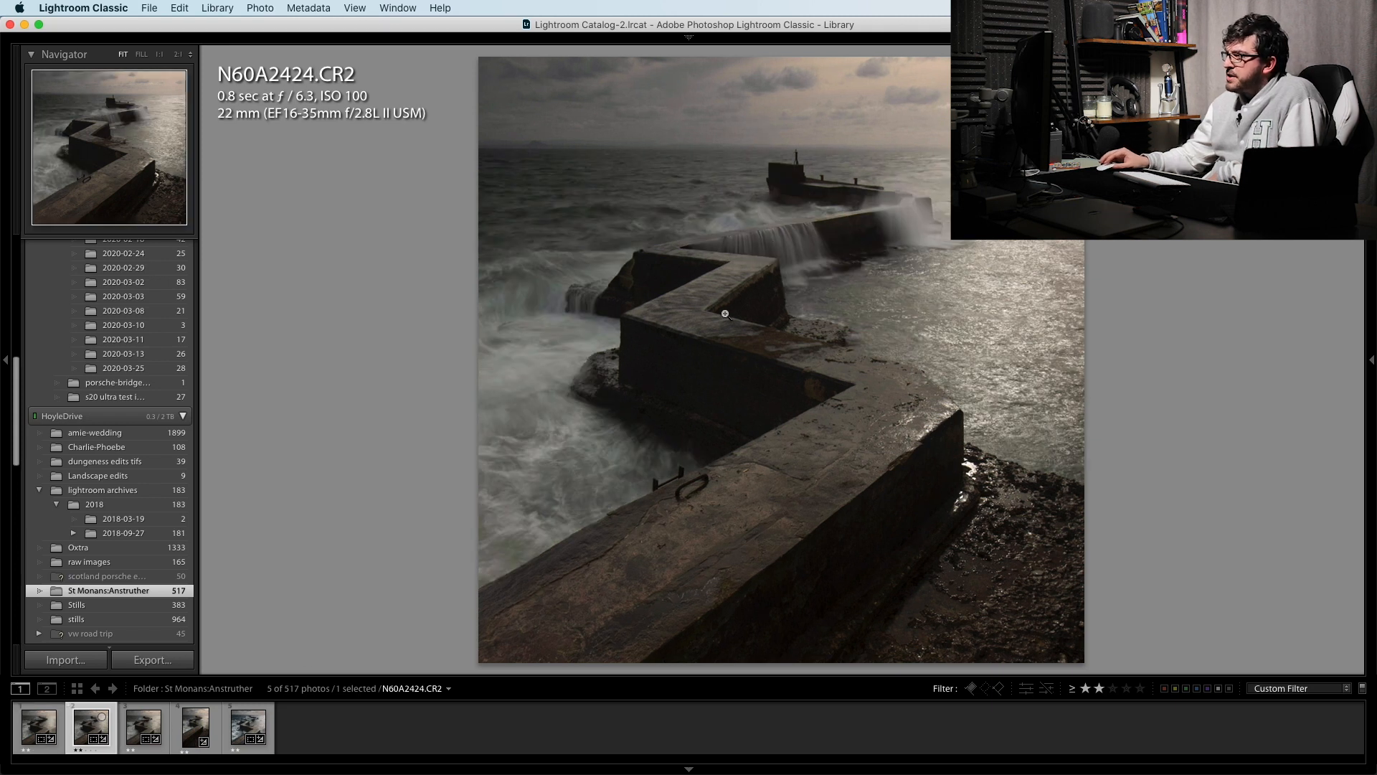
{"action": "left_click", "coordinate": [237, 730]}
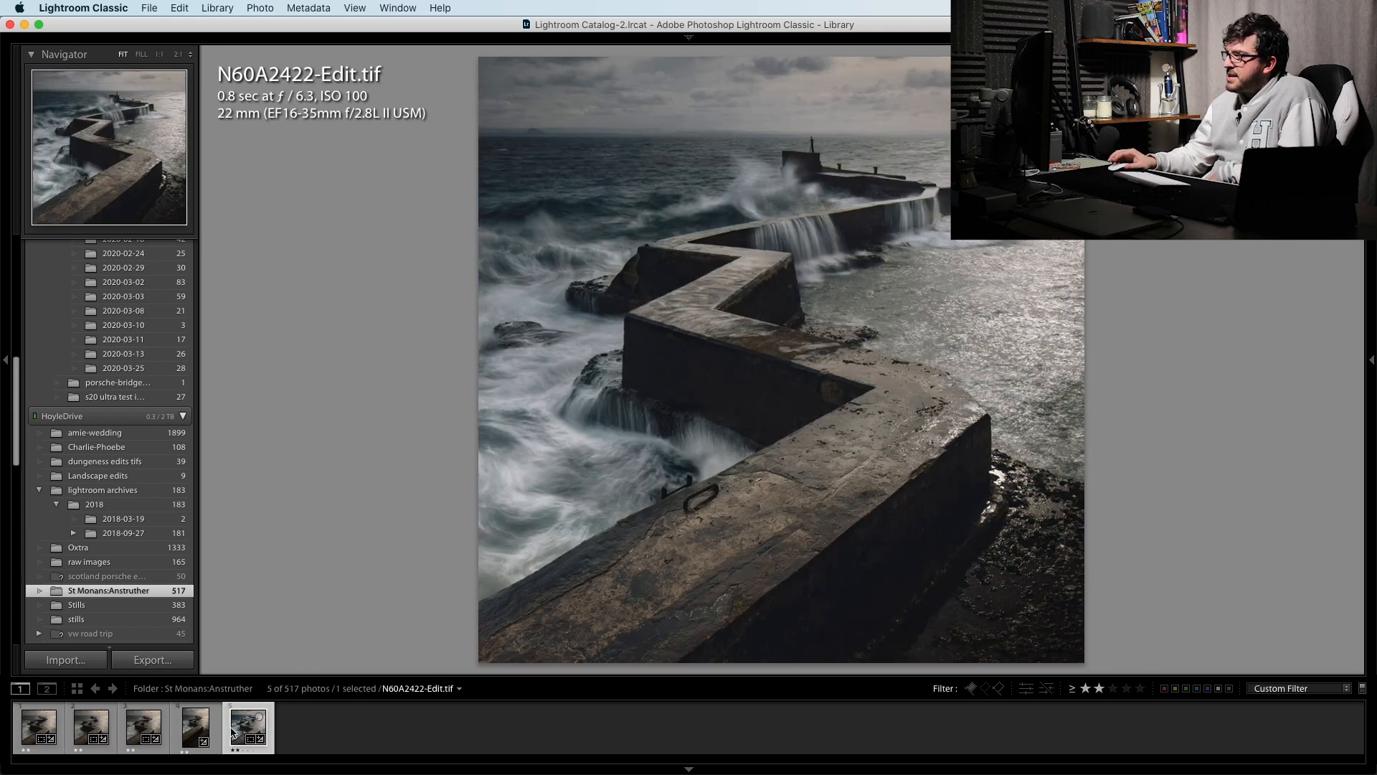
{"action": "left_click", "coordinate": [36, 729]}
{"action": "left_click", "coordinate": [143, 726]}
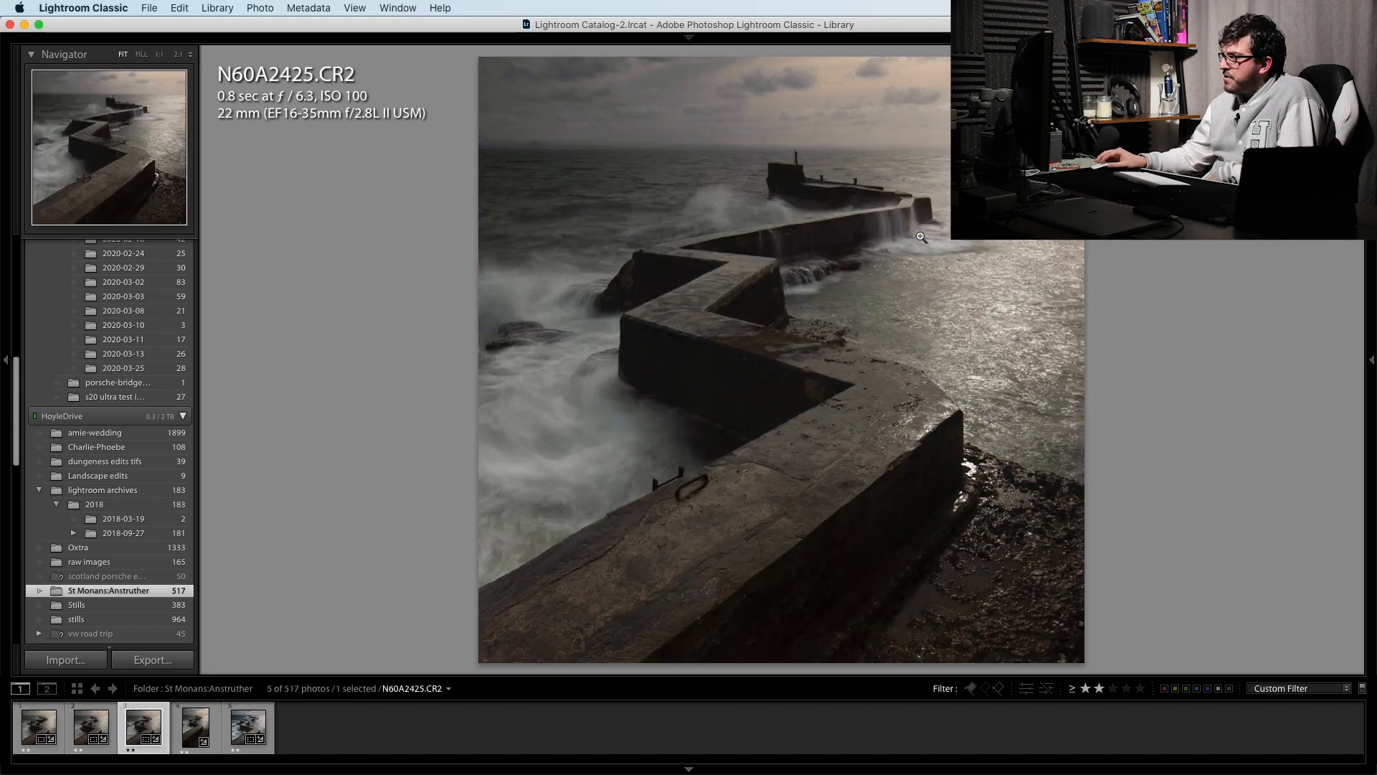
{"action": "left_click", "coordinate": [115, 732]}
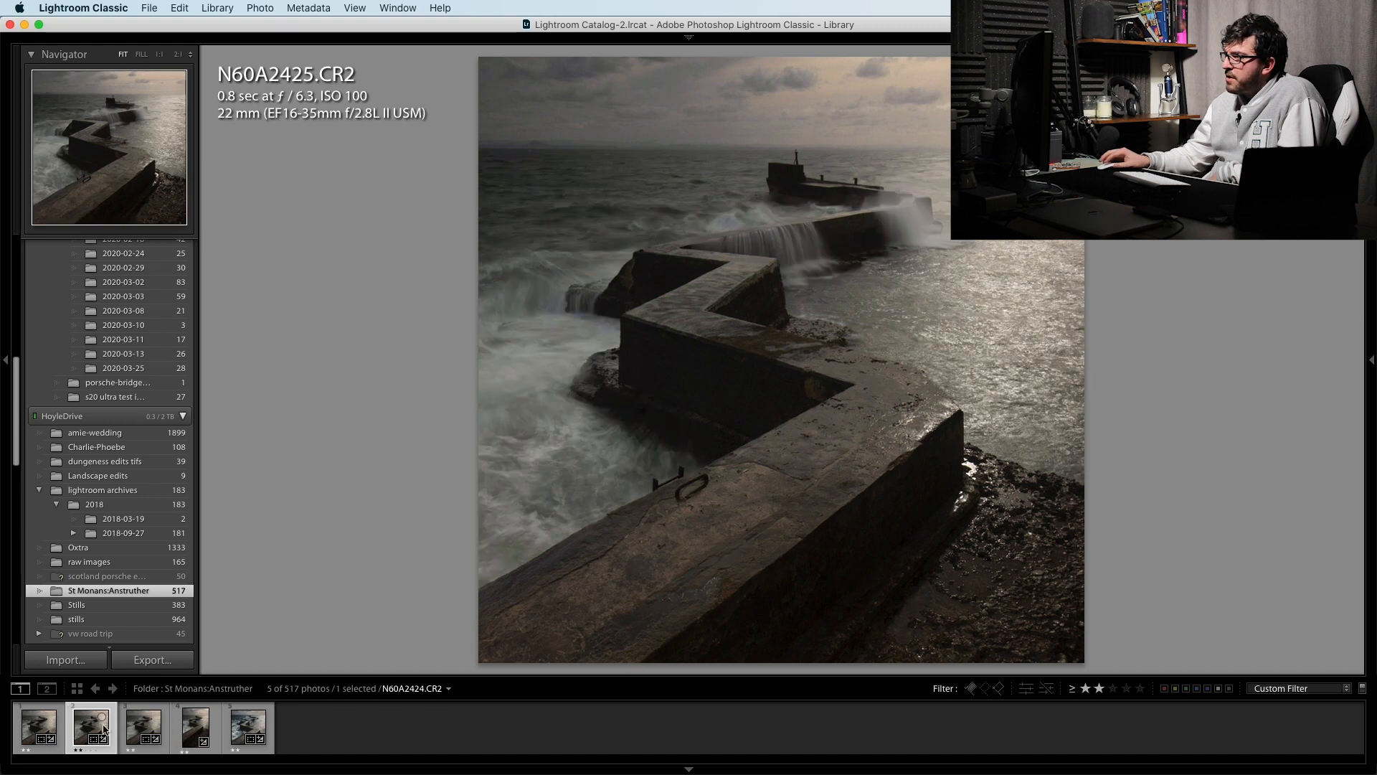
{"action": "left_click", "coordinate": [39, 727]}
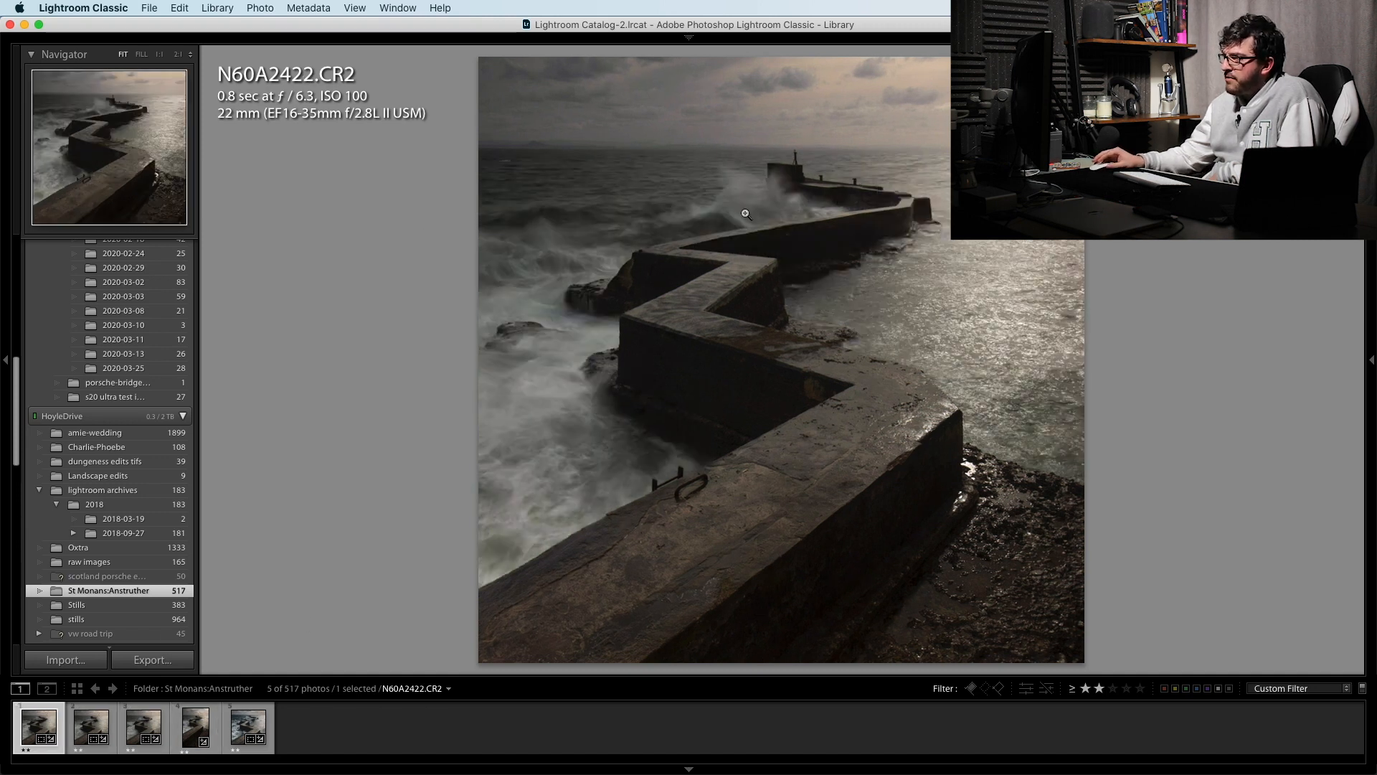
{"action": "left_click", "coordinate": [194, 732]}
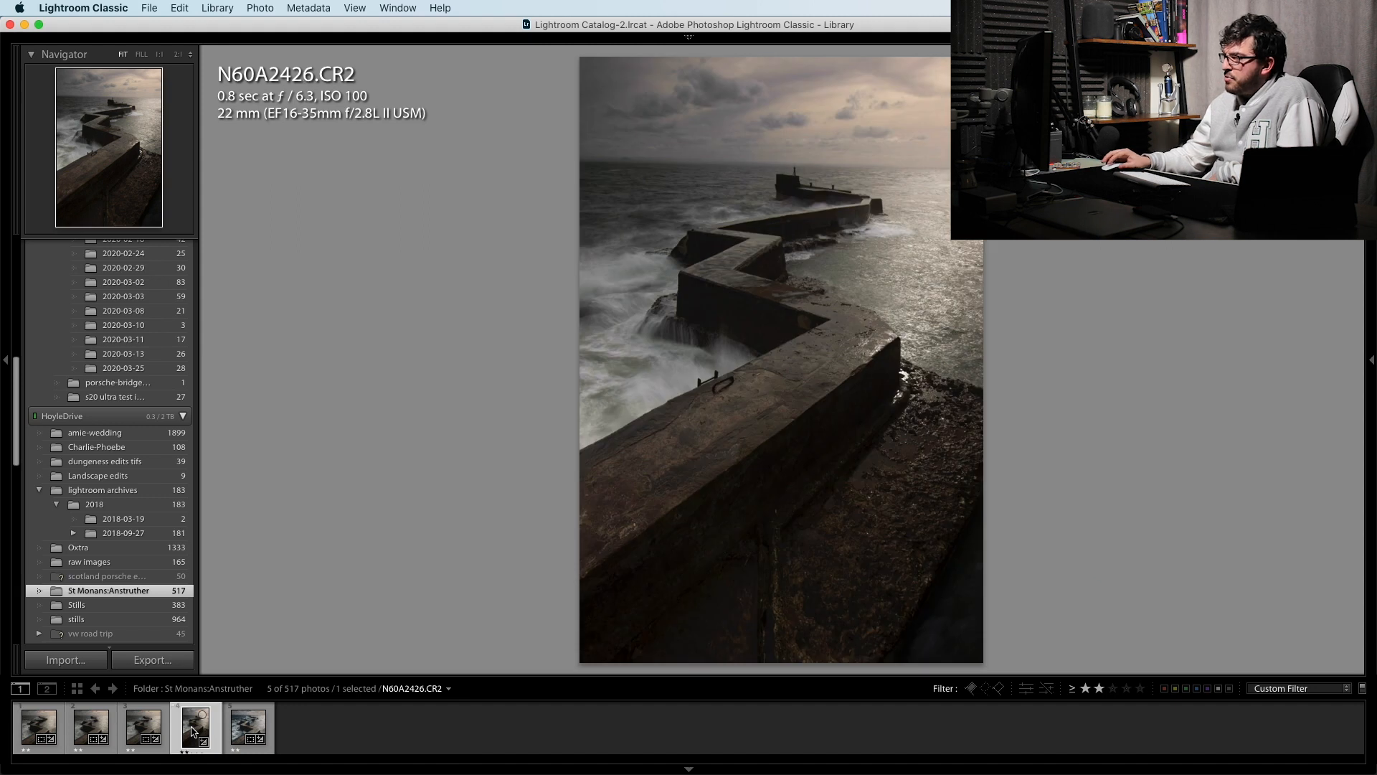
{"action": "left_click", "coordinate": [244, 730]}
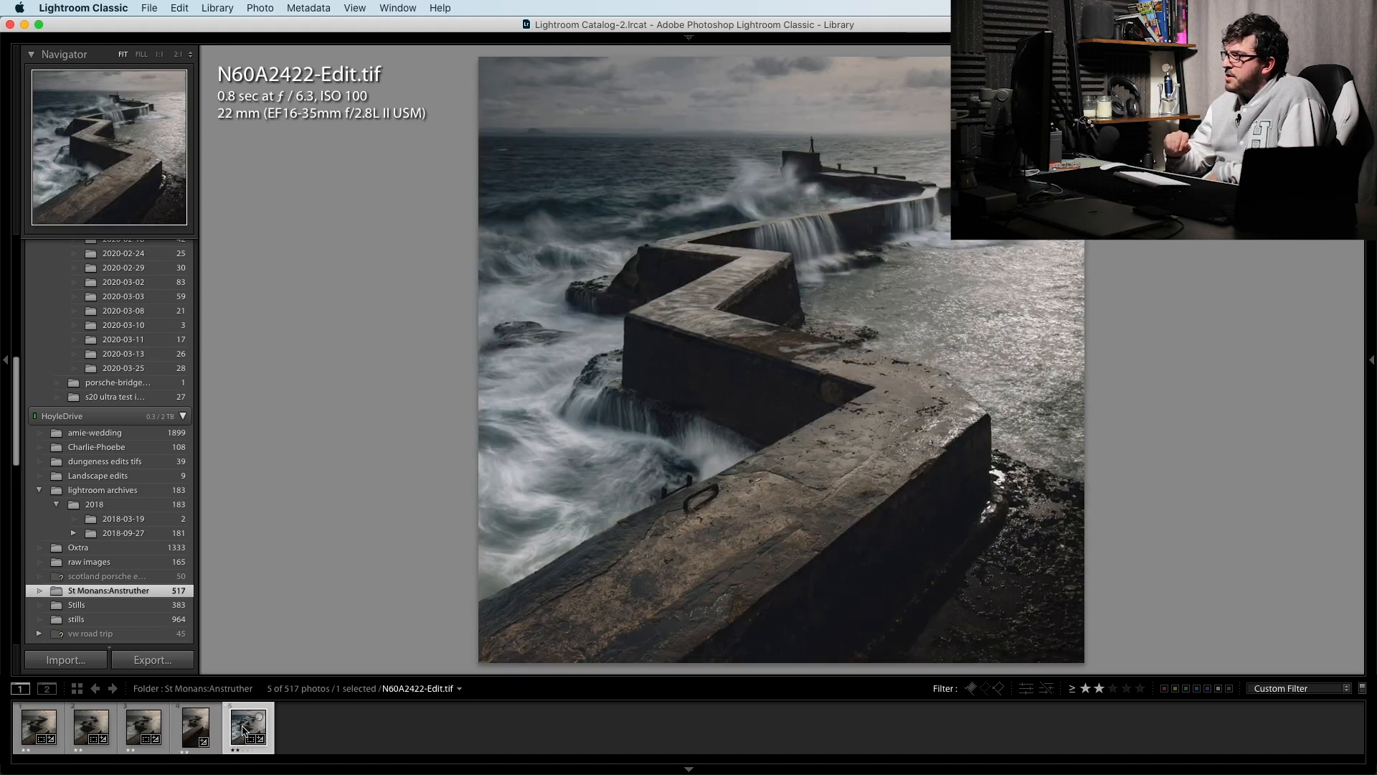